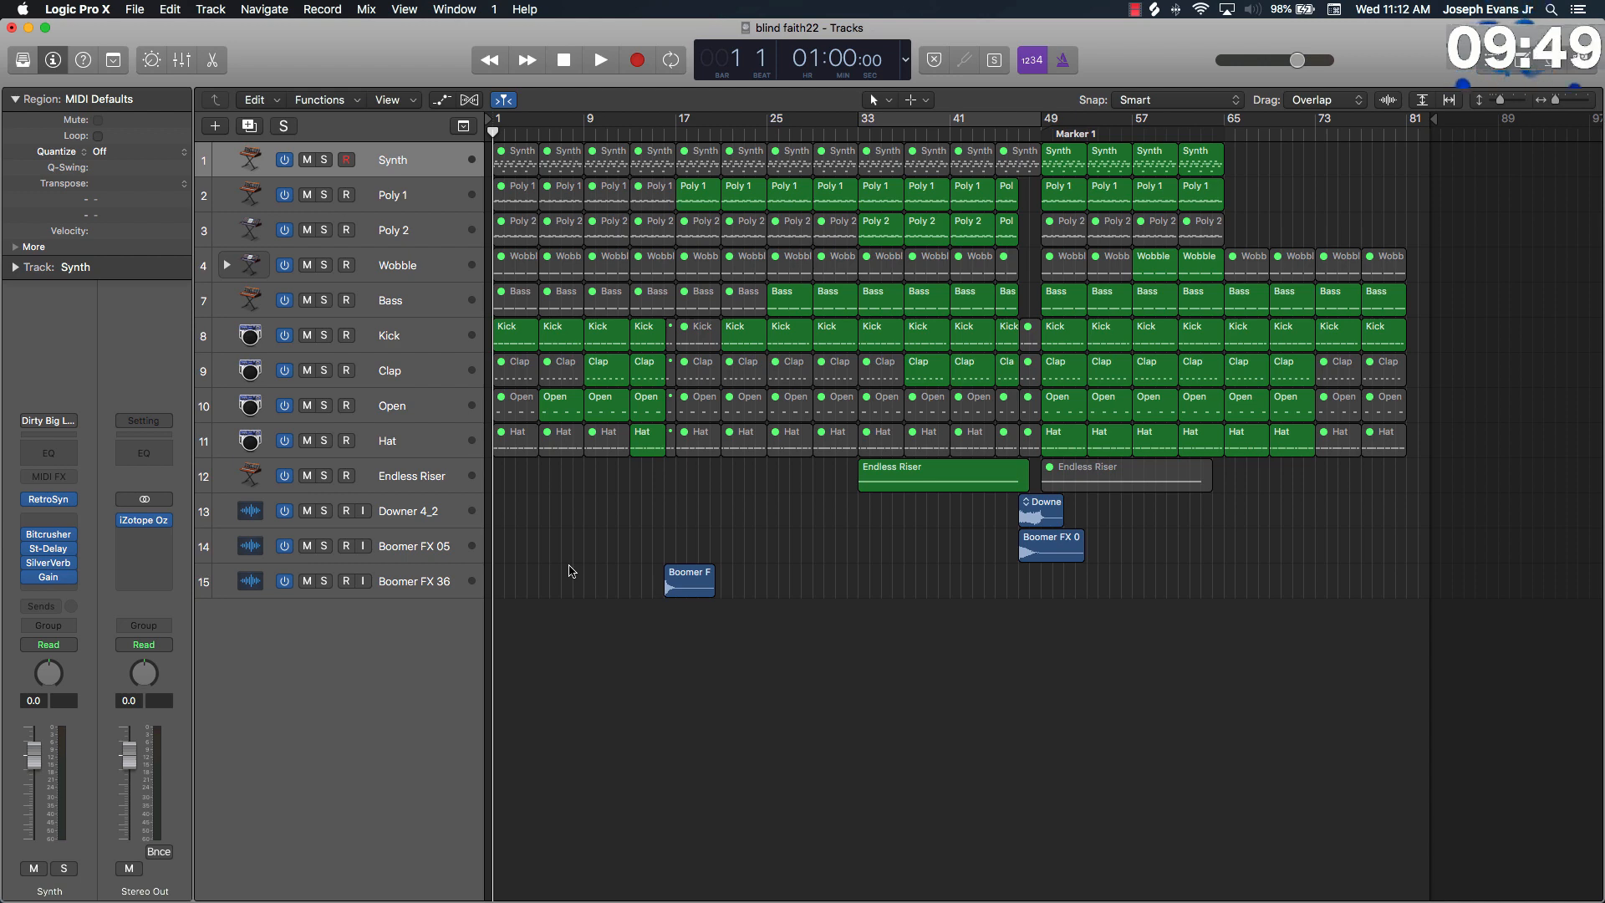
Step: Open the mixer and reduce its height so the arrangement tracks stay visible above the channel faders
left_click(181, 61)
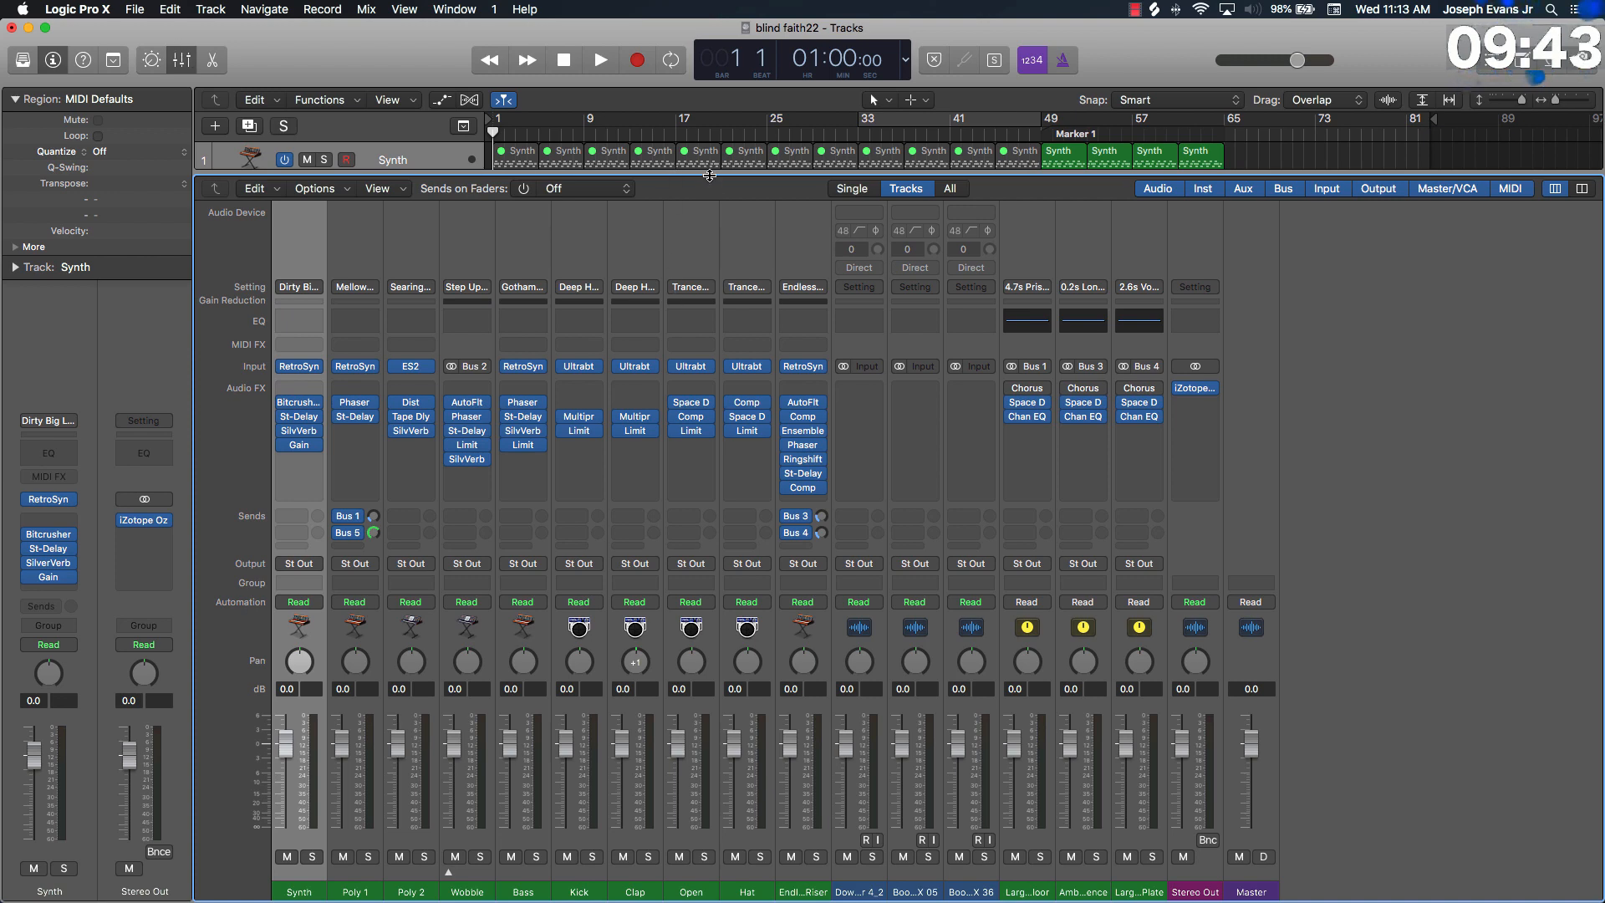
left_click_drag(709, 175, 718, 590)
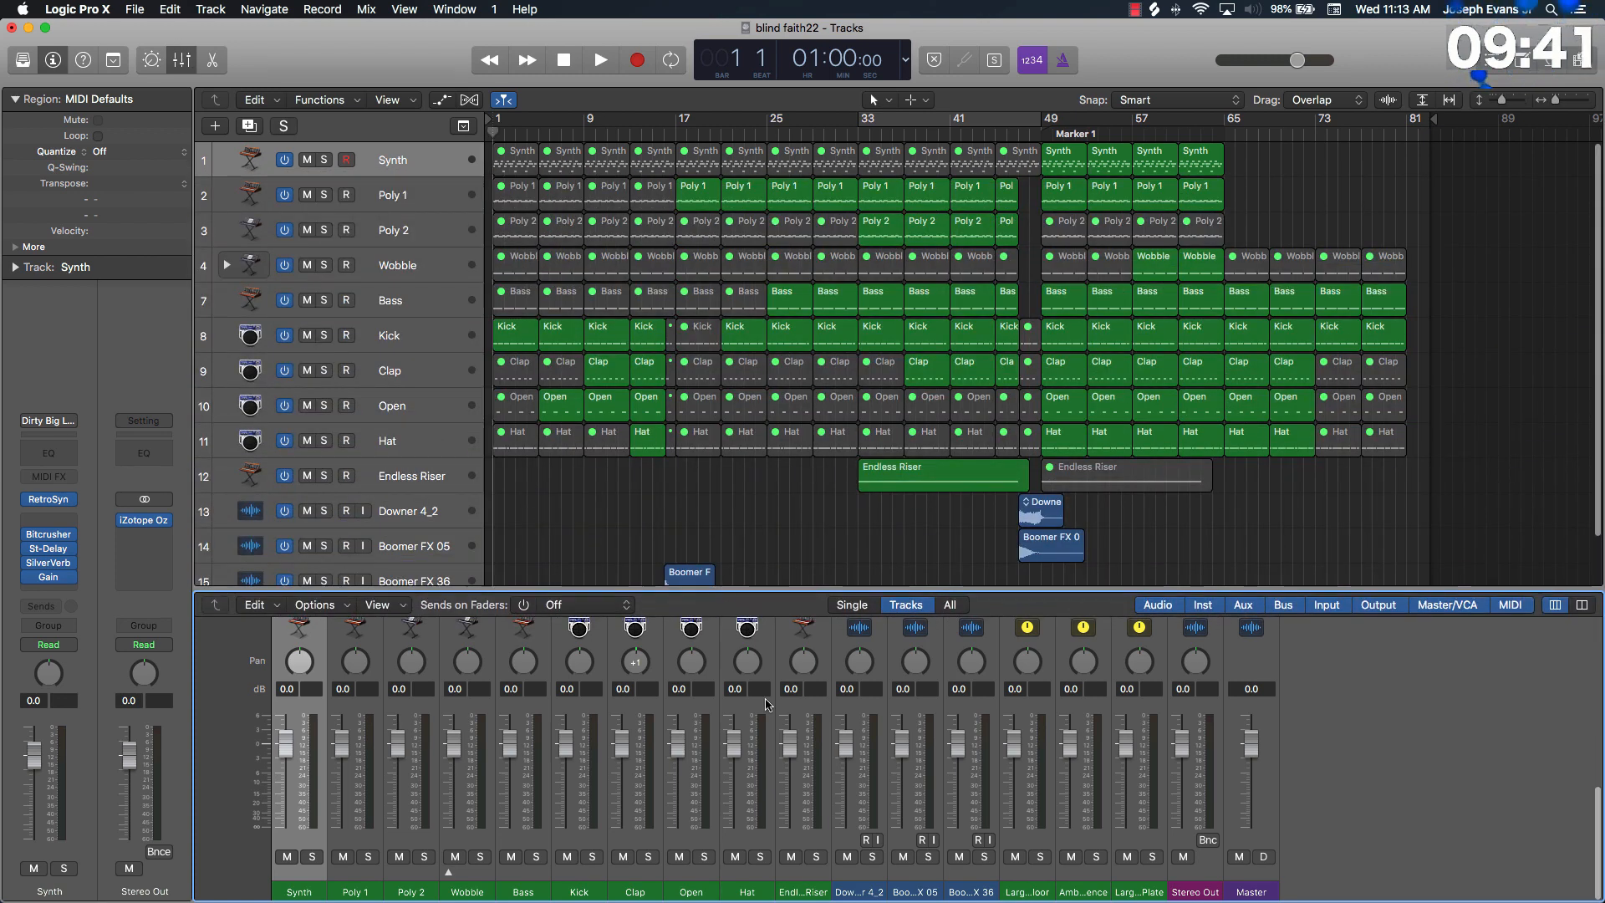
scroll(777, 669, "up", 10)
scroll(800, 631, "down", 5)
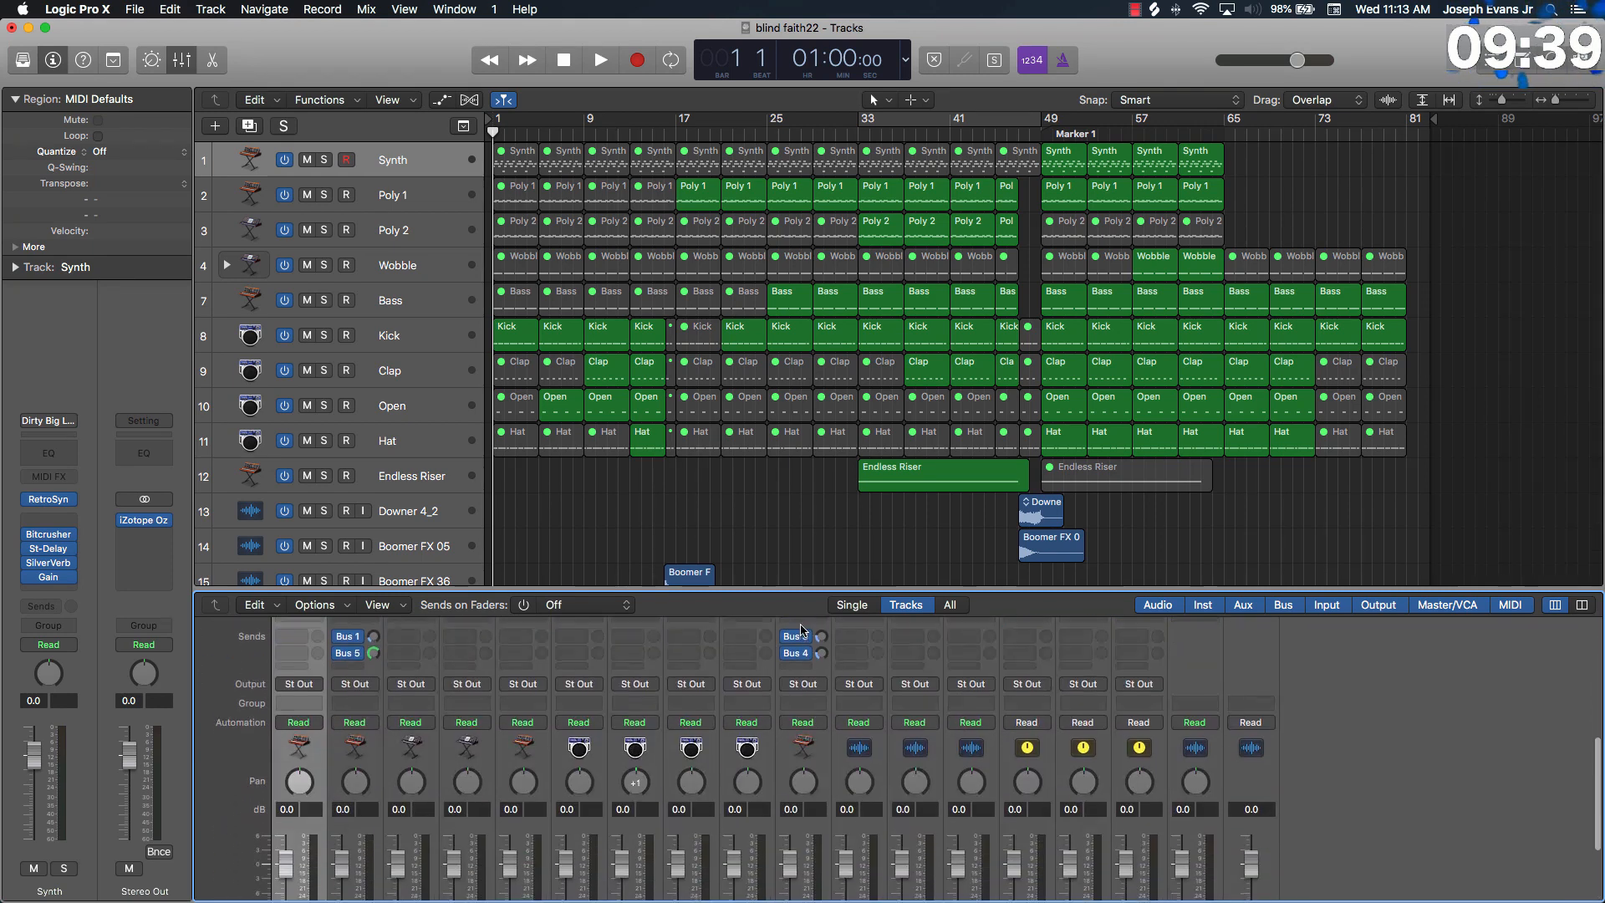
scroll(798, 518, "down", 1)
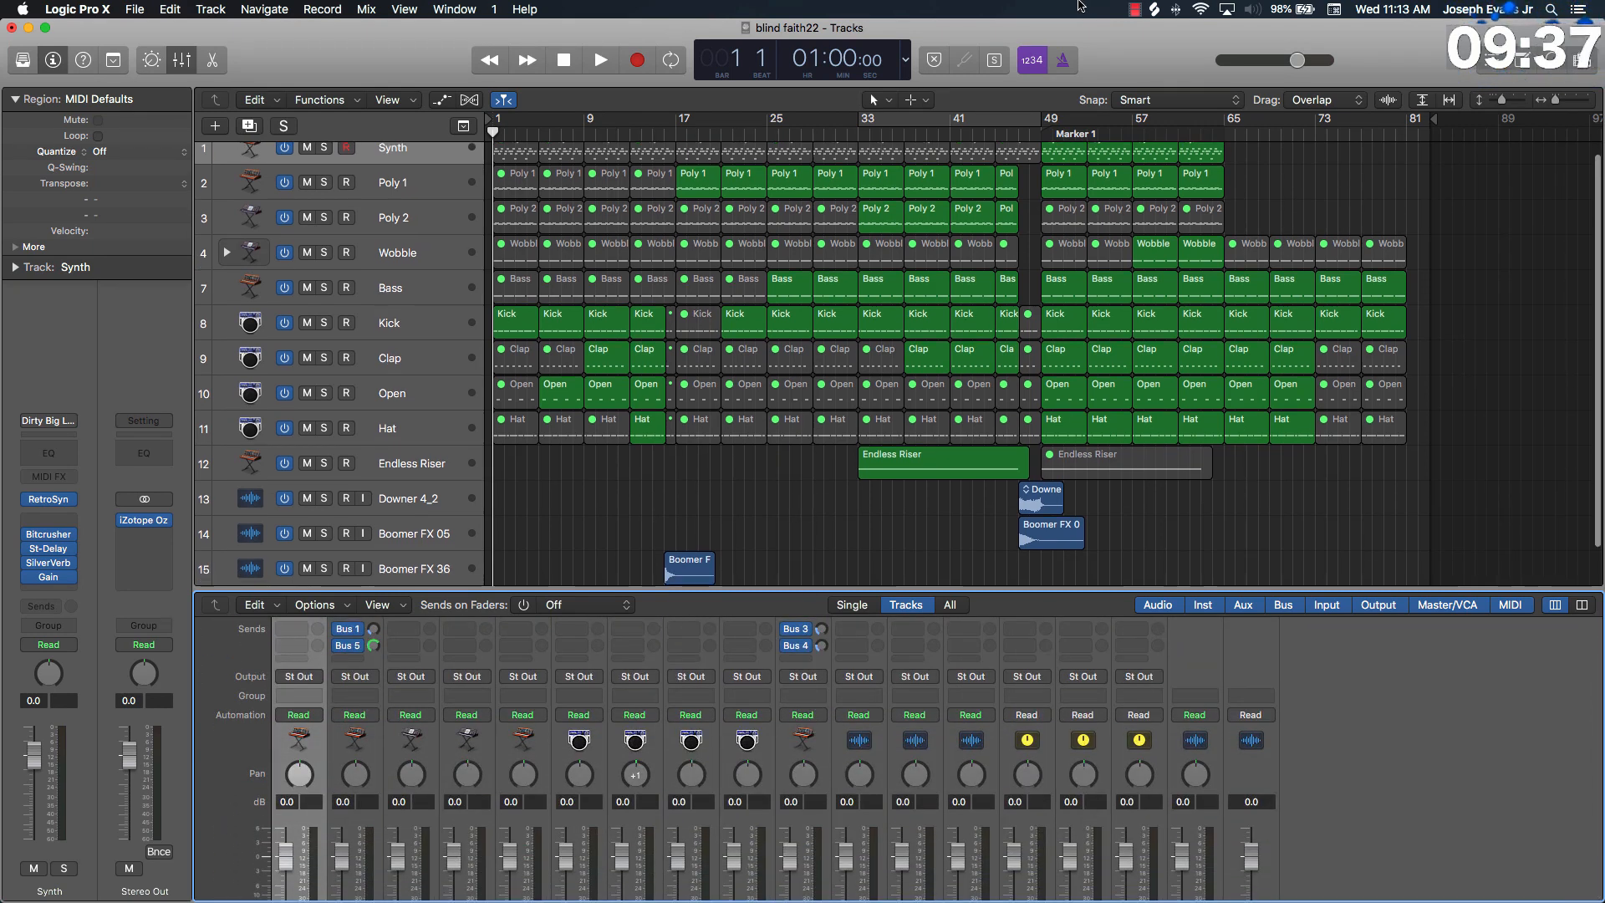
Step: Turn on cycle playback and set the cycle range to bars 57 through 65
left_click(913, 119)
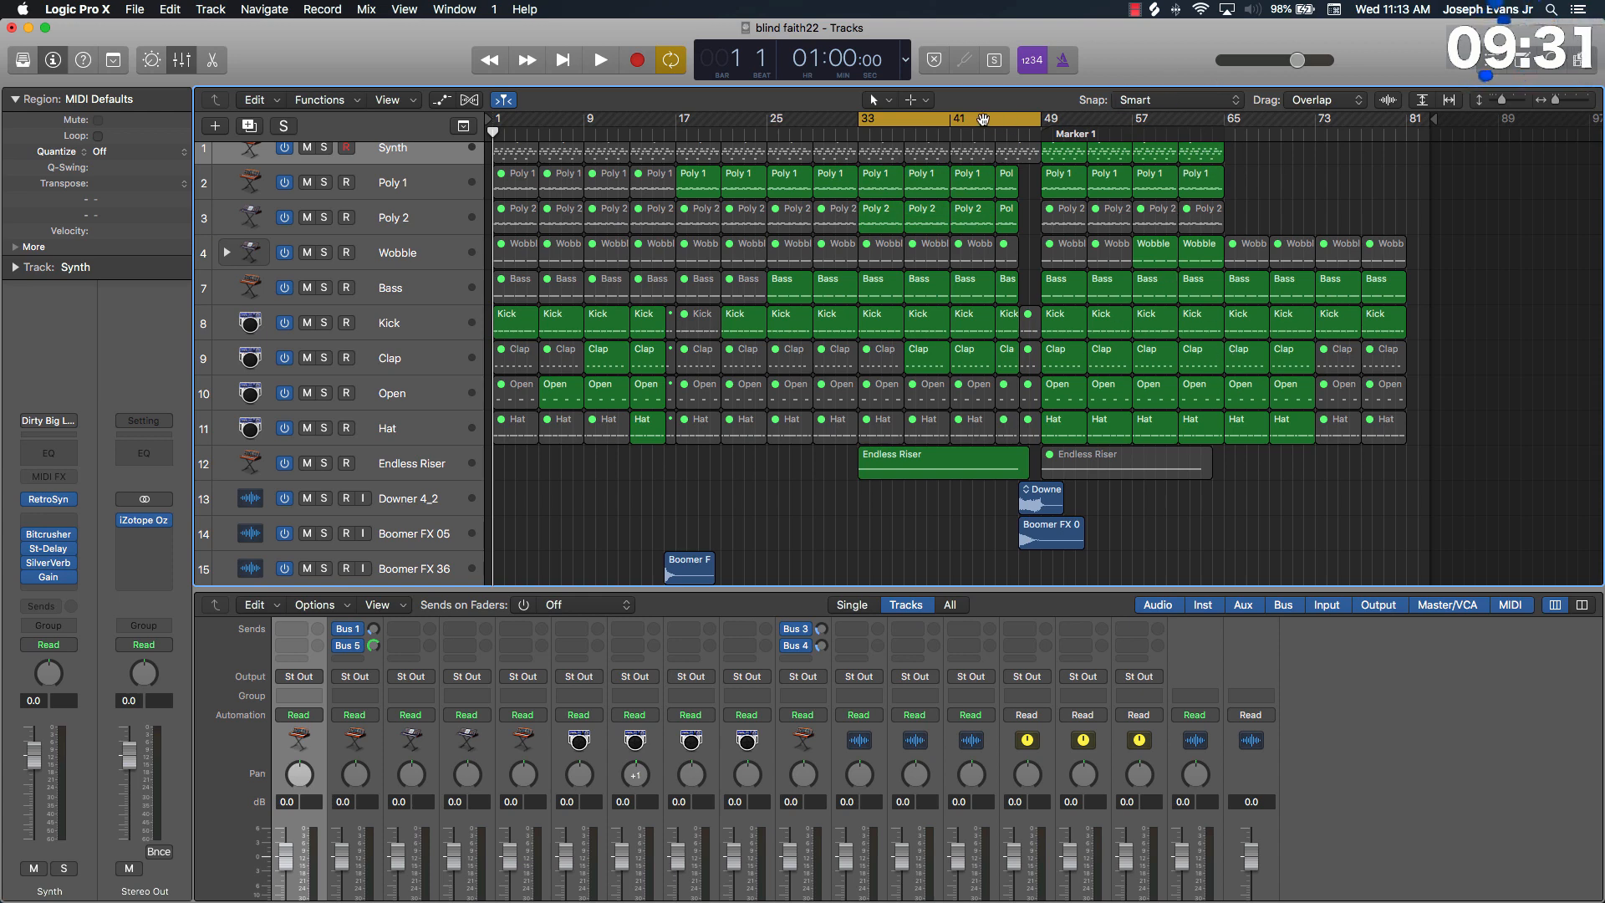
left_click_drag(984, 122, 1222, 139)
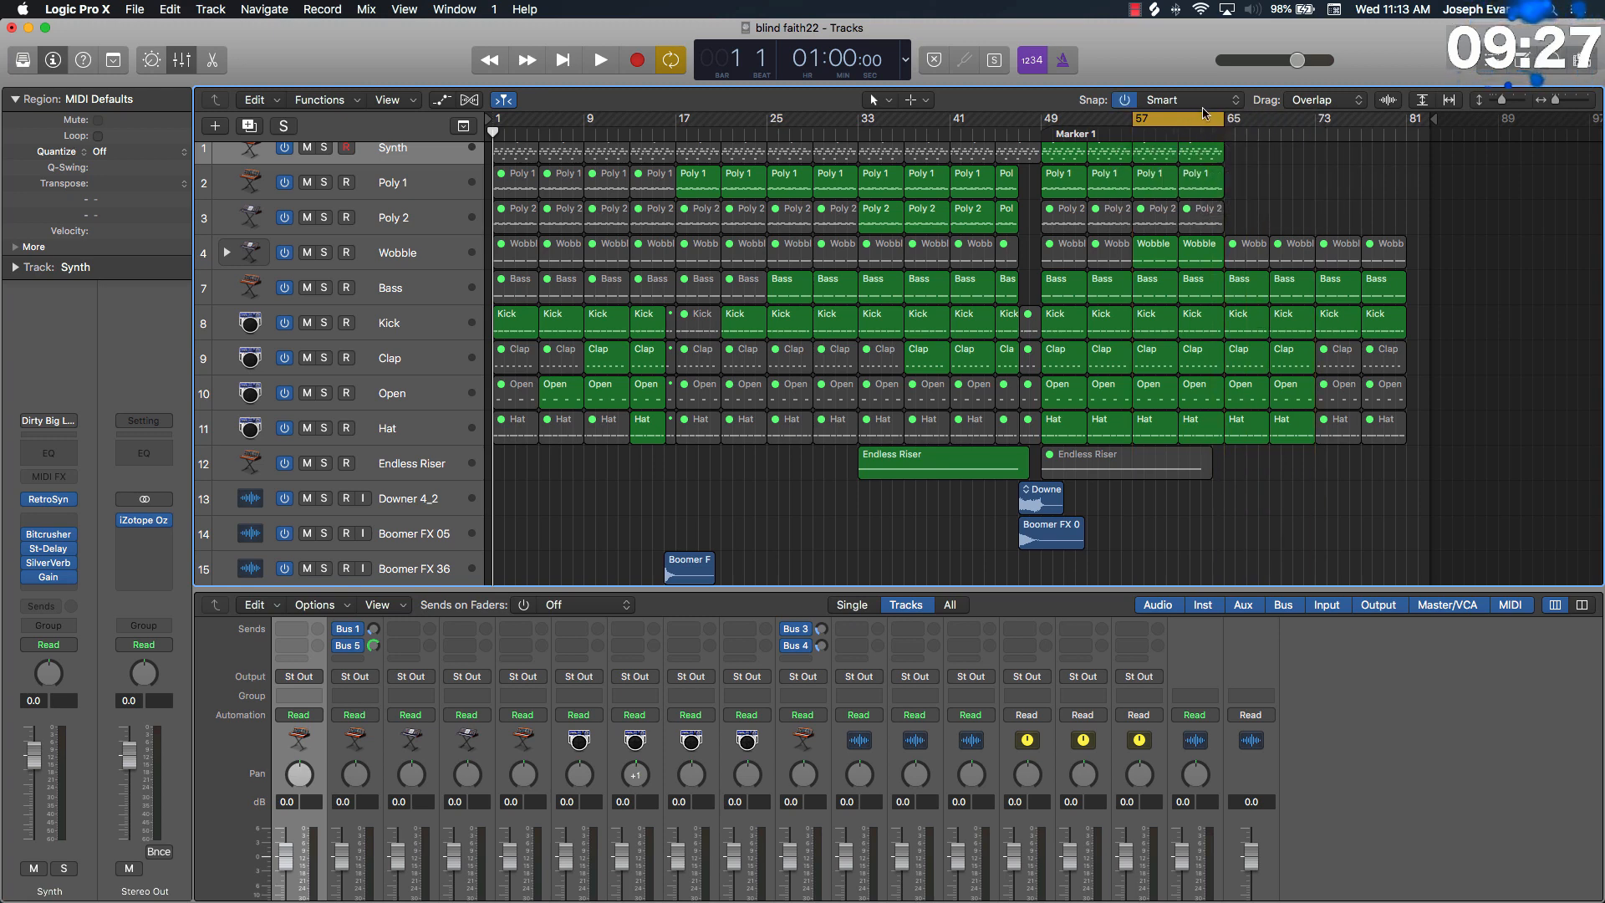
Step: Solo the Kick track, select it, and play the cycled section
scroll(1196, 240, "up", 2)
scroll(1196, 240, "down", 2)
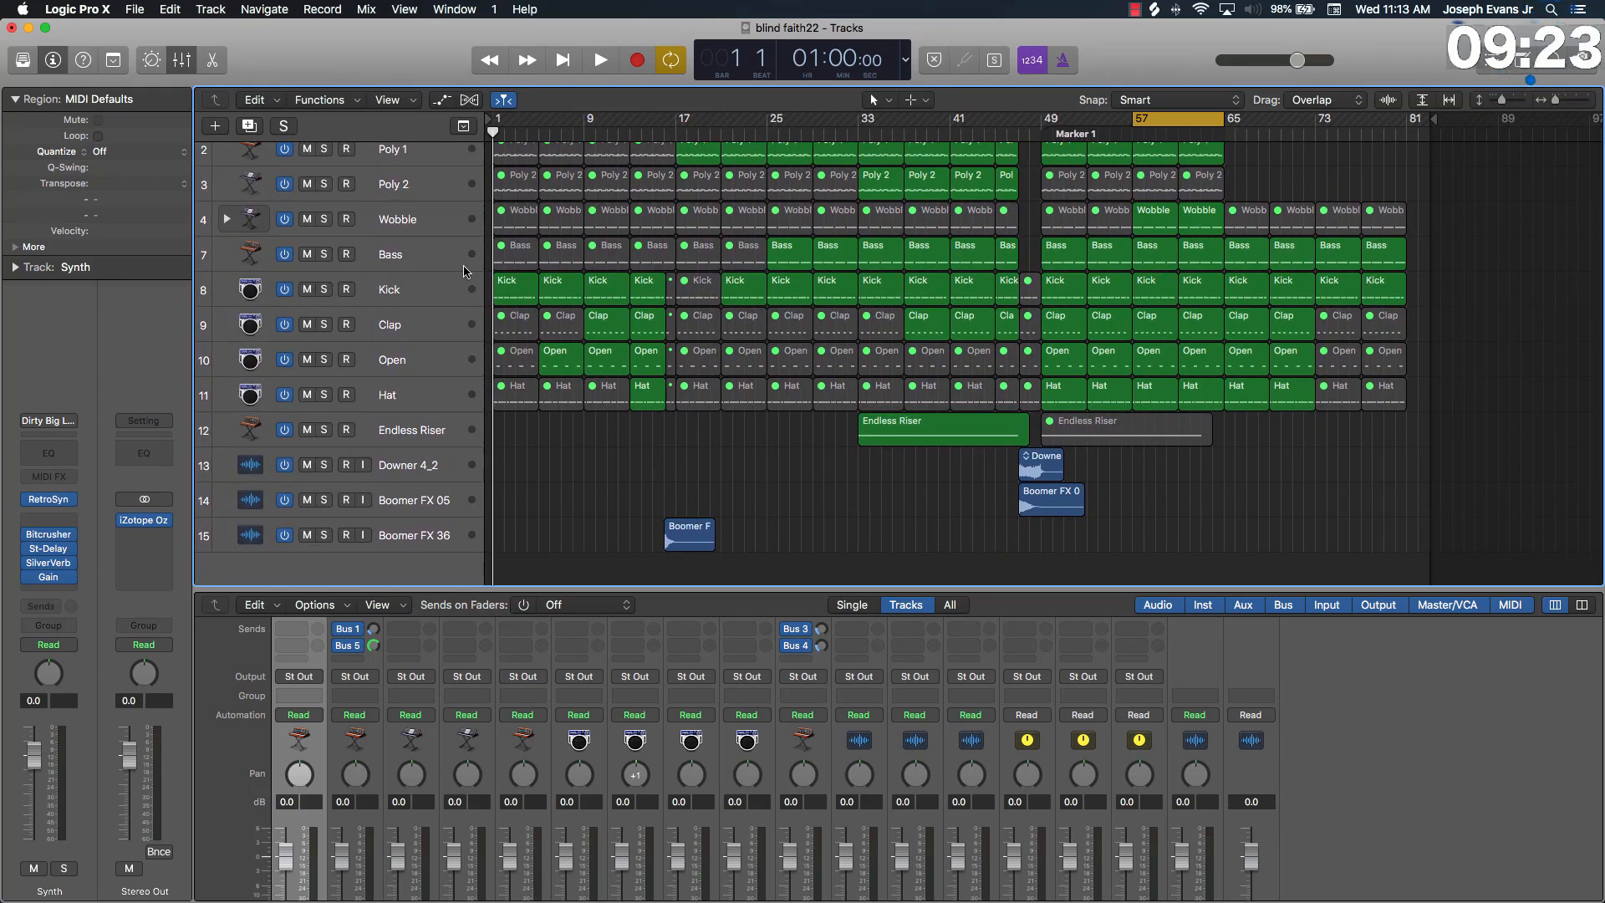
left_click(325, 290)
left_click(413, 297)
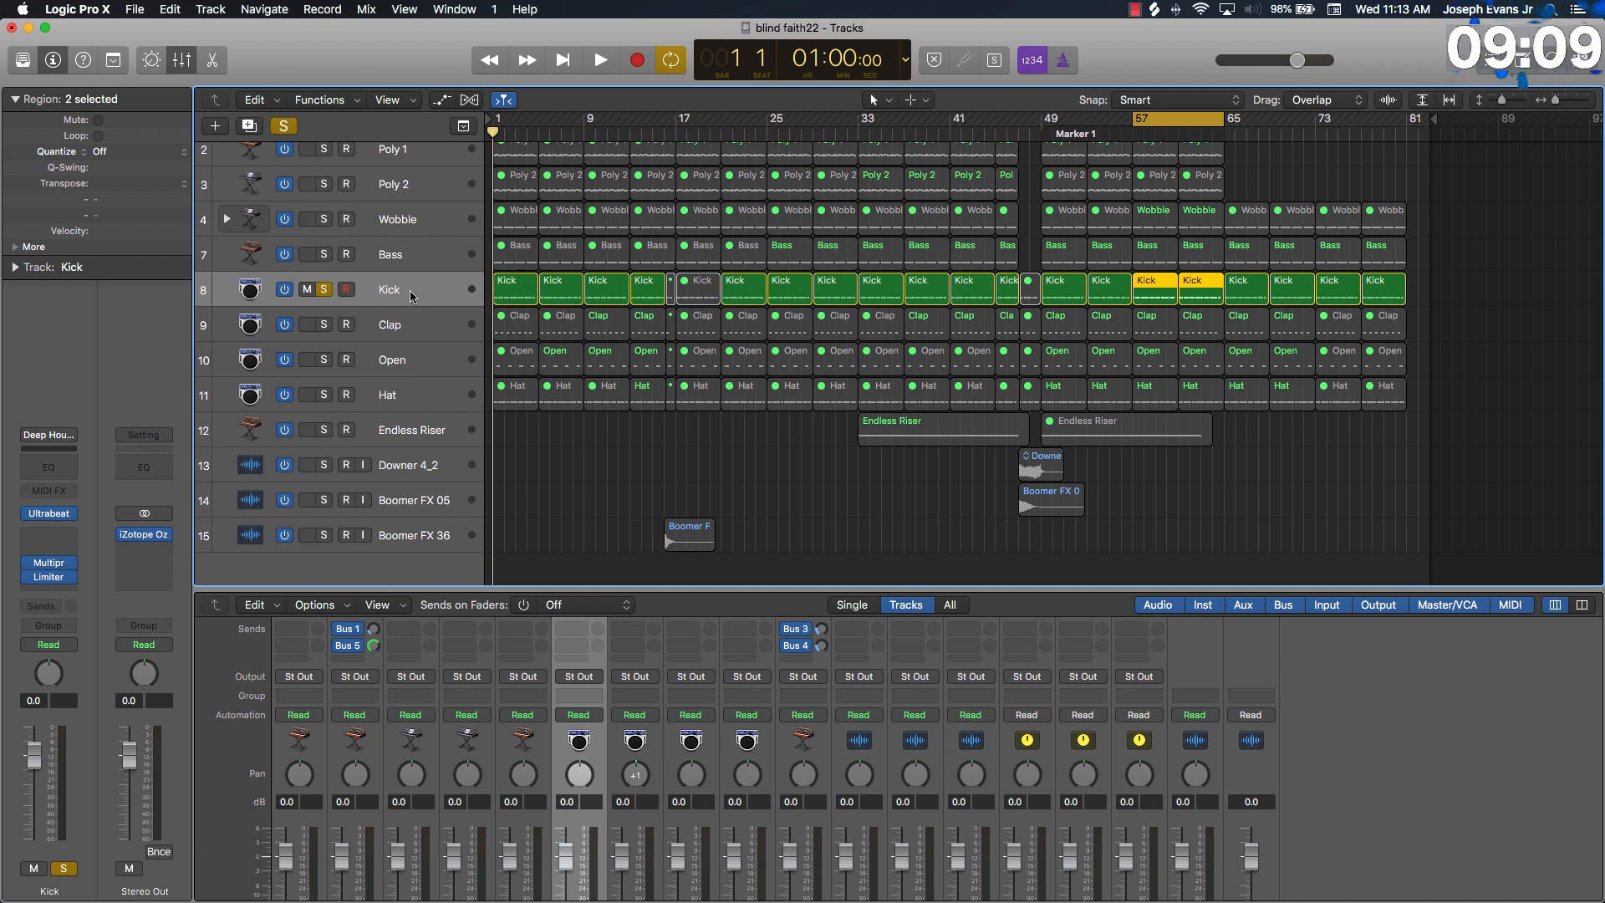
key("space")
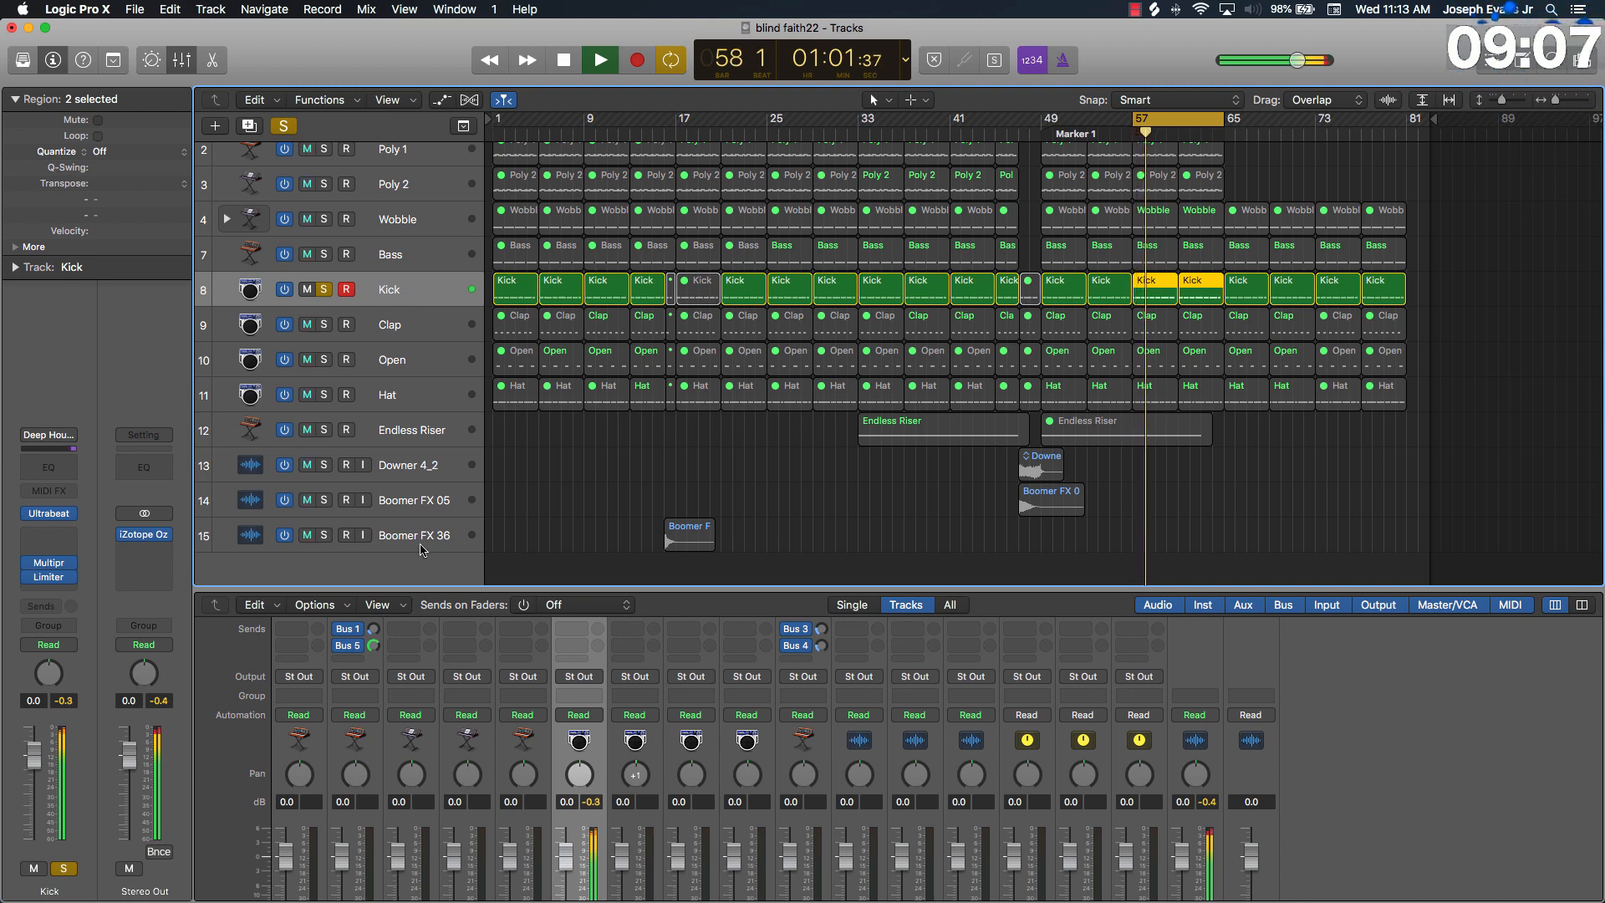
Step: Enlarge the mixer to show the channels' EQ and Audio FX slots, and stop playback
left_click_drag(585, 590, 588, 463)
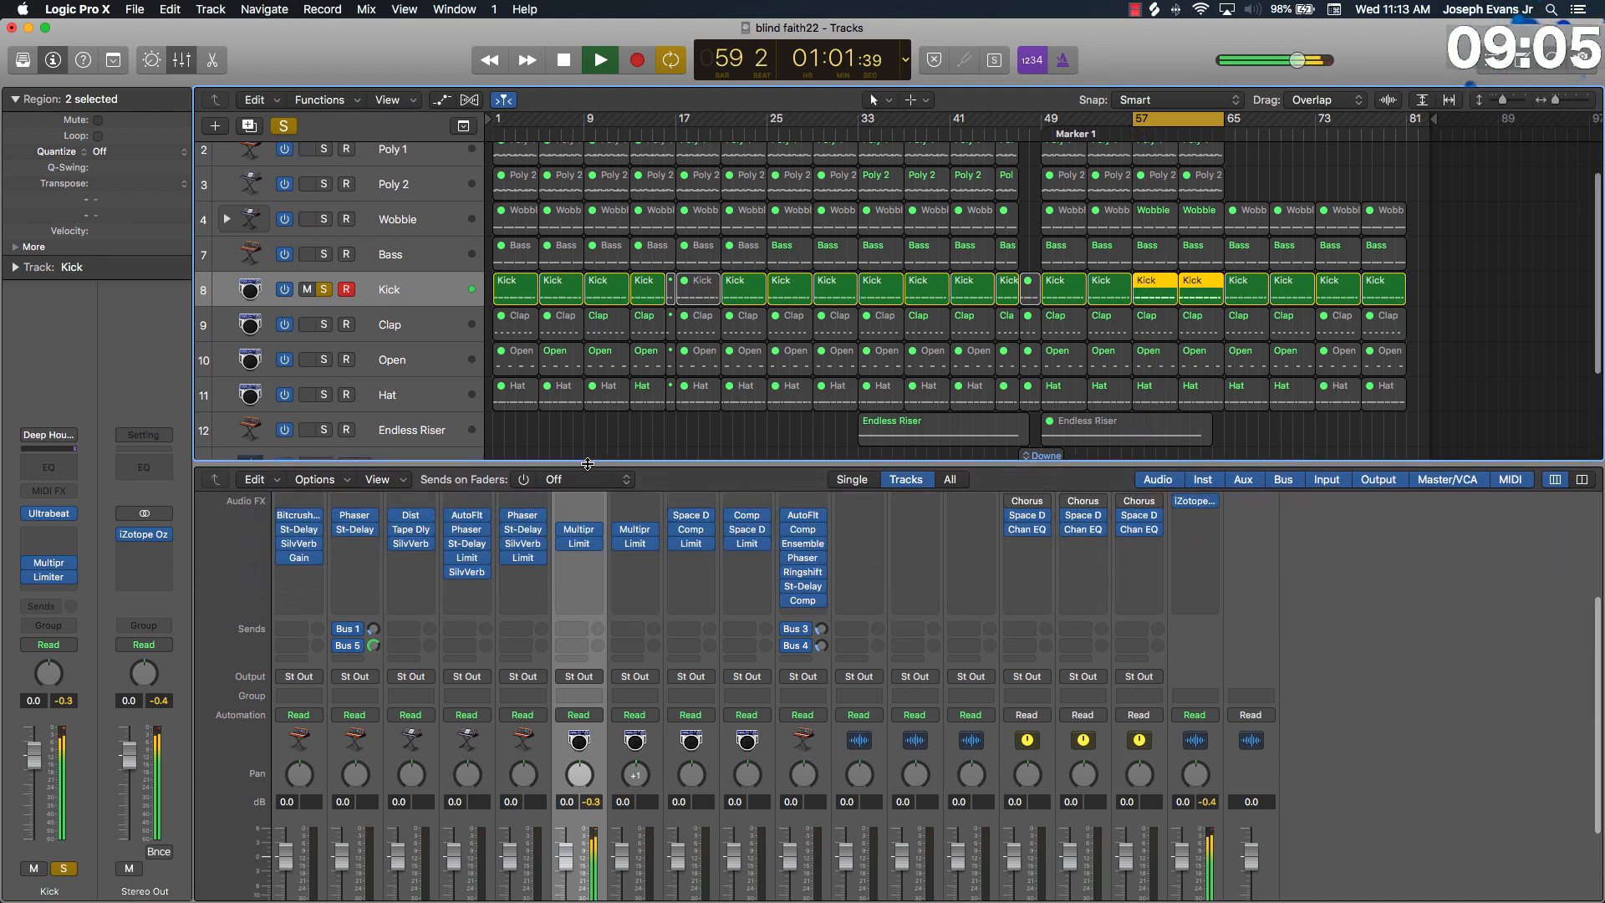
key("space")
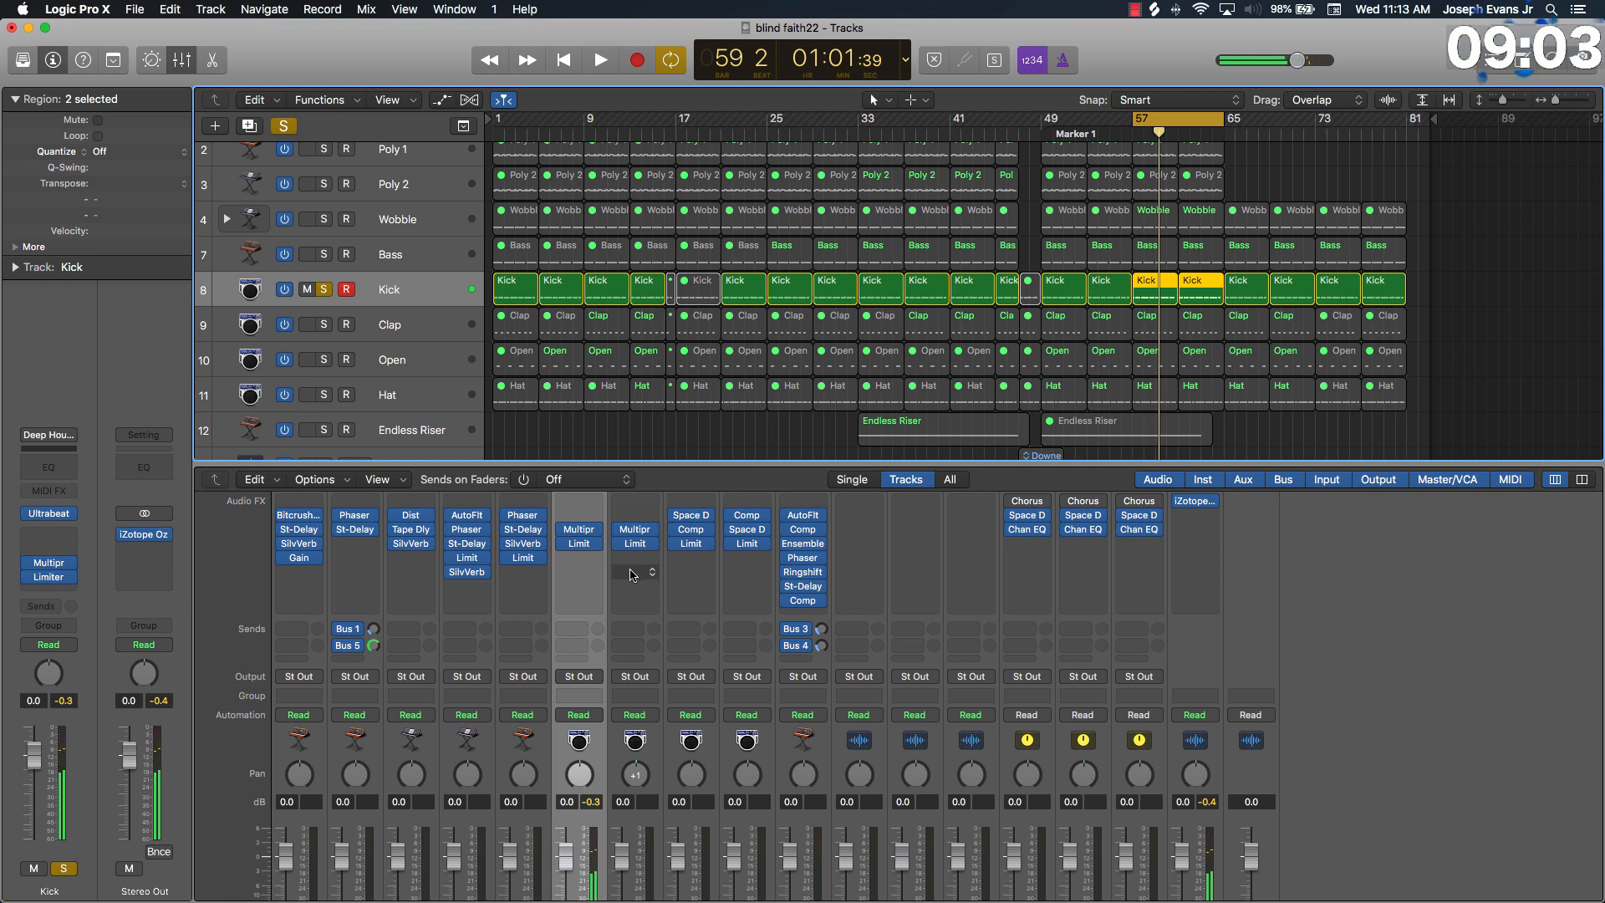
scroll(631, 575, "up", 5)
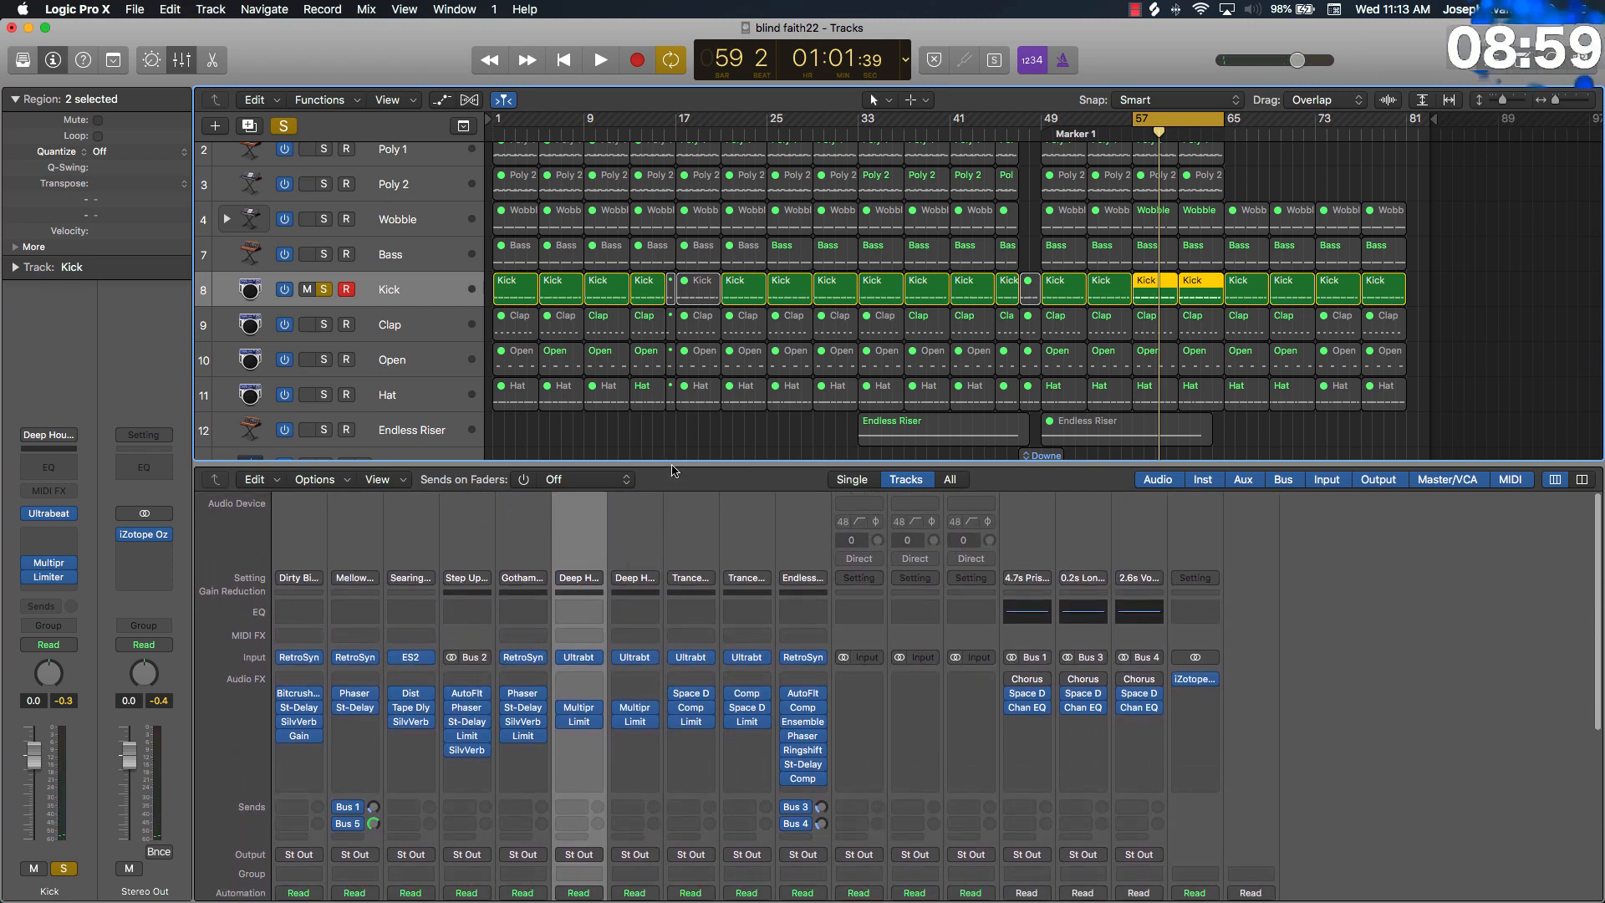
scroll(720, 306, "up", 2)
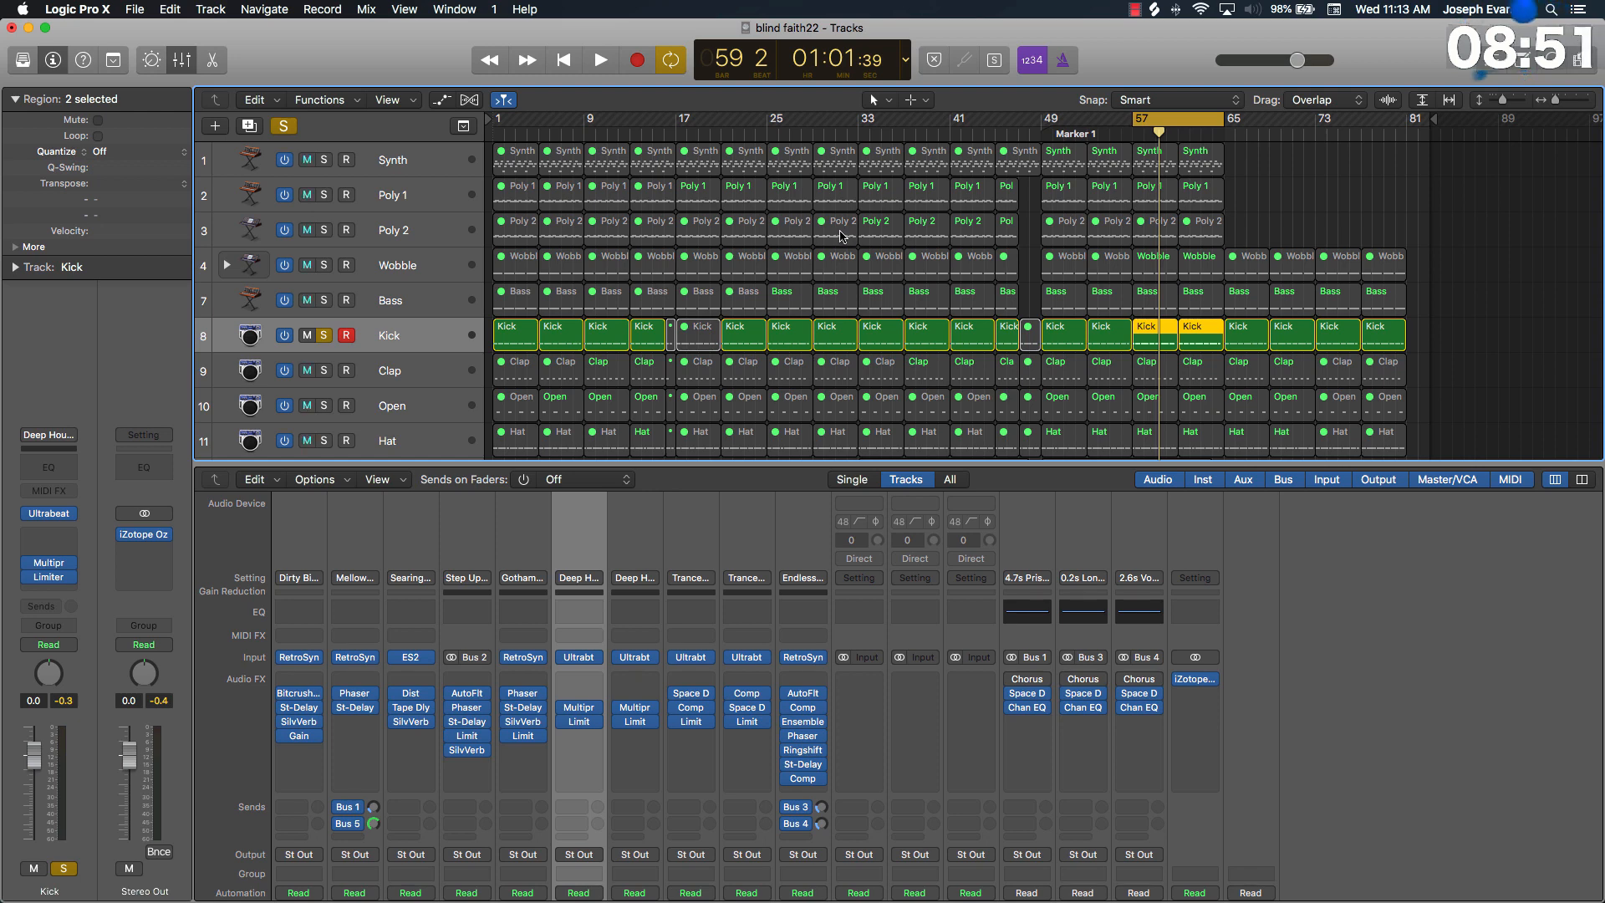
scroll(559, 665, "down", 6)
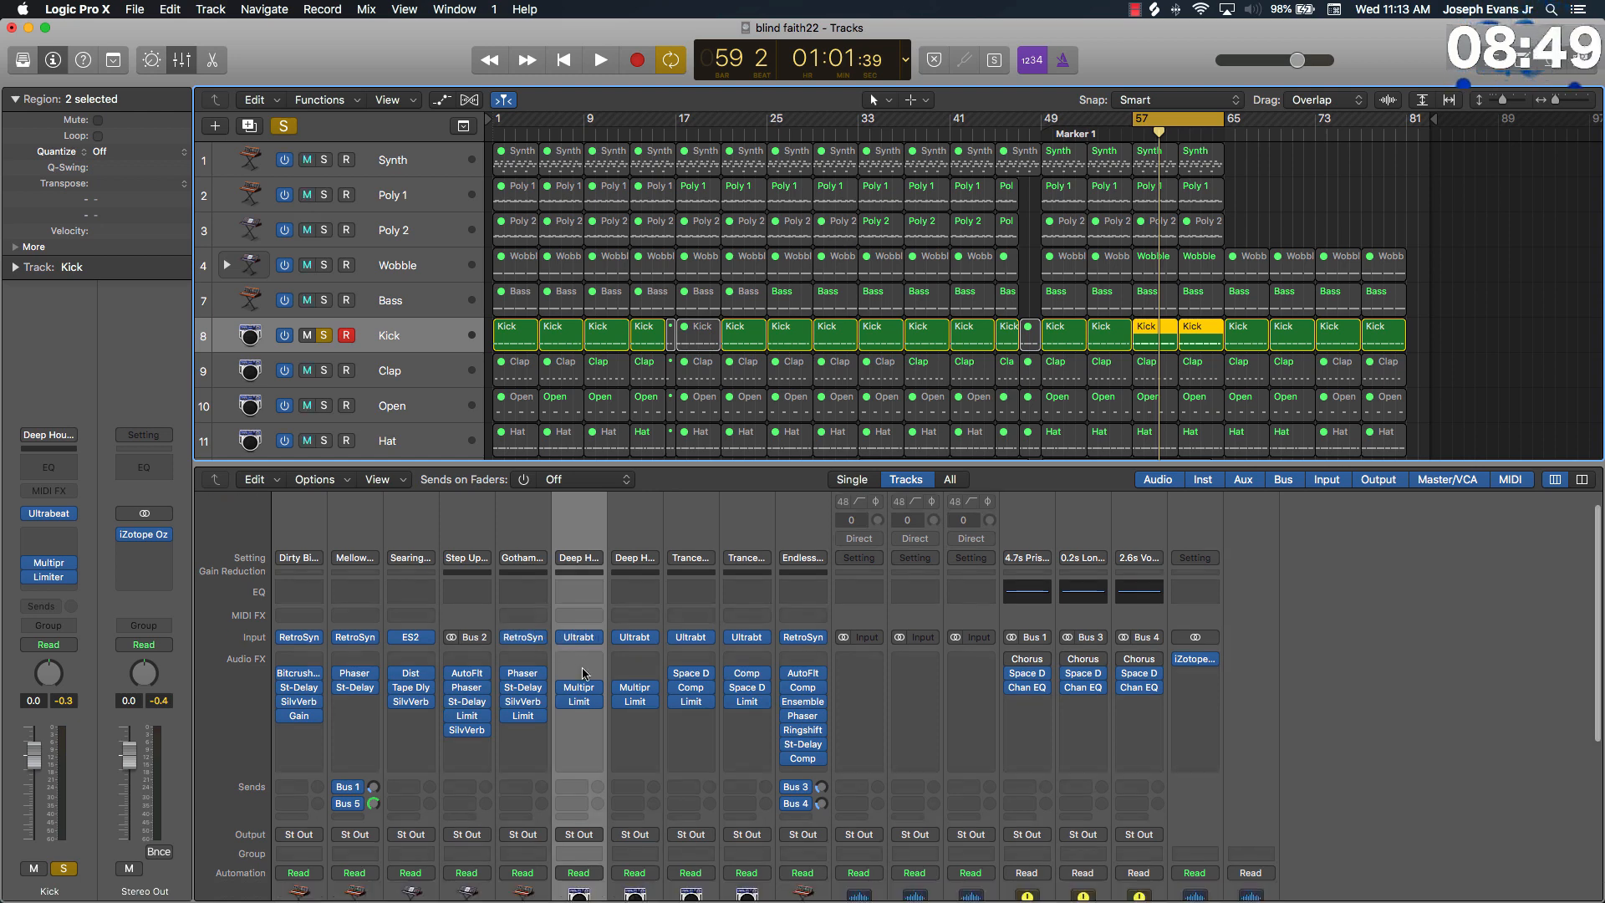
scroll(560, 719, "up", 6)
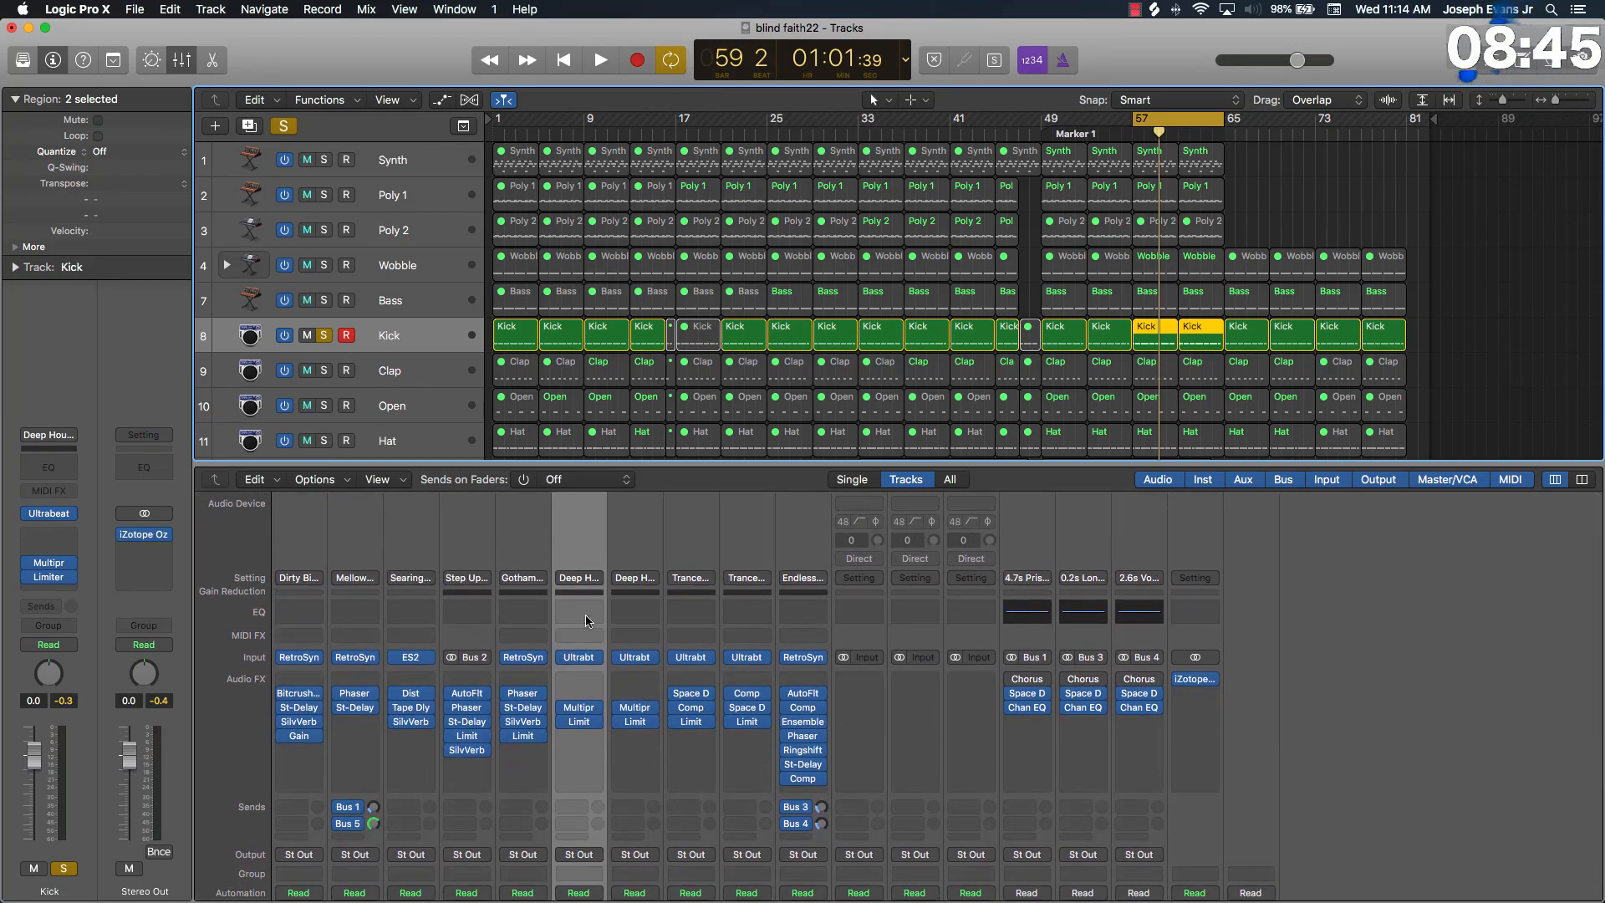
Step: Add a Channel EQ to the Kick channel with a 48 dB/Oct low cut at 44 Hz
left_click(596, 619)
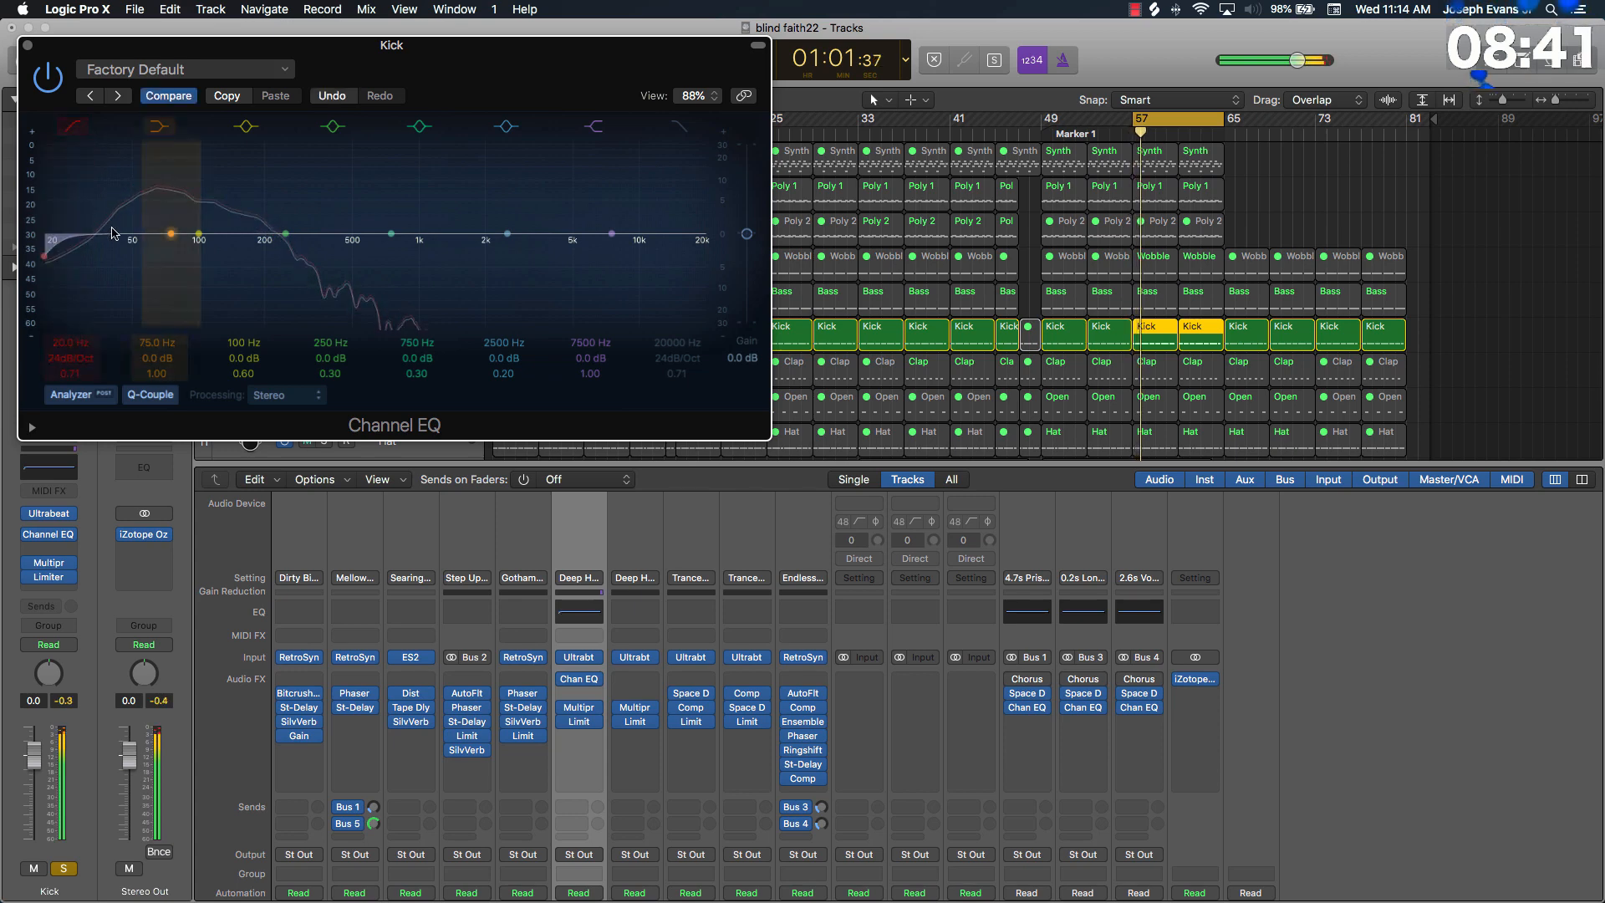
left_click(75, 359)
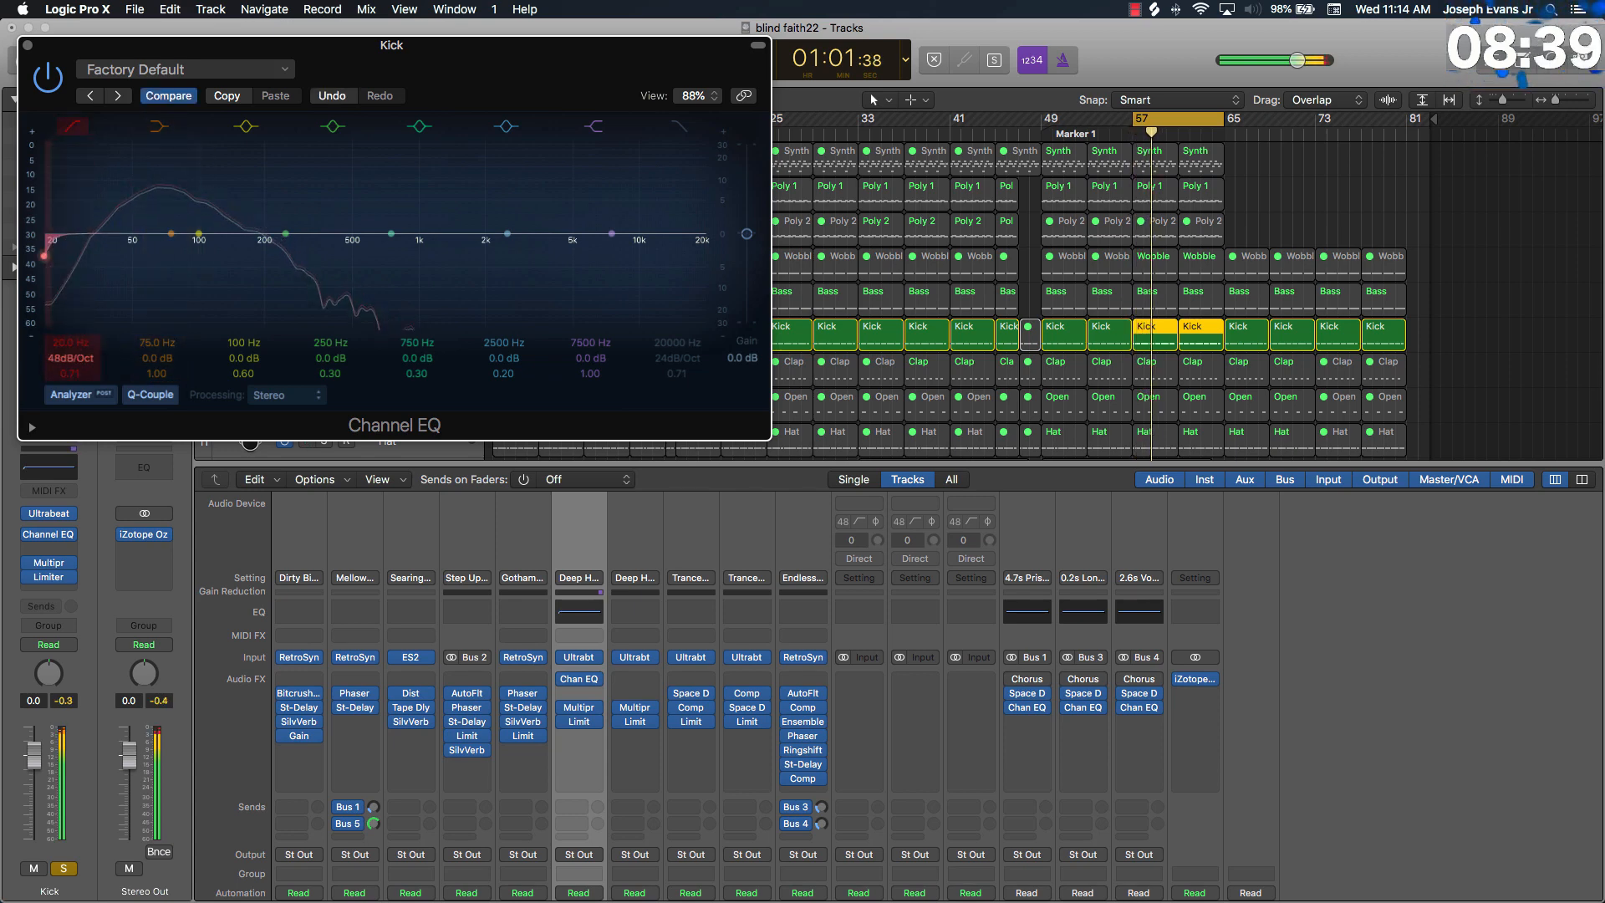
left_click_drag(75, 359, 114, 350)
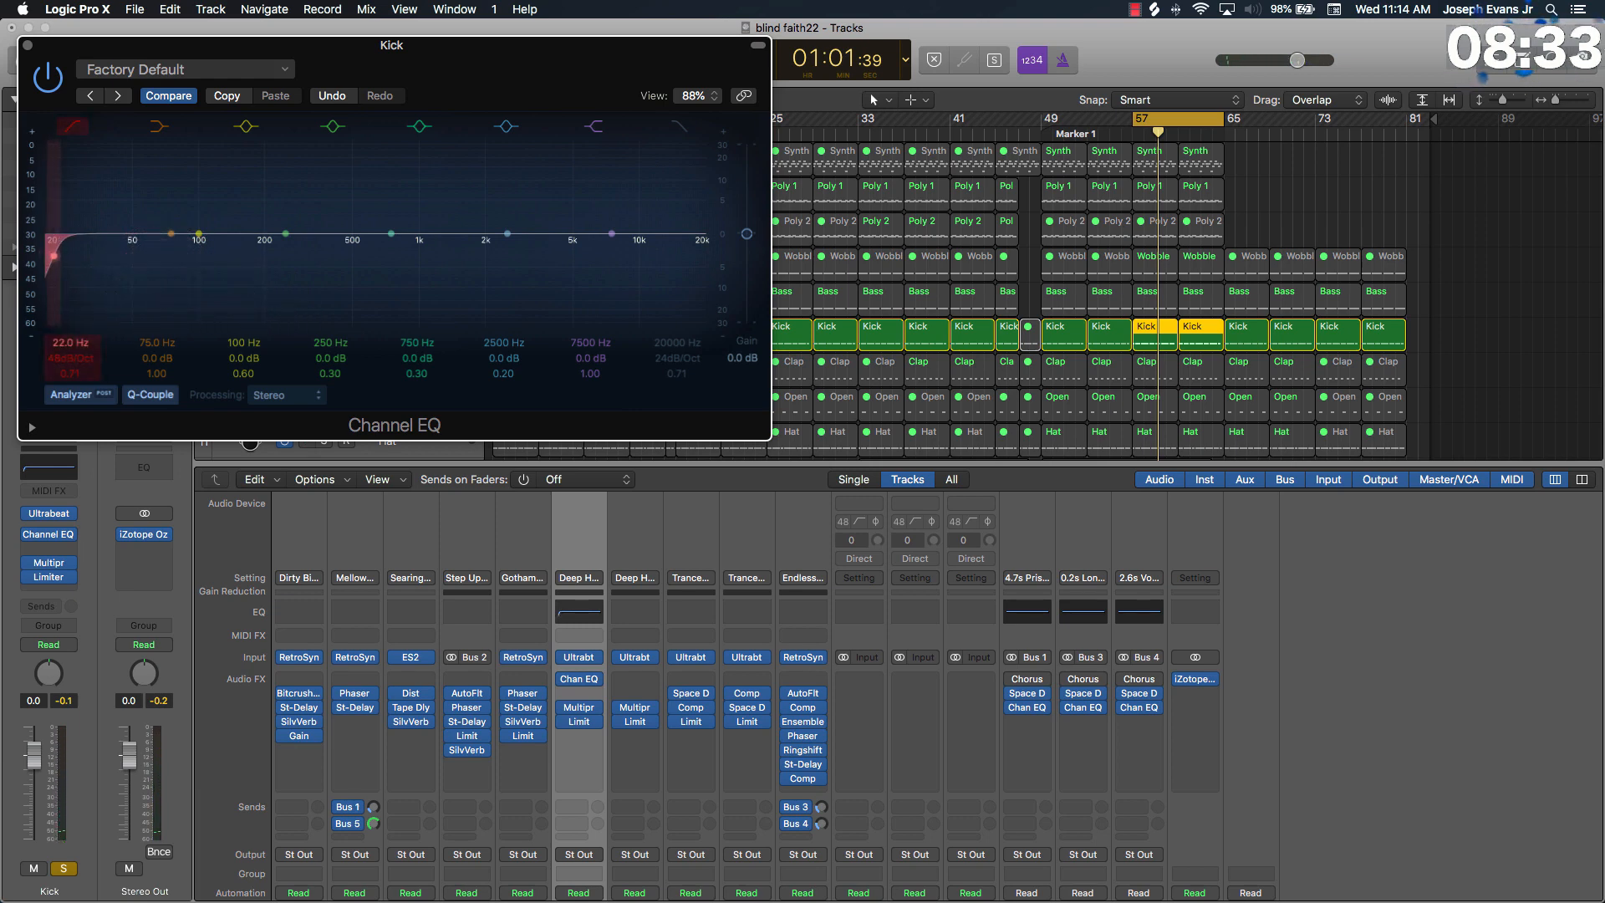
left_click_drag(64, 342, 55, 253)
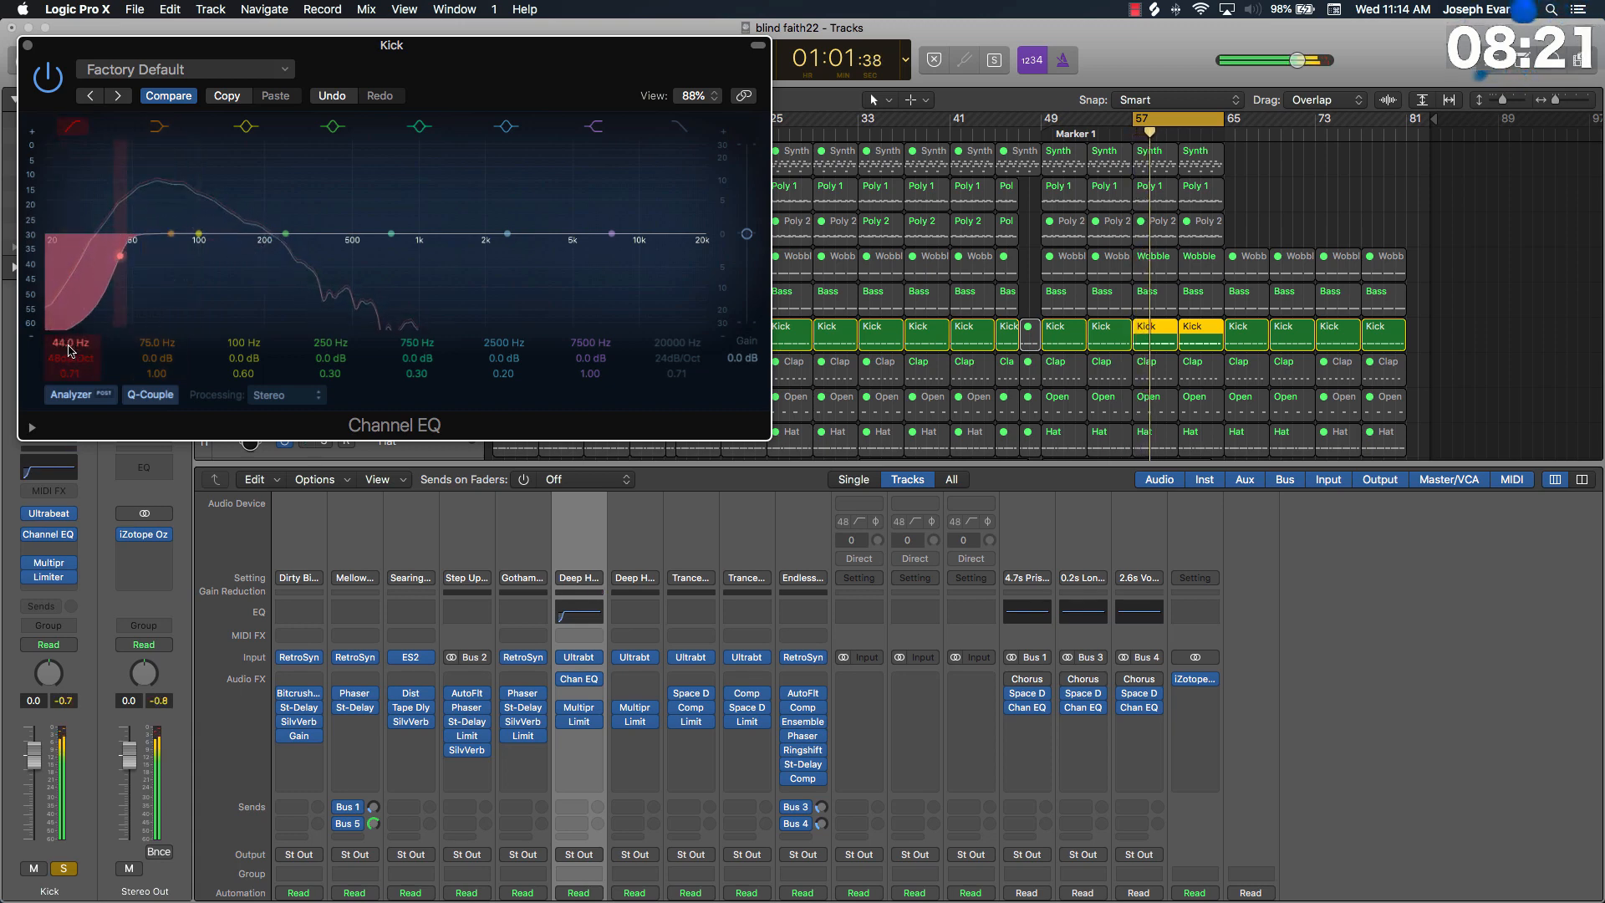
Step: Cut the Kick EQ's 2500 Hz band by 12 dB and enable a high cut at 12400 Hz
left_click_drag(507, 234, 513, 301)
left_click(680, 127)
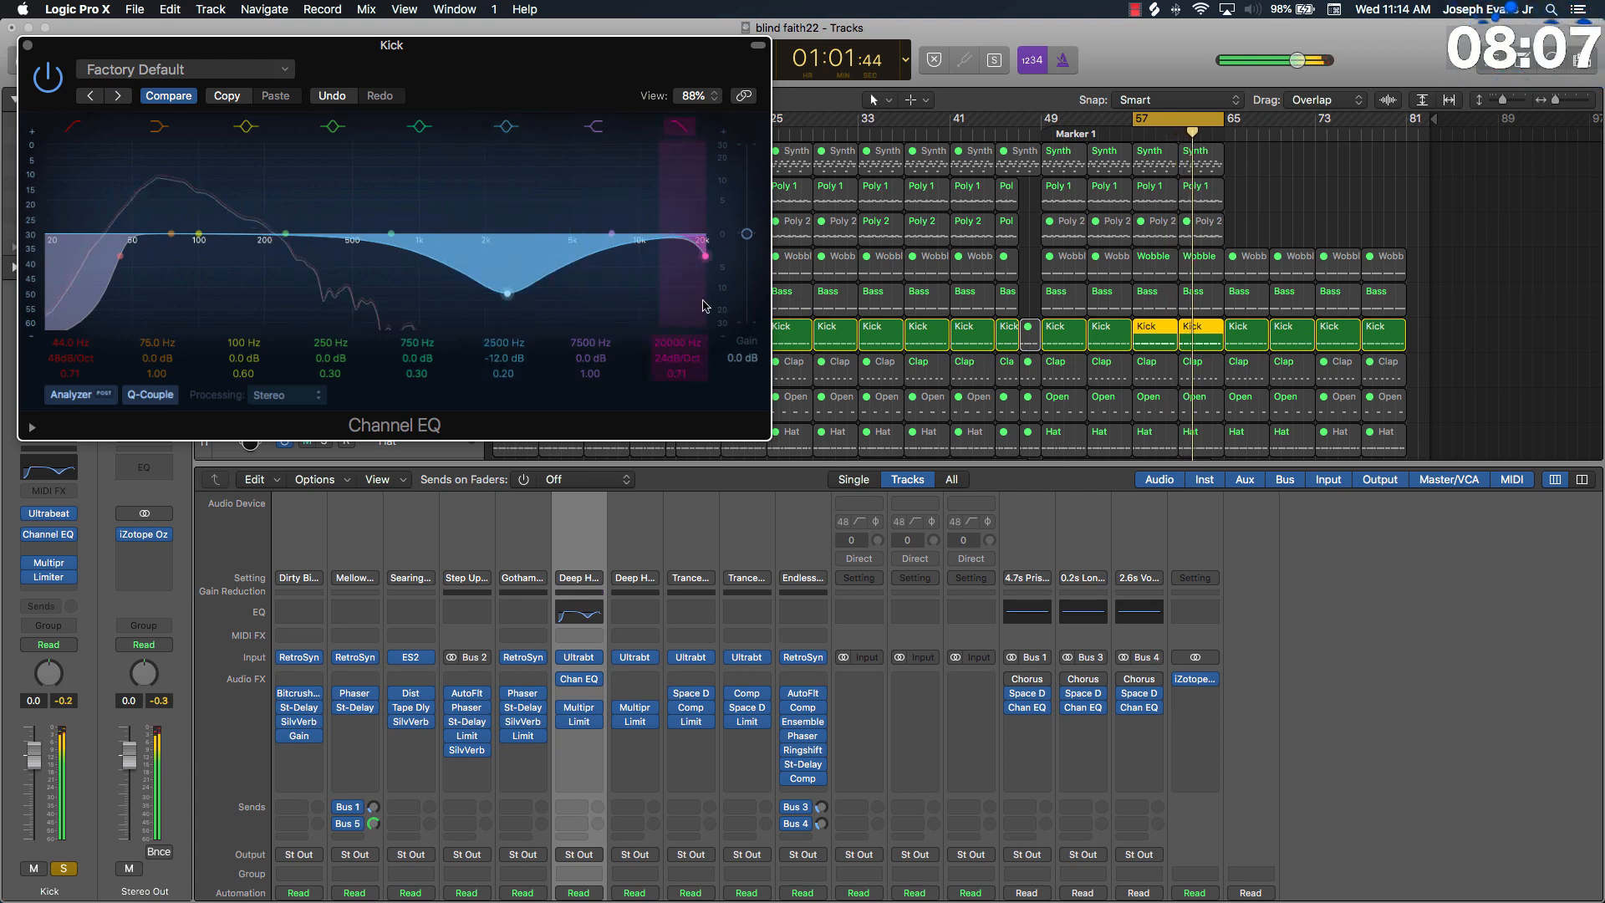
left_click_drag(678, 340, 678, 368)
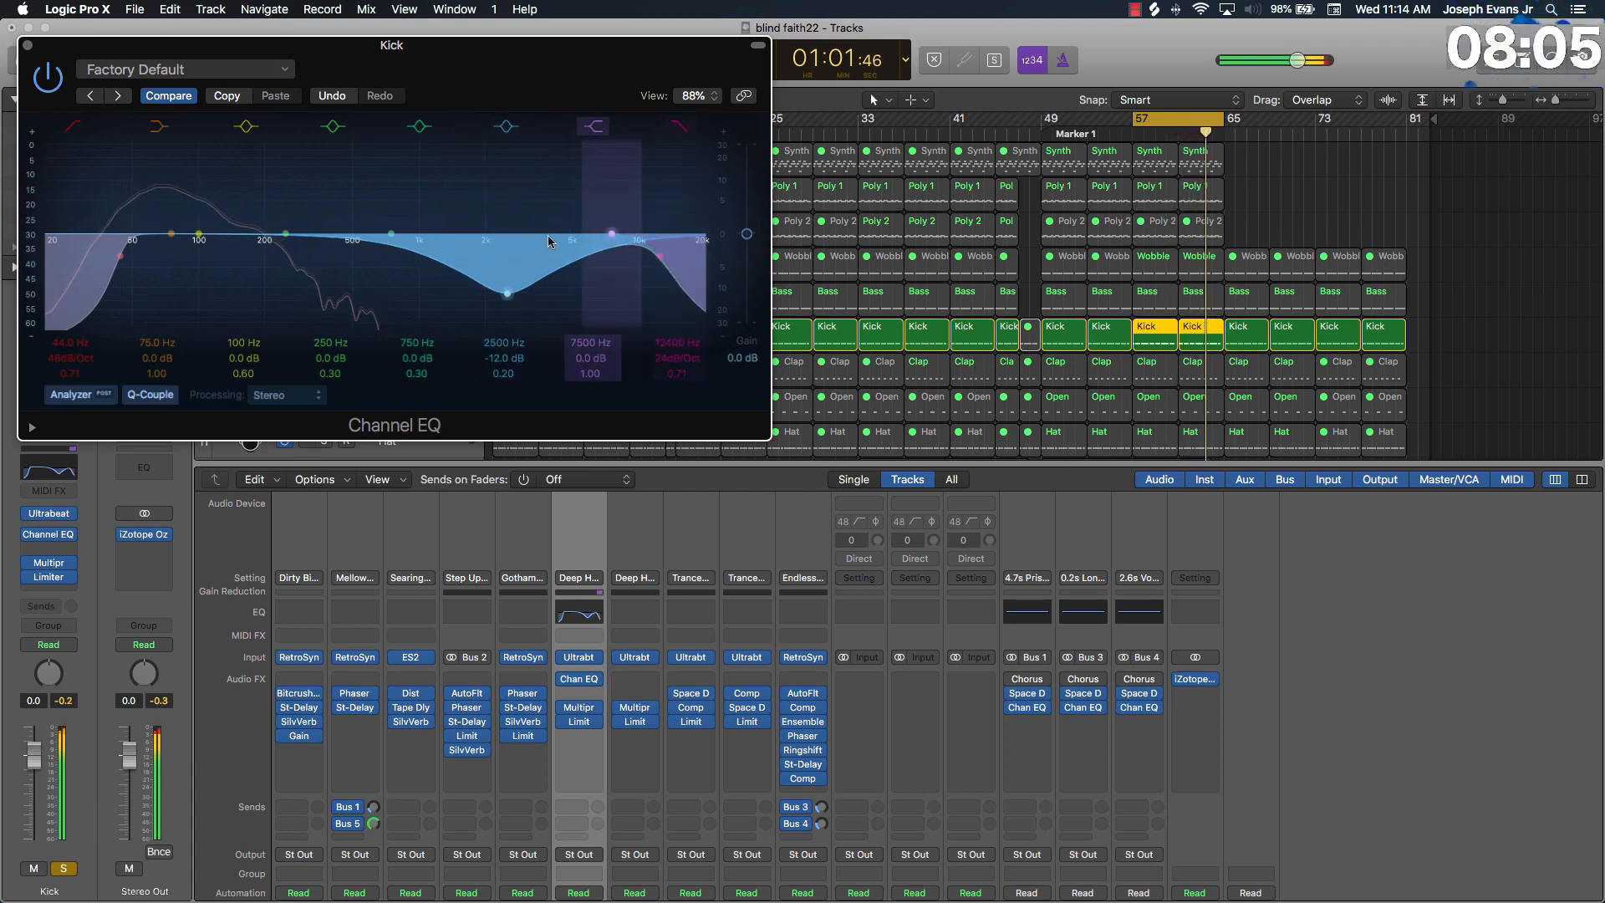
Step: Bypass and re-enable the Kick's Channel EQ to compare the sound with and without it
left_click(48, 78)
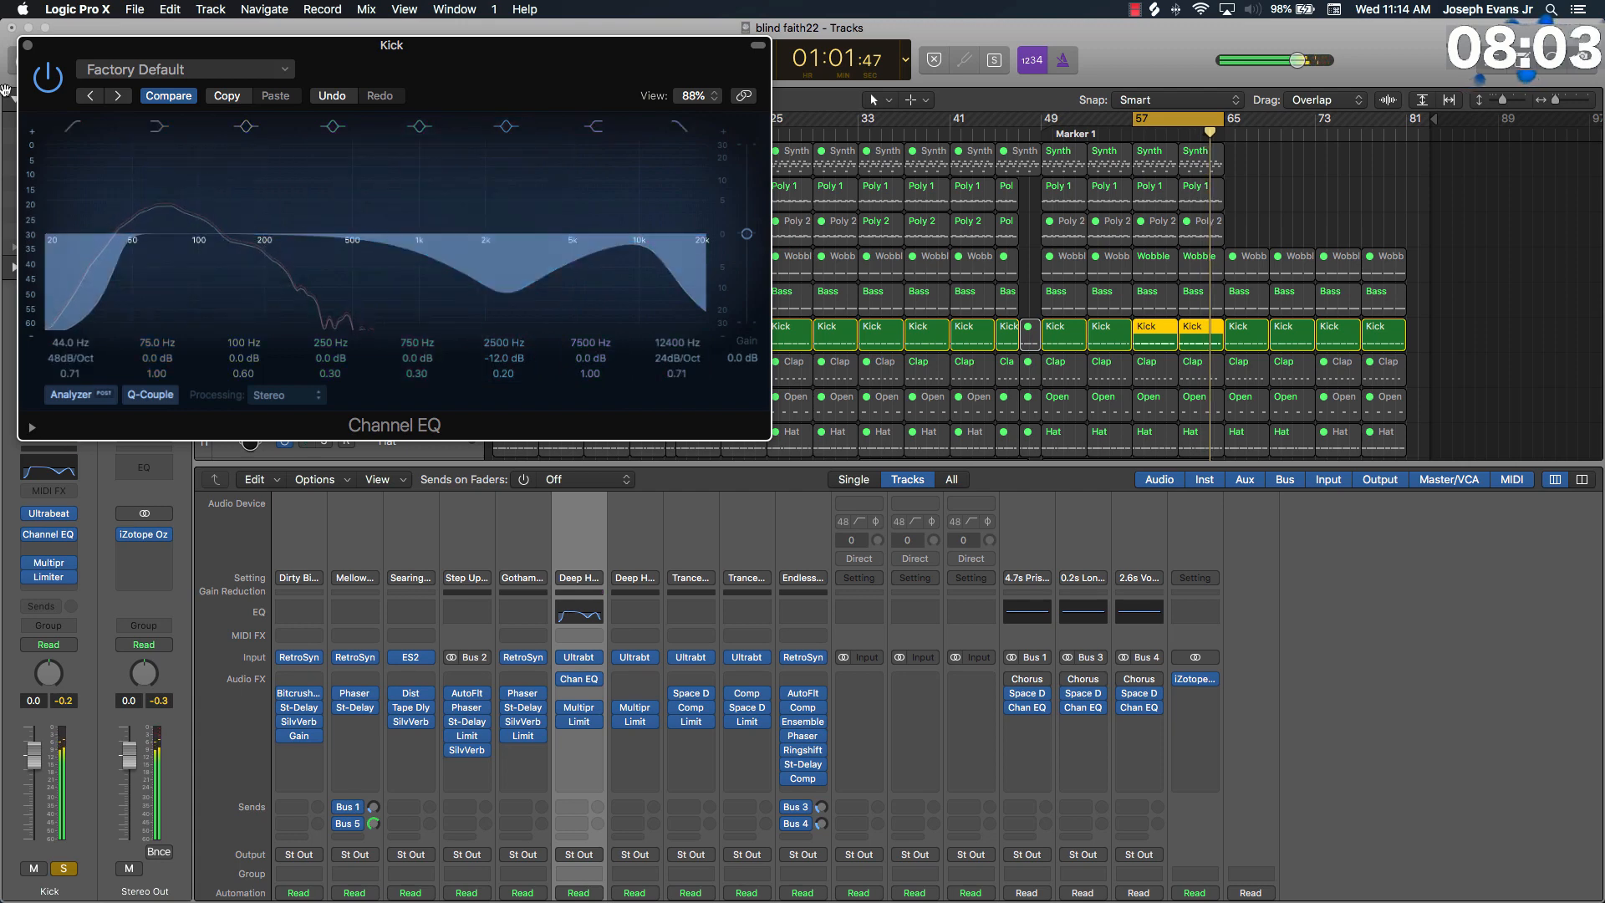
left_click(47, 77)
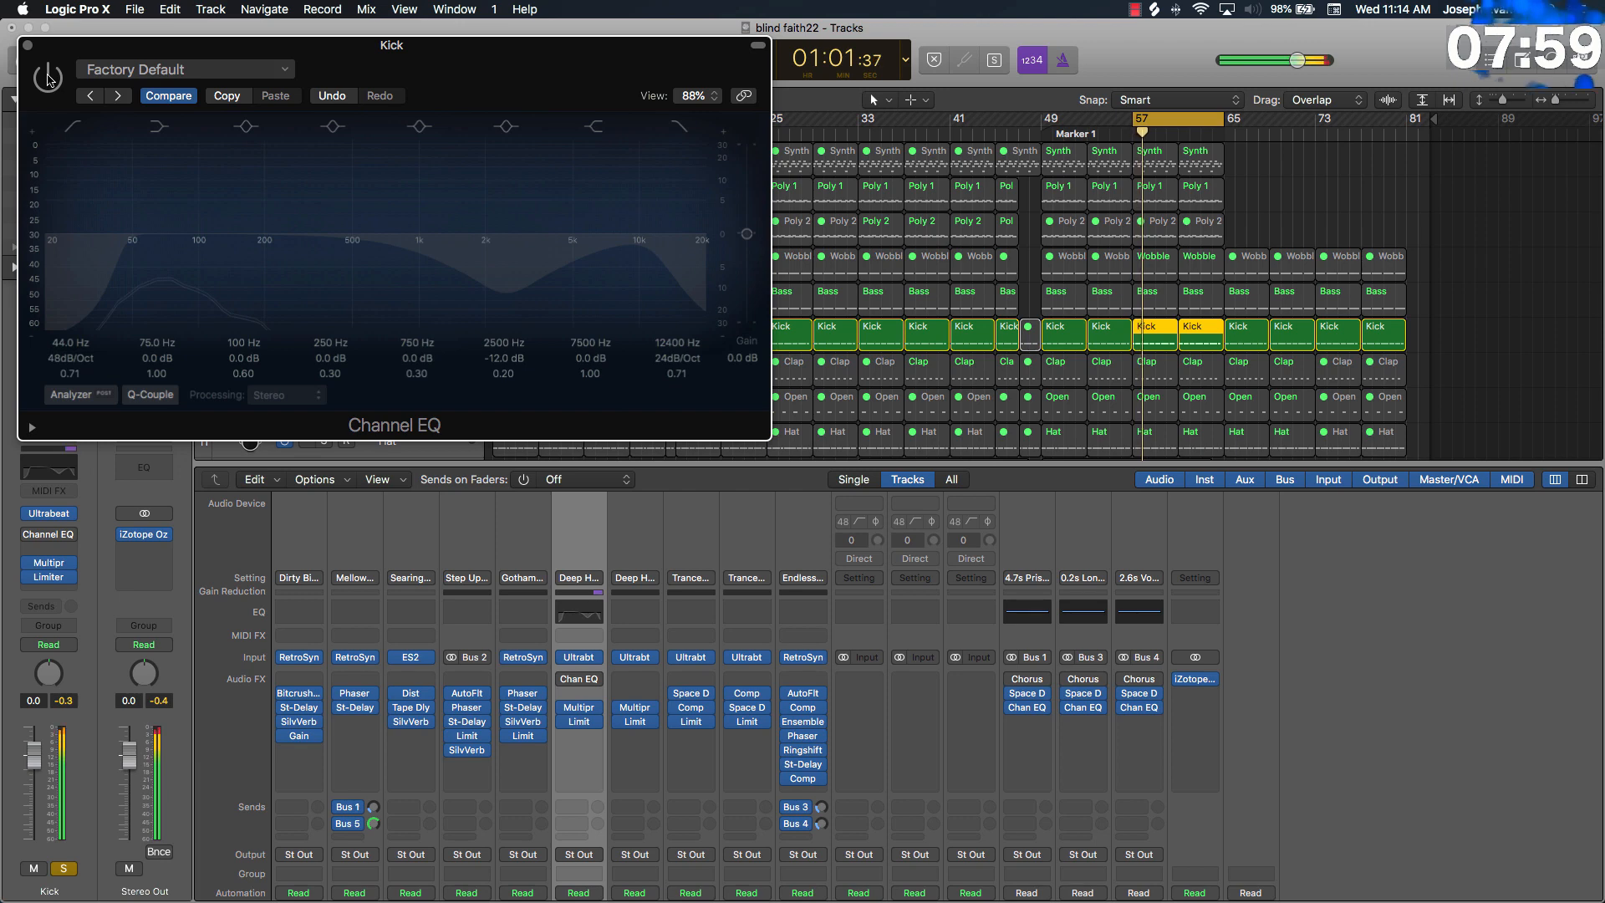
left_click(47, 78)
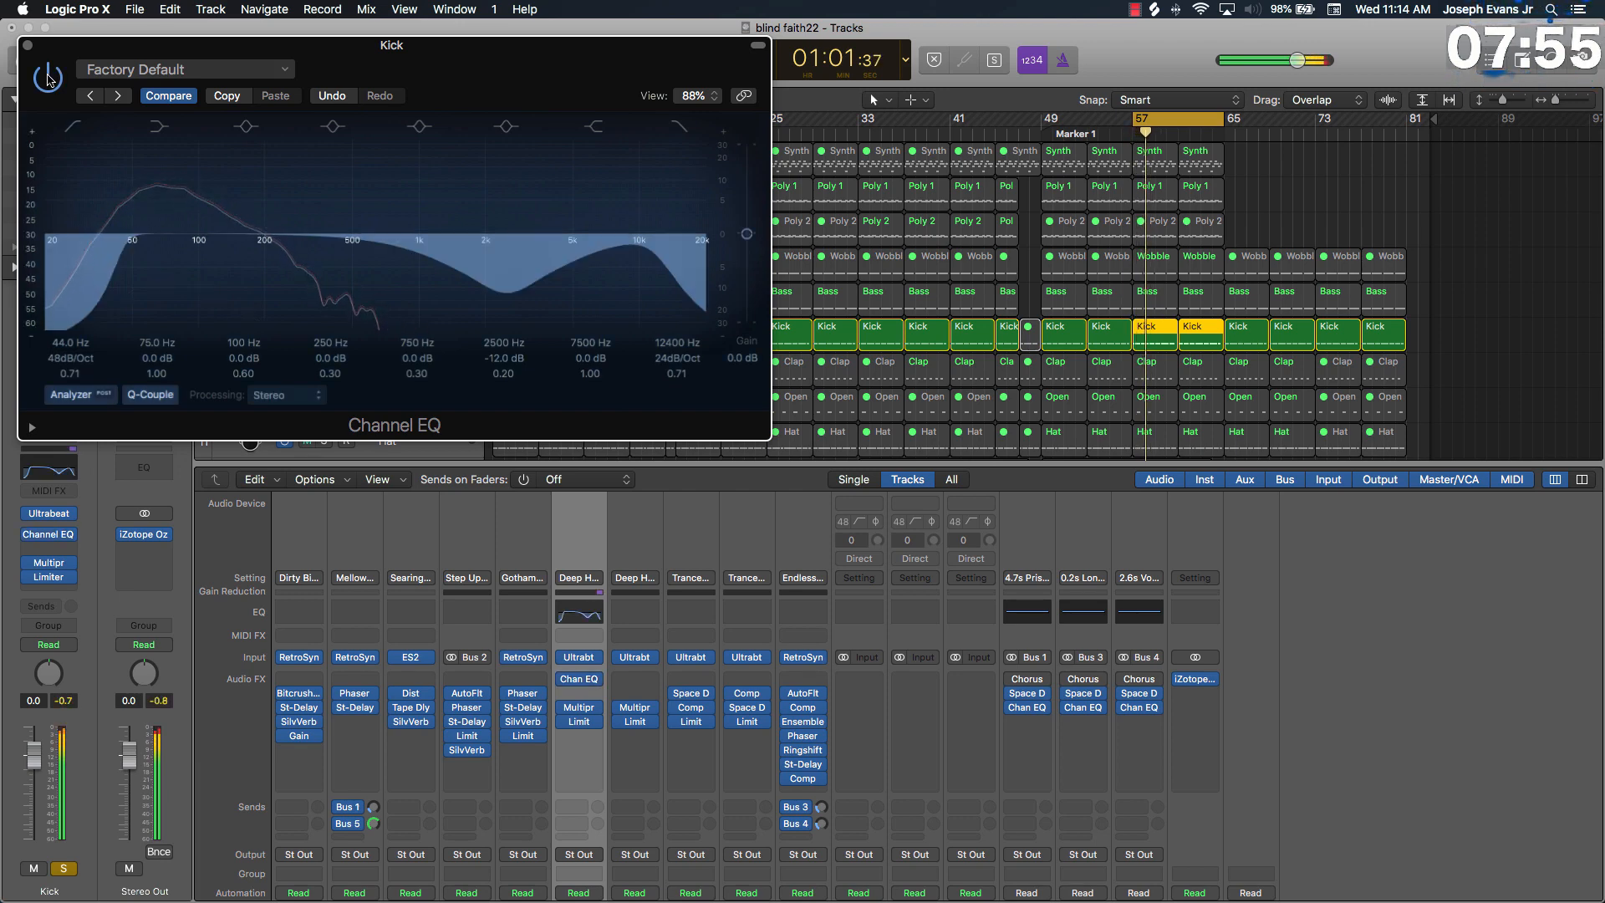
Step: Lower the Kick EQ's low cut to about 28 Hz, and move the Channel EQ insert directly above the Multipressor
left_click_drag(63, 334, 74, 344)
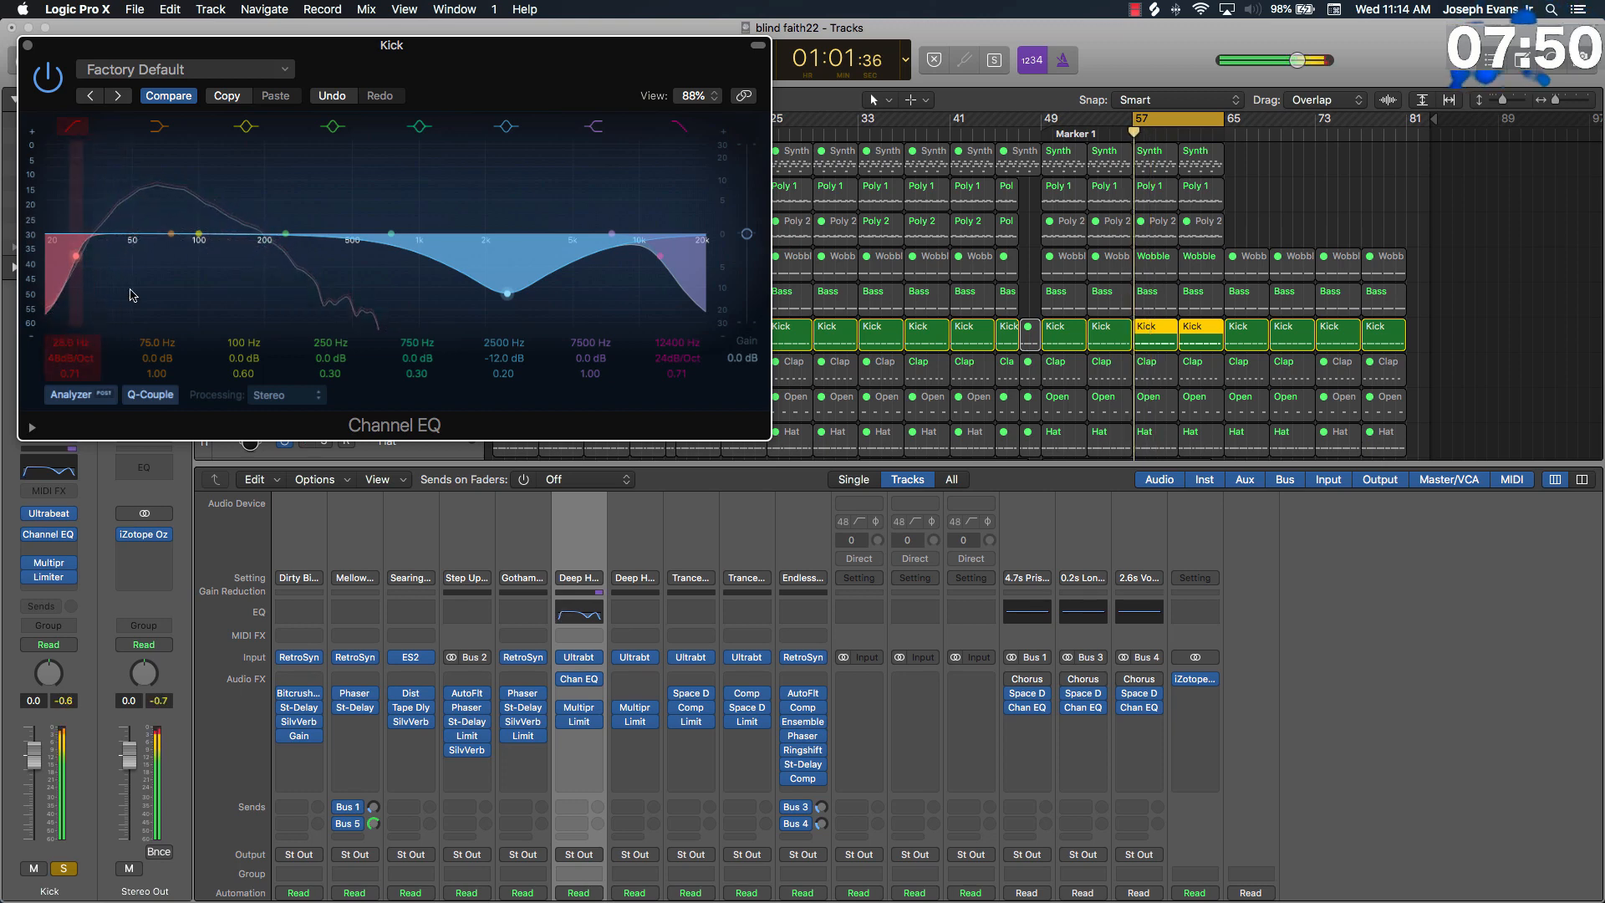
left_click(28, 45)
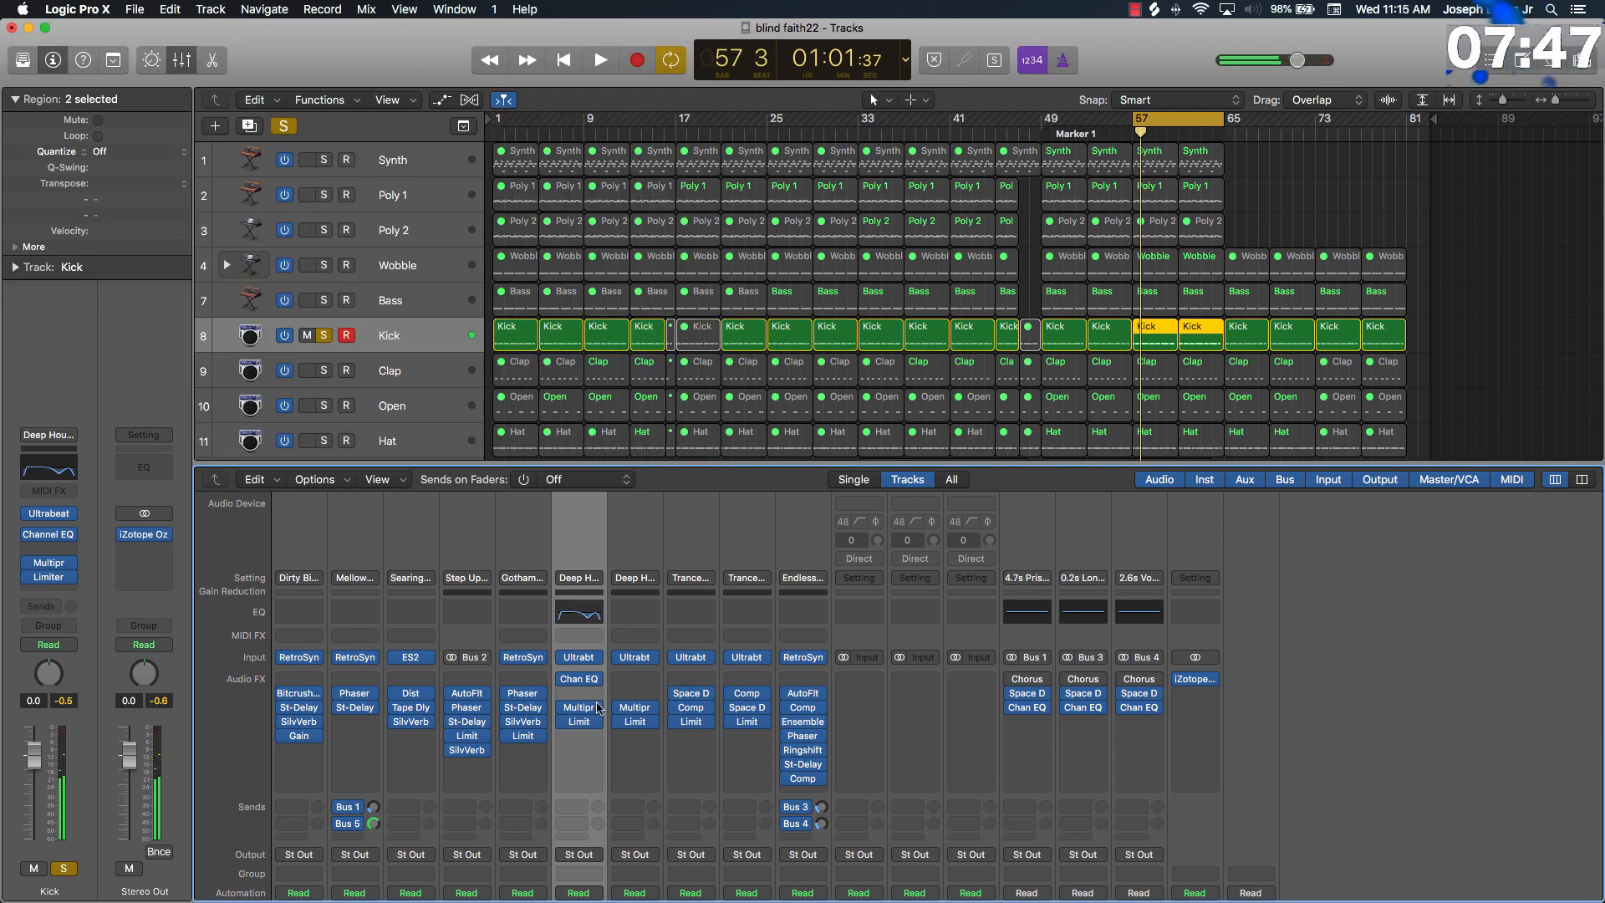
left_click_drag(582, 682, 594, 694)
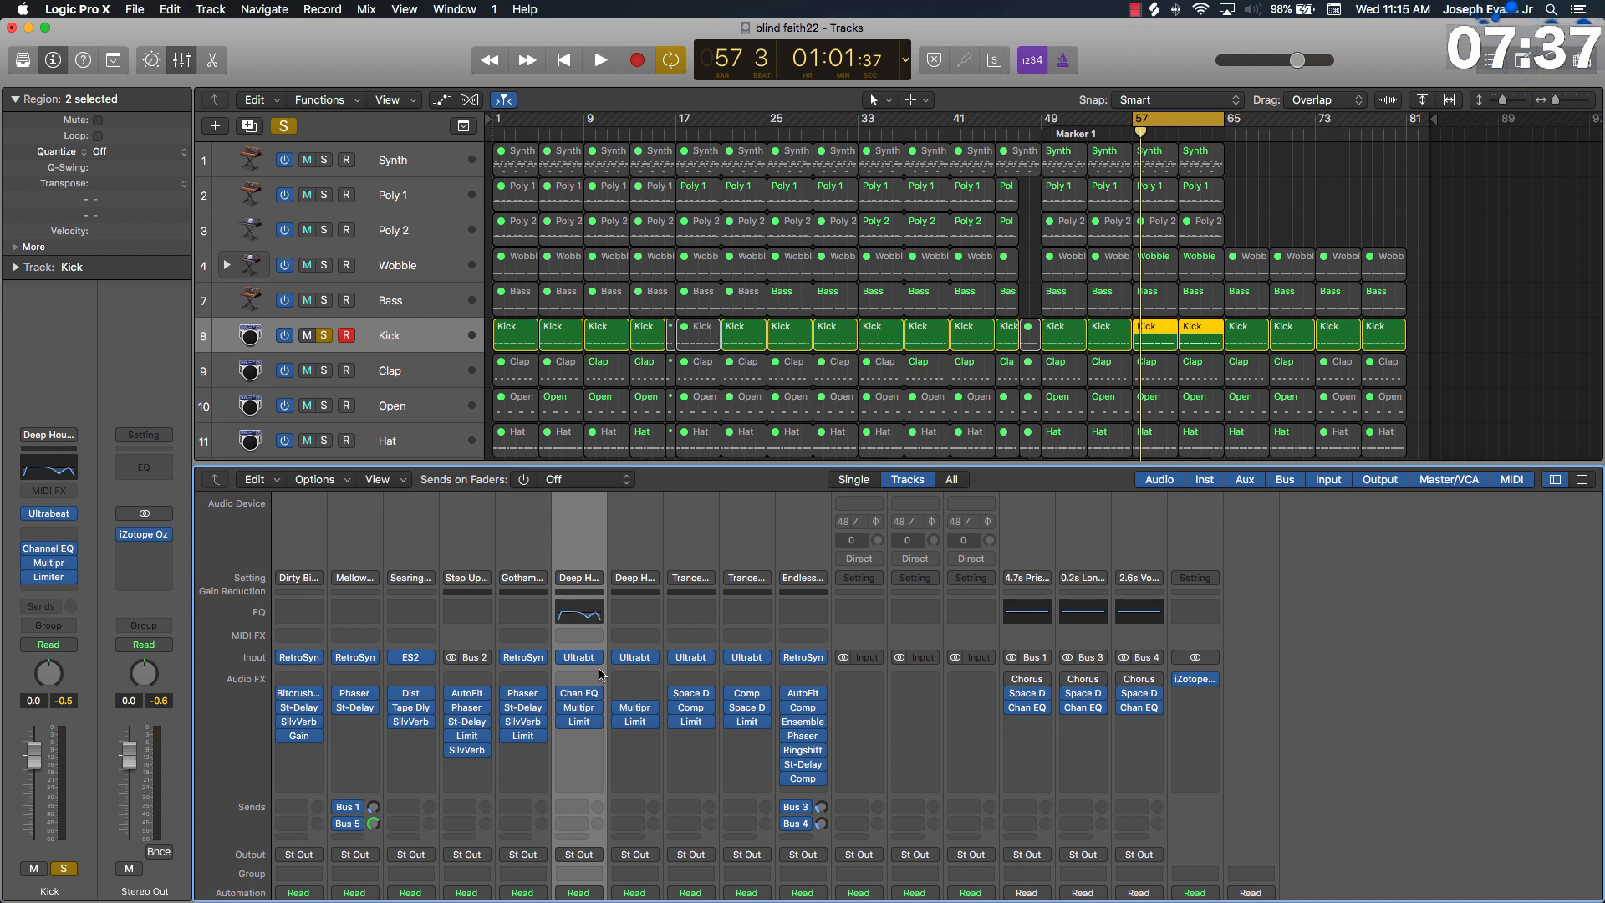
Step: Solo the Clap channel together with the Kick and play the cycled section to hear both
scroll(599, 676, "down", 3)
scroll(596, 679, "down", 5)
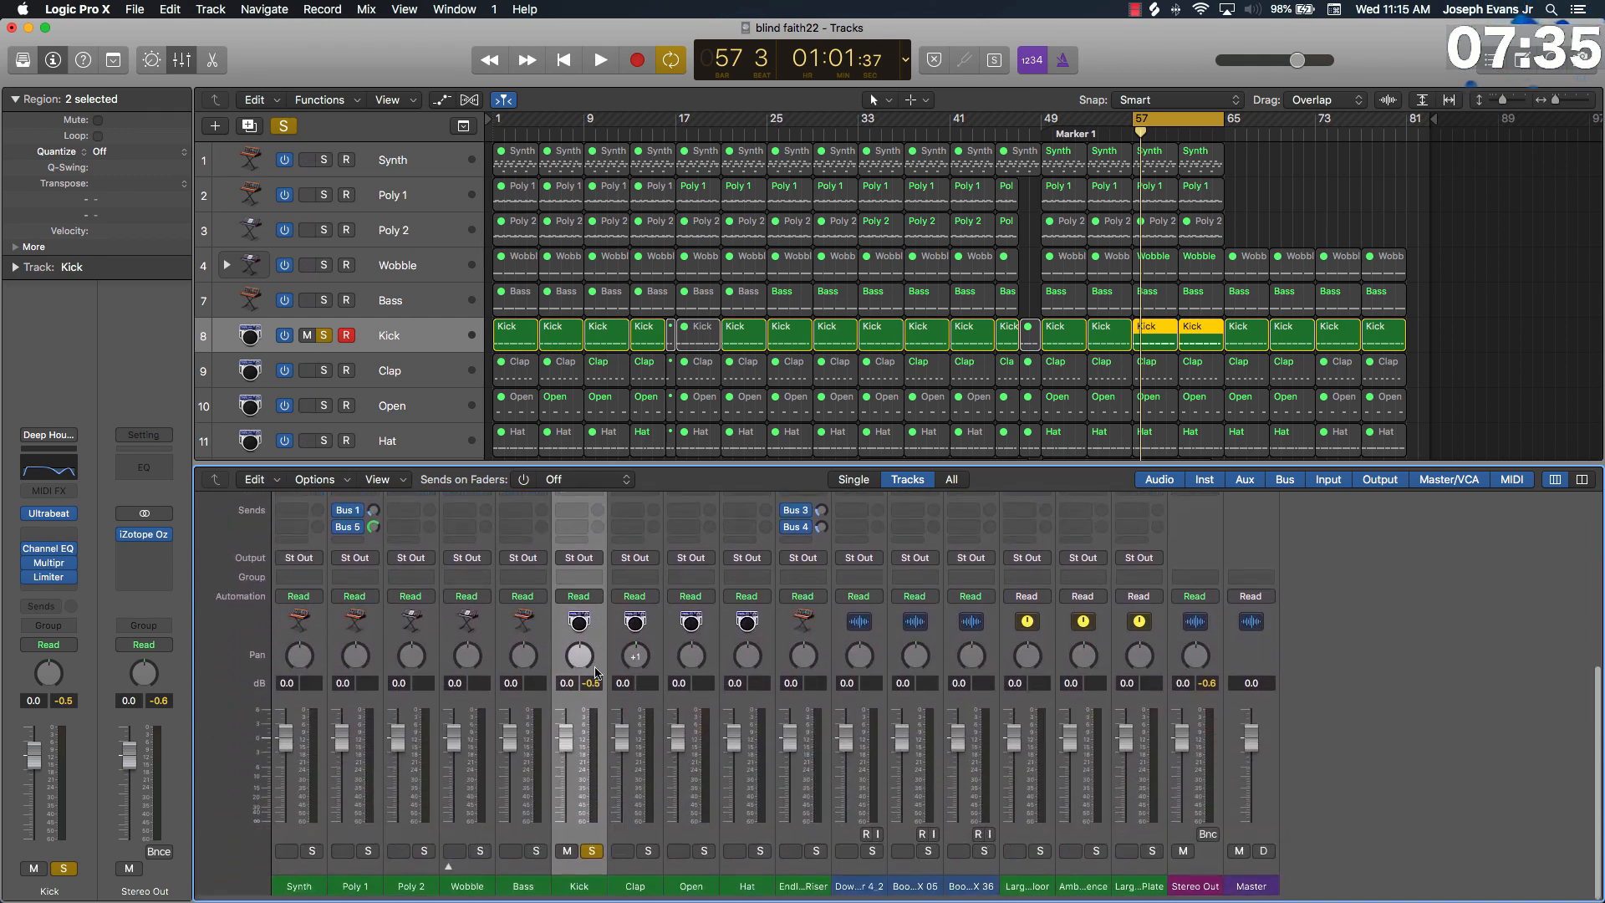
left_click(649, 857)
key("space")
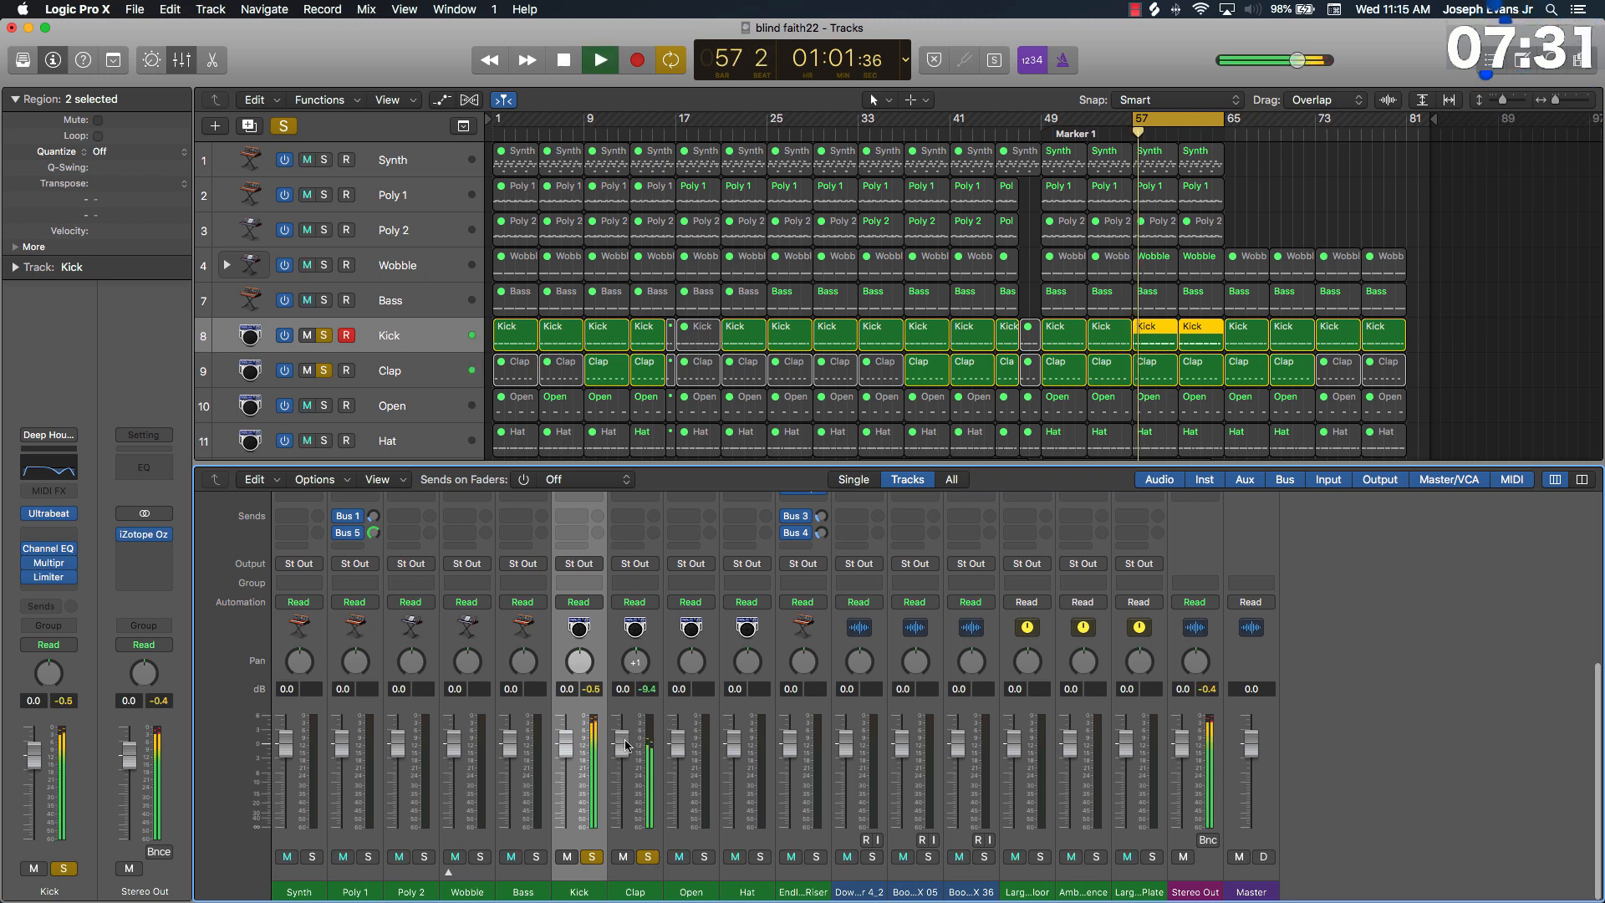
scroll(635, 712, "up", 8)
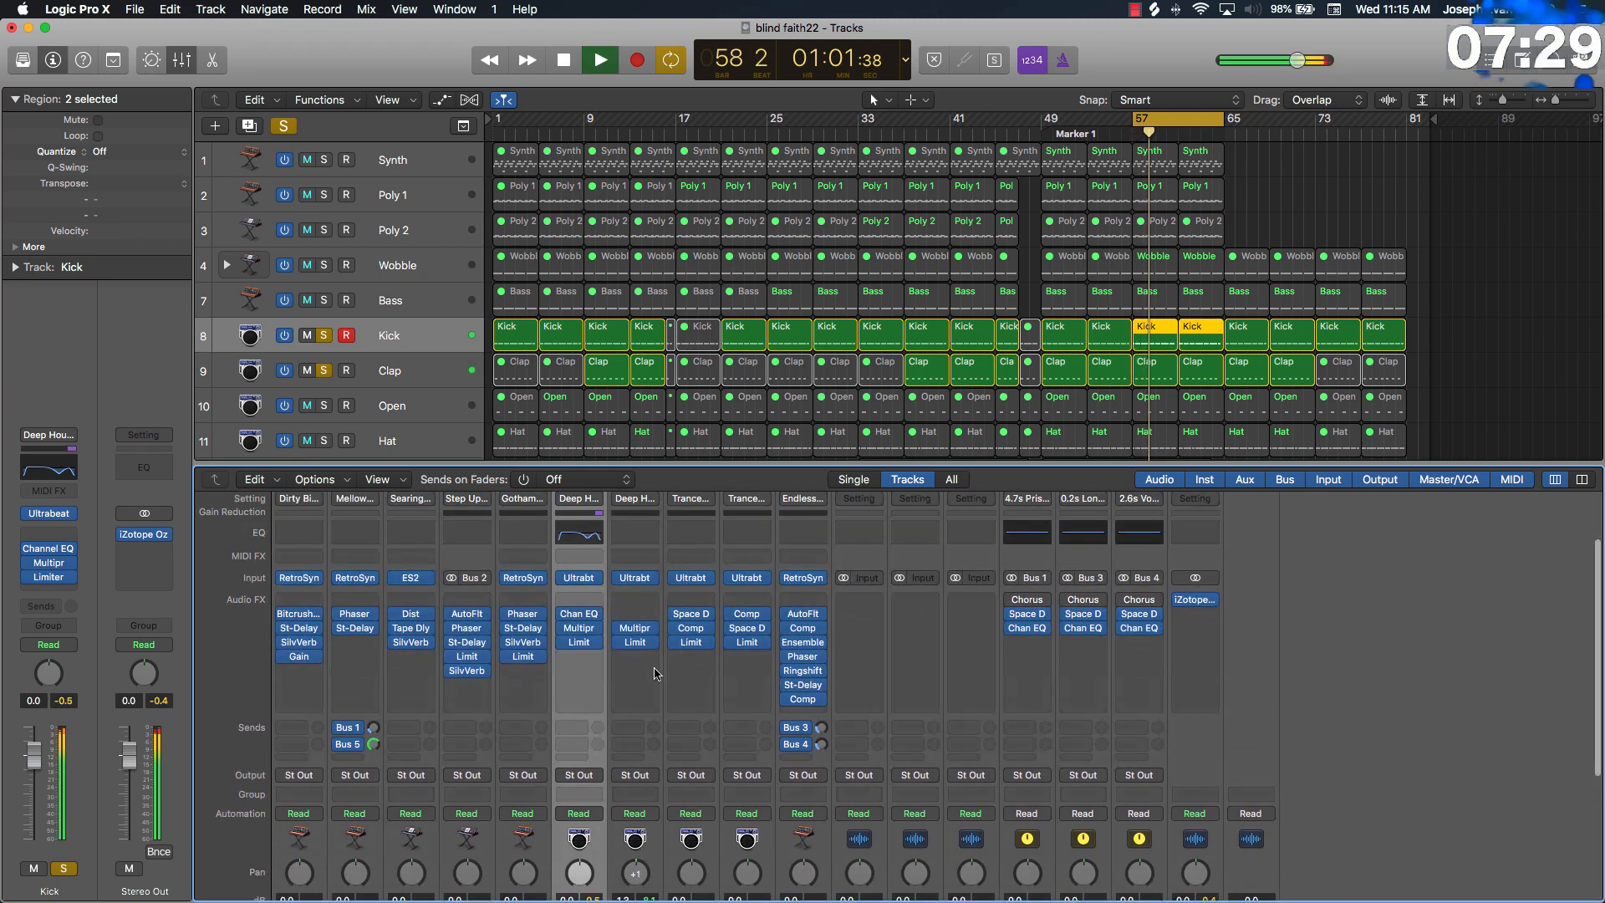
key("space")
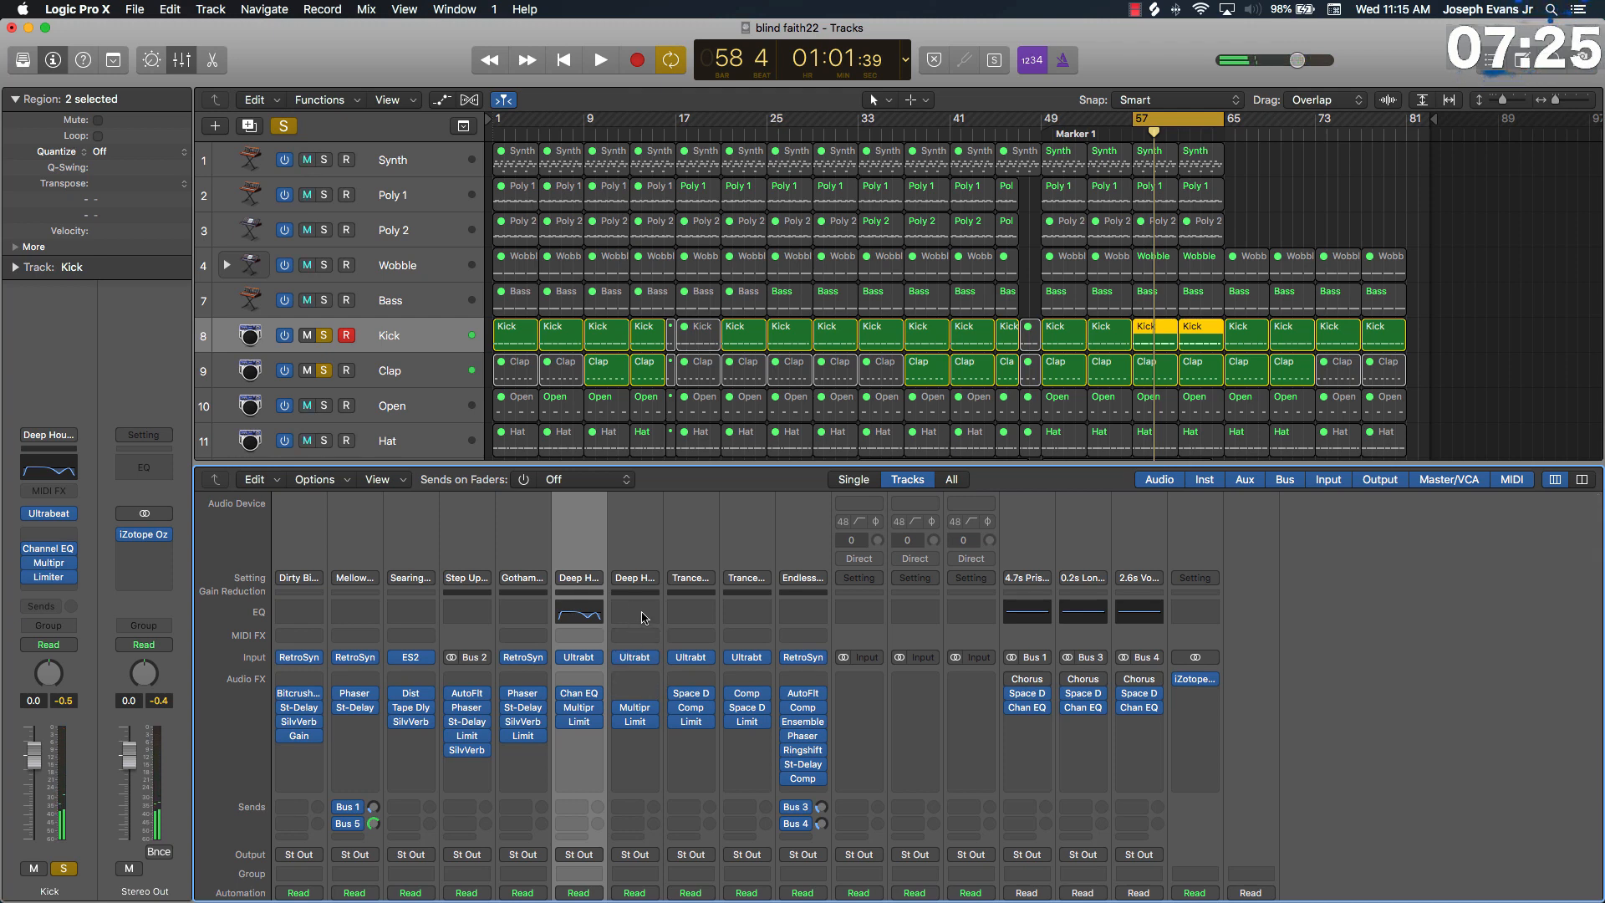
Step: Add a Channel EQ to the Clap channel with a 48 dB/Oct low cut at 340 Hz
left_click(655, 611)
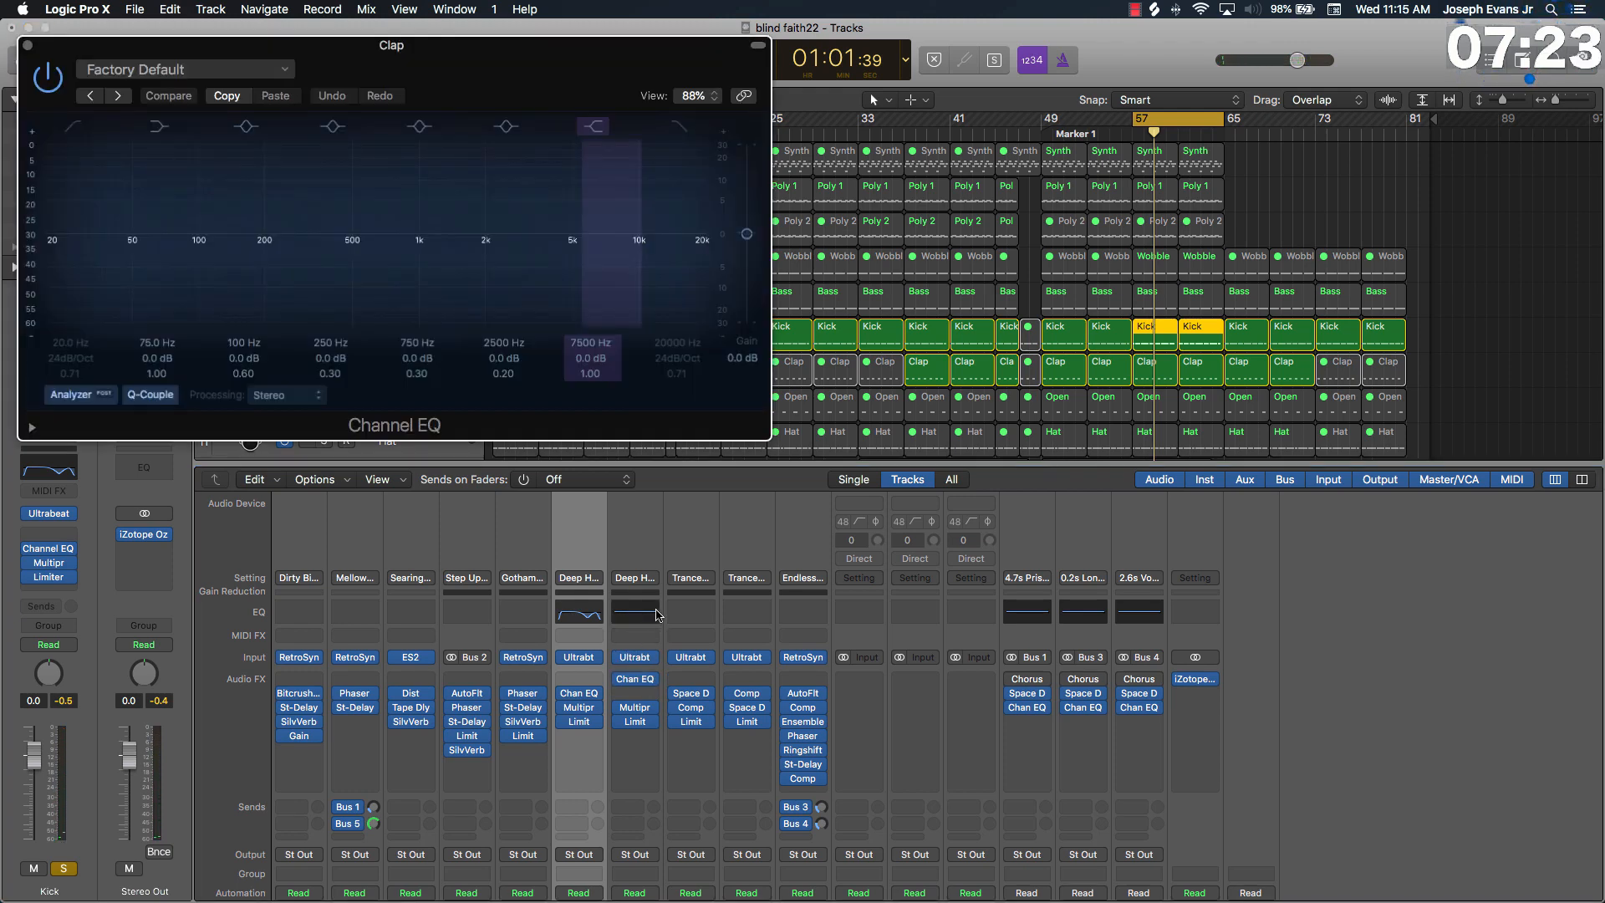
left_click(73, 131)
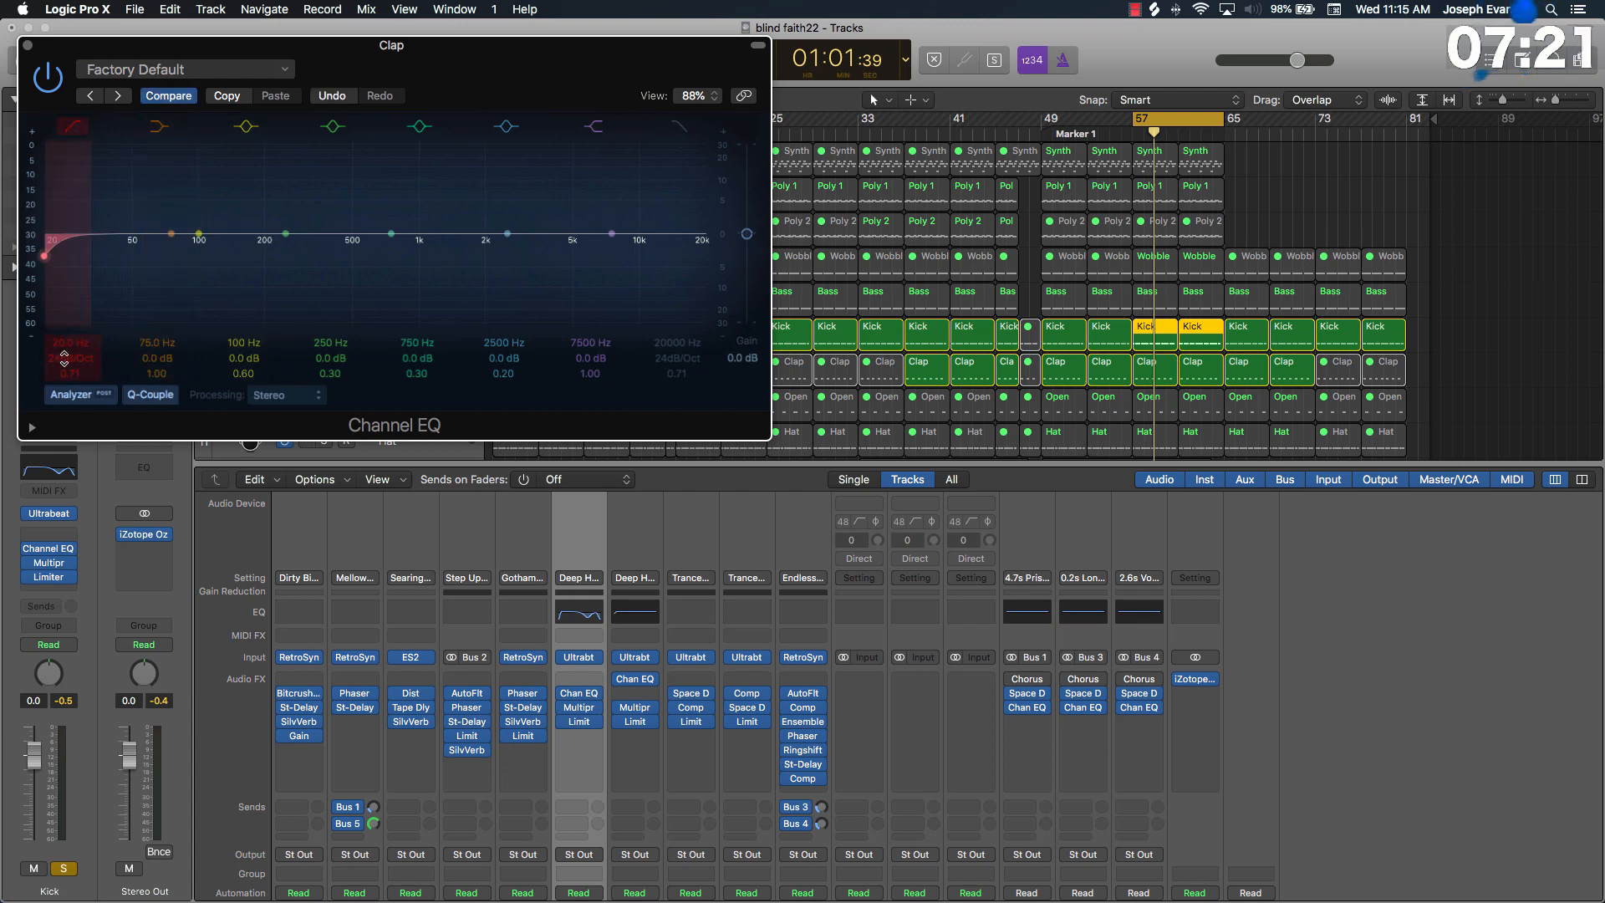
left_click_drag(65, 357, 303, 305)
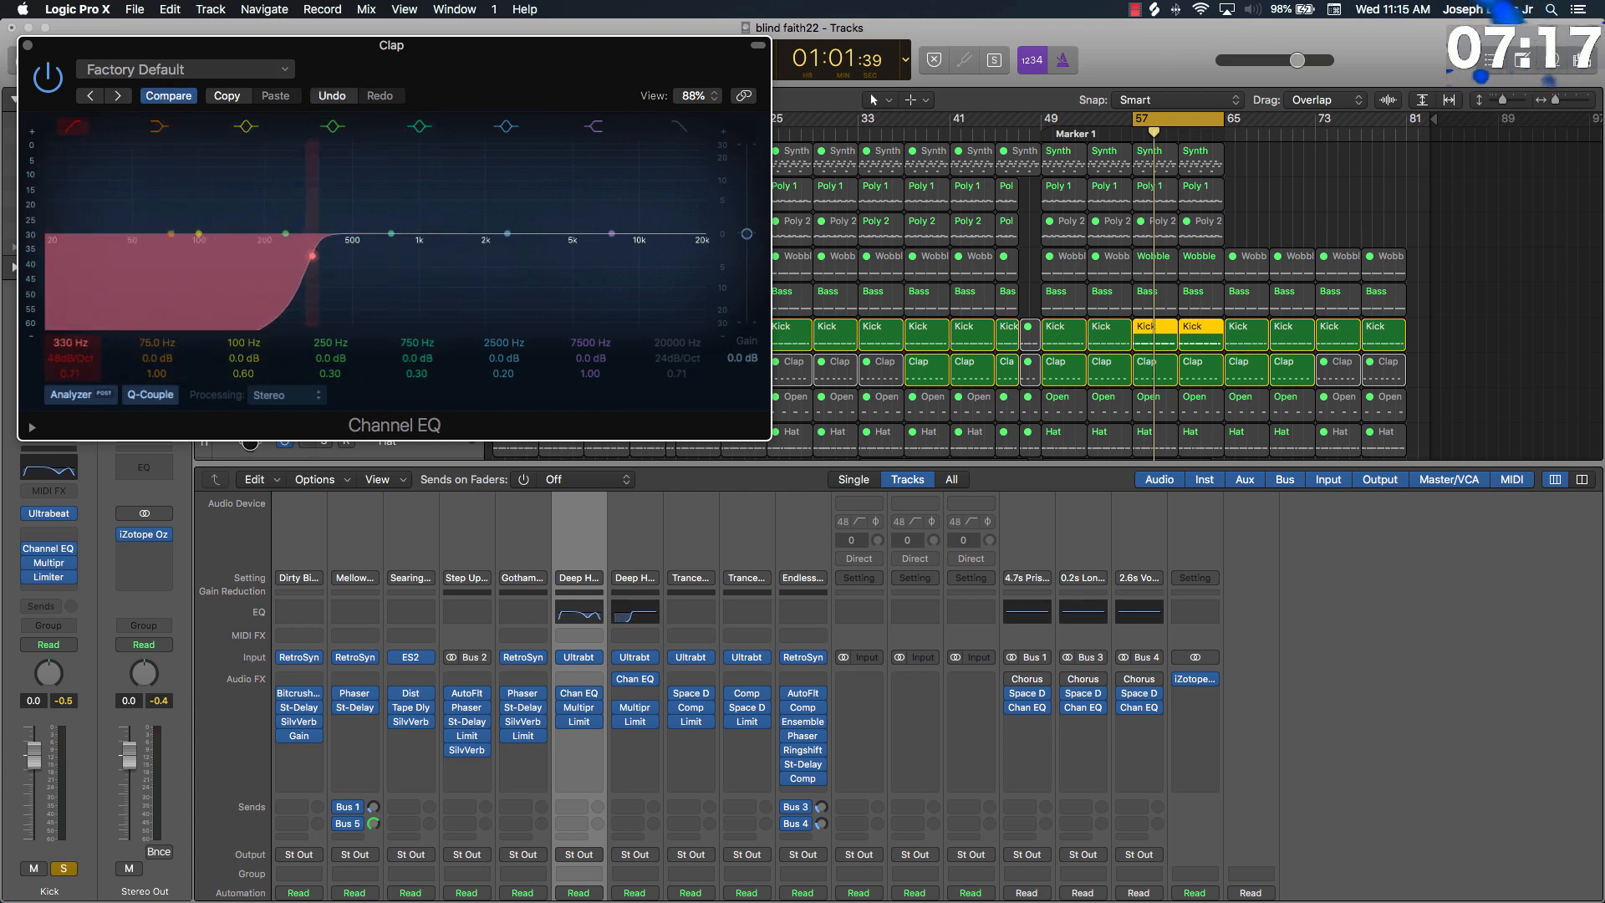
left_click_drag(71, 343, 71, 339)
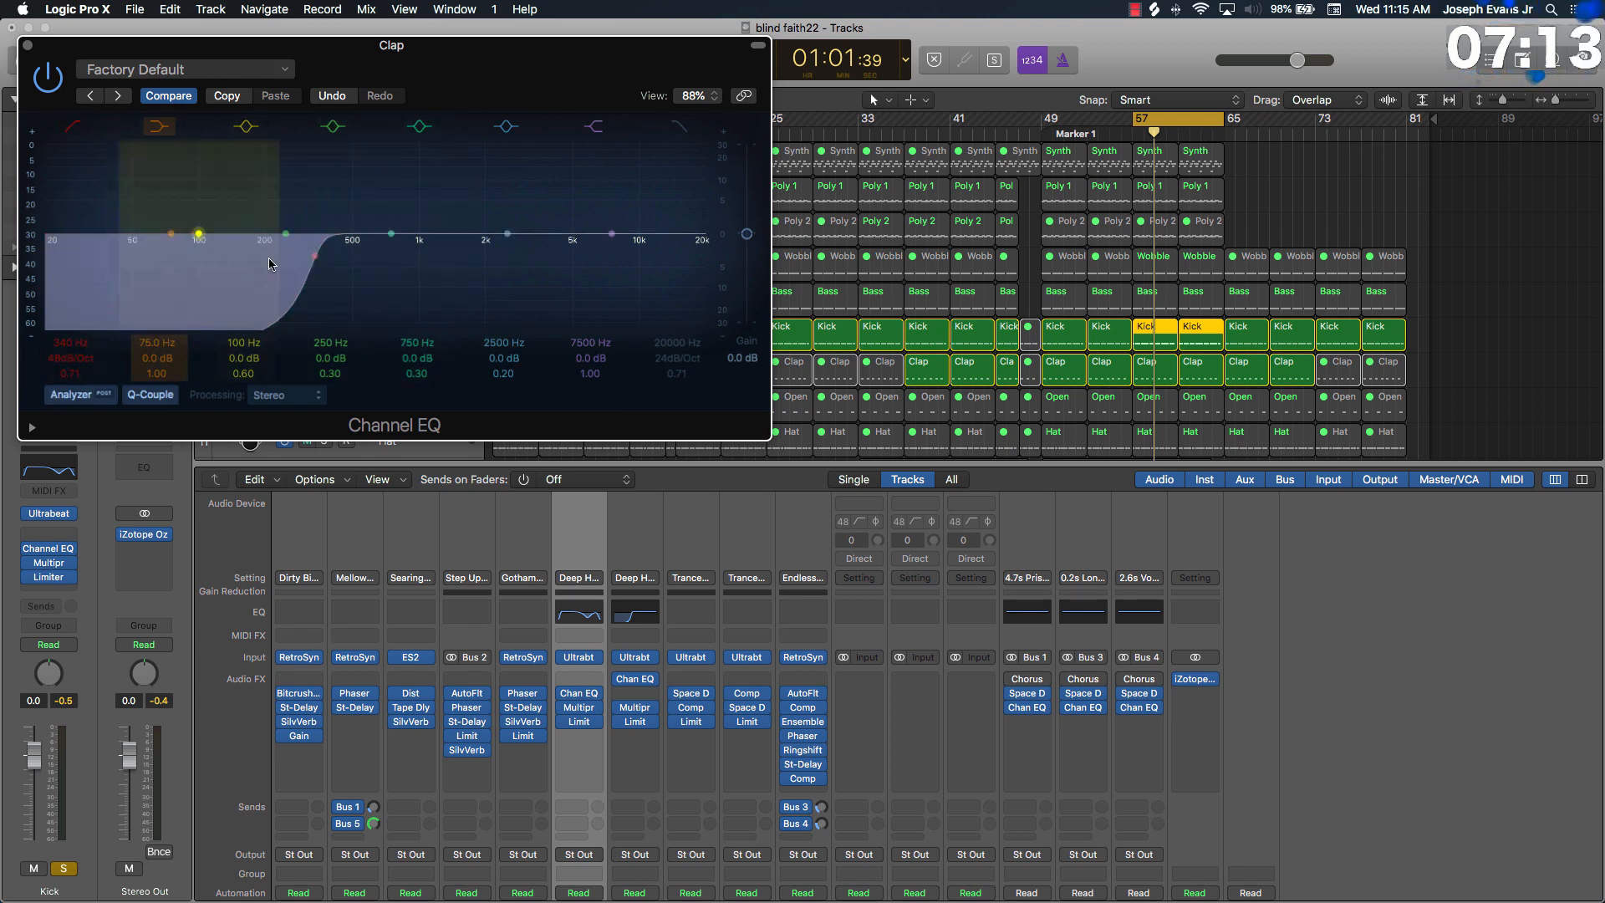
Step: Raise the Clap EQ's low cut to about 390 Hz during playback, and move the Channel EQ insert directly above the Multipressor
key("space")
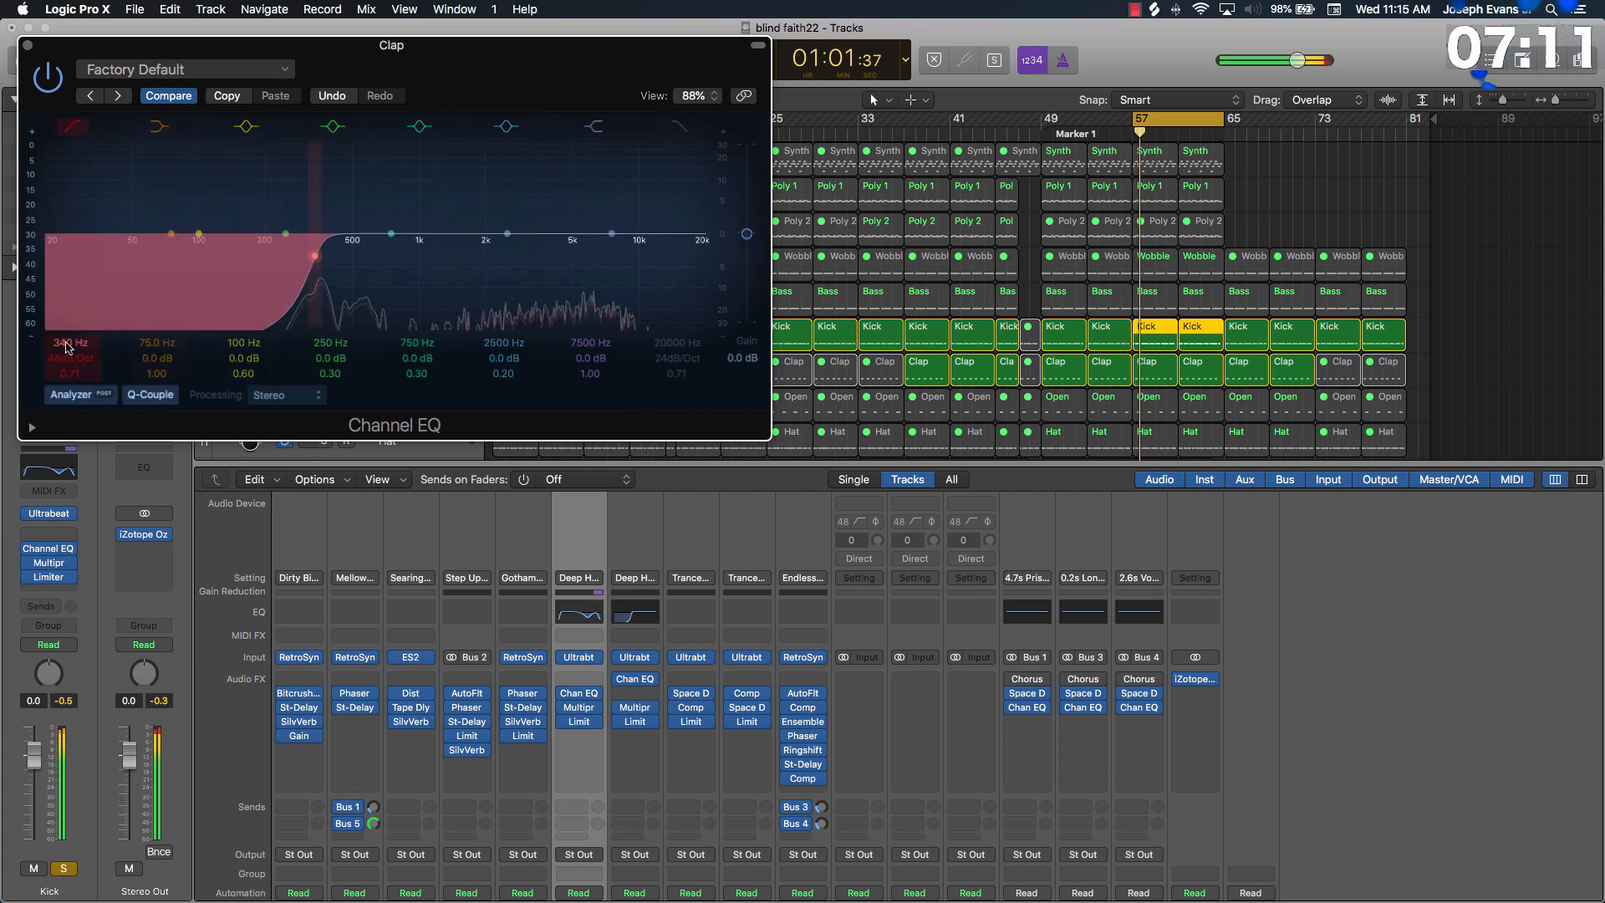
left_click_drag(69, 348, 68, 339)
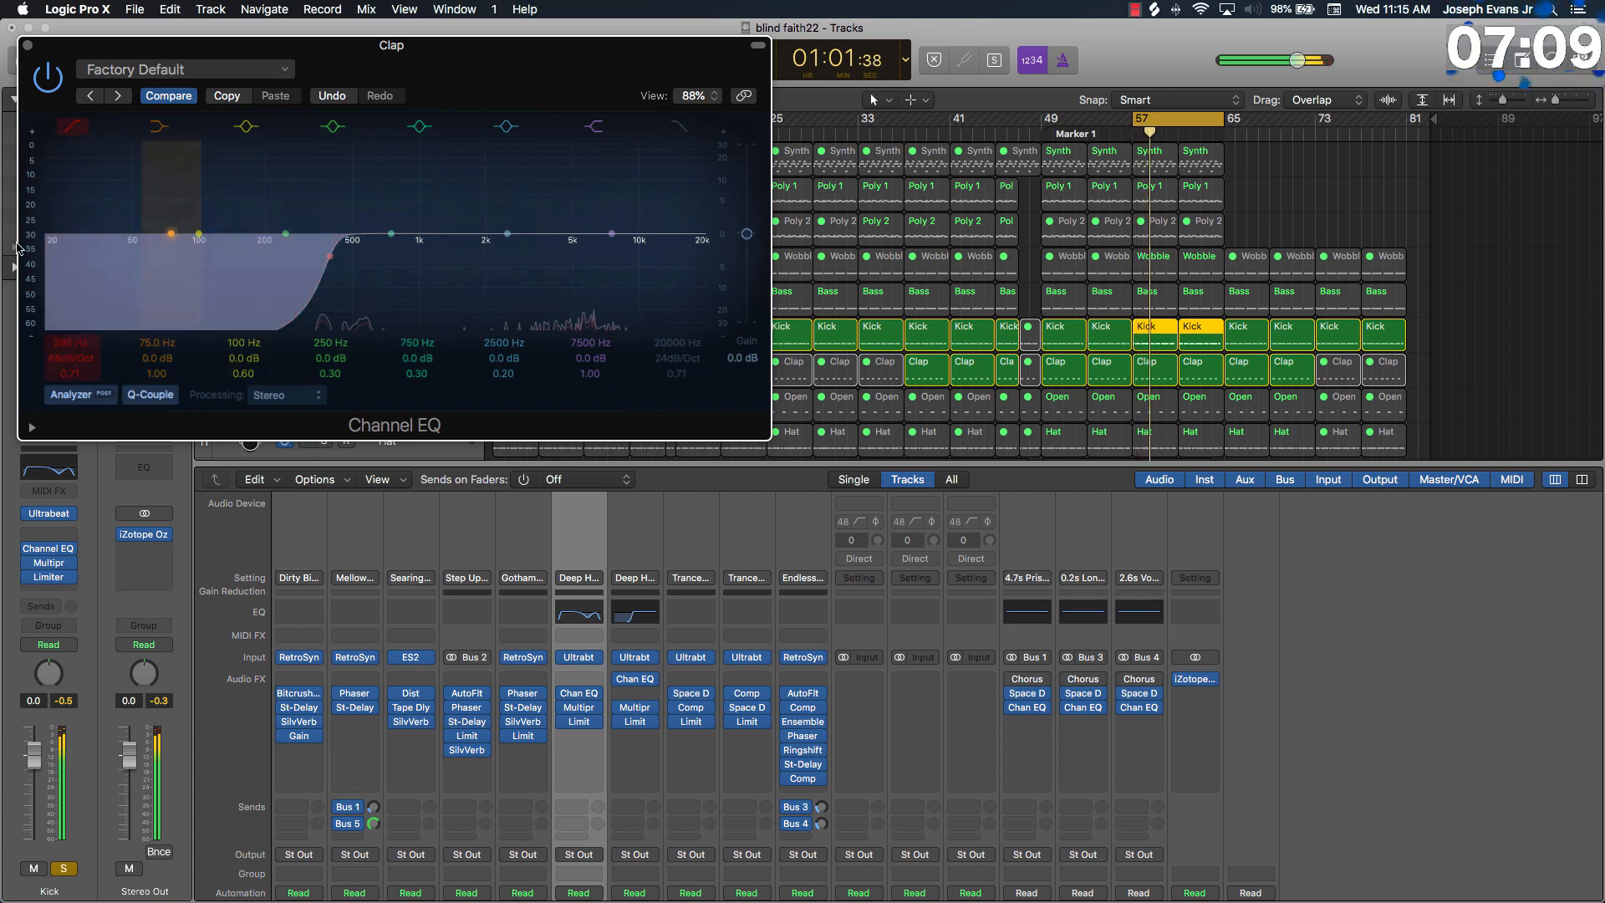
left_click(28, 46)
scroll(600, 658, "down", 3)
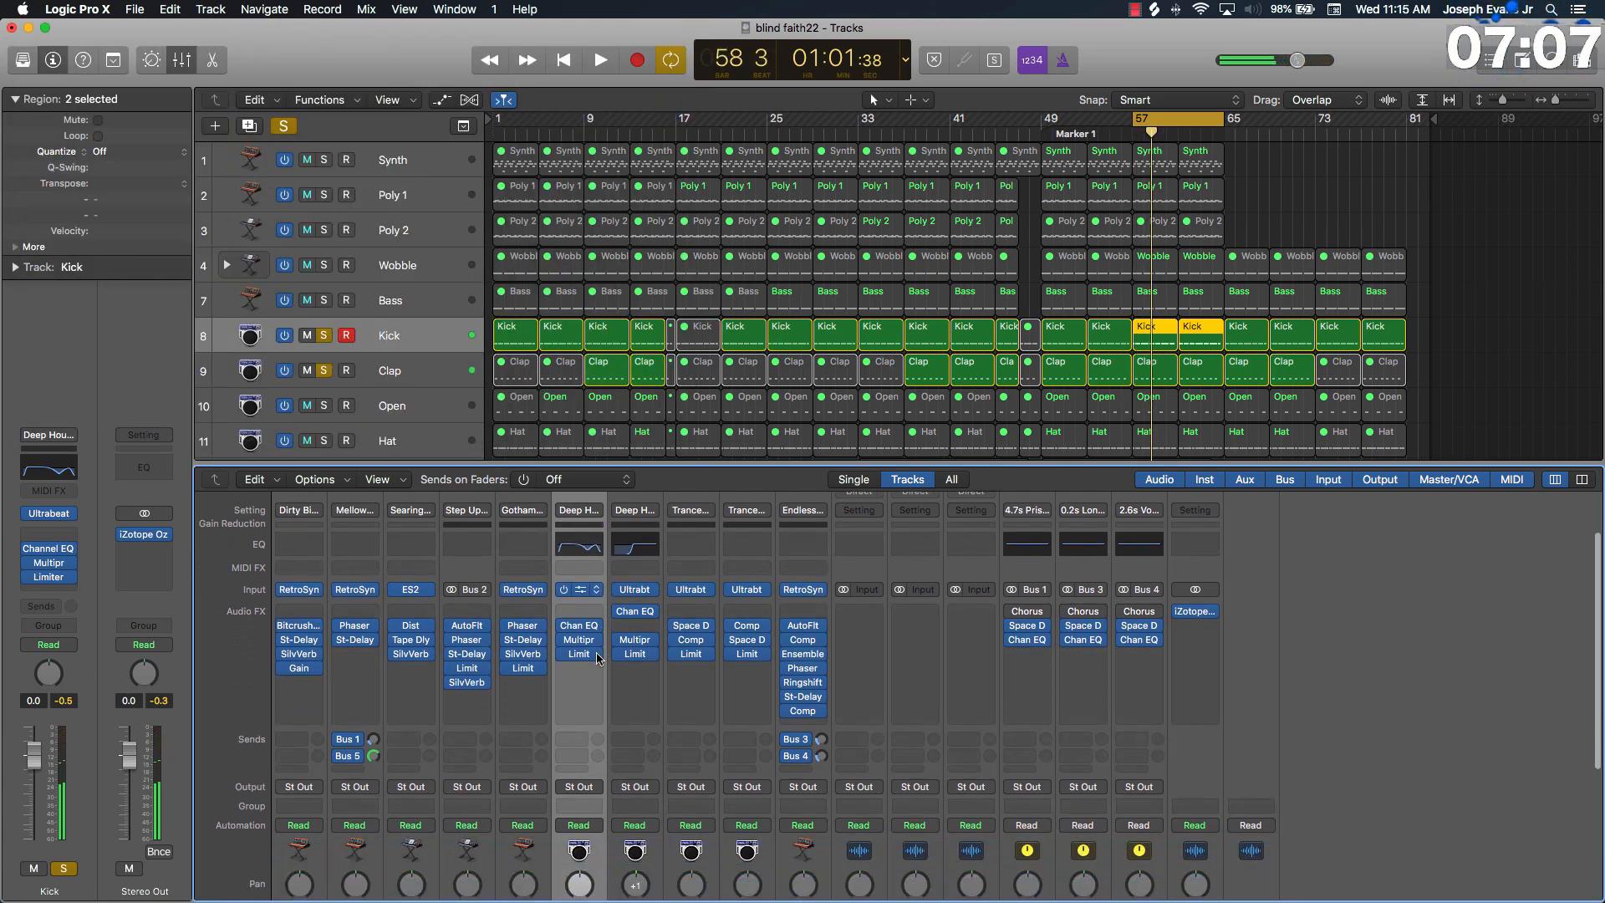
left_click_drag(637, 627, 635, 625)
Step: Insert the stereo Waves Smack Attack (s) plug-in on the Clap channel below the Limiter
left_click(642, 670)
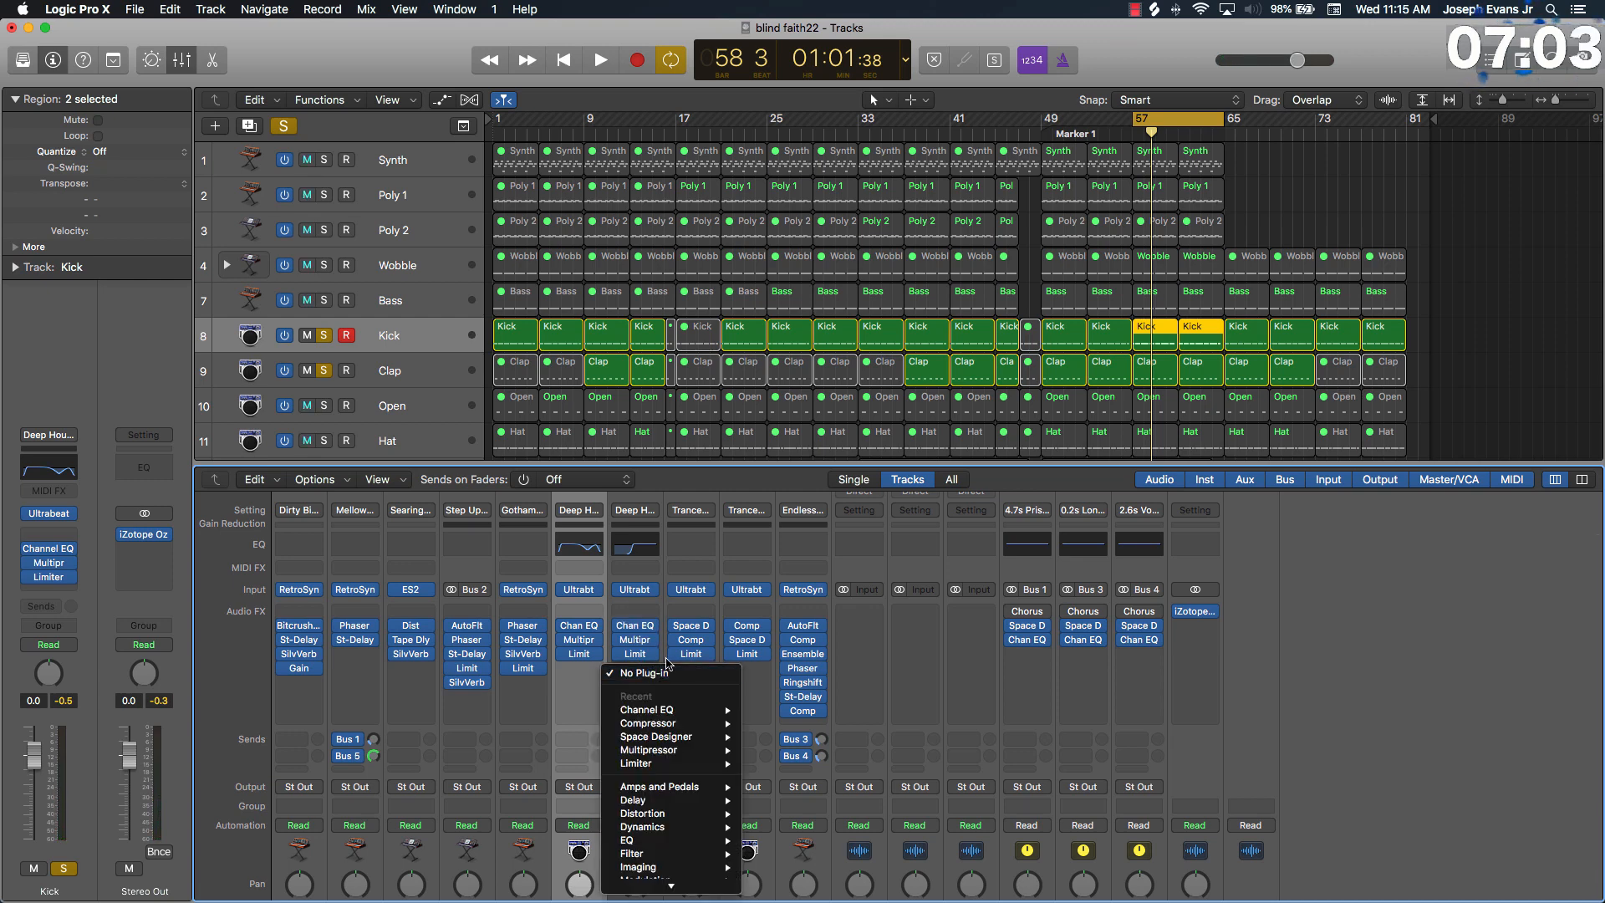
mouse_move(656, 875)
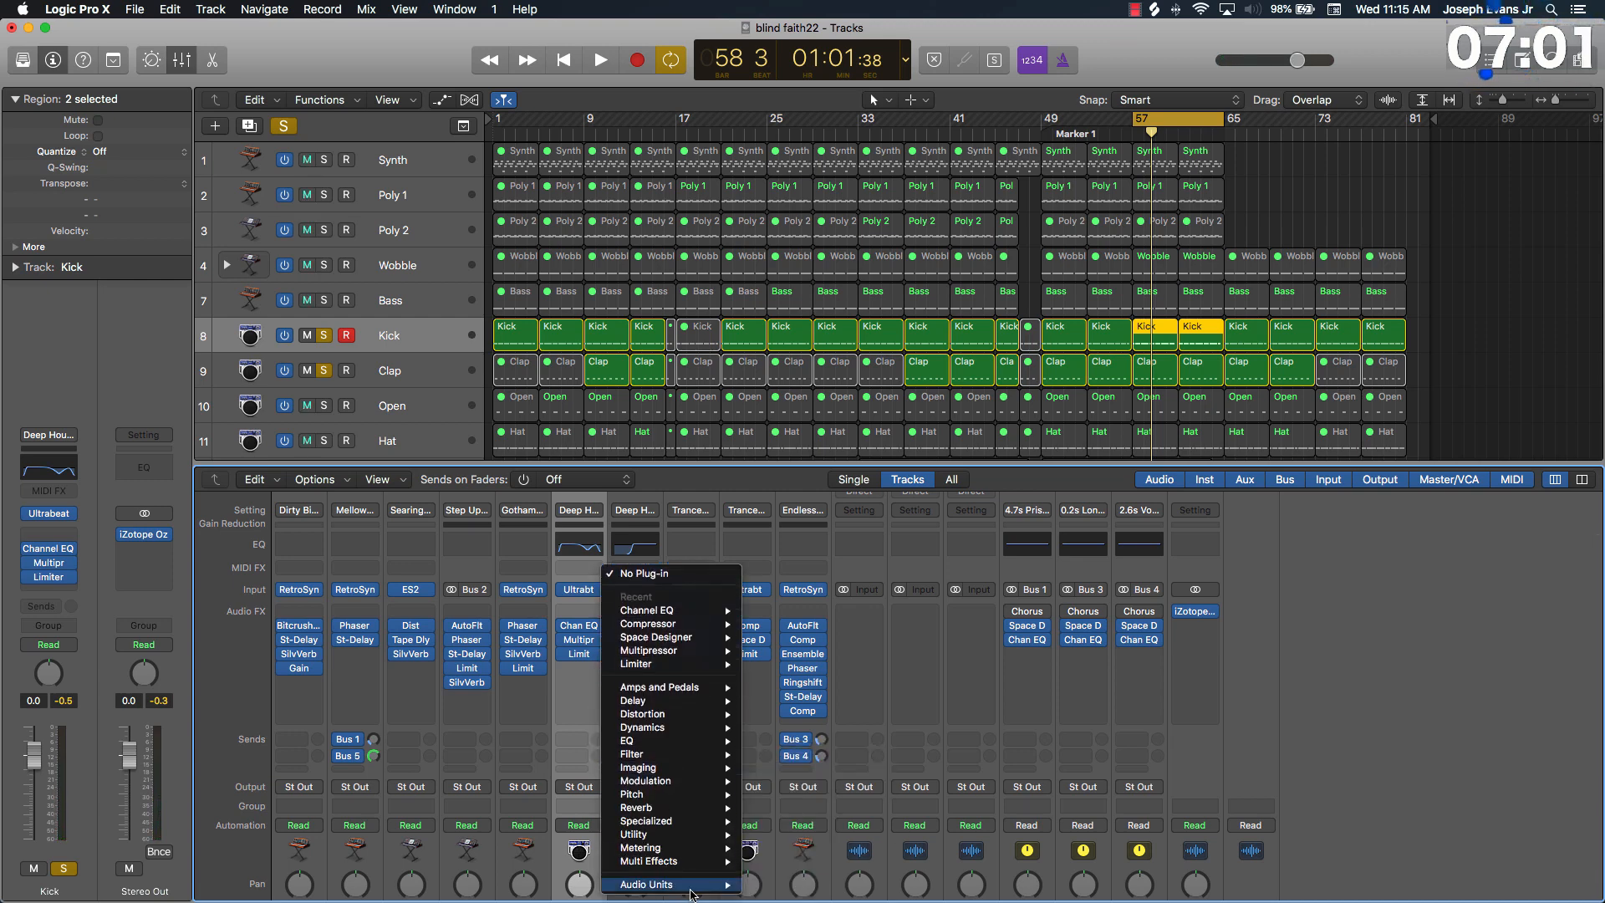
mouse_move(815, 886)
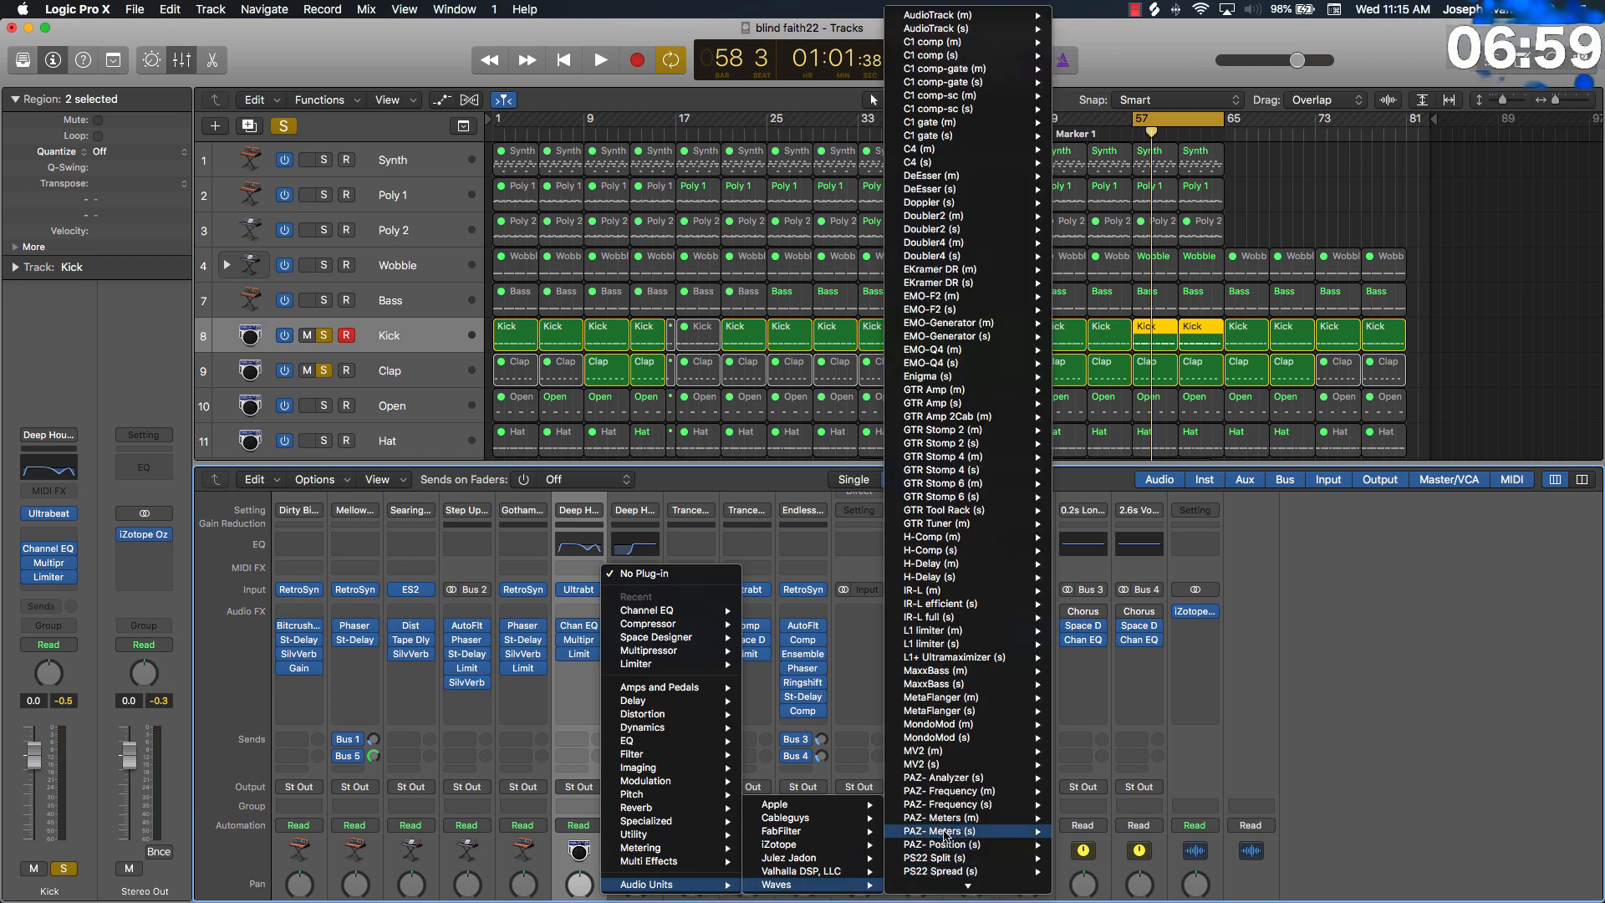
scroll(950, 834, "down", 8)
scroll(949, 835, "down", 9)
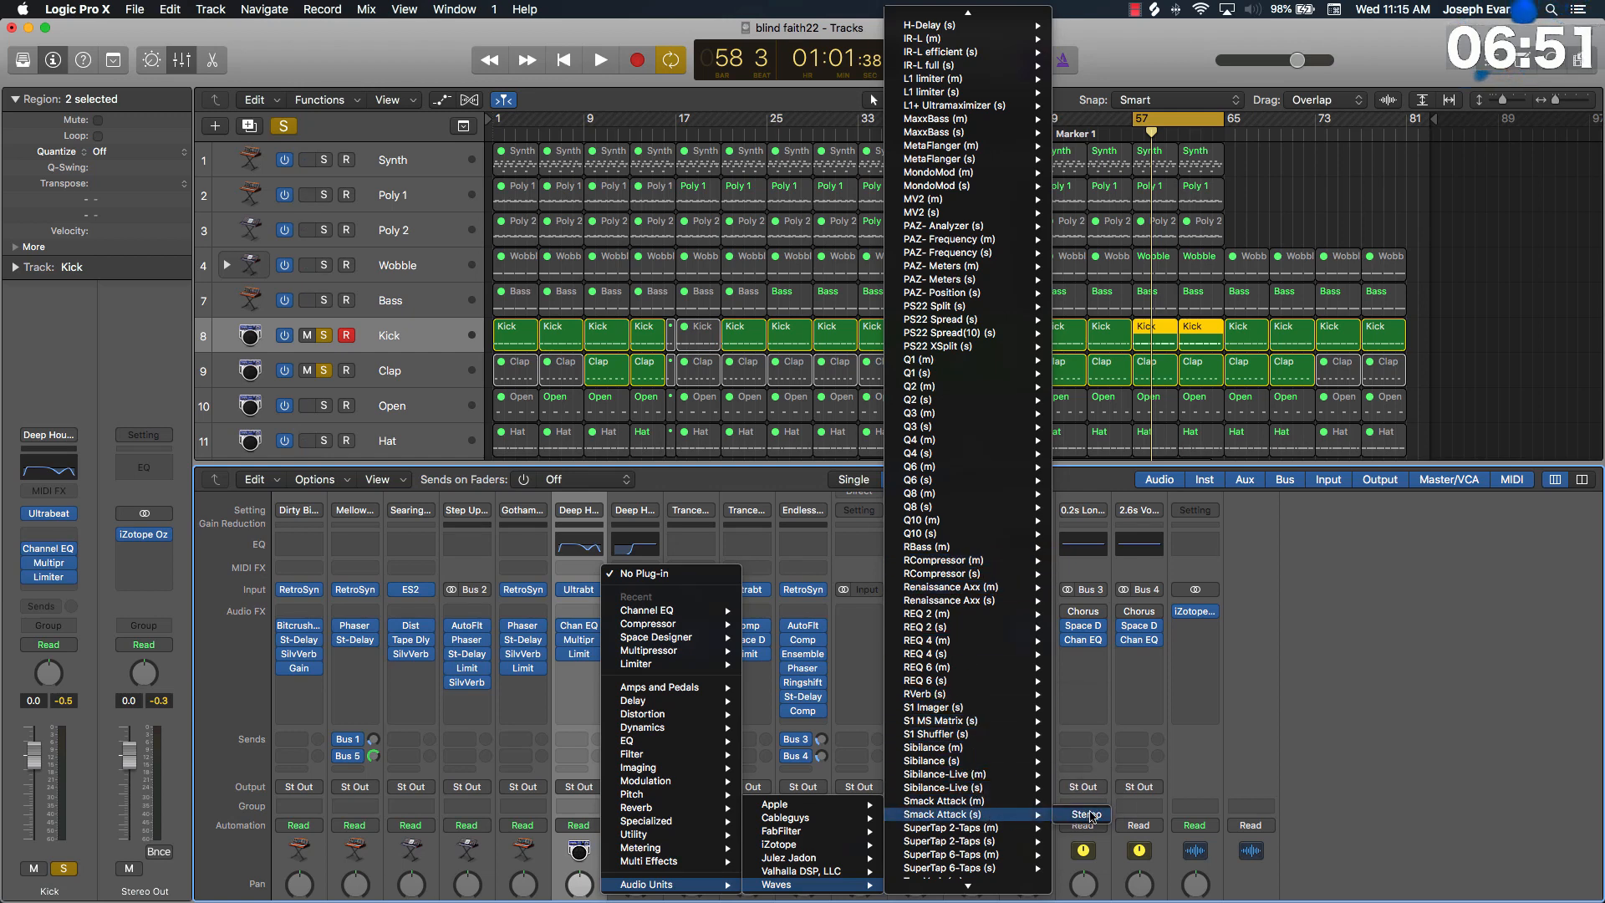
left_click(1086, 815)
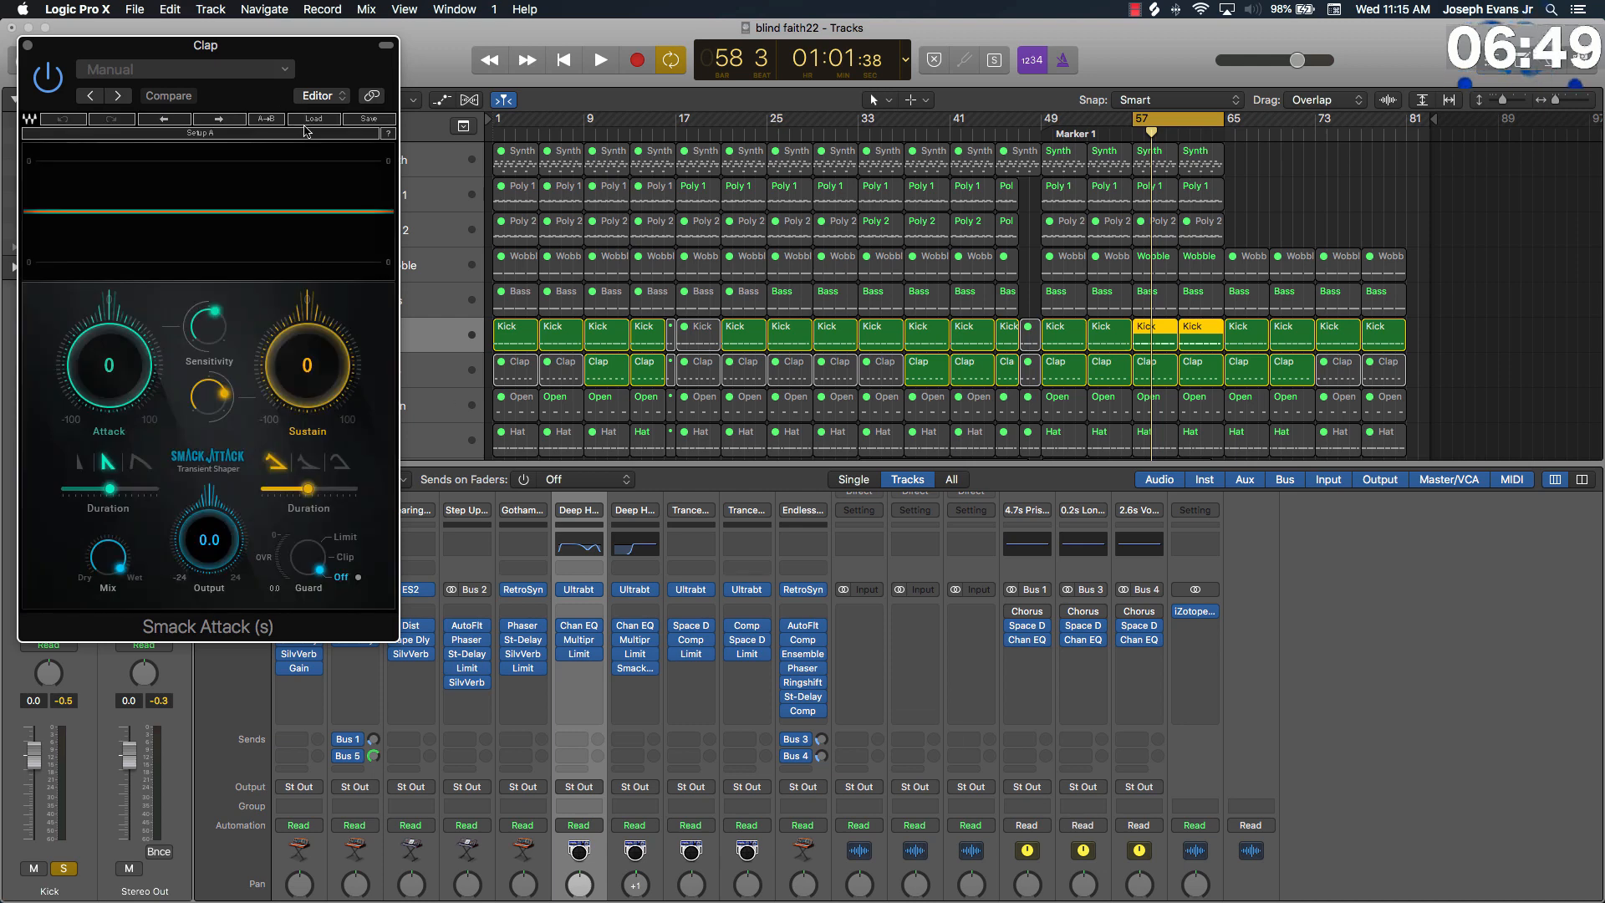
Step: Load the SNR Gated drum preset into the Clap's Smack Attack and audition it in the cycled section
left_click(314, 119)
mouse_move(400, 217)
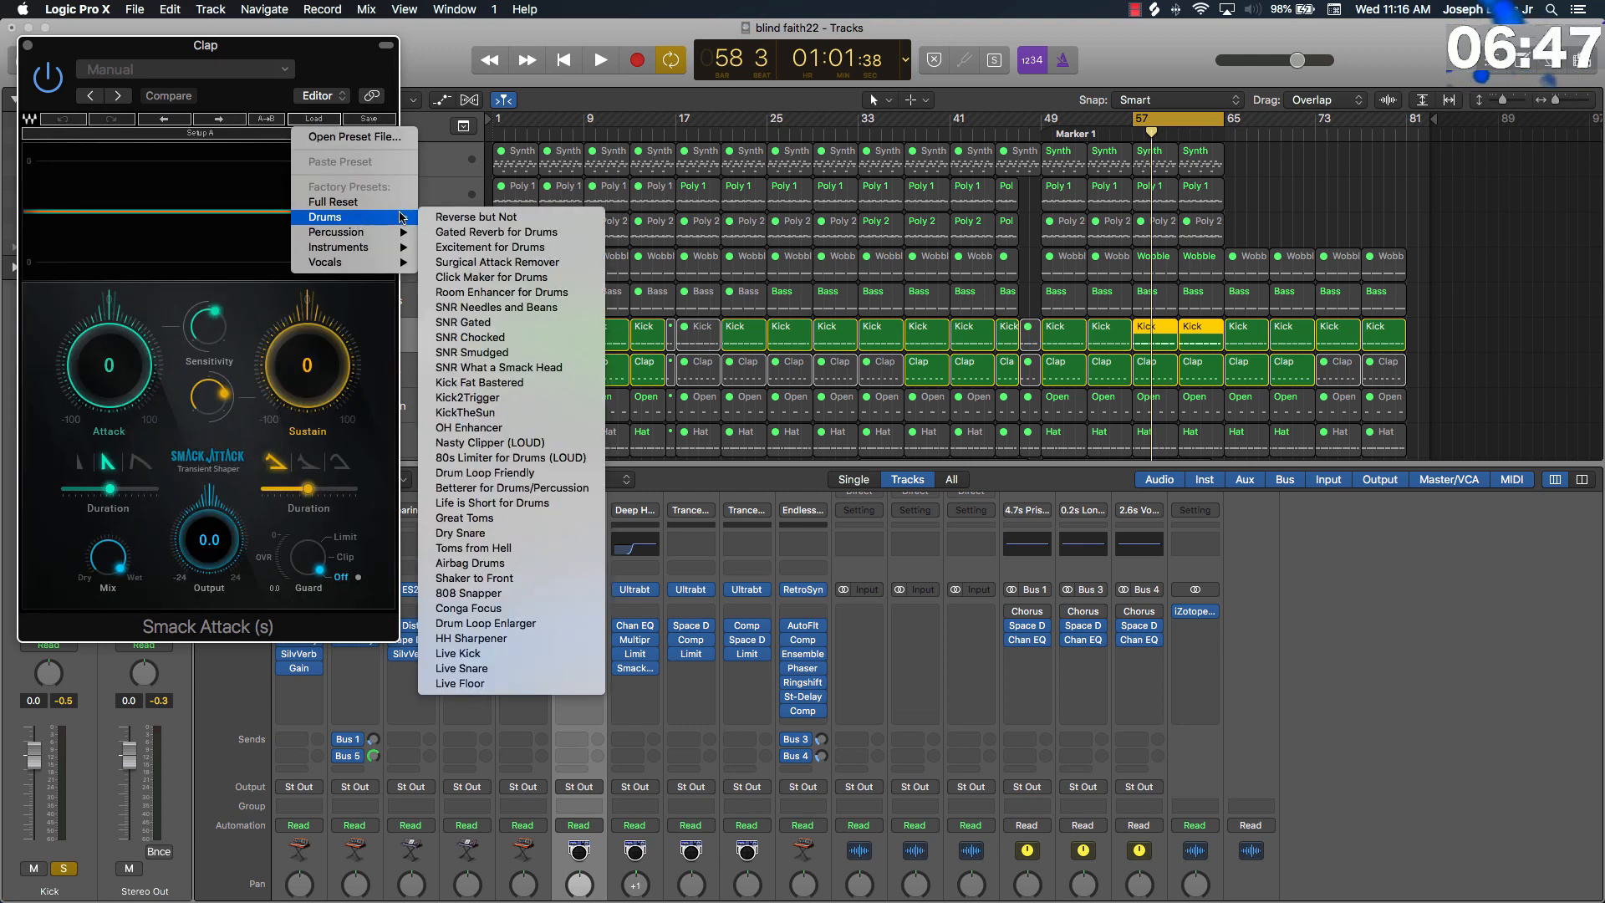
left_click(487, 323)
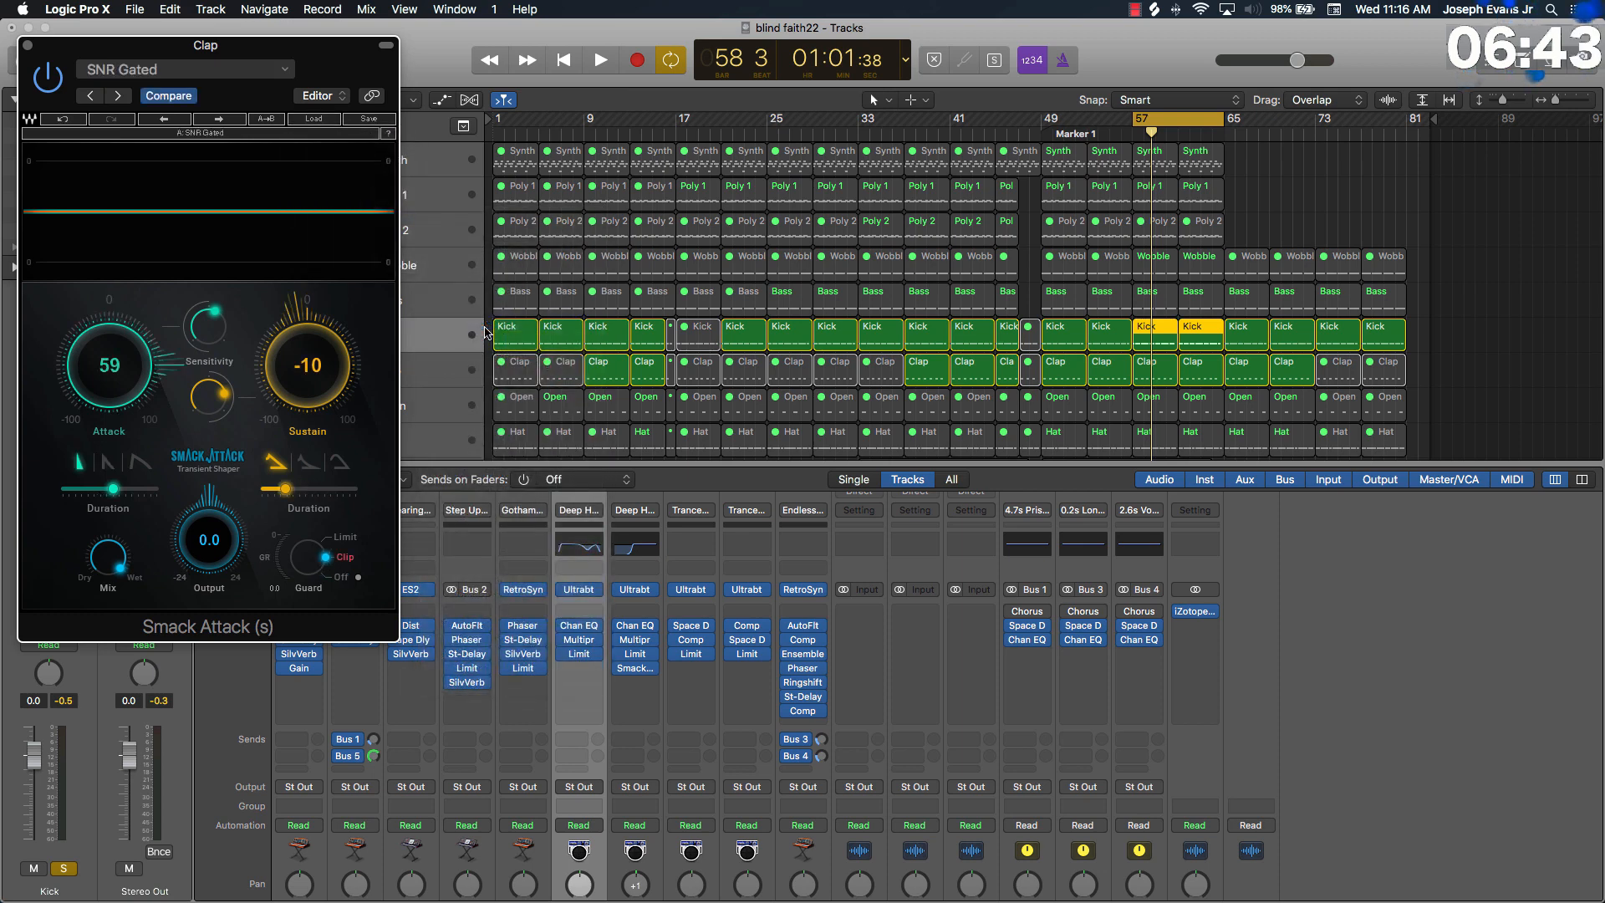
key("space")
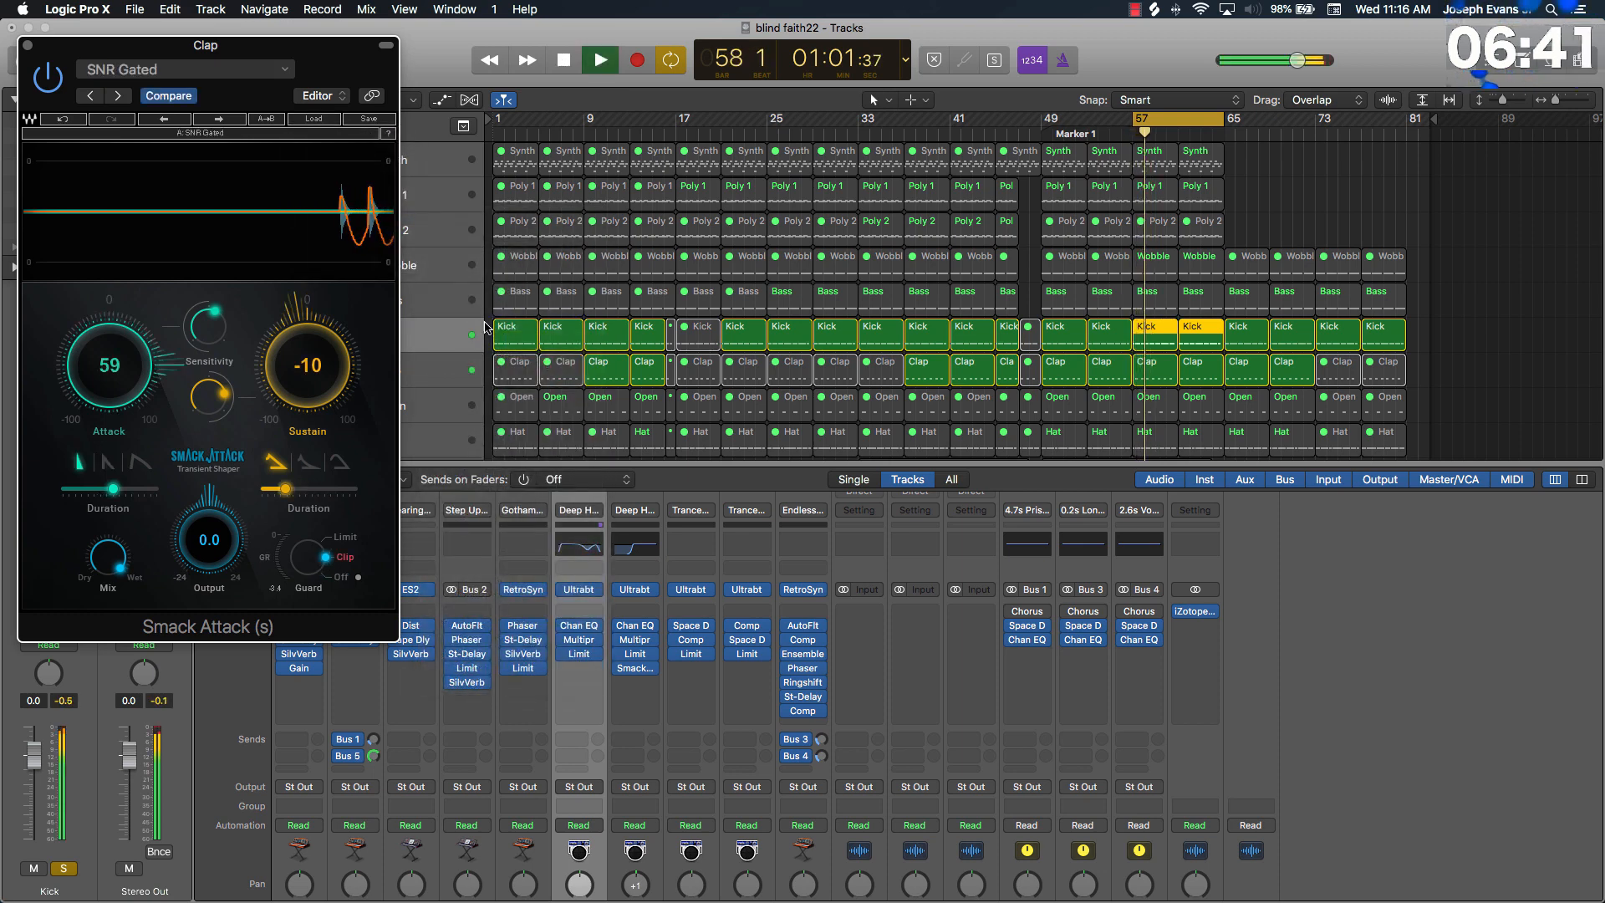
key("space")
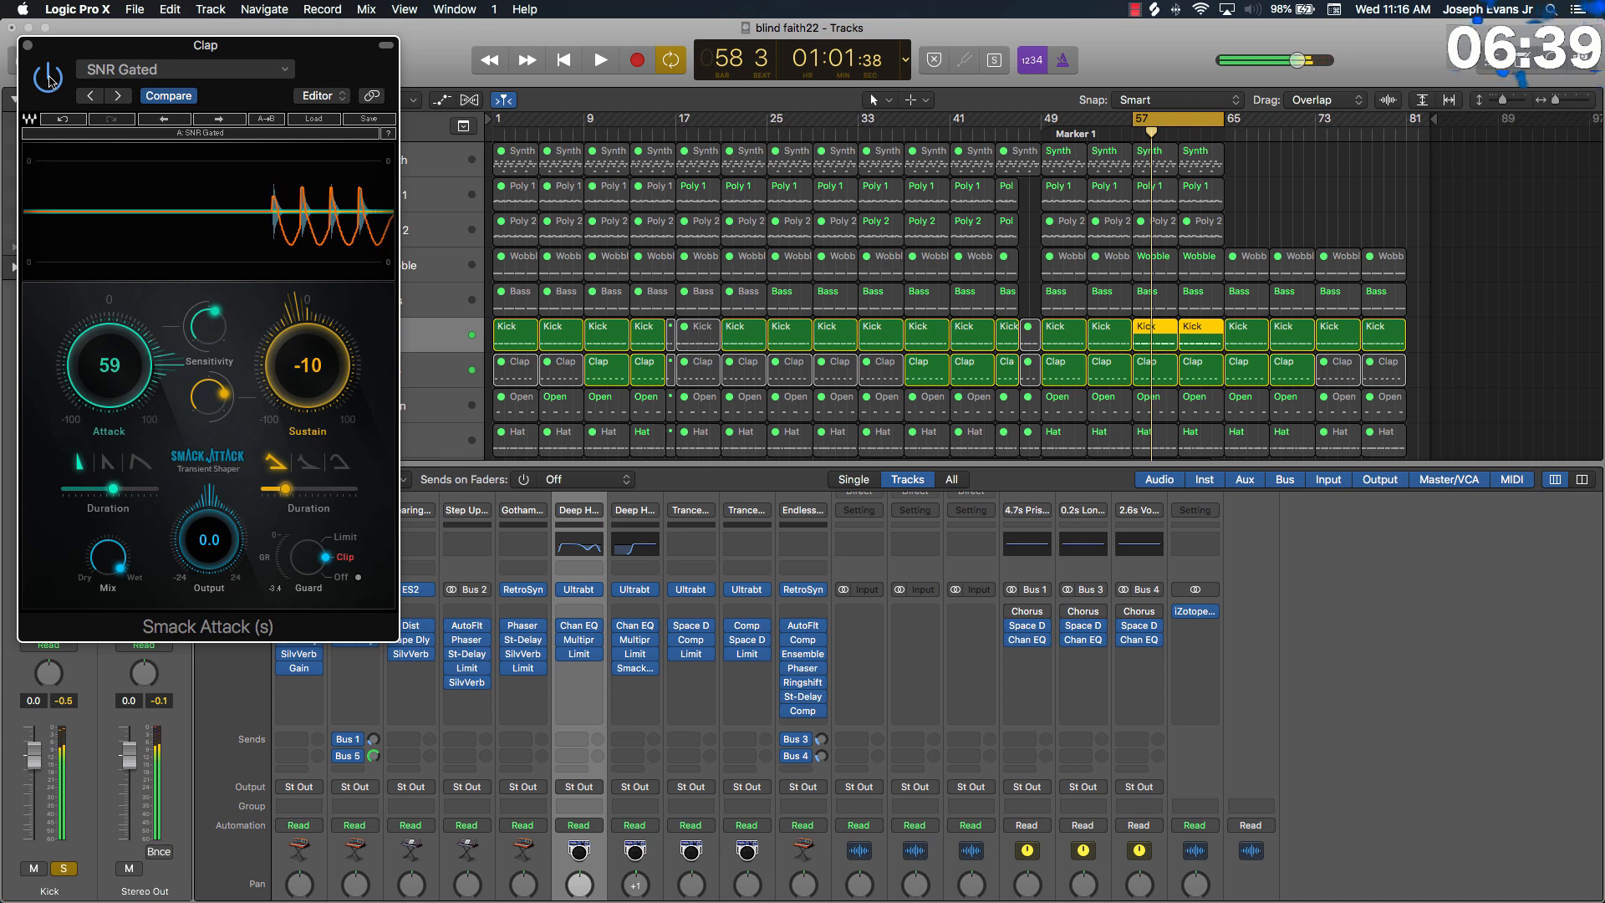
Step: Bypass and re-enable the Clap's Smack Attack during playback to compare the sound, leaving it on and closing its window
scroll(478, 219, "down", 3)
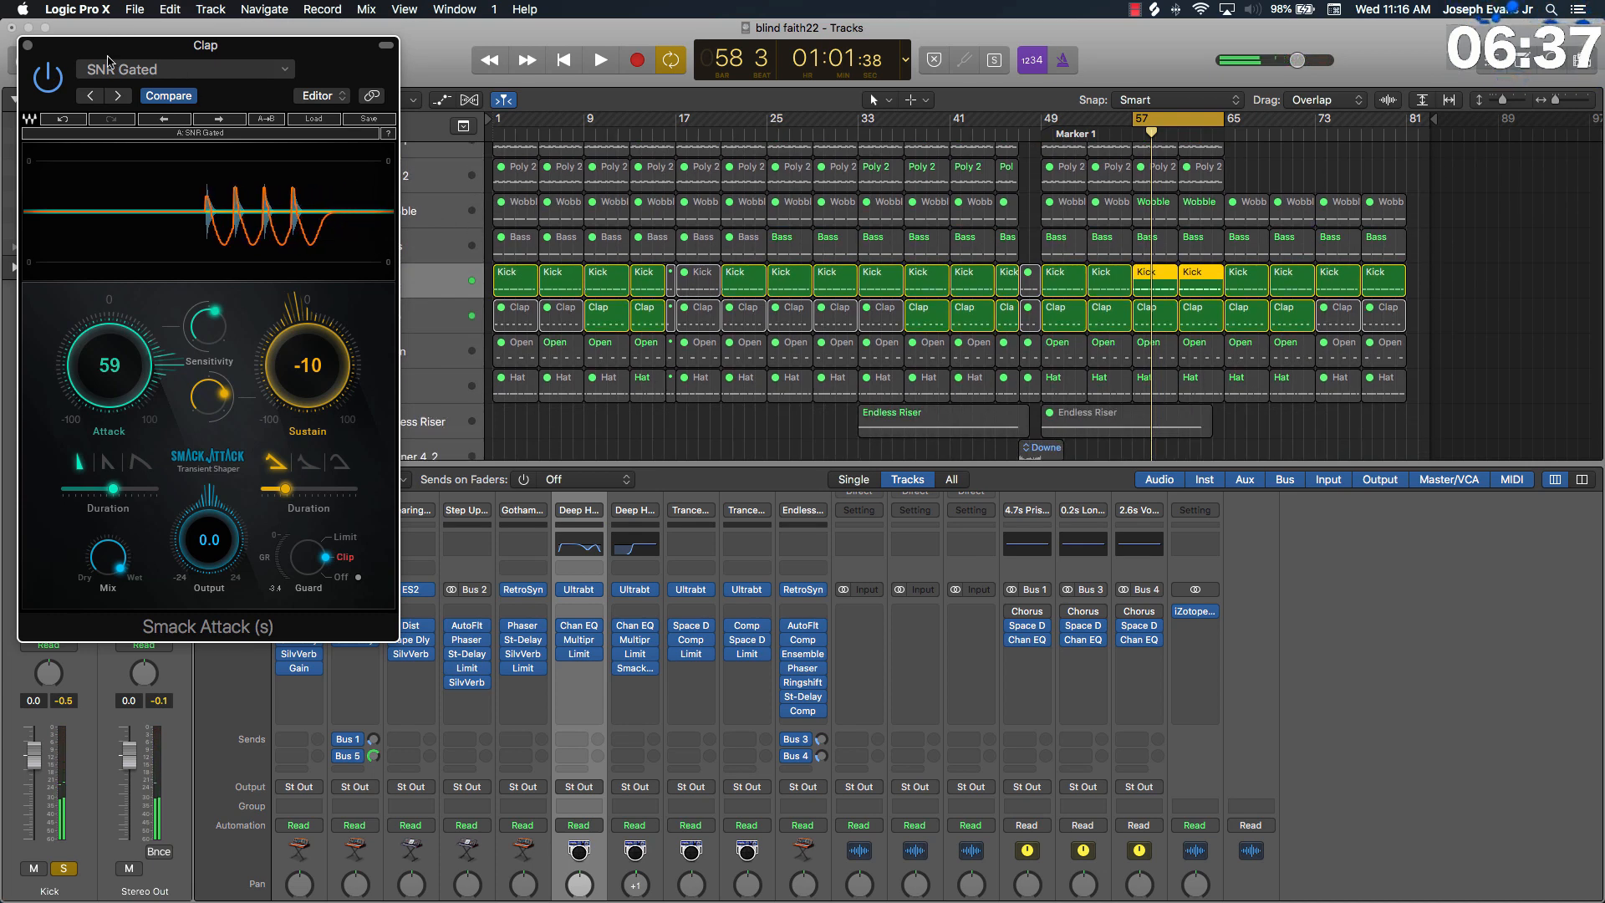
left_click(64, 75)
key("space")
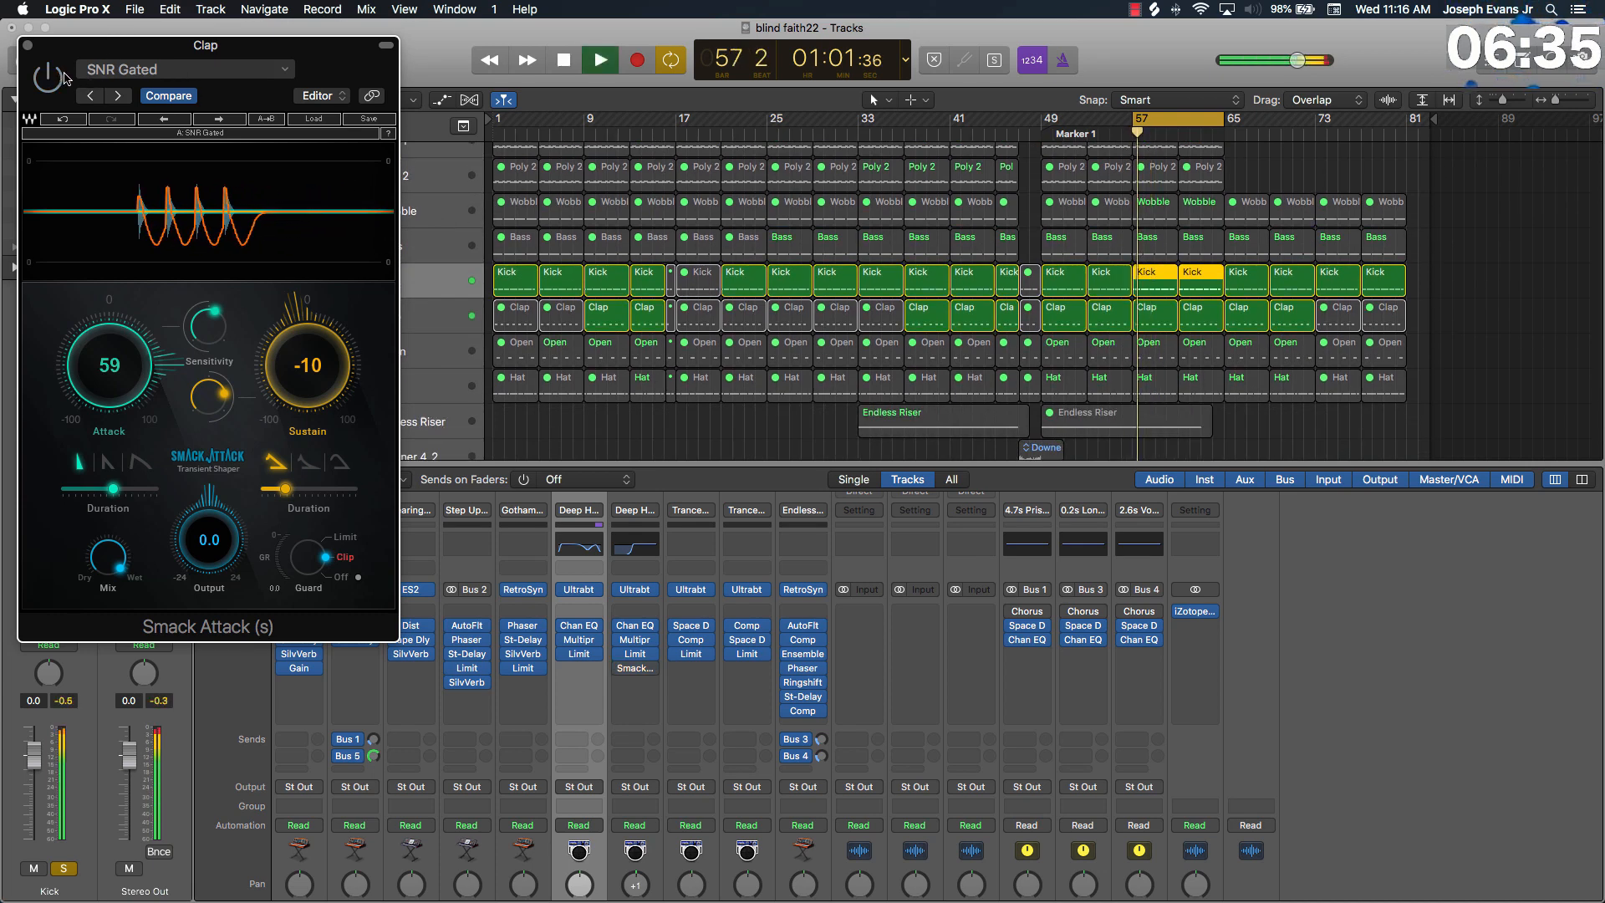
left_click(47, 74)
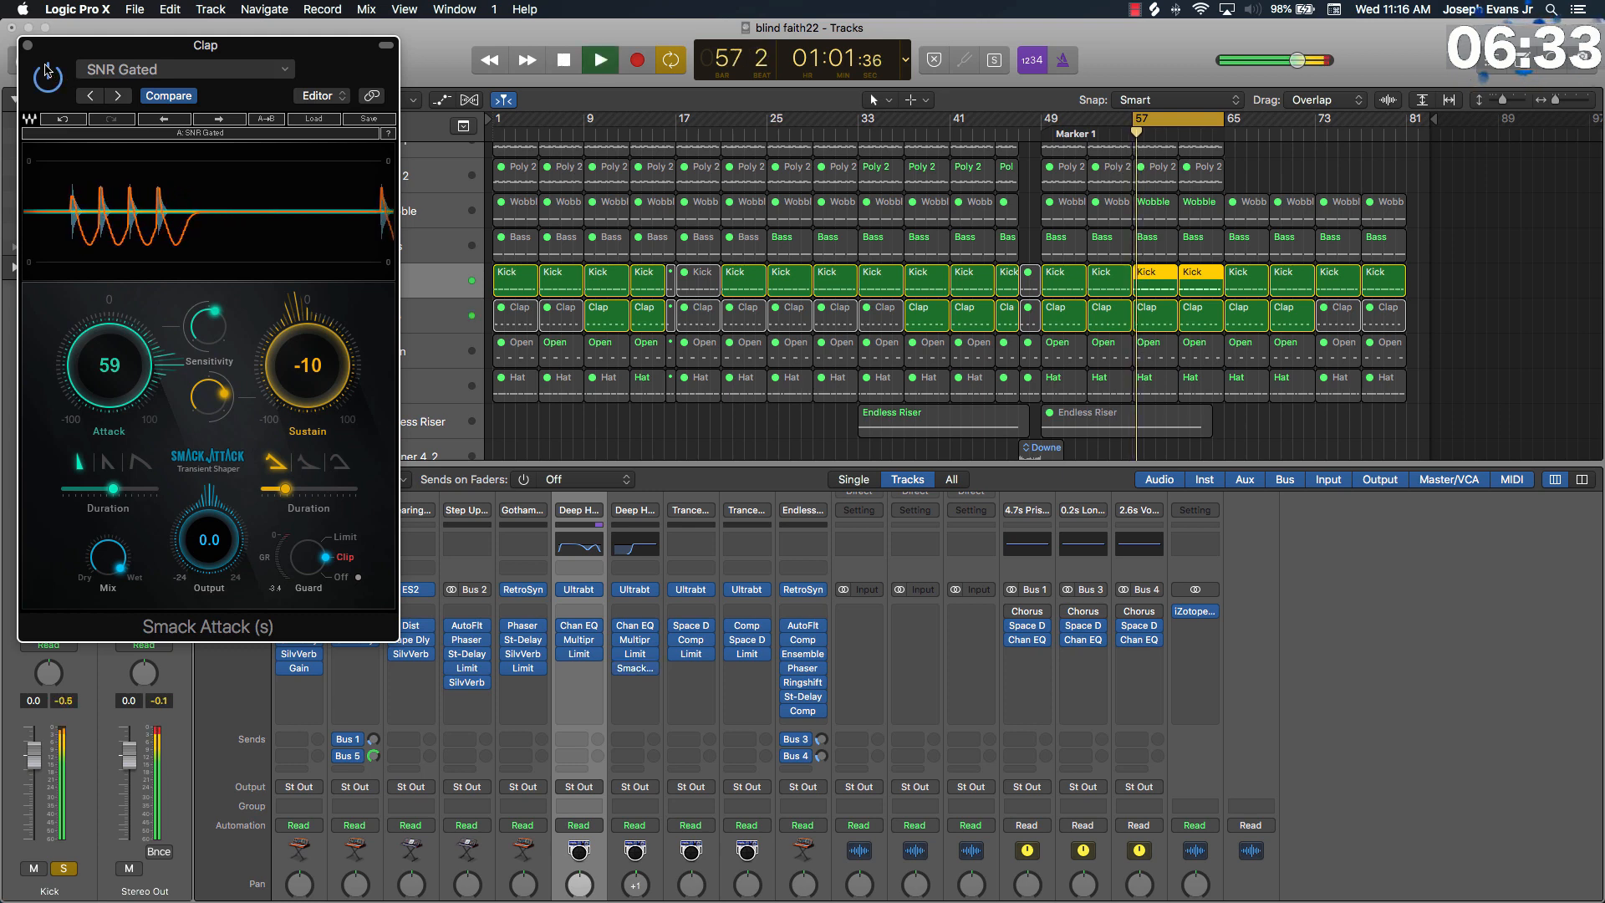
left_click(28, 45)
key("space")
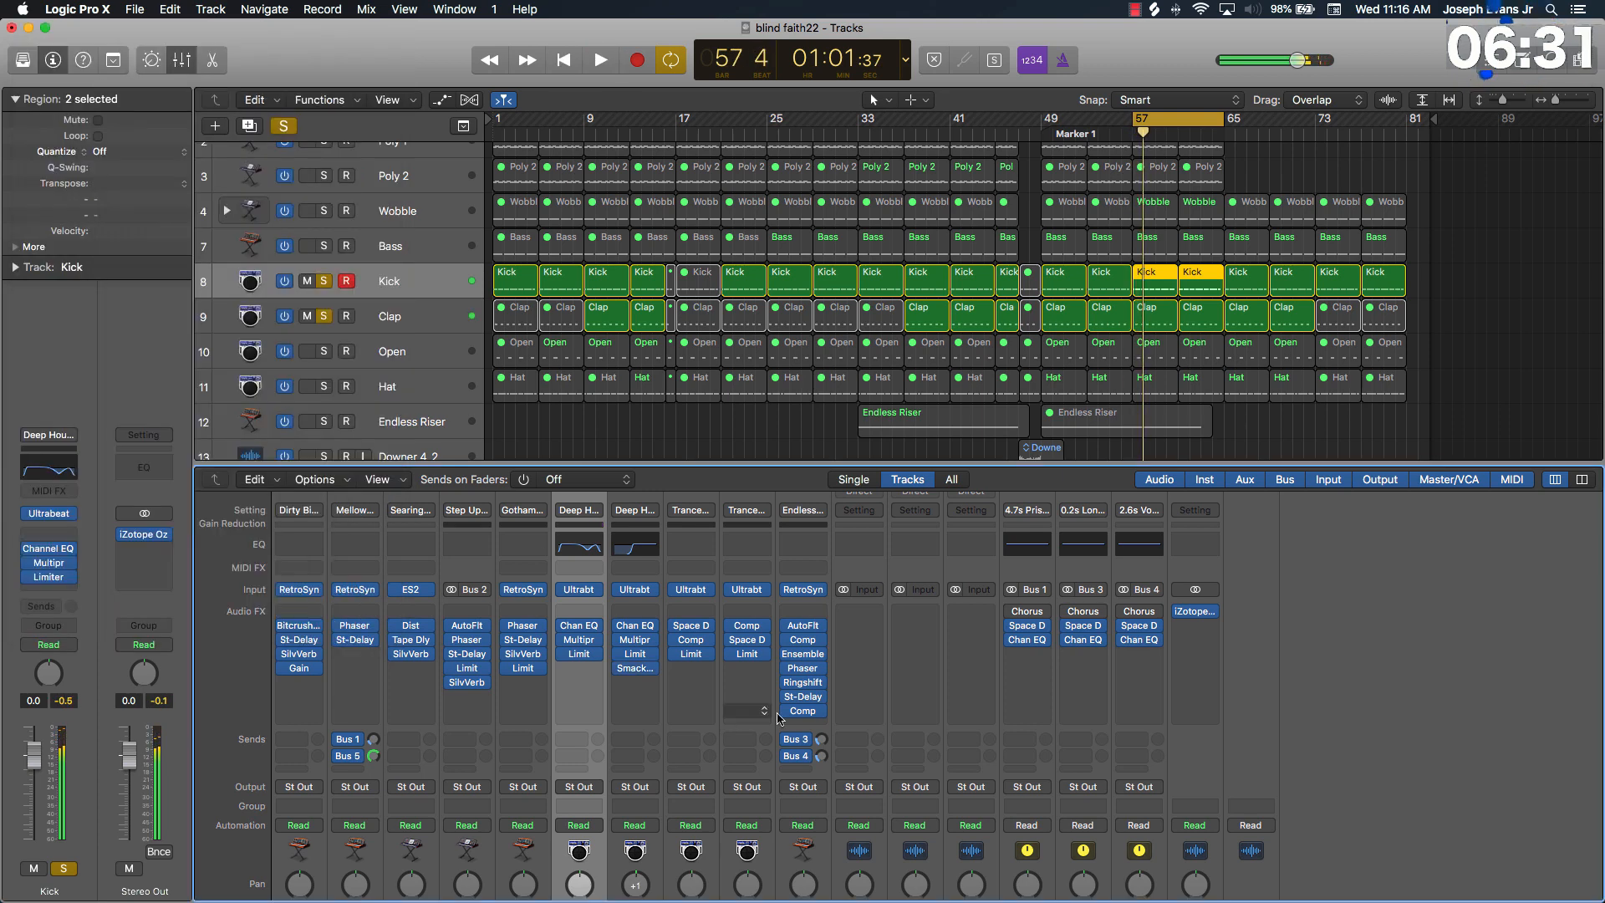
Step: Solo the Open channel with the Kick and Clap, and lower its fader to -1.7 dB during playback
scroll(836, 733, "down", 5)
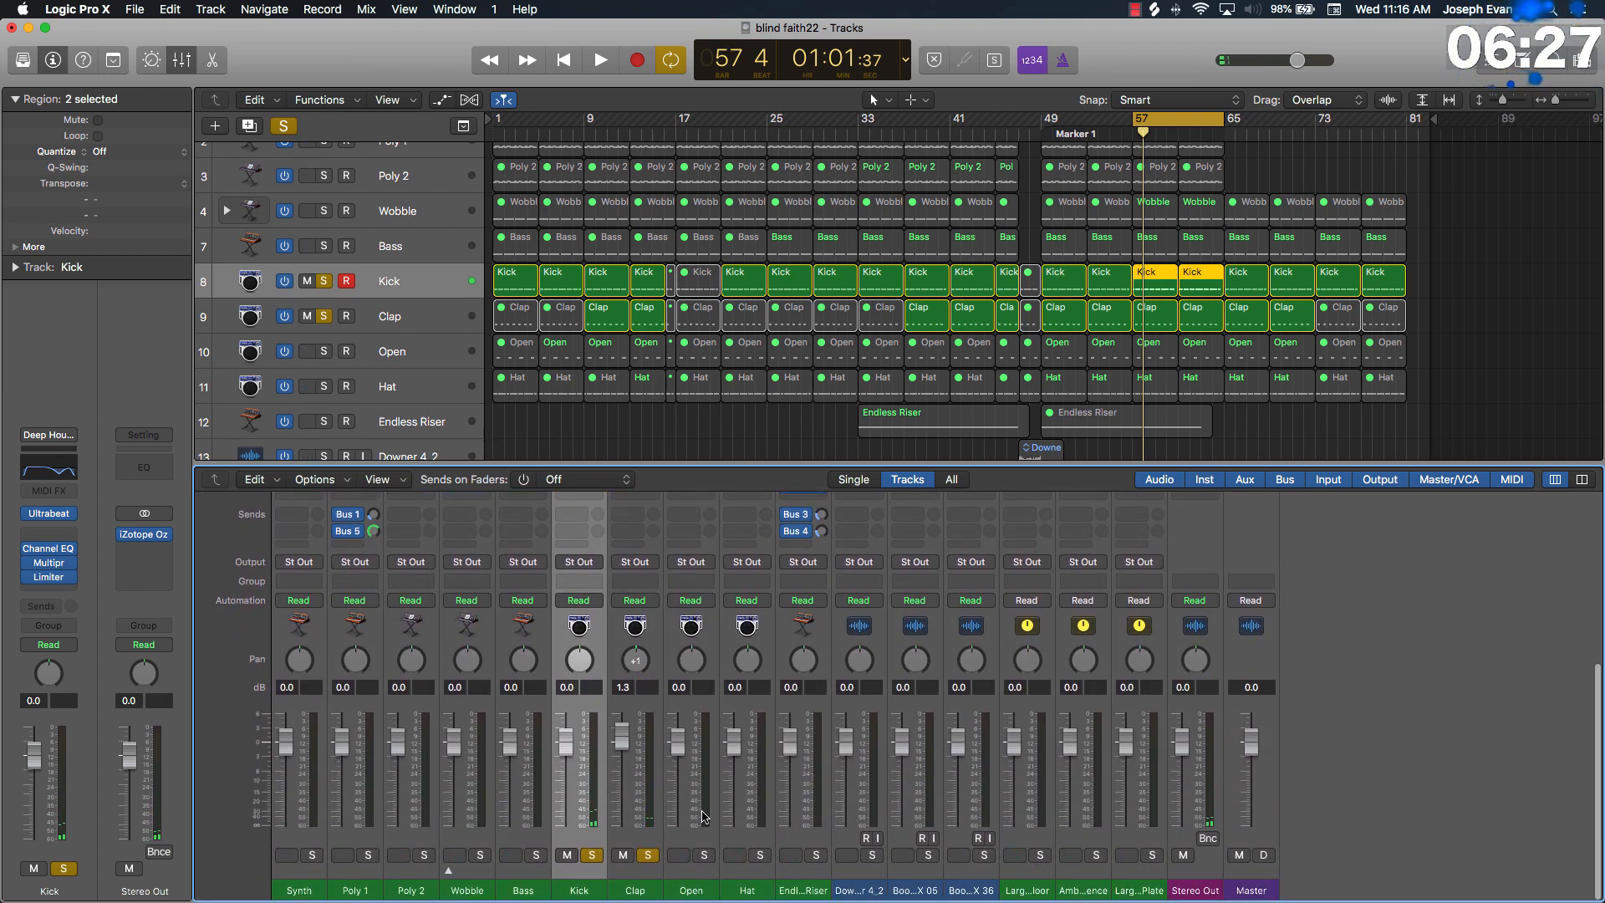
left_click(706, 859)
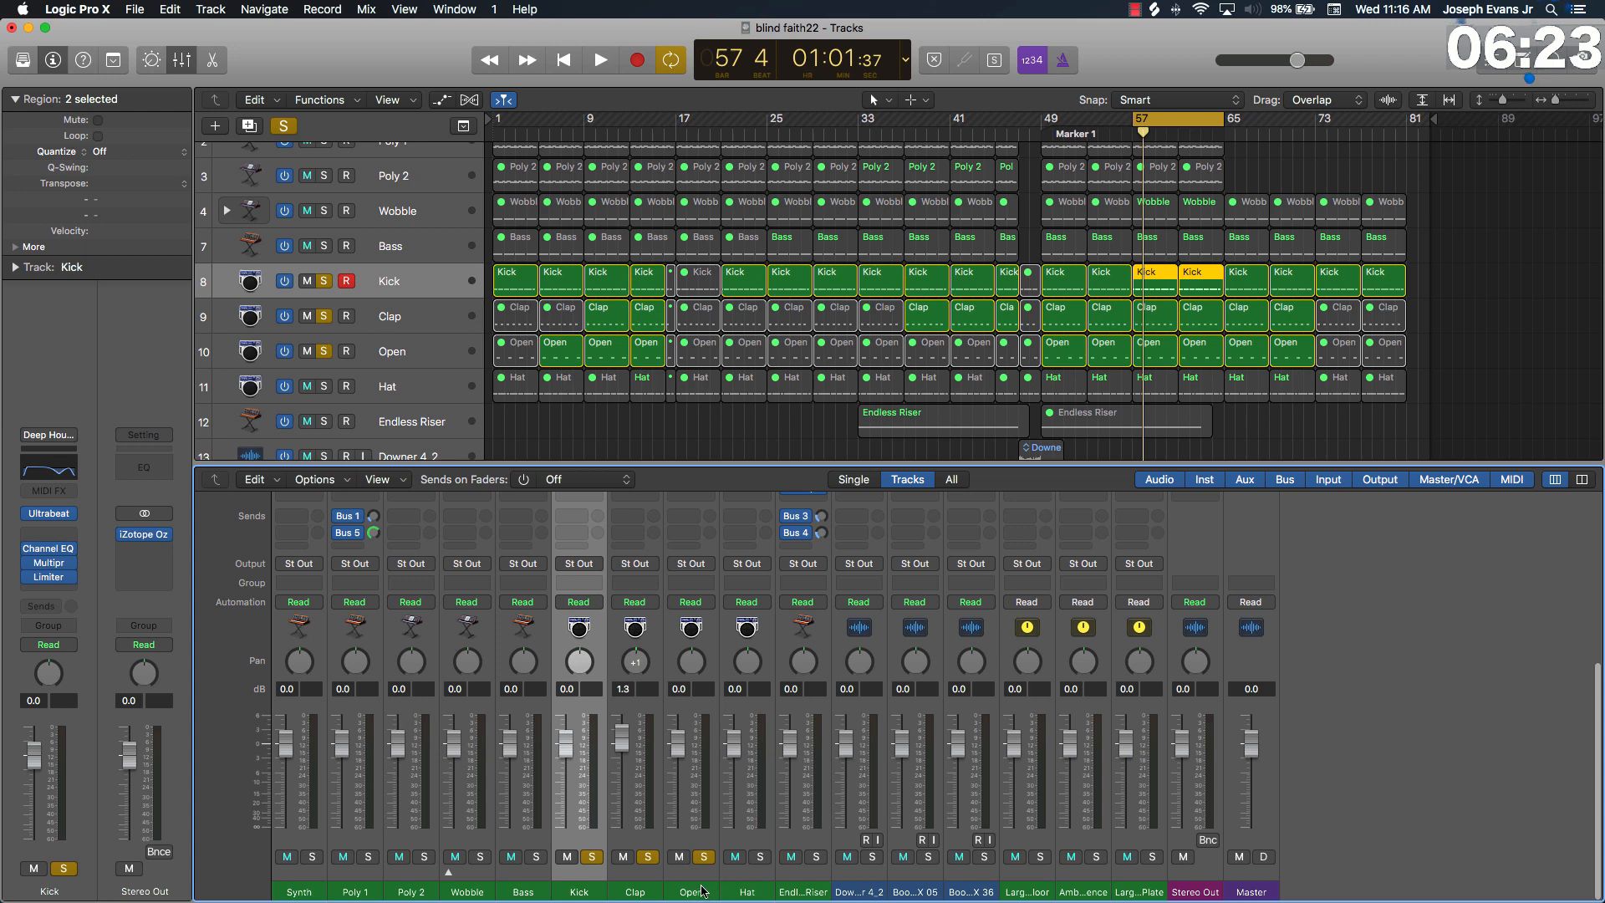
key("space")
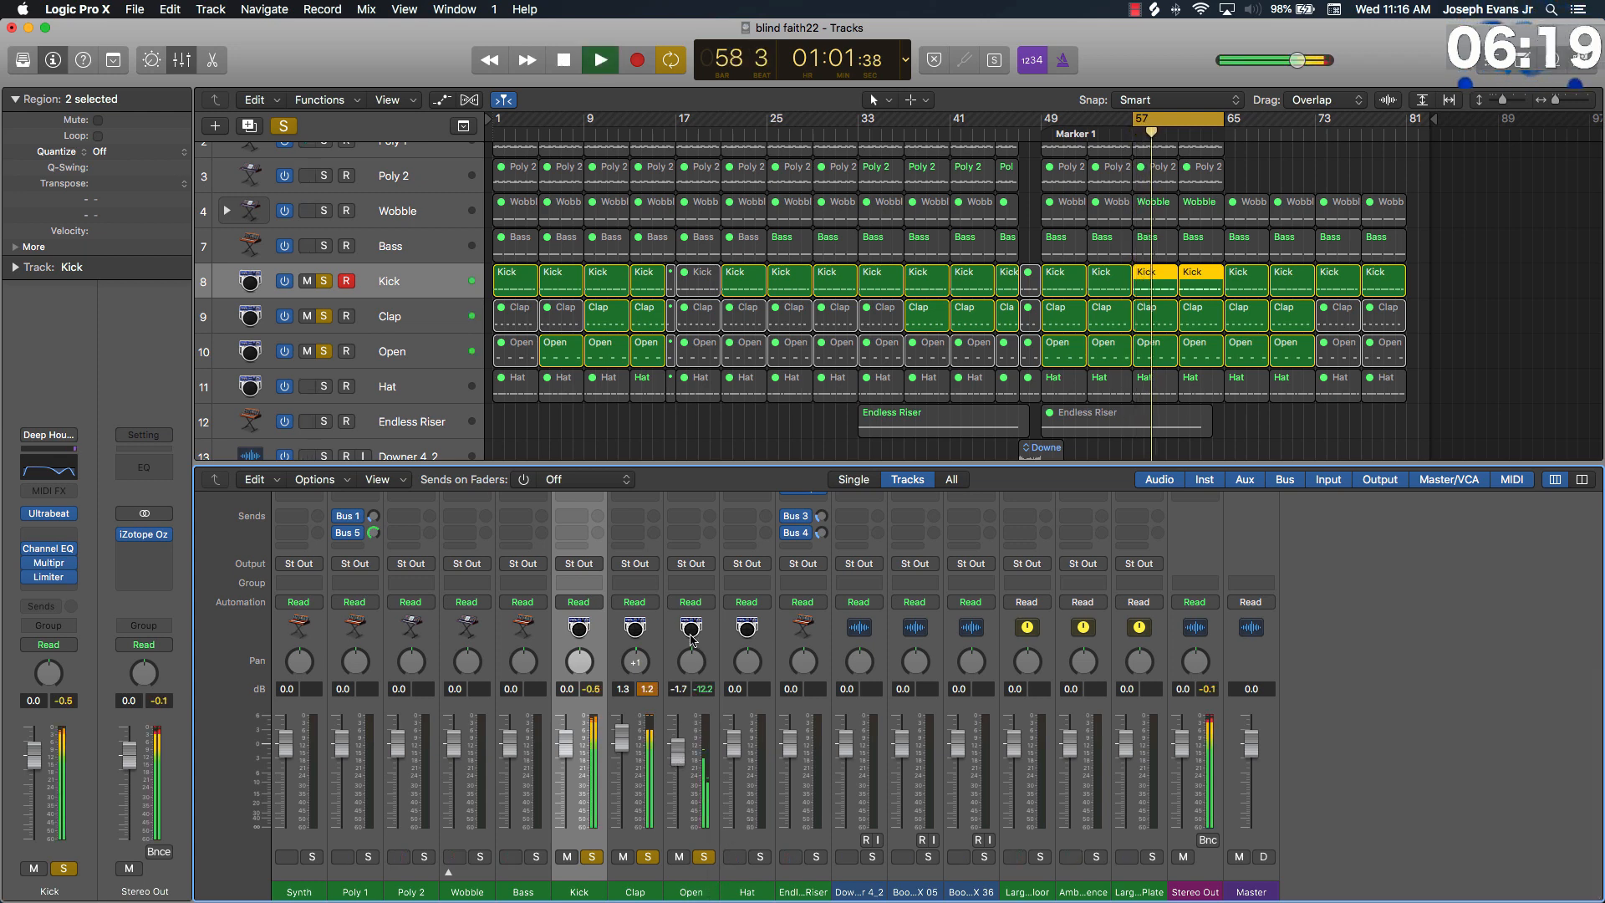
Step: Add a Channel EQ to the Open channel with a 48 dB/Oct low cut at about 690 Hz
scroll(690, 641, "up", 5)
scroll(690, 641, "down", 1)
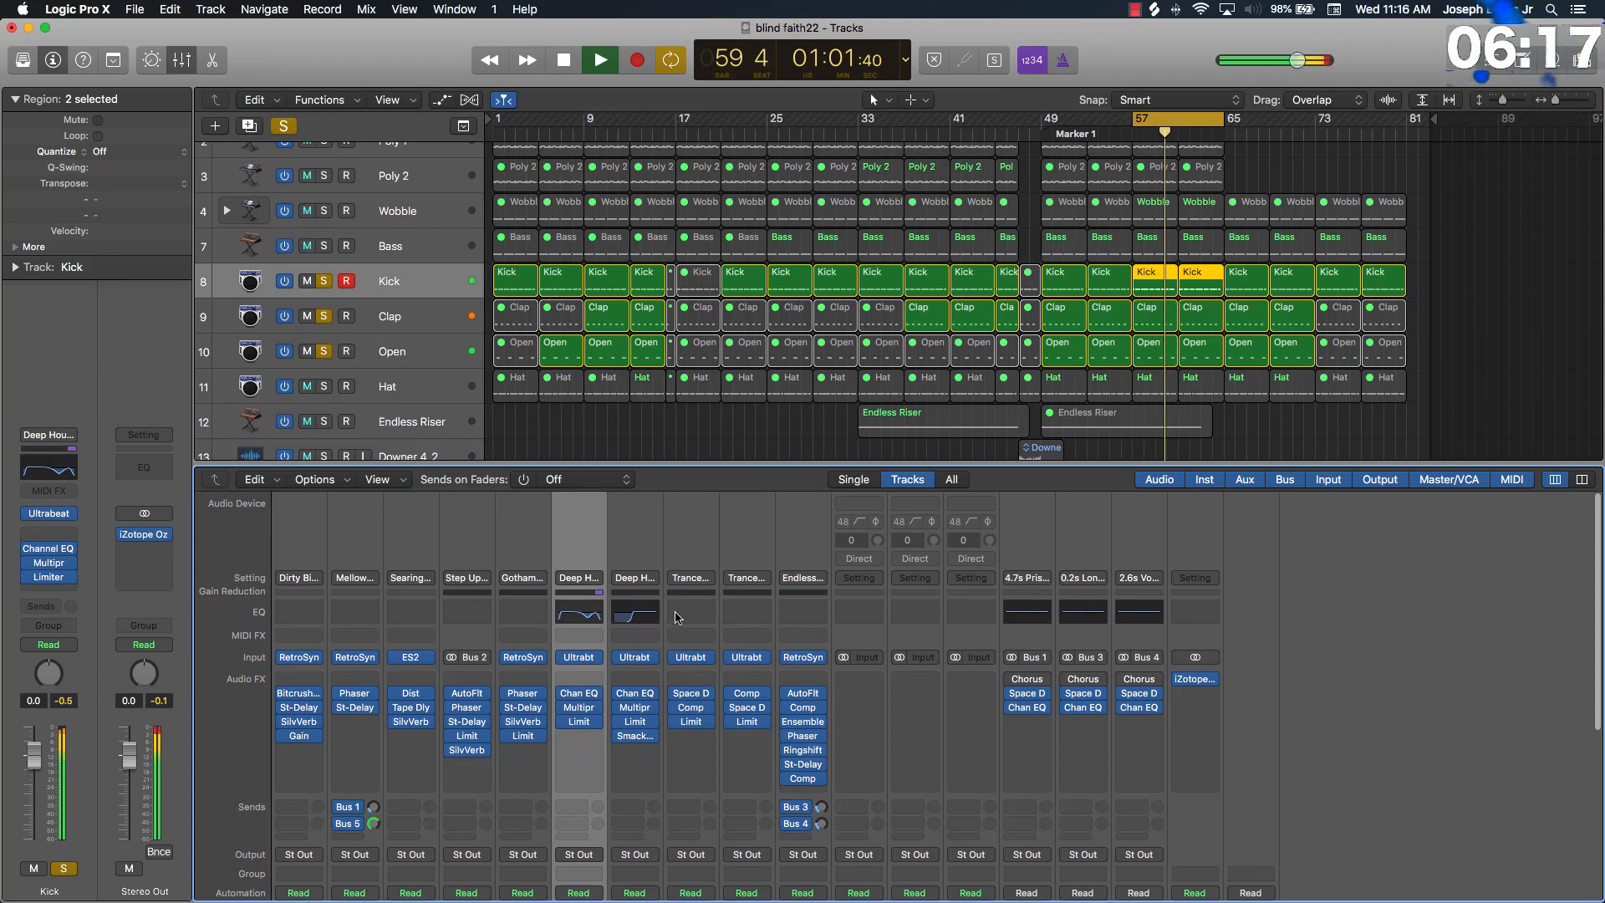
left_click(690, 612)
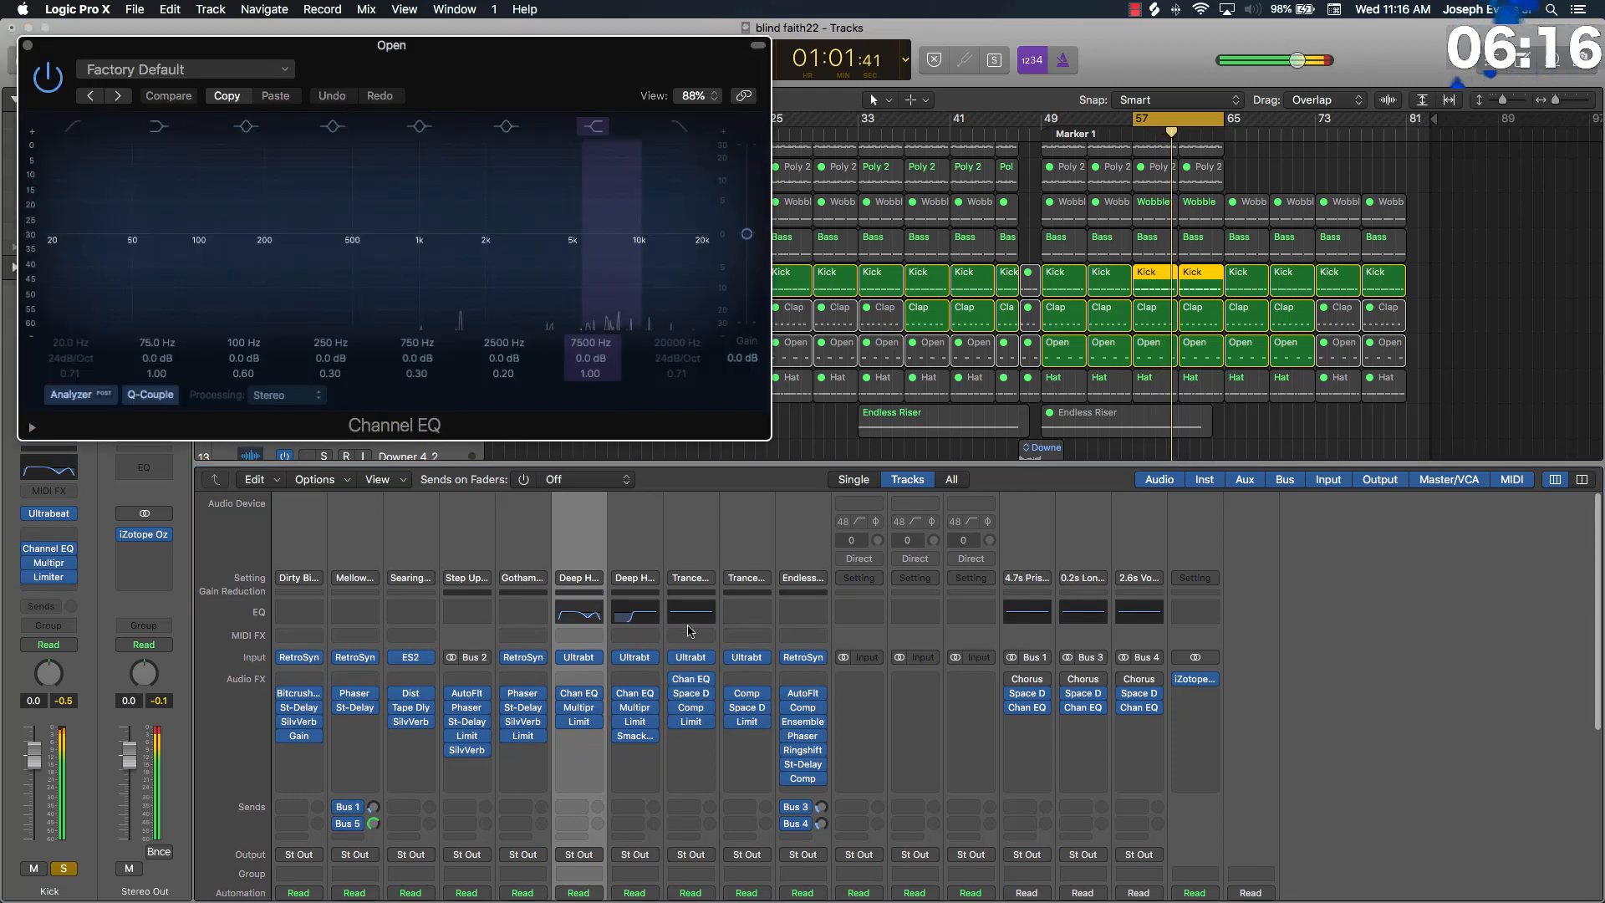
left_click(73, 128)
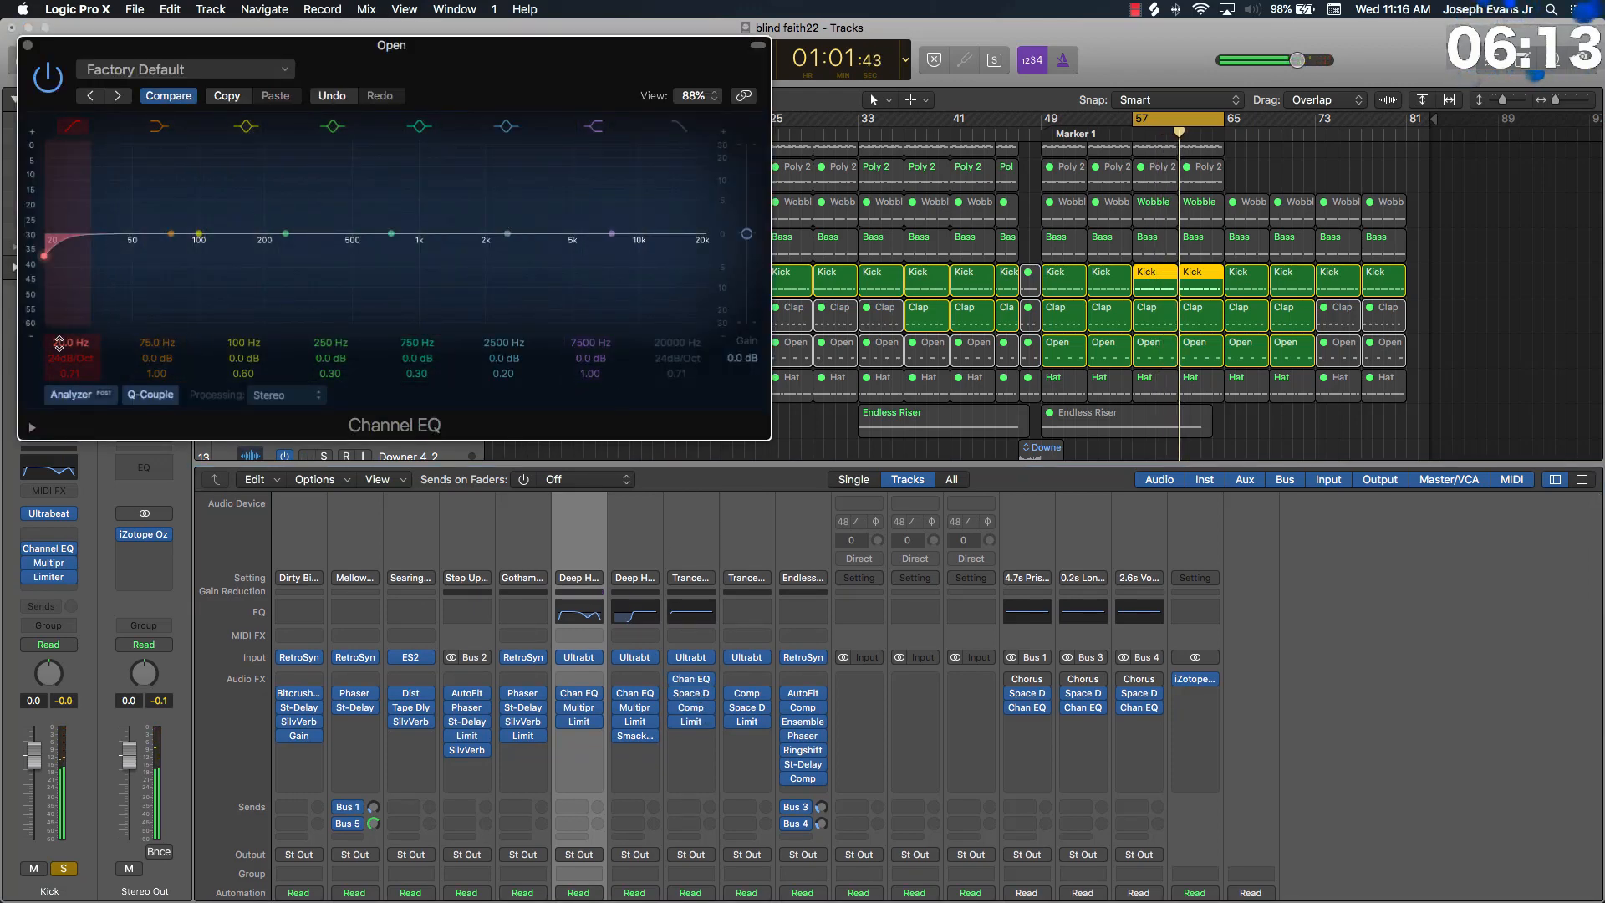
mouse_move(58, 342)
left_mouse_down()
mouse_move(74, 304)
mouse_move(70, 350)
left_mouse_up()
key("space")
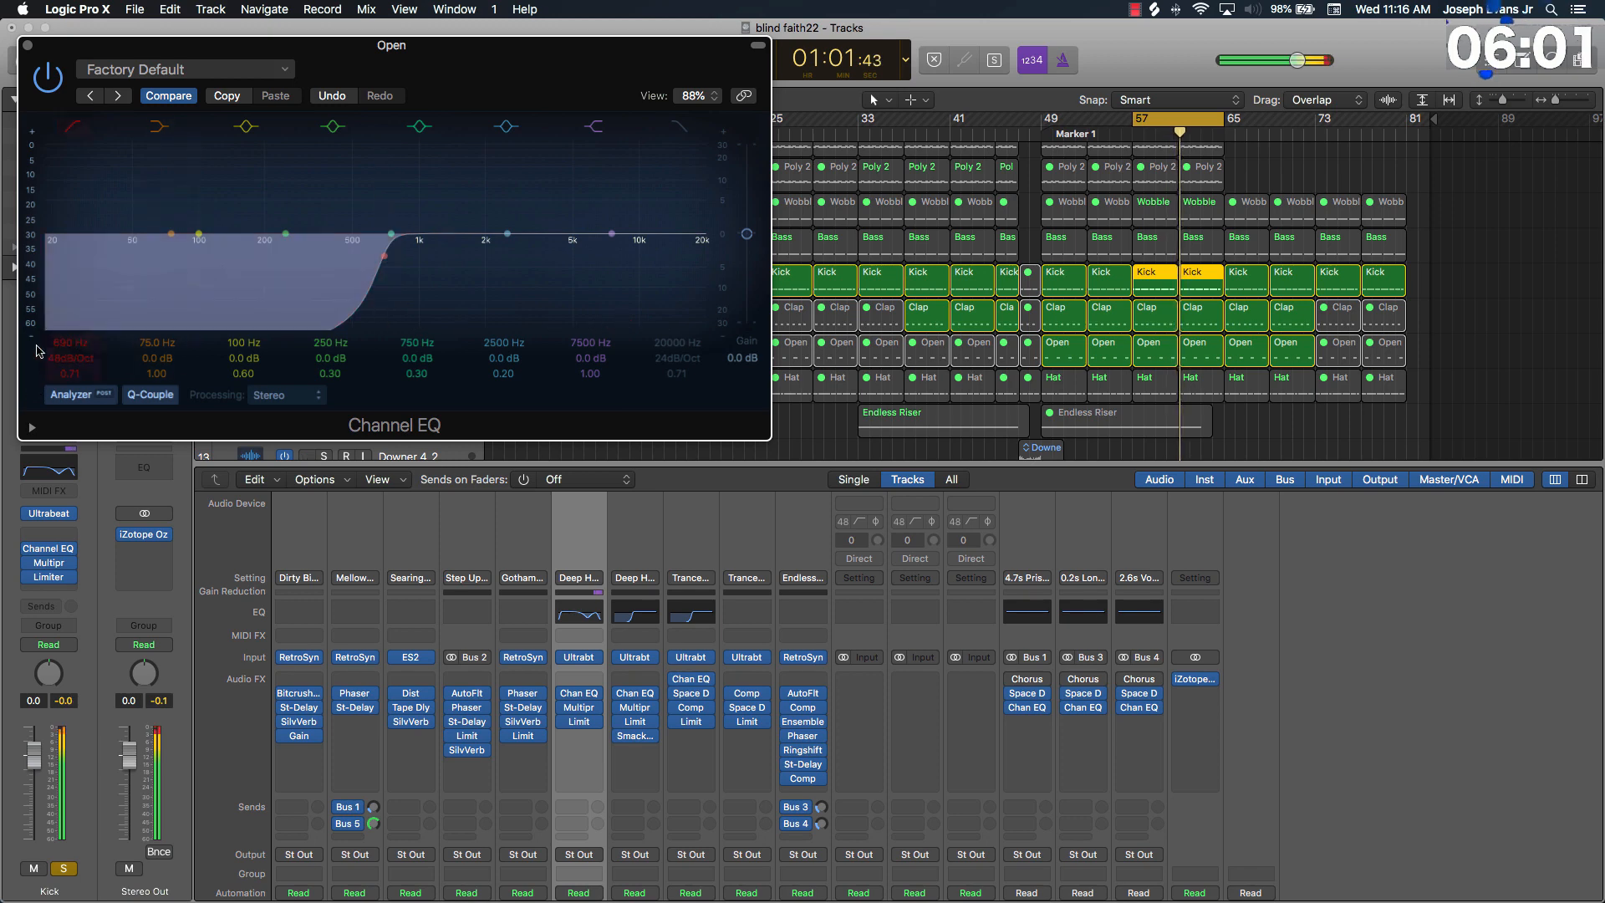
left_click(27, 46)
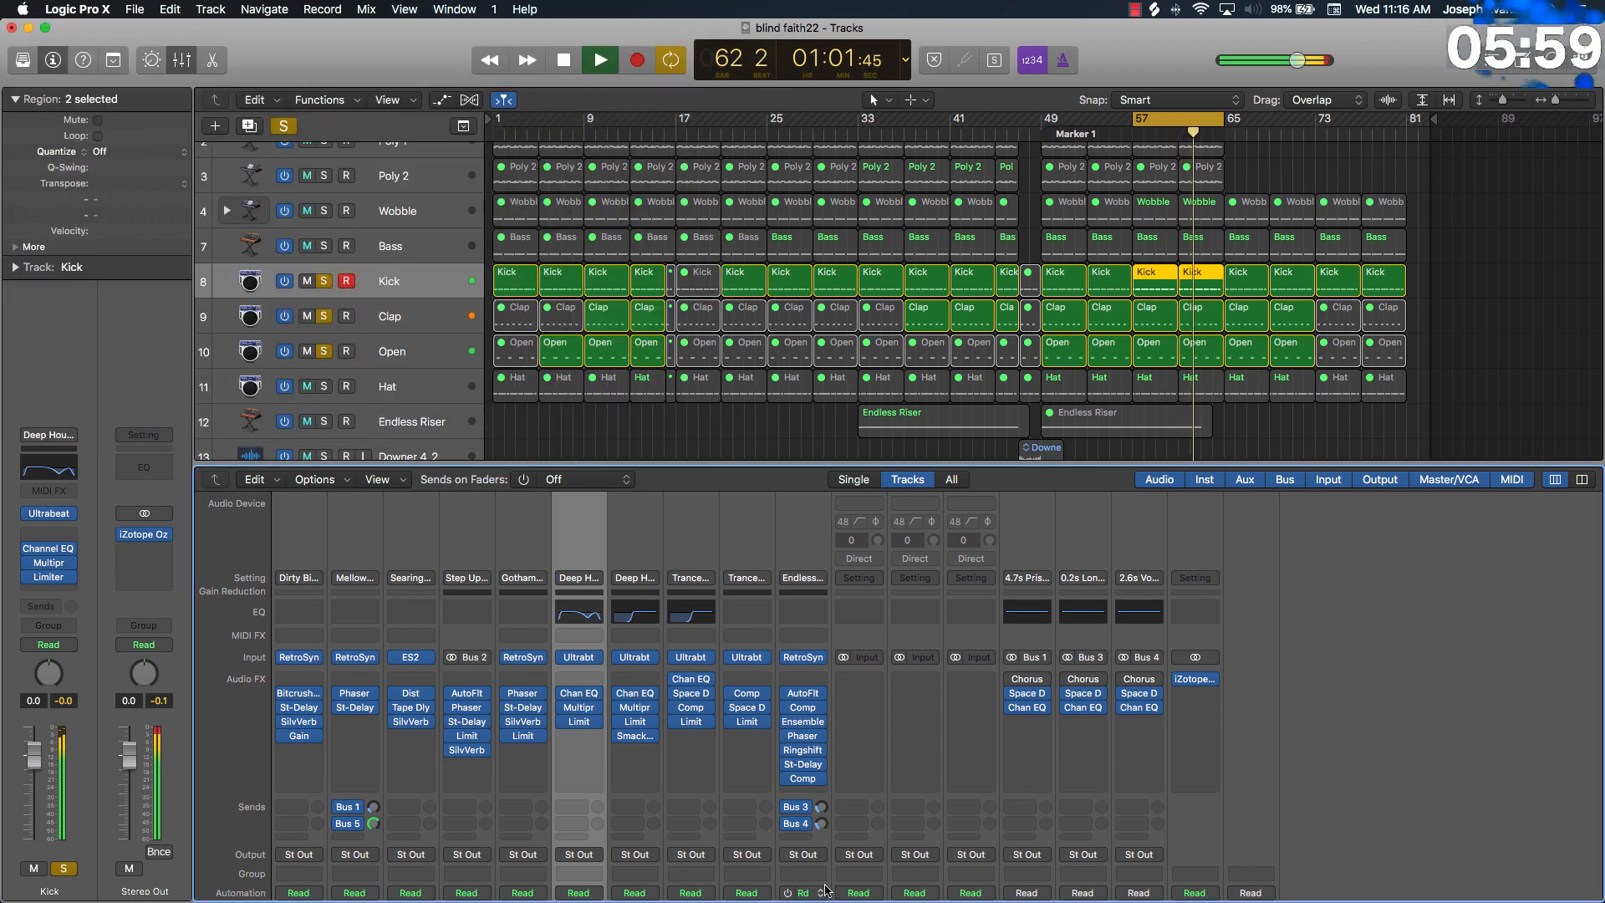
Step: Pan the Open channel to -6 while listening to the cycled section
scroll(764, 836, "down", 5)
key("space")
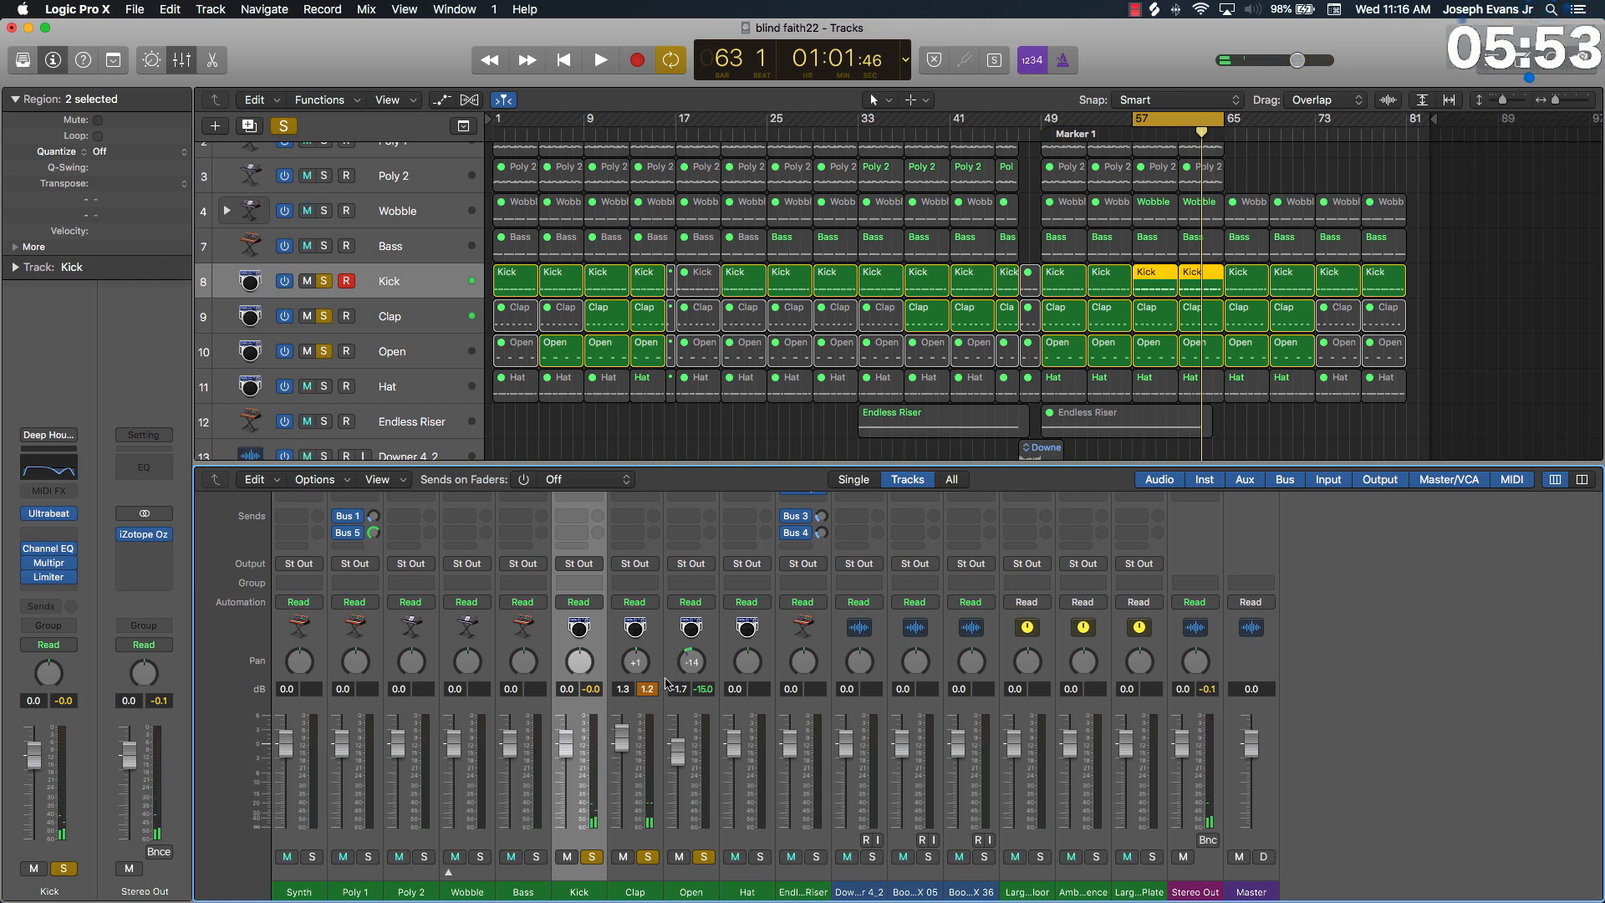
key("space")
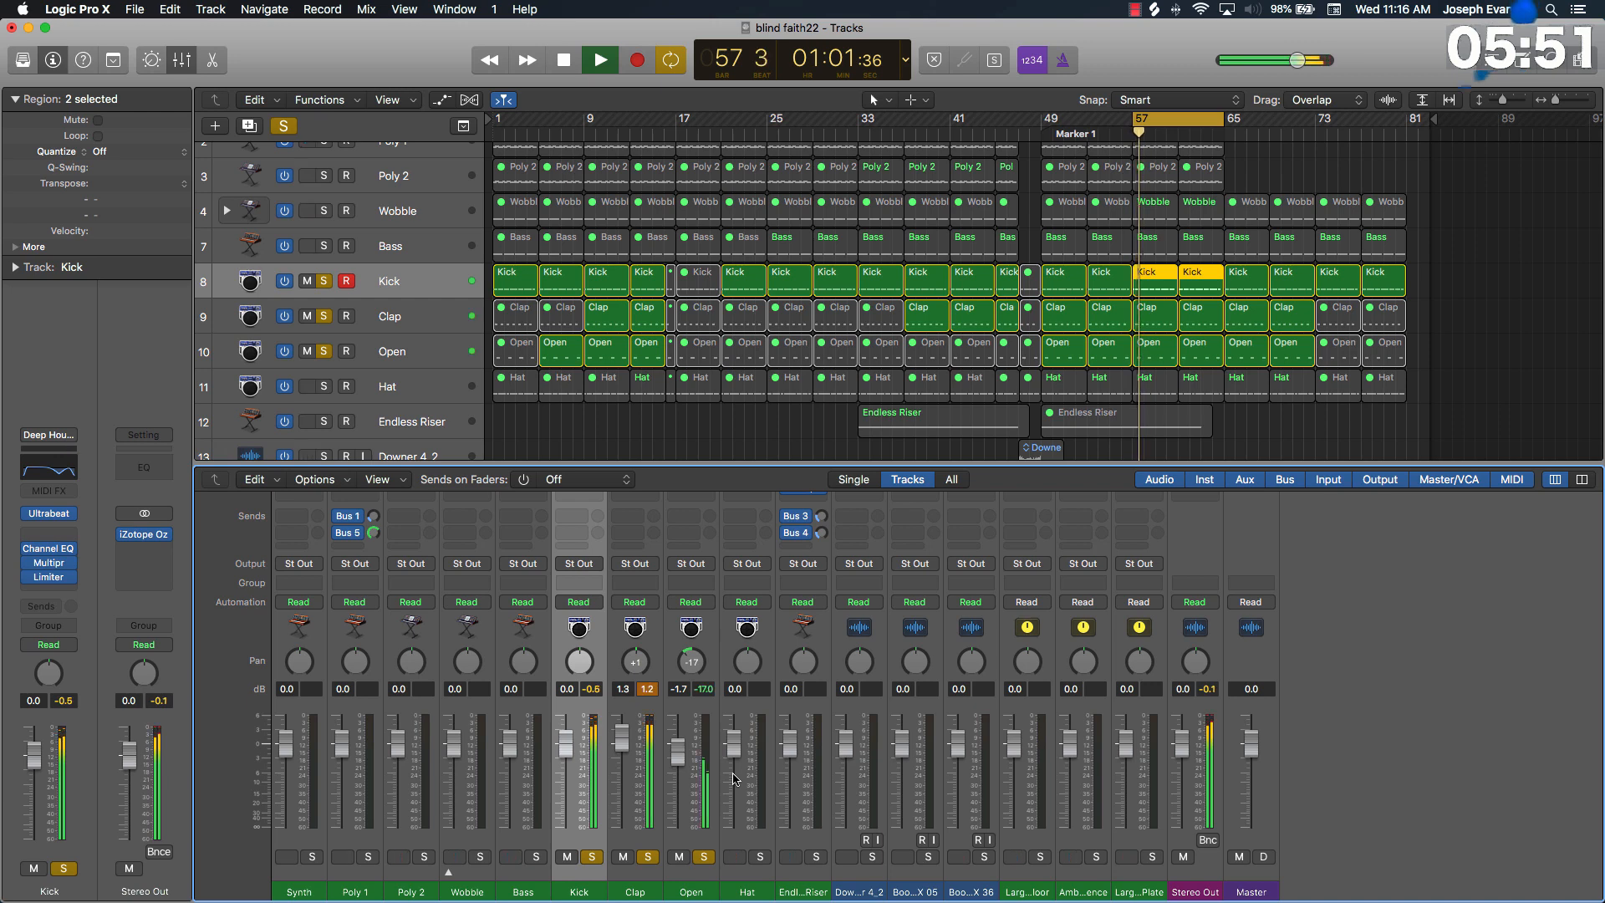
key("space")
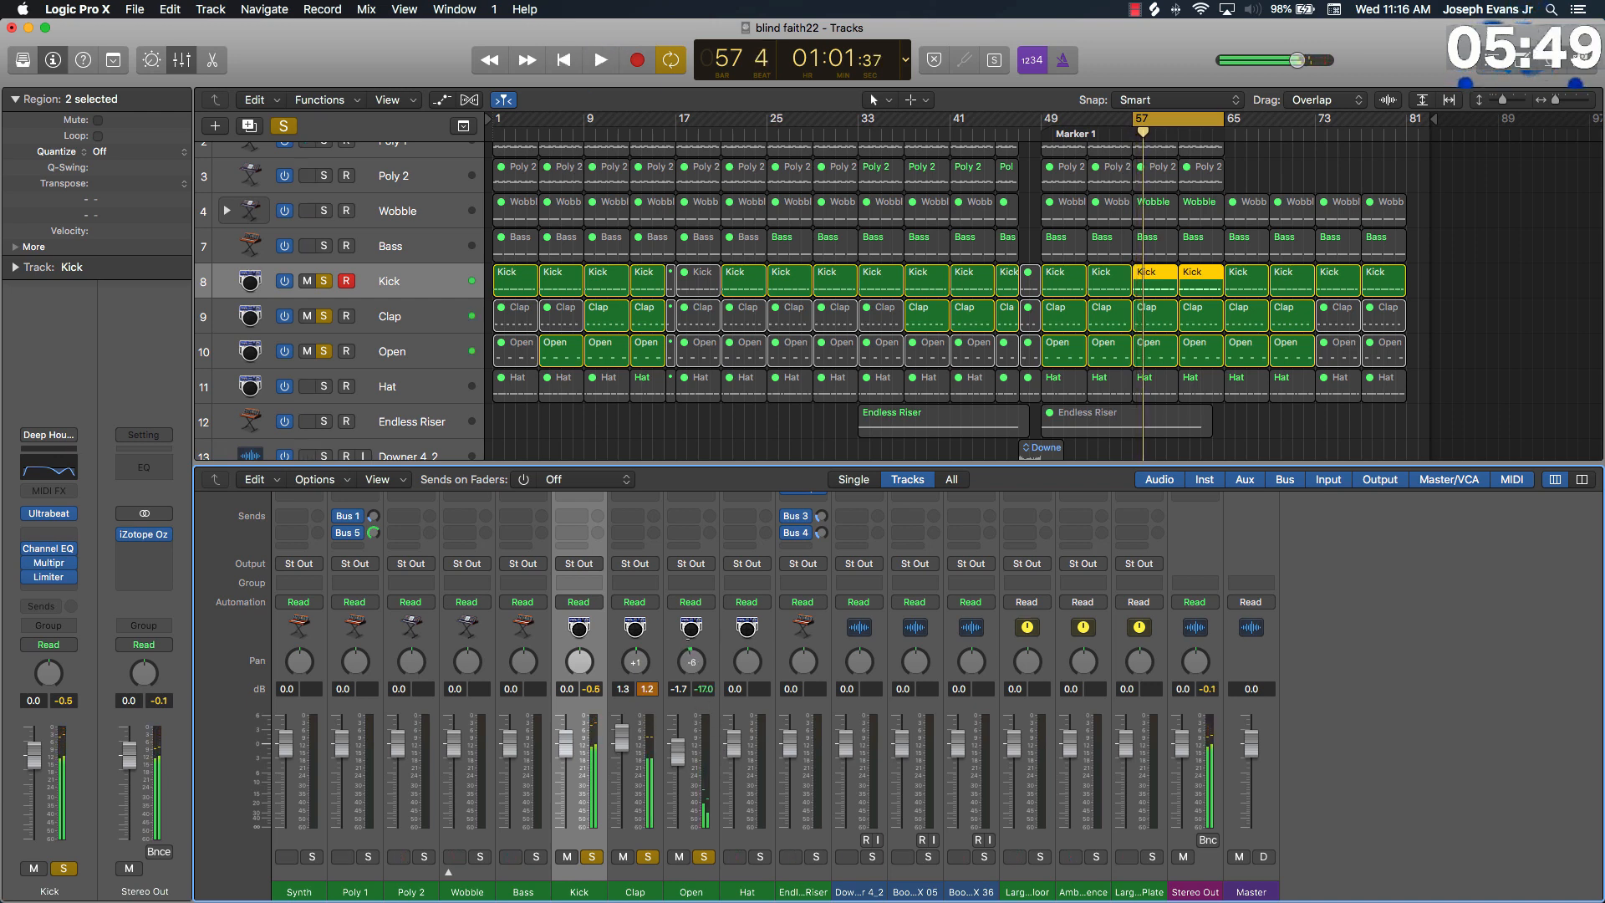
key("space")
key("space")
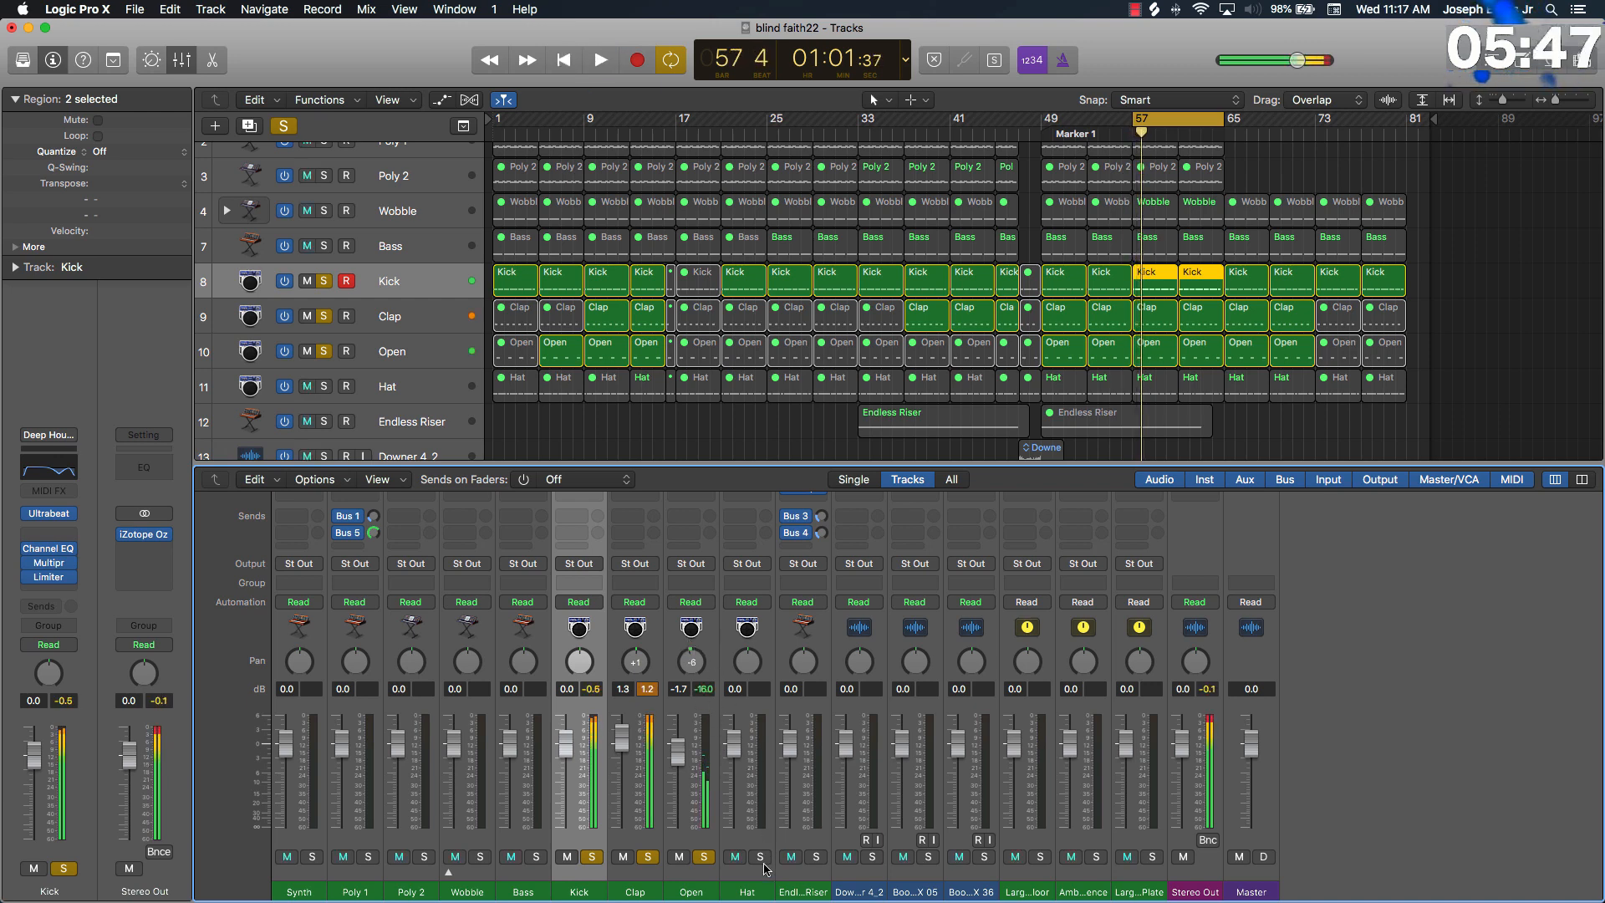
Step: Solo the Hat channel as well and add a Channel EQ to it with a 48 dB/Oct low cut at 430 Hz
left_click(760, 859)
key("space")
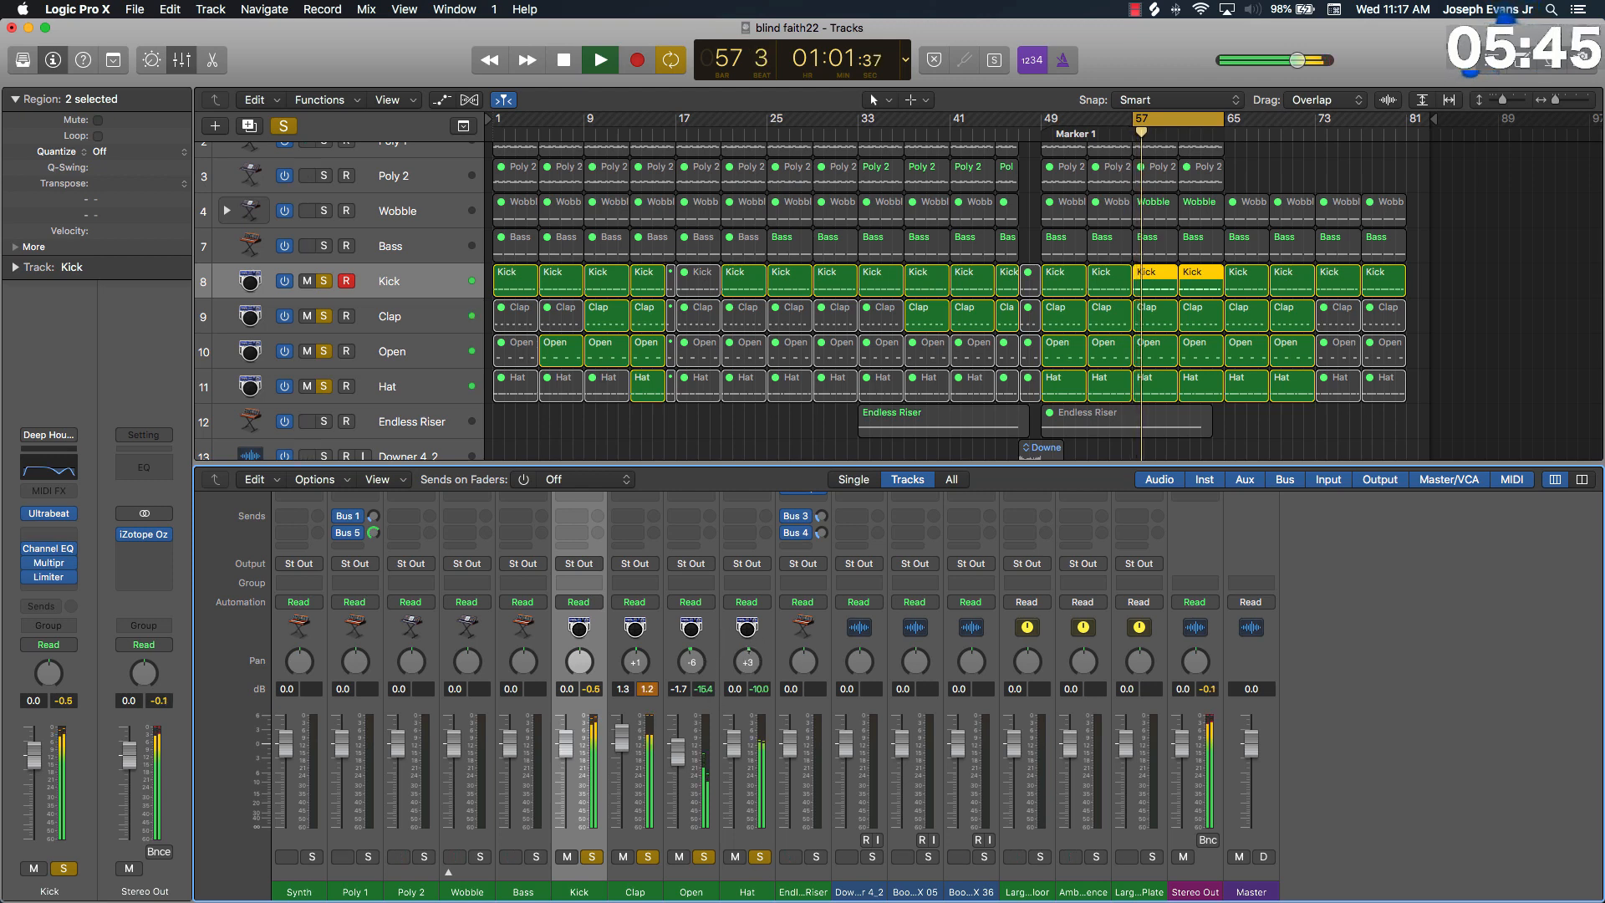
scroll(751, 629, "up", 10)
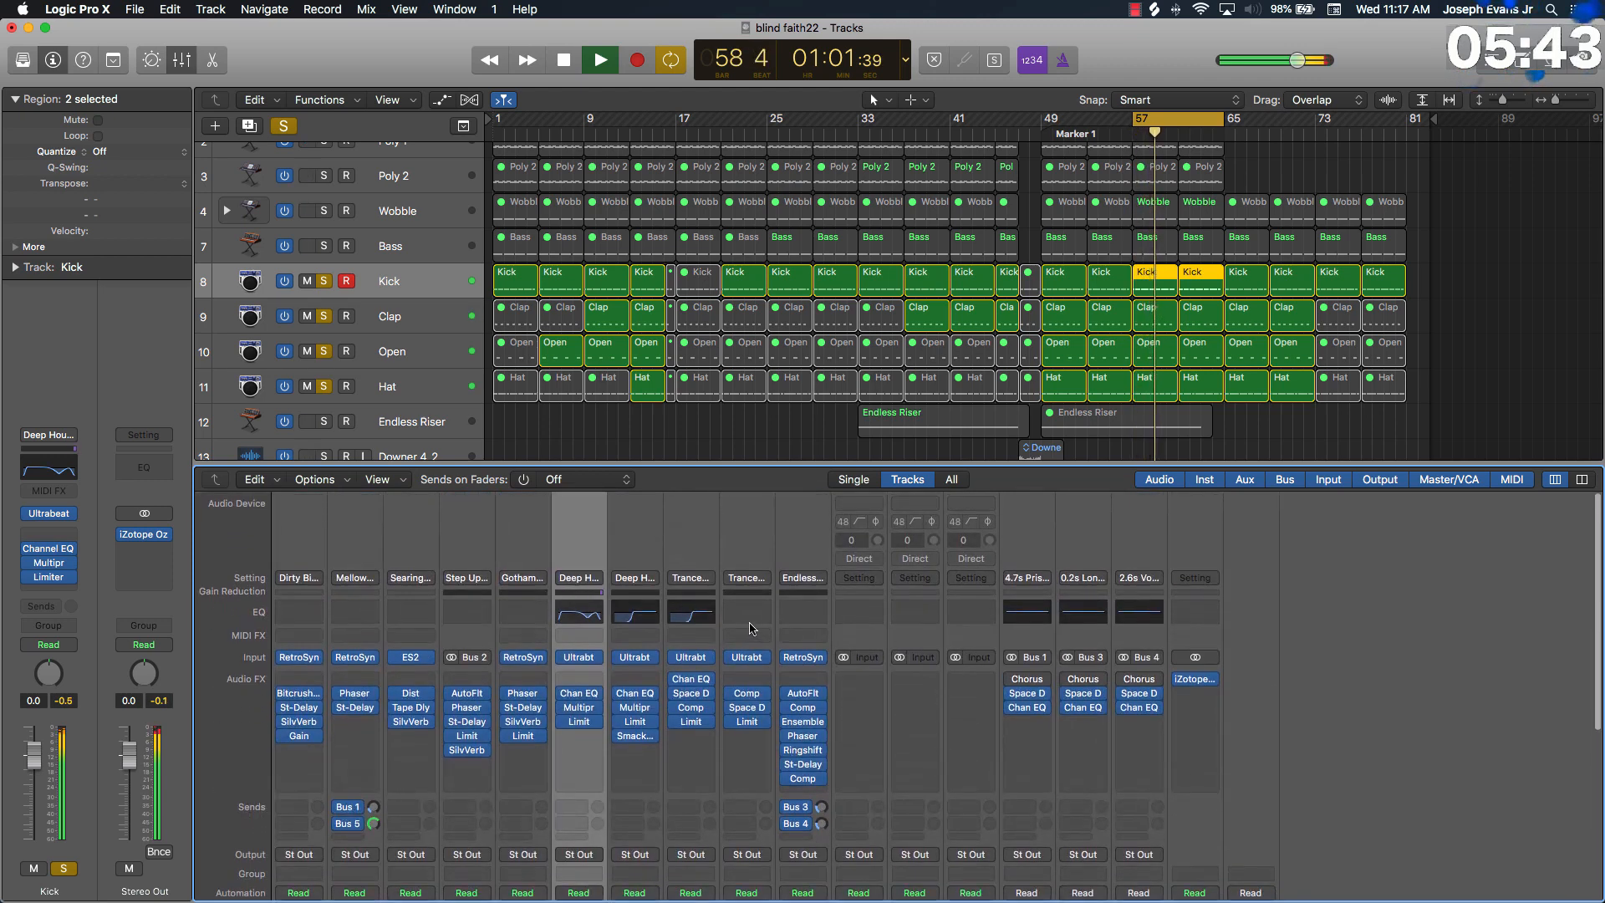
left_click(747, 611)
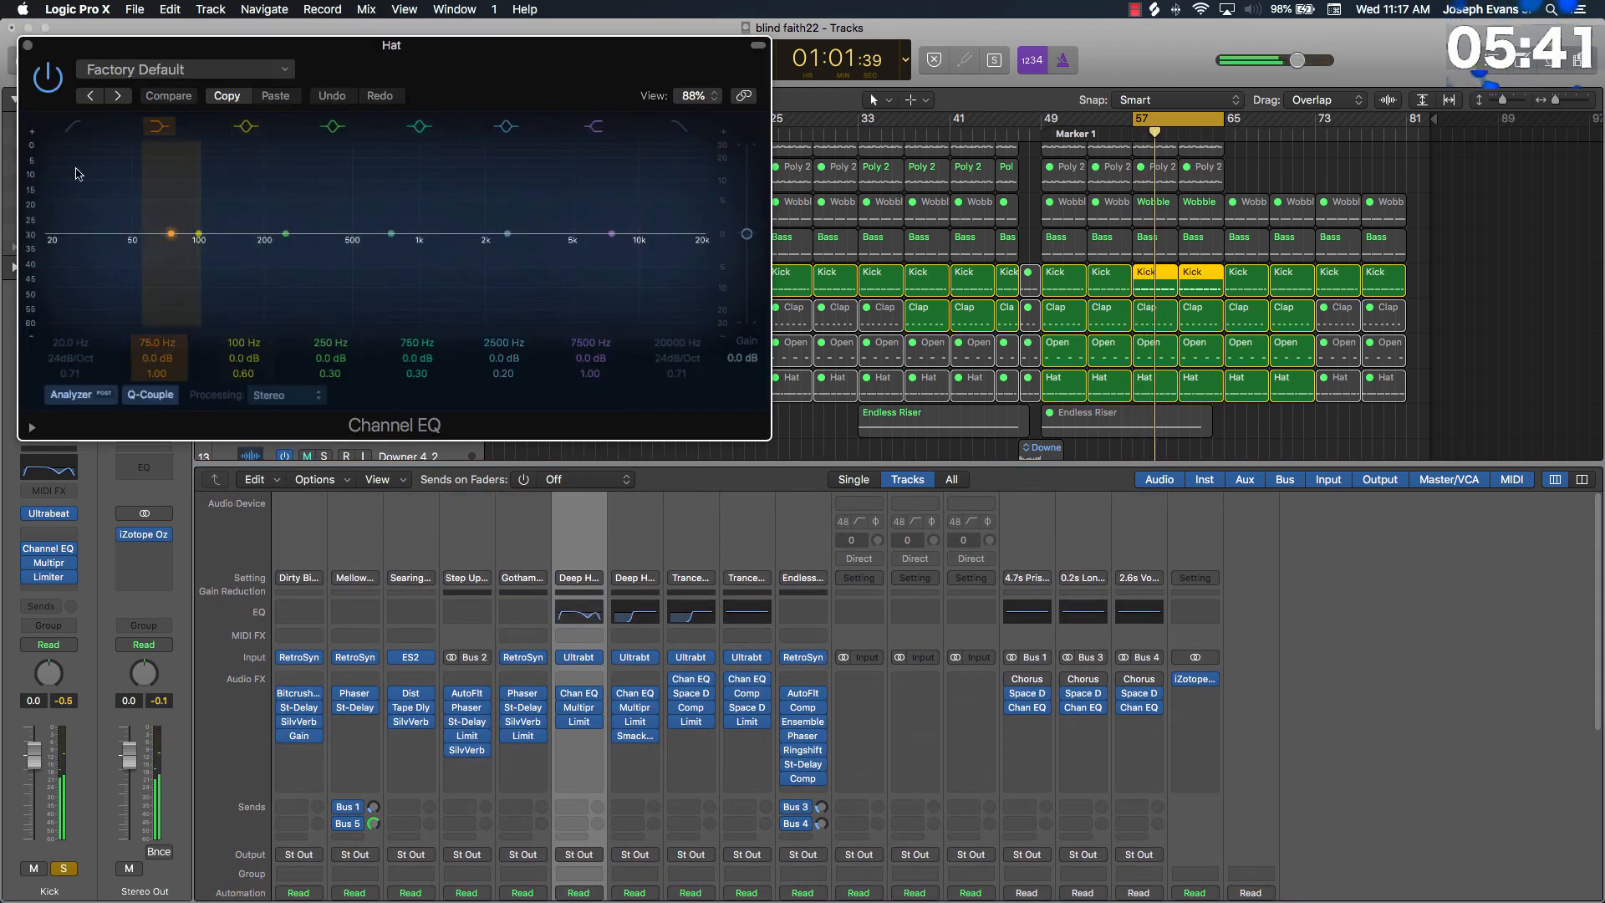
left_click(72, 129)
left_click_drag(63, 343, 63, 251)
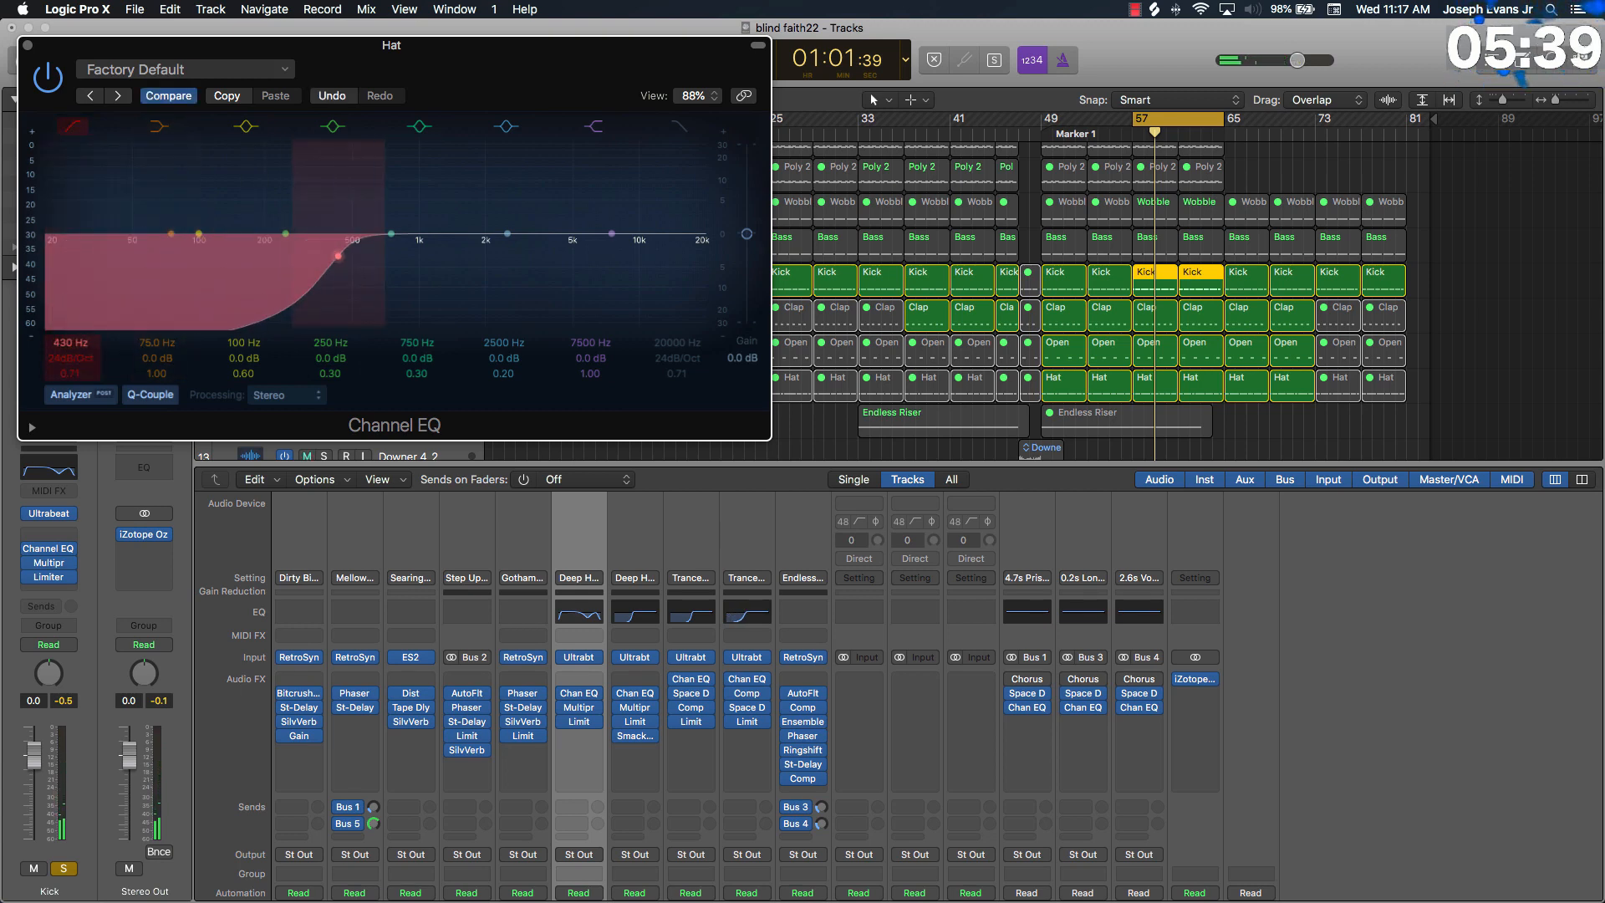
left_click_drag(65, 358, 65, 341)
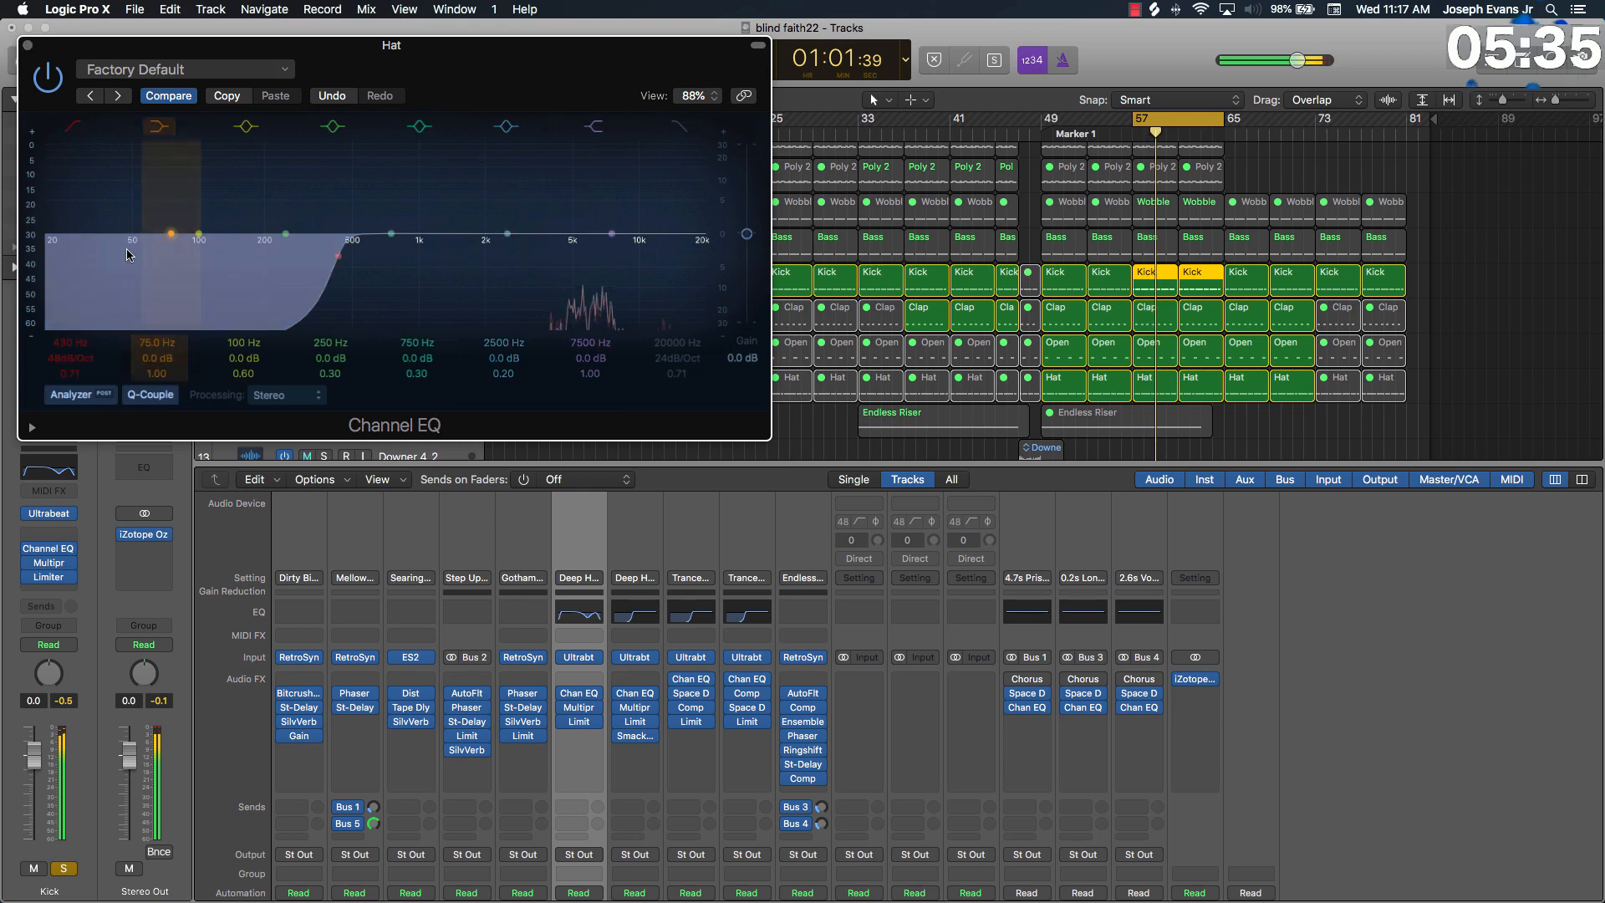
Step: Pan the Hat channel to +7 during playback and close its Channel EQ window
scroll(755, 781, "down", 5)
scroll(755, 782, "down", 3)
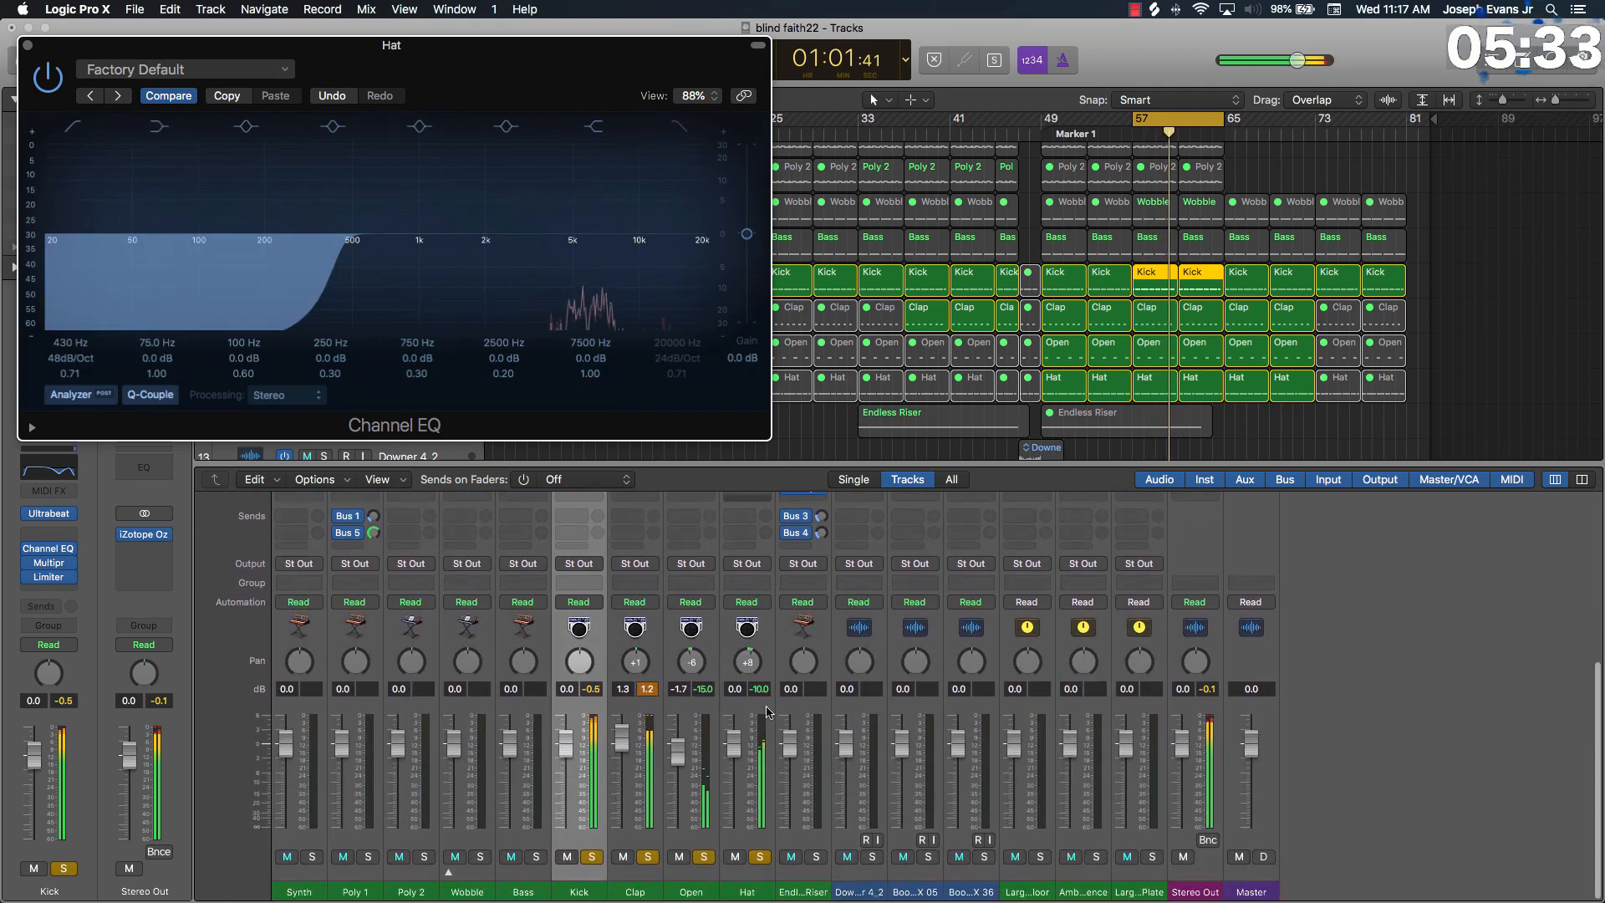
mouse_move(754, 665)
left_mouse_down()
mouse_move(746, 644)
mouse_move(739, 668)
left_mouse_up()
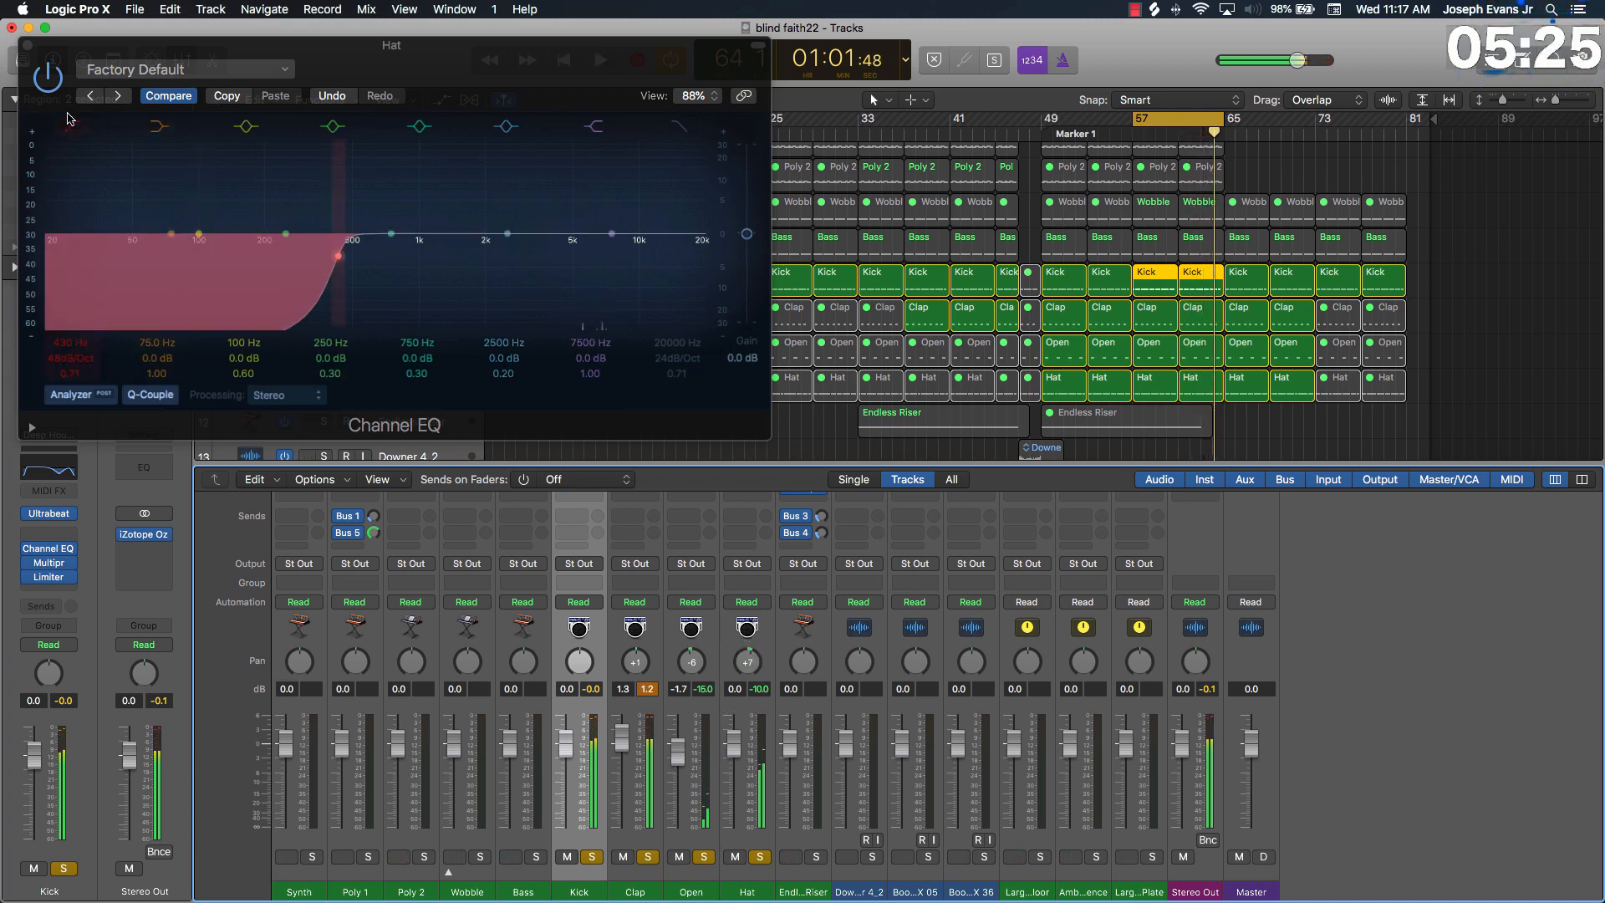
Step: Close the Hat's Channel EQ window and add a send to Bus 5 on the Hat channel
left_click(28, 46)
scroll(755, 715, "up", 8)
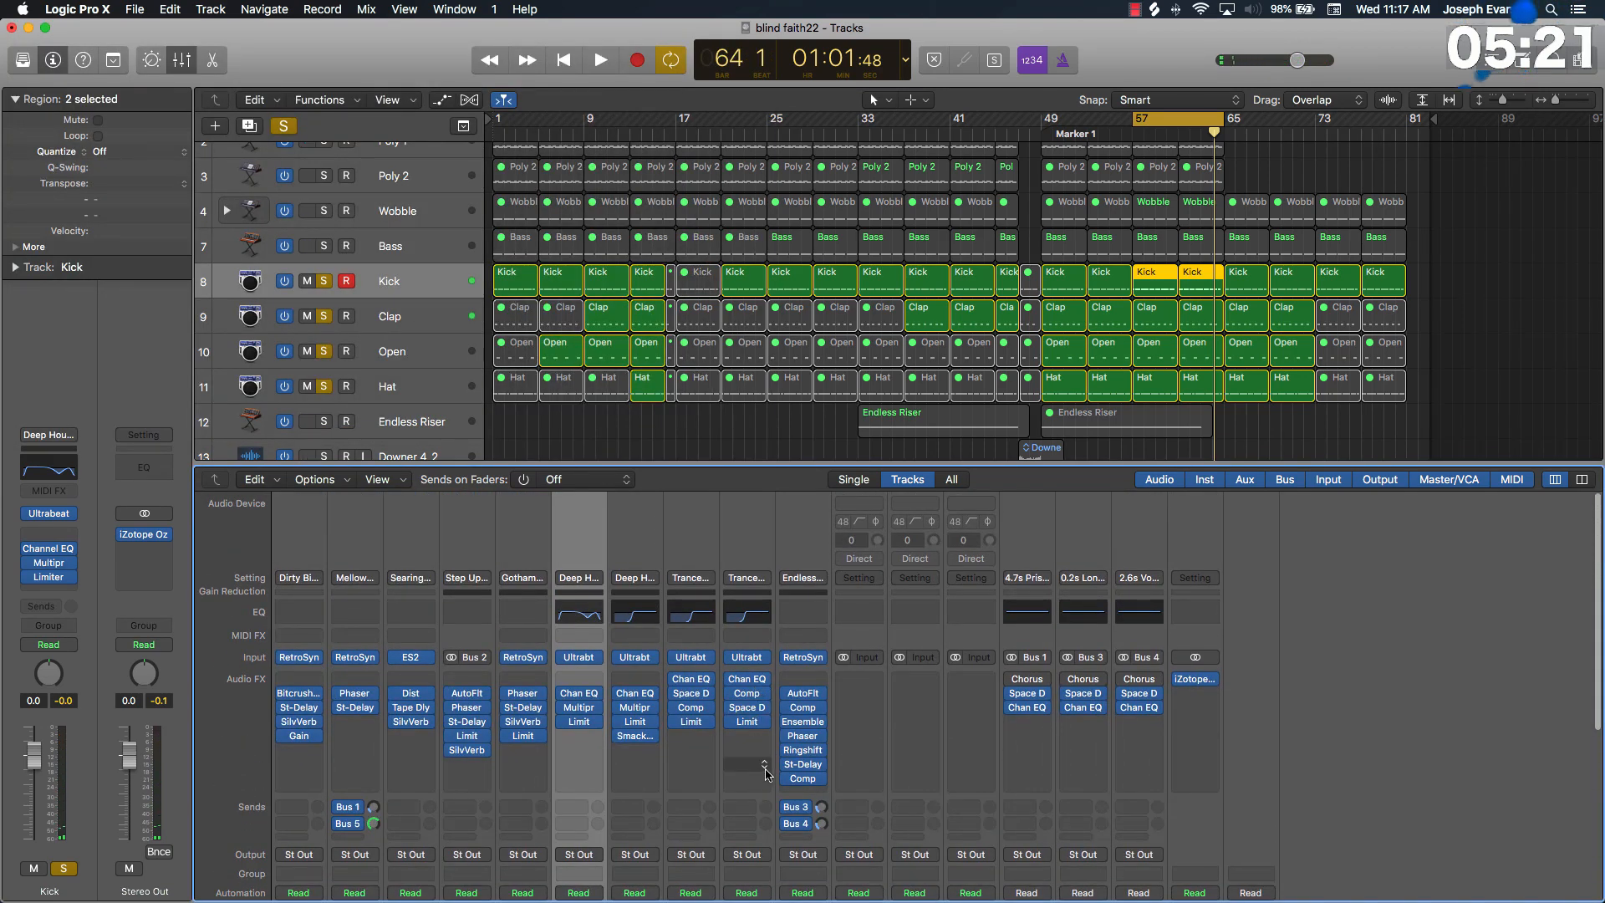
scroll(766, 774, "down", 4)
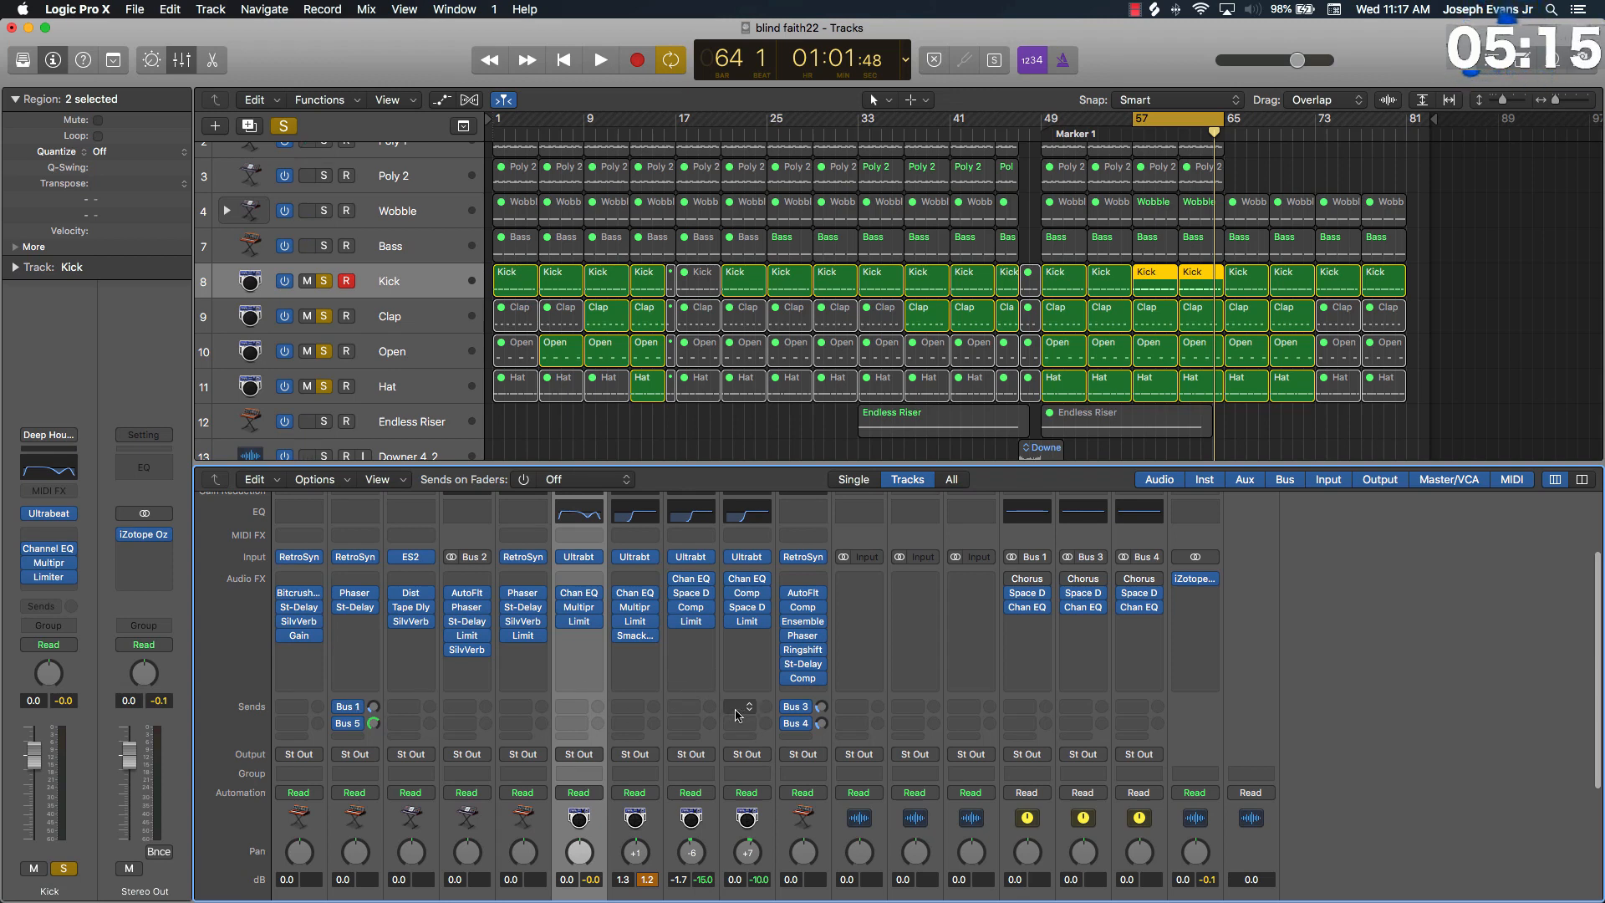
left_click(736, 713)
mouse_move(778, 735)
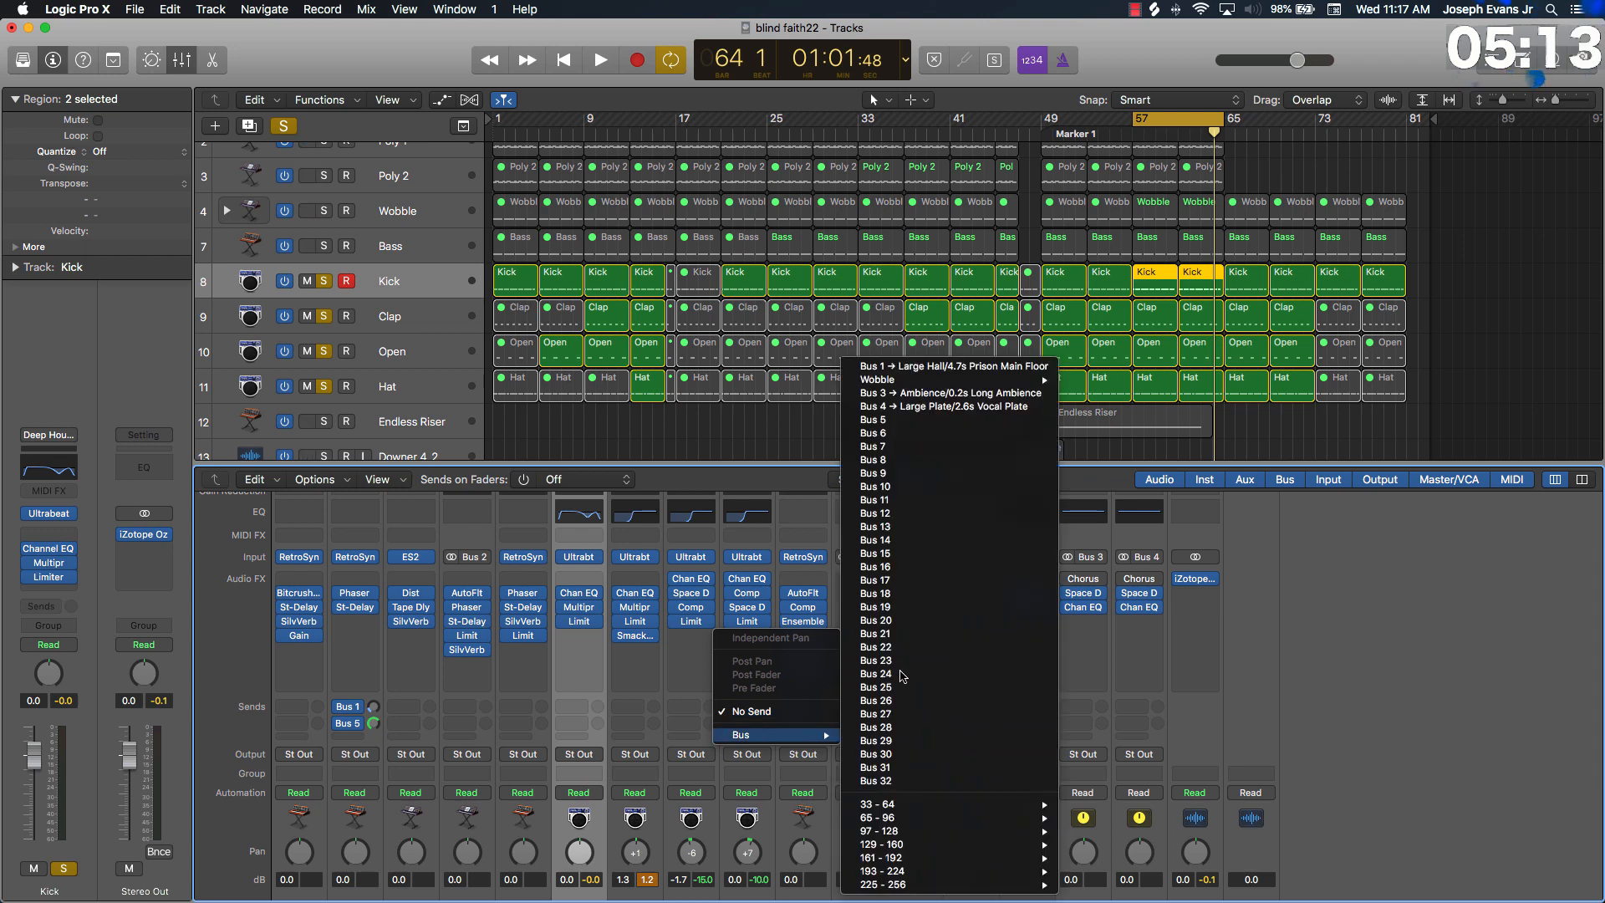
left_click(972, 428)
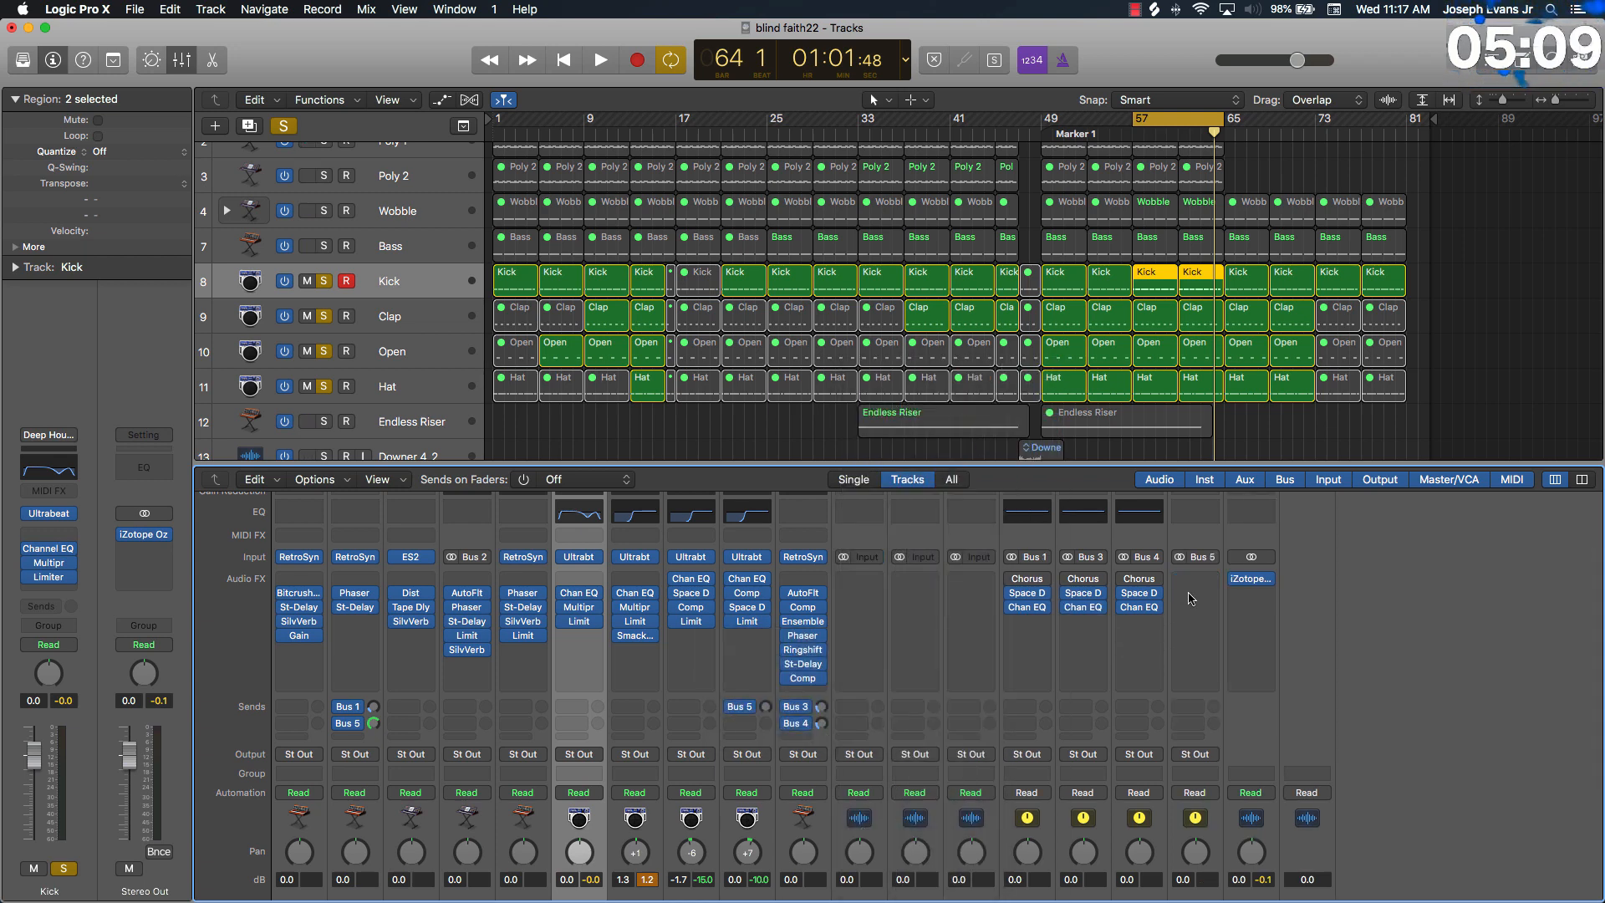
Step: Rename the new Aux 5 channel as revierb
scroll(1188, 760, "down", 5)
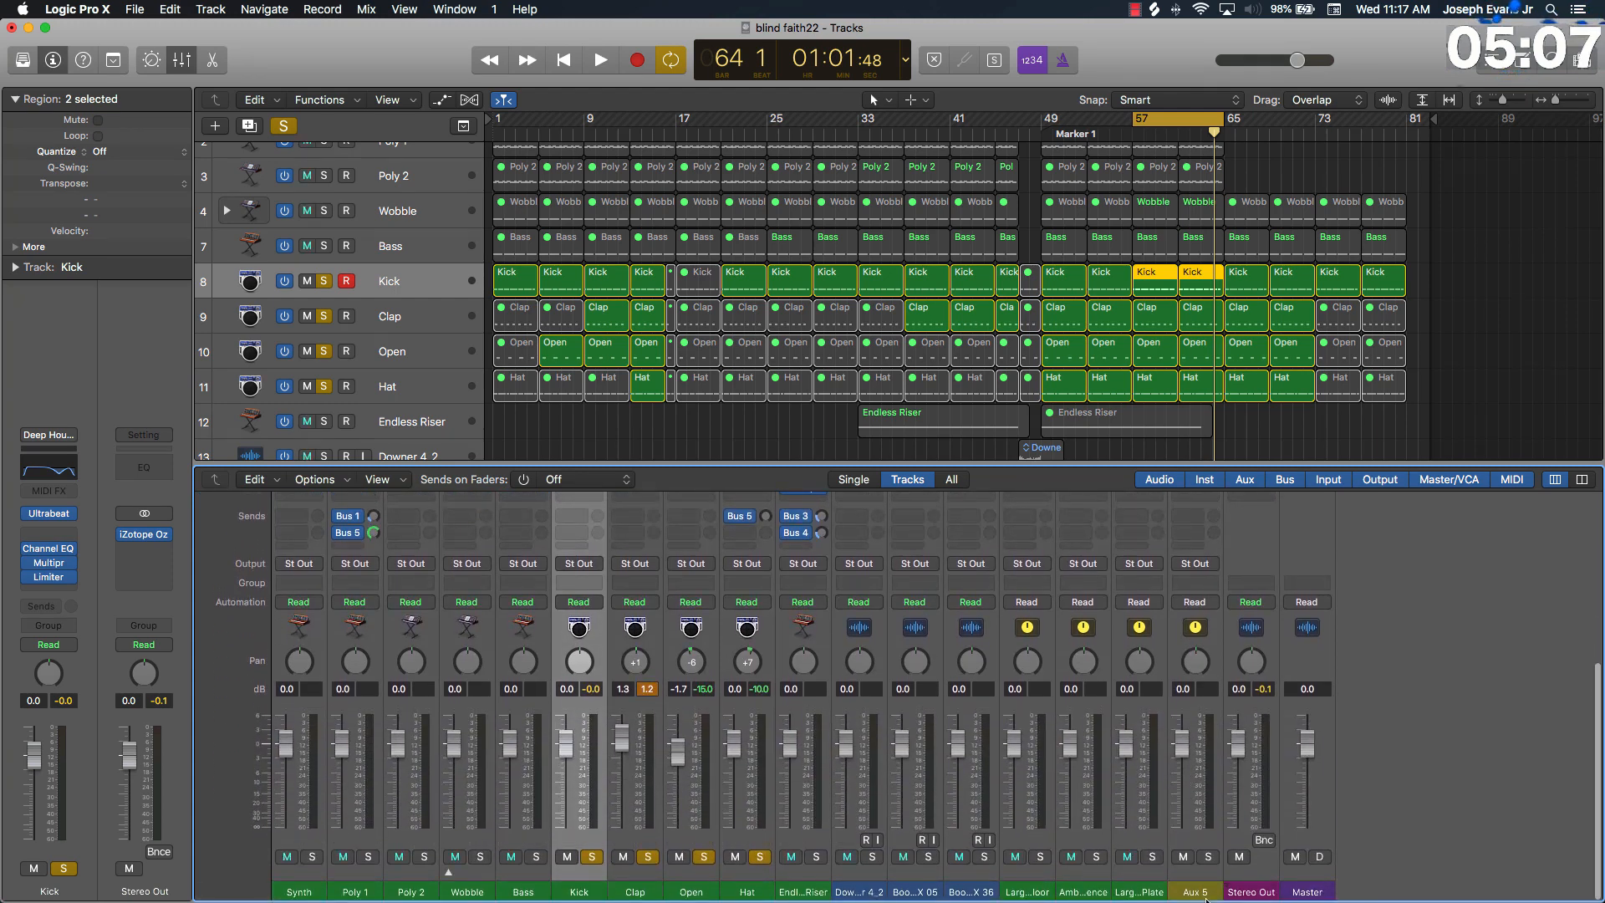
left_click(1204, 893)
type("revierb")
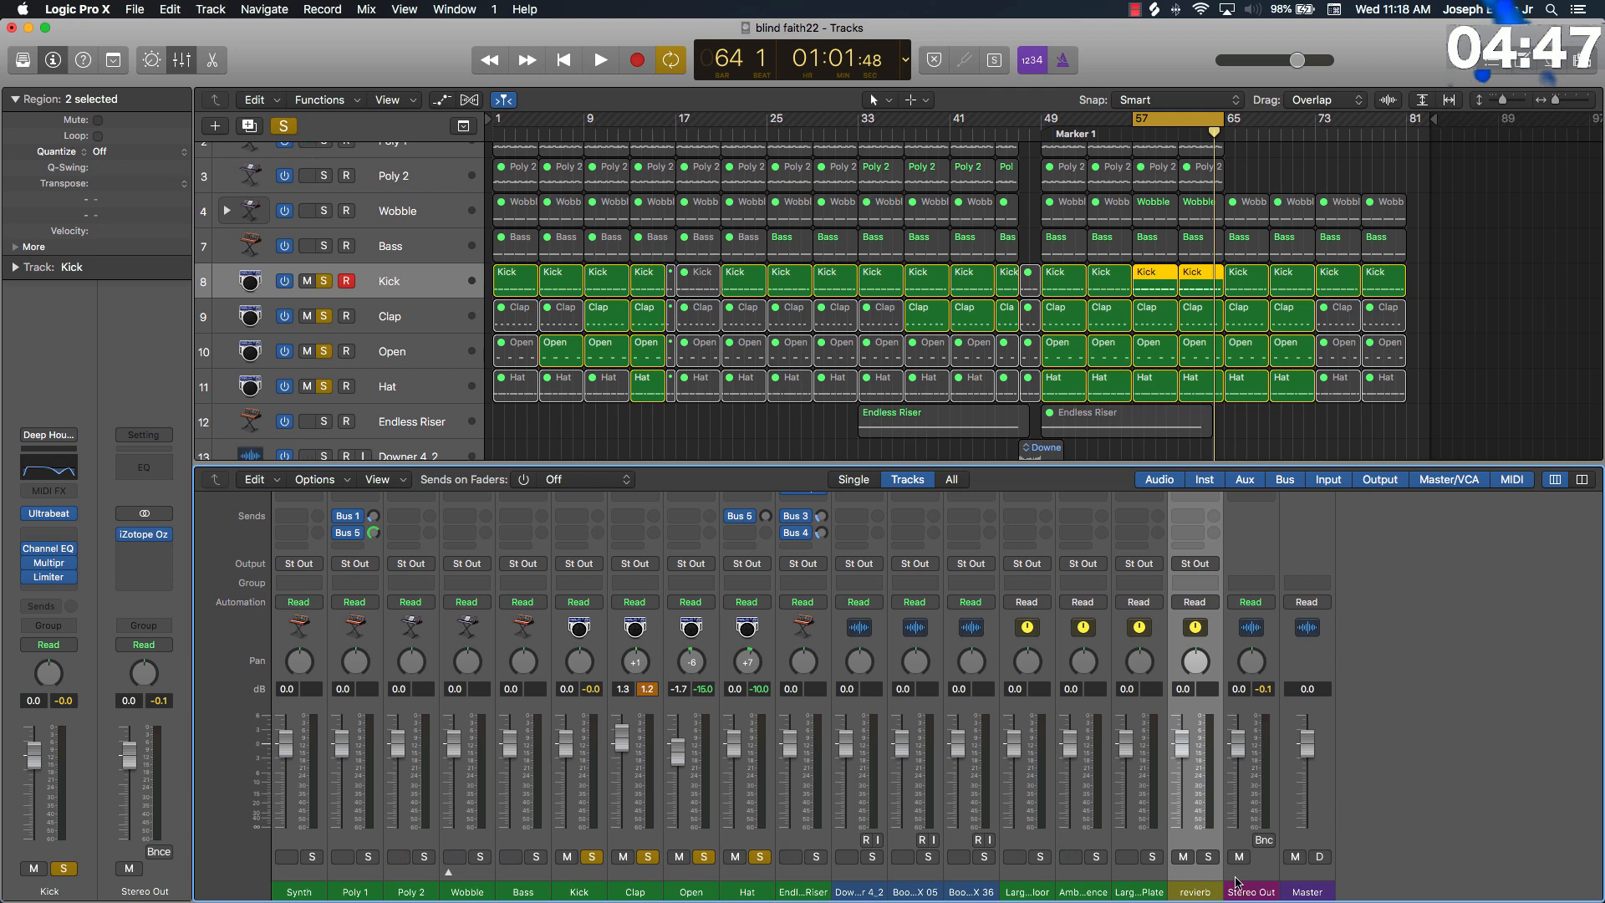
Step: Insert the ValhallaRoom plug-in on the revierb channel and lower its mix to 54.4 %
scroll(1213, 783, "up", 5)
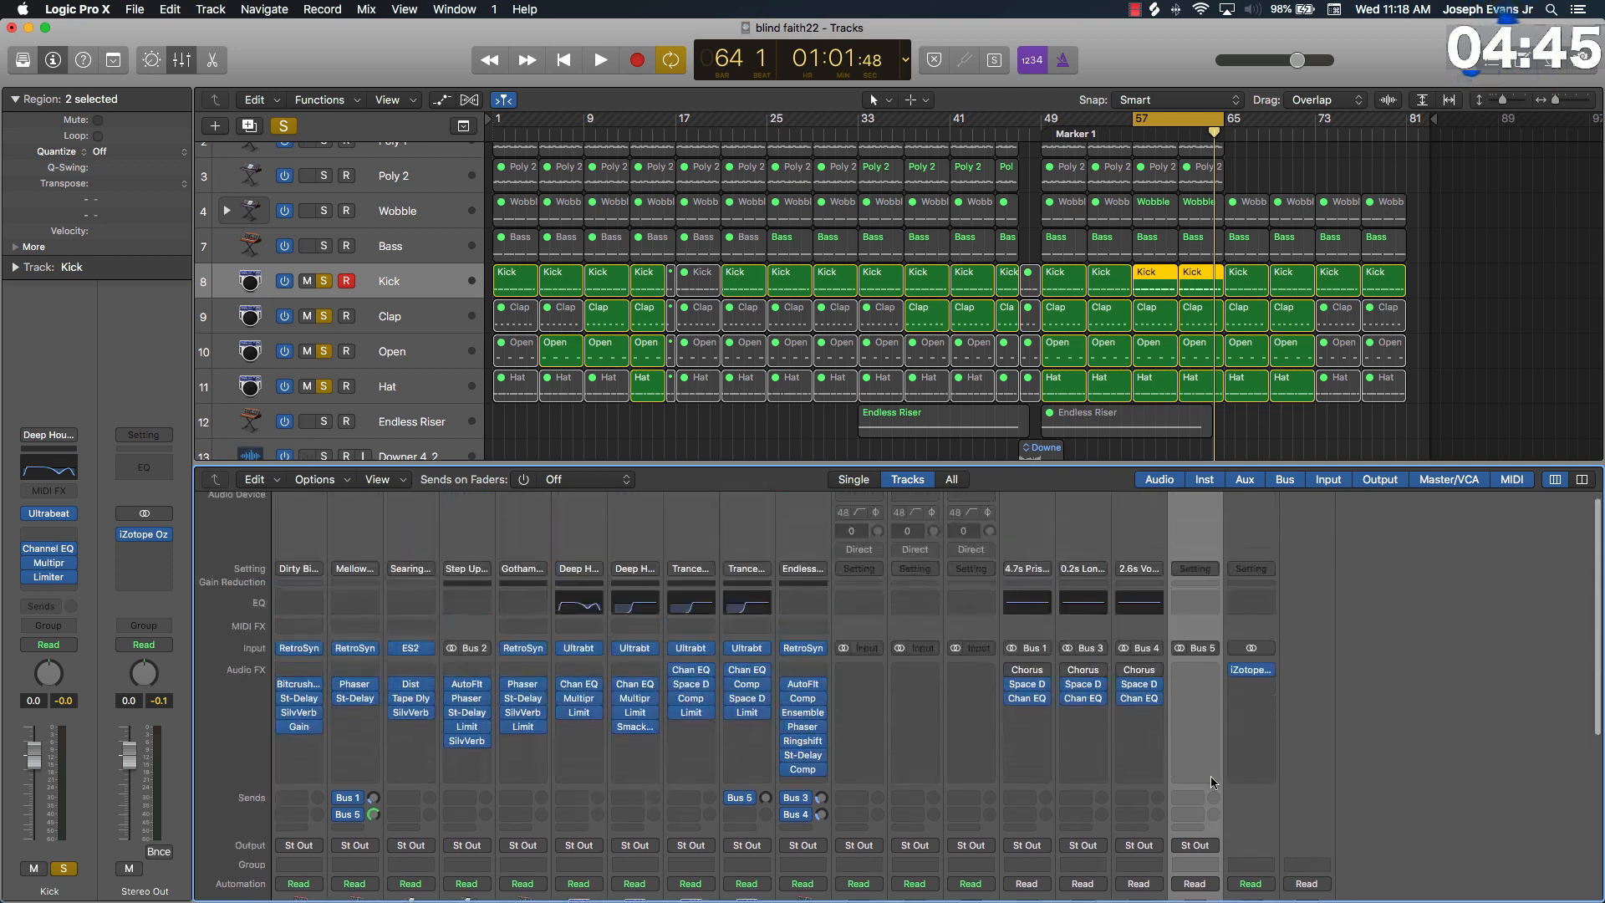
left_click(1202, 681)
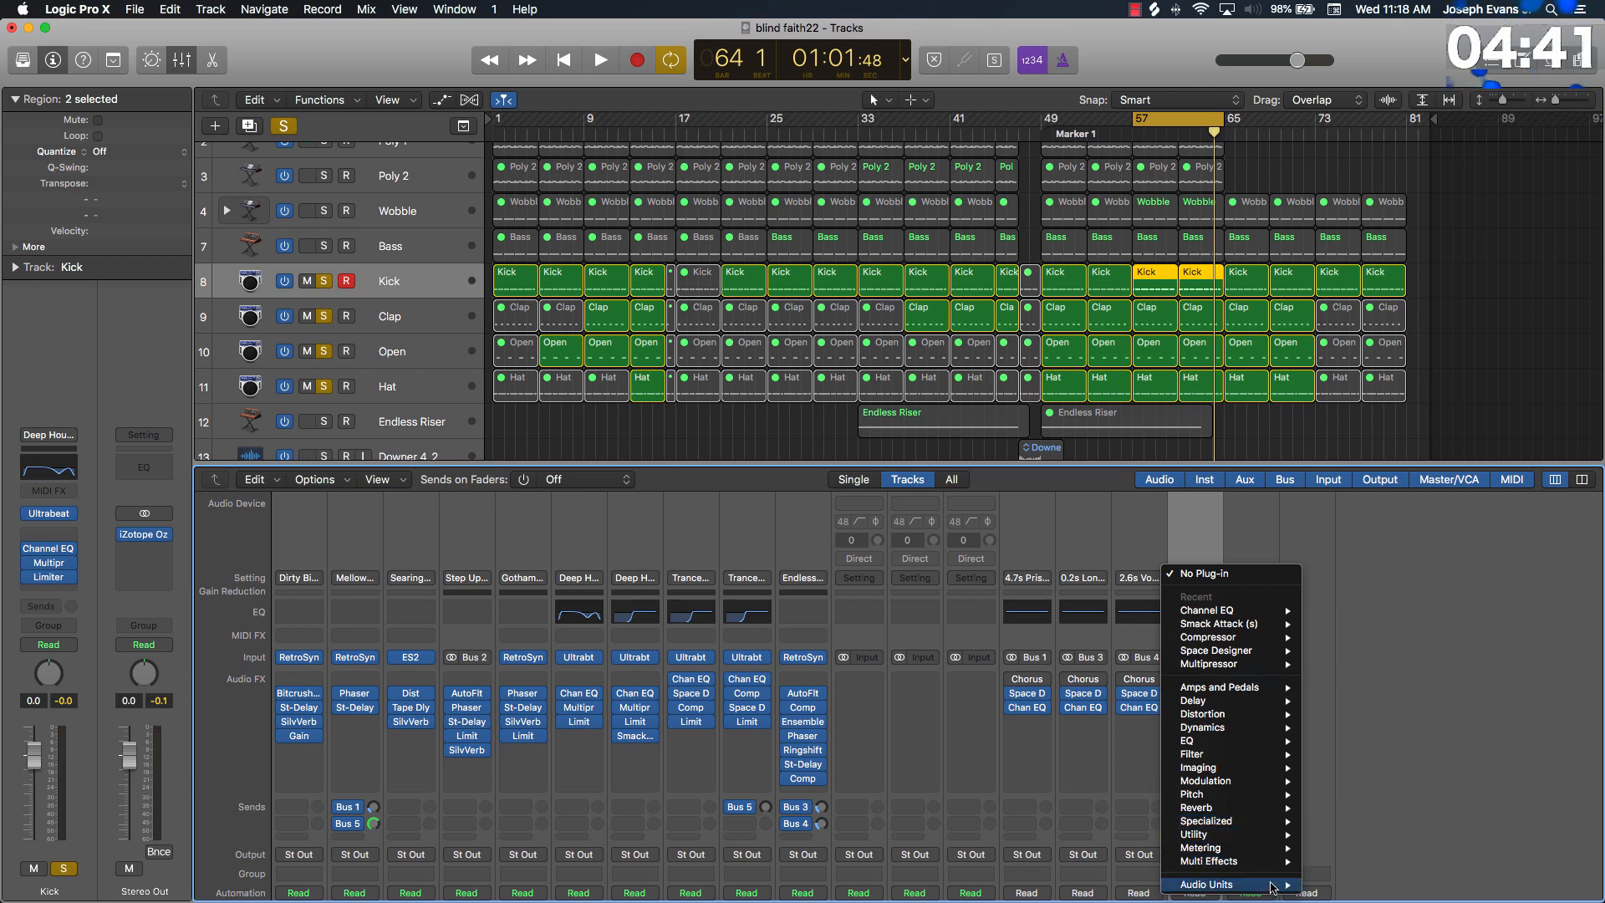
mouse_move(1275, 884)
mouse_move(1363, 871)
mouse_move(1419, 872)
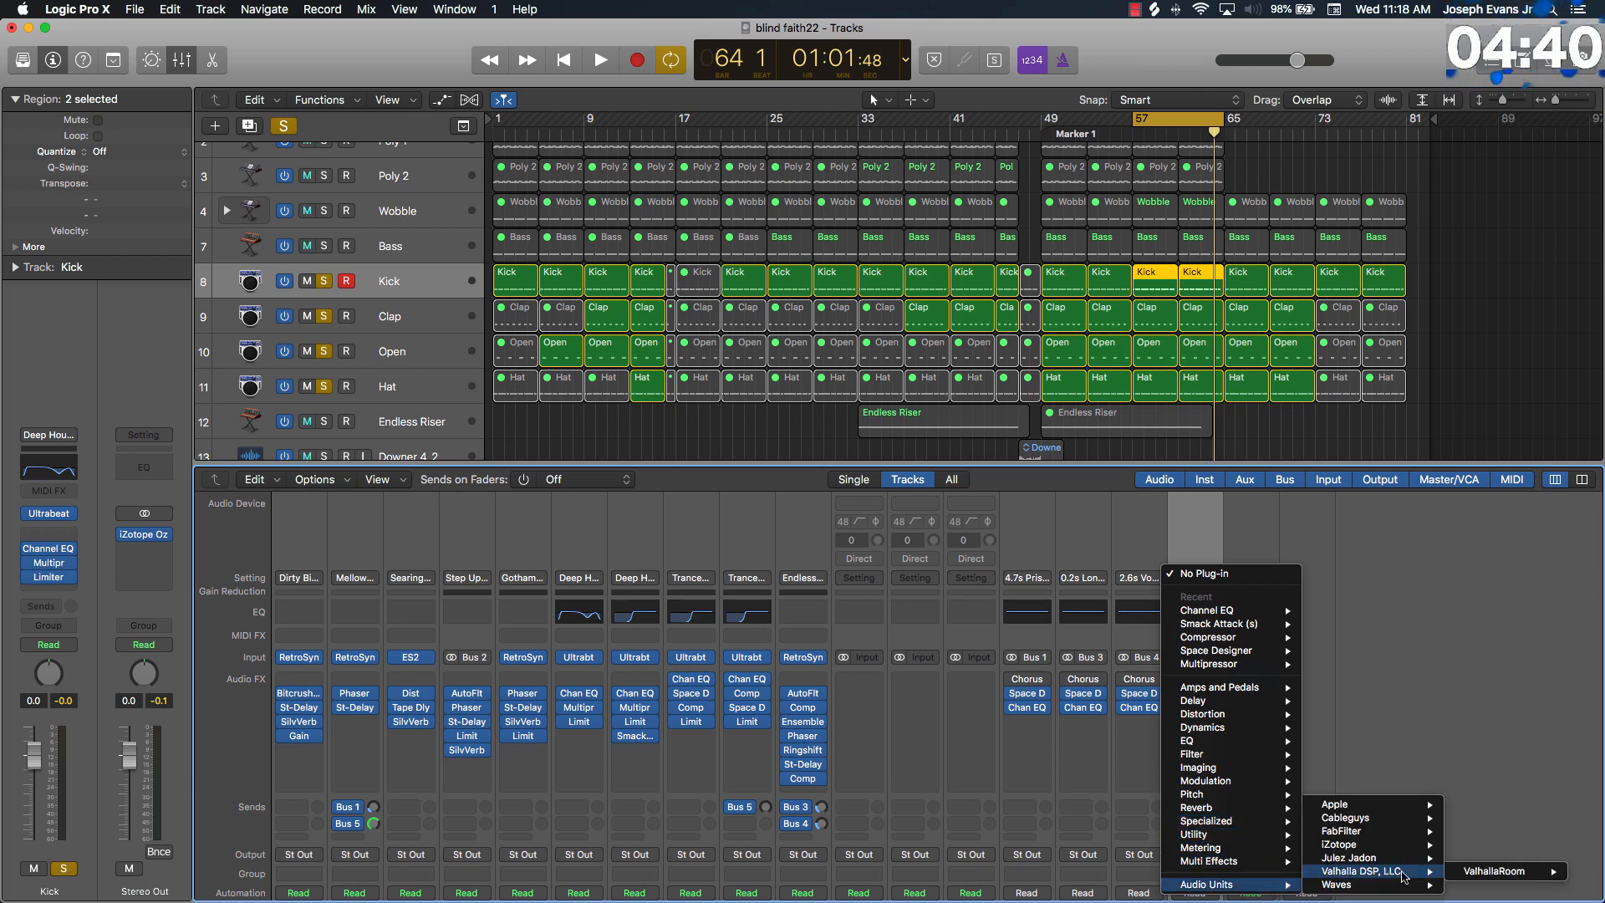
left_click(1494, 871)
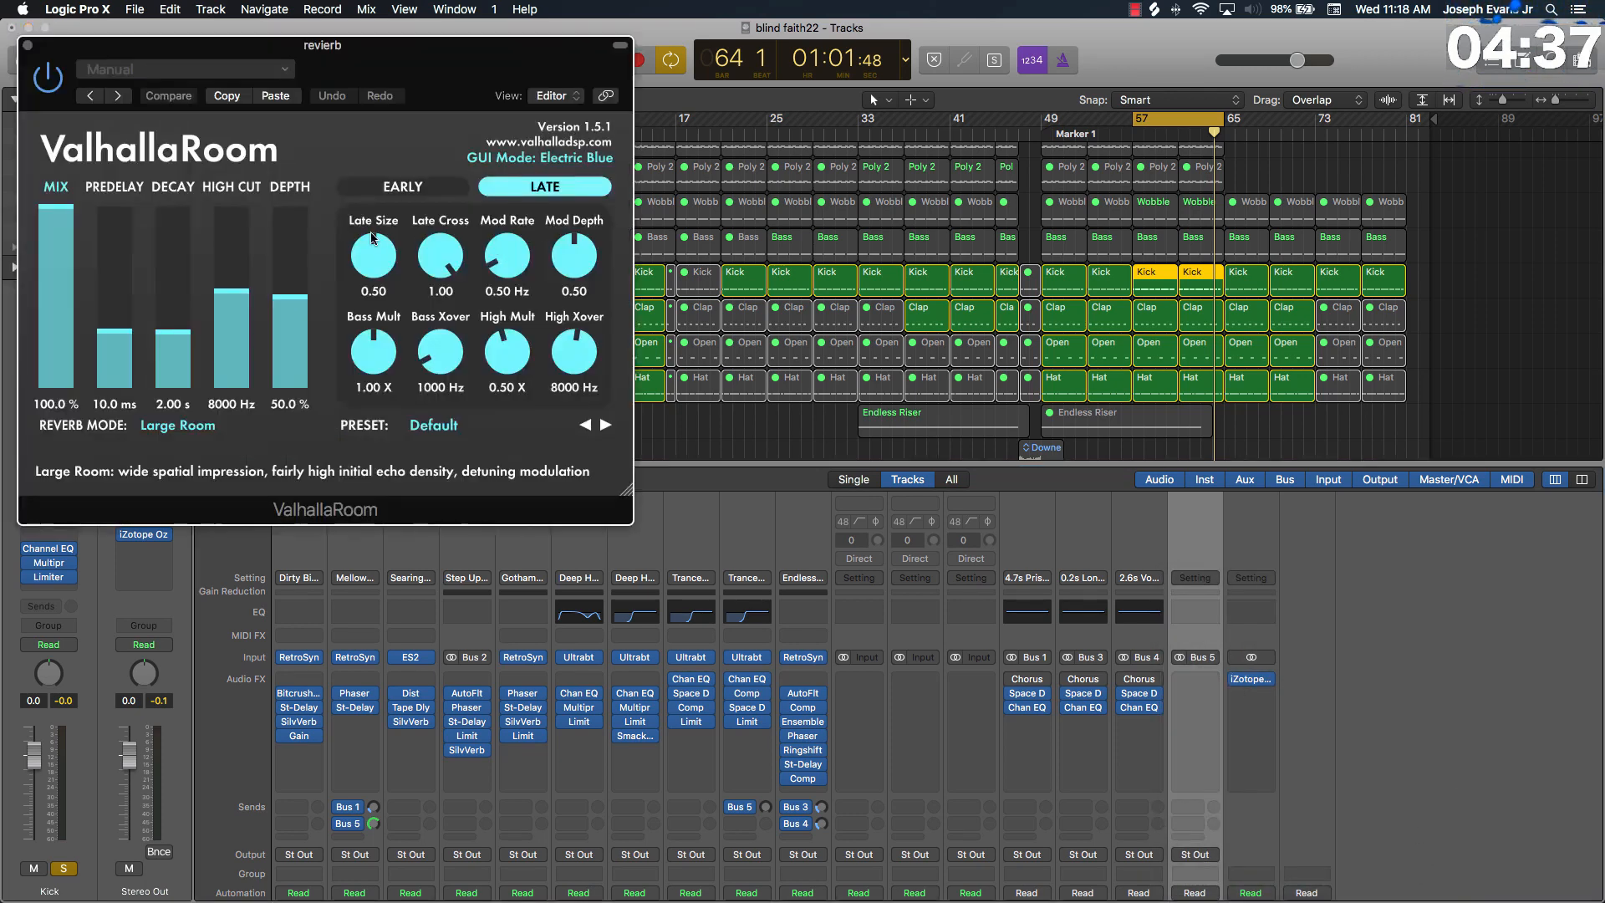
left_click_drag(55, 211, 57, 289)
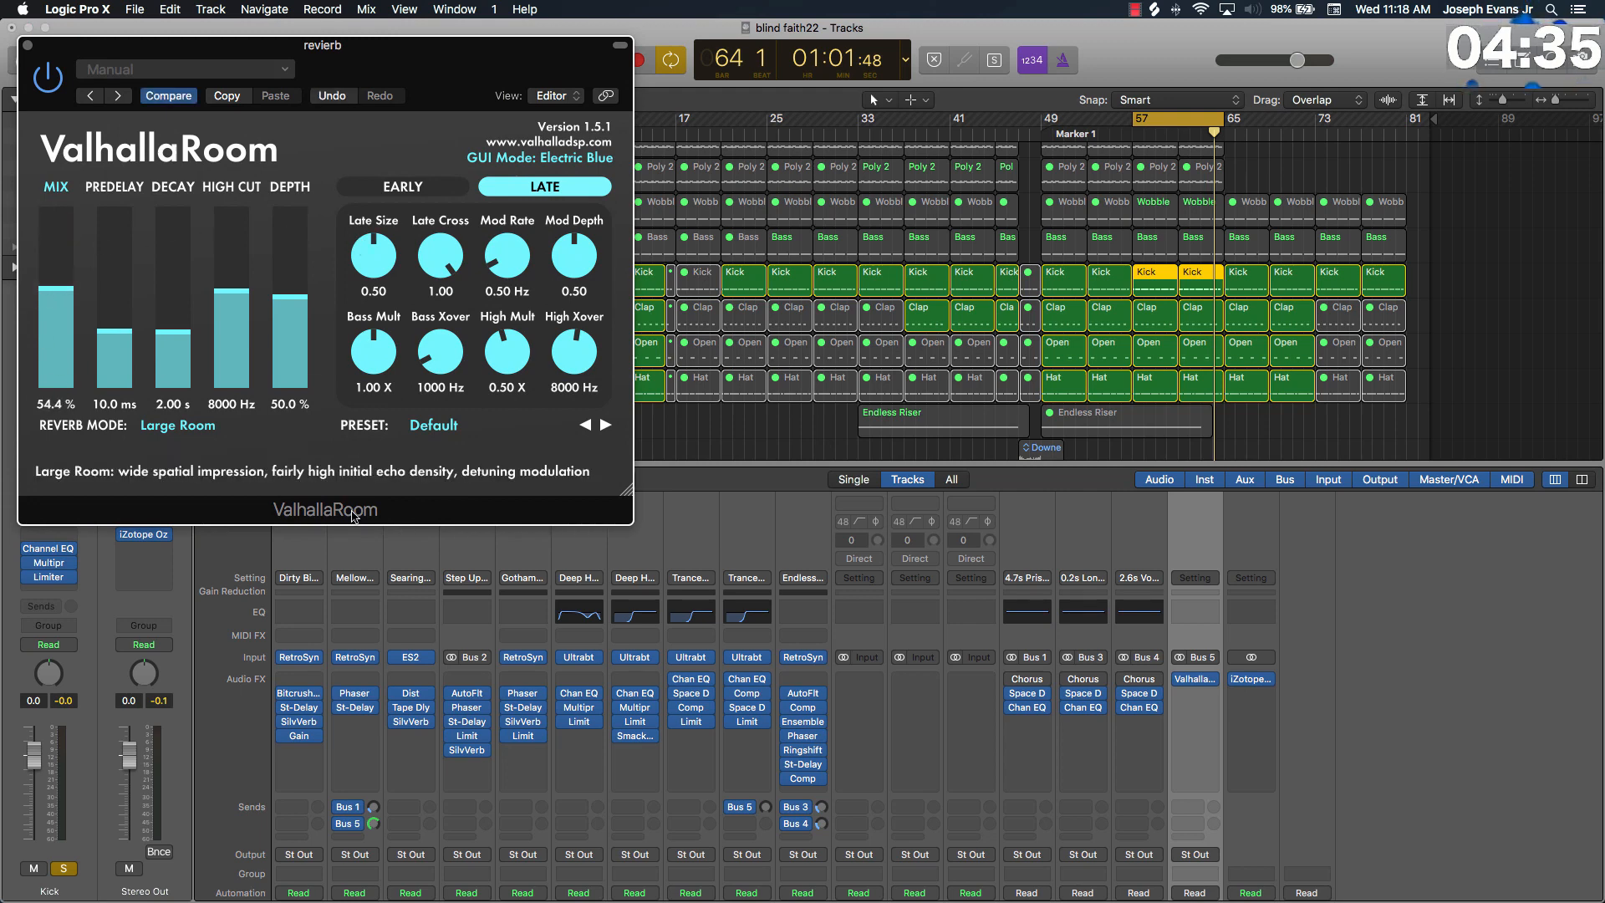
Step: Raise the Hat channel's Bus 5 send level and play the cycled section
scroll(785, 637, "down", 5)
scroll(784, 637, "down", 2)
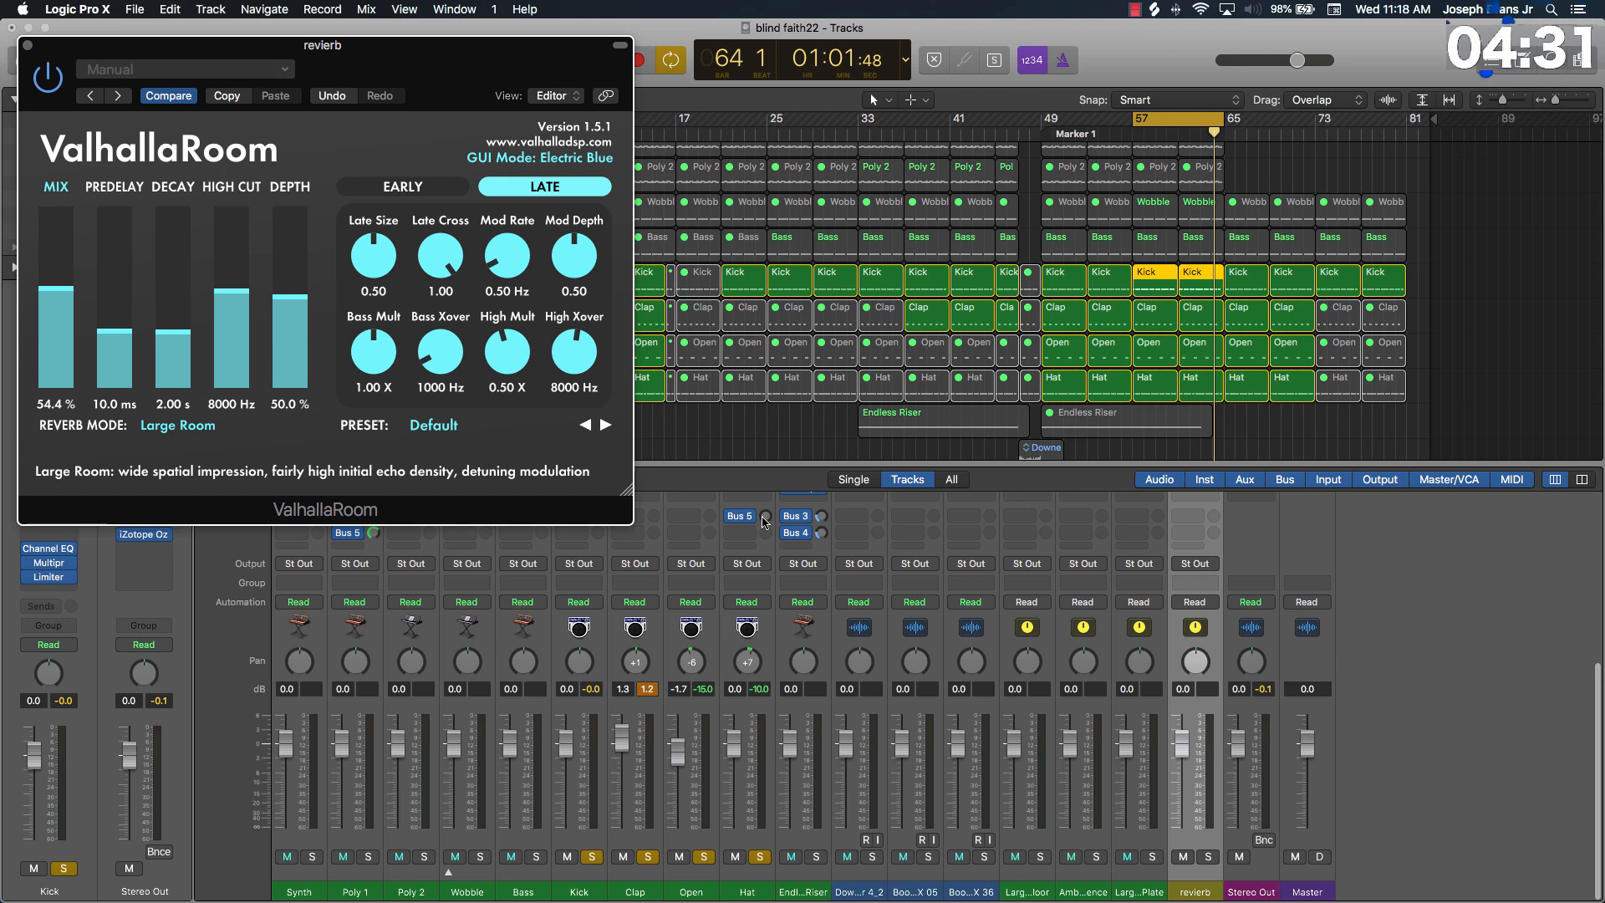
scroll(764, 525, "up", 1)
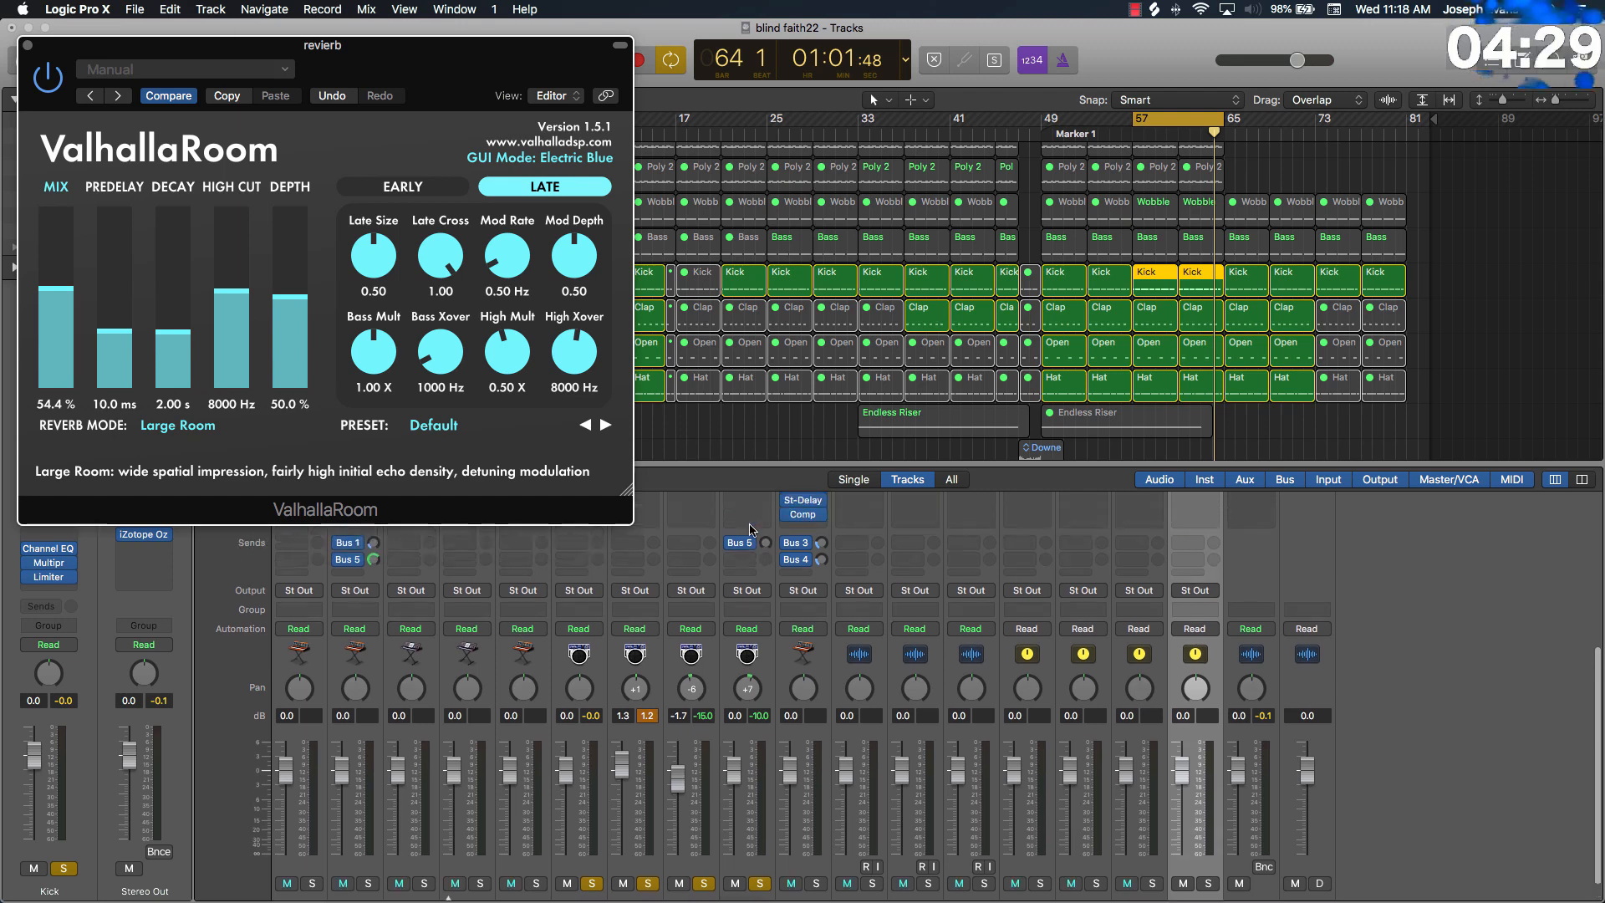
left_click_drag(765, 549, 766, 508)
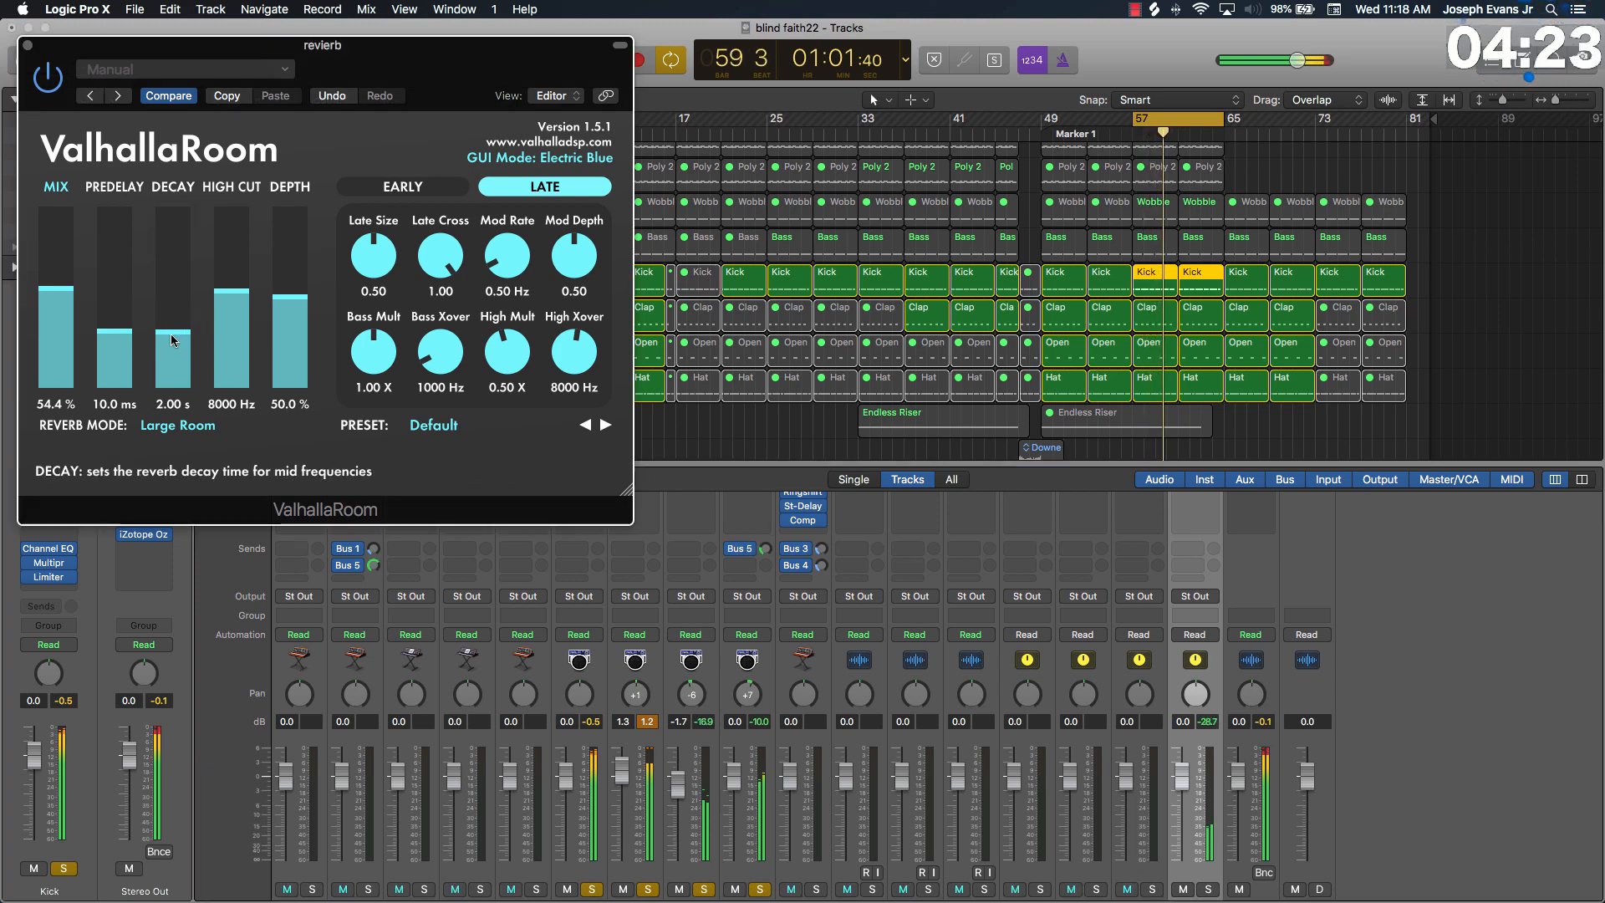
Step: Set ValhallaRoom's decay to 1.63 s, predelay to 2.4 ms and depth to 49.8 %, and close its window
left_click_drag(169, 355, 108, 355)
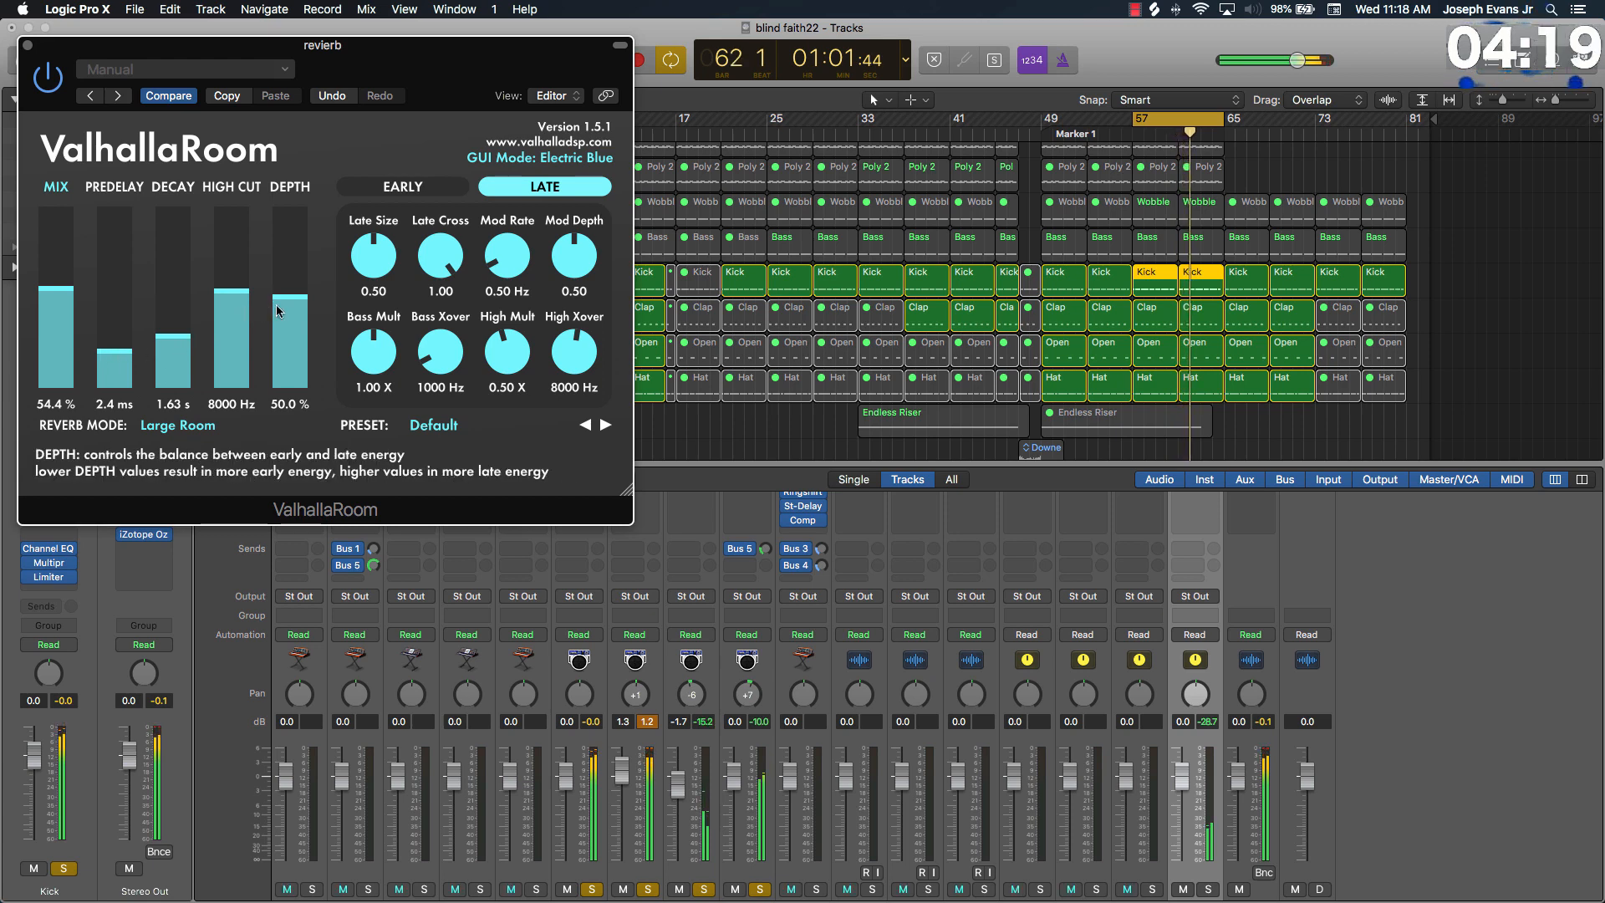
left_click_drag(289, 298, 287, 311)
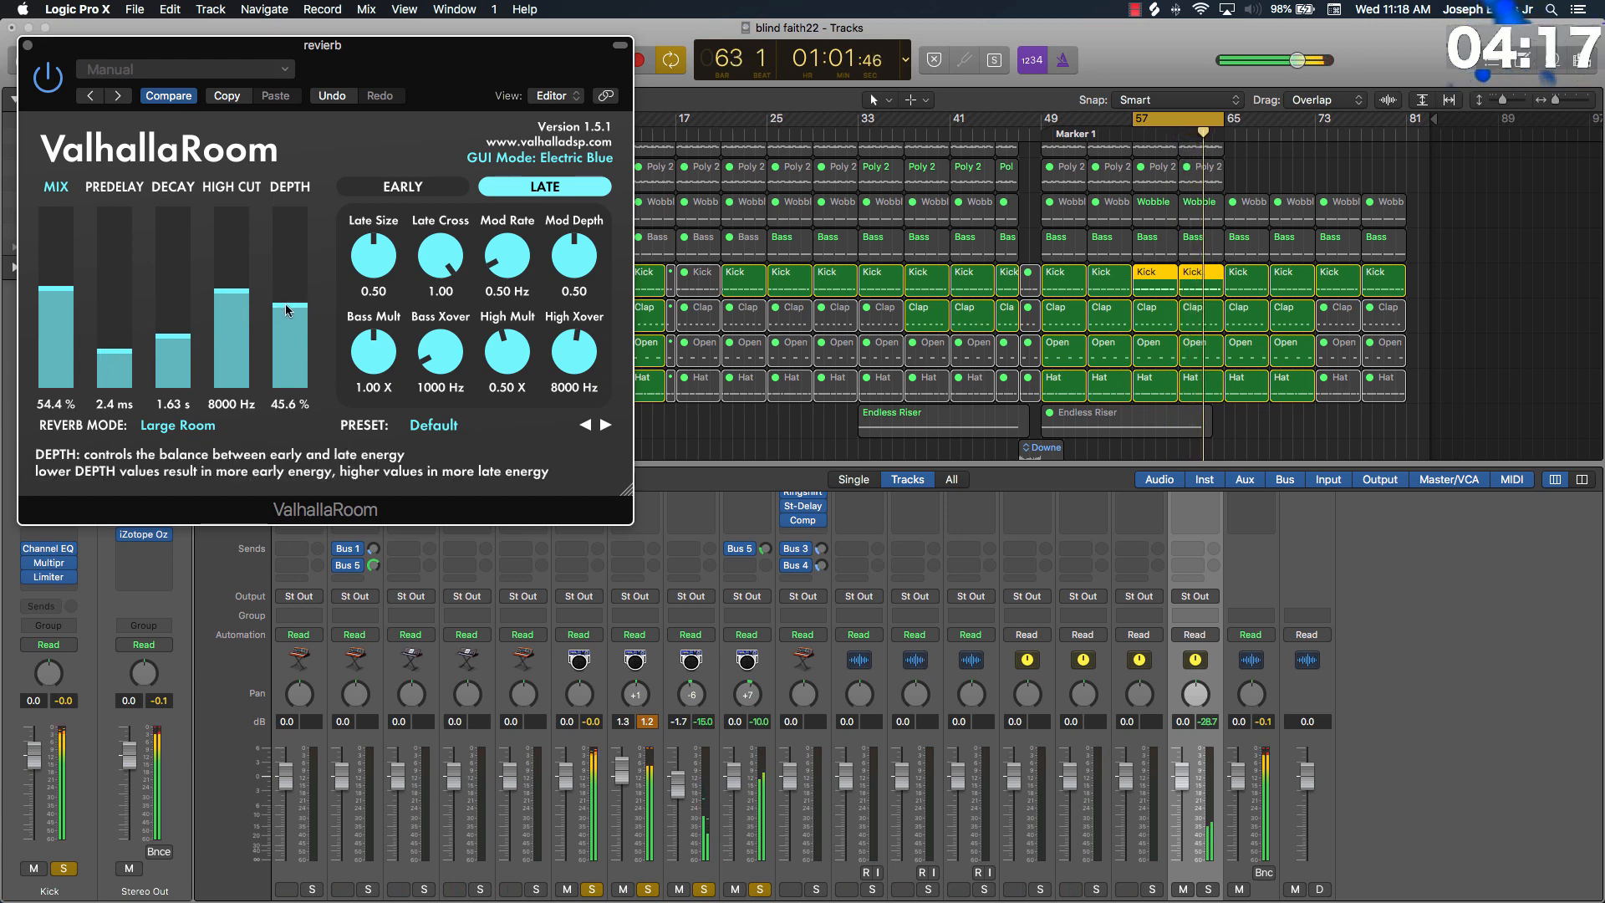
left_click_drag(287, 303, 287, 301)
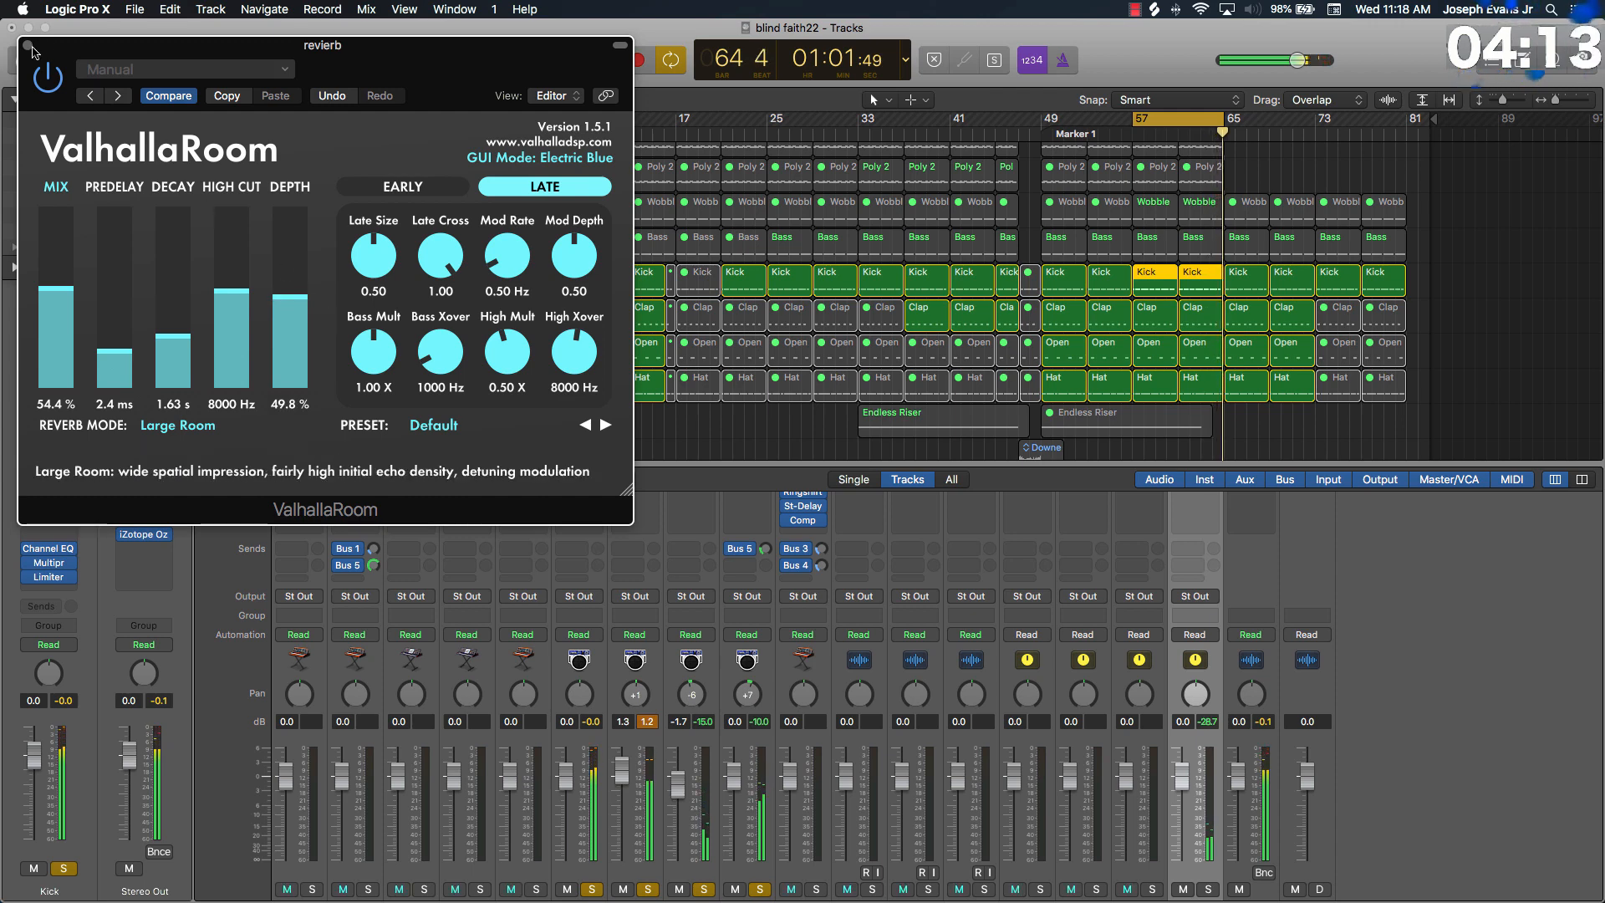
key("super+w")
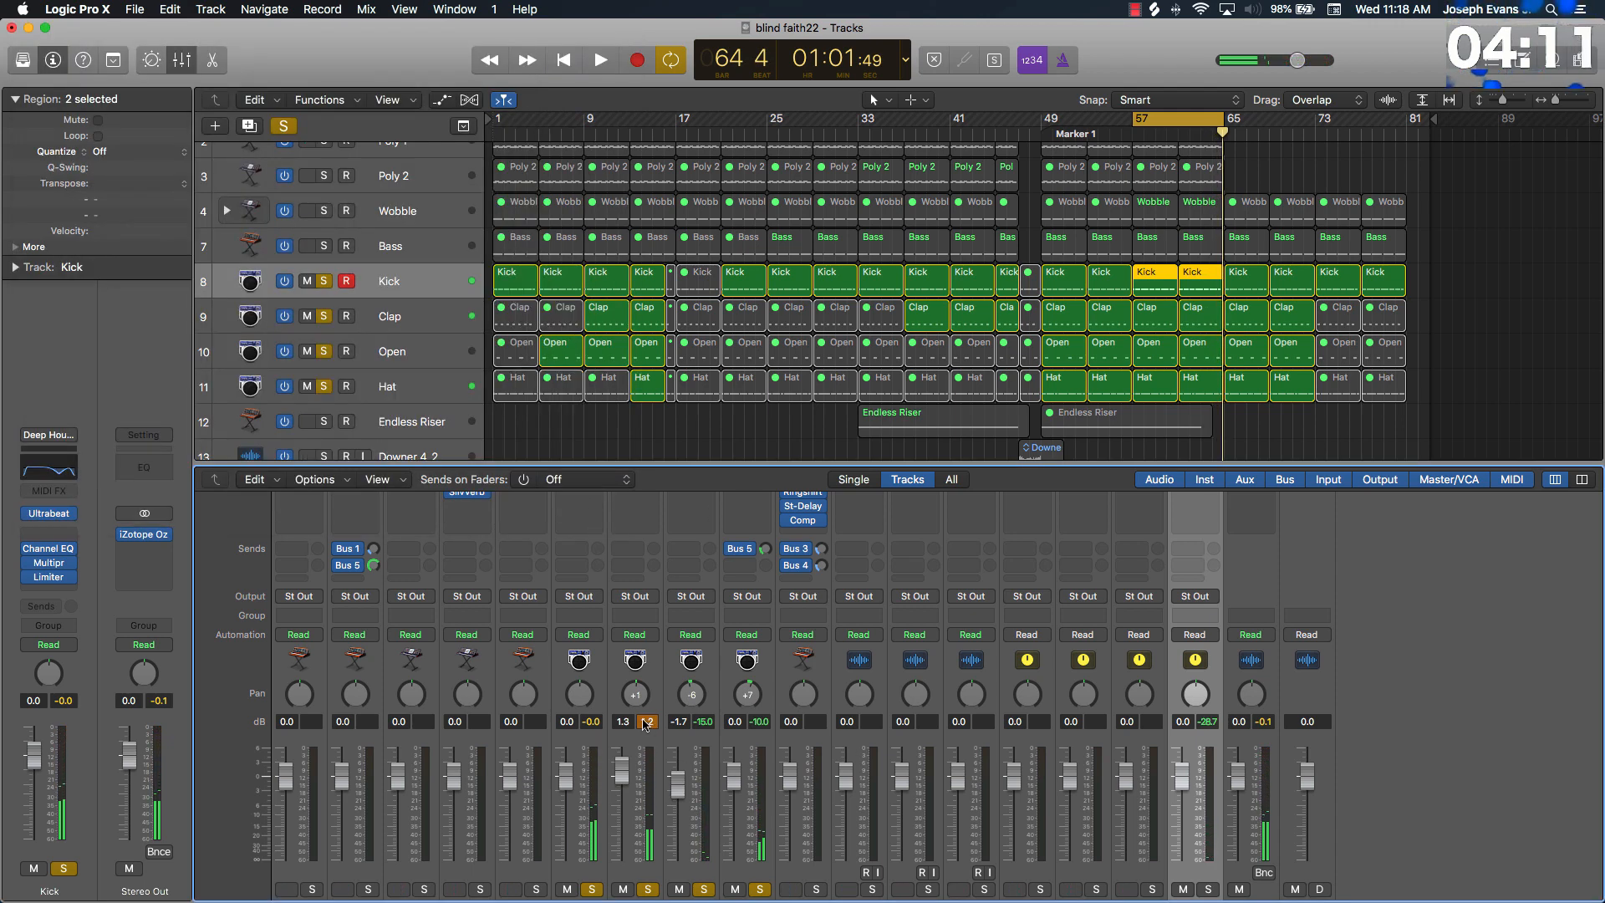
scroll(640, 747, "down", 2)
scroll(666, 627, "up", 8)
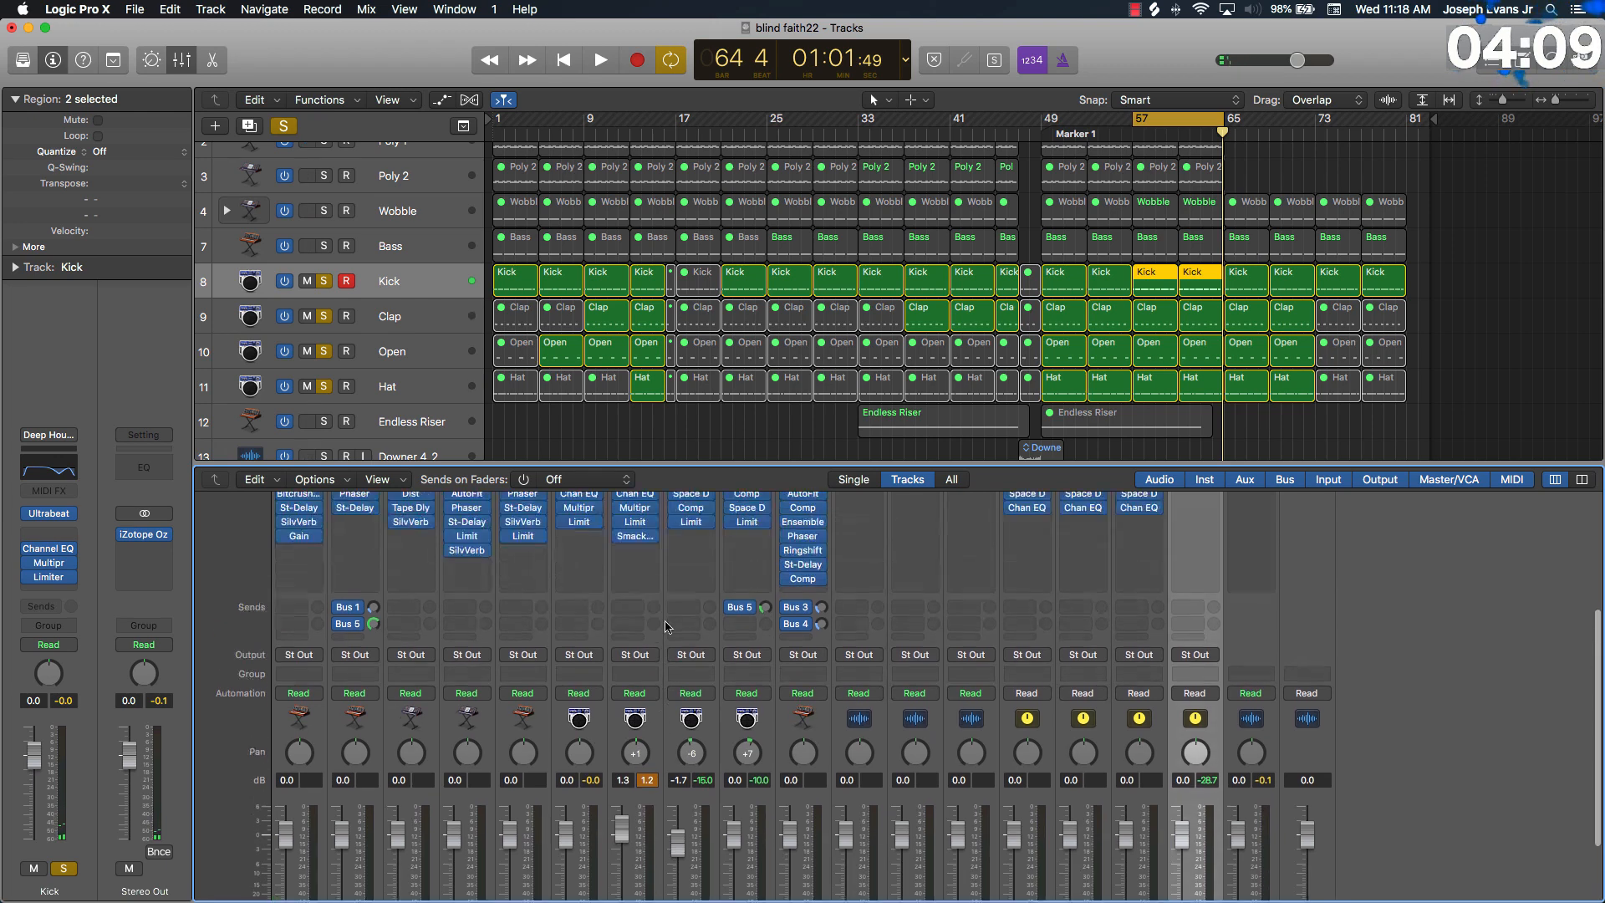
scroll(668, 634, "down", 8)
scroll(681, 648, "down", 1)
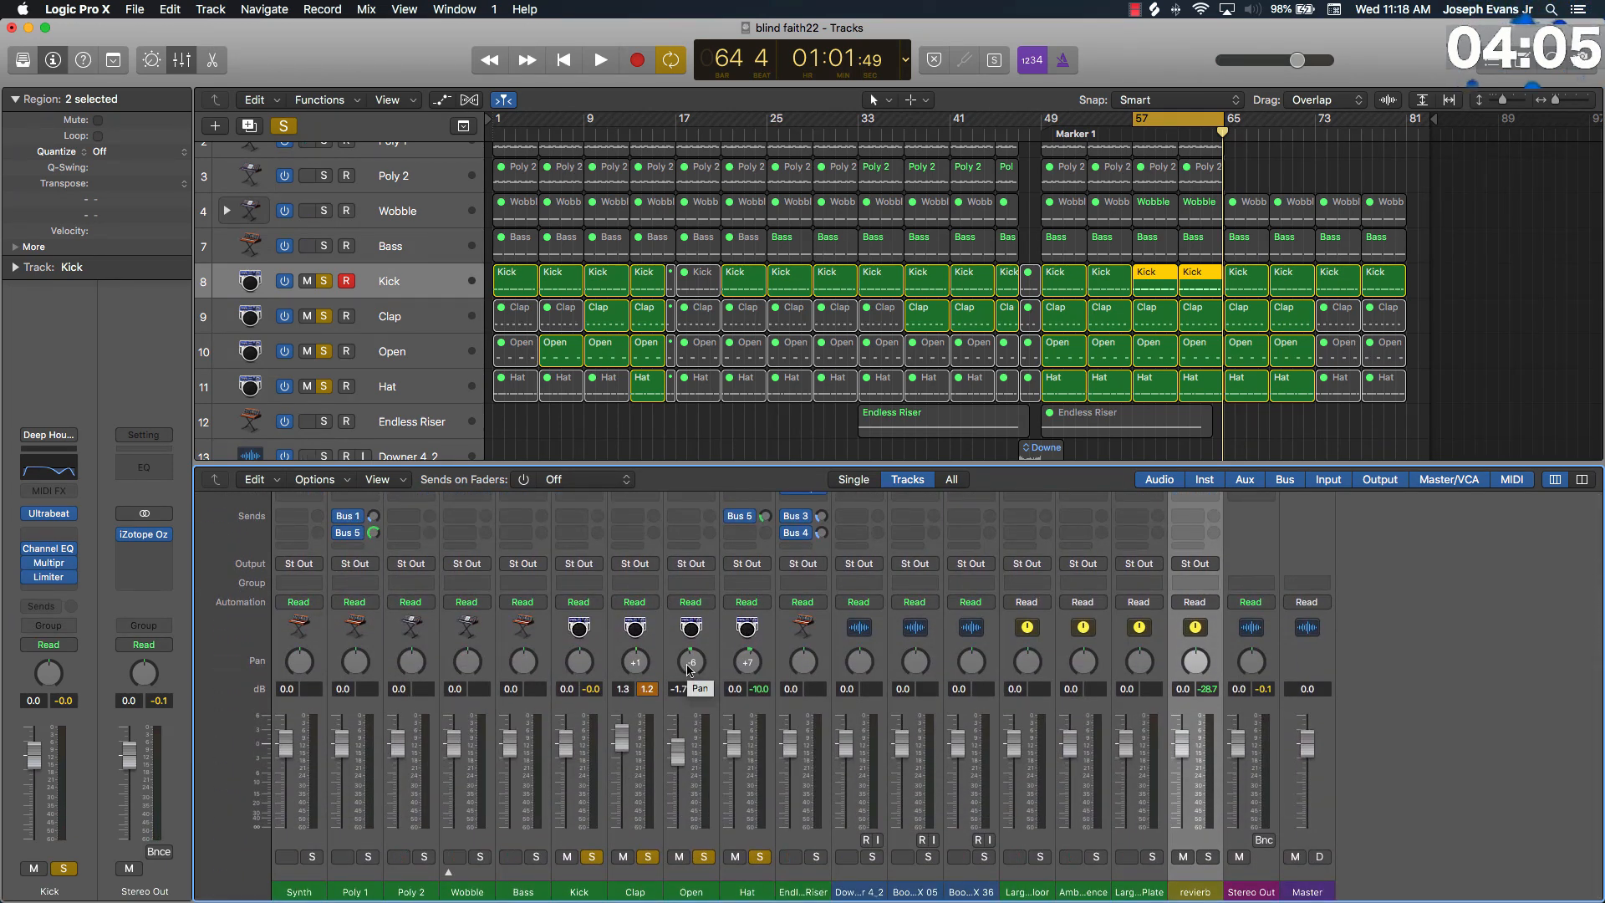
Step: Select the Bass track, solo it together with the drum tracks and start playback of the cycled section
left_click(800, 420)
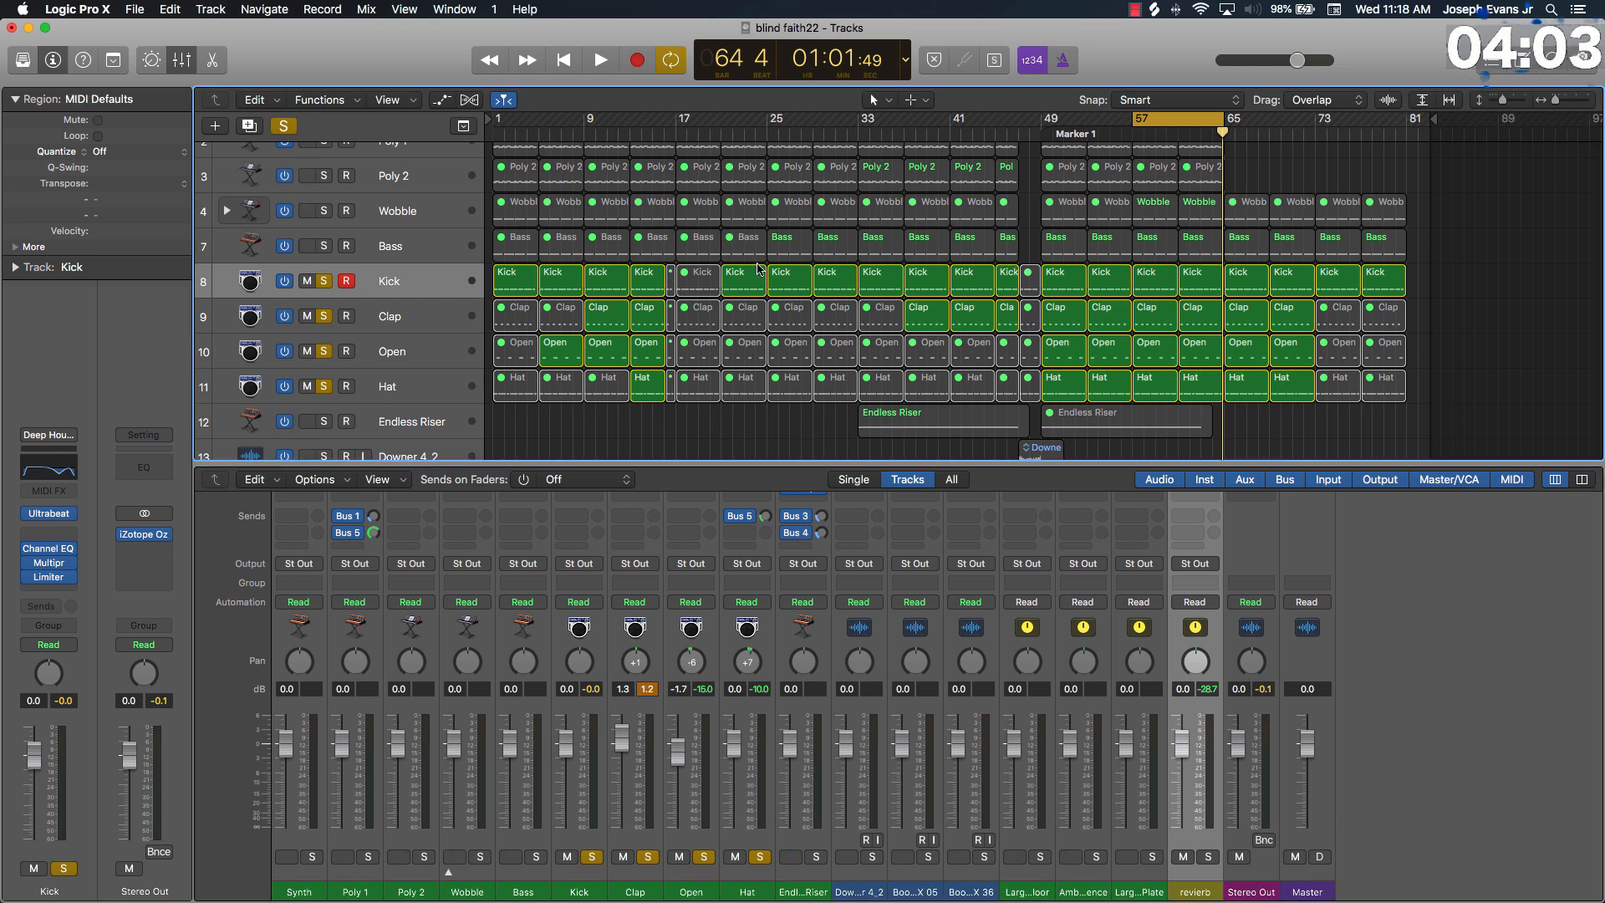
scroll(759, 268, "up", 3)
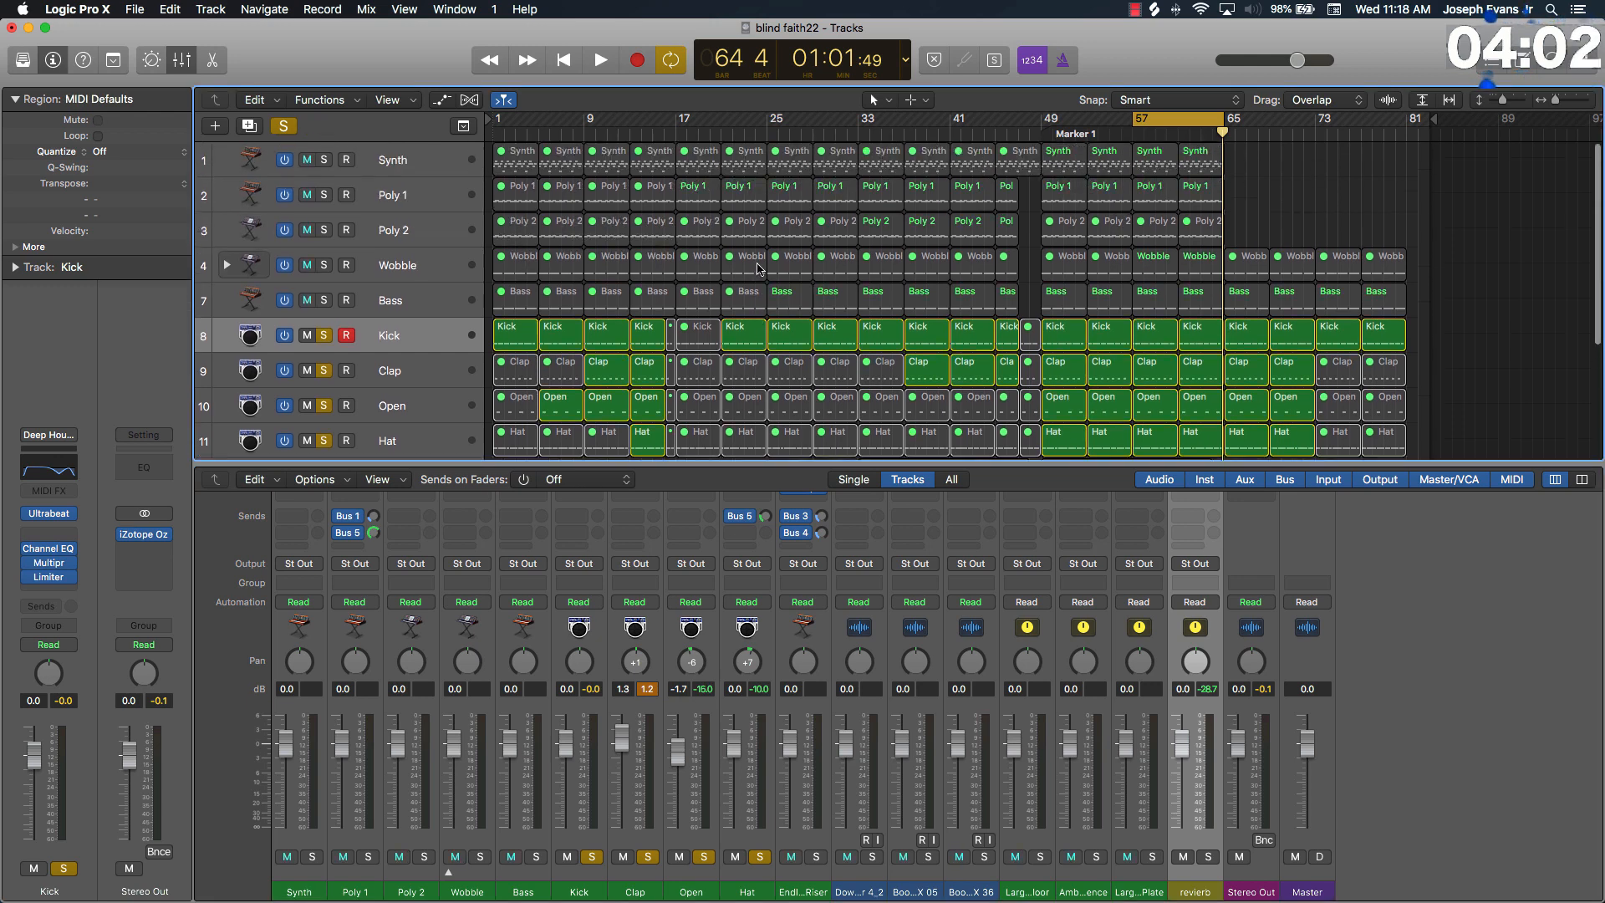
left_click(373, 310)
left_click(324, 301)
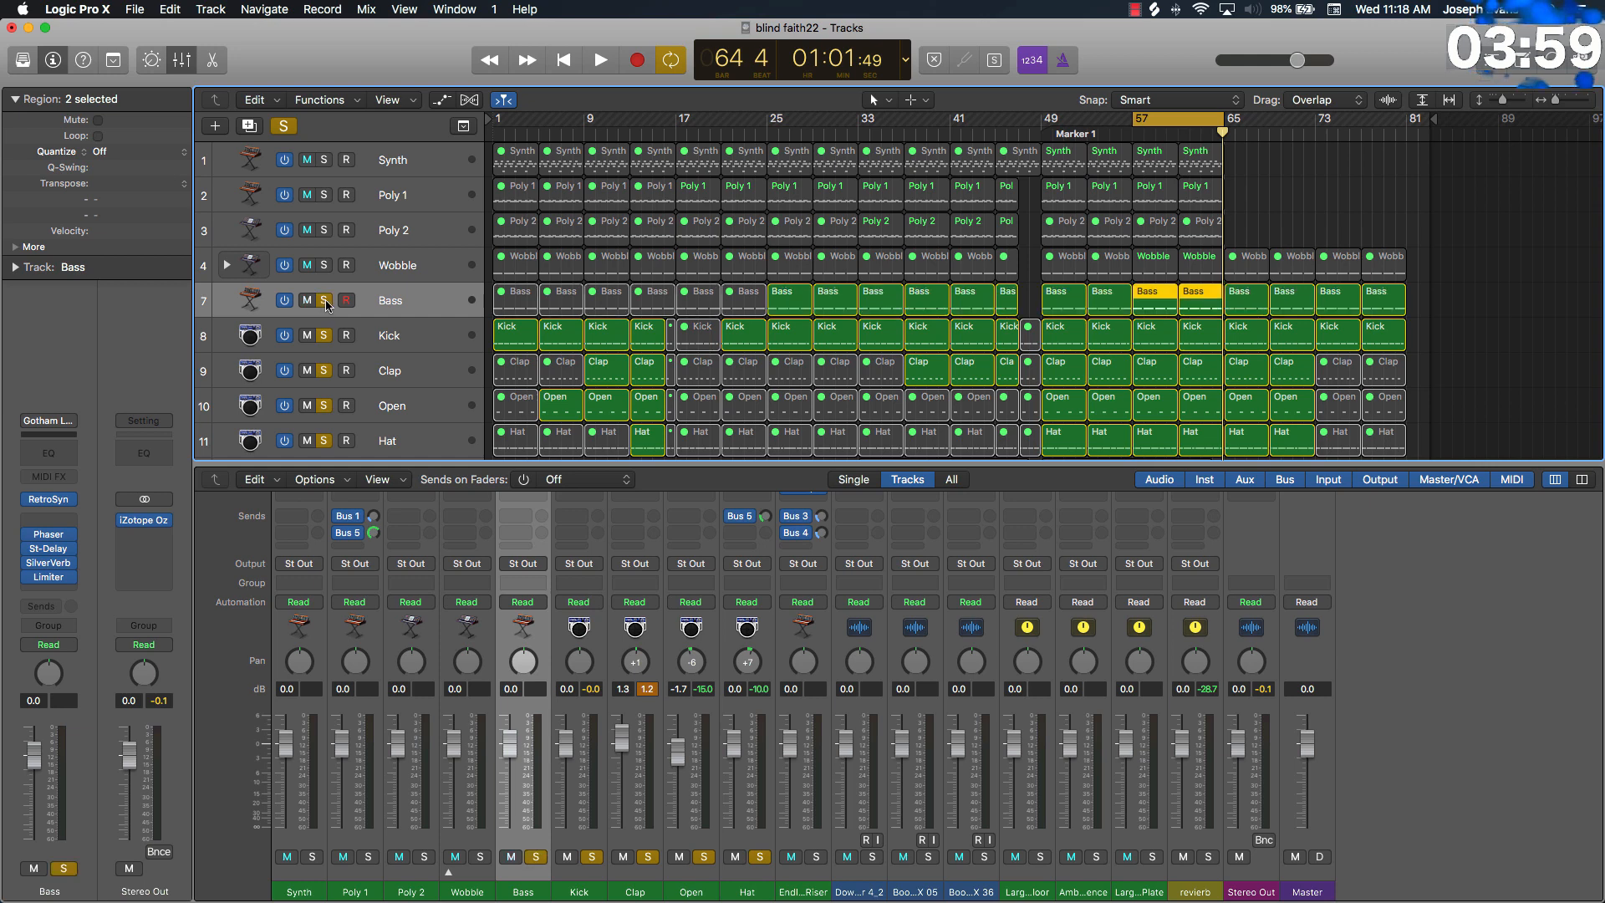
key("space")
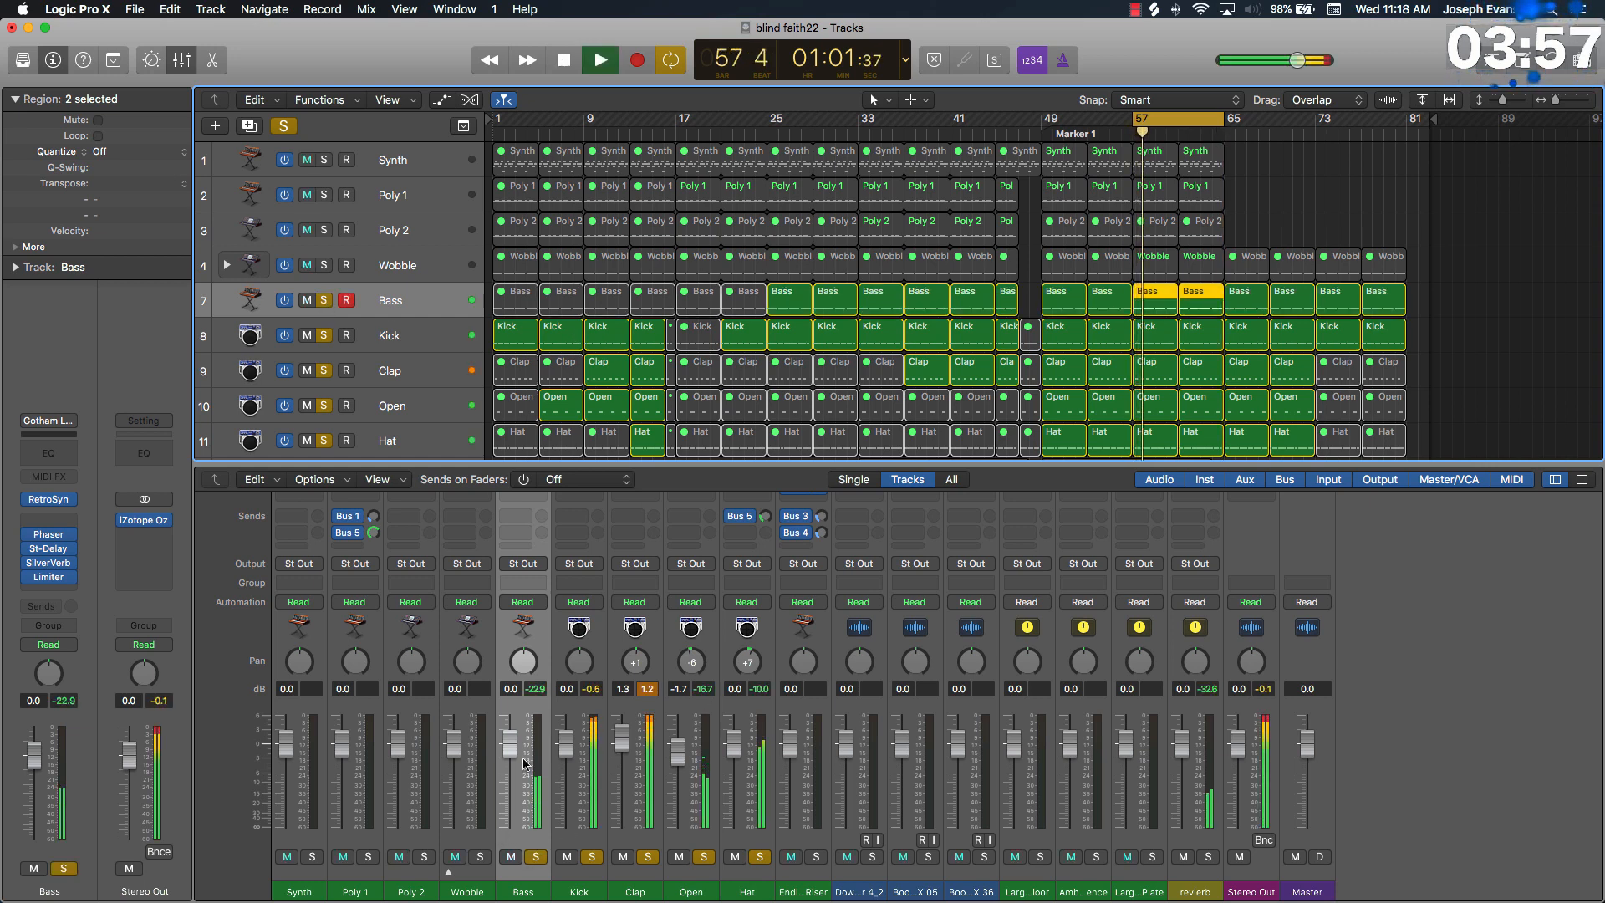
Step: Add a Channel EQ to the Bass channel and boost its 100 Hz band by 3.0 dB at 80 Hz
scroll(514, 752, "up", 10)
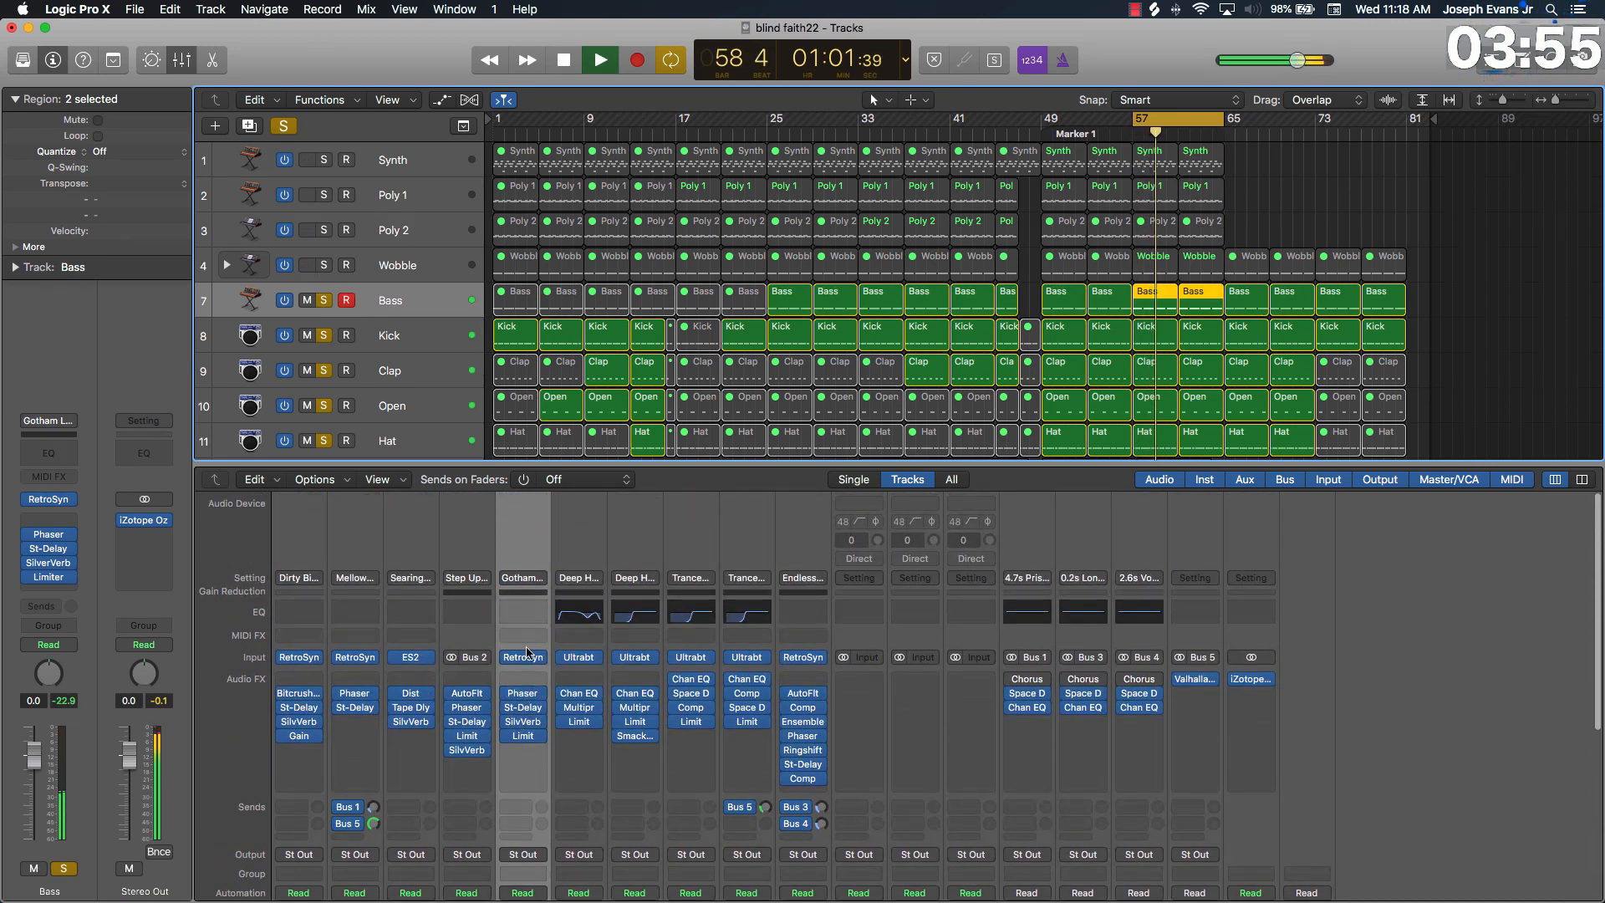
left_click(519, 608)
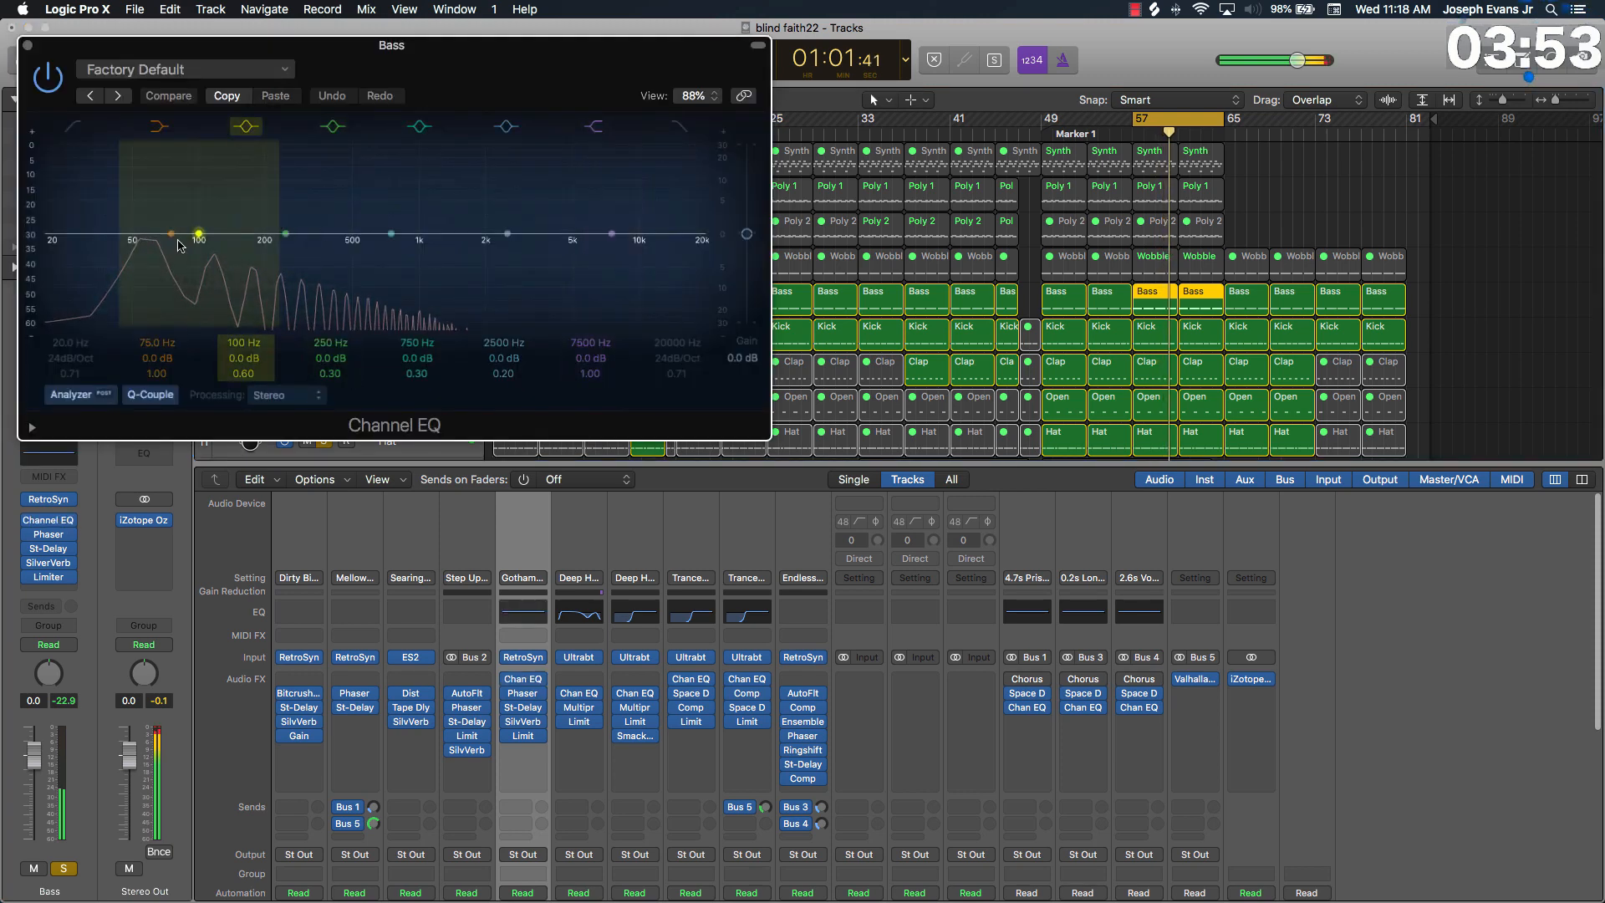
mouse_move(199, 234)
left_mouse_down()
mouse_move(134, 227)
mouse_move(251, 214)
mouse_move(188, 199)
mouse_move(170, 204)
mouse_move(173, 227)
left_mouse_up()
Step: Enable the Bass EQ's low cut at 20 Hz, add a 48 dB/Oct high cut at about 5 kHz and close the EQ window
left_click(676, 130)
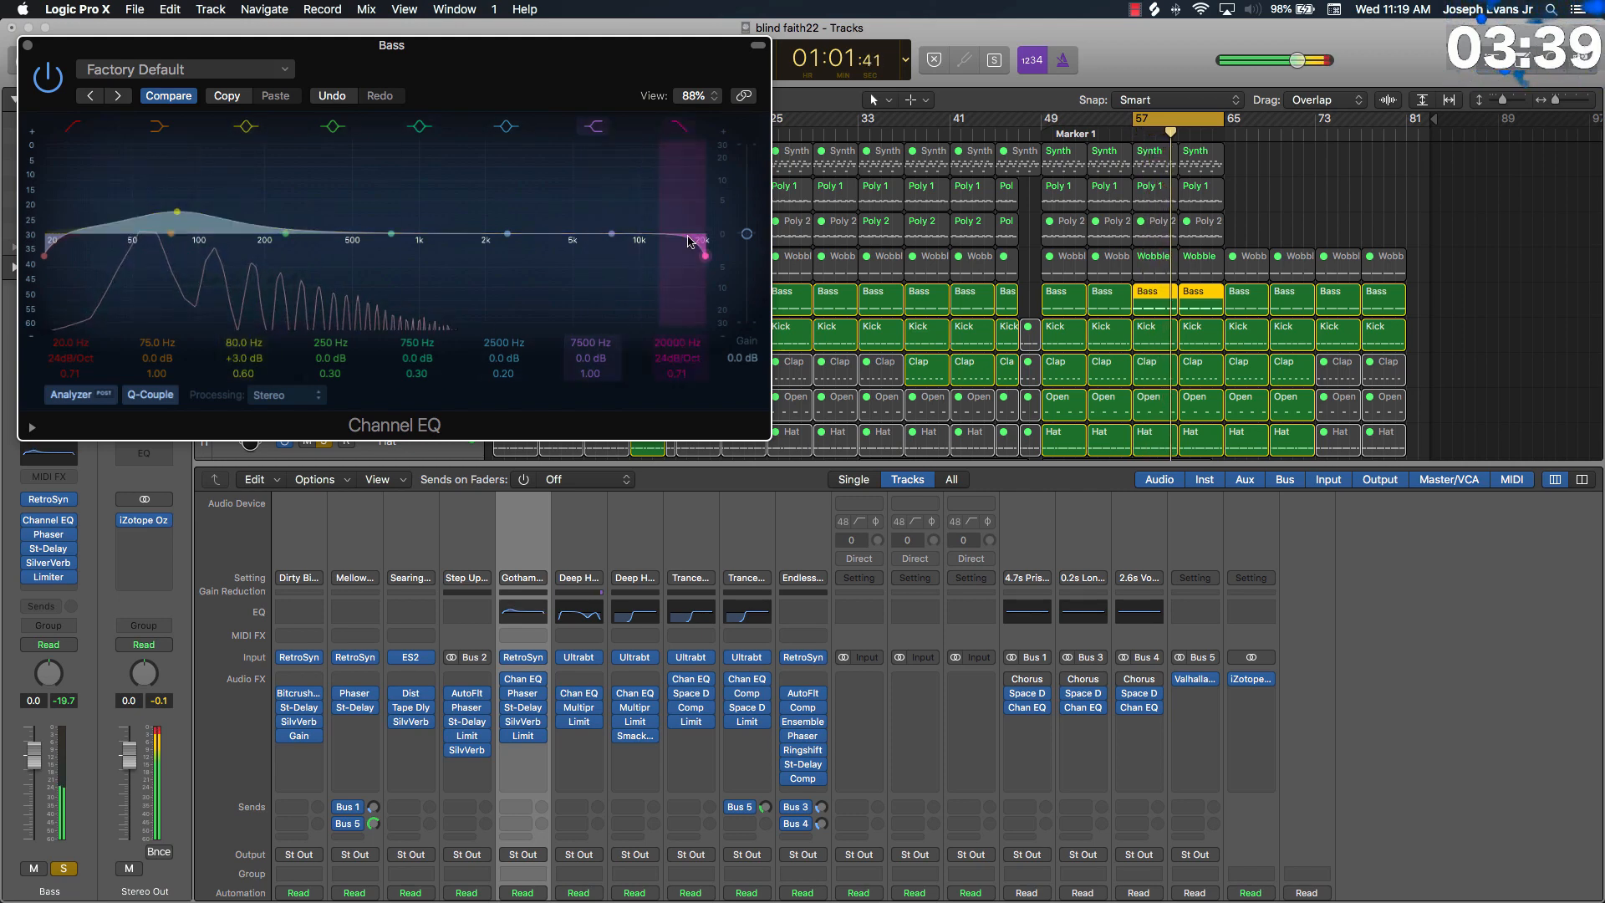
mouse_move(676, 345)
left_mouse_down()
mouse_move(678, 391)
mouse_move(685, 345)
left_mouse_up()
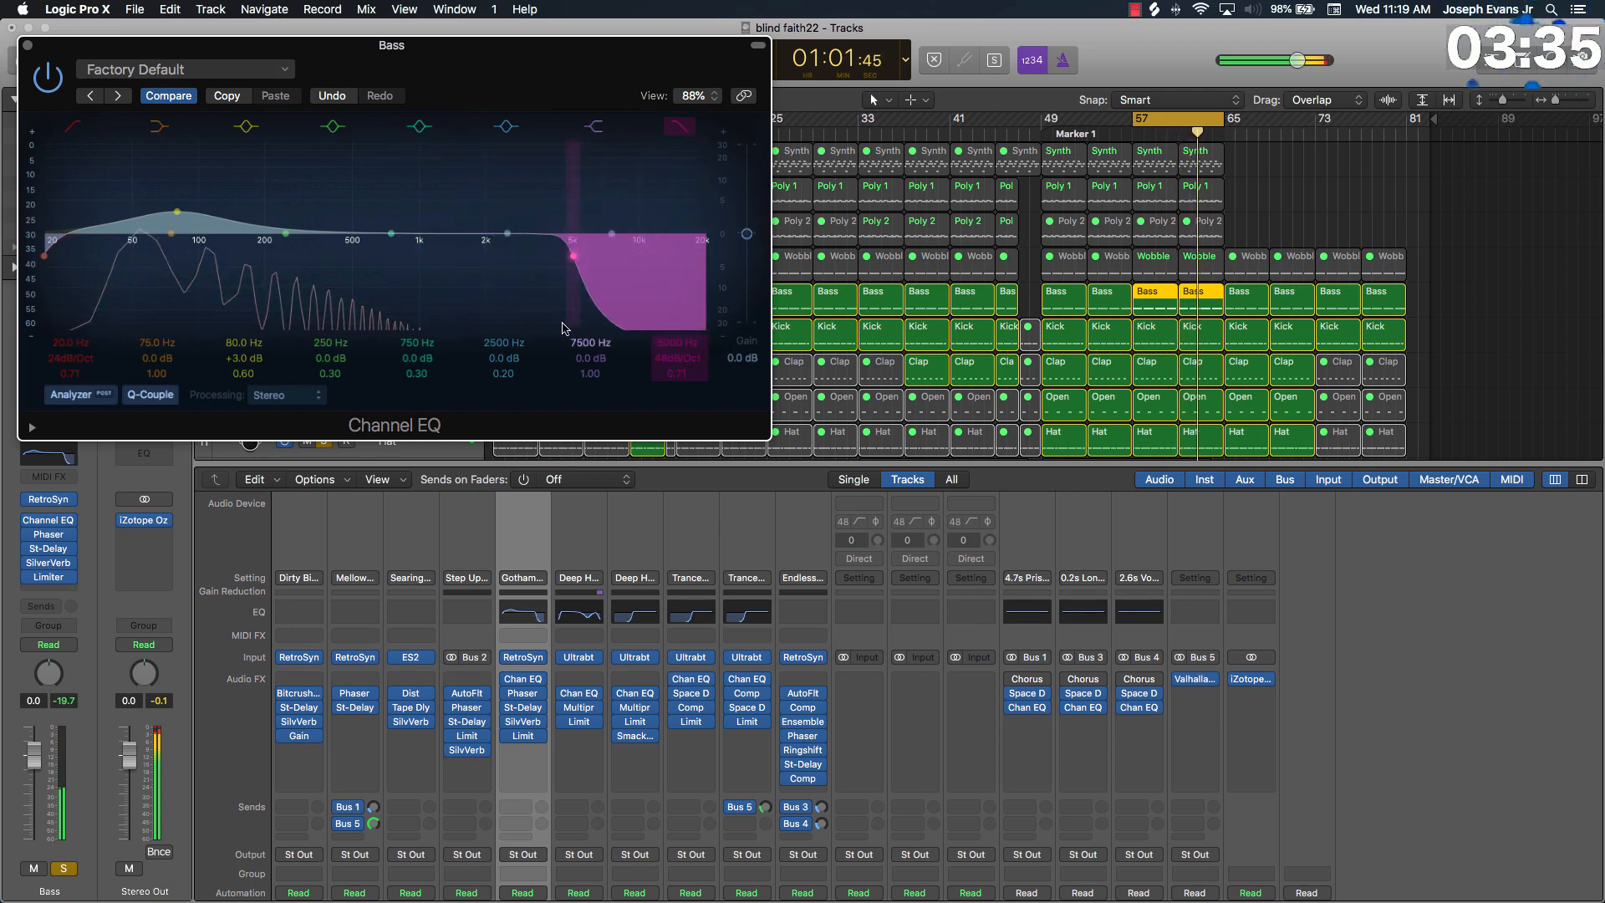
left_click(28, 46)
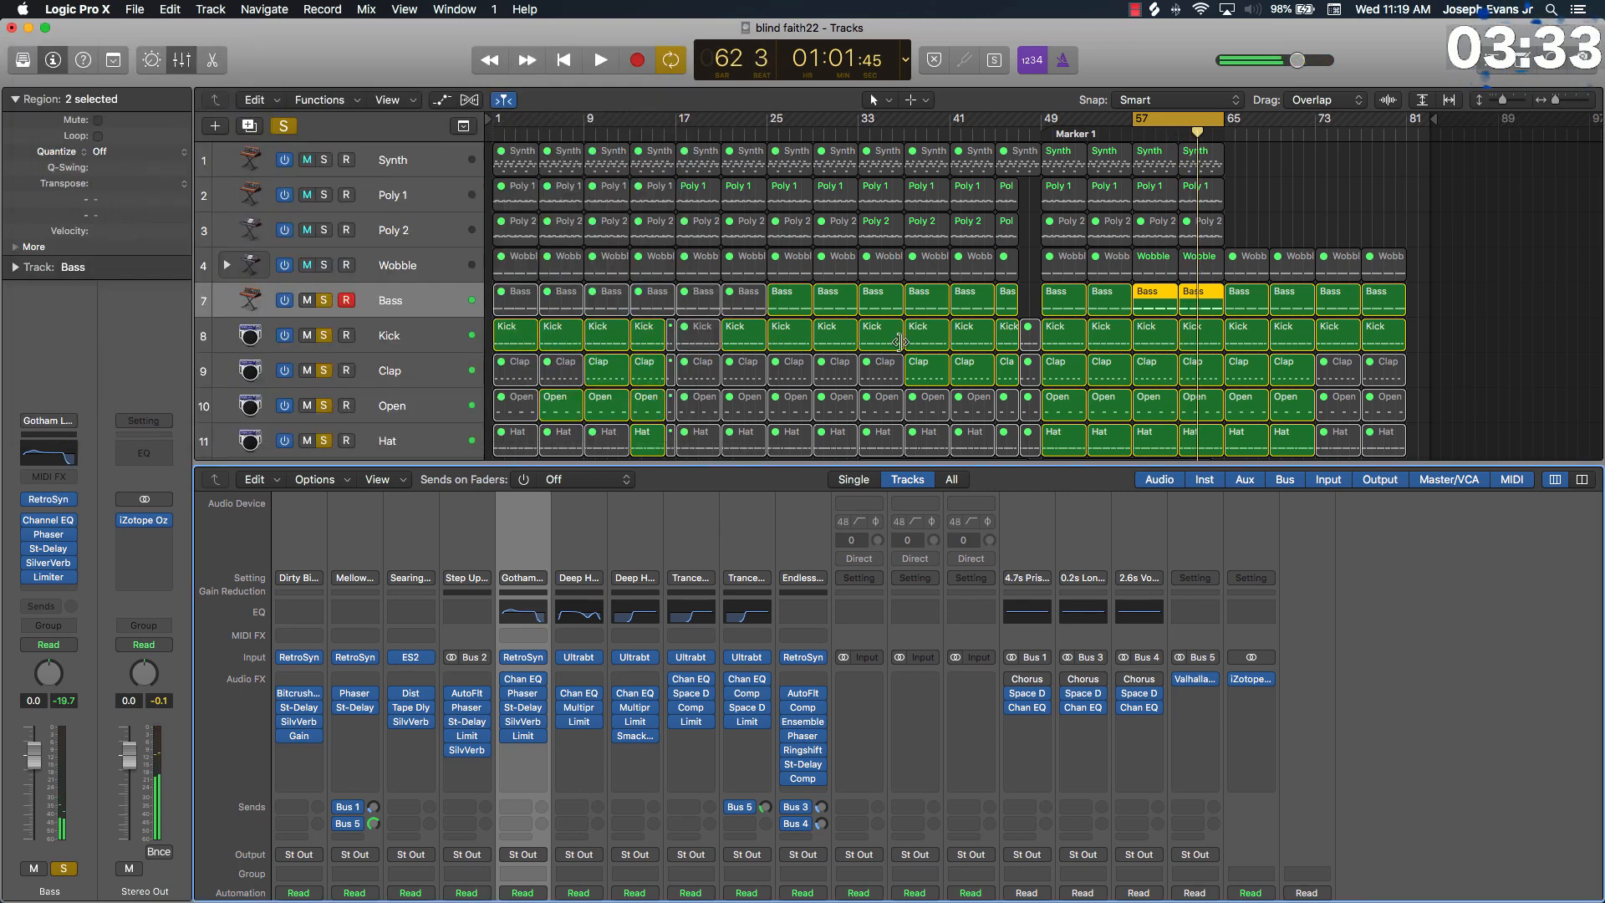
Step: Insert the Waves RBass (m) plug-in after the limiter on the Bass channel
left_click(1034, 279)
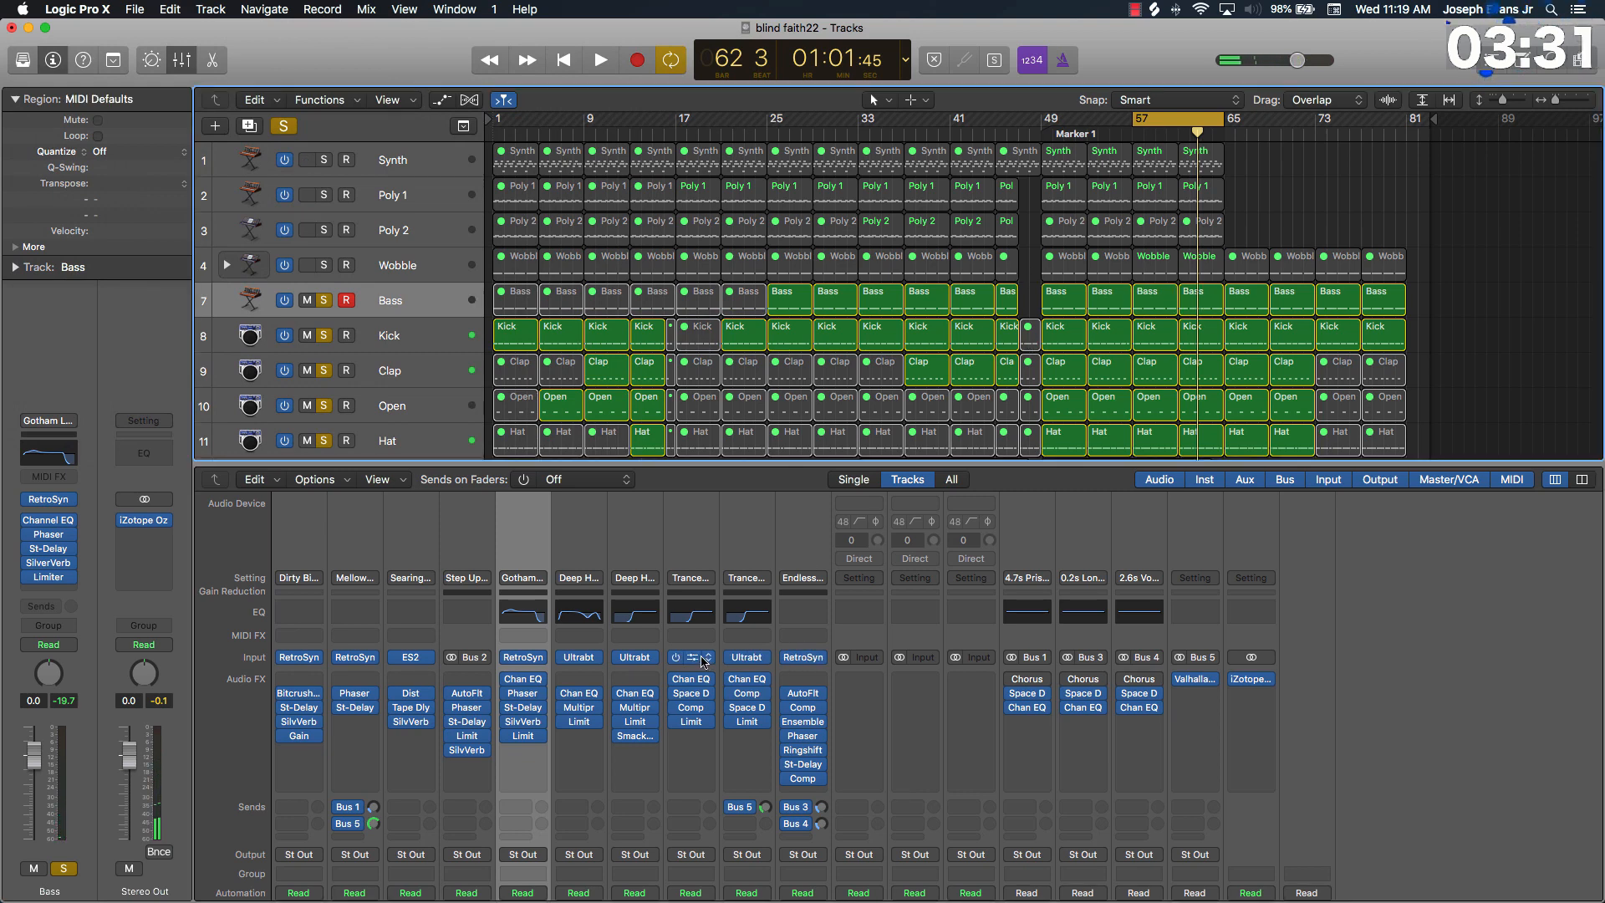
scroll(703, 660, "down", 10)
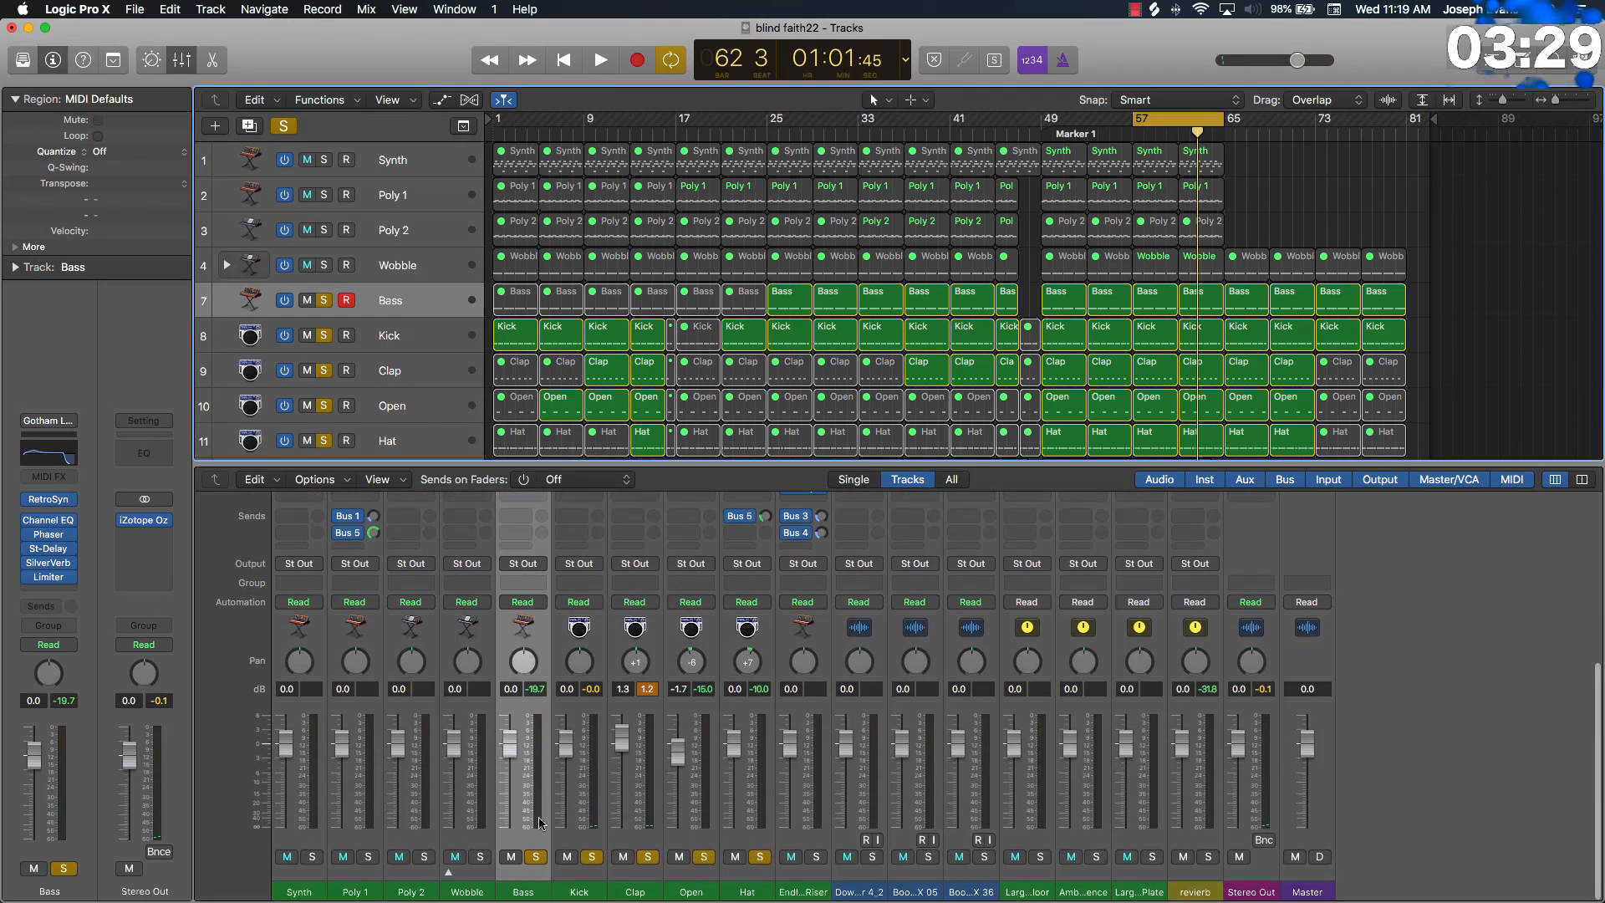
scroll(529, 633, "up", 8)
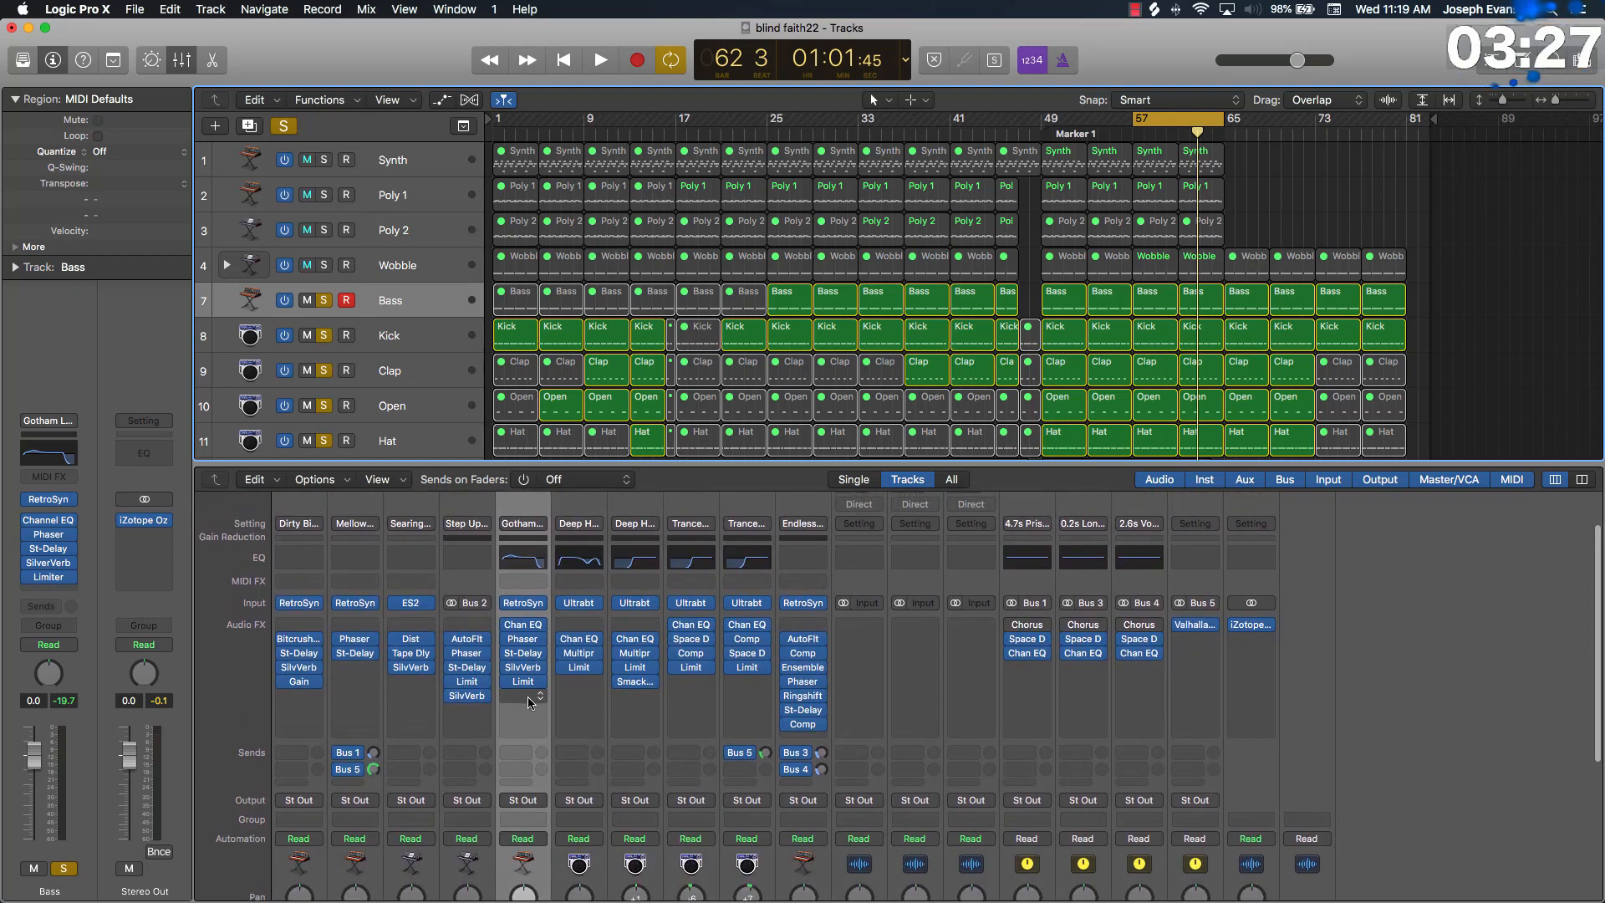
left_click(532, 698)
mouse_move(562, 884)
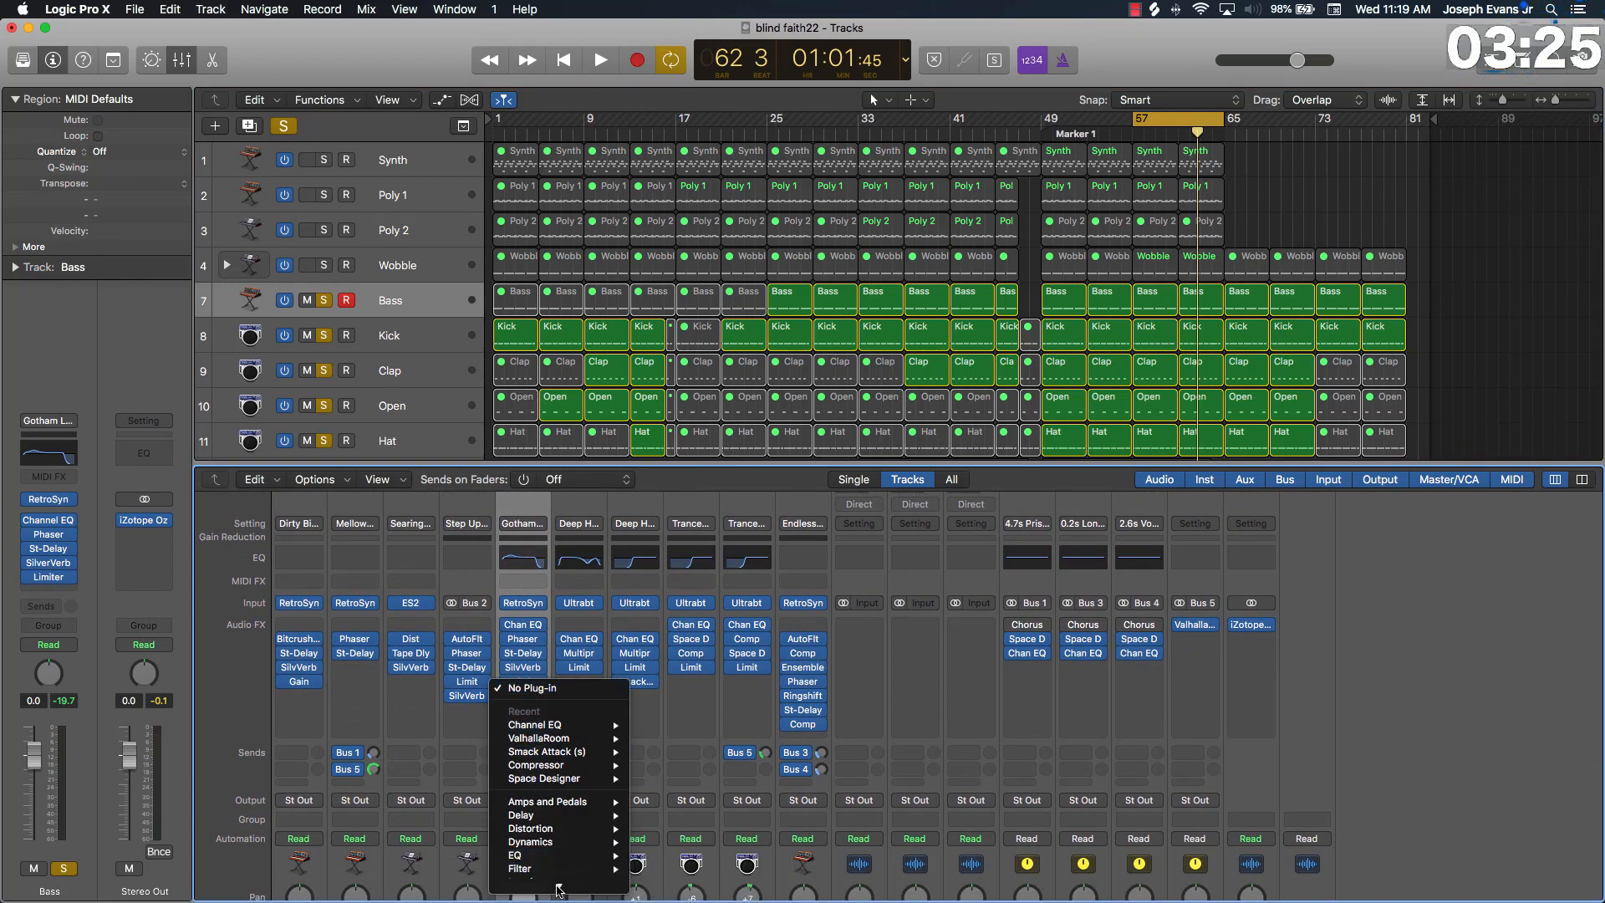
mouse_move(690, 887)
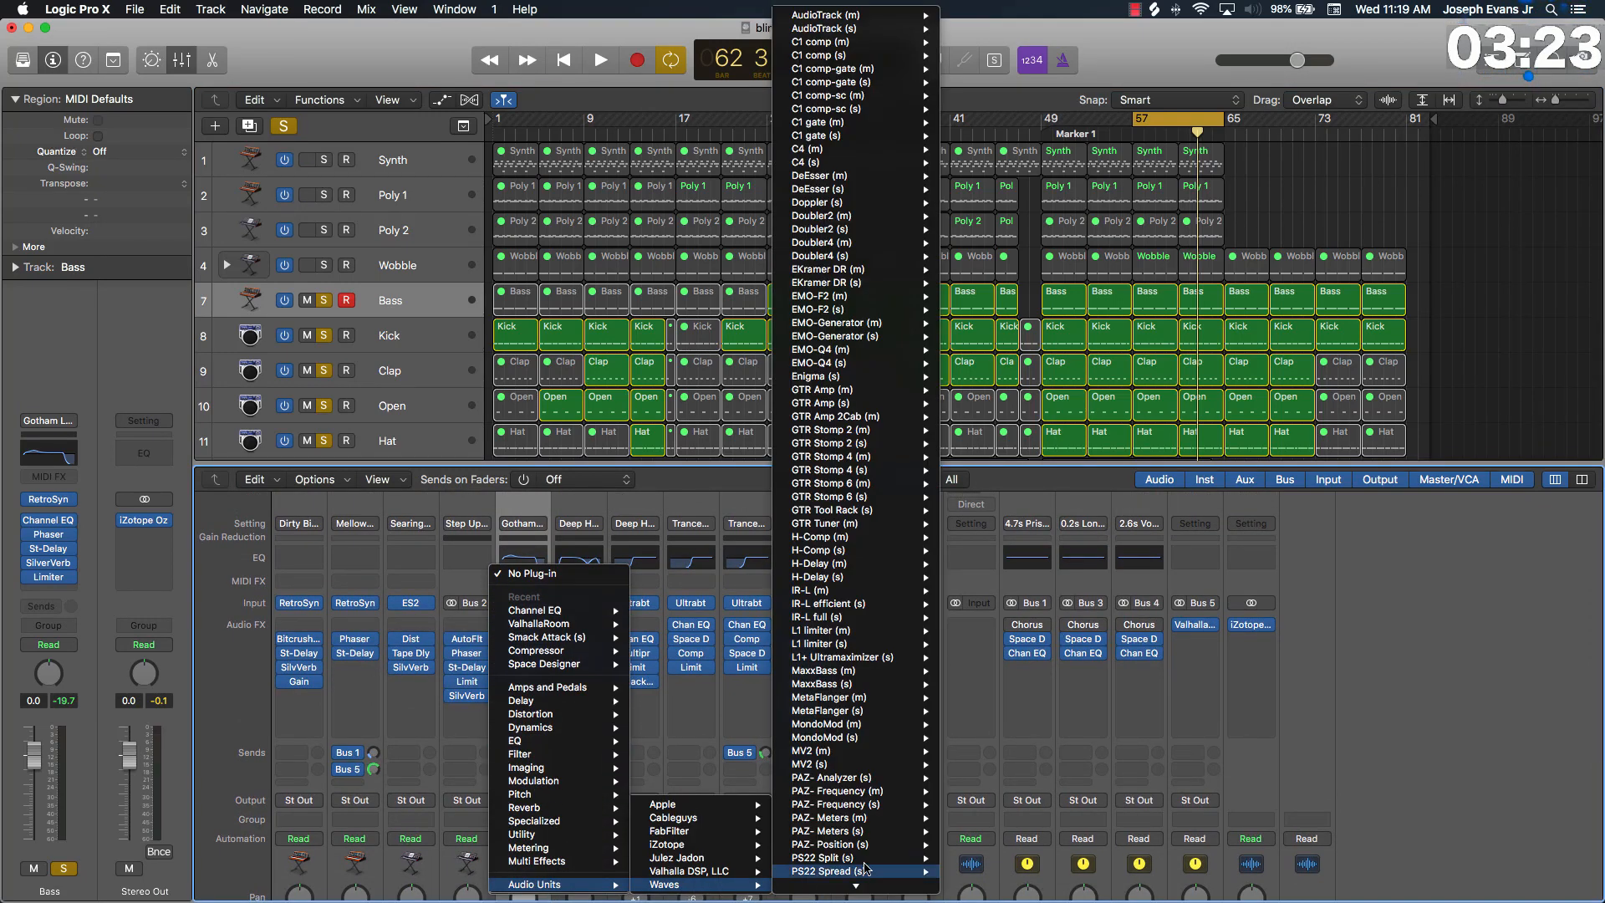
mouse_move(868, 861)
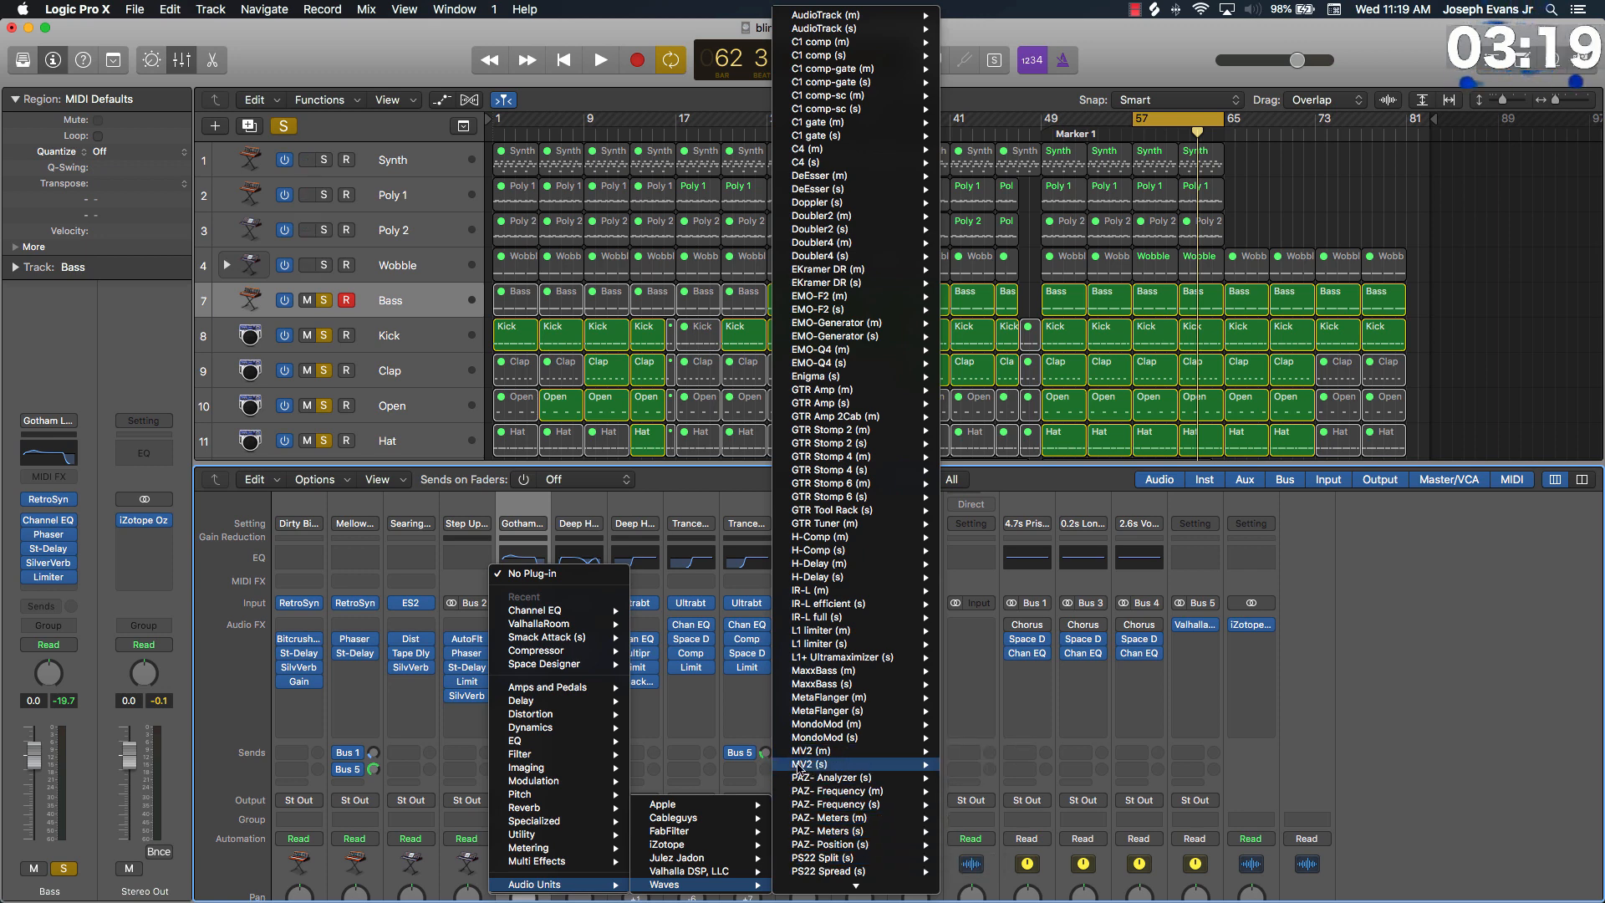
scroll(806, 769, "down", 10)
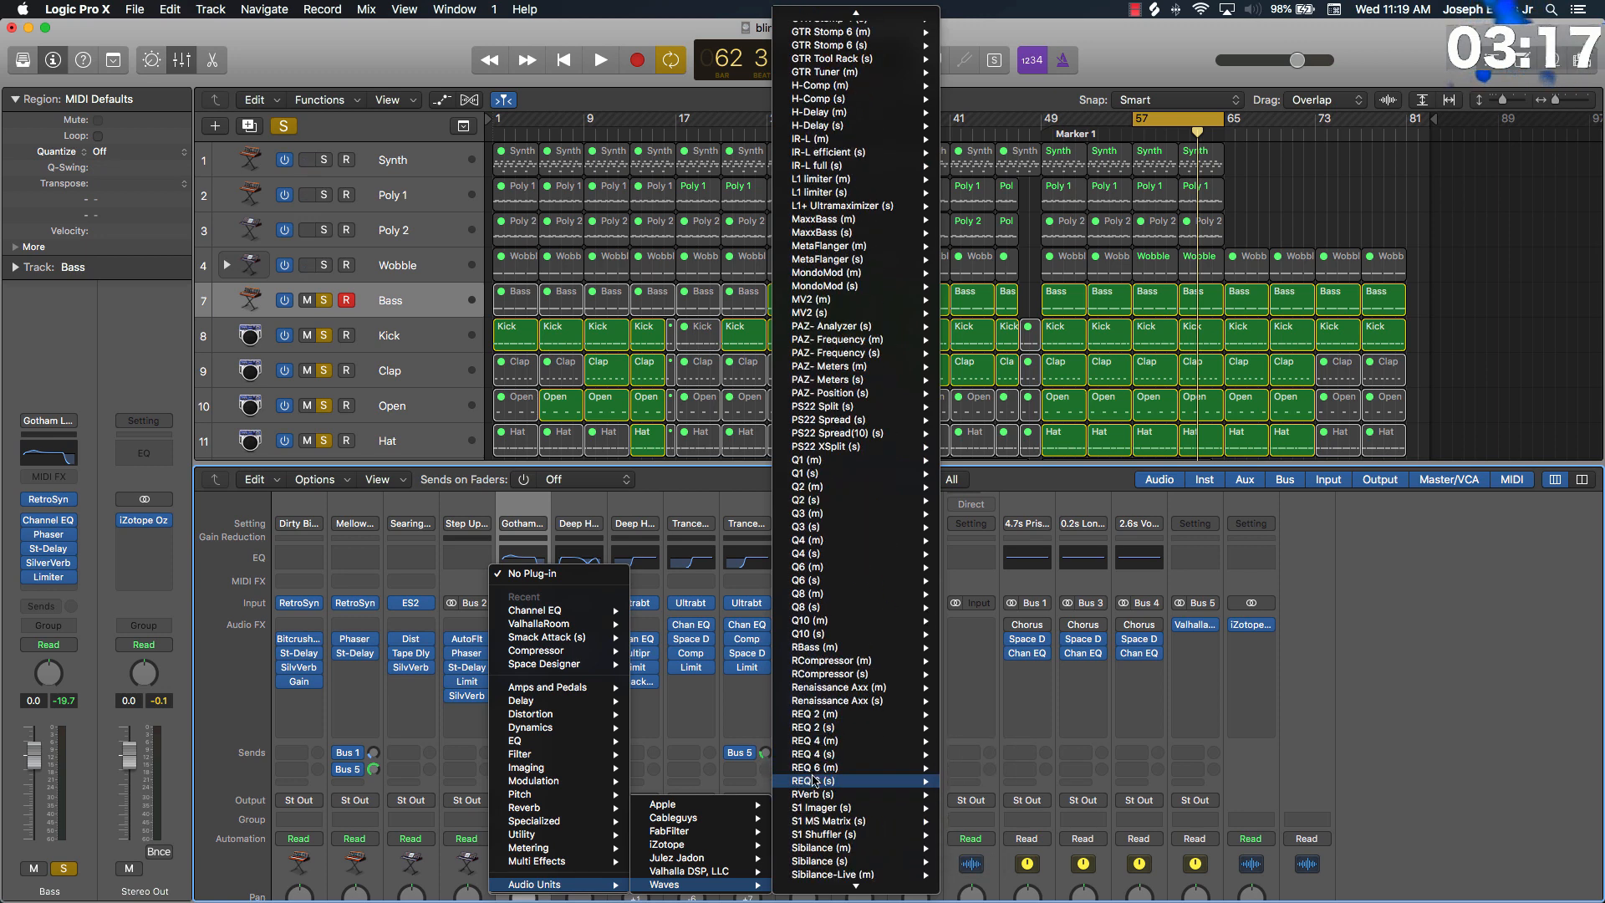
scroll(813, 780, "up", 3)
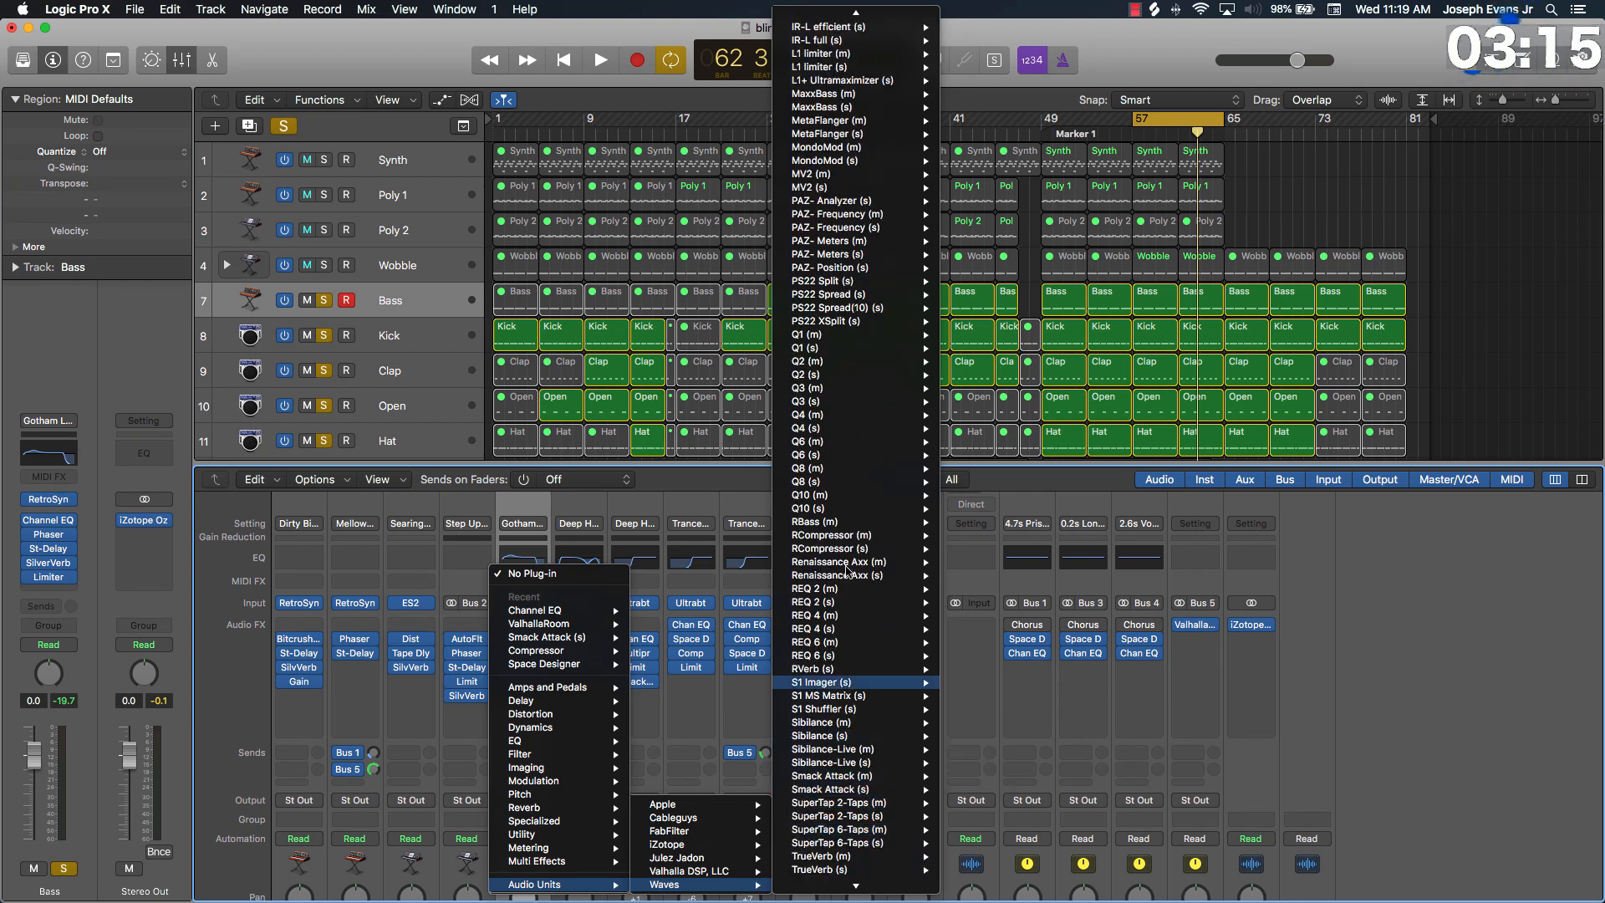
mouse_move(859, 526)
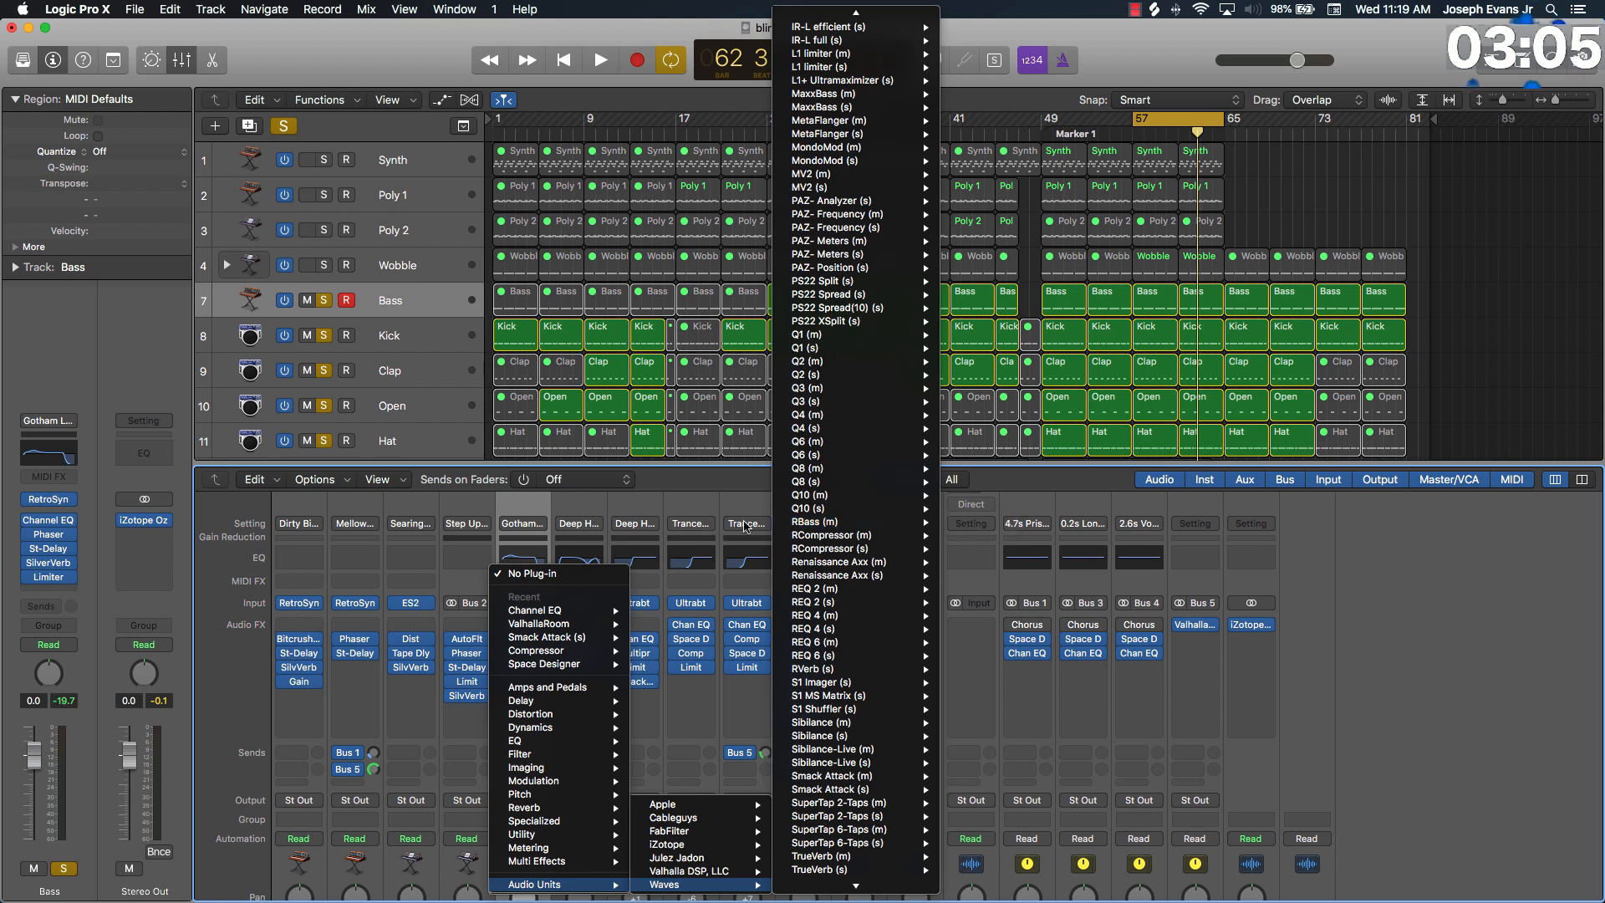
left_click(965, 523)
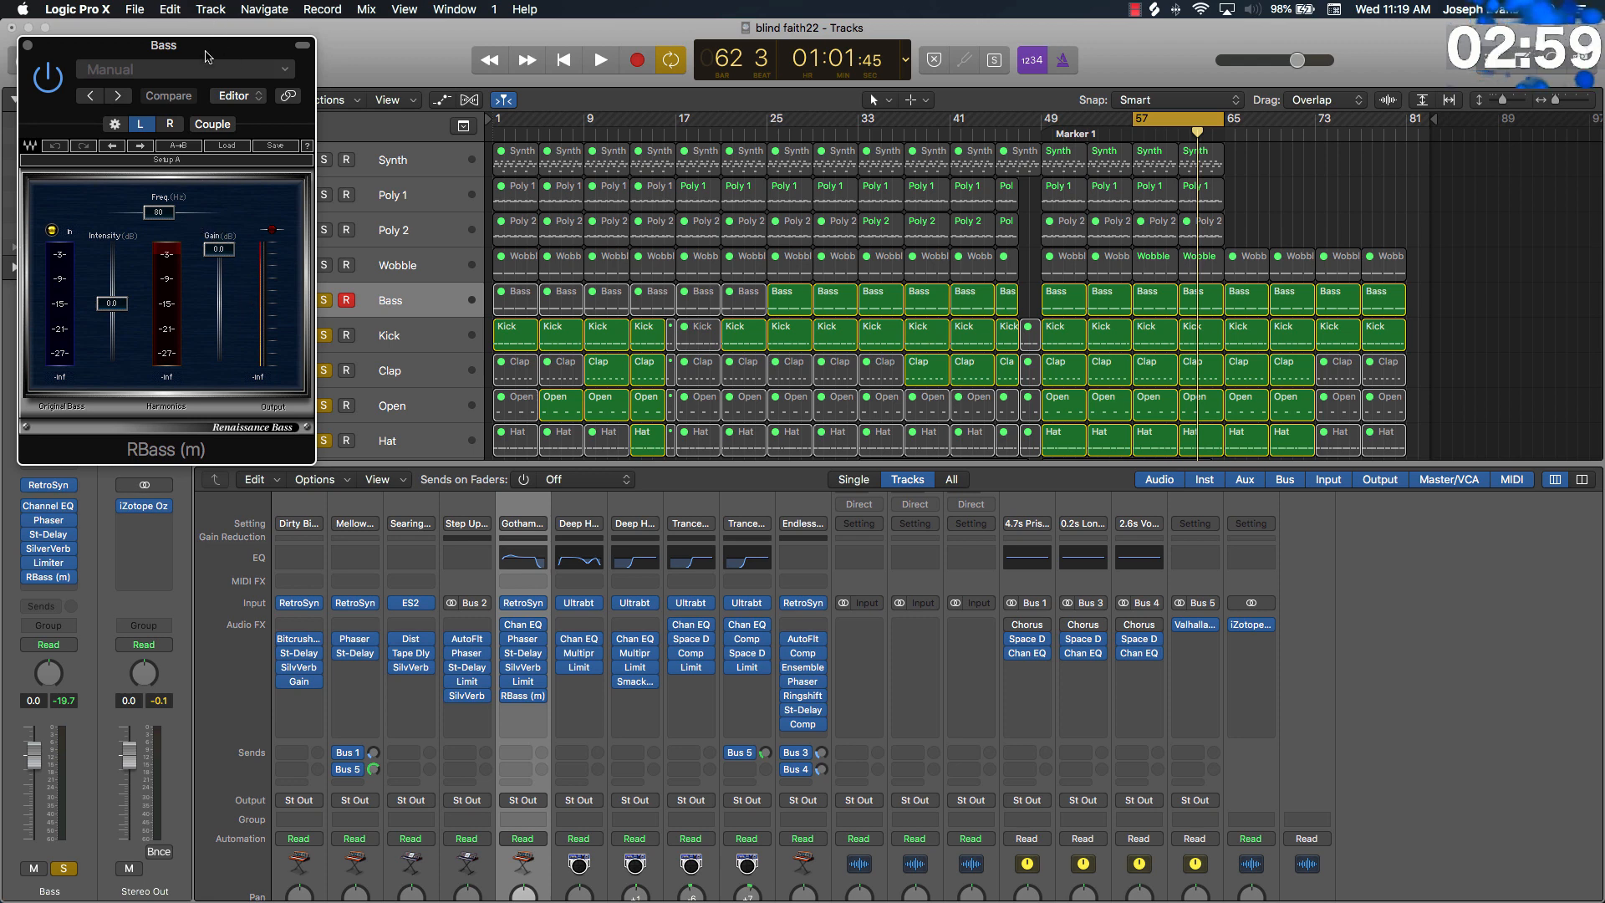
Step: Set RBass's frequency to 55 Hz and gain to -0.2 dB, audition it in the loop and close its window
left_click_drag(206, 56, 809, 76)
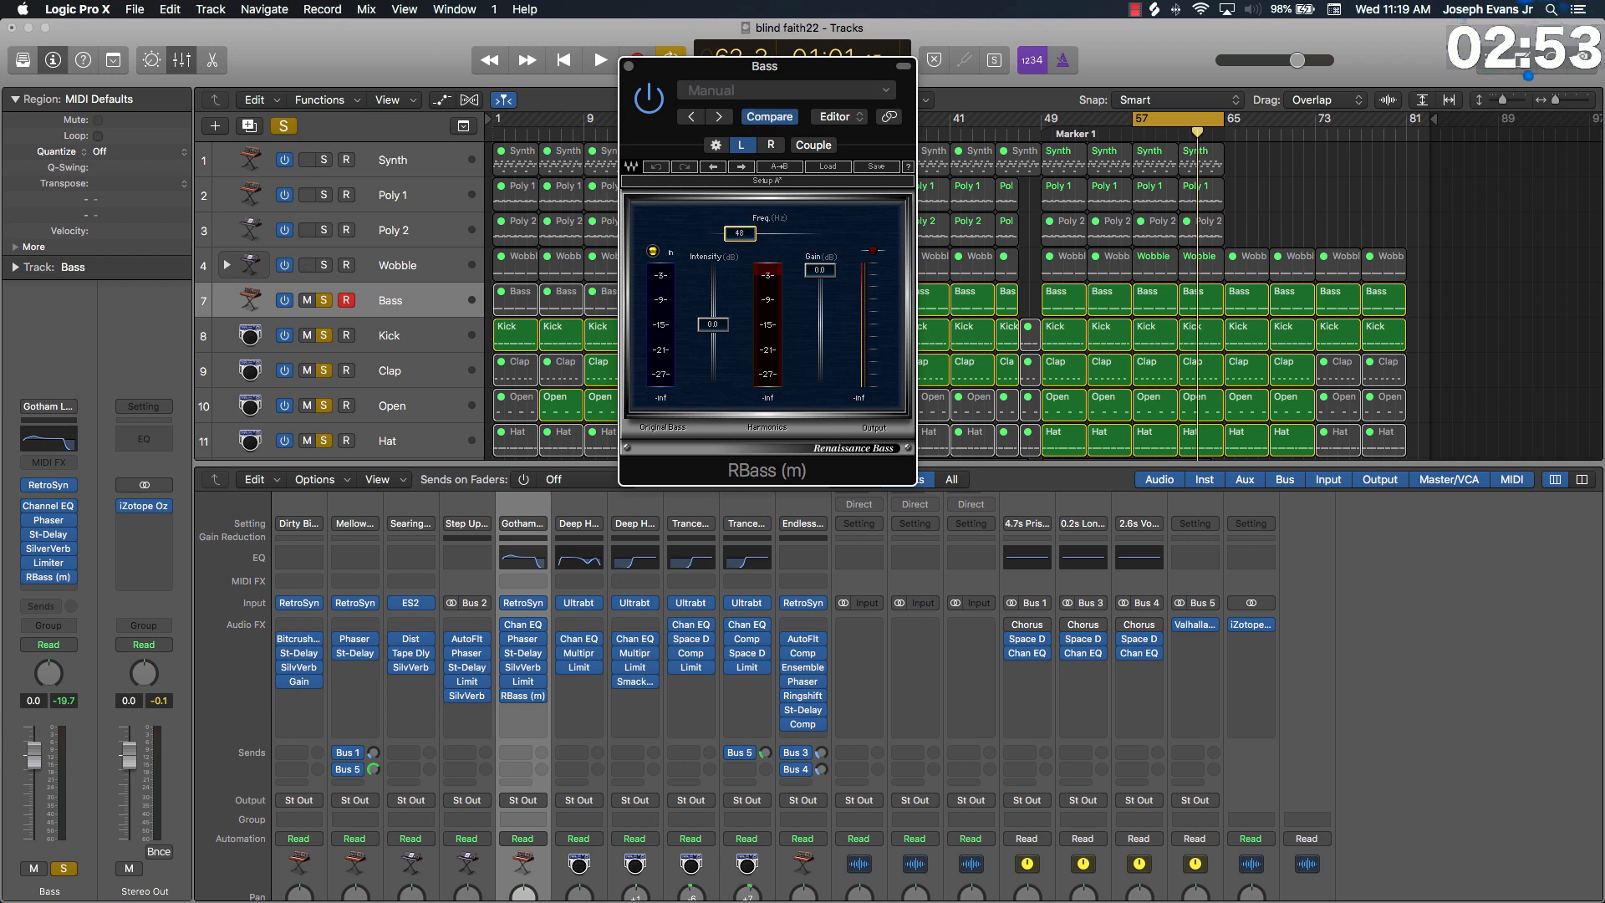
key("space")
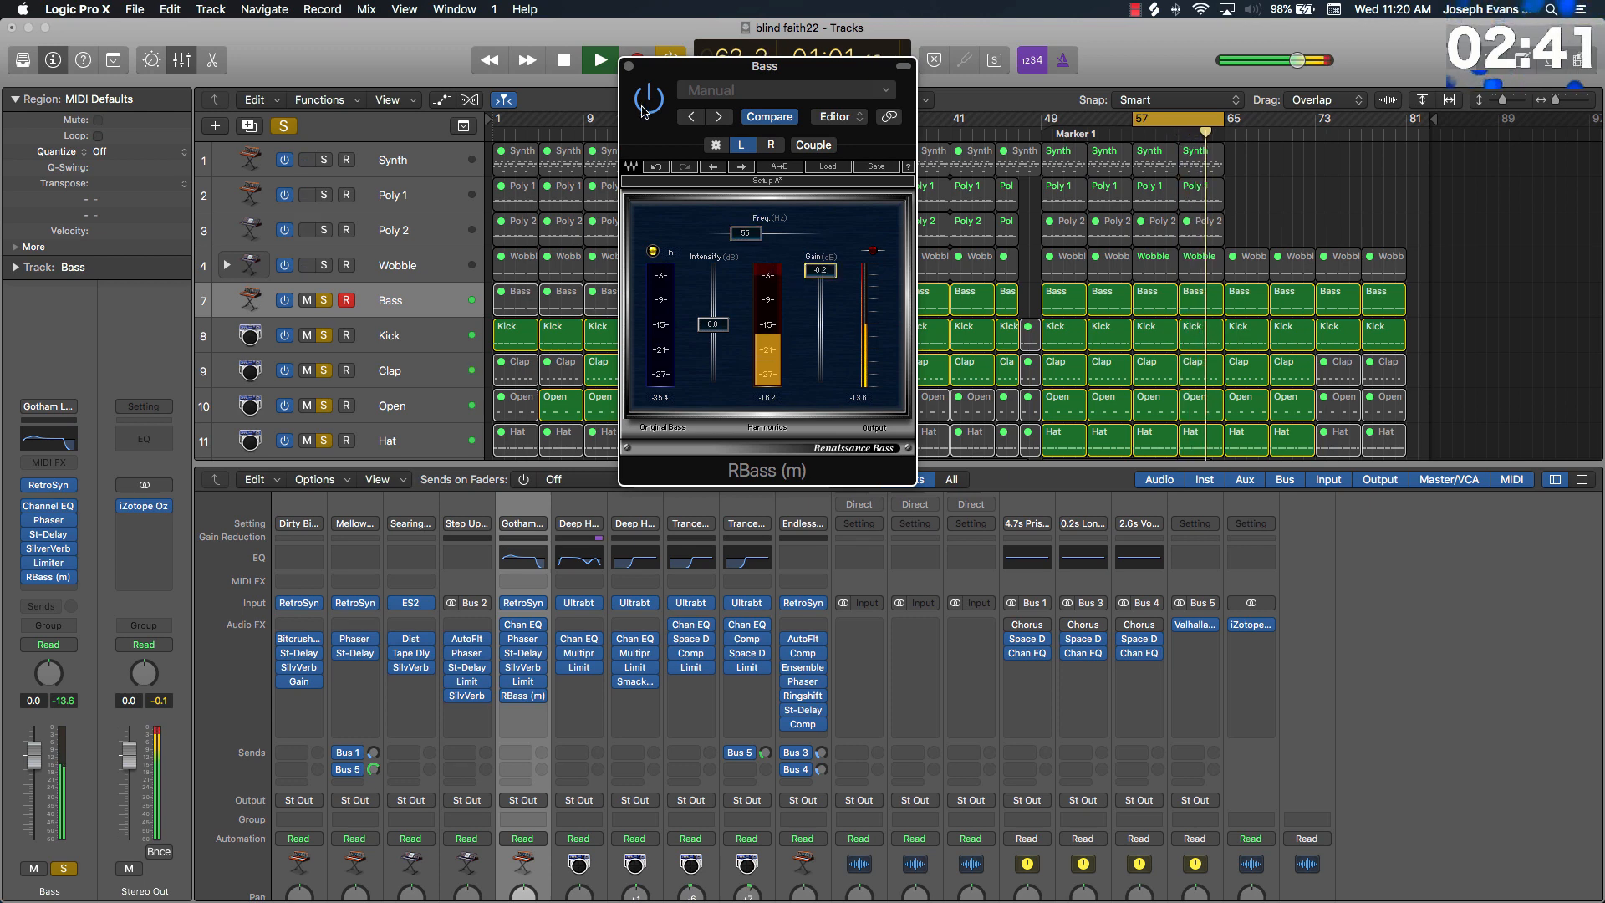
key("space")
left_click(630, 66)
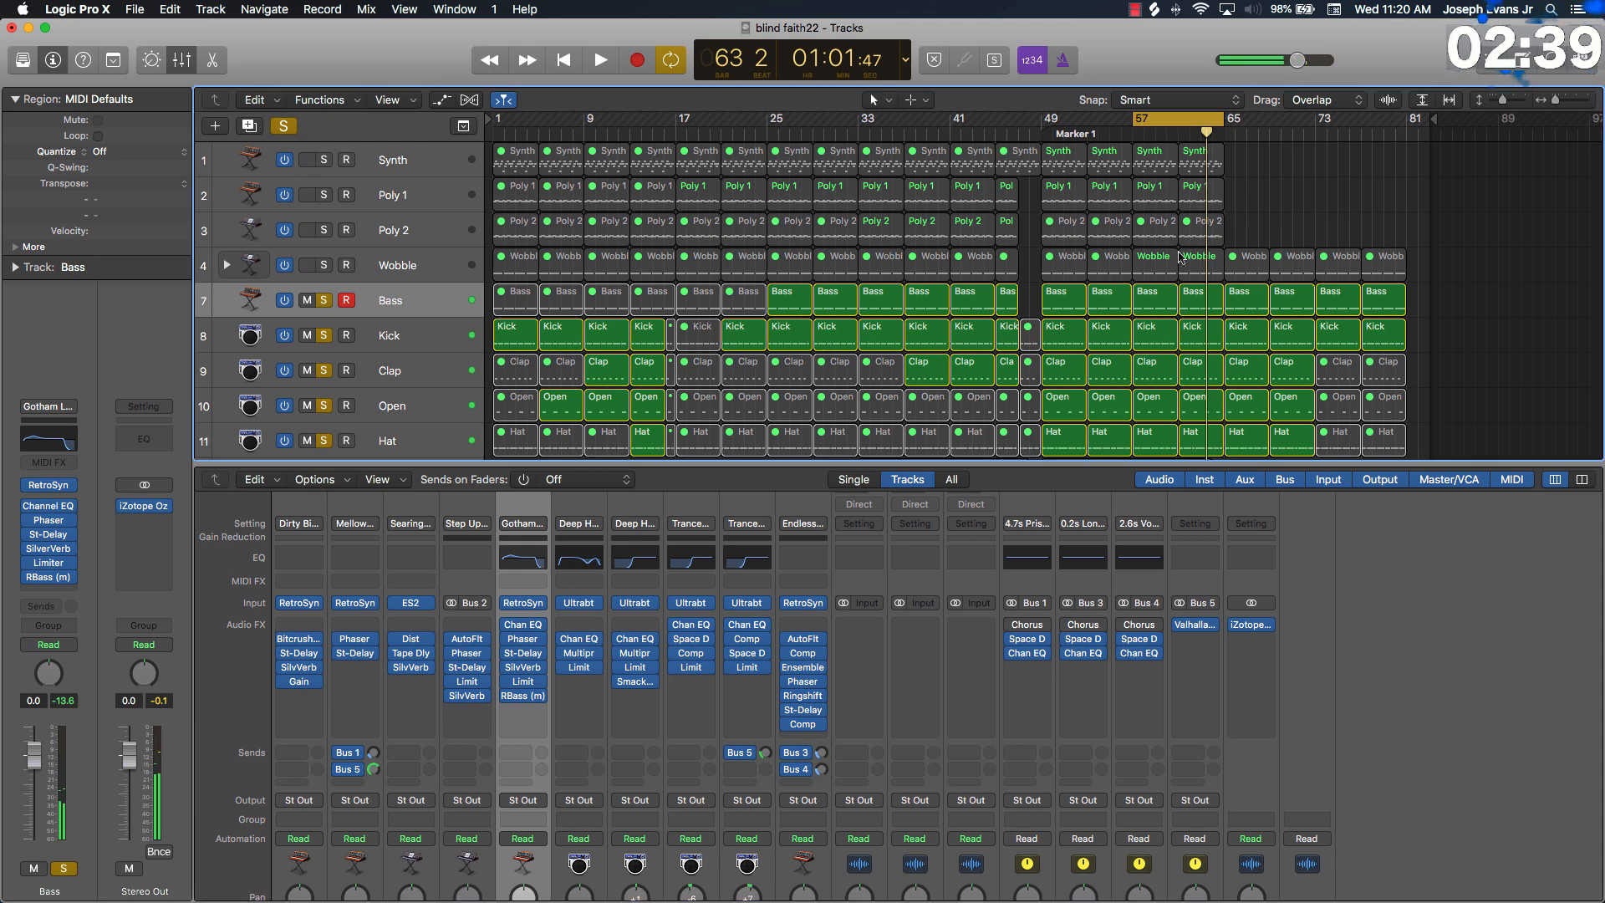
Step: Lower the Bass channel's level to -2.5 dB and audition it against the soloed drums
scroll(903, 836, "down", 5)
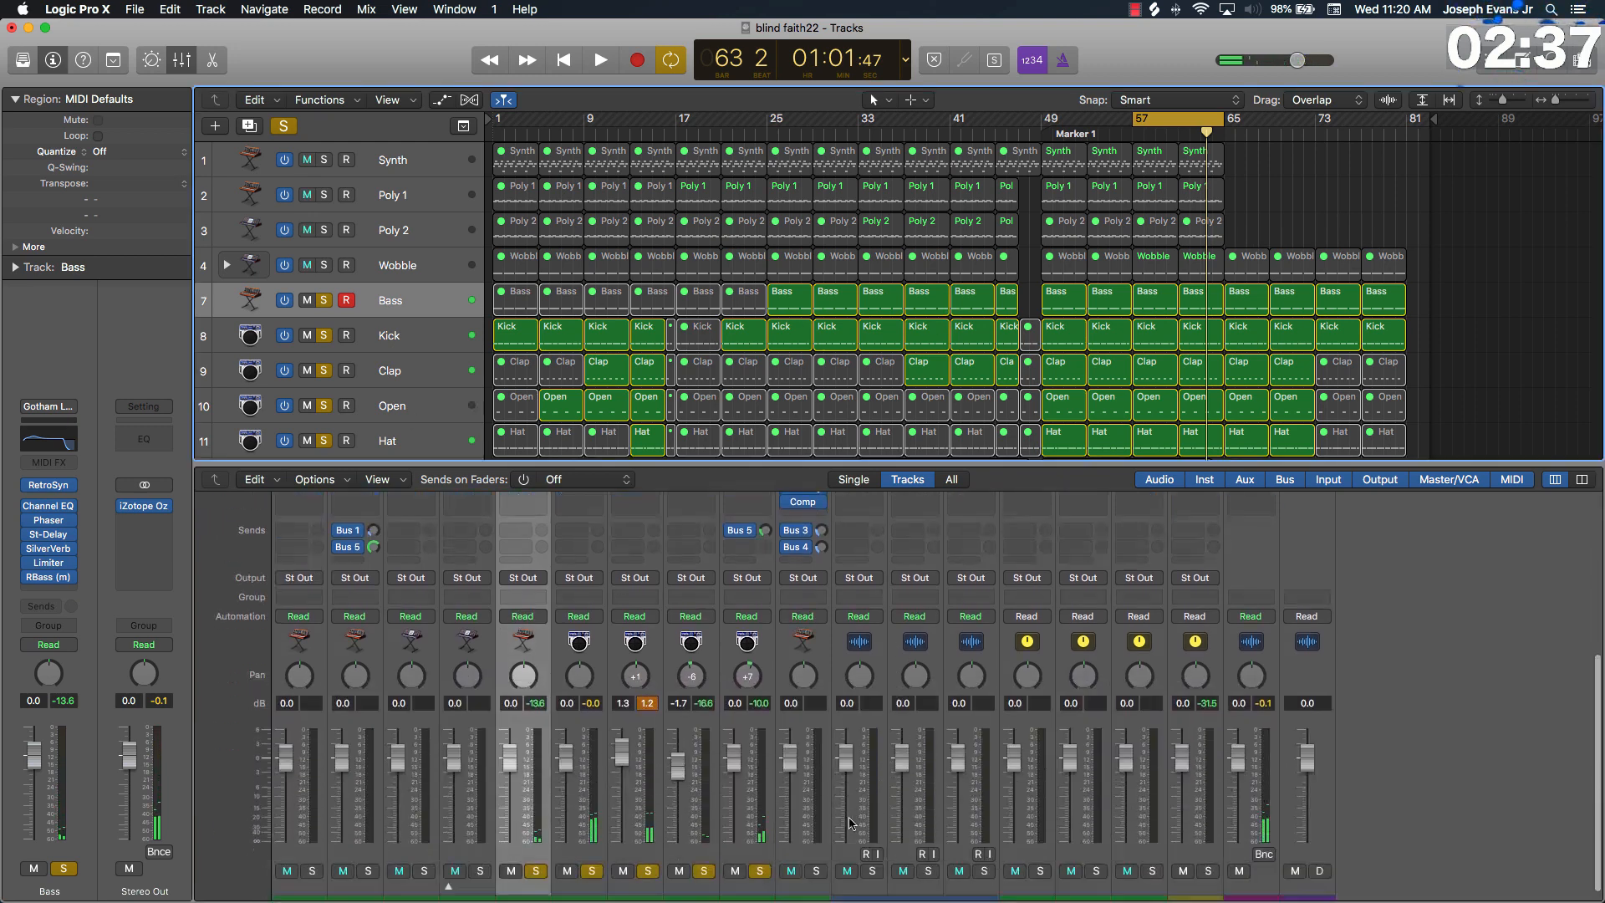
left_click_drag(510, 748, 492, 767)
key("space")
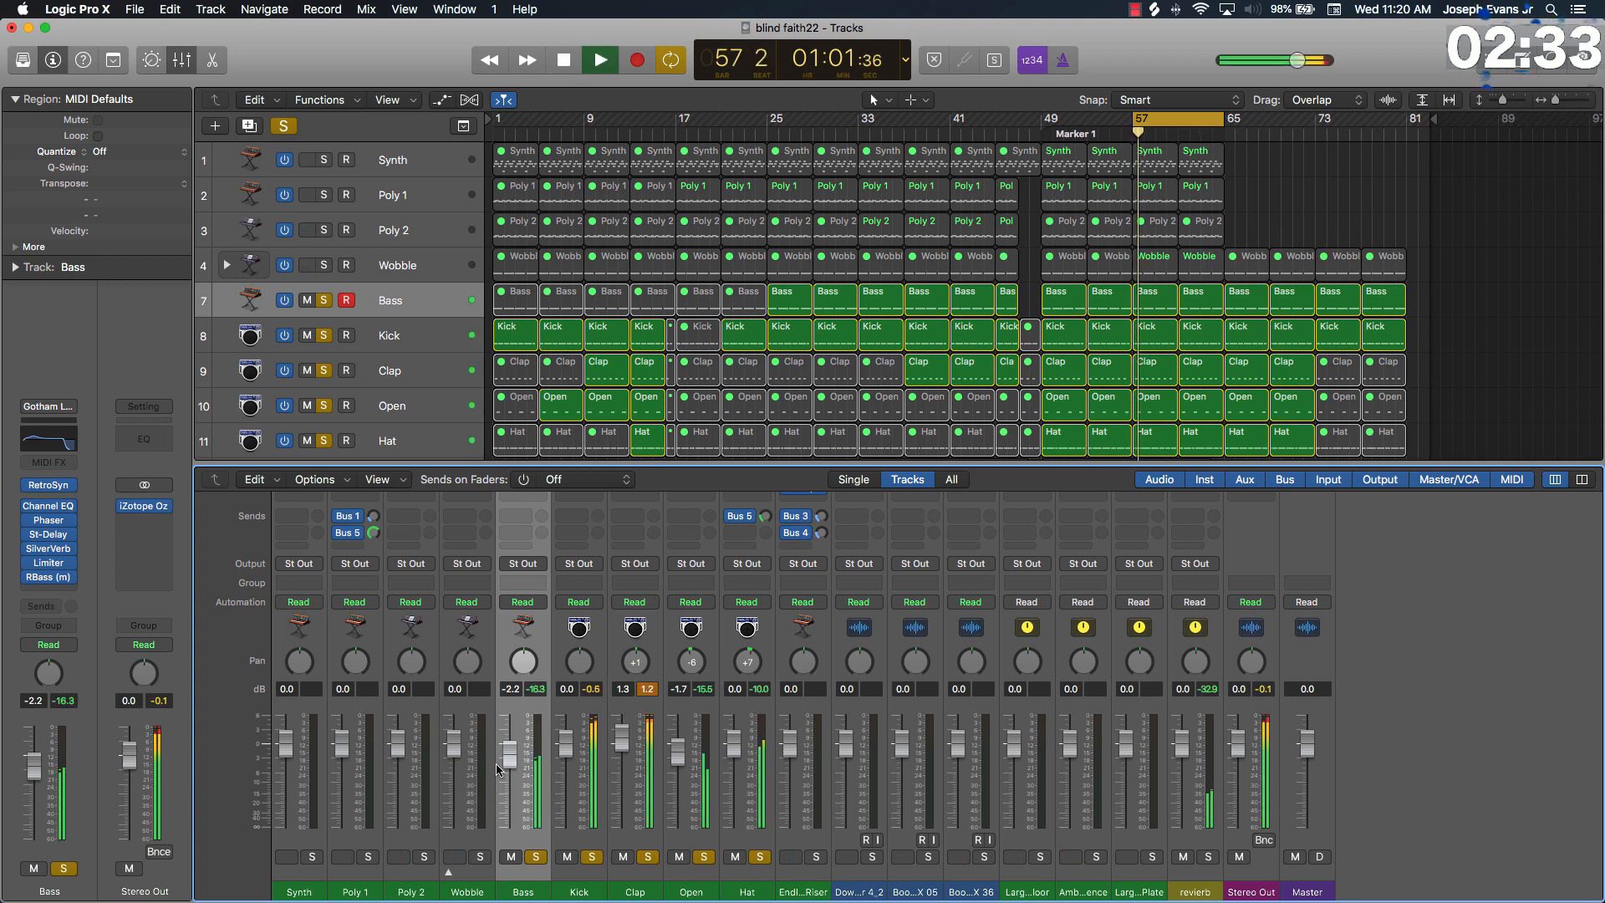
key("space")
scroll(512, 709, "up", 5)
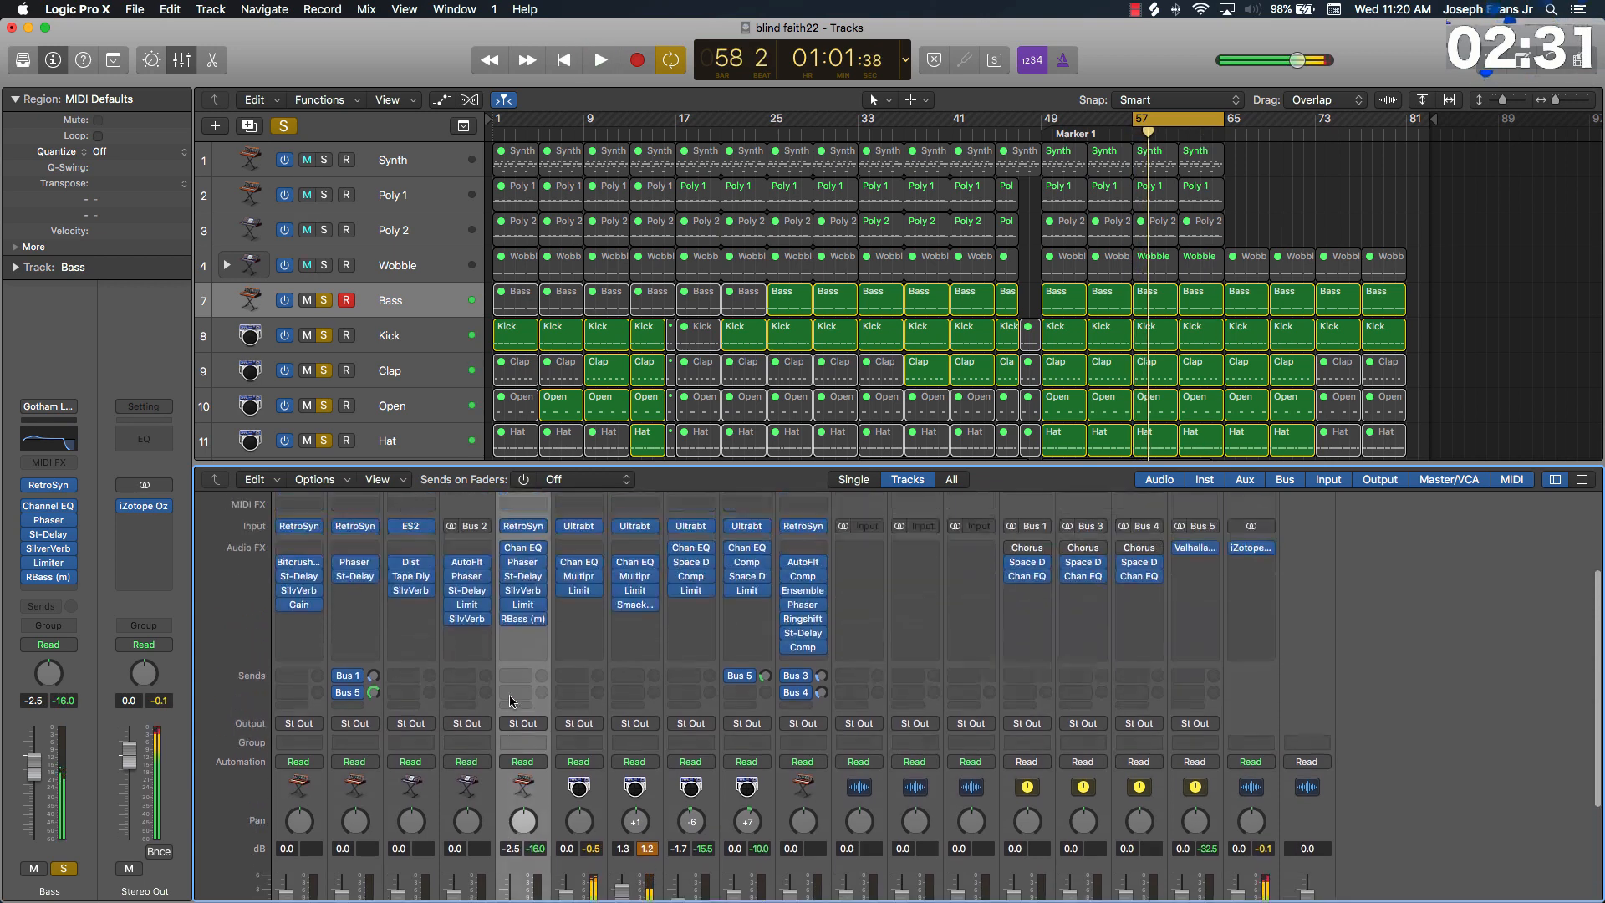
key("space")
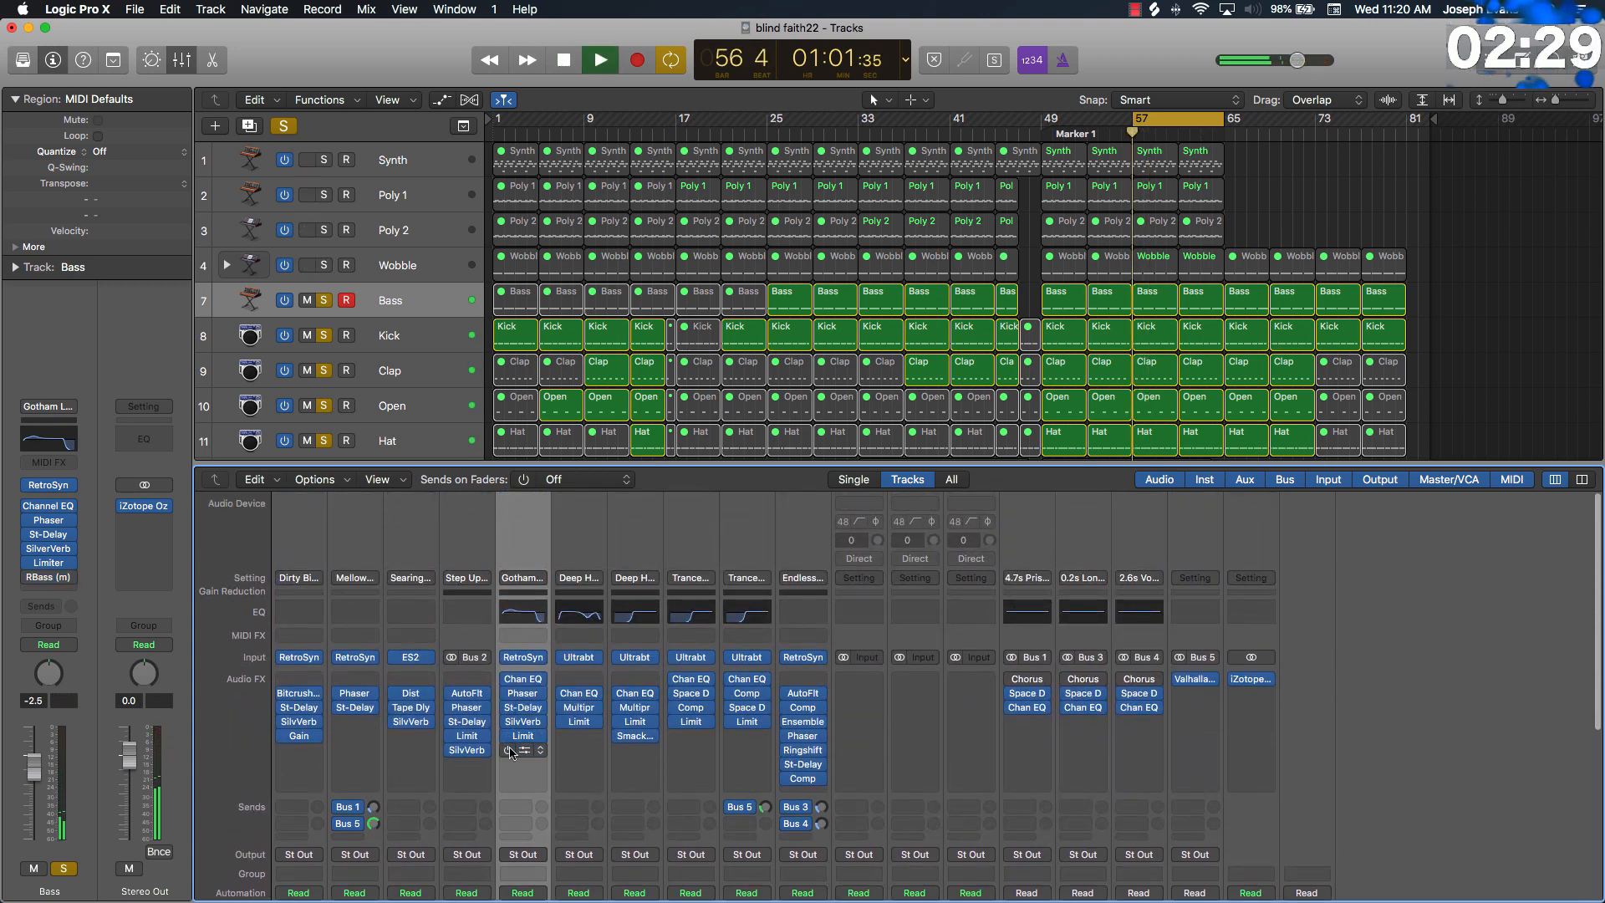
key("space")
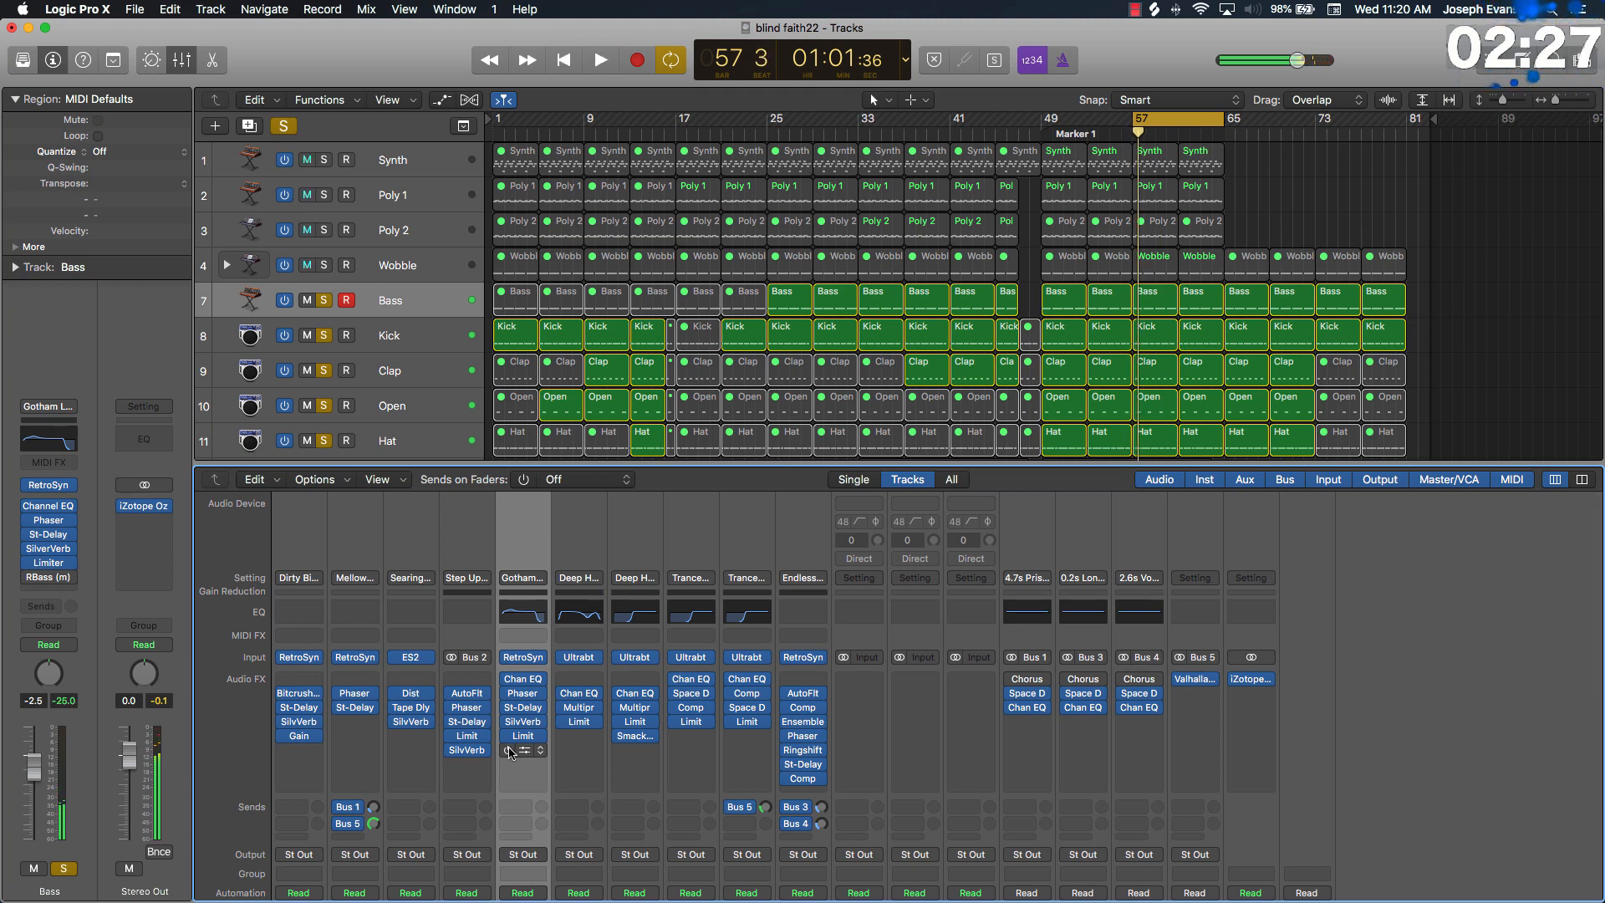
key("space")
key("space")
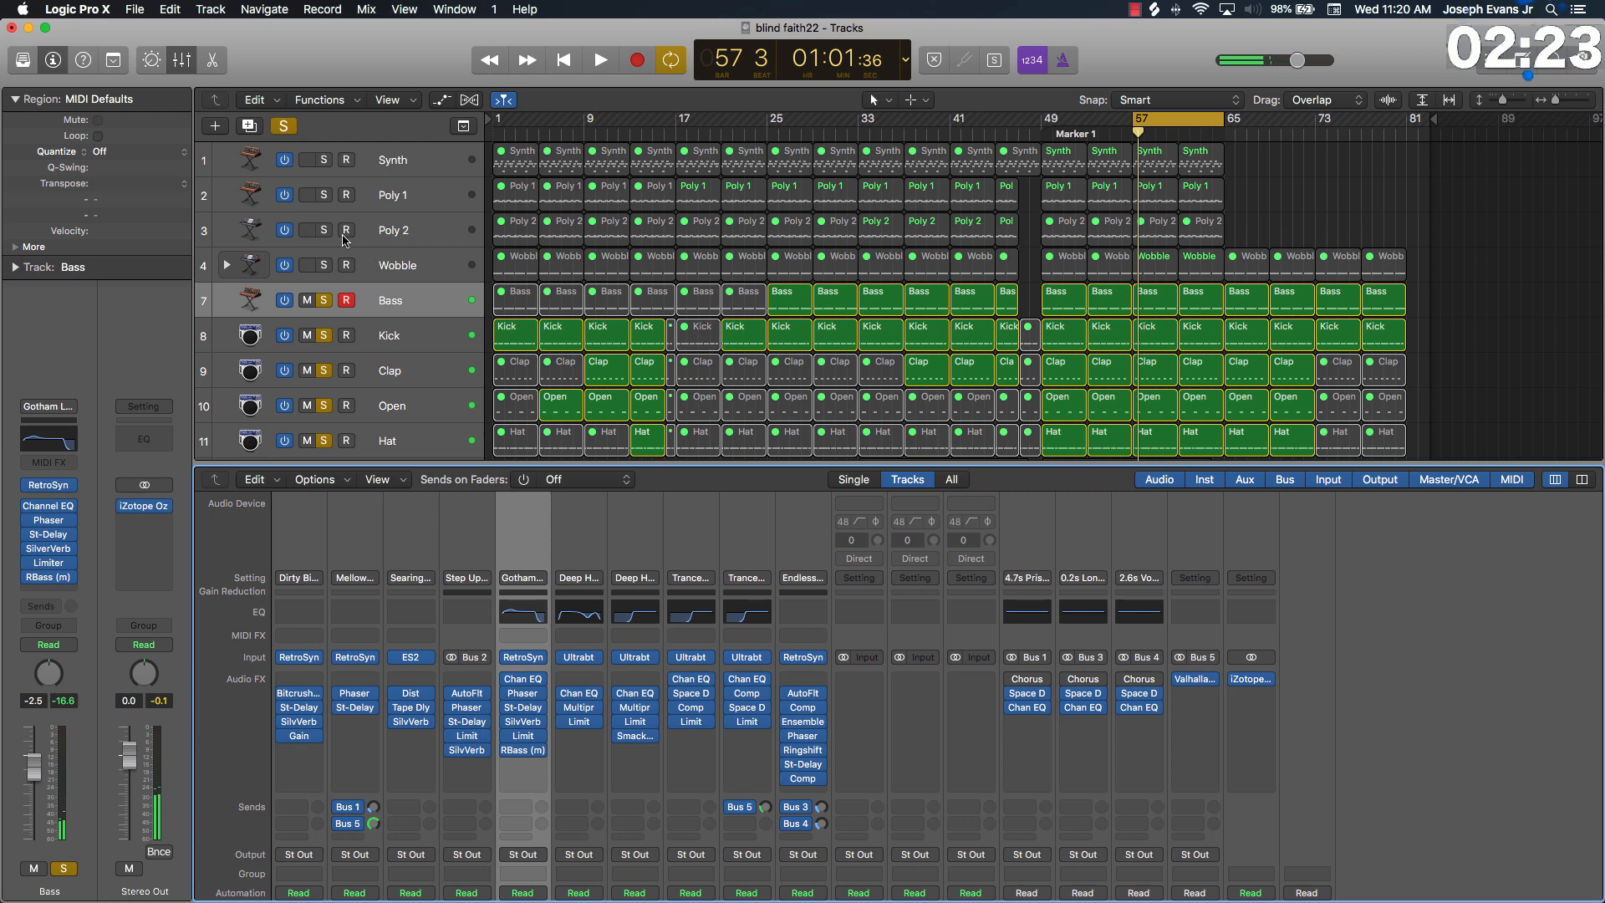
Step: Solo and select the Poly 1 track, play the loop and add a Channel EQ before its Phaser
left_click(324, 195)
left_click(415, 194)
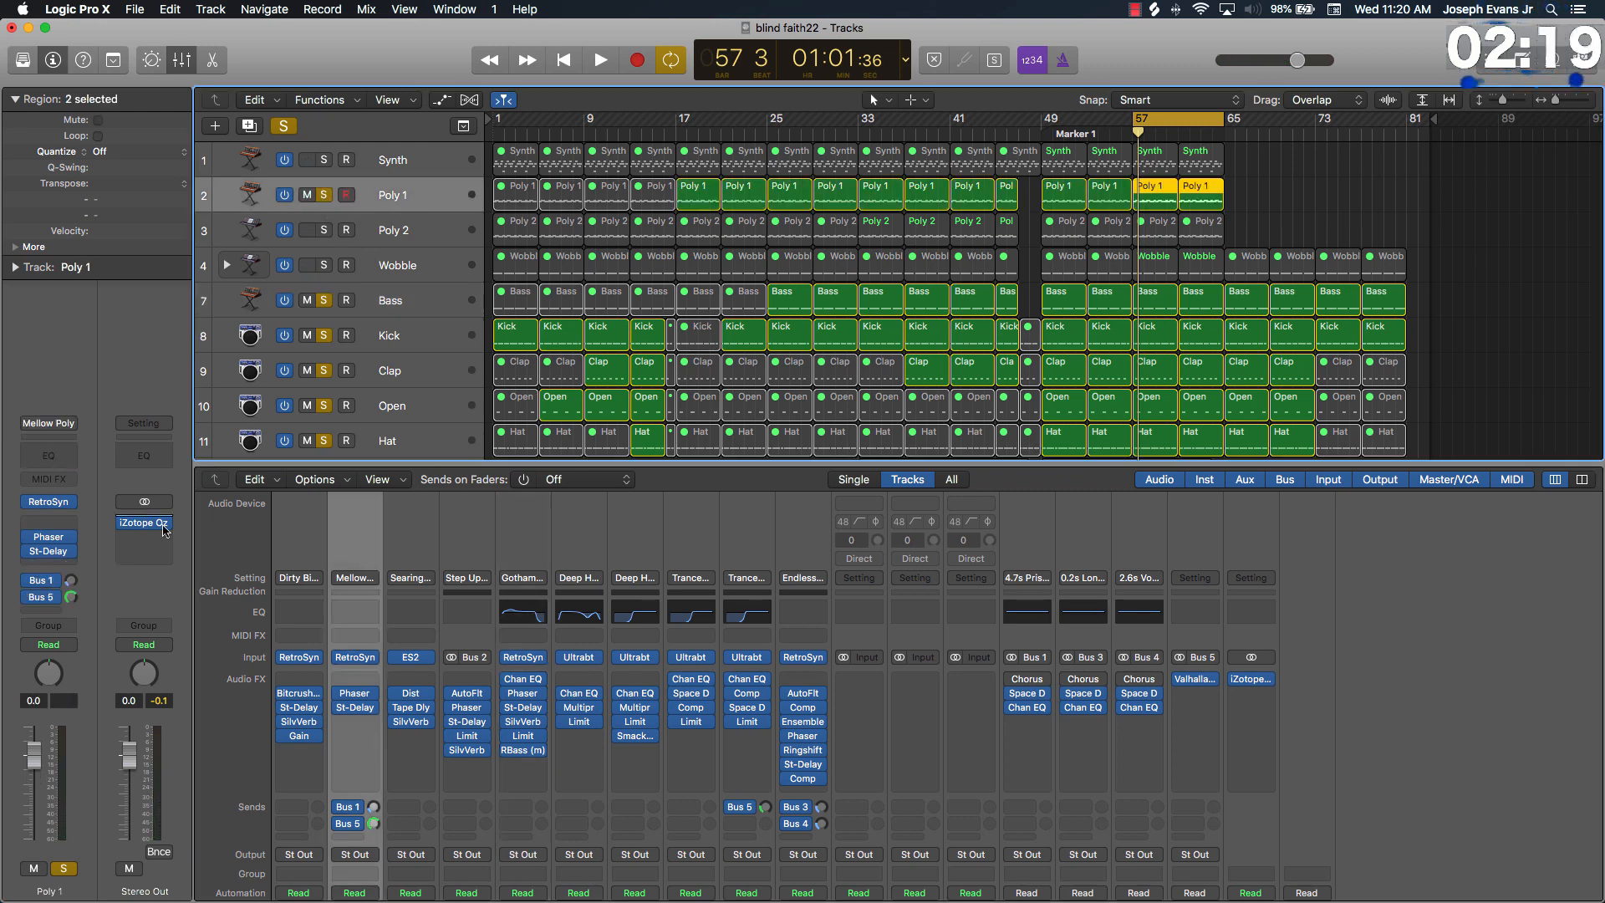
key("space")
left_click(52, 522)
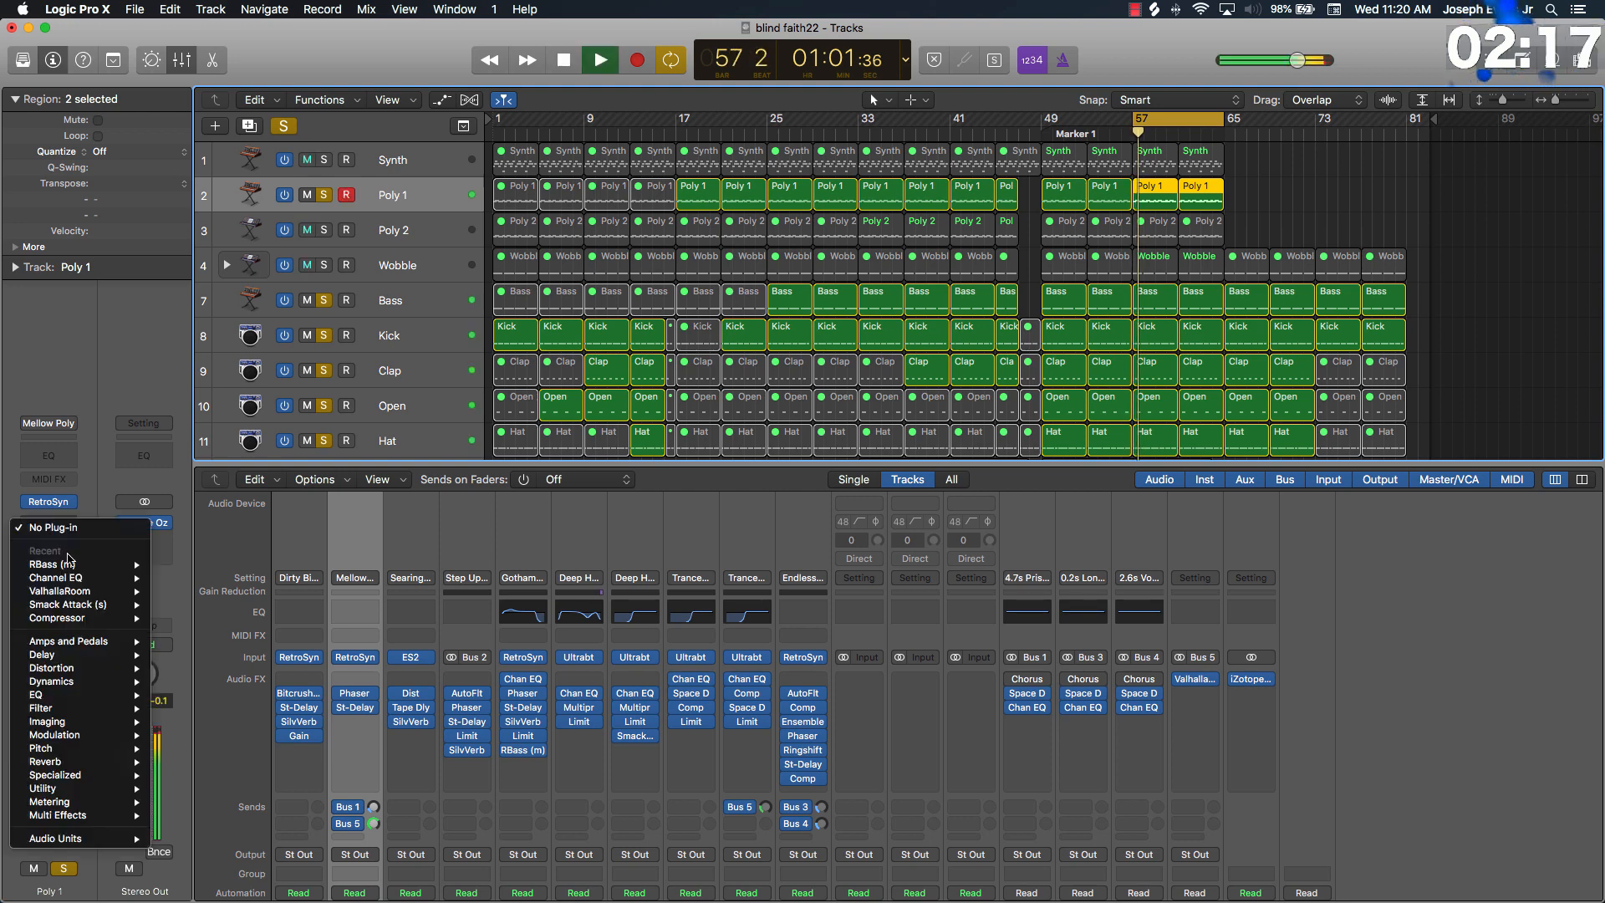
mouse_move(125, 580)
left_click(186, 578)
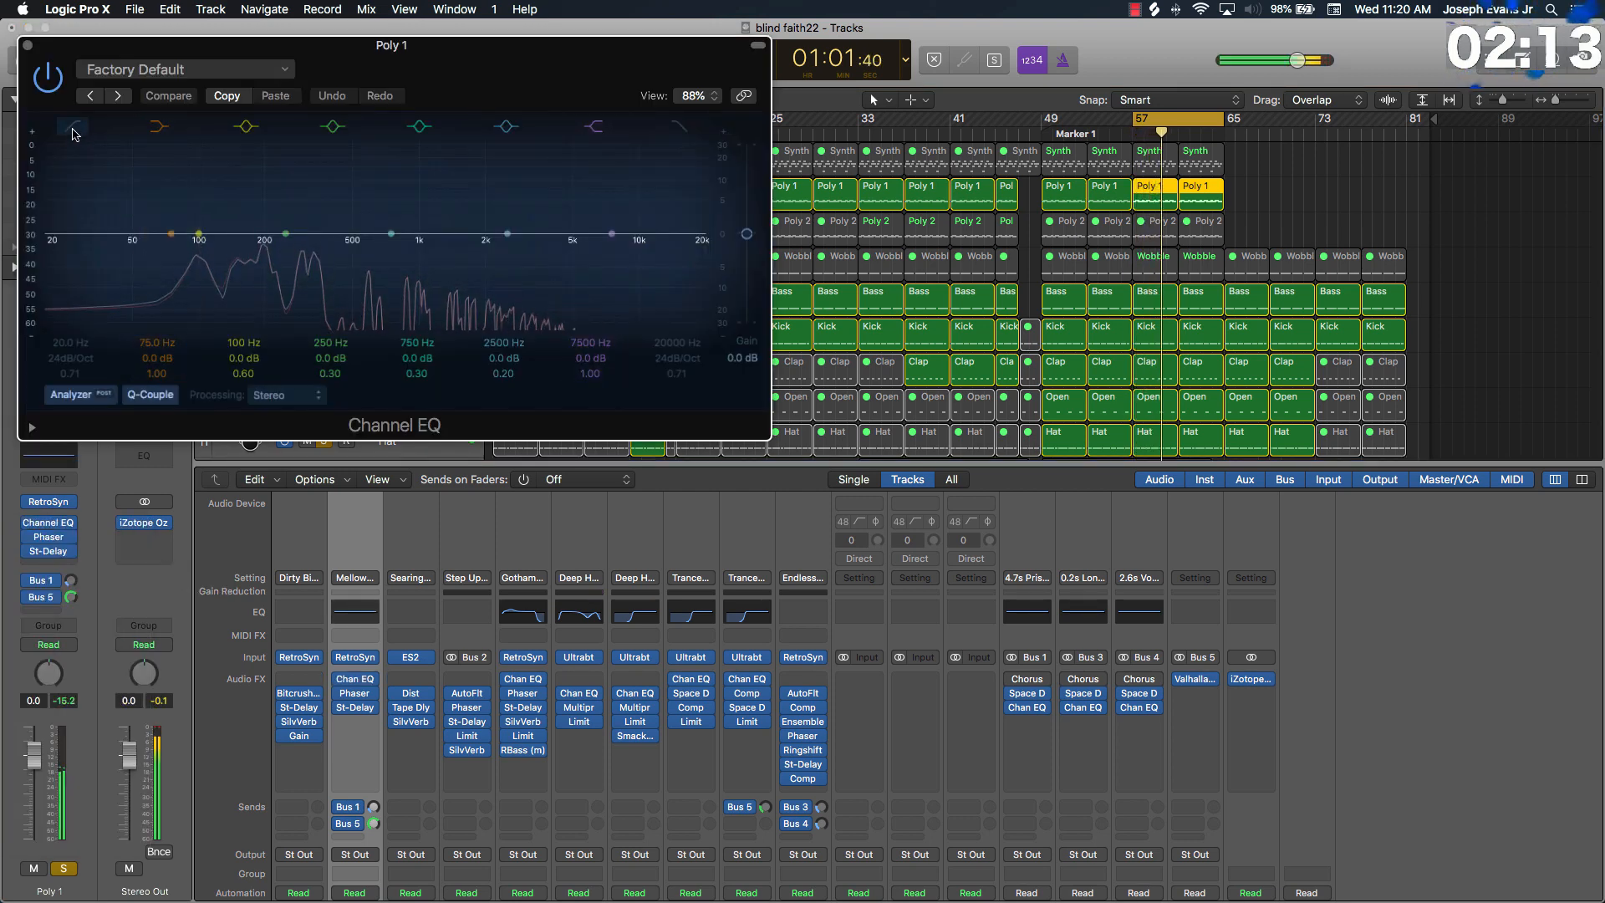
Step: Enable the Poly 1 EQ's low cut at 360 Hz with a 48 dB/Oct slope and close the EQ window
left_click(73, 127)
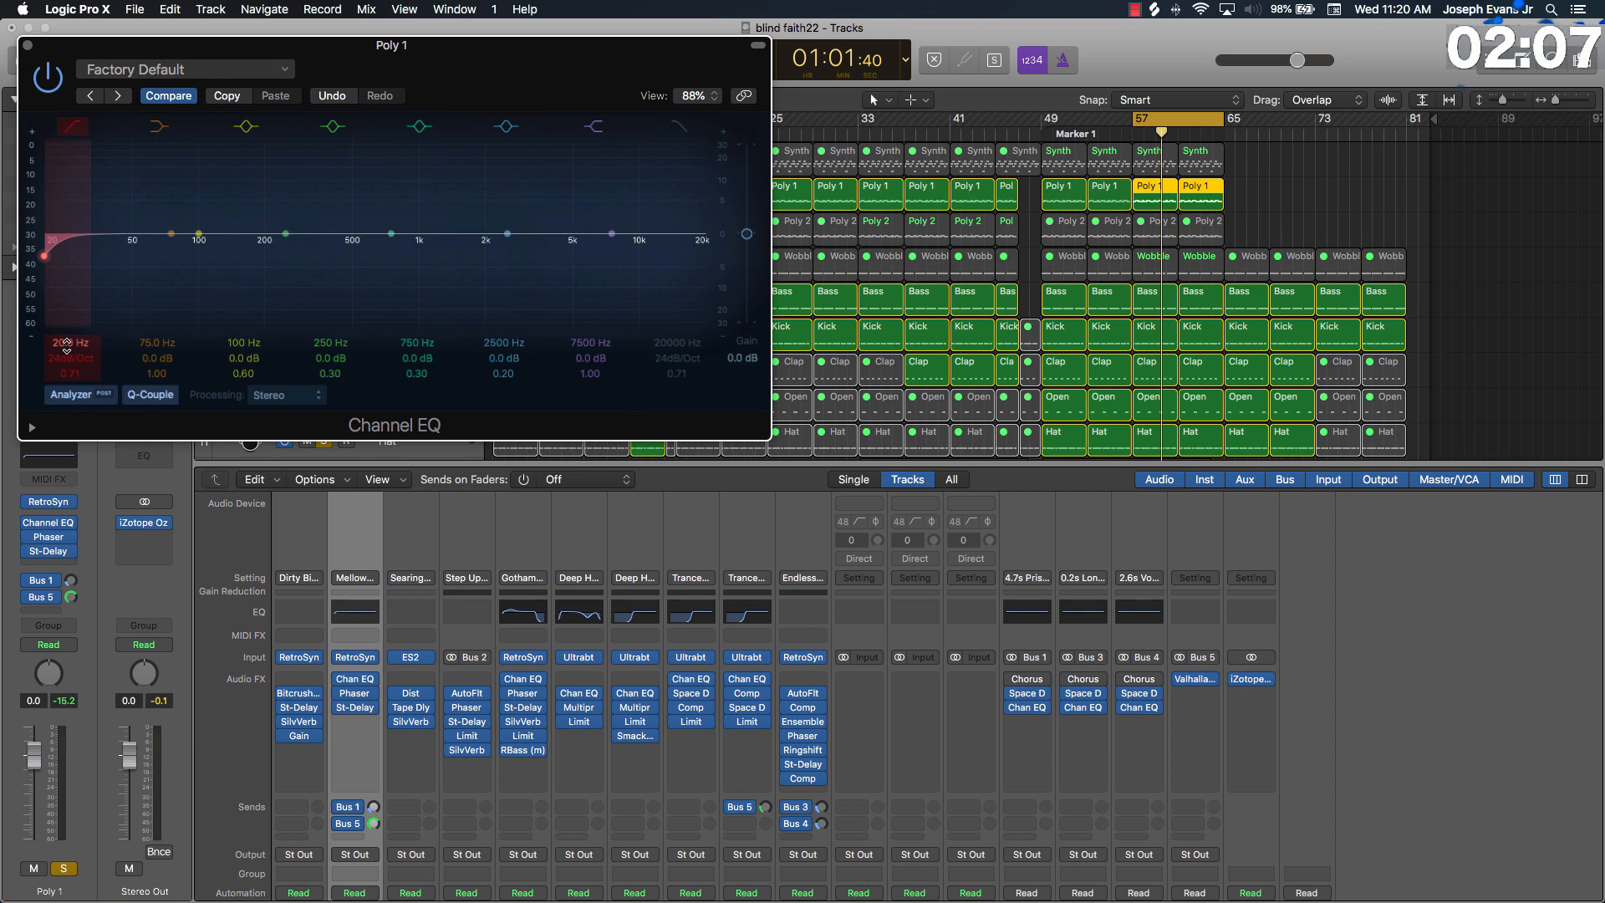
left_click_drag(67, 346, 68, 349)
key("space")
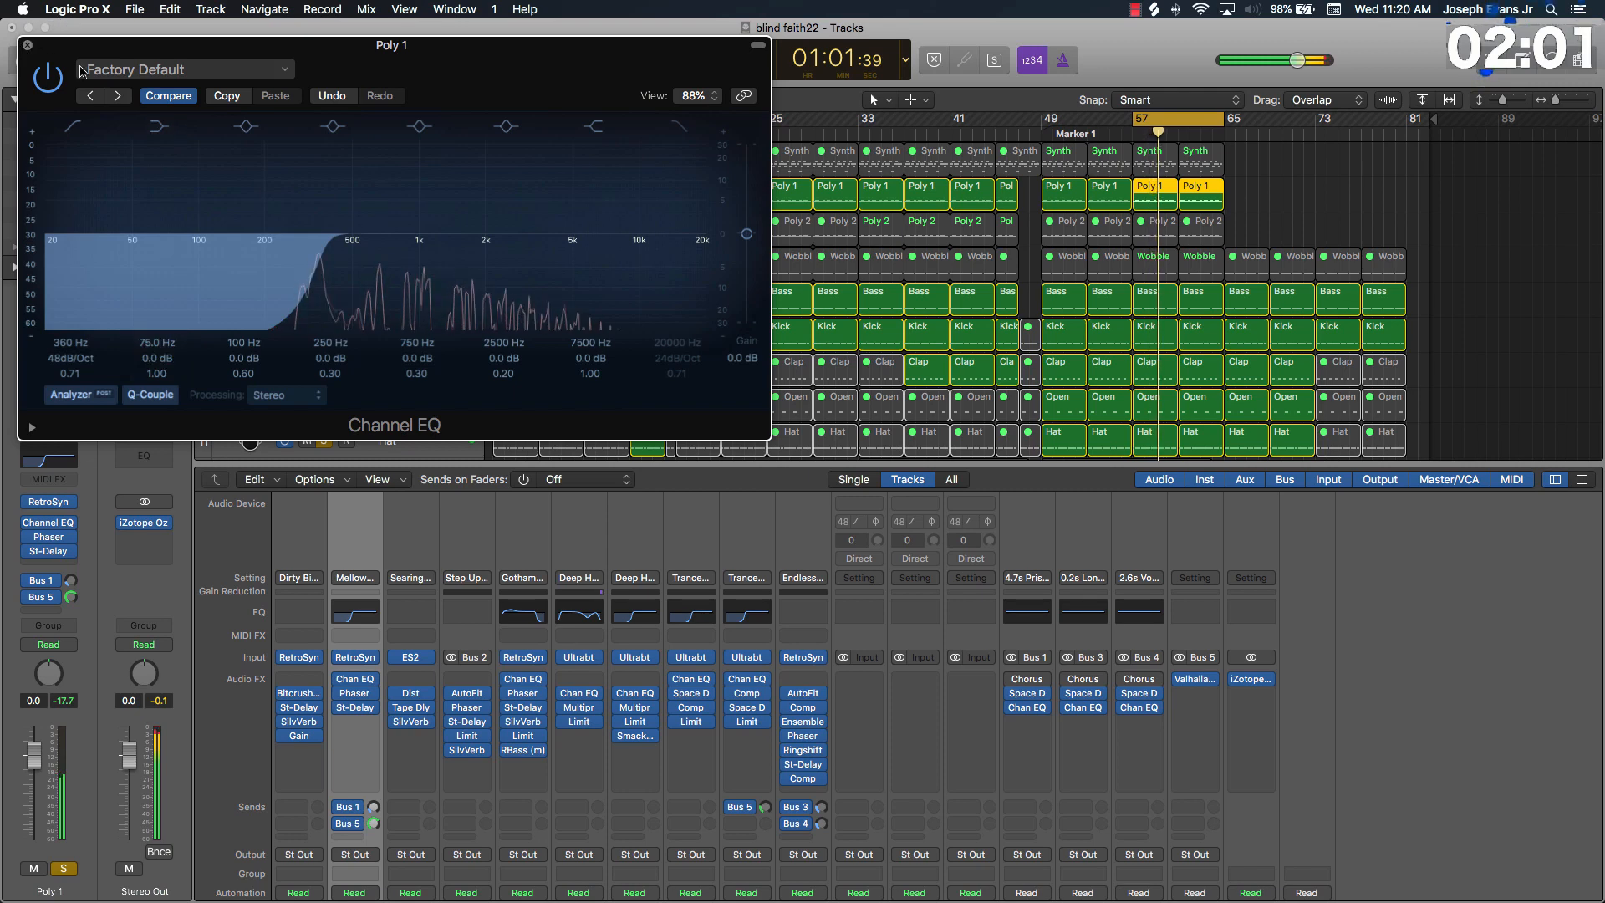
left_click(27, 45)
Step: Lower Poly 1's level to -3.3 dB and pan it to -6, checking the balance in the loop
key("space")
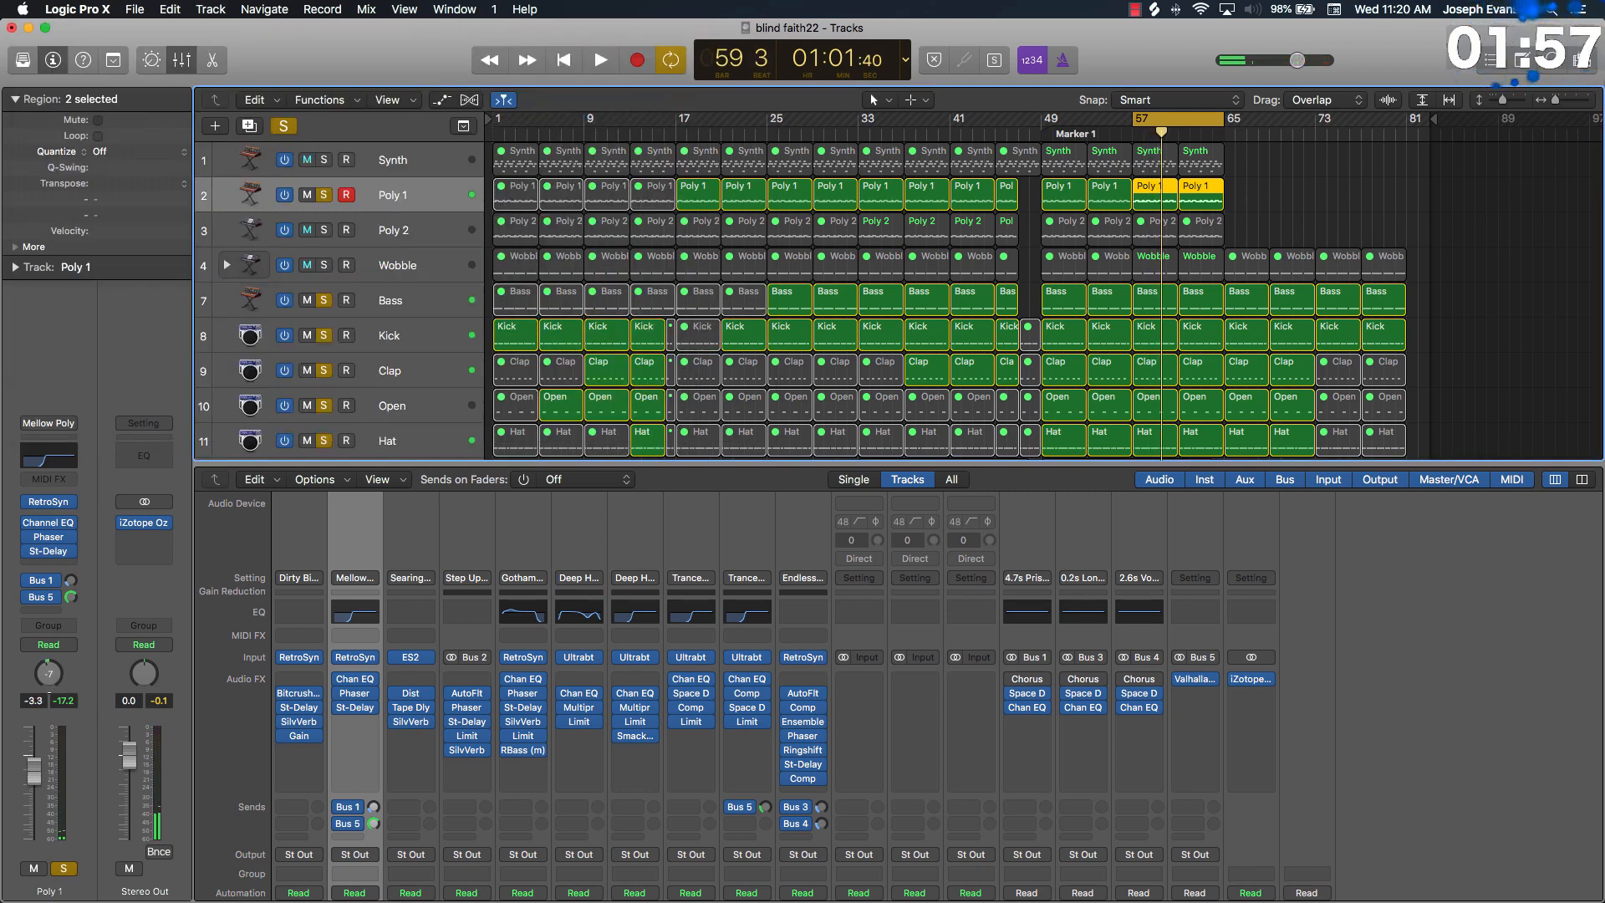
key("space")
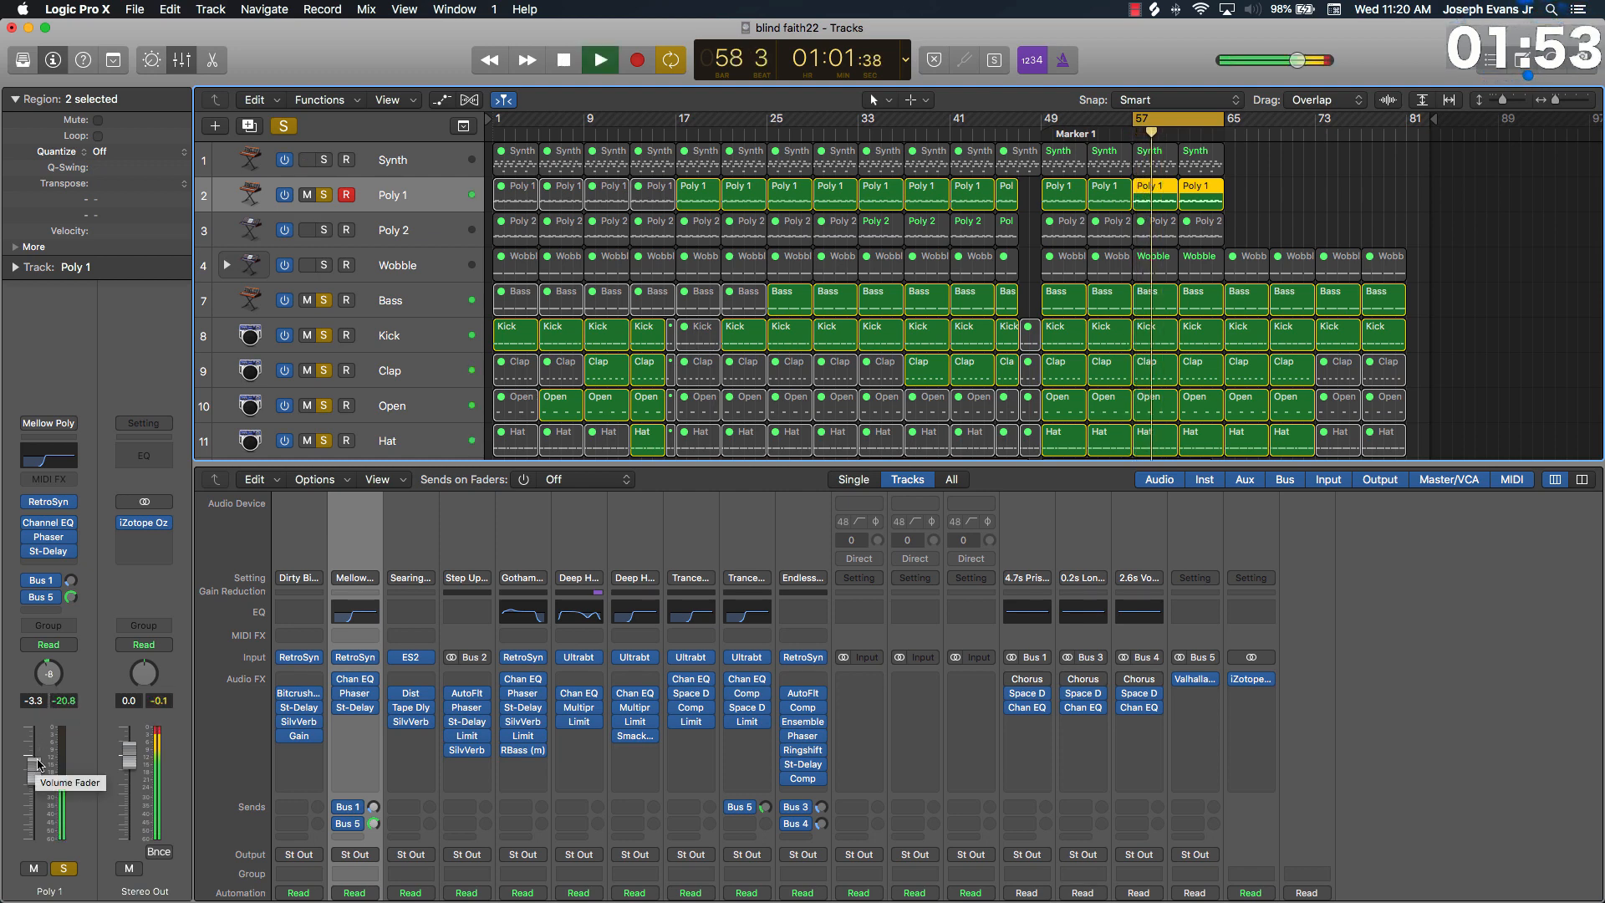
key("space")
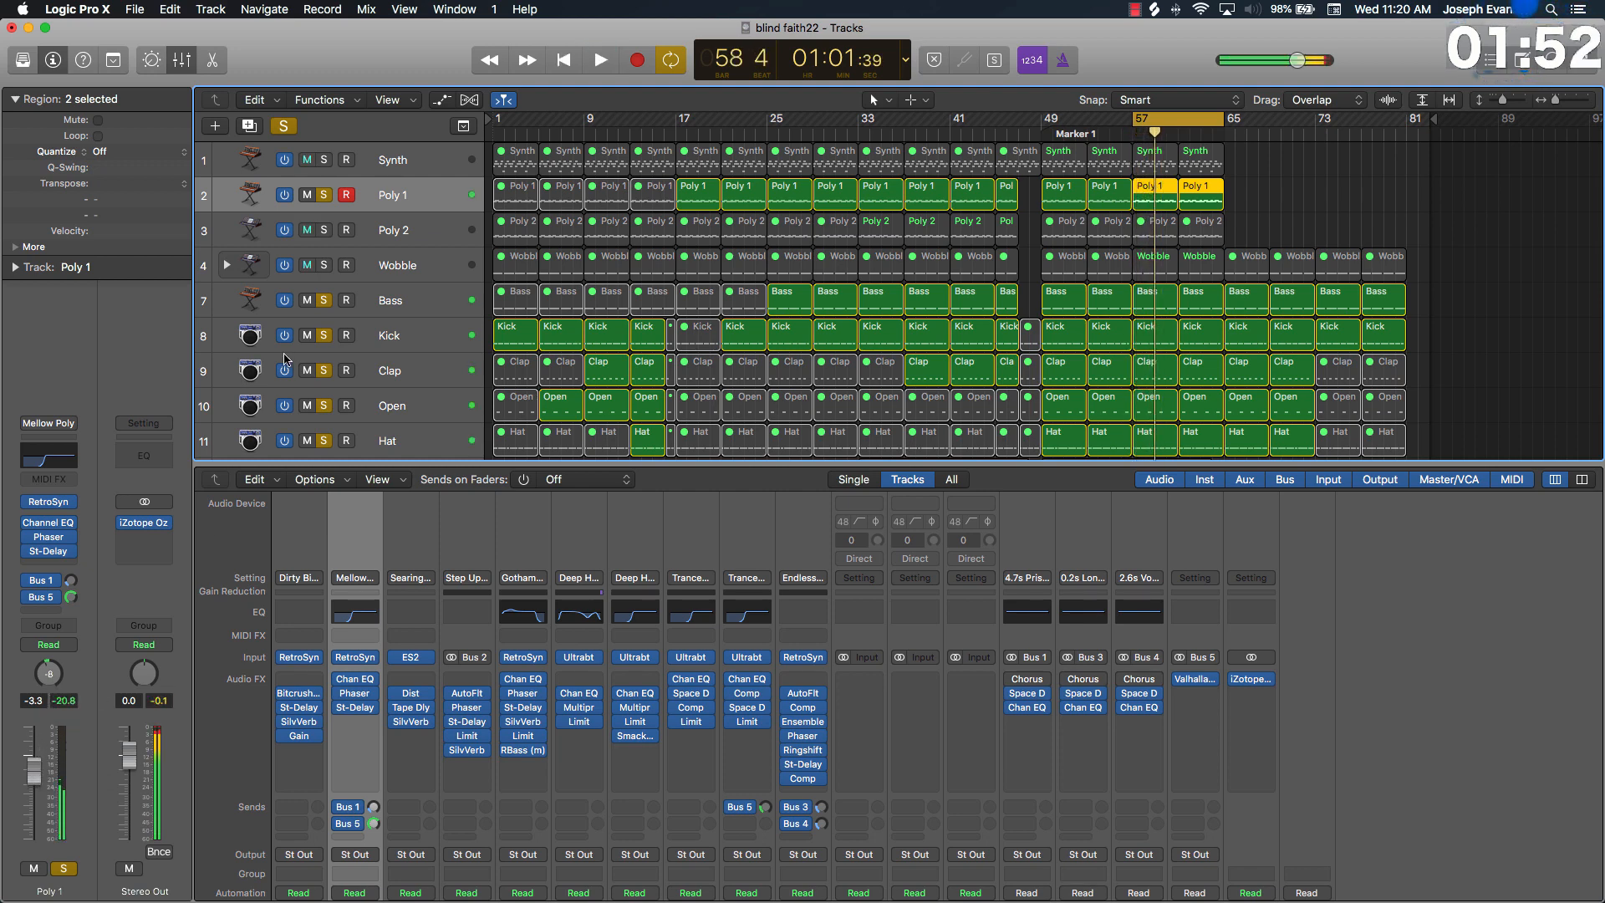
Step: Solo and select the Synth track, play the loop and add a Channel EQ to its channel
left_click(324, 160)
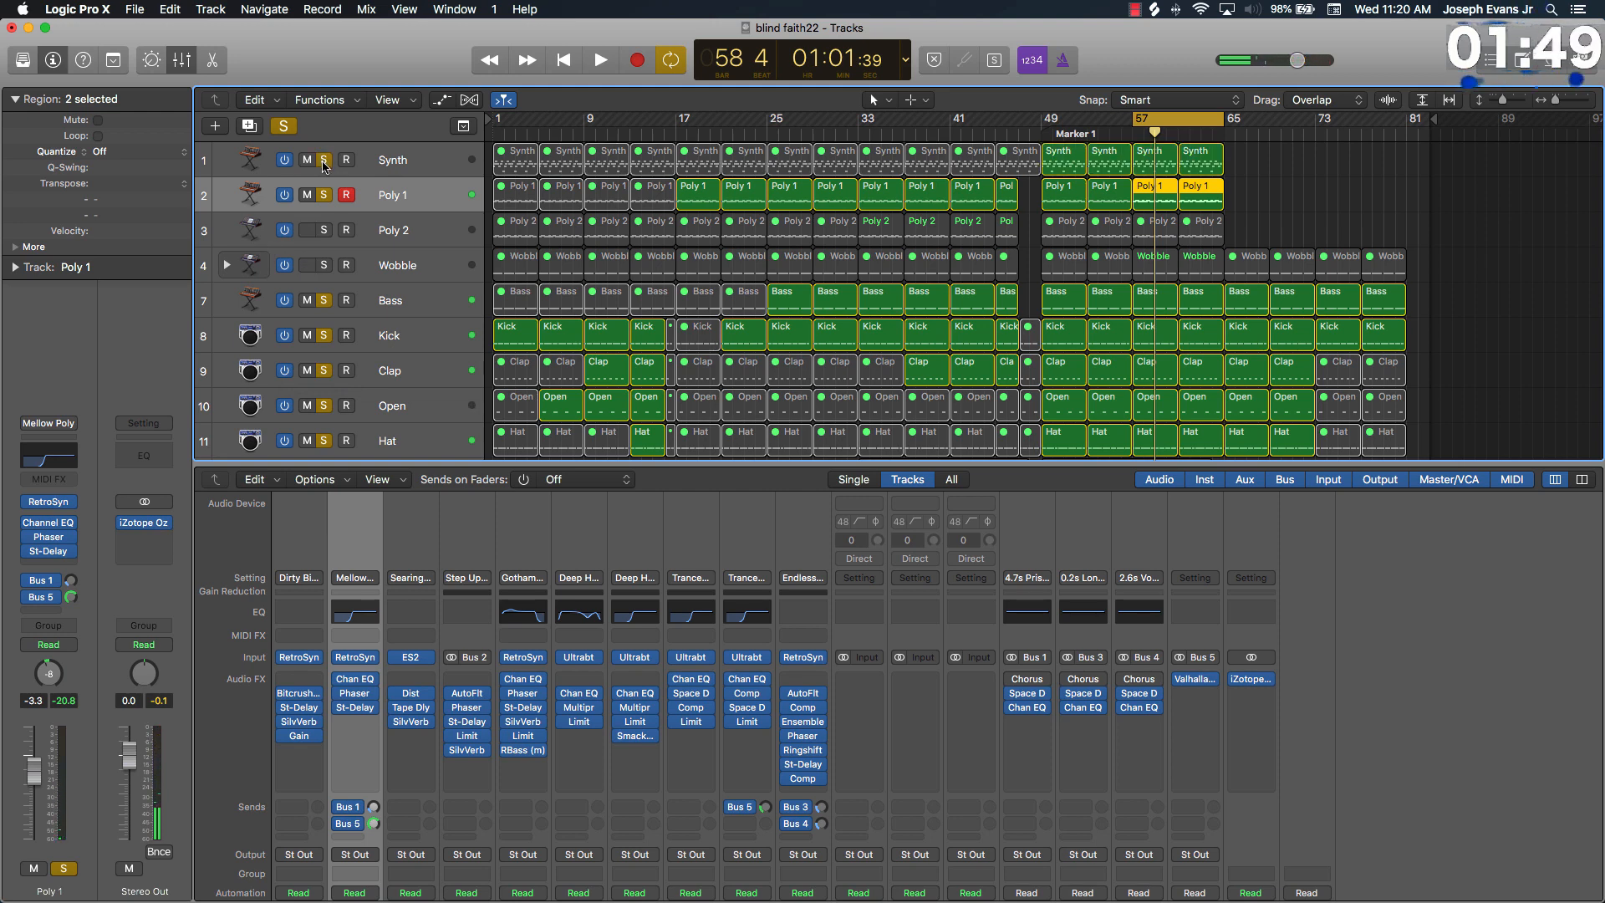
left_click(455, 154)
key("space")
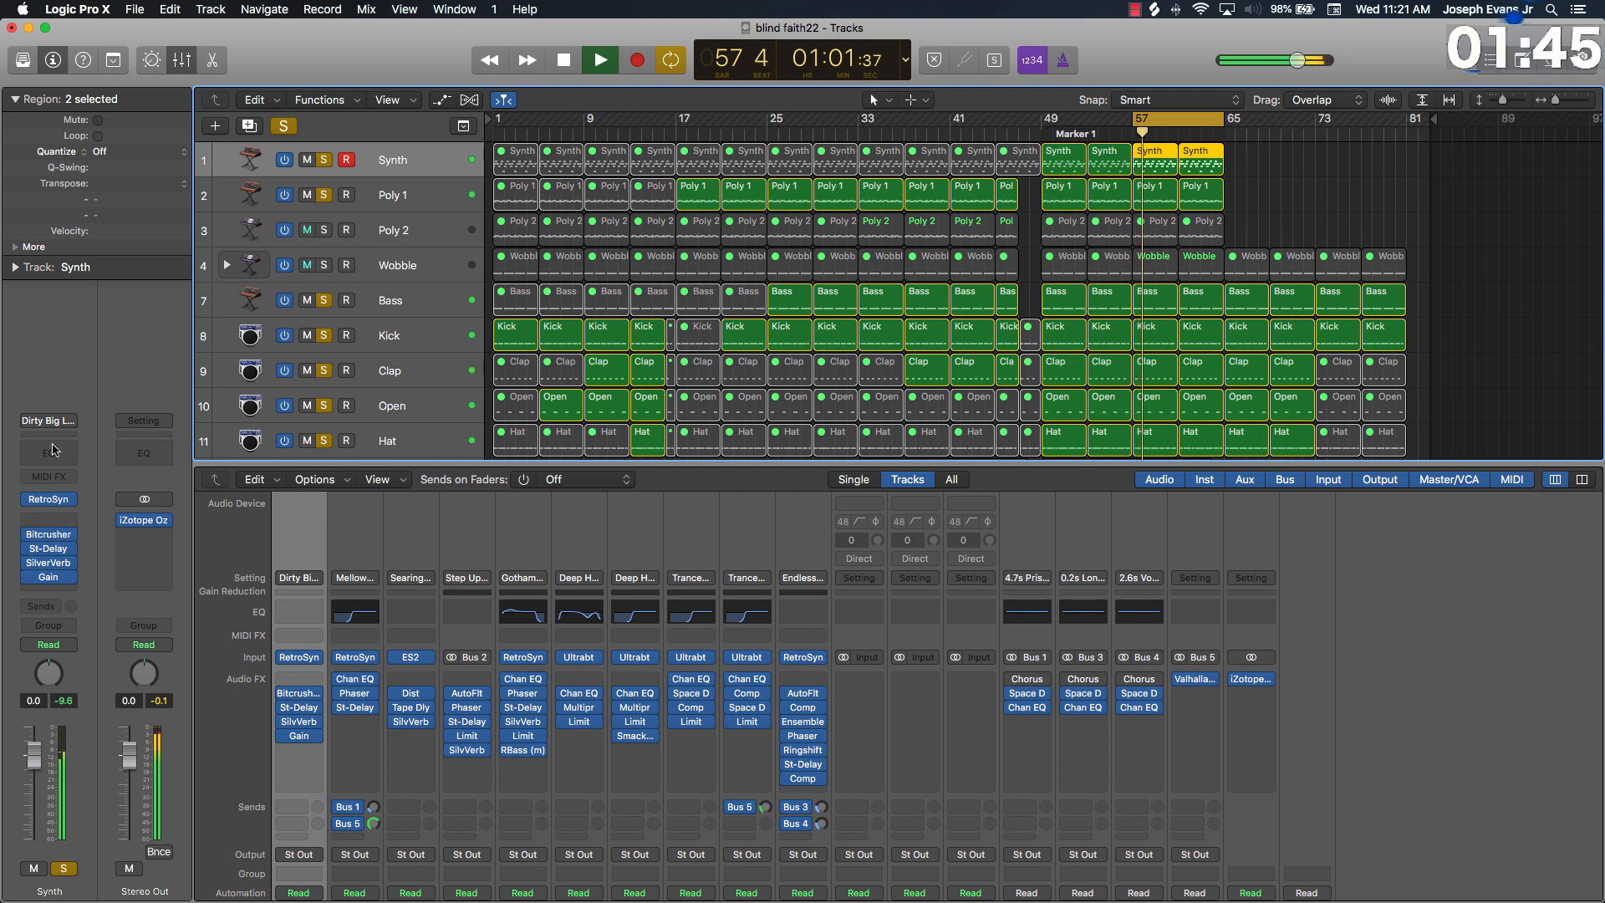
left_click(53, 450)
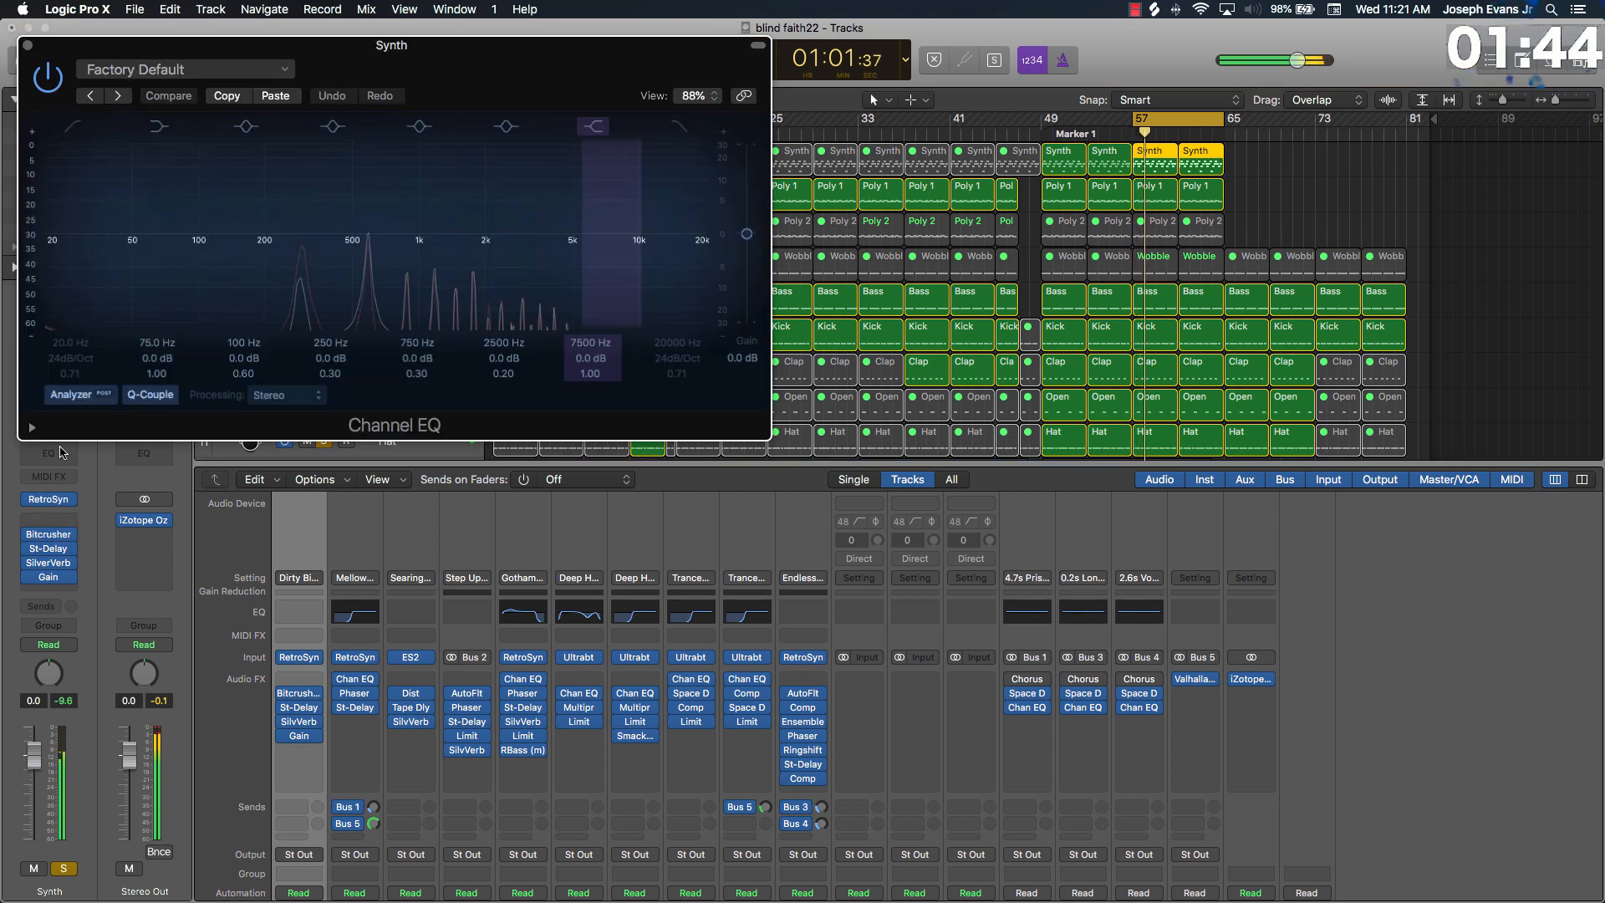
Step: Enable the Synth EQ's low cut at 315 Hz with 48 dB/Oct, pan the Synth to +18 and close the EQ window
left_click(72, 127)
left_click_drag(65, 359, 81, 342)
left_click_drag(50, 674, 59, 647)
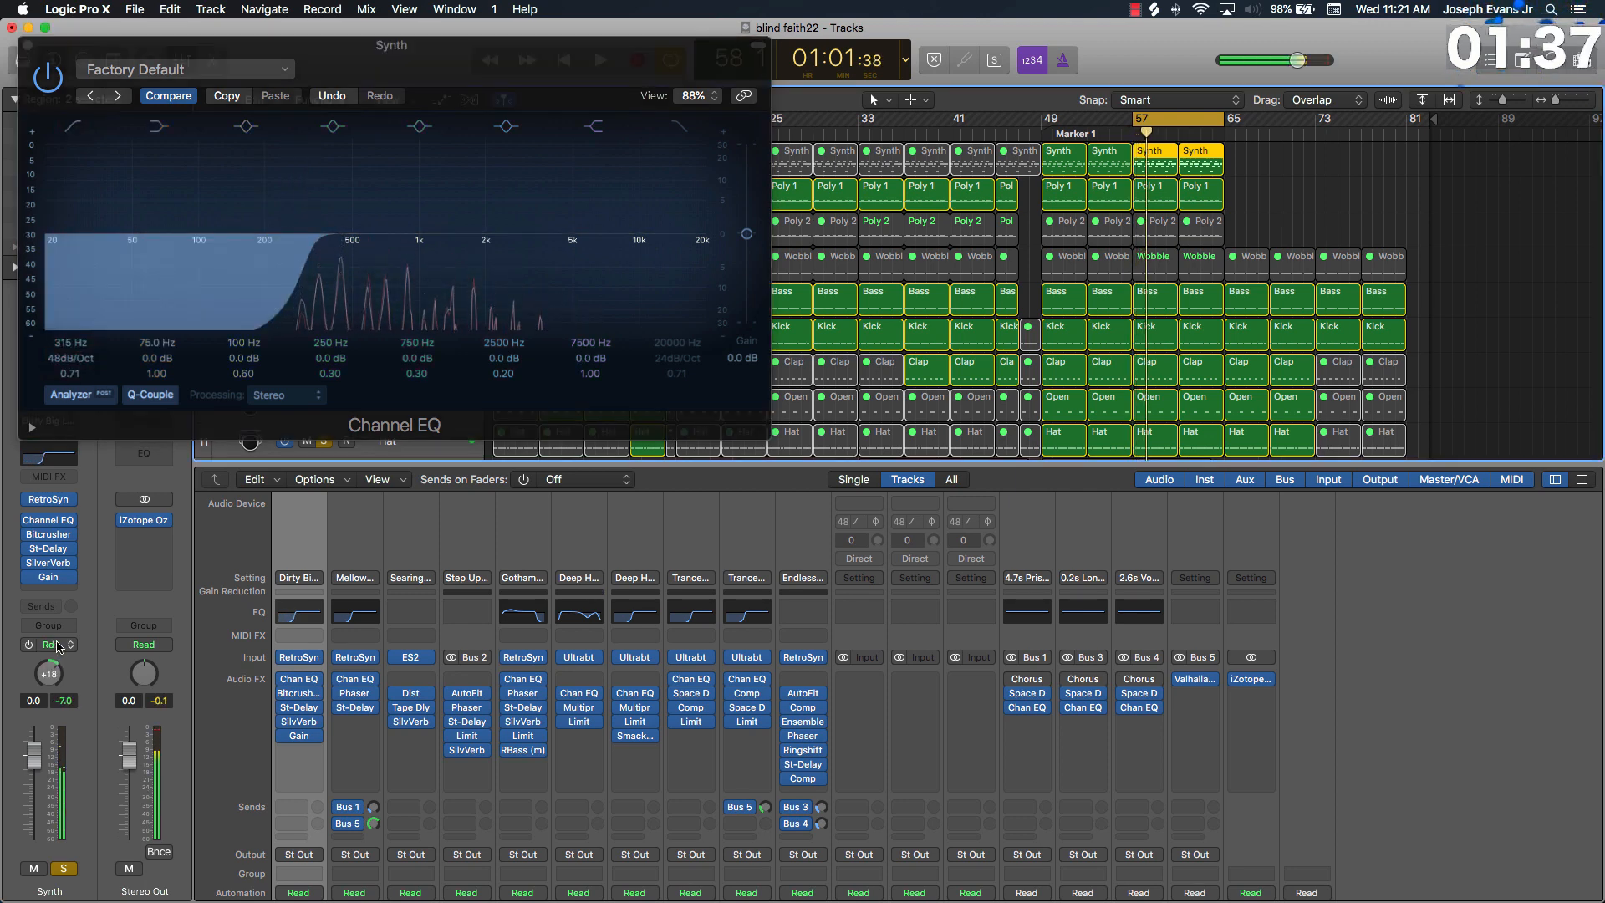
left_click(61, 304)
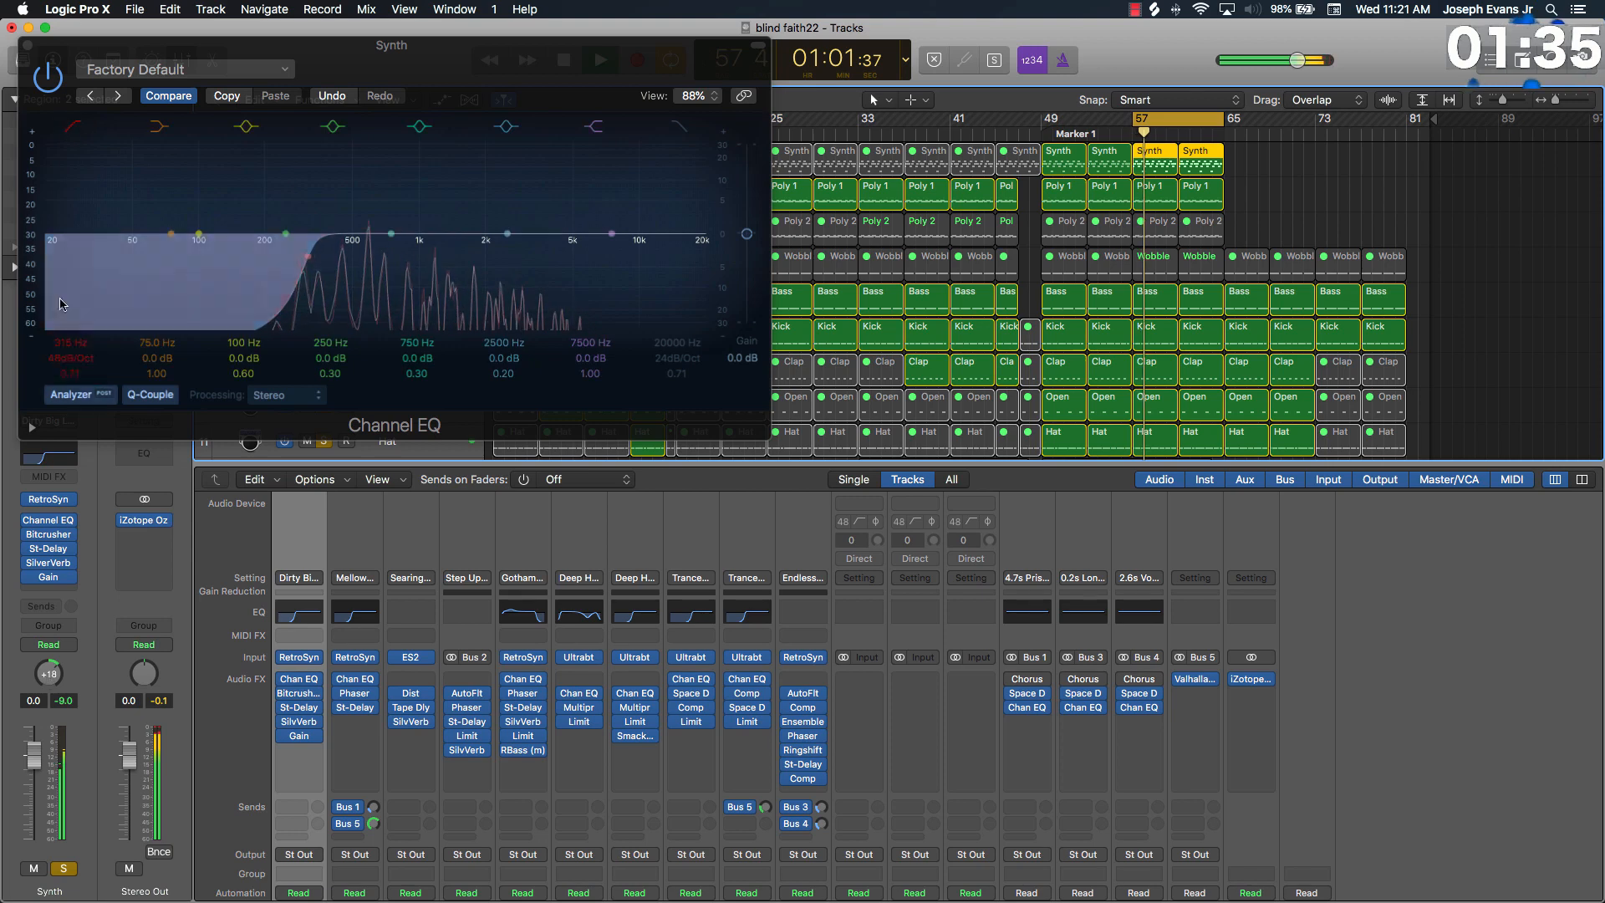
left_click(28, 45)
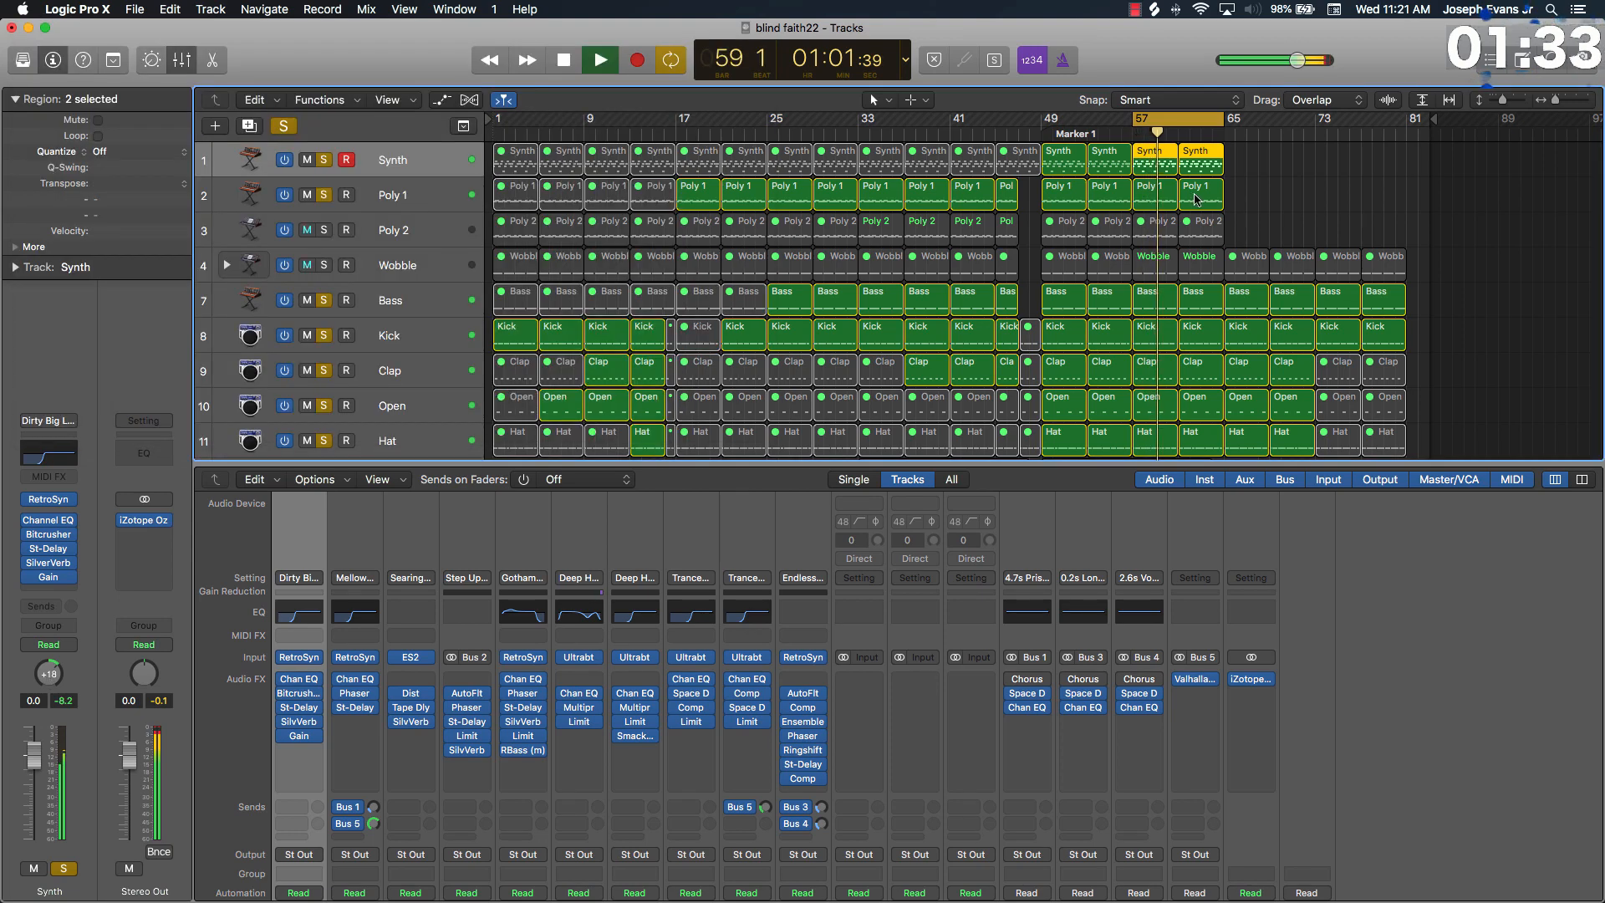
Step: Pan Poly 1 to +27 and the Synth track to -20 while the loop plays
left_click(428, 202)
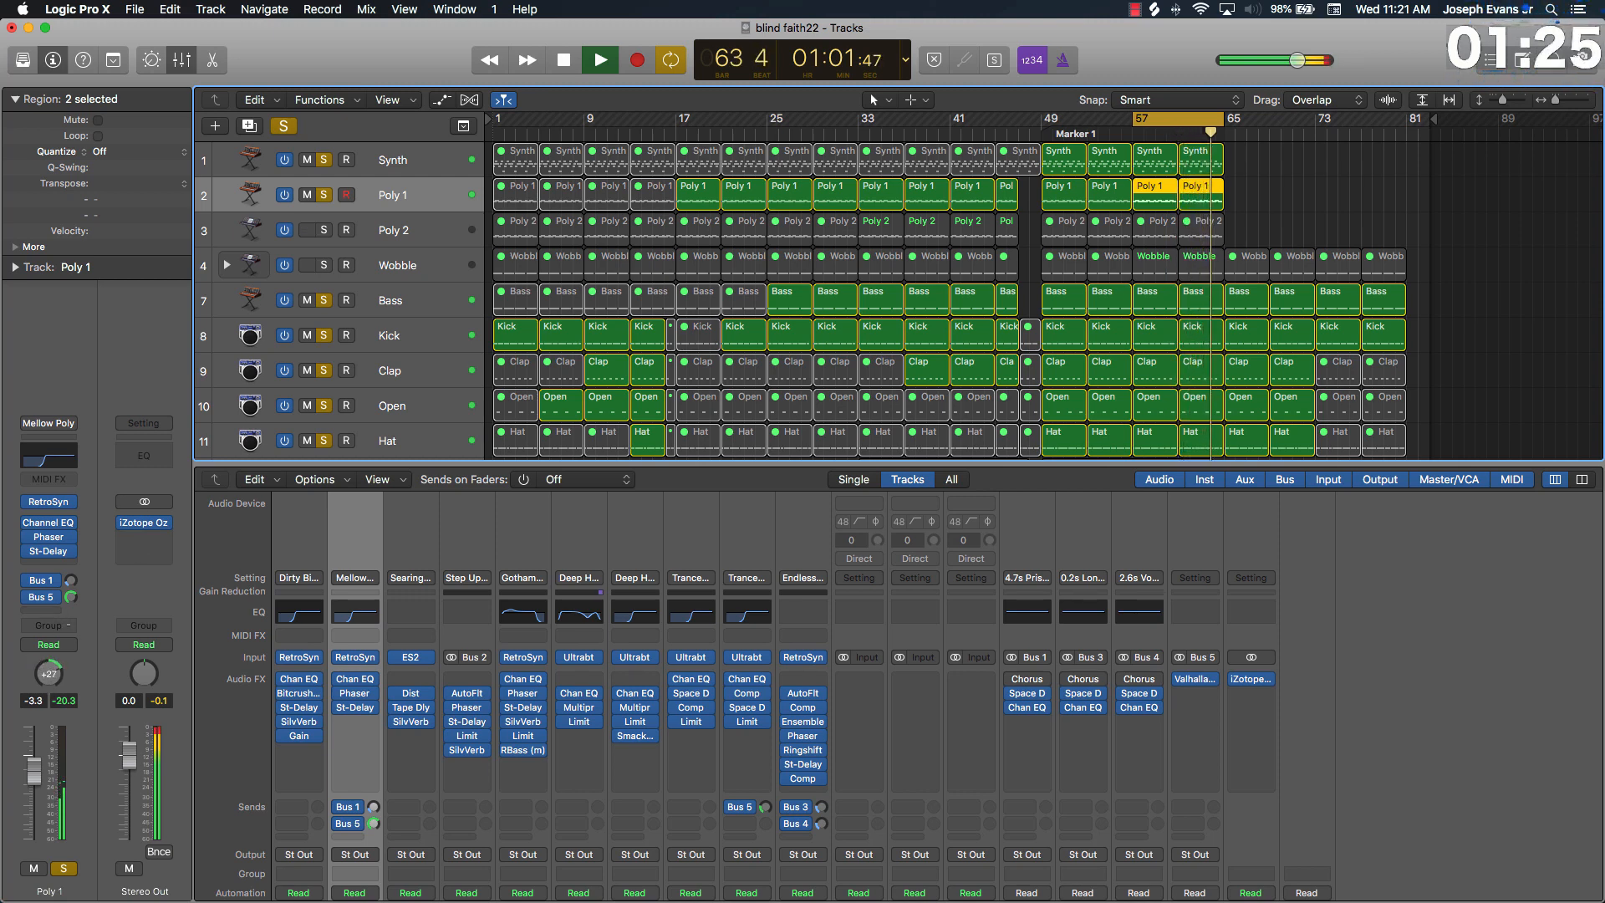
key("Up")
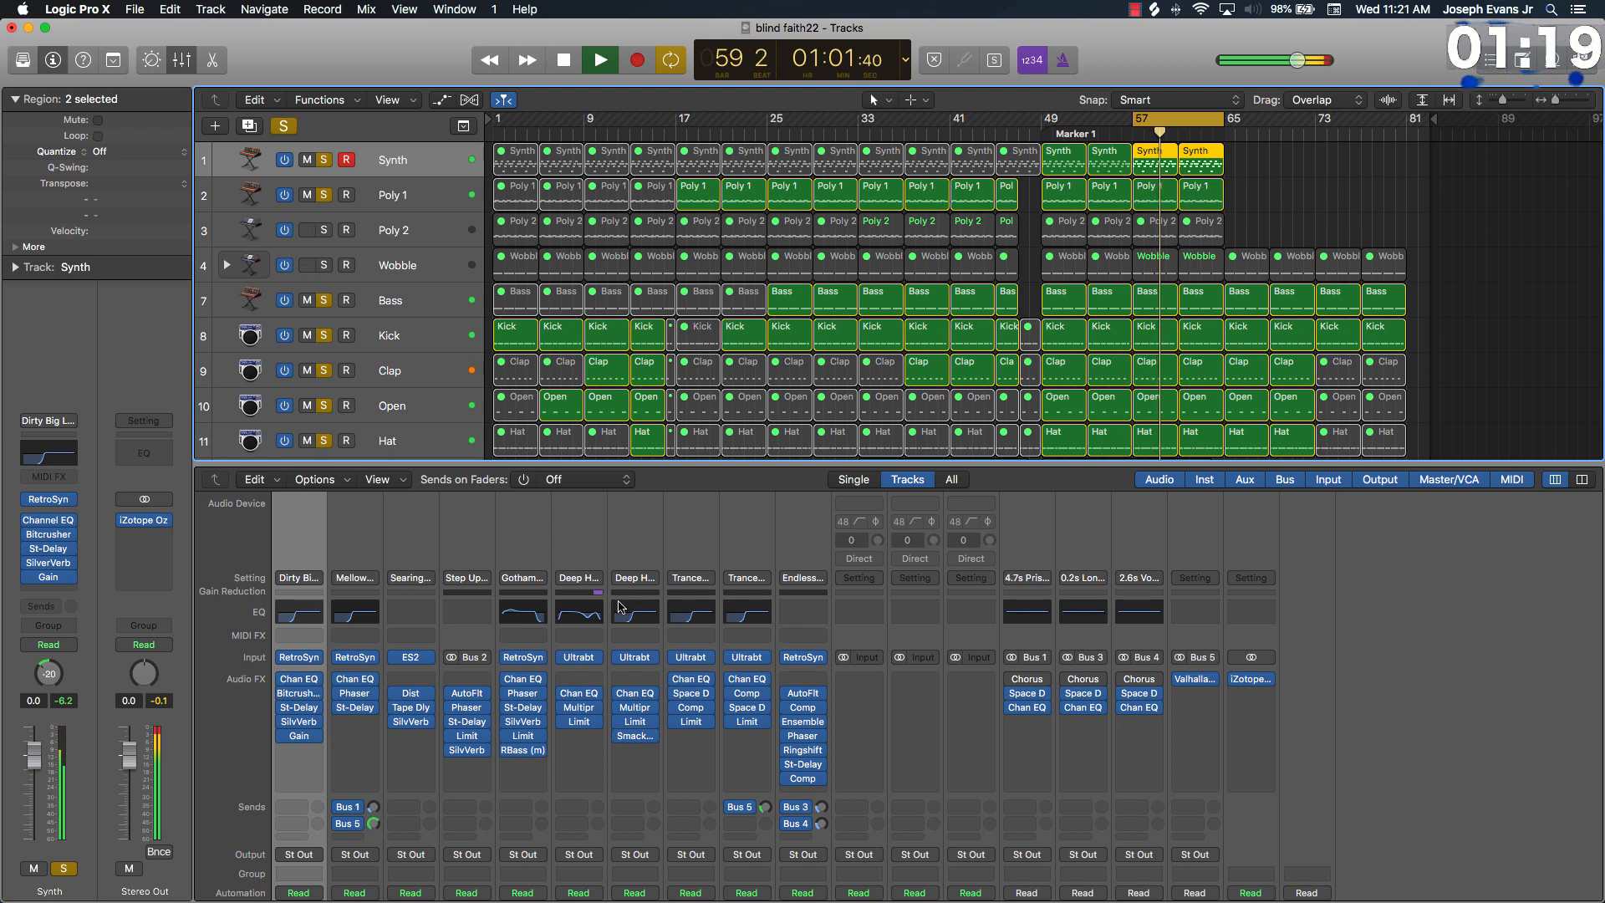
Step: Stop playback and move the cycle range to bars 41 to 49
left_click(1416, 290)
key("space")
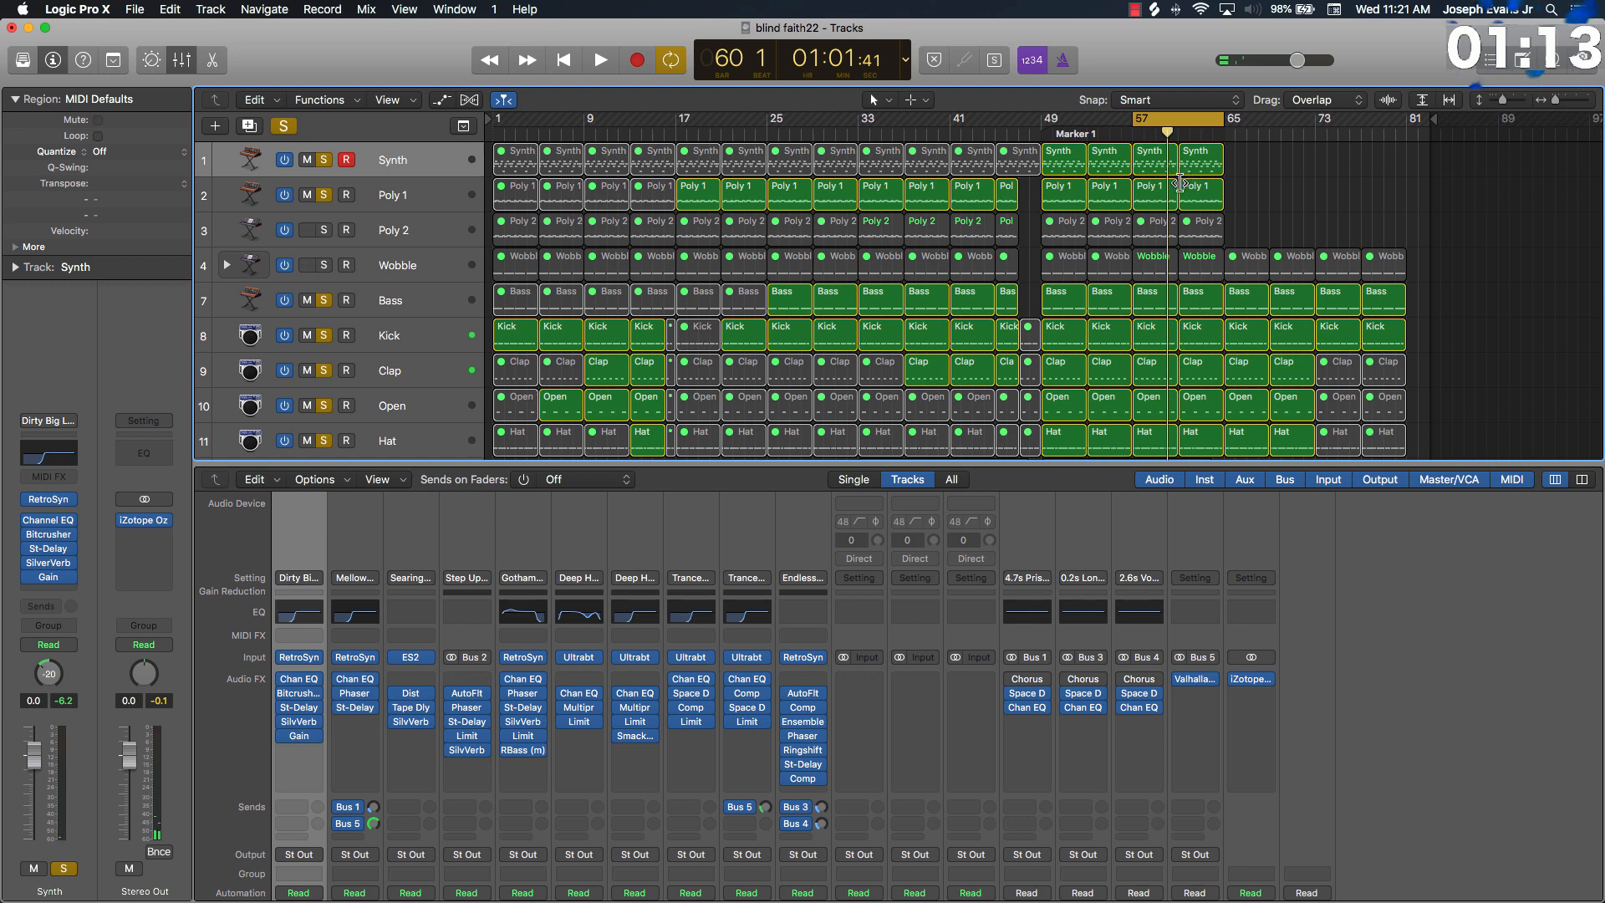
scroll(669, 251, "down", 10)
scroll(669, 251, "up", 9)
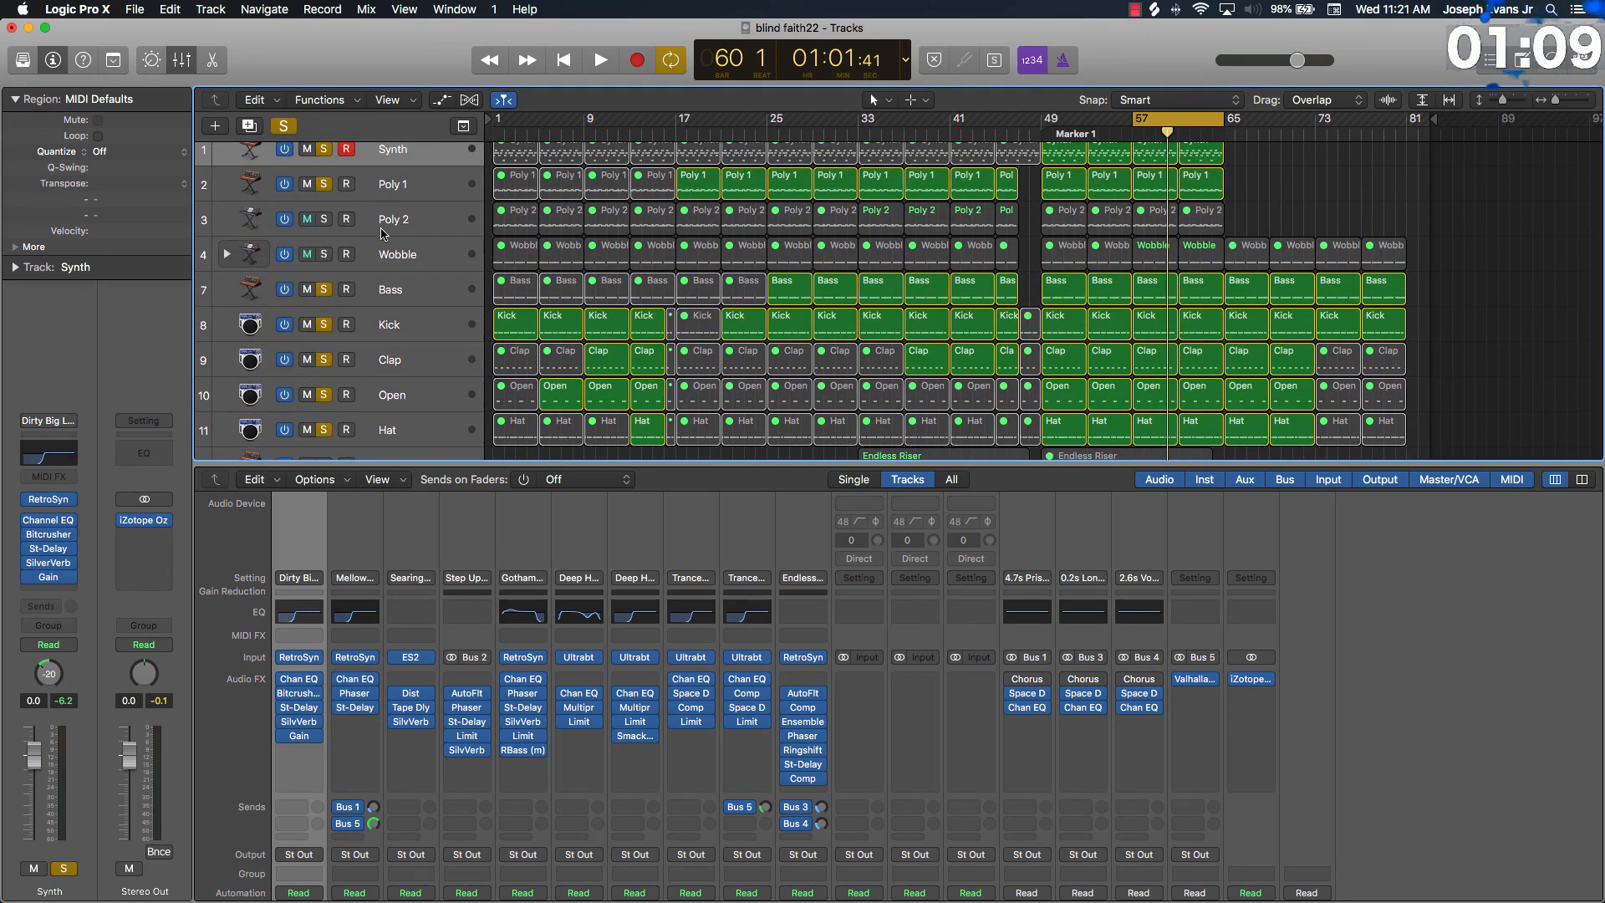
left_click_drag(1178, 120, 997, 121)
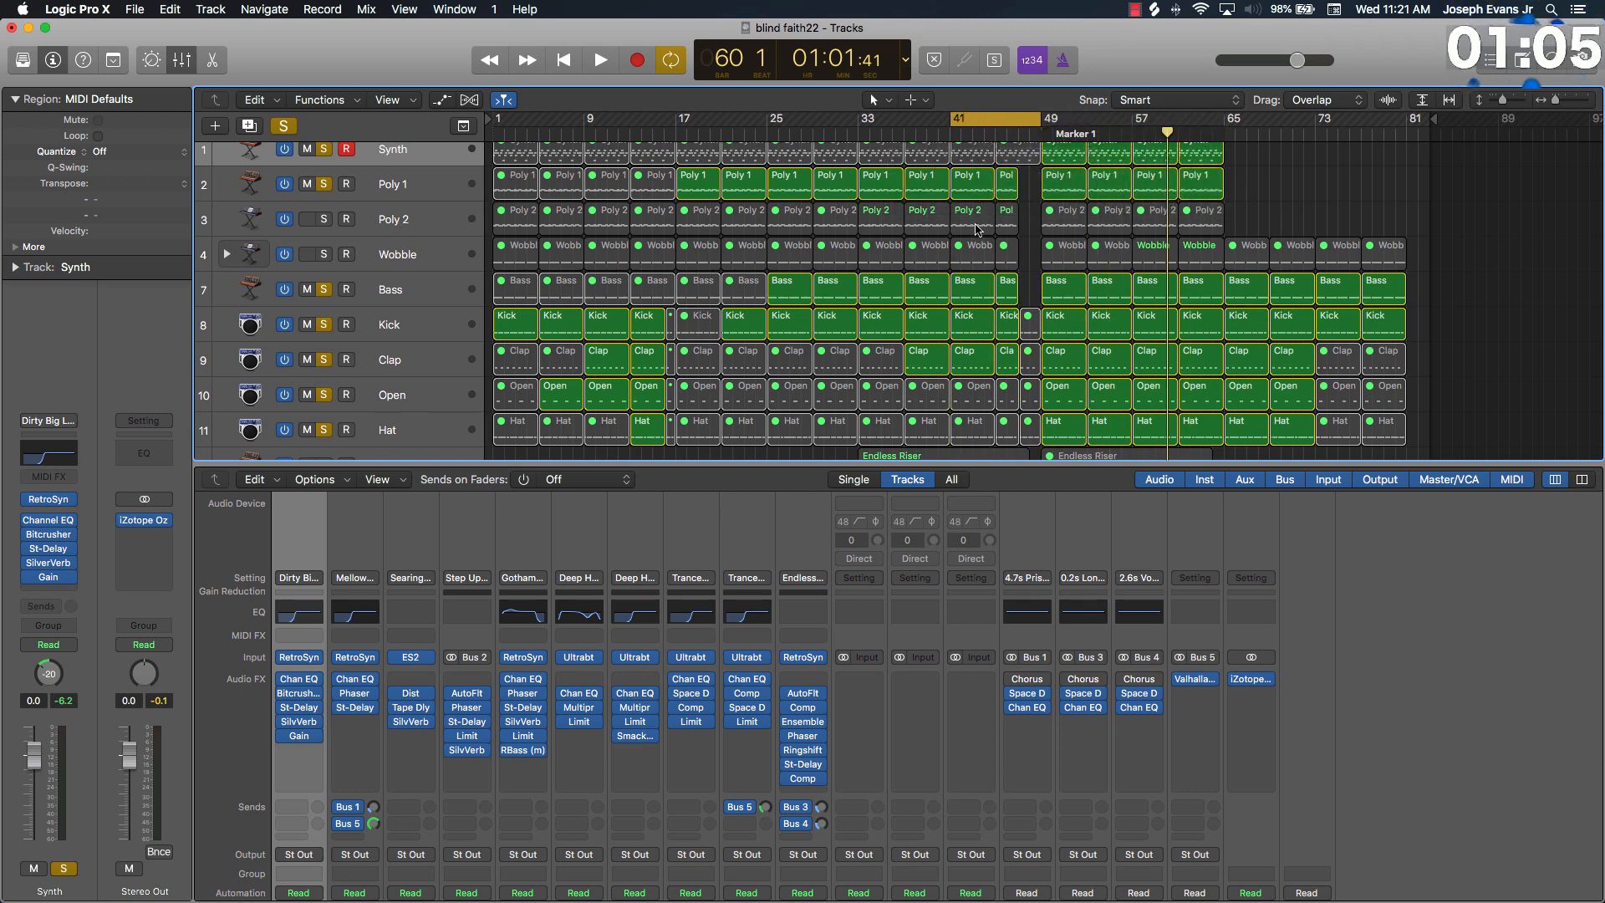
scroll(983, 232, "up", 1)
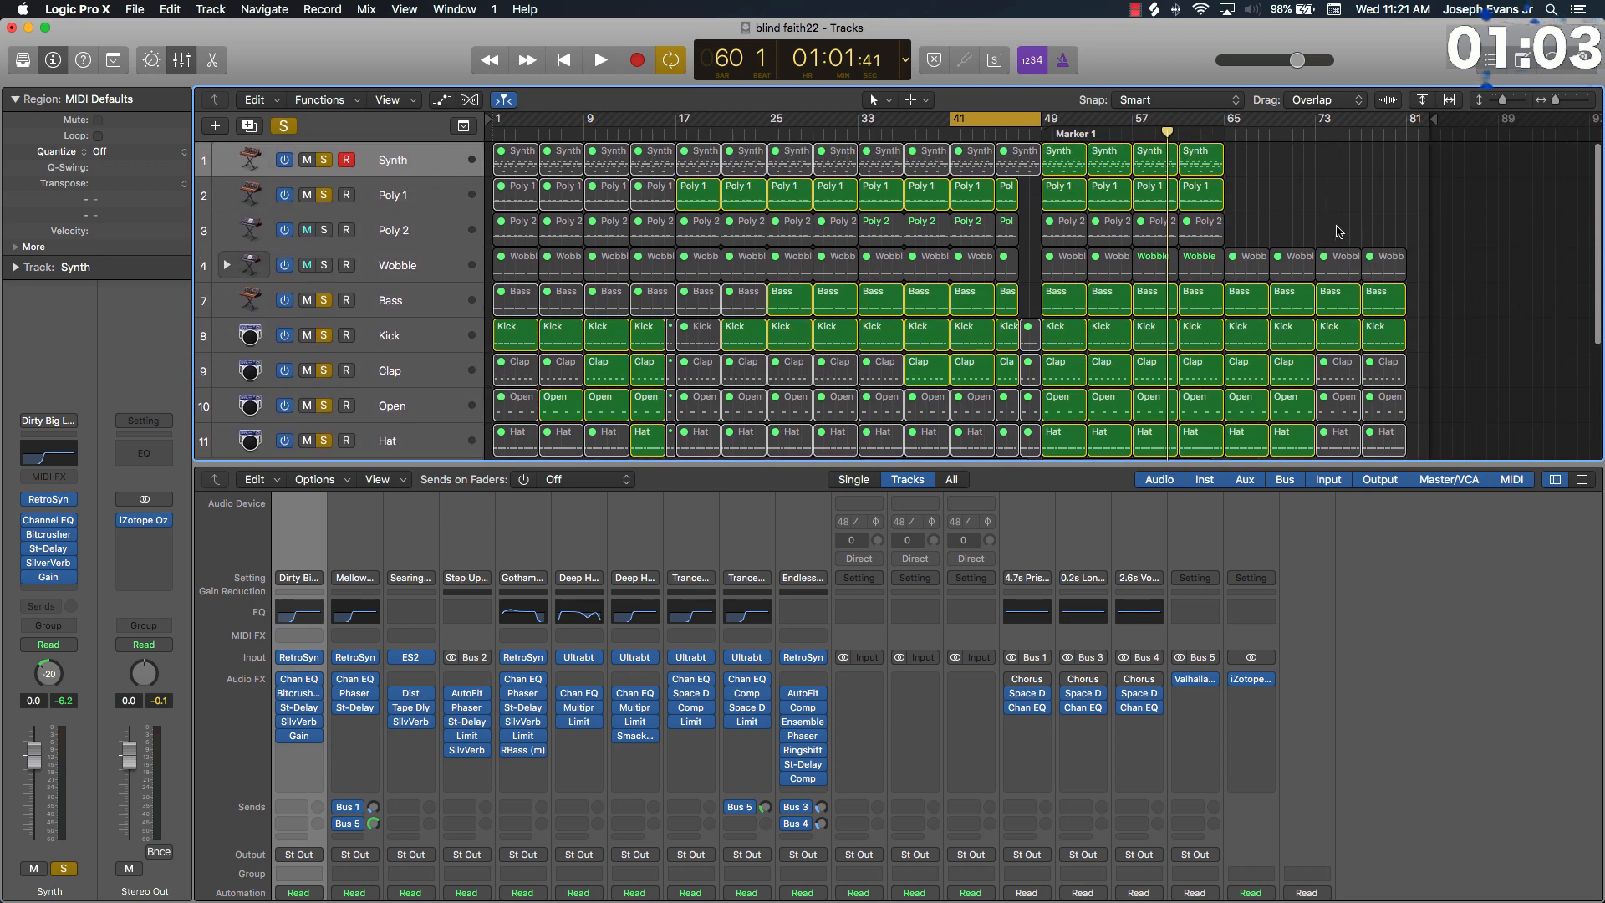
Step: Unmute the Poly 2 regions between bars 57 and 65 and set the cycle range to those bars
left_click_drag(1195, 228, 1163, 228)
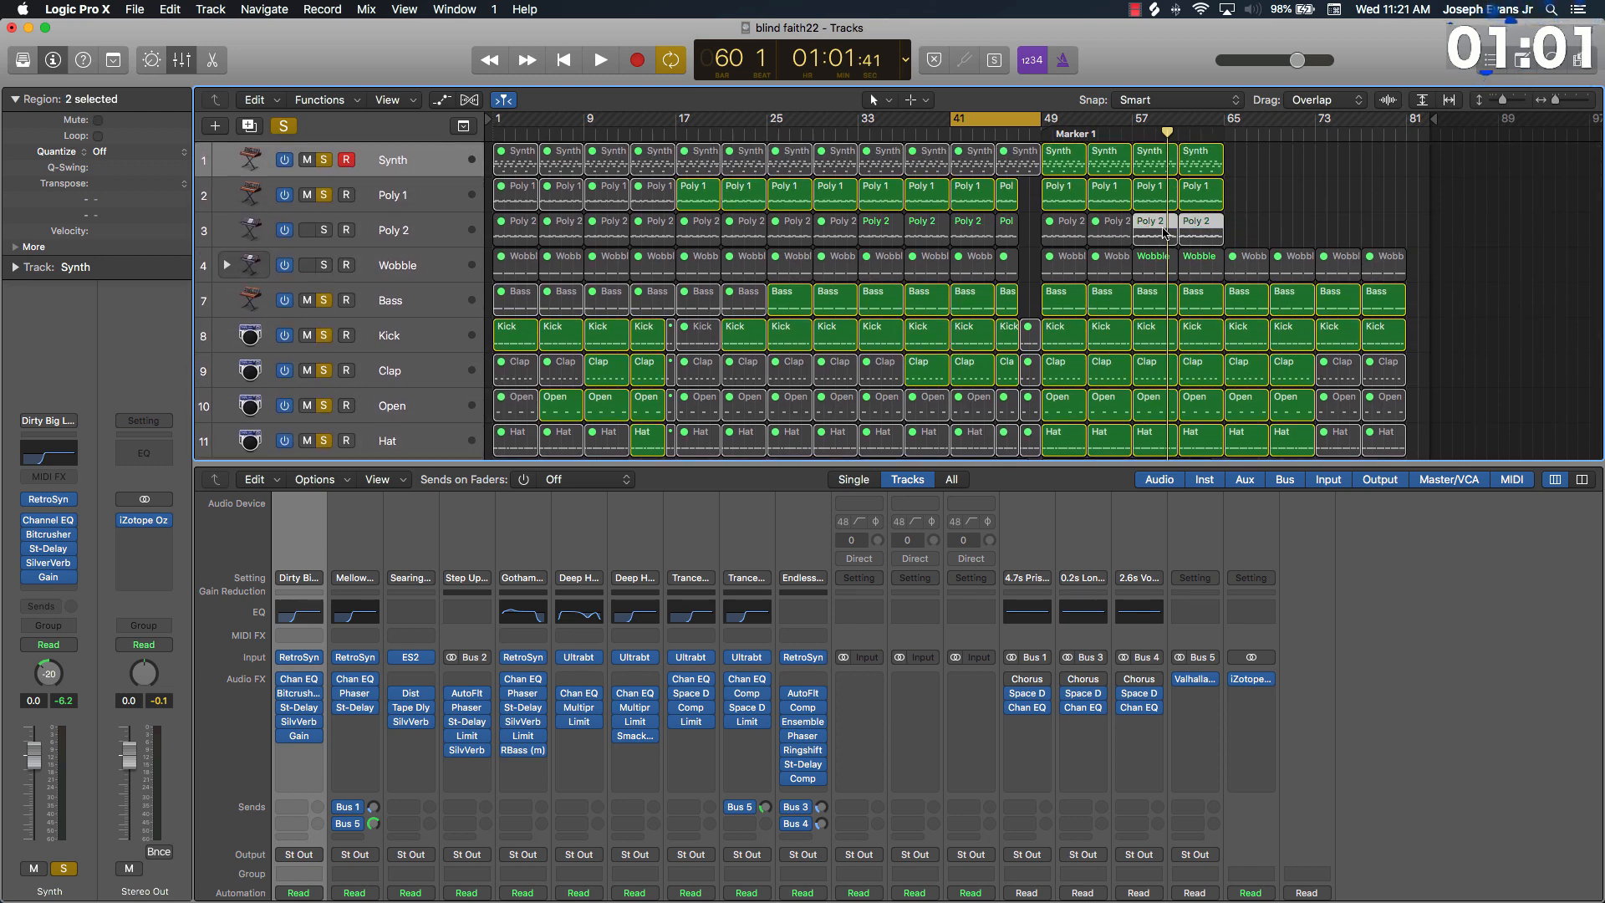
left_click_drag(1017, 119, 1198, 120)
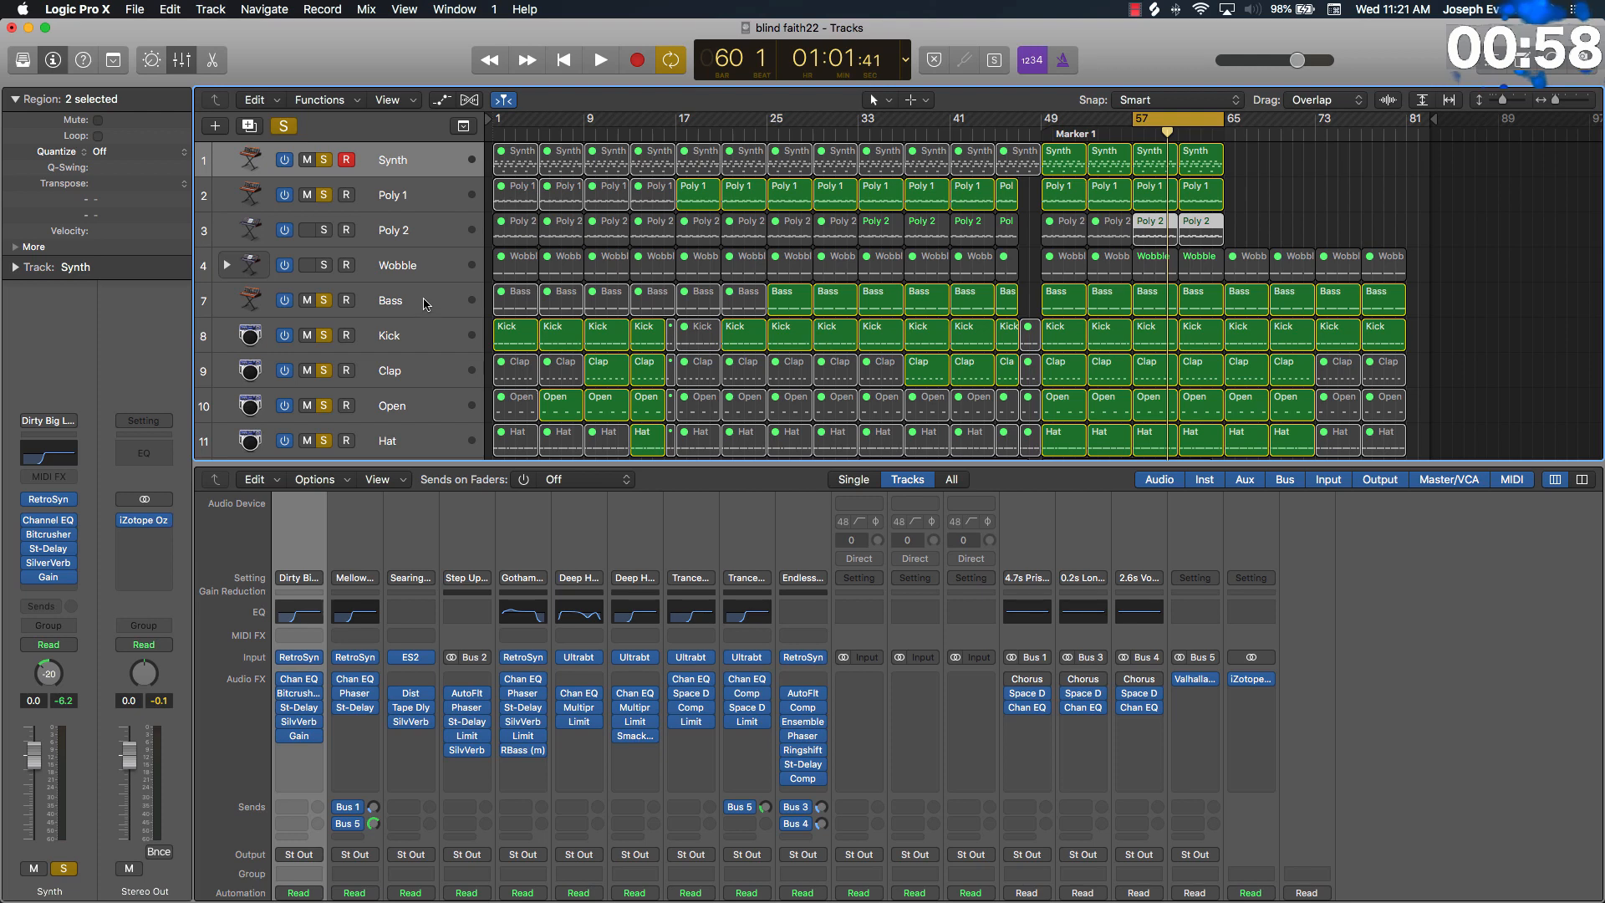
Step: Solo Poly 2 and pan it to -9 while the loop plays, stopping playback at the end
left_click(326, 231)
key("space")
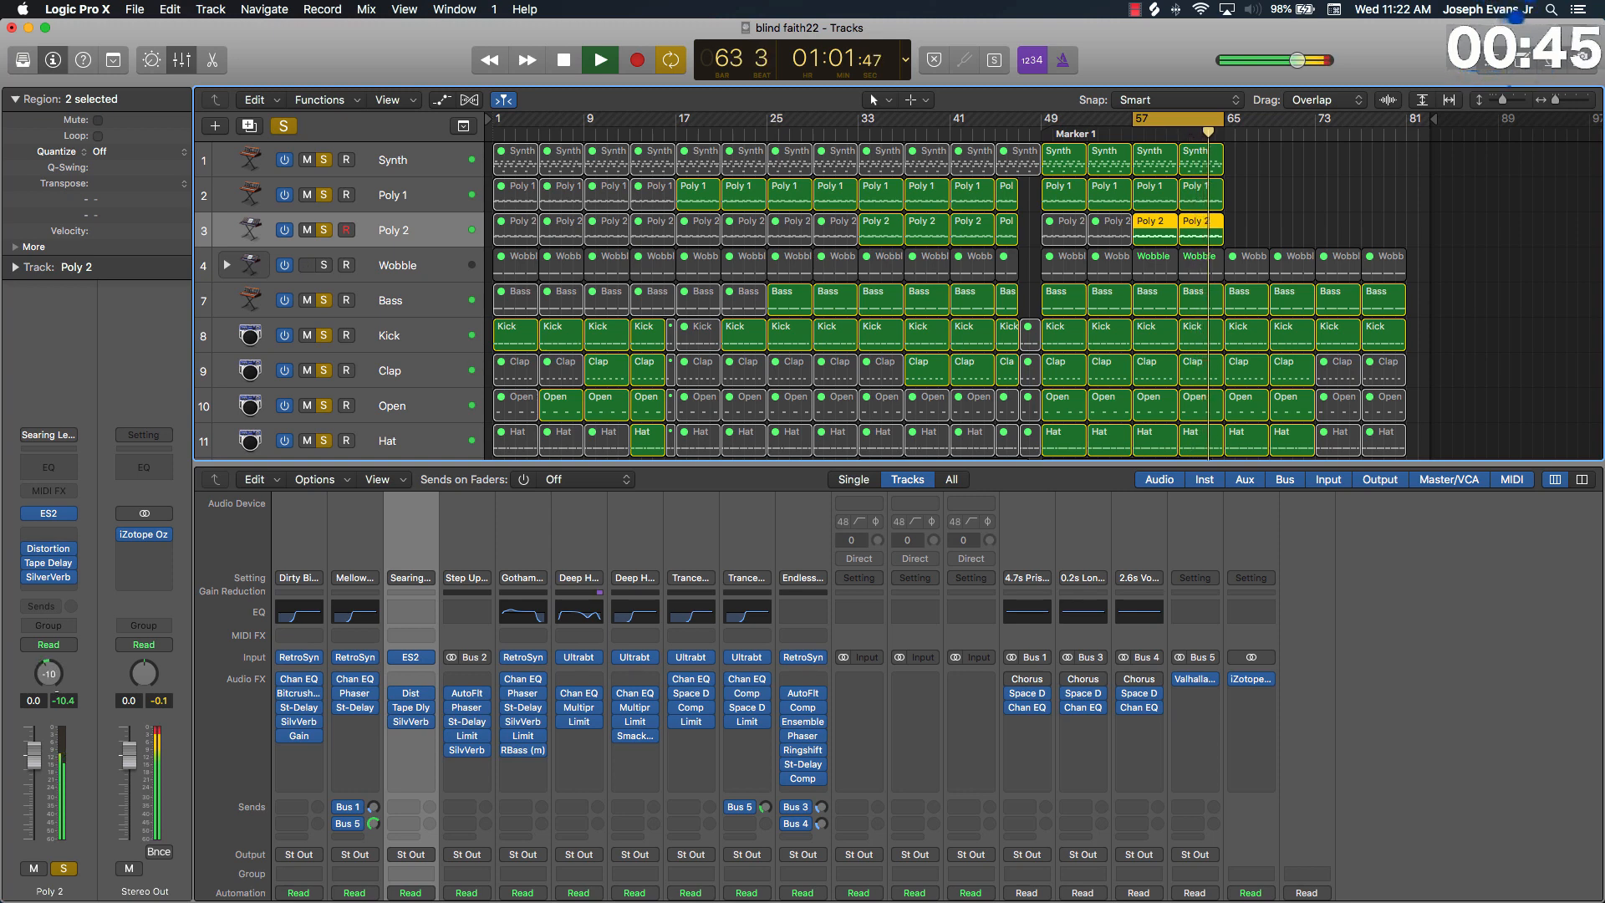
key("space")
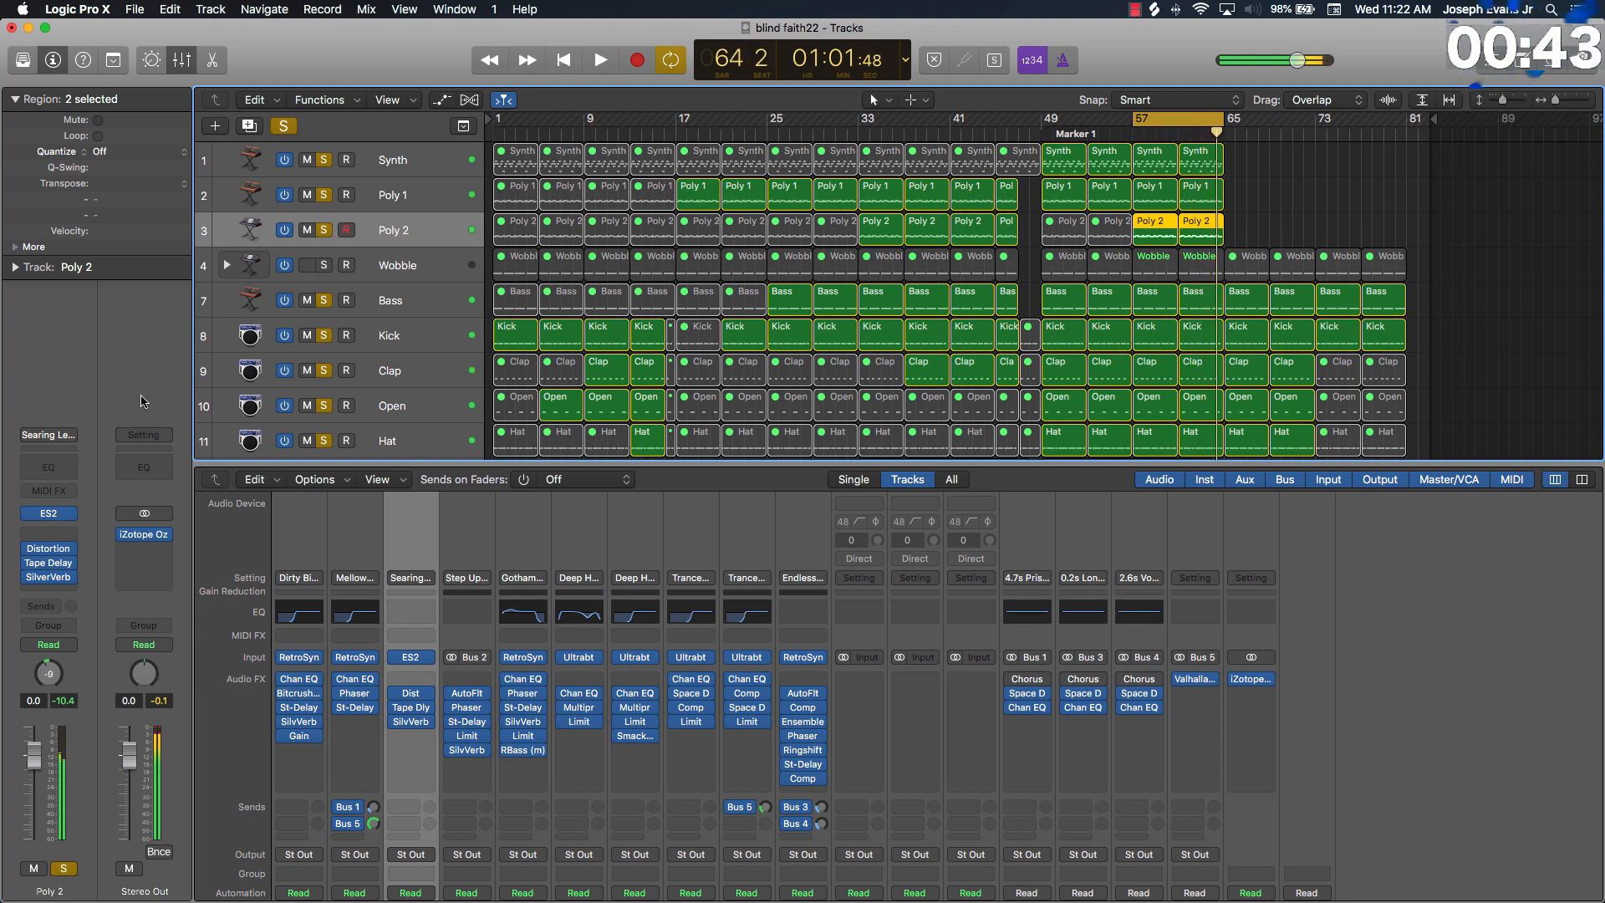
Step: Add a Channel EQ to Poly 2 with a low cut at about 360 Hz and 48 dB/Oct, and close its window
left_click(48, 467)
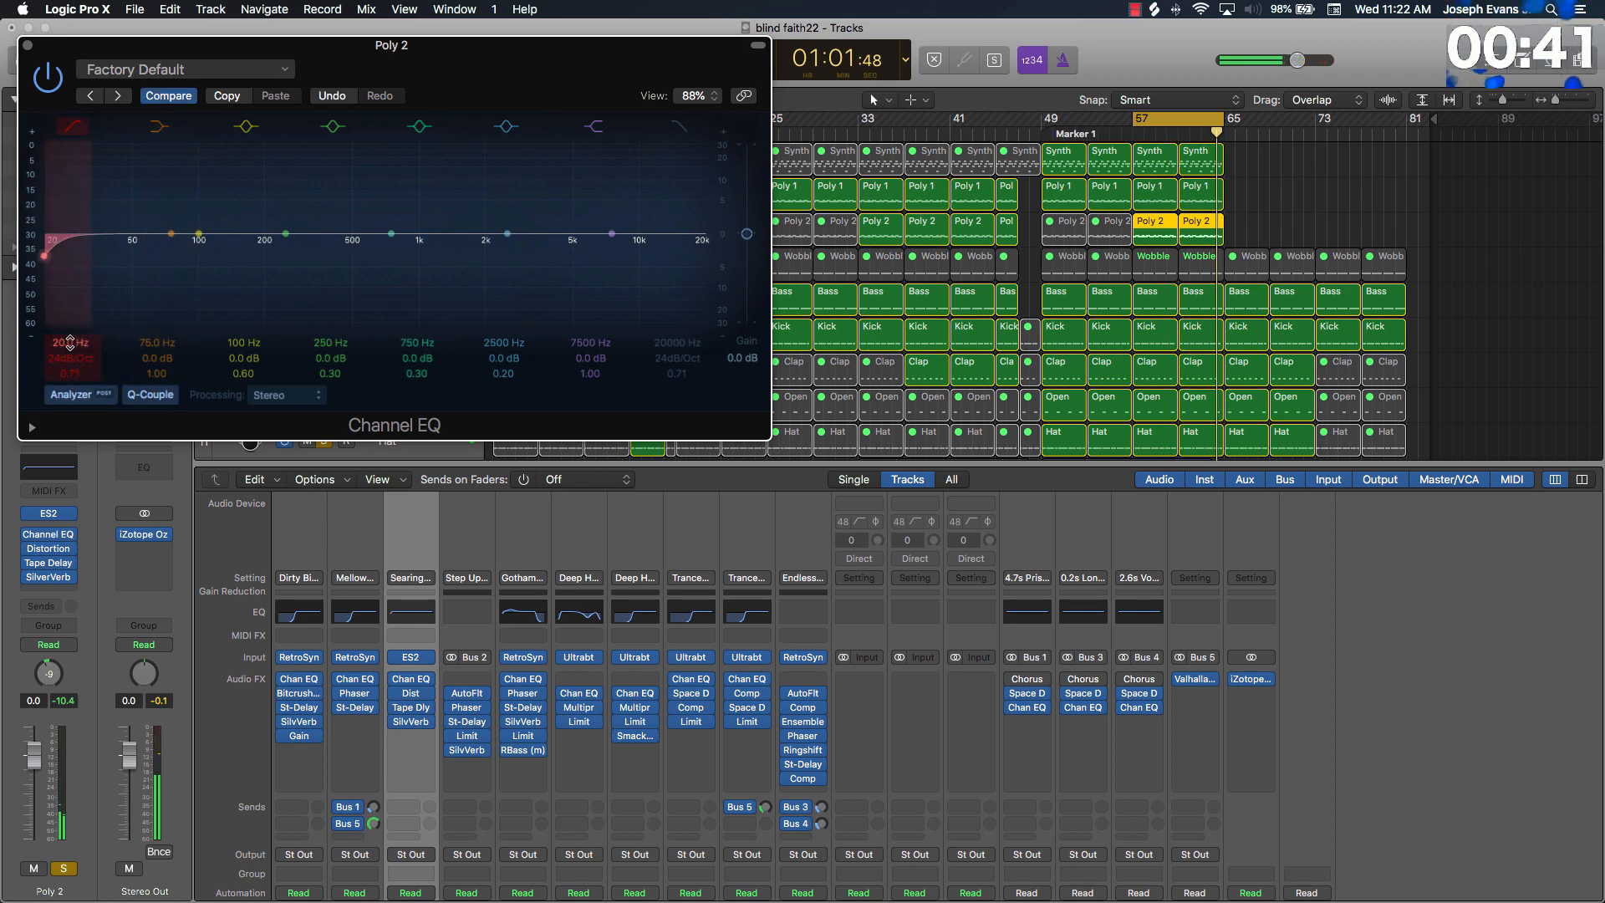
left_click_drag(70, 343, 74, 345)
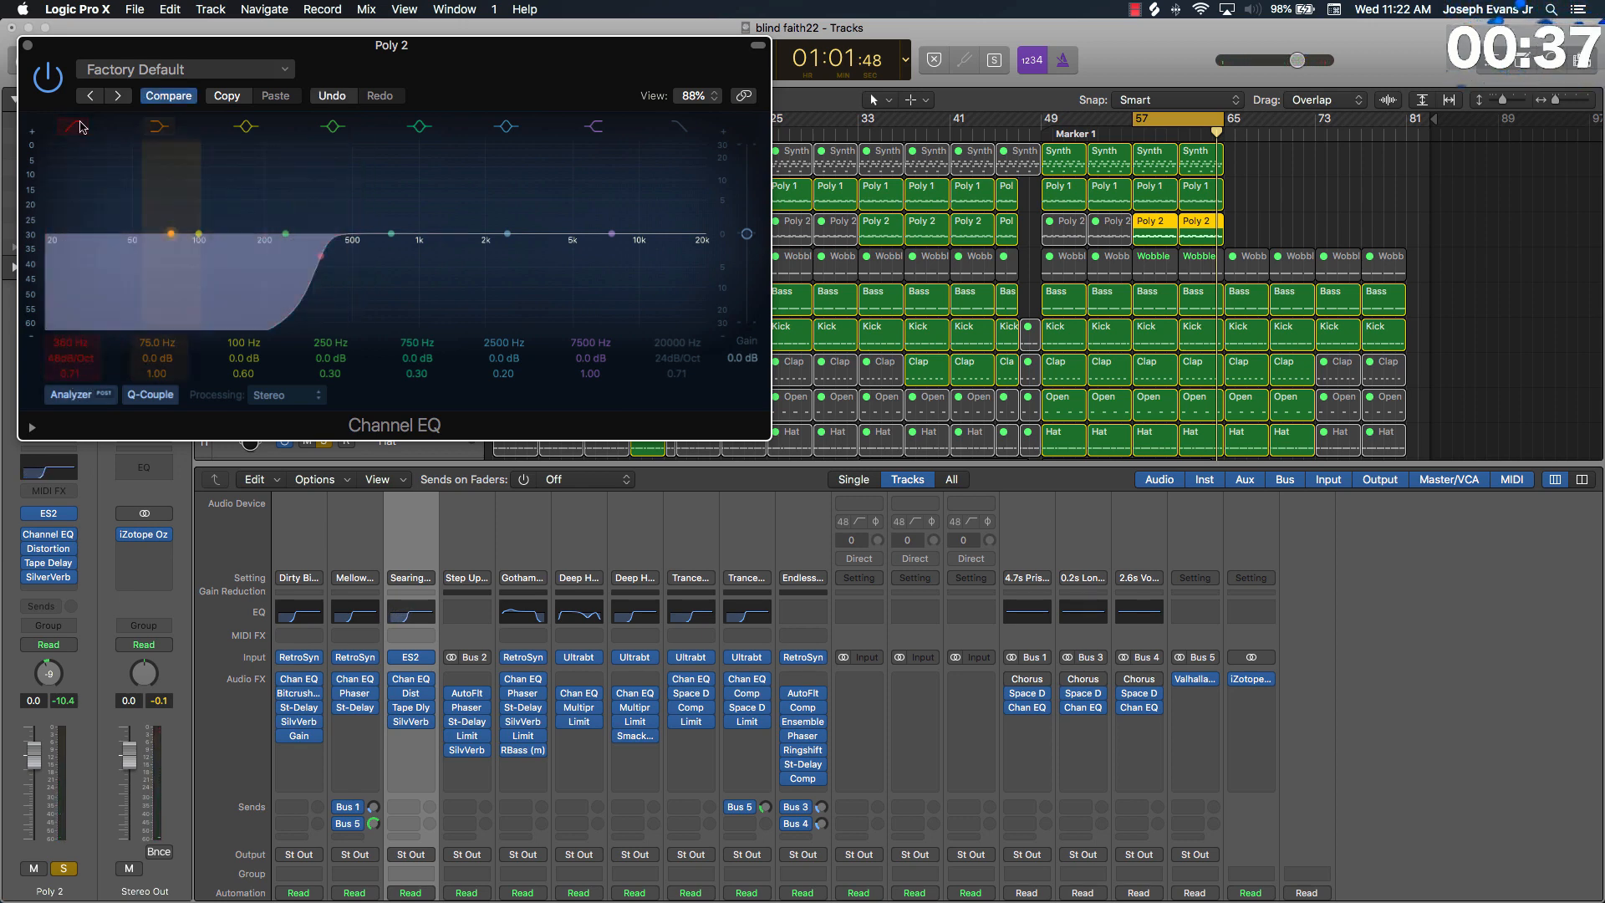
left_click(28, 45)
left_click(1336, 168)
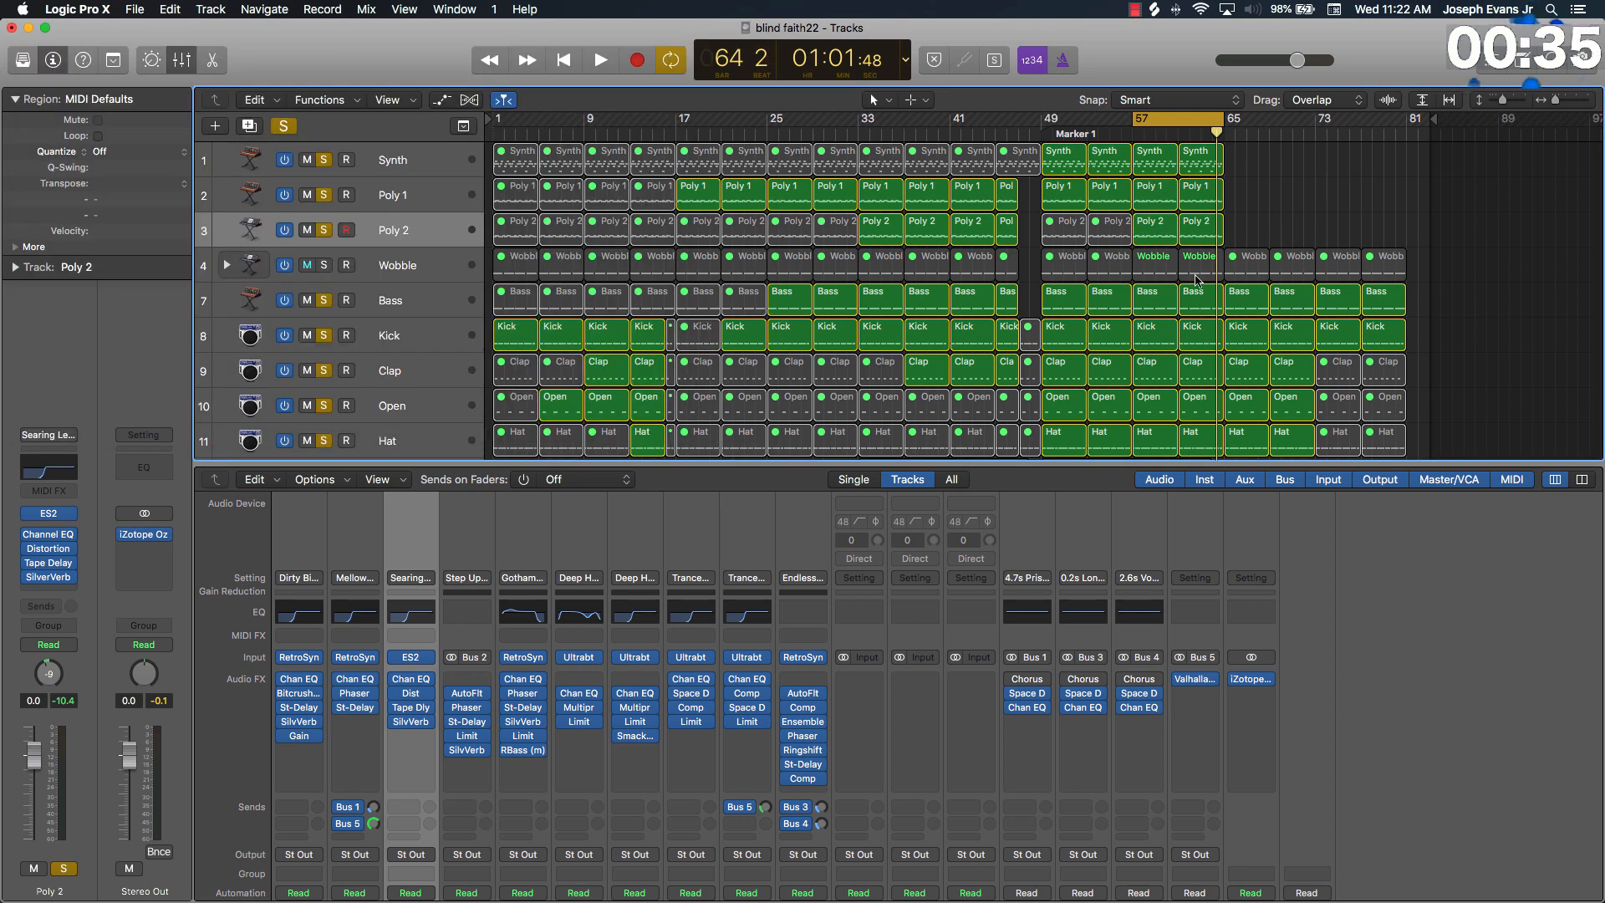
Step: Select and solo the Wobble track while the loop plays
scroll(1175, 291, "down", 6)
scroll(1170, 297, "up", 6)
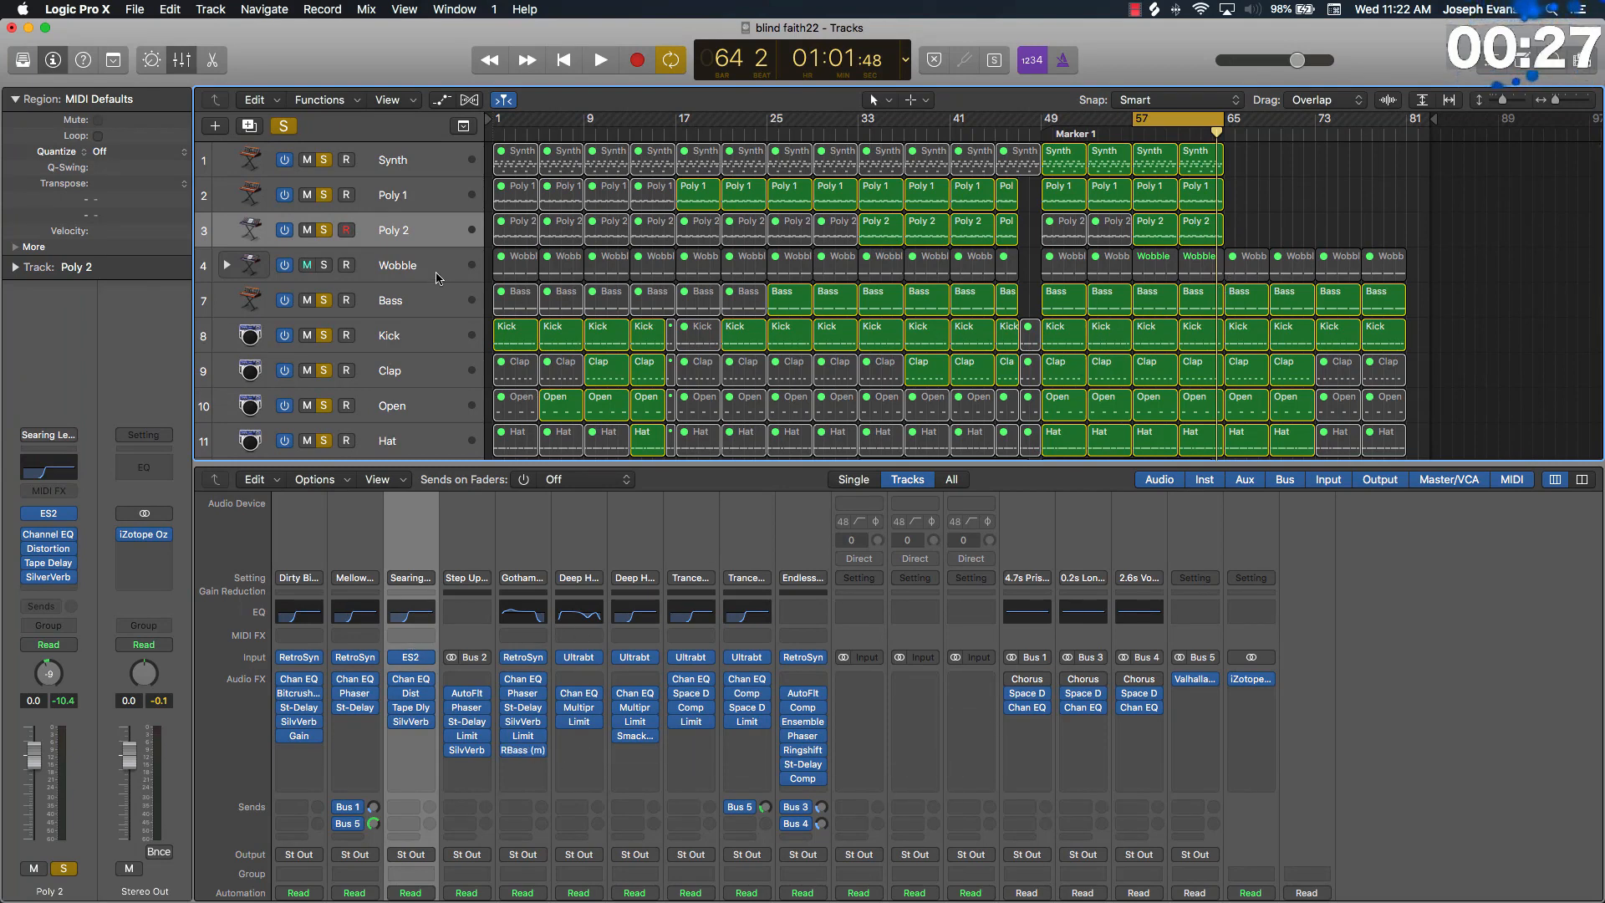
left_click(410, 268)
key("space")
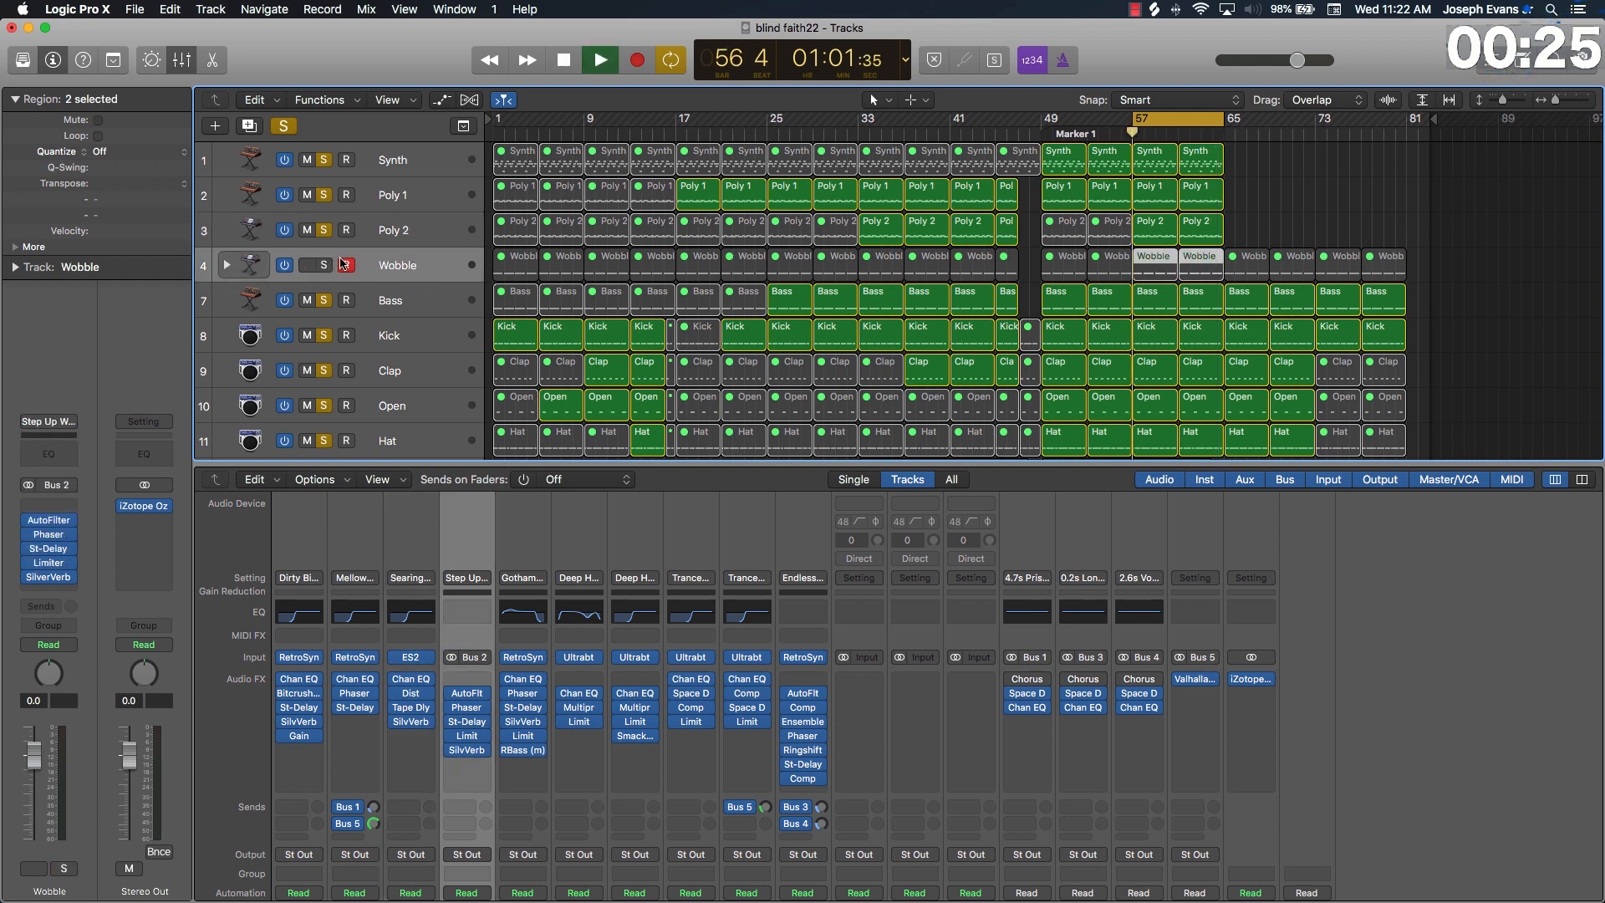
left_click(307, 266)
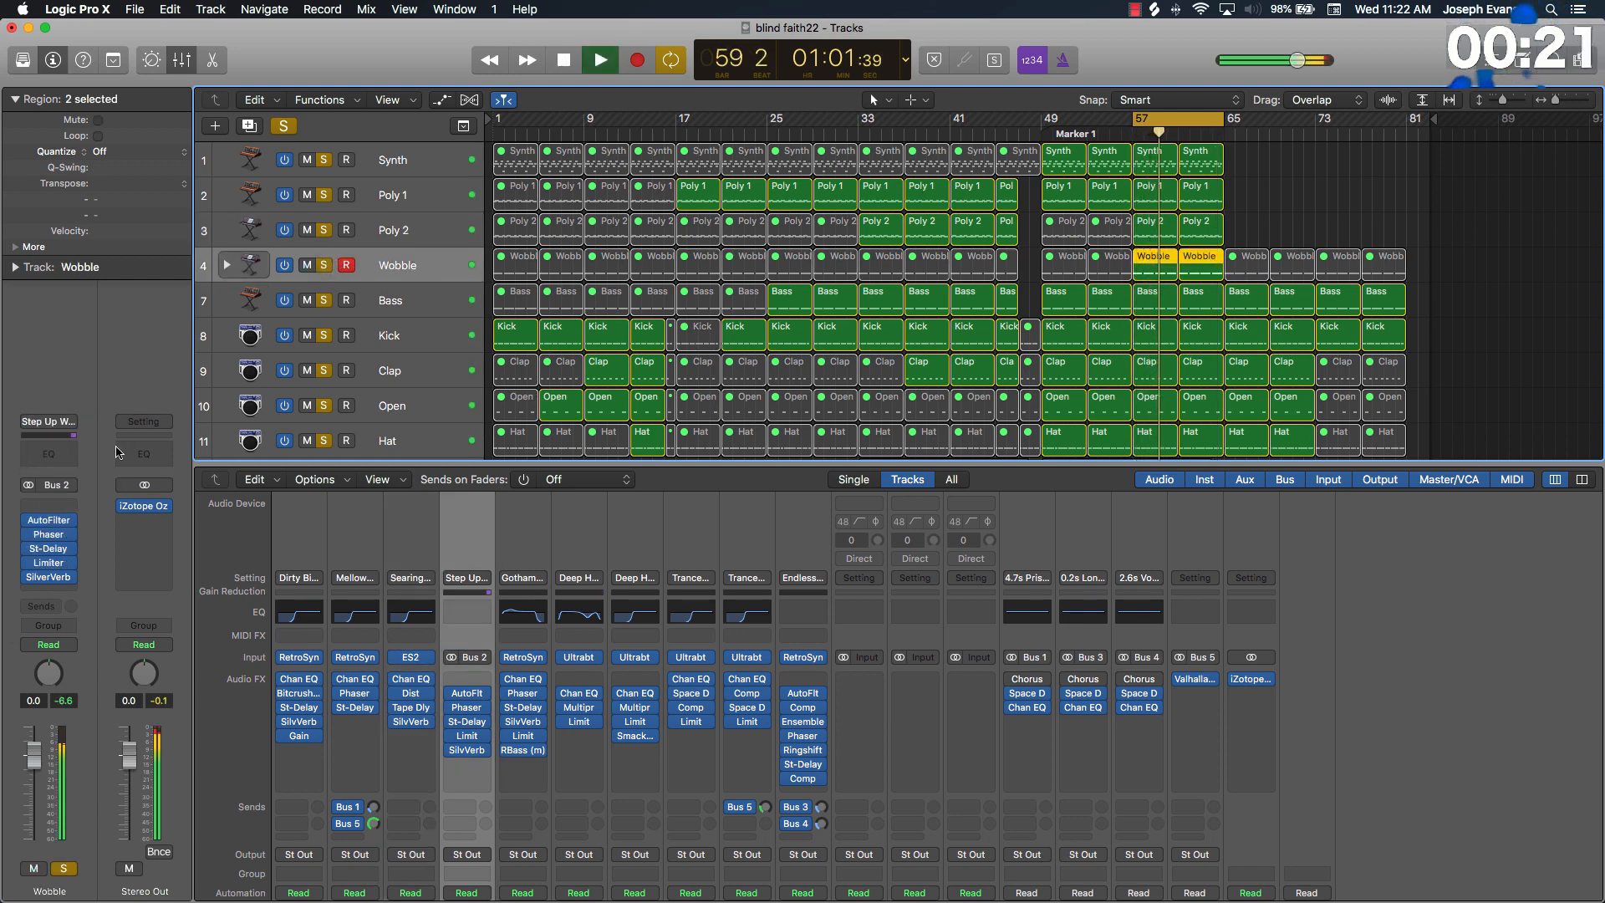
Step: Add a Channel EQ to Wobble with a low cut at 26 Hz, 48 dB/Oct, and a high cut at 760 Hz
left_click(57, 456)
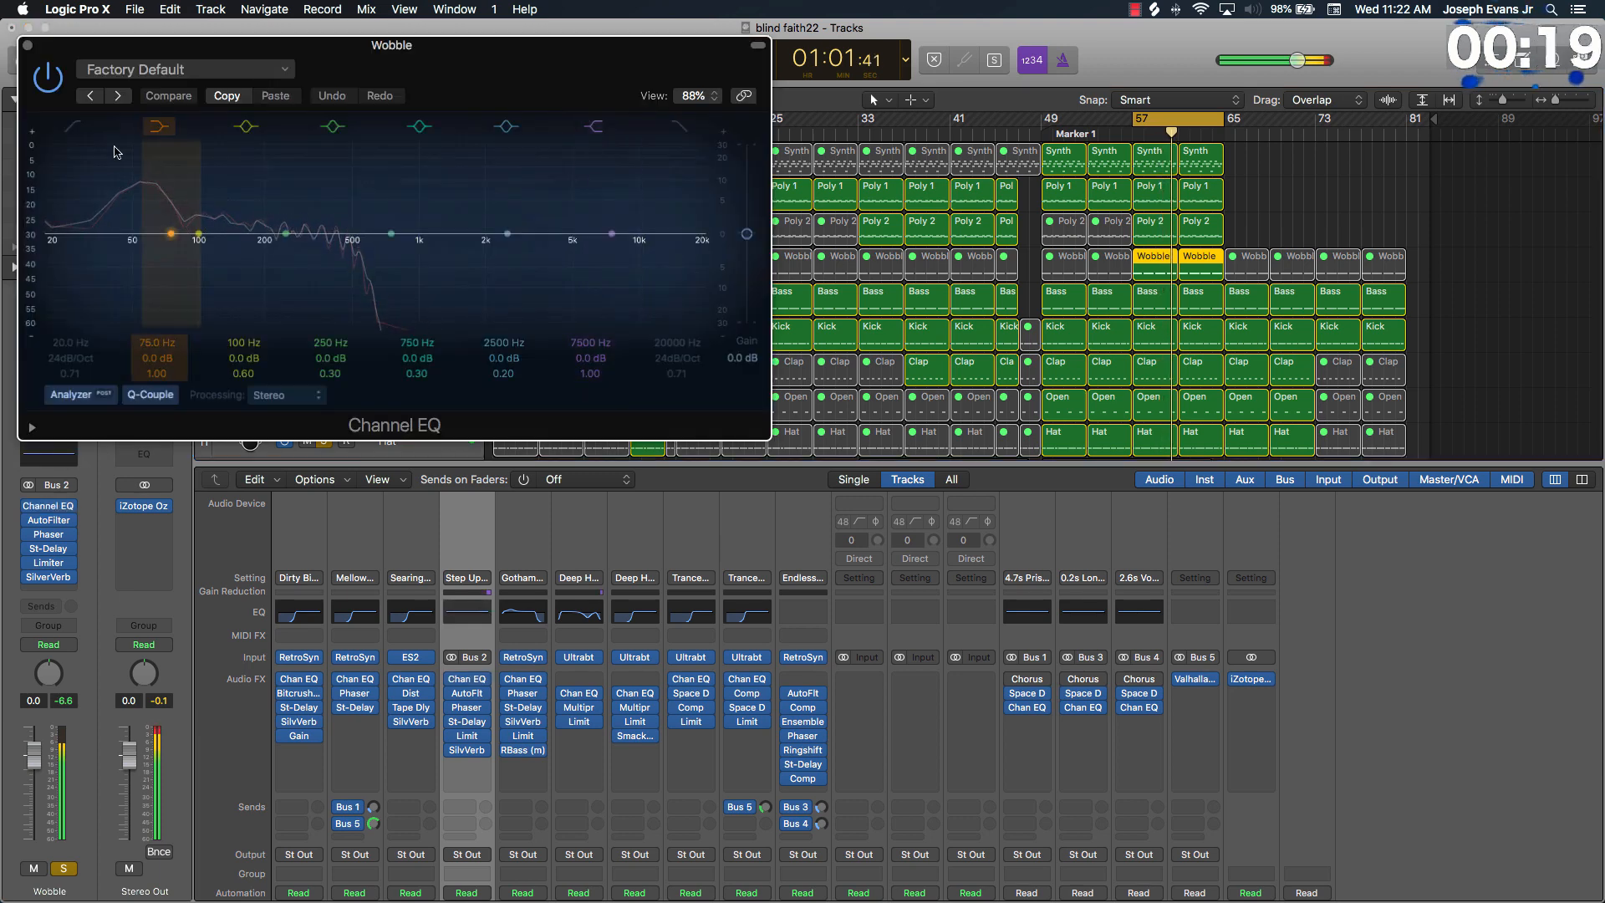
left_click(78, 127)
left_click_drag(77, 357, 73, 328)
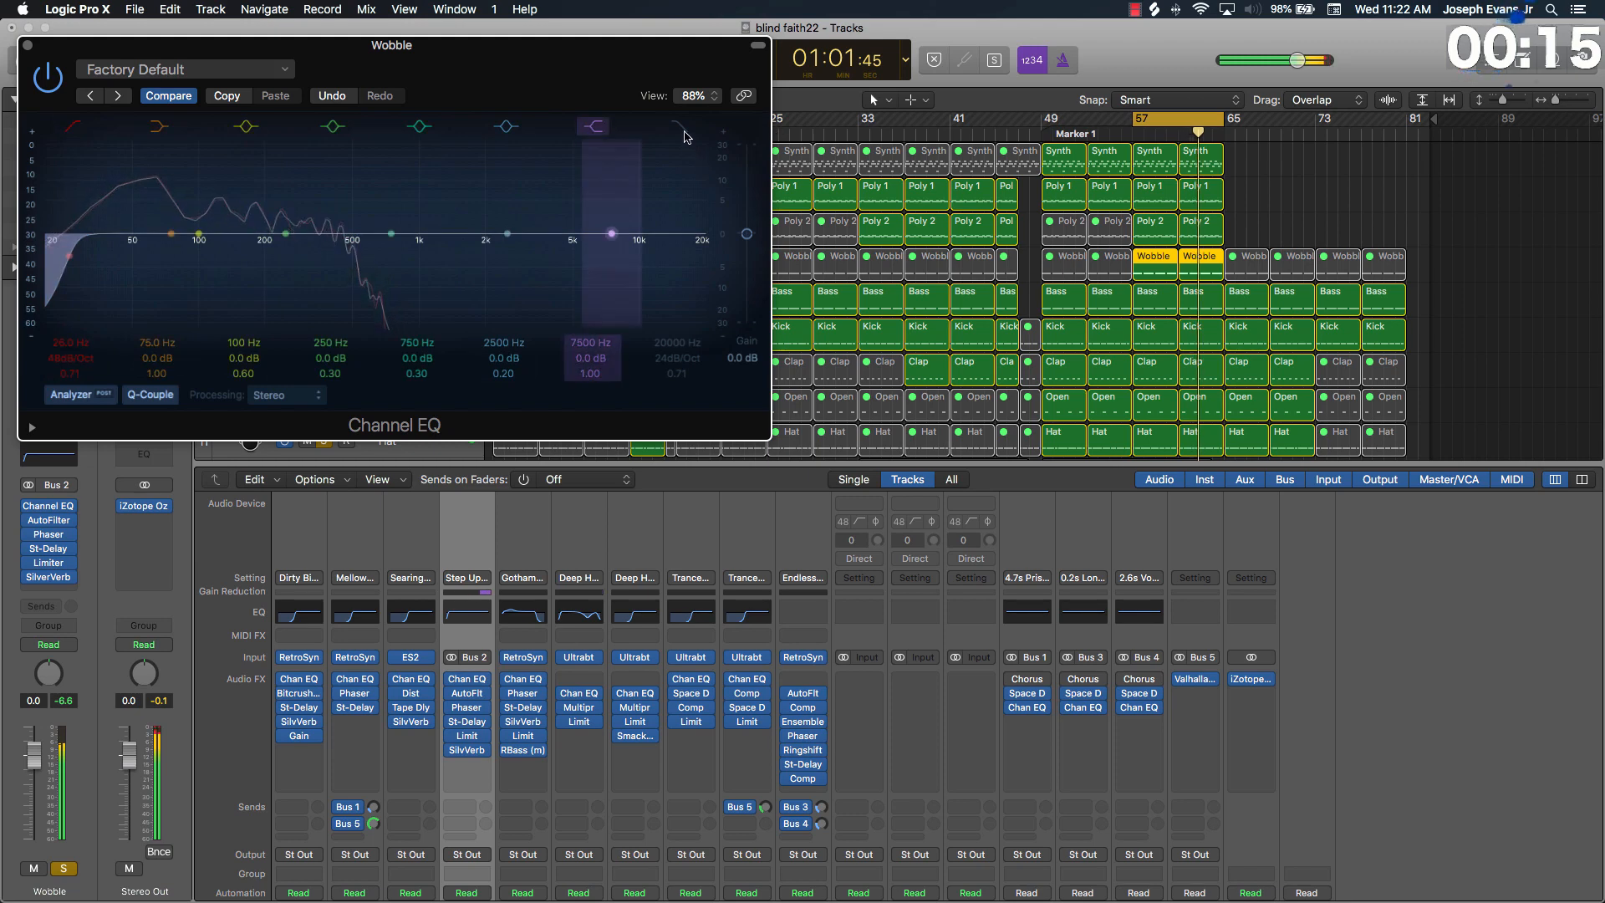
left_click_drag(702, 240, 393, 255)
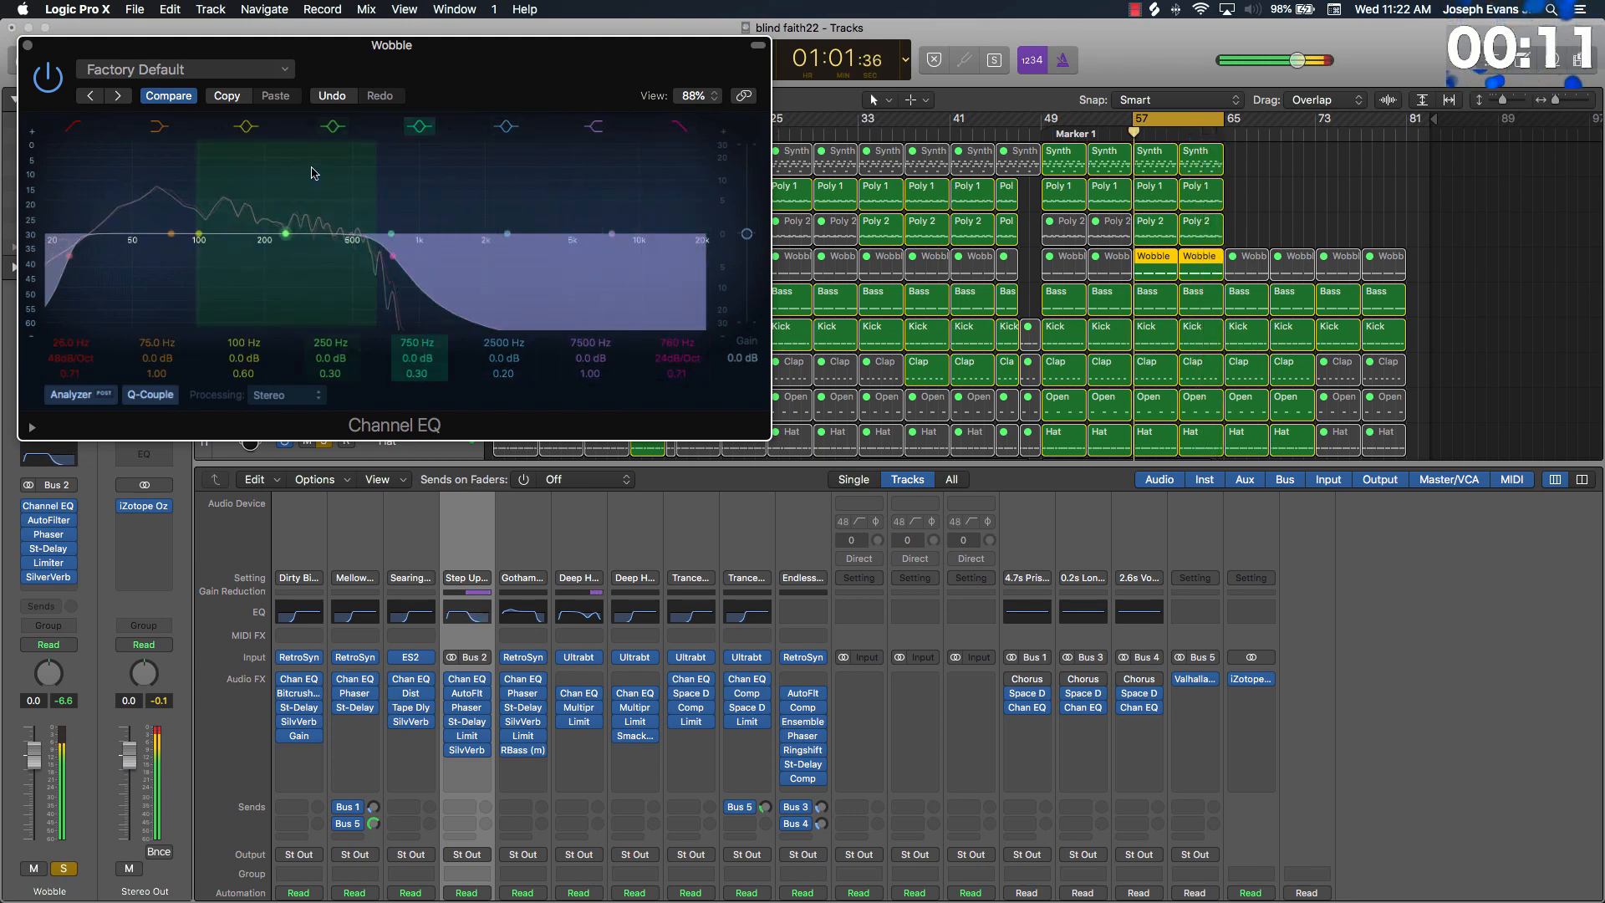
Step: Cut the Wobble EQ by 5.5 dB at 540 Hz and 12.5 dB at 280 Hz, and steepen the high cut to 48 dB/Oct
left_click_drag(286, 234, 381, 266)
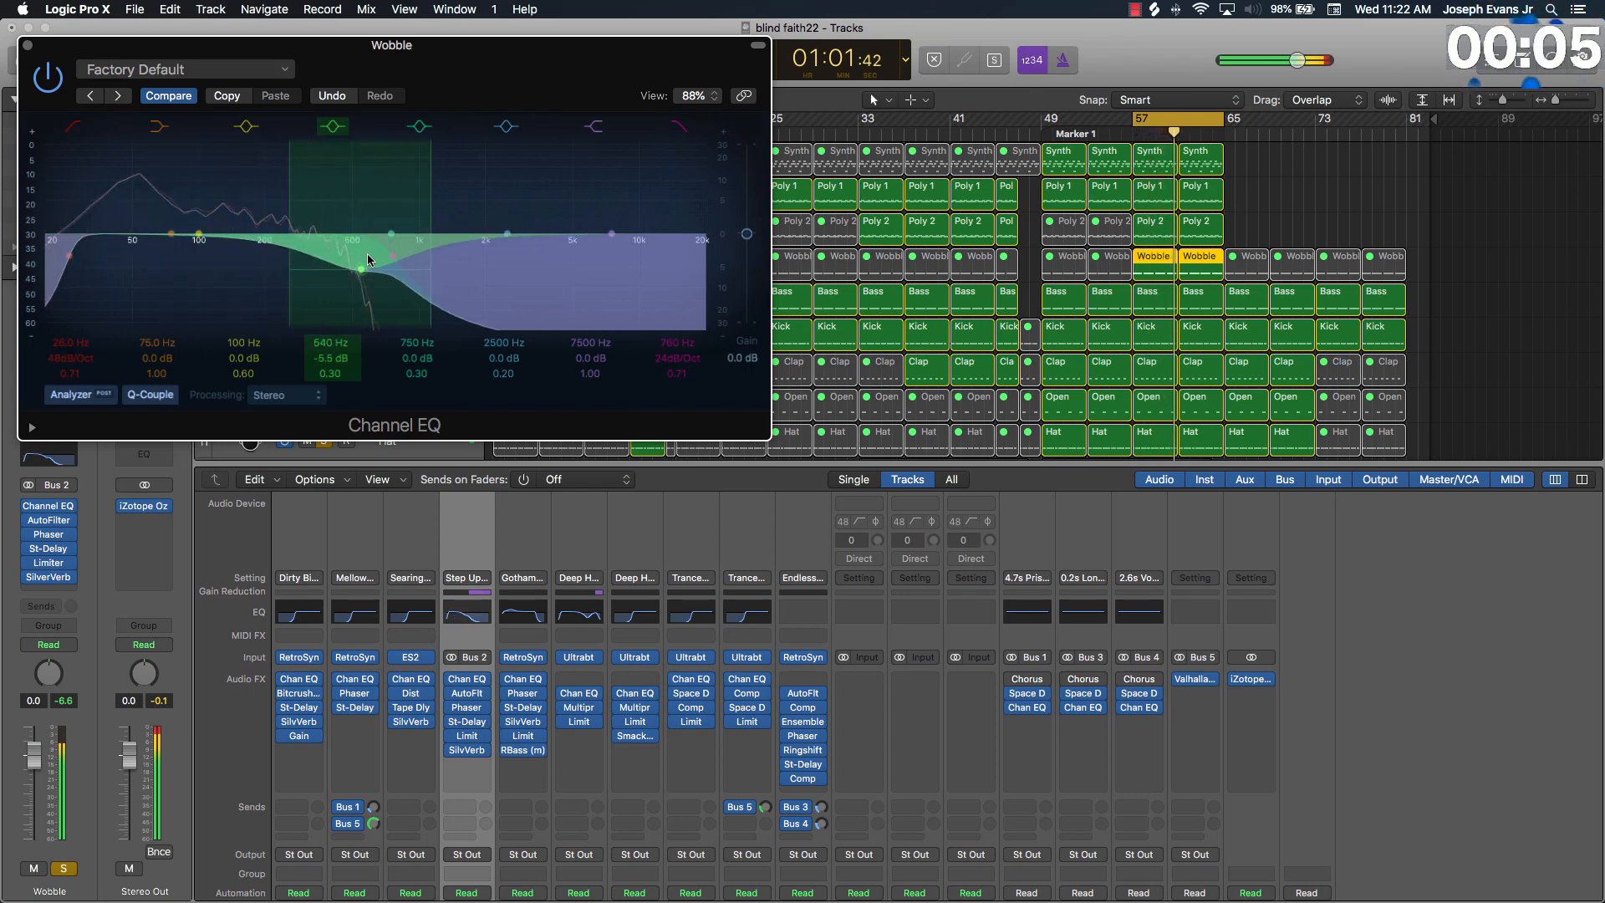
left_click_drag(199, 235, 305, 288)
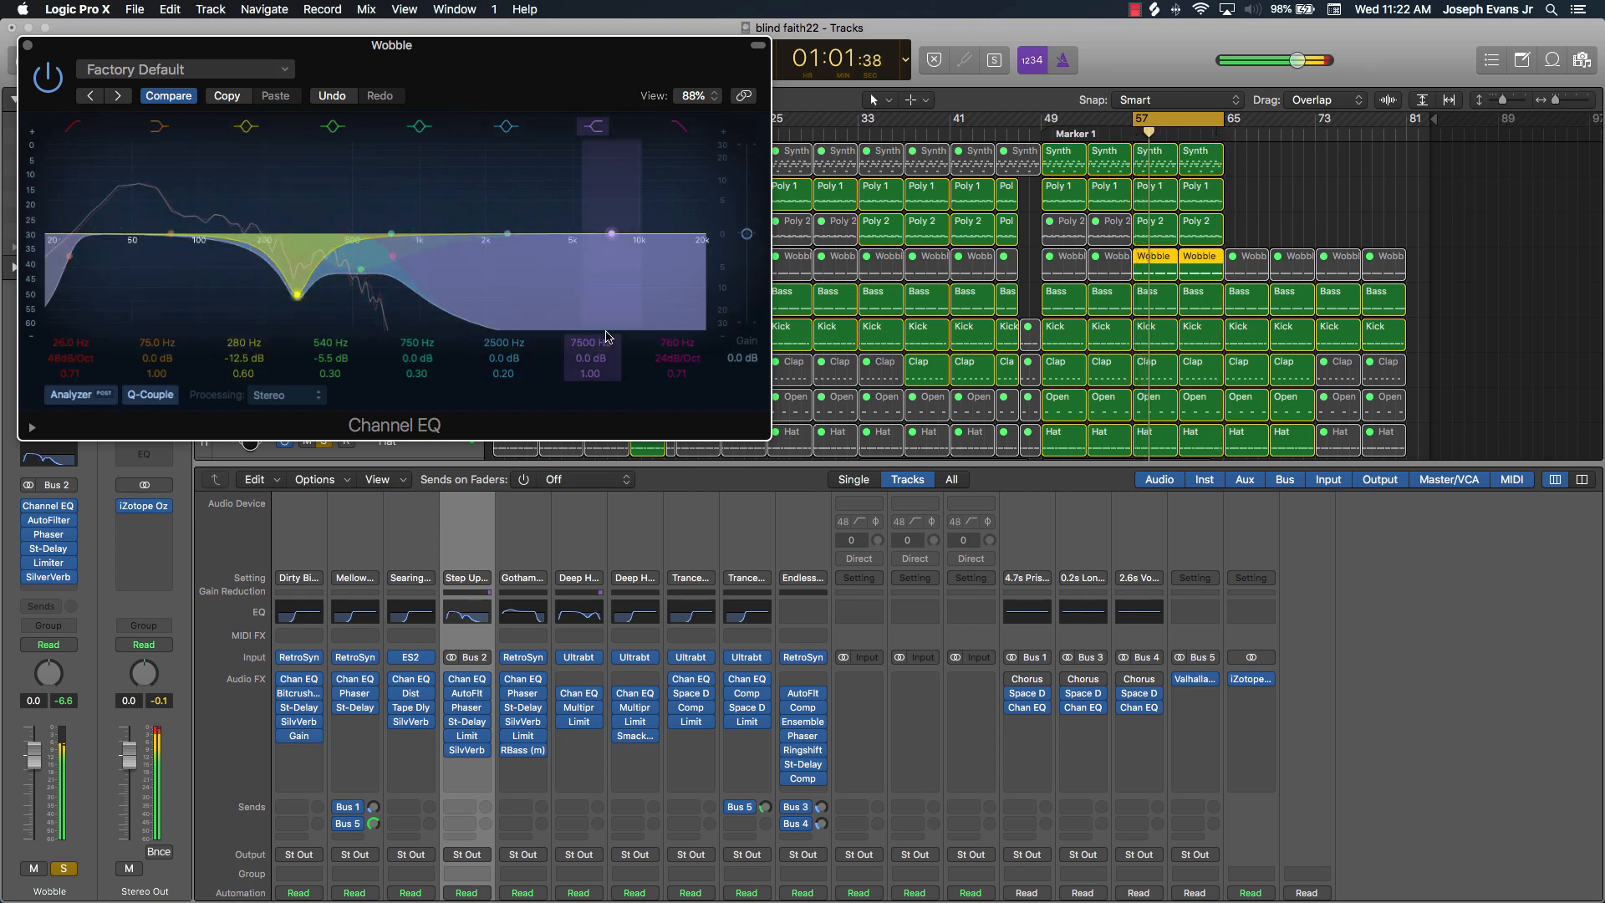
left_click_drag(677, 362, 678, 356)
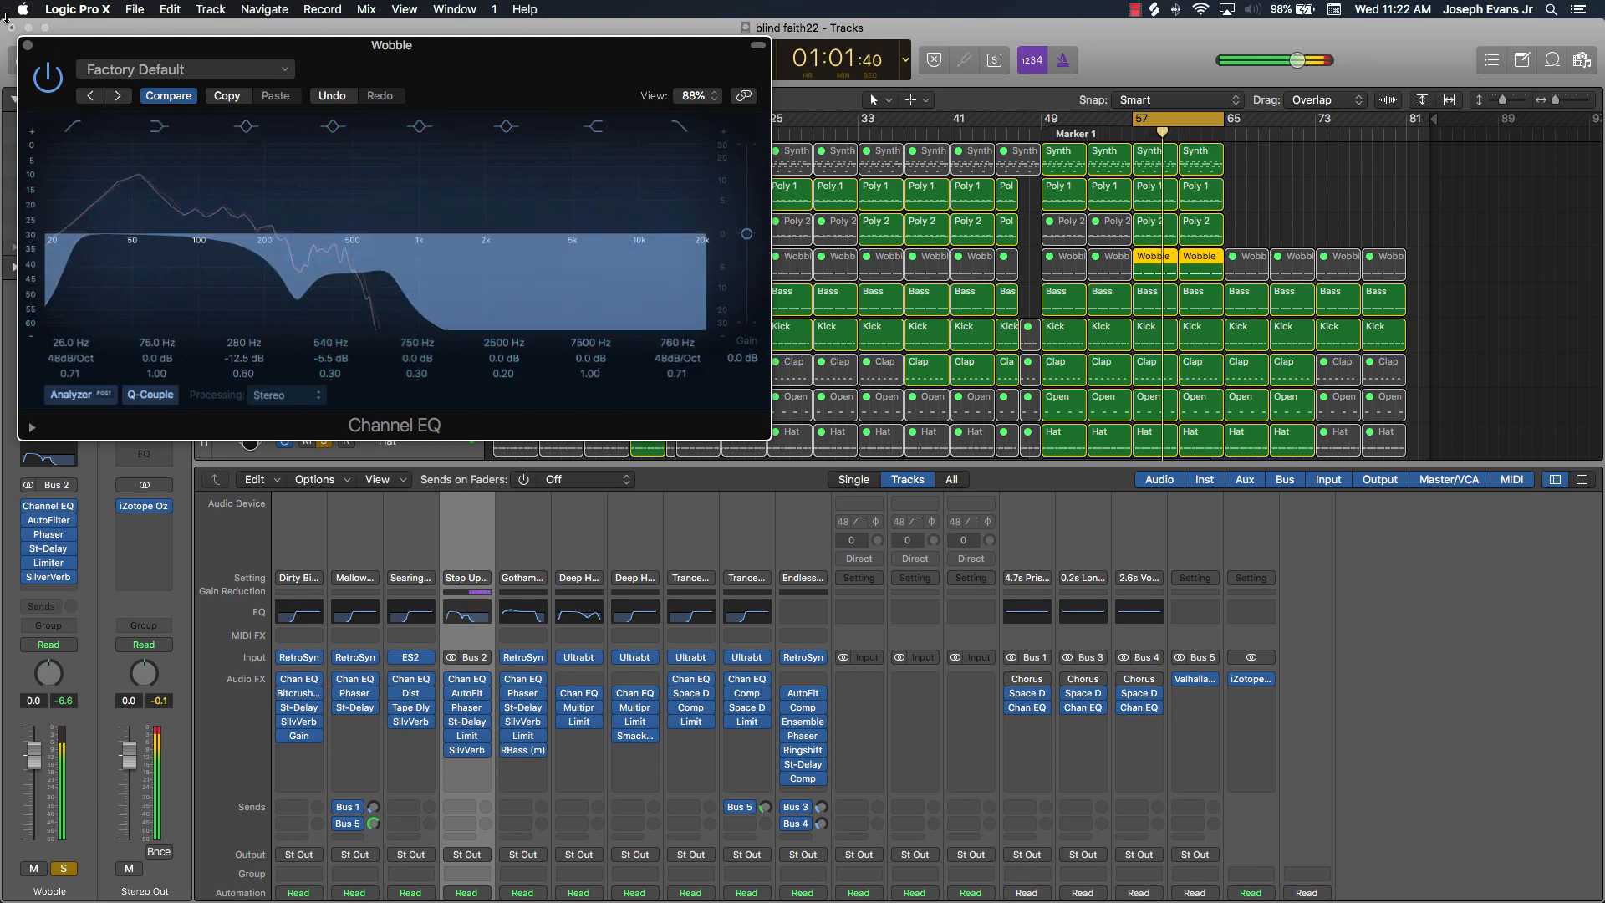
left_click(28, 45)
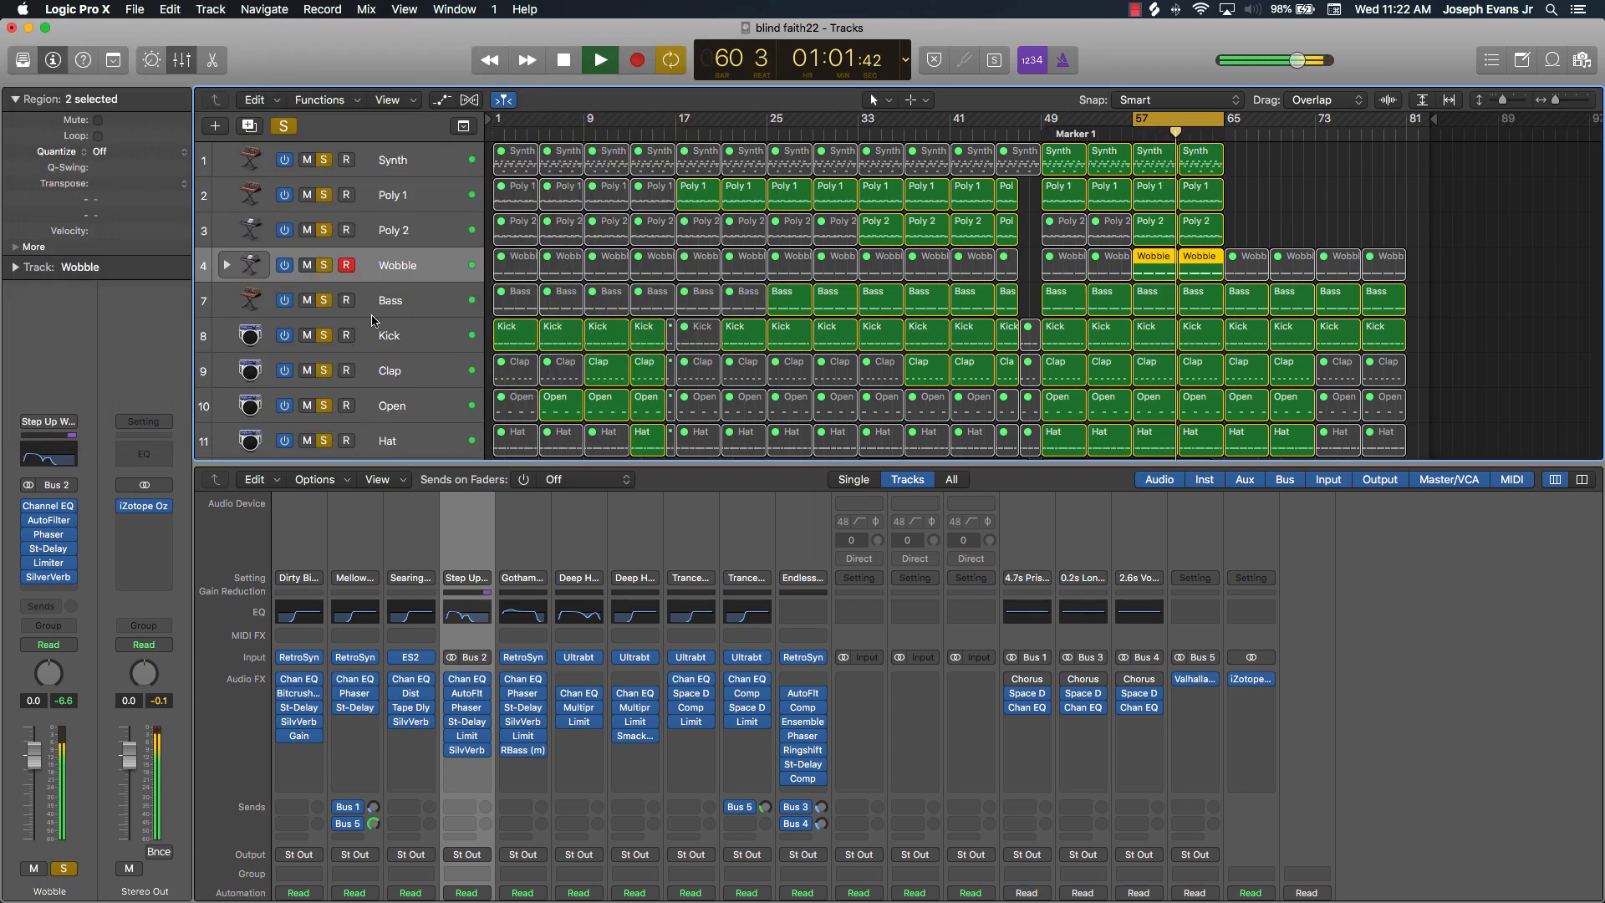
Step: Lower Poly 2's level to -4.3 dB and pan it to +15 while the loop plays
left_click(403, 239)
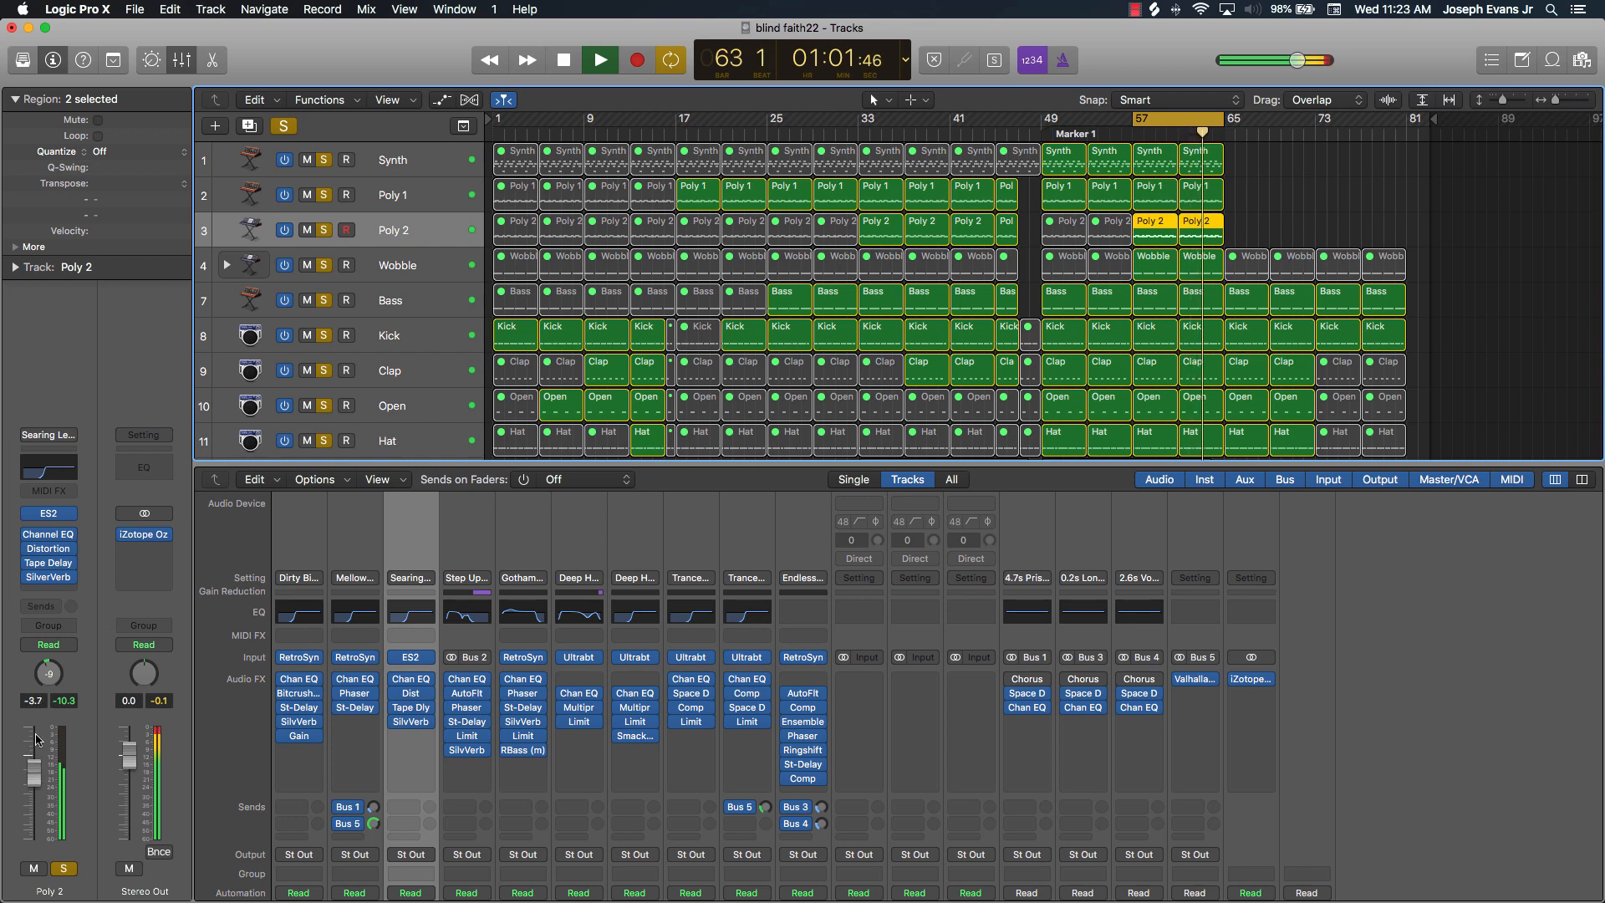
mouse_move(48, 674)
left_mouse_down()
mouse_move(36, 726)
mouse_move(52, 604)
mouse_move(52, 644)
left_mouse_up()
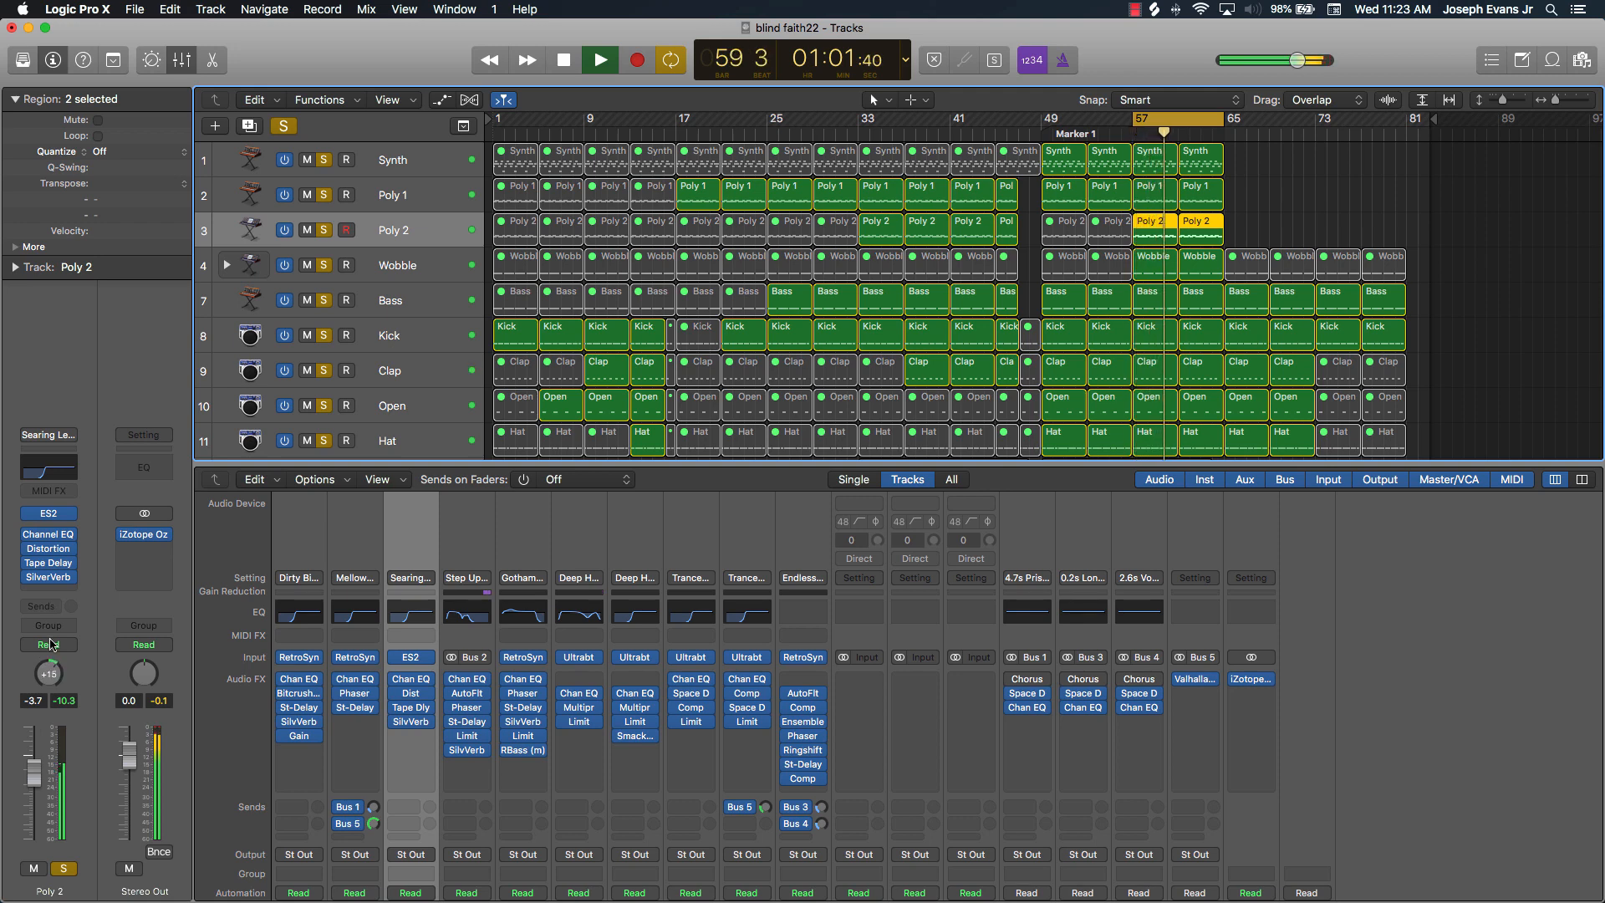
Step: Raise the Hat track's level to 0.8 dB and stop playback
scroll(911, 316, "down", 2)
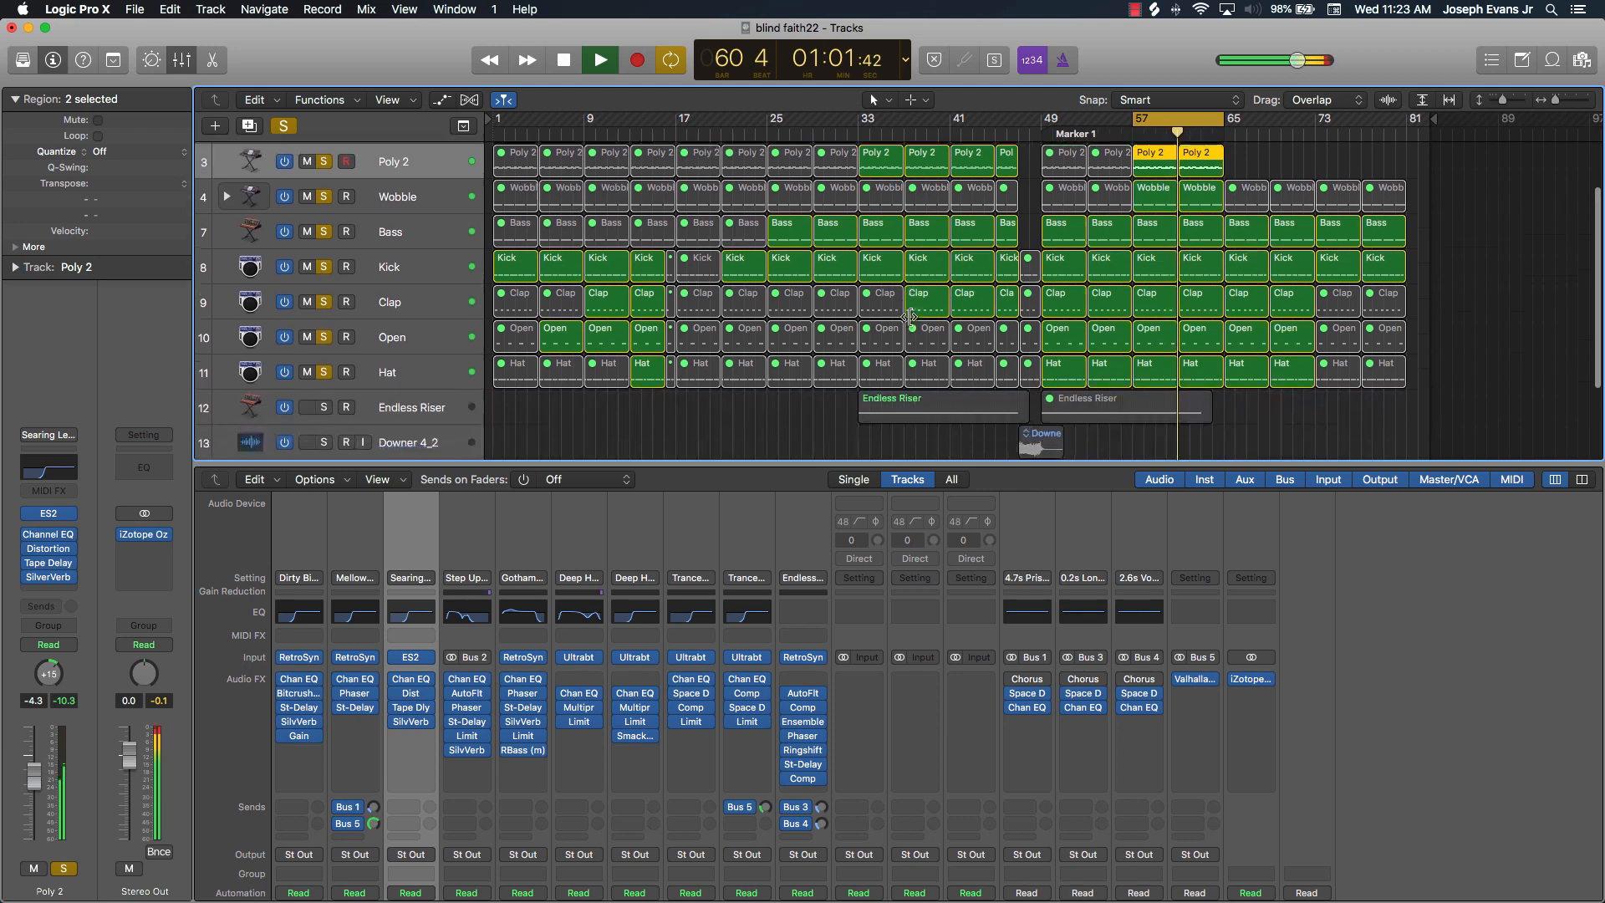
scroll(912, 316, "down", 1)
left_click(409, 361)
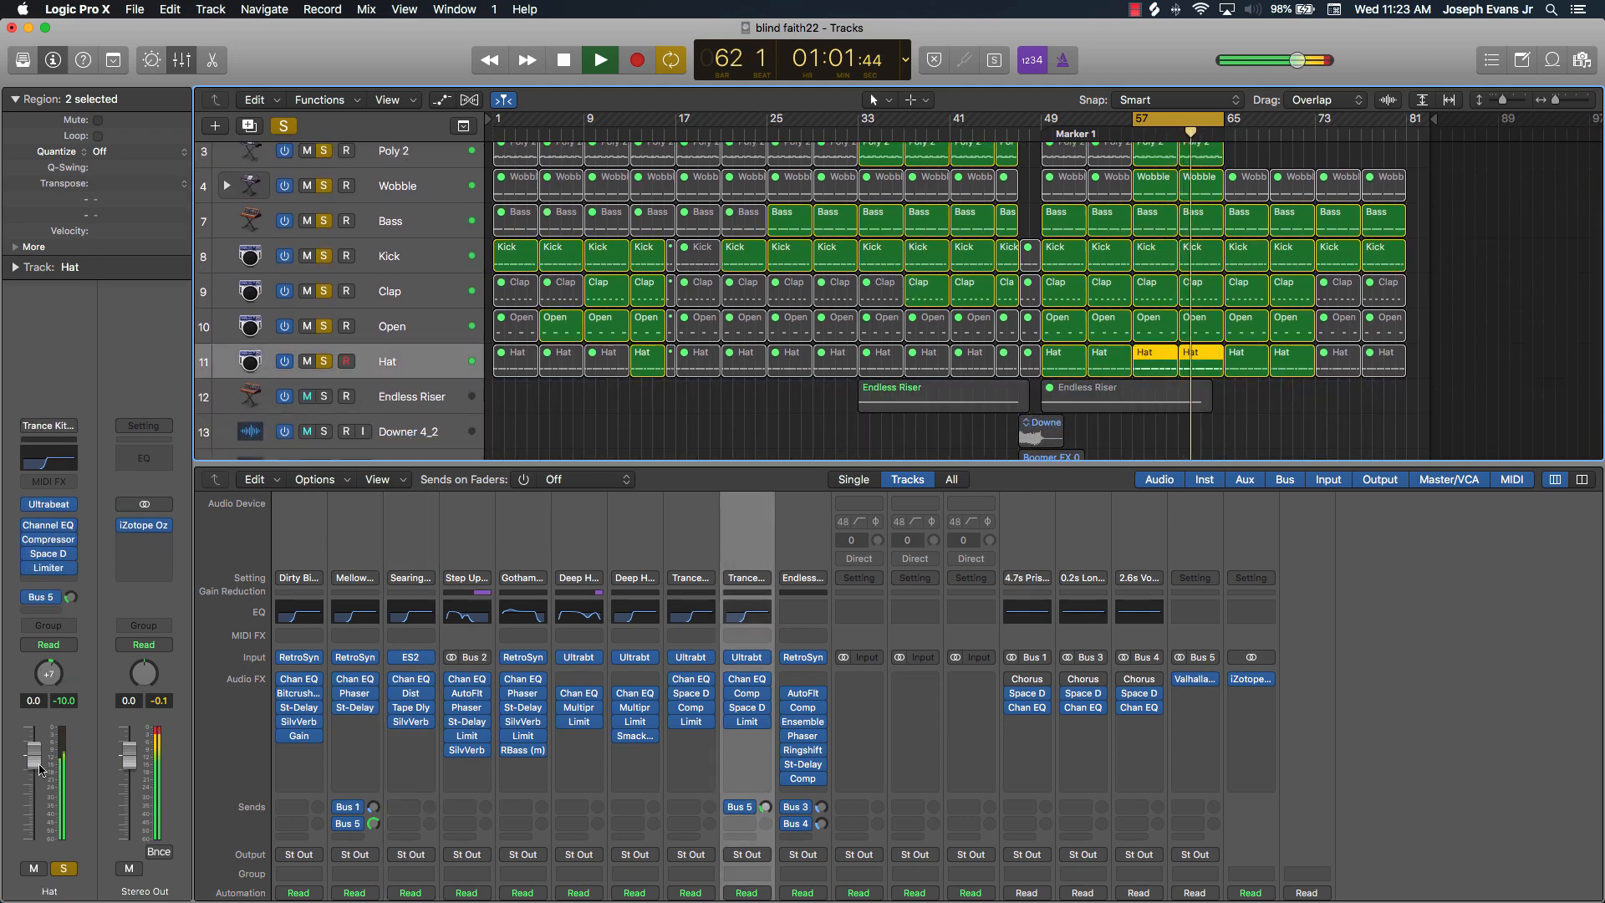
left_click_drag(39, 769, 39, 766)
key("space")
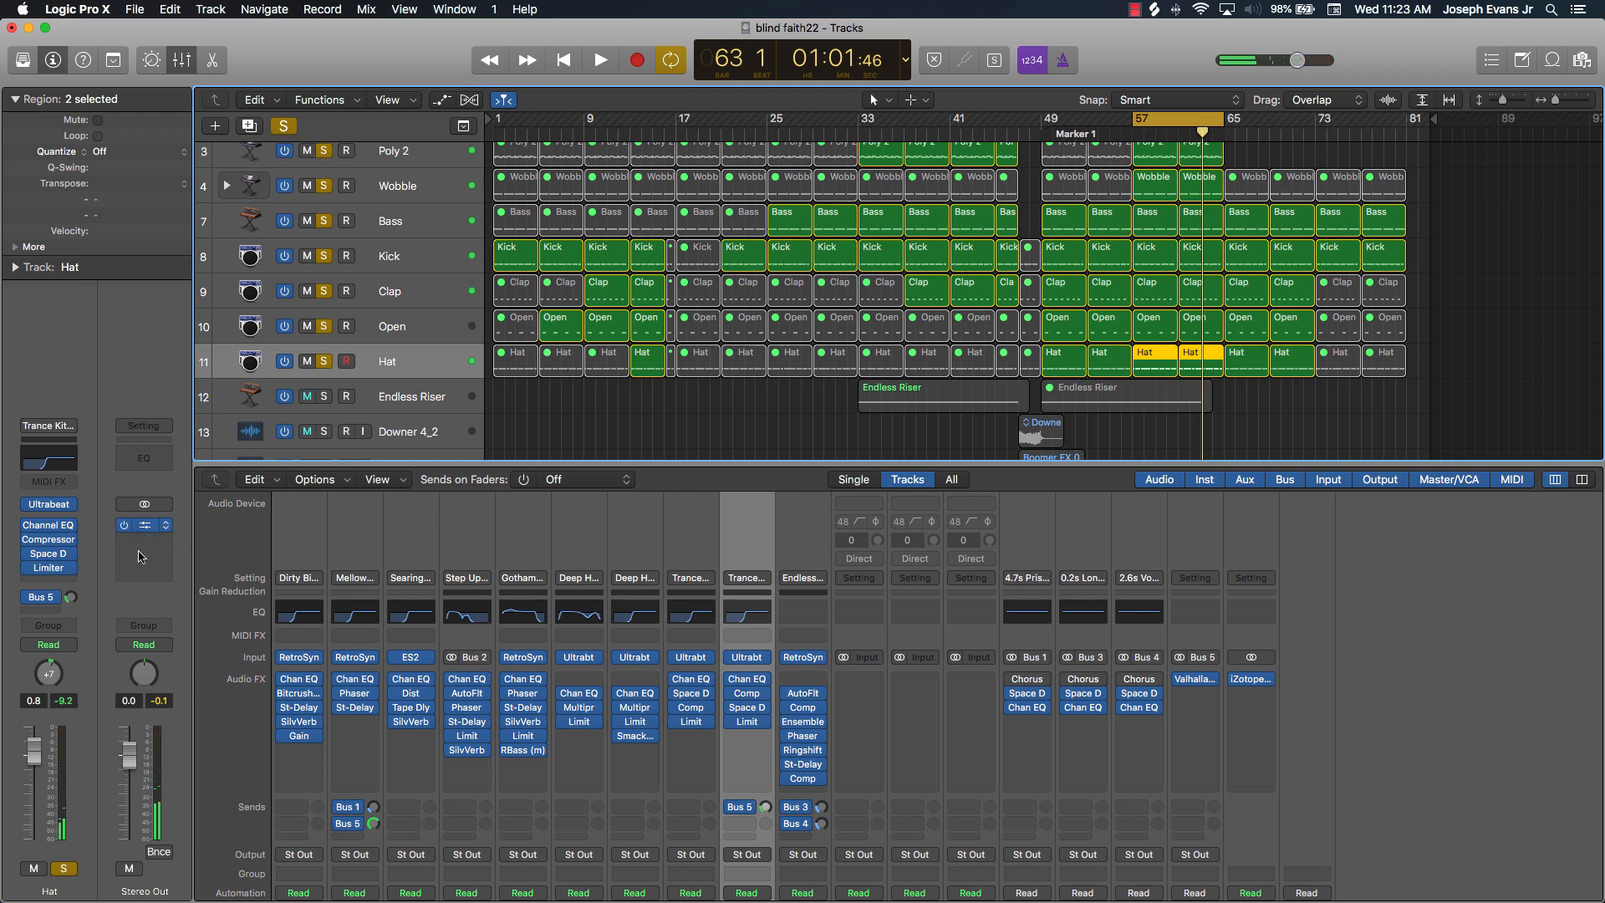
Step: Open iZotope Ozone 7 on the Stereo Out, try lower Maximizer thresholds and restore the threshold to 0.0 dB
left_click(157, 532)
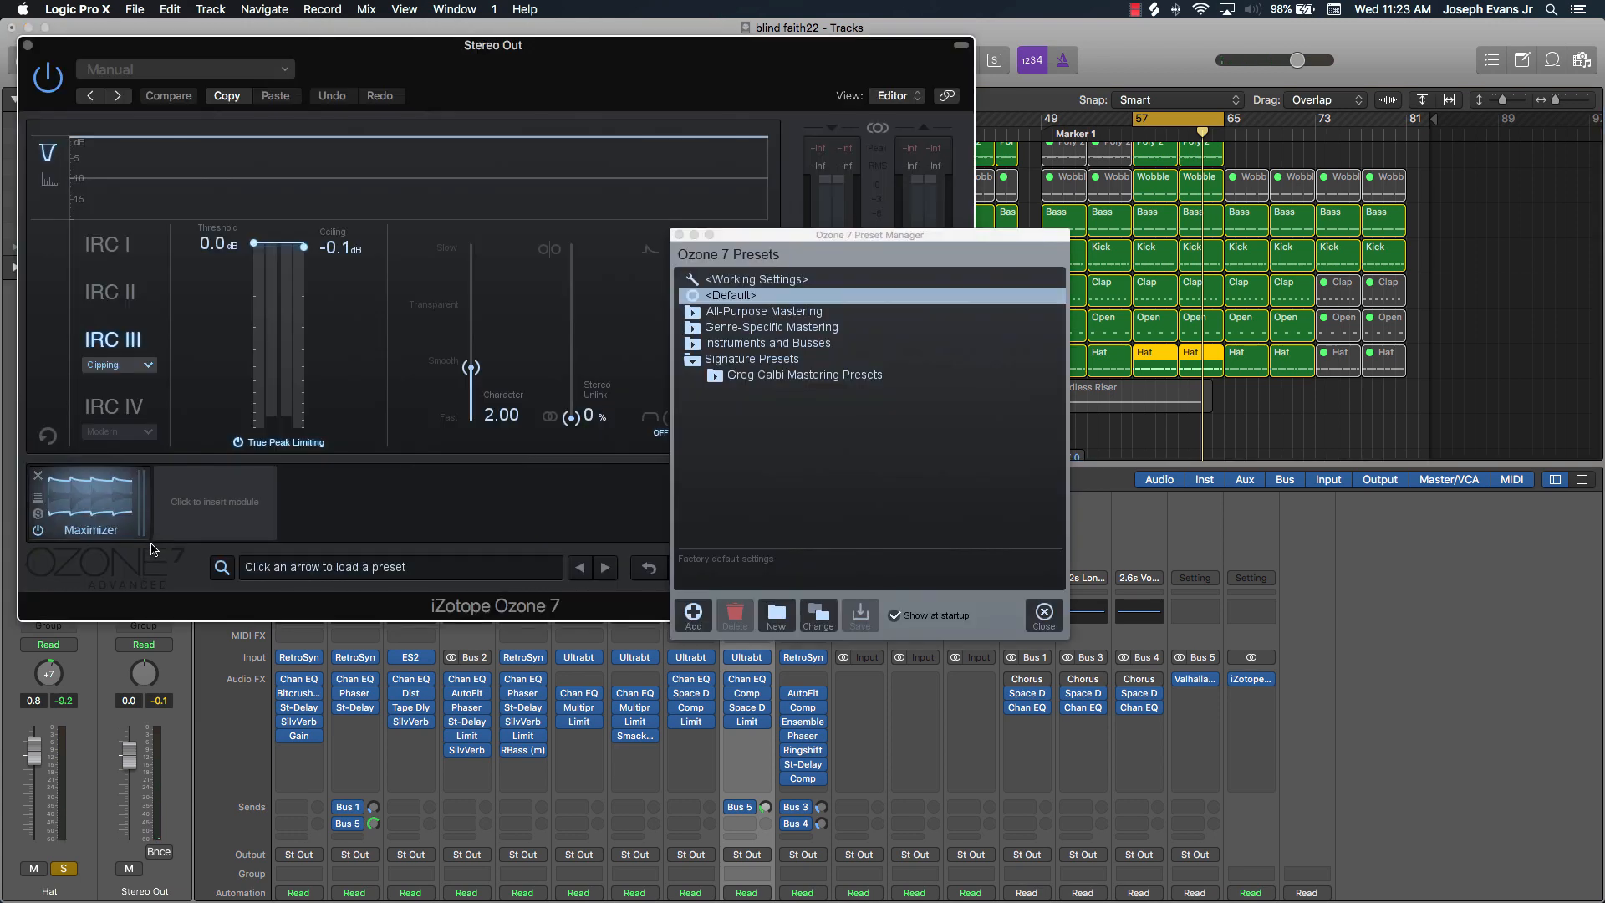
left_click_drag(439, 50, 743, 58)
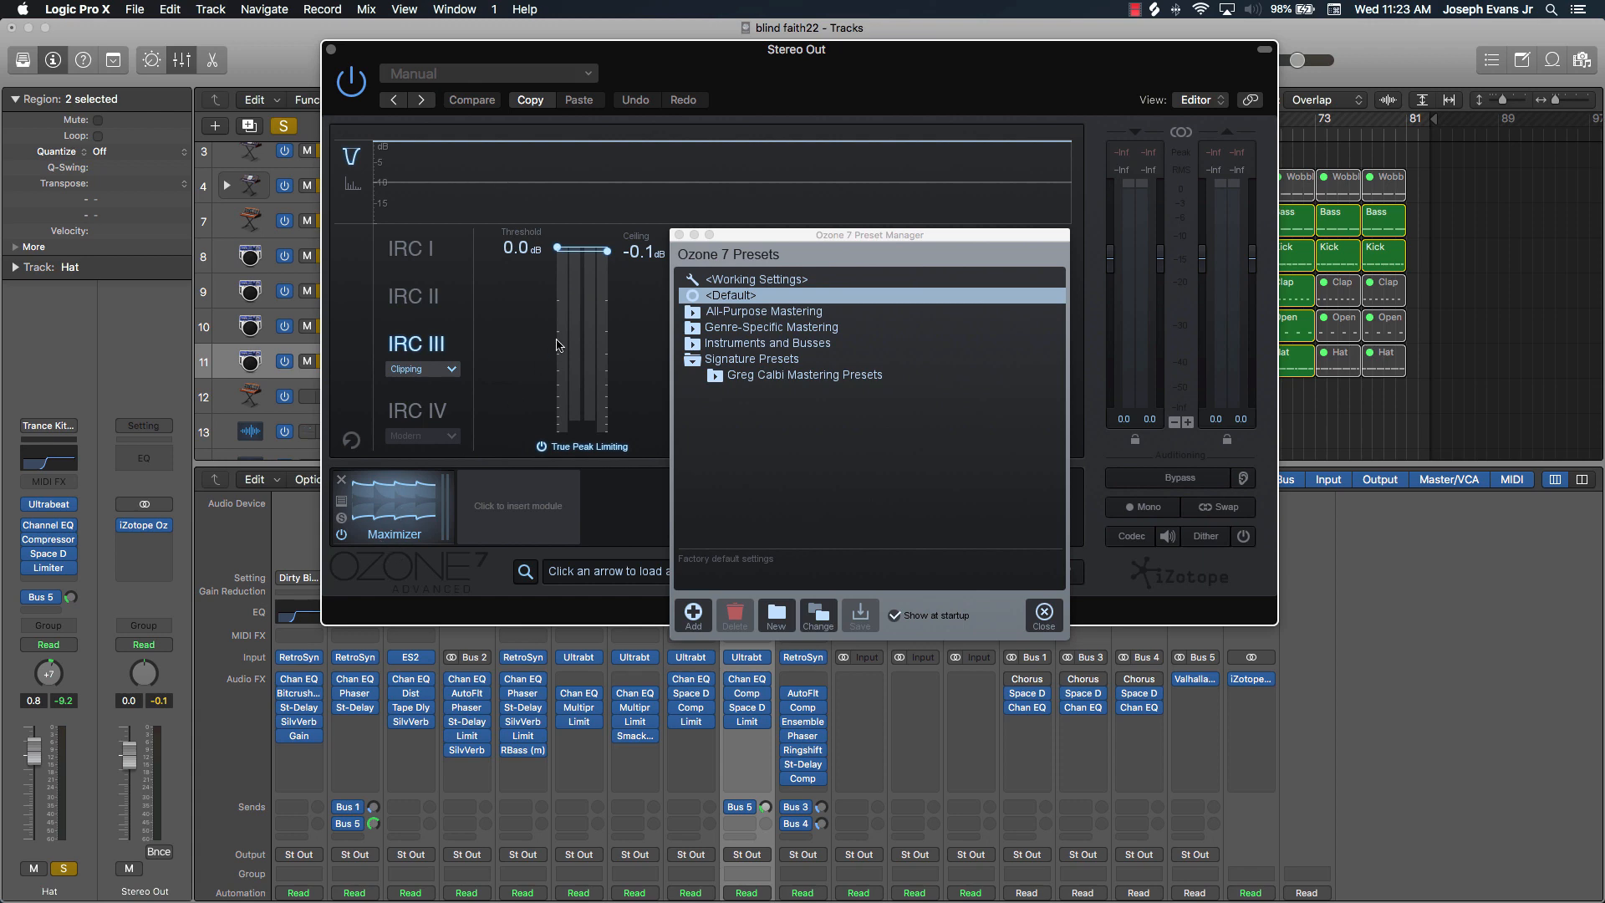
left_click_drag(733, 234, 811, 197)
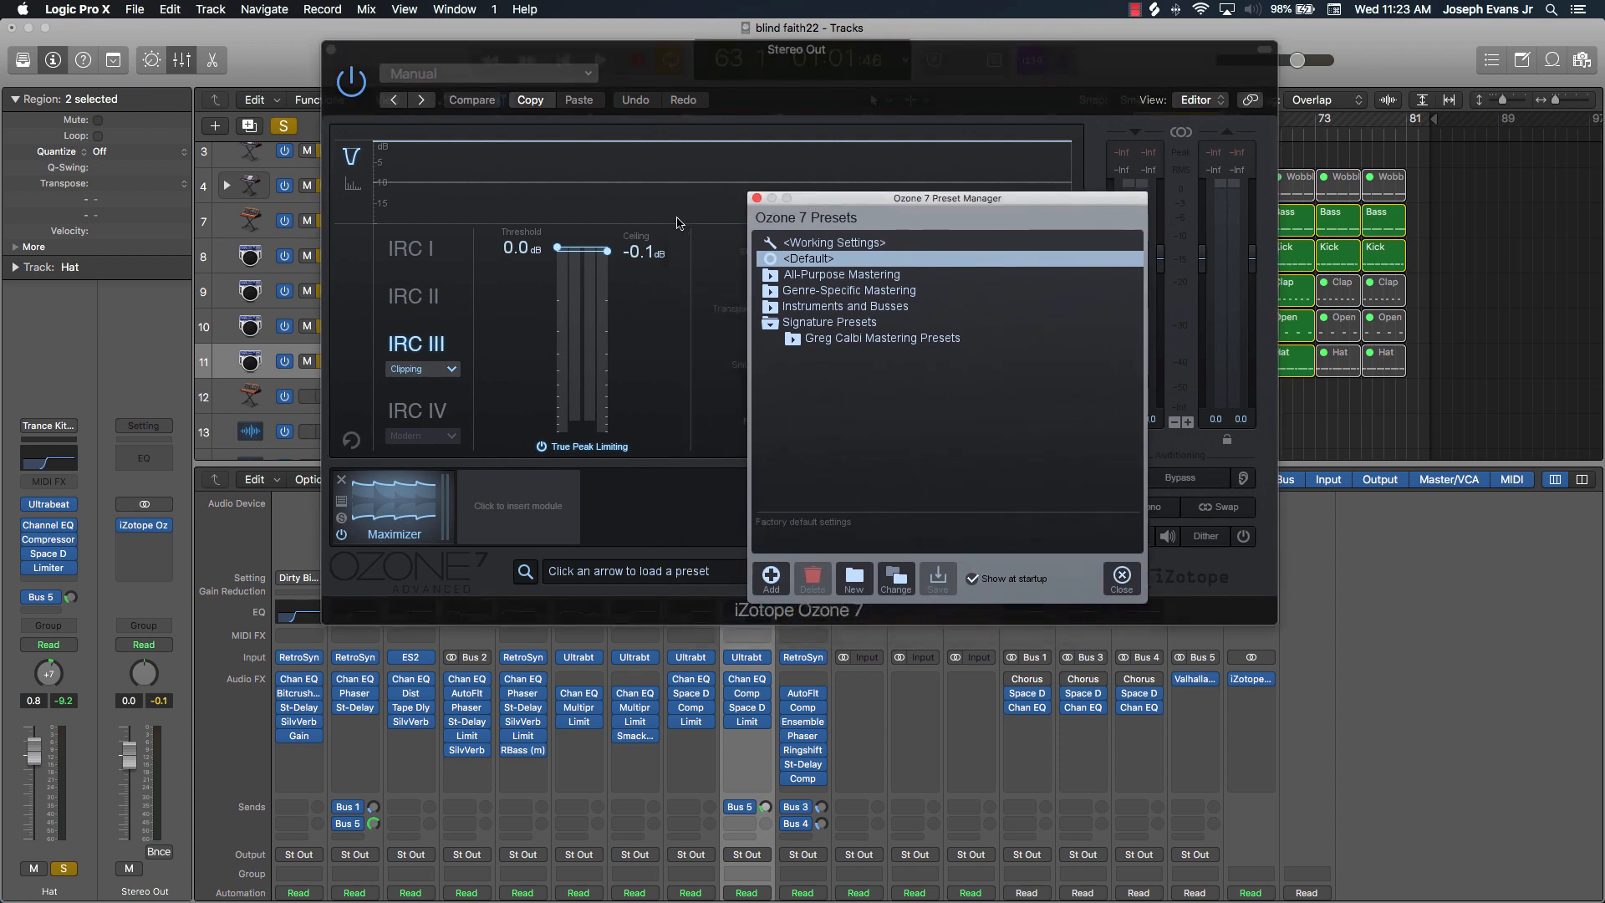
mouse_move(608, 256)
left_mouse_down()
mouse_move(608, 306)
mouse_move(610, 256)
left_mouse_up()
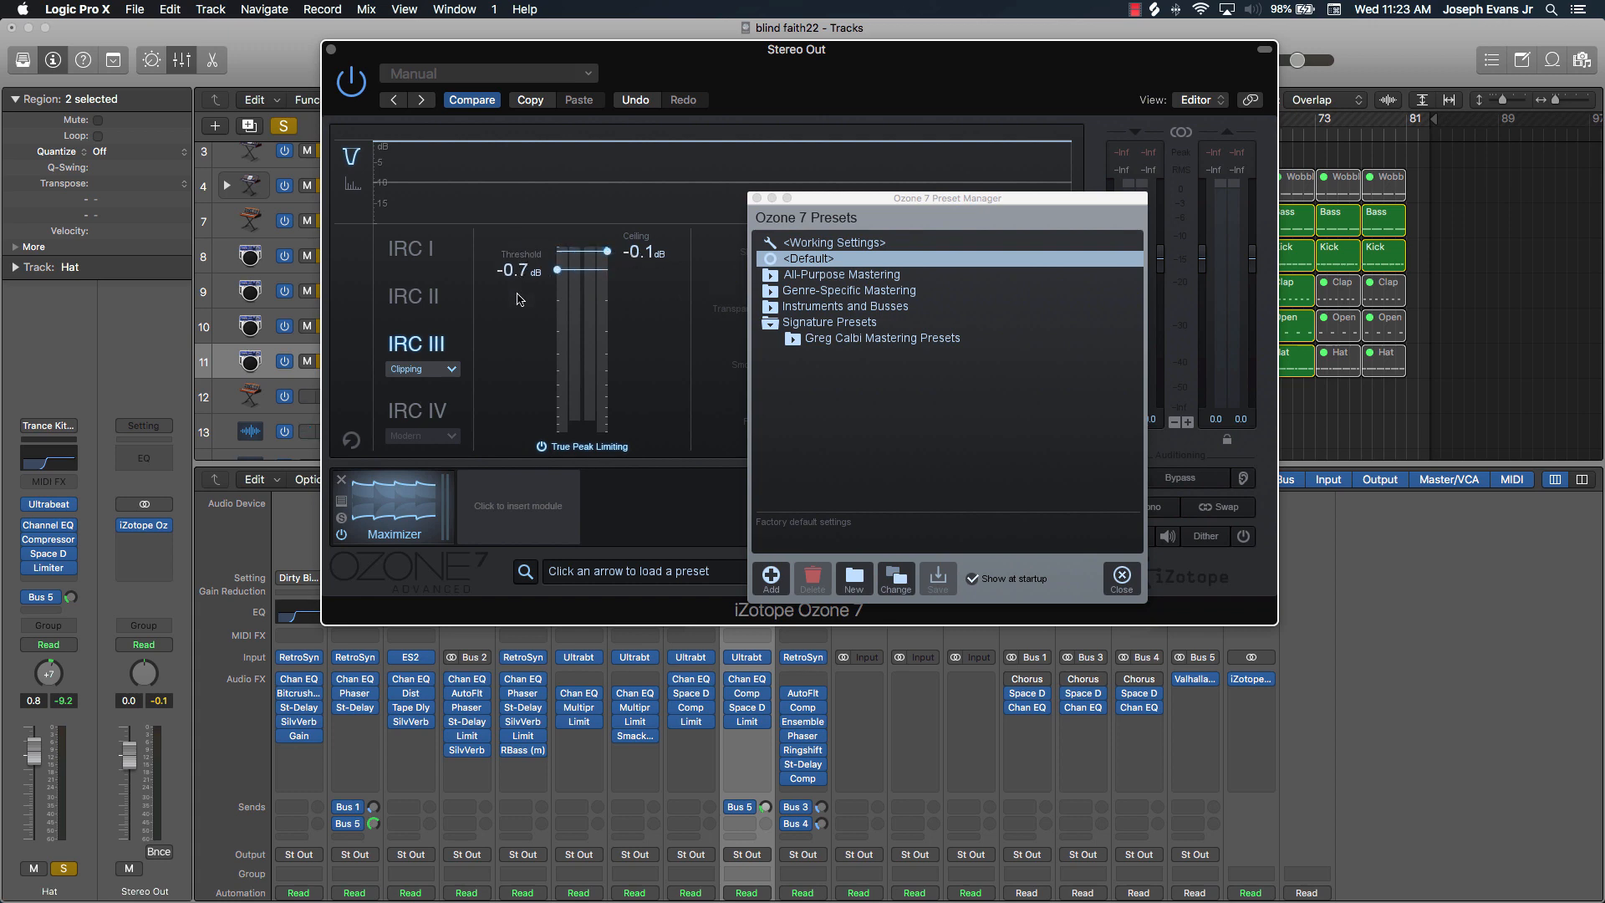
left_click_drag(518, 292, 511, 250)
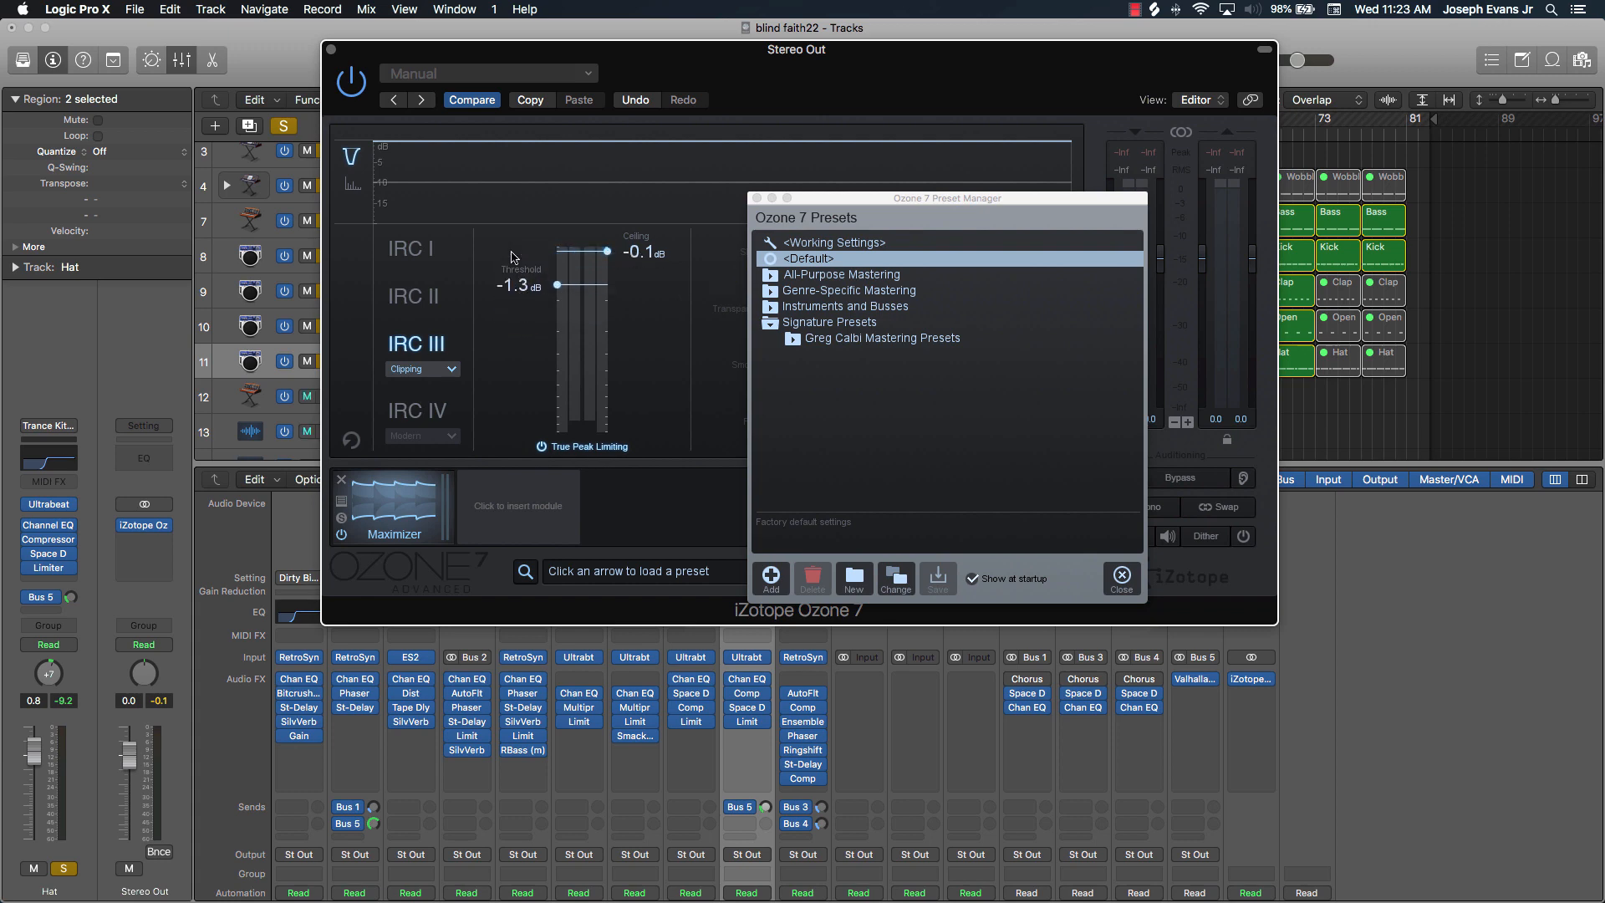
Step: Examine the Maximizer's True Peak Limiting and the IRC III and IRC IV mode options, and close the plug-in
left_click(574, 448)
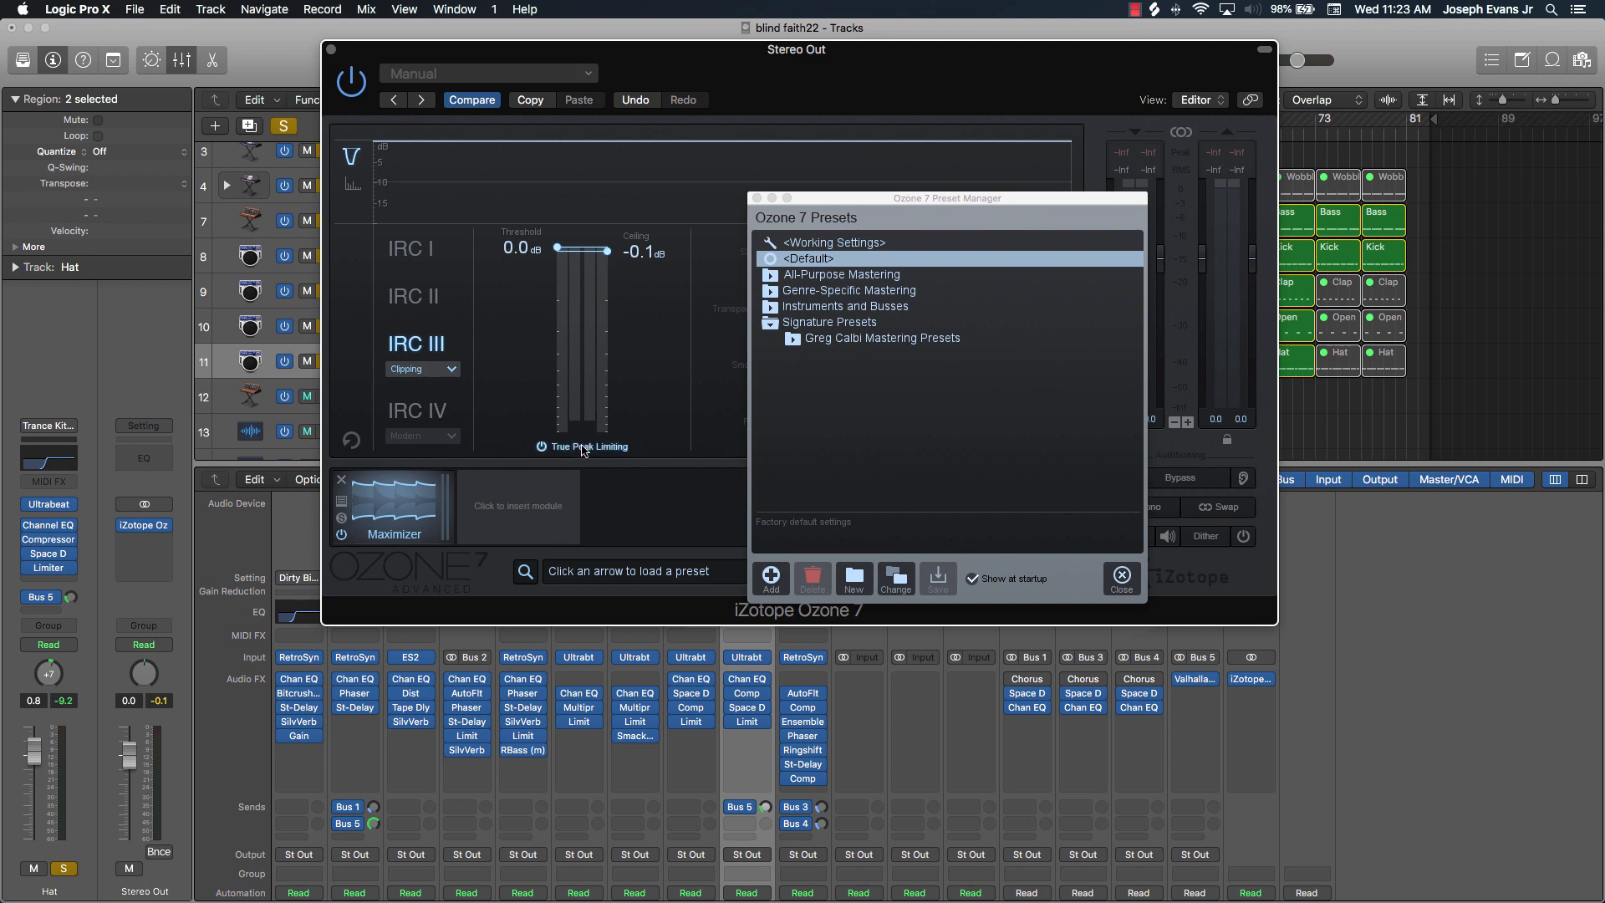
left_click(583, 448)
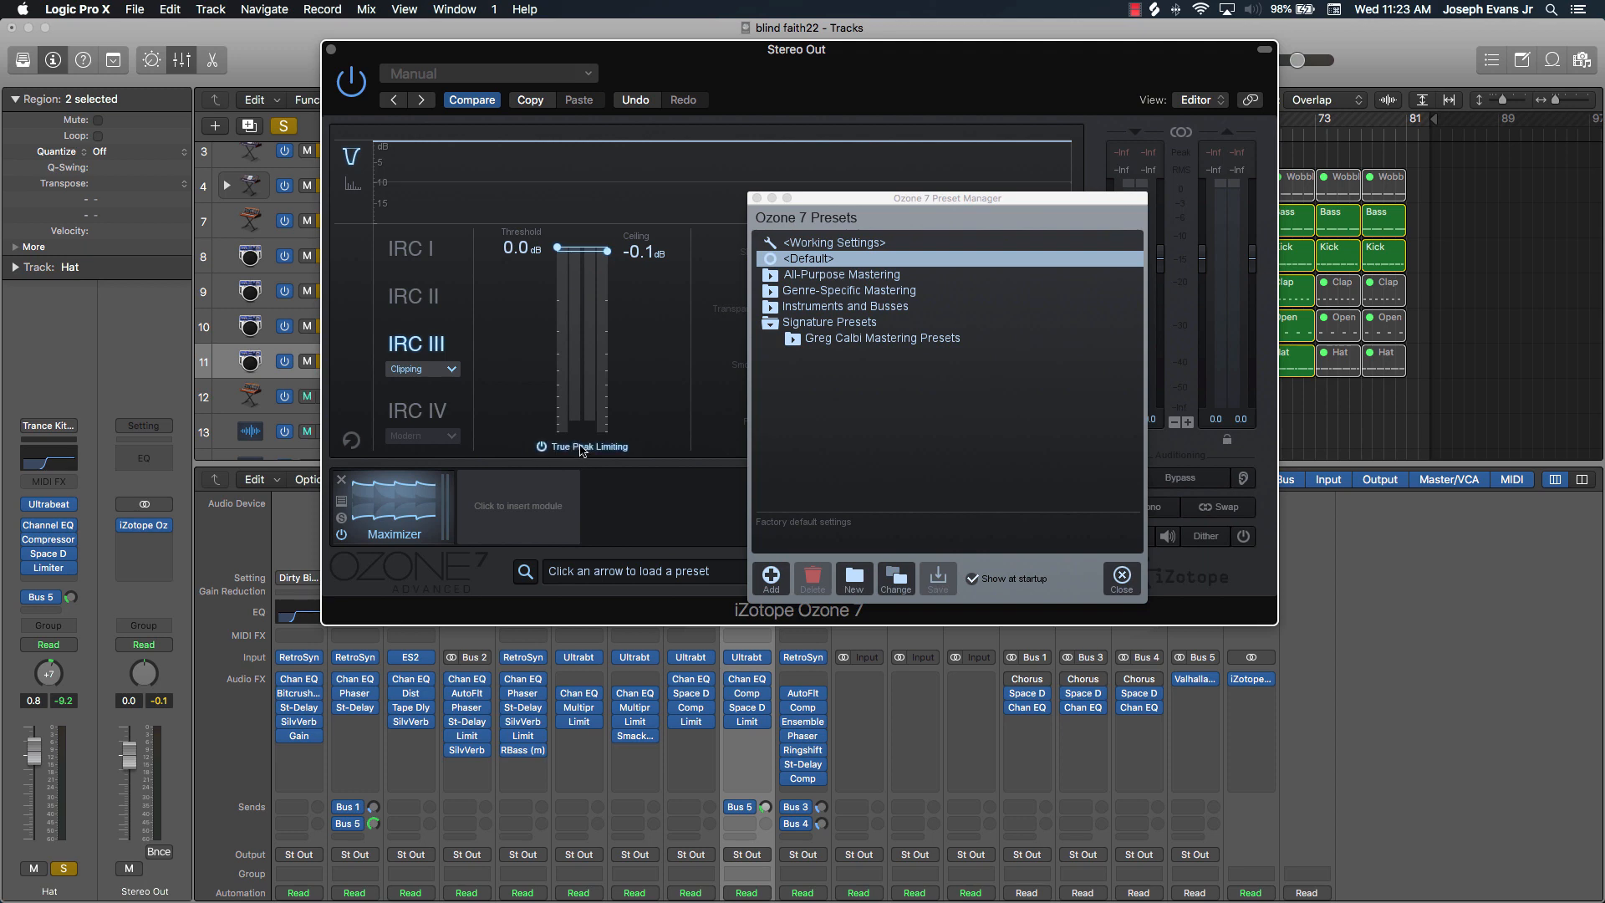
left_click(442, 370)
left_click(424, 443)
key("super+w")
Step: Clear the region selection and turn off cycle mode with the playhead at bar 57
left_click(653, 424)
key("space")
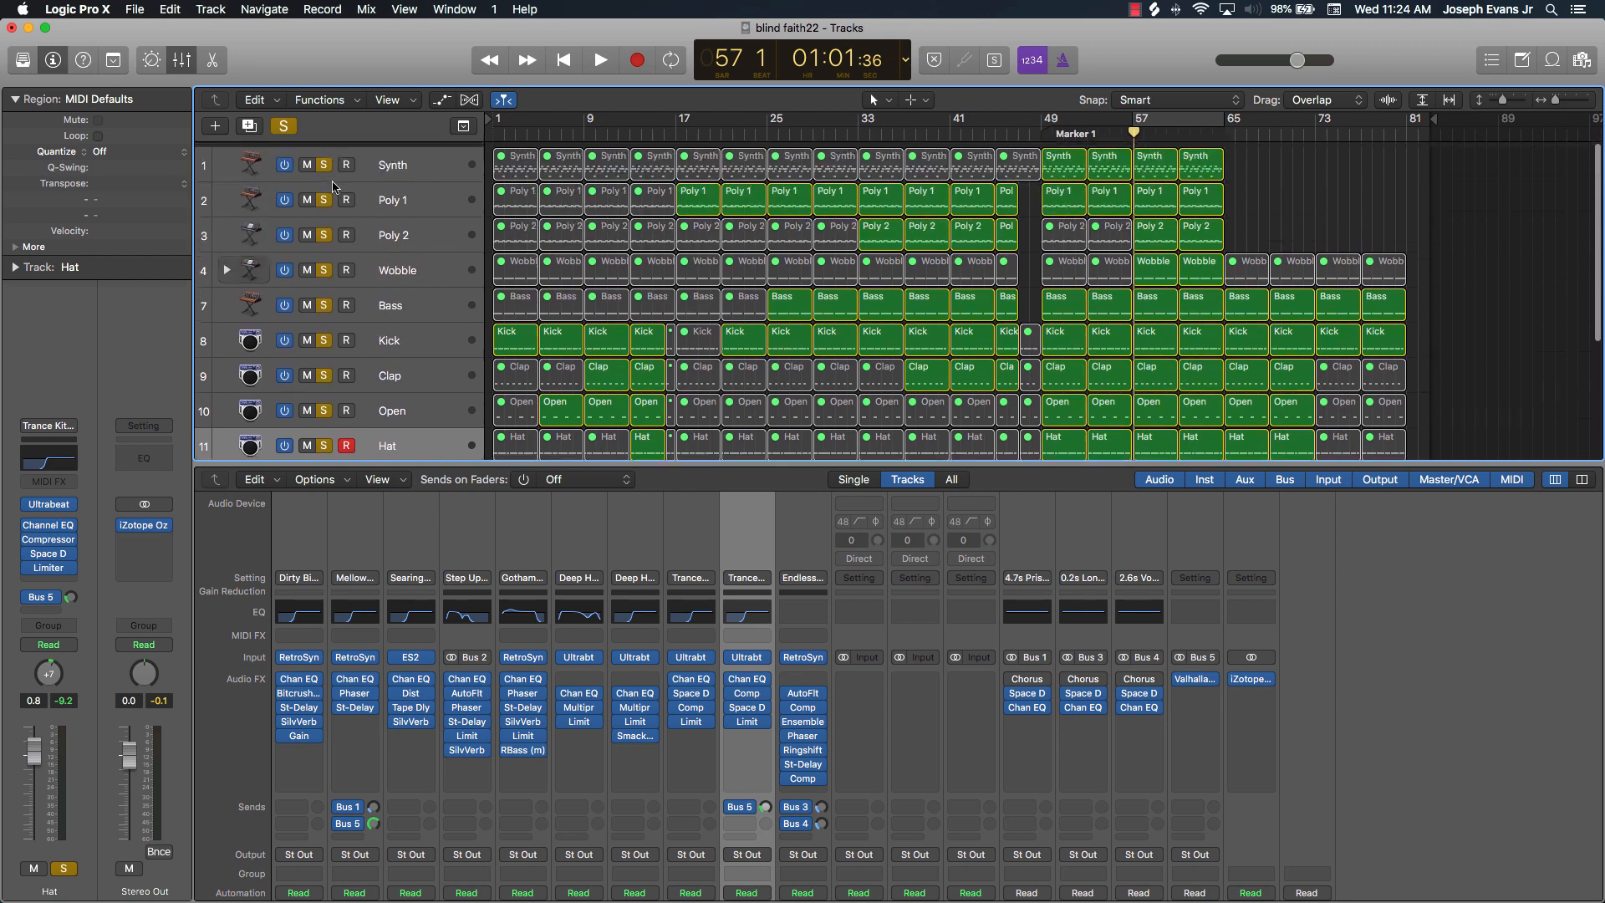
scroll(1257, 393, "down", 3)
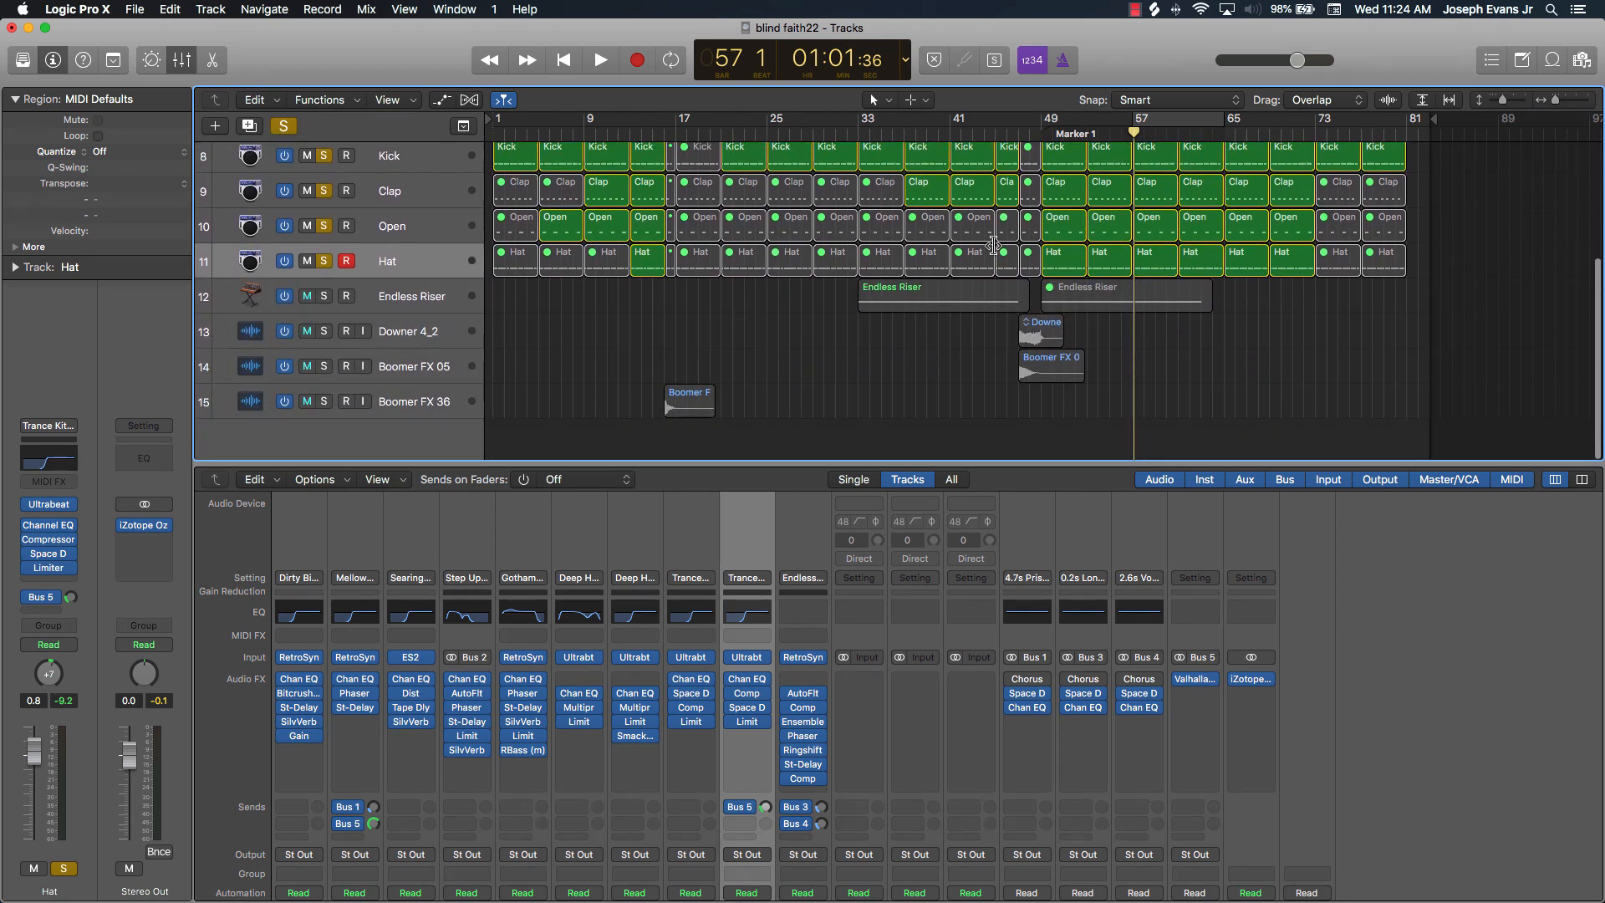
Step: Solo the Endless Riser track, play from bar 31 and lower its level to -2.8 dB
left_click(325, 297)
left_click(836, 129)
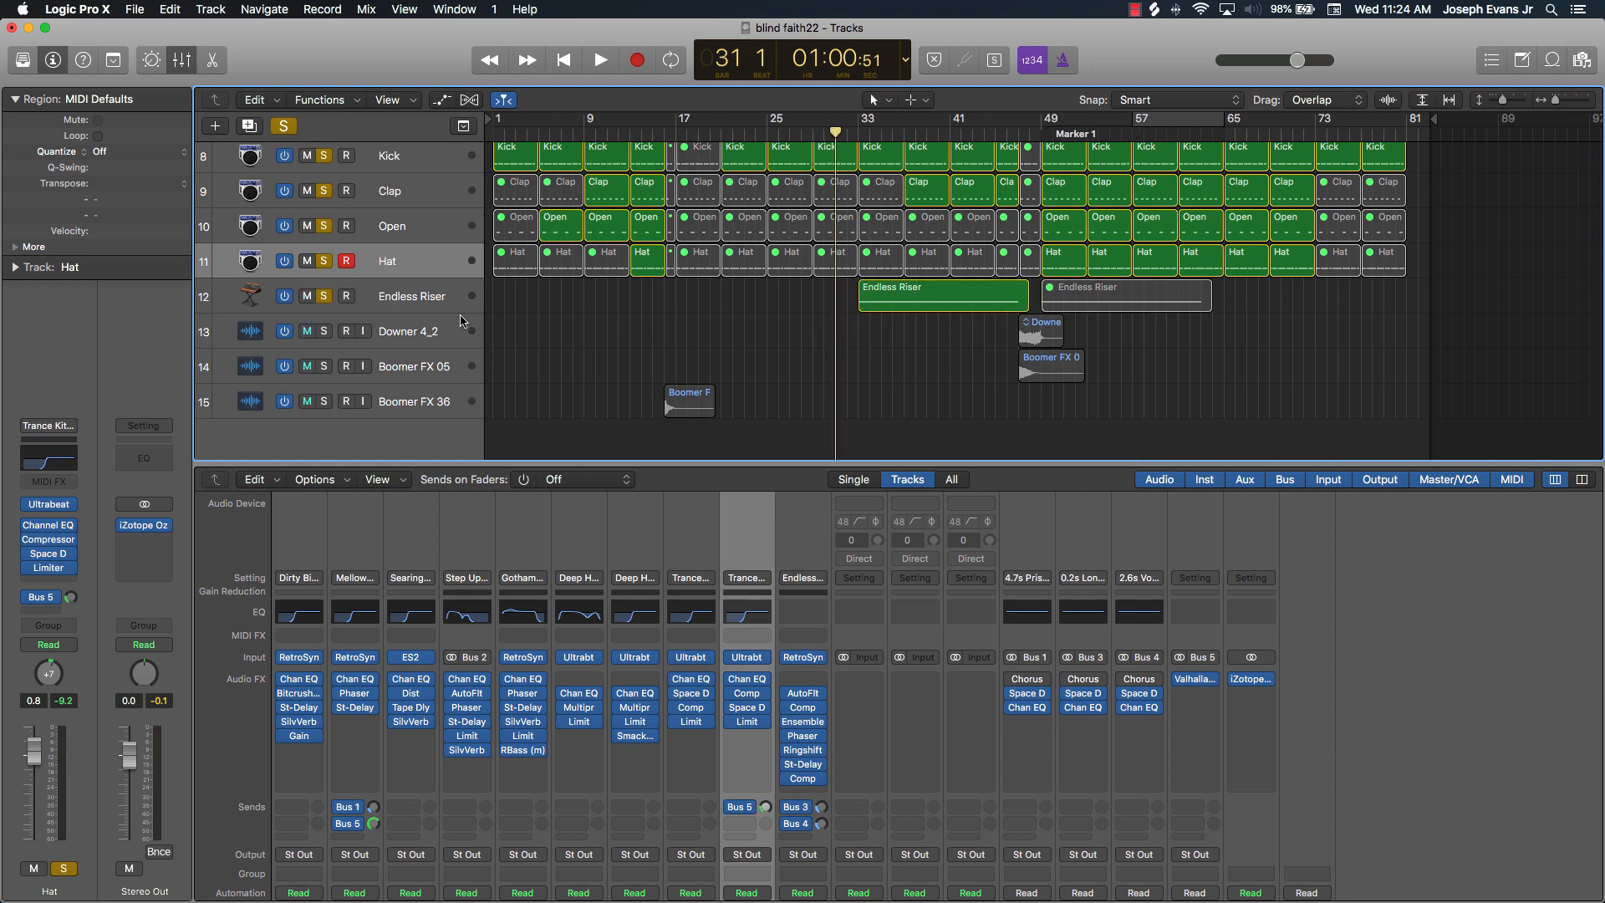
key("space")
left_click(402, 297)
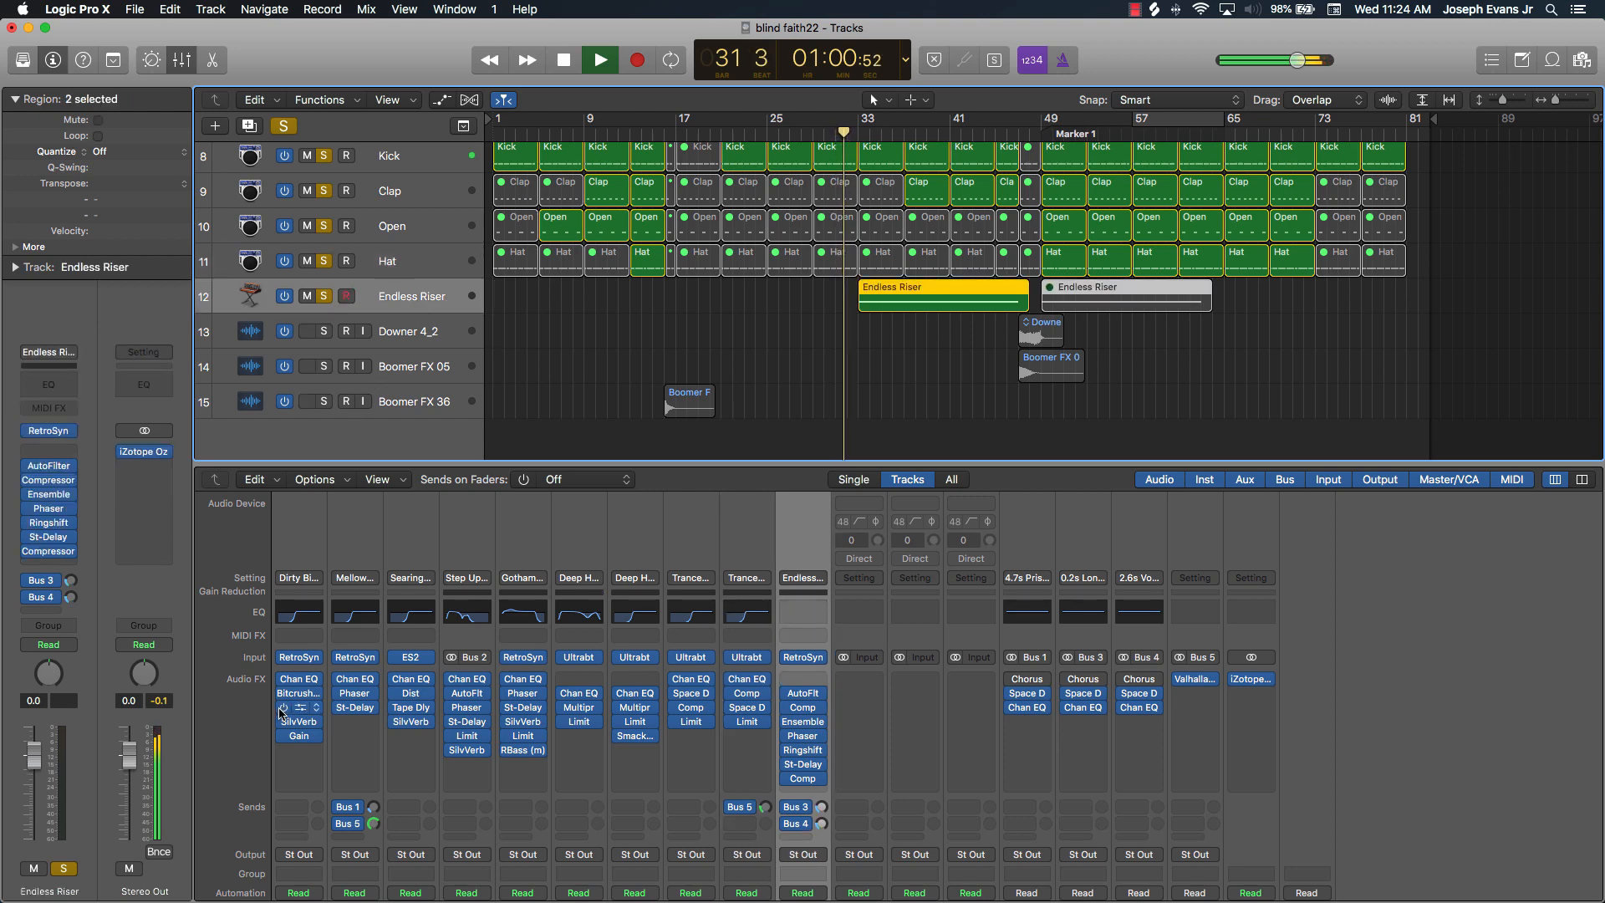
scroll(629, 736, "down", 3)
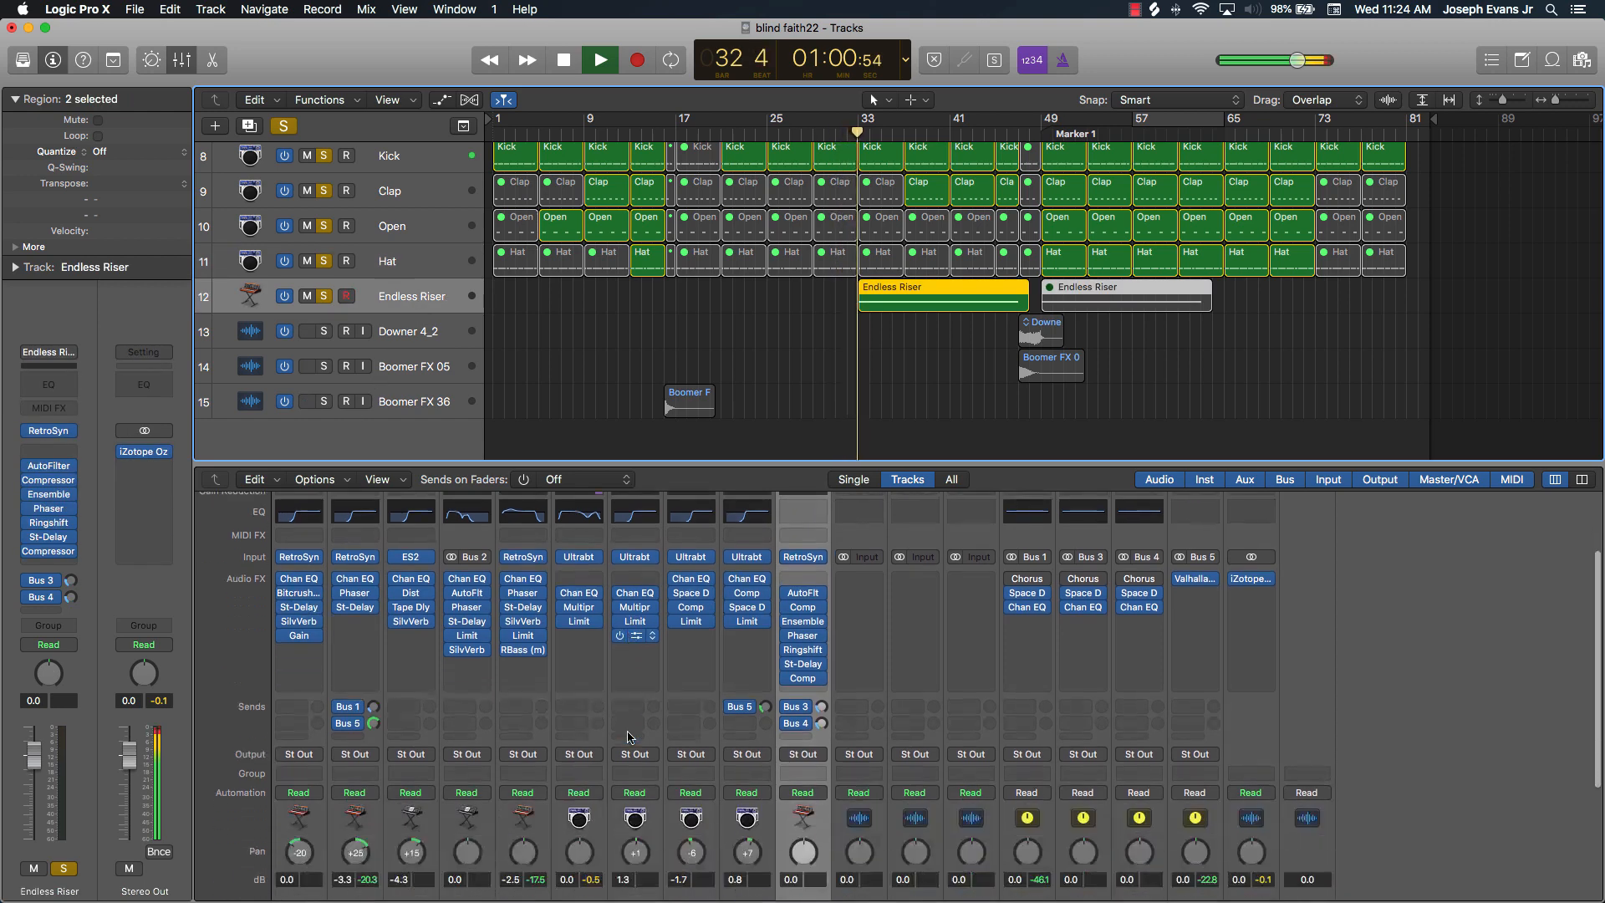
scroll(629, 735, "down", 3)
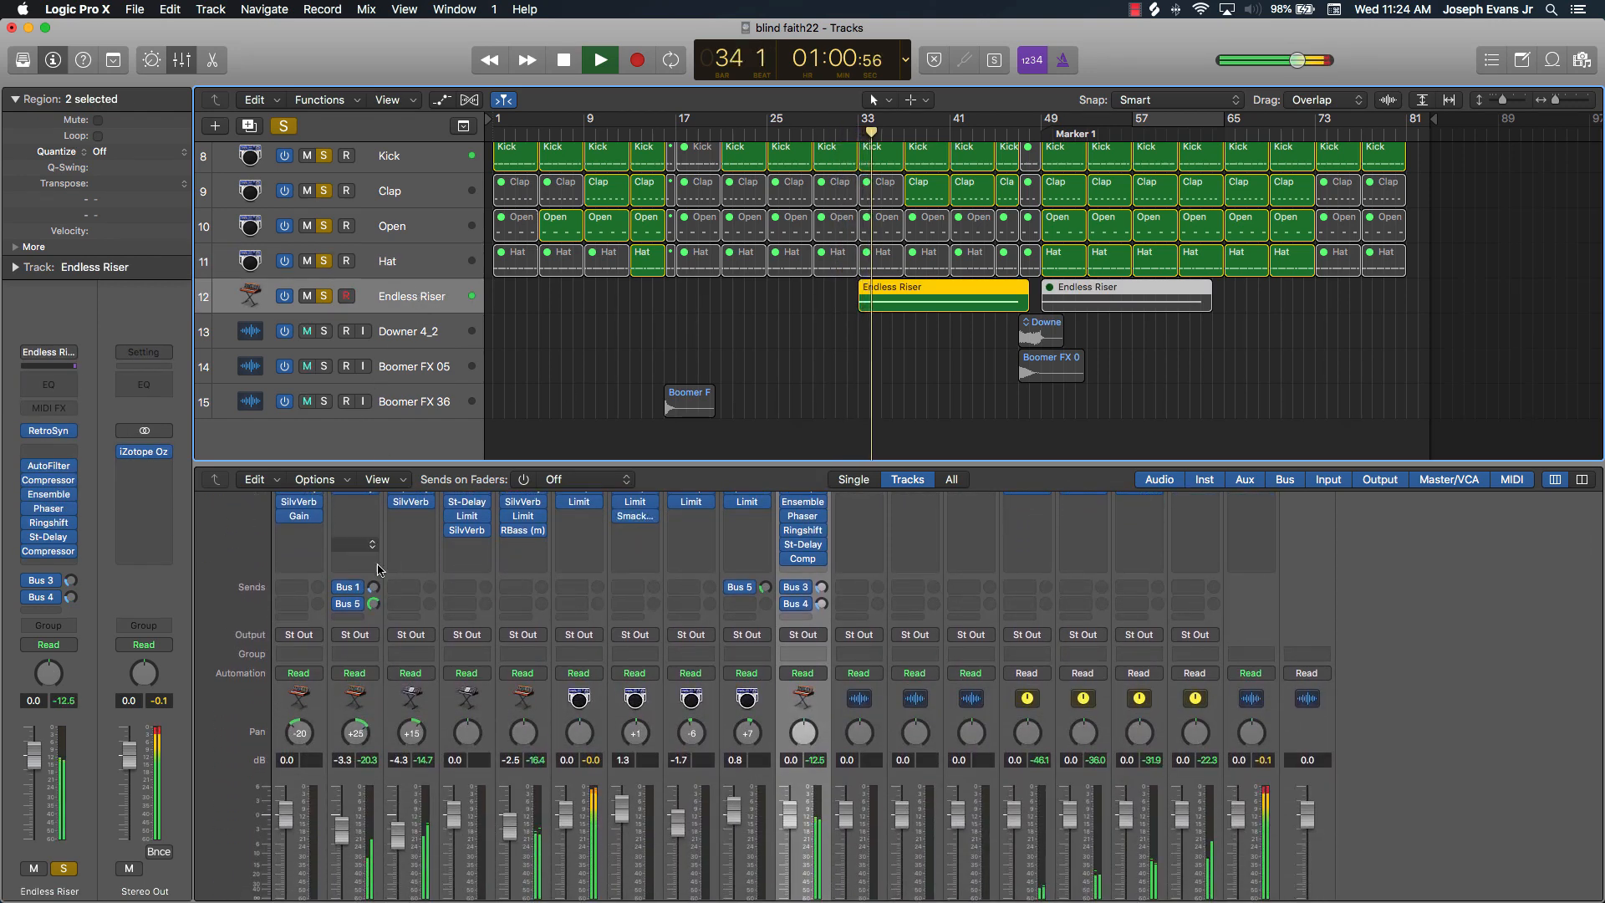
scroll(568, 669, "down", 2)
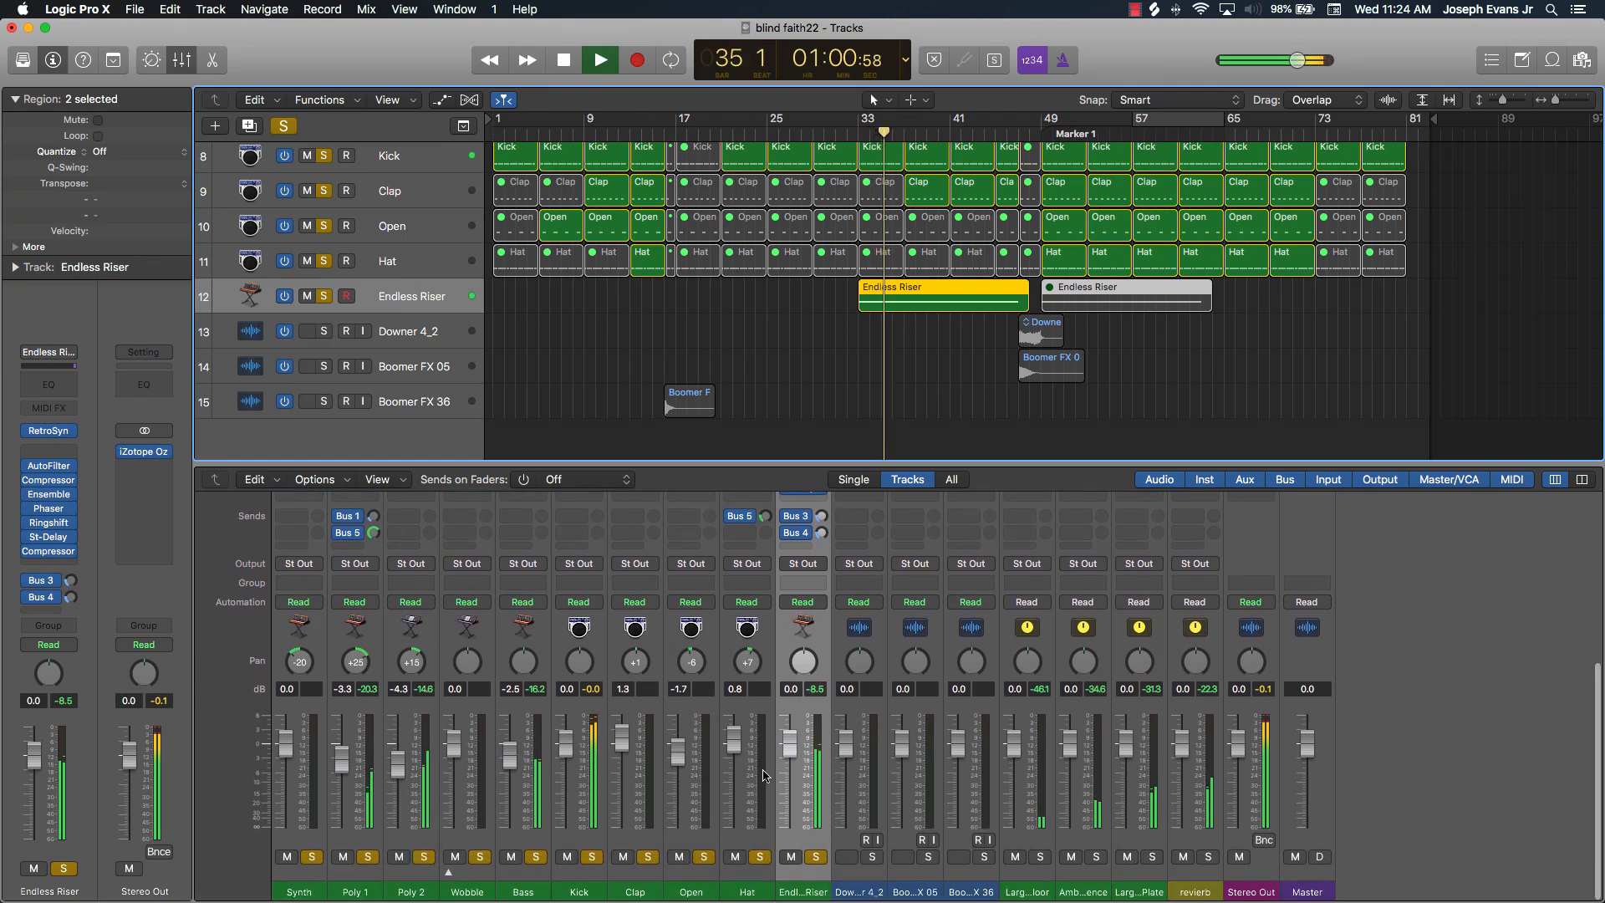
mouse_move(789, 765)
left_mouse_down()
mouse_move(790, 784)
mouse_move(793, 757)
left_mouse_up()
Step: Add a Channel EQ to Endless Riser with a 24 dB/Oct low cut at 160 Hz
scroll(802, 668, "up", 6)
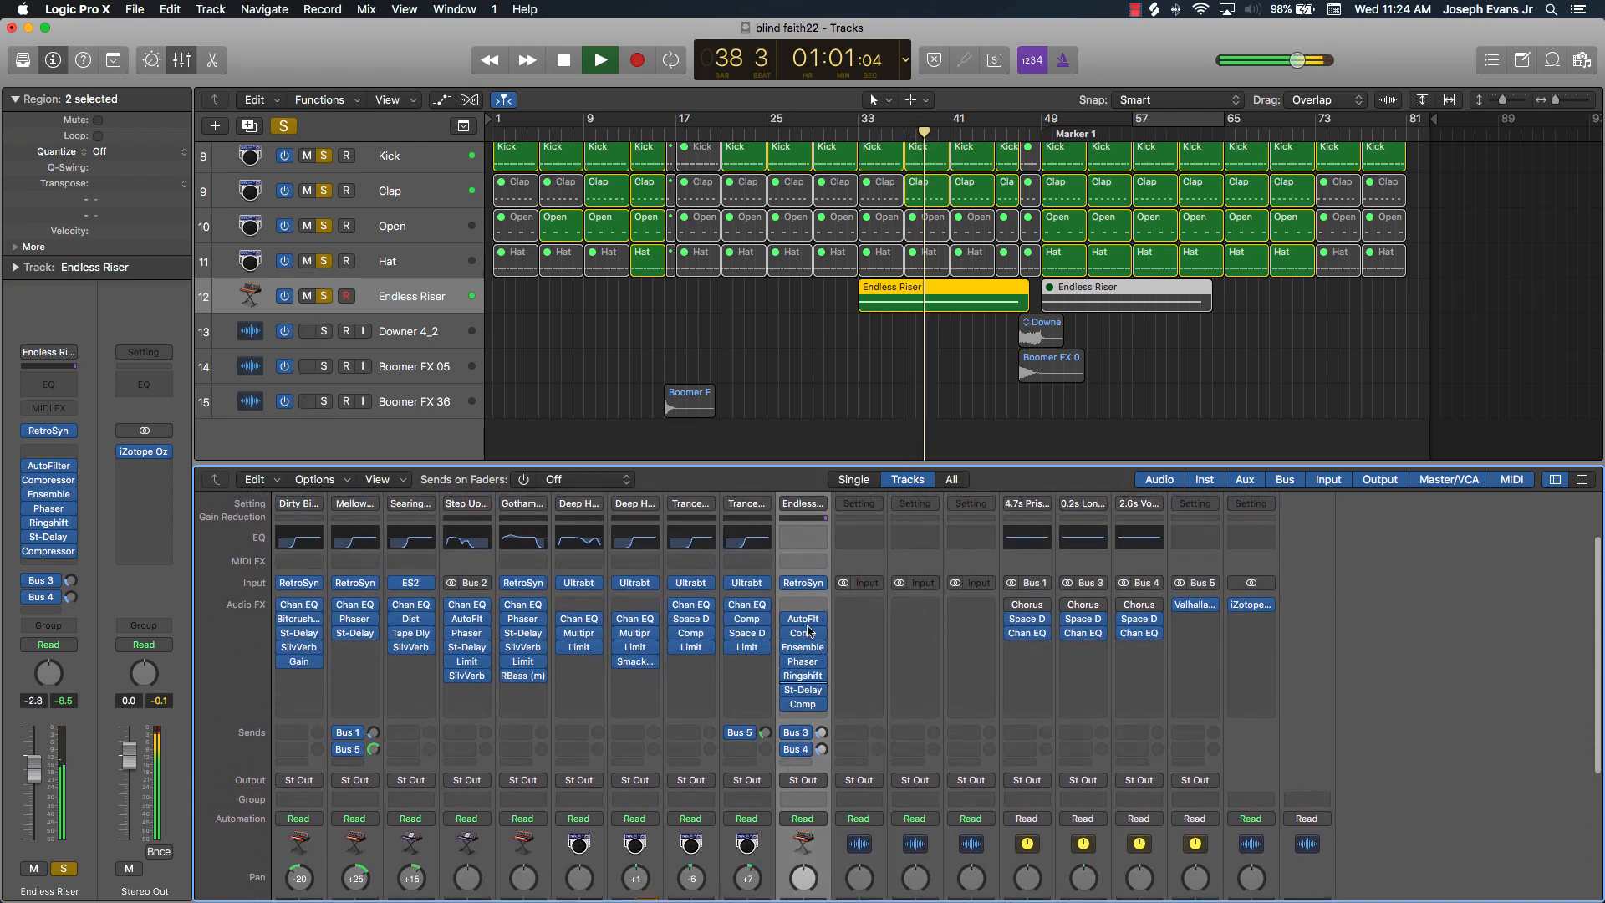
double_click(802, 538)
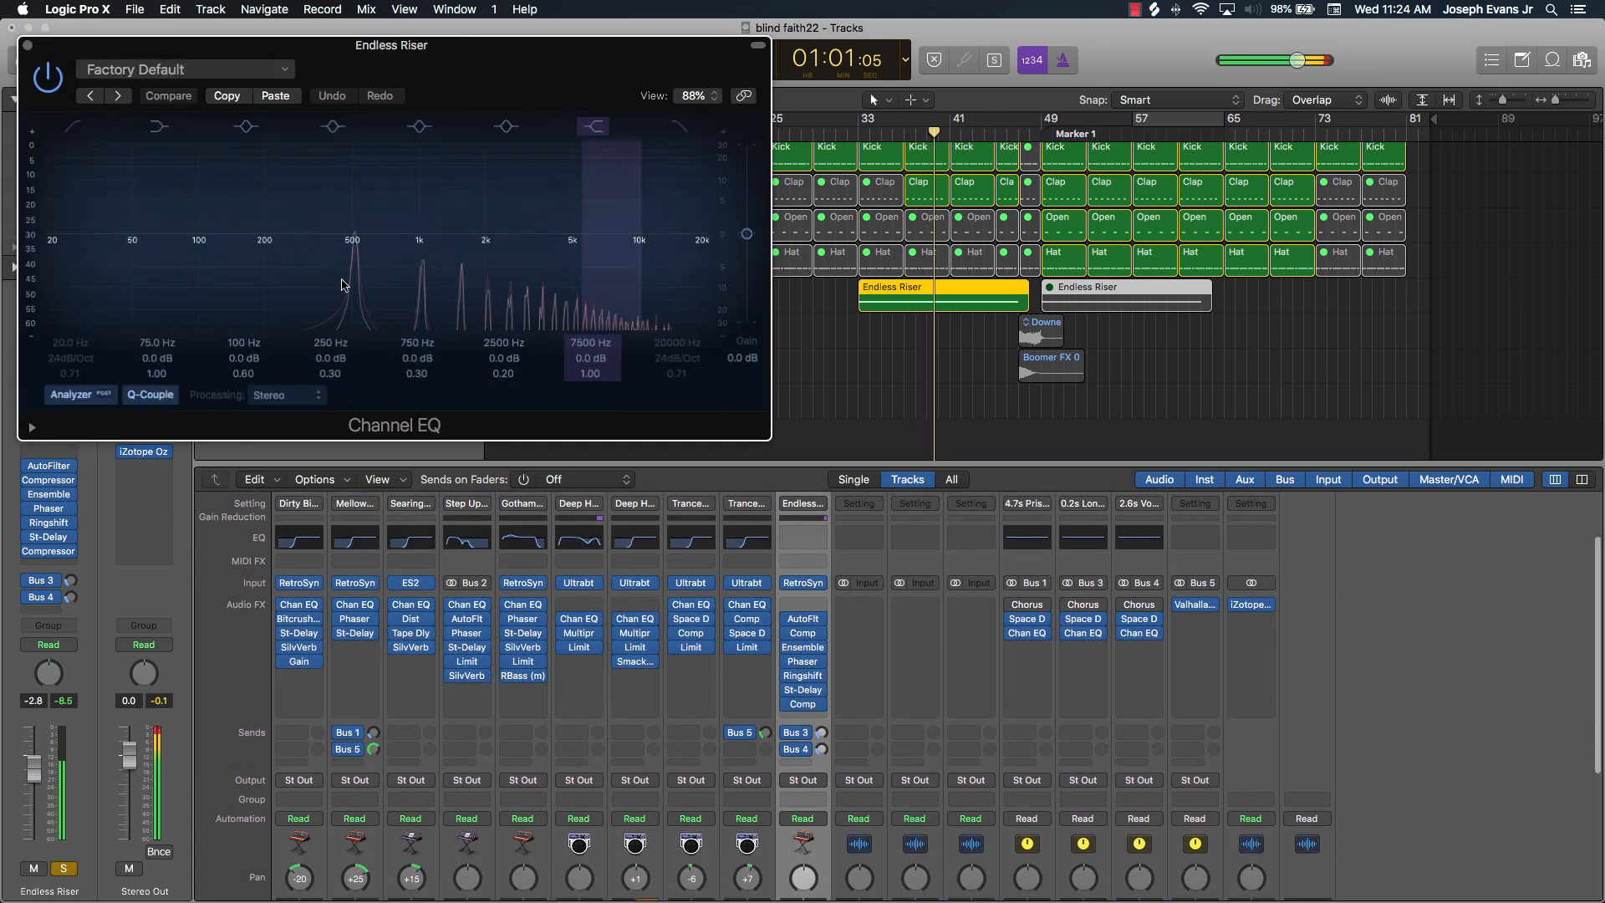
left_click(74, 127)
left_click_drag(52, 236, 232, 256)
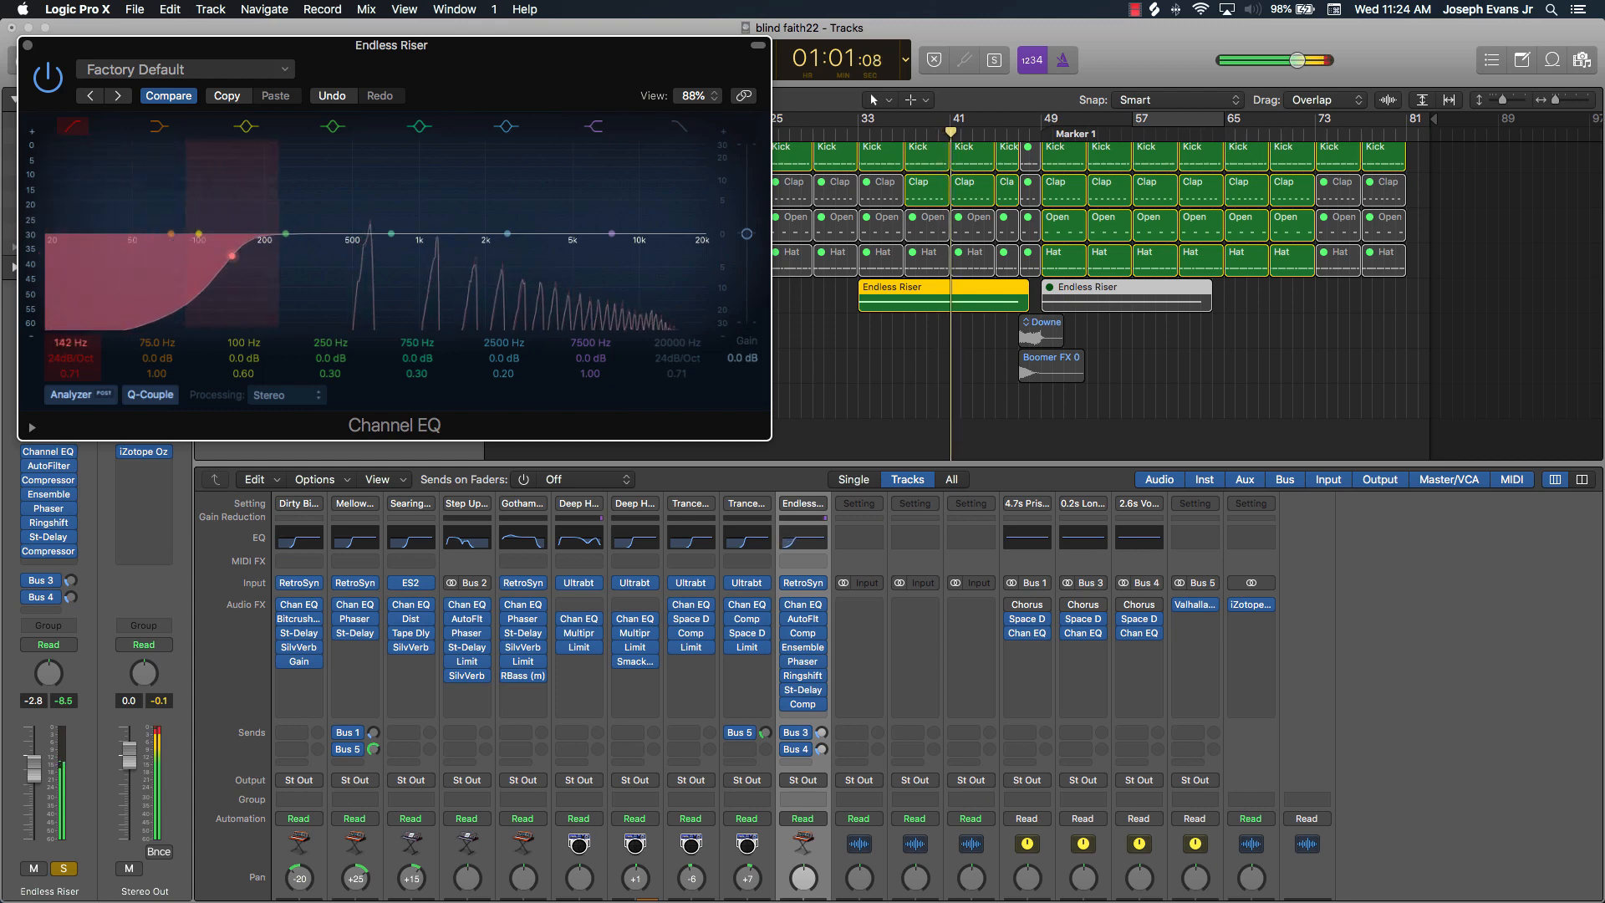
left_click_drag(70, 342, 70, 336)
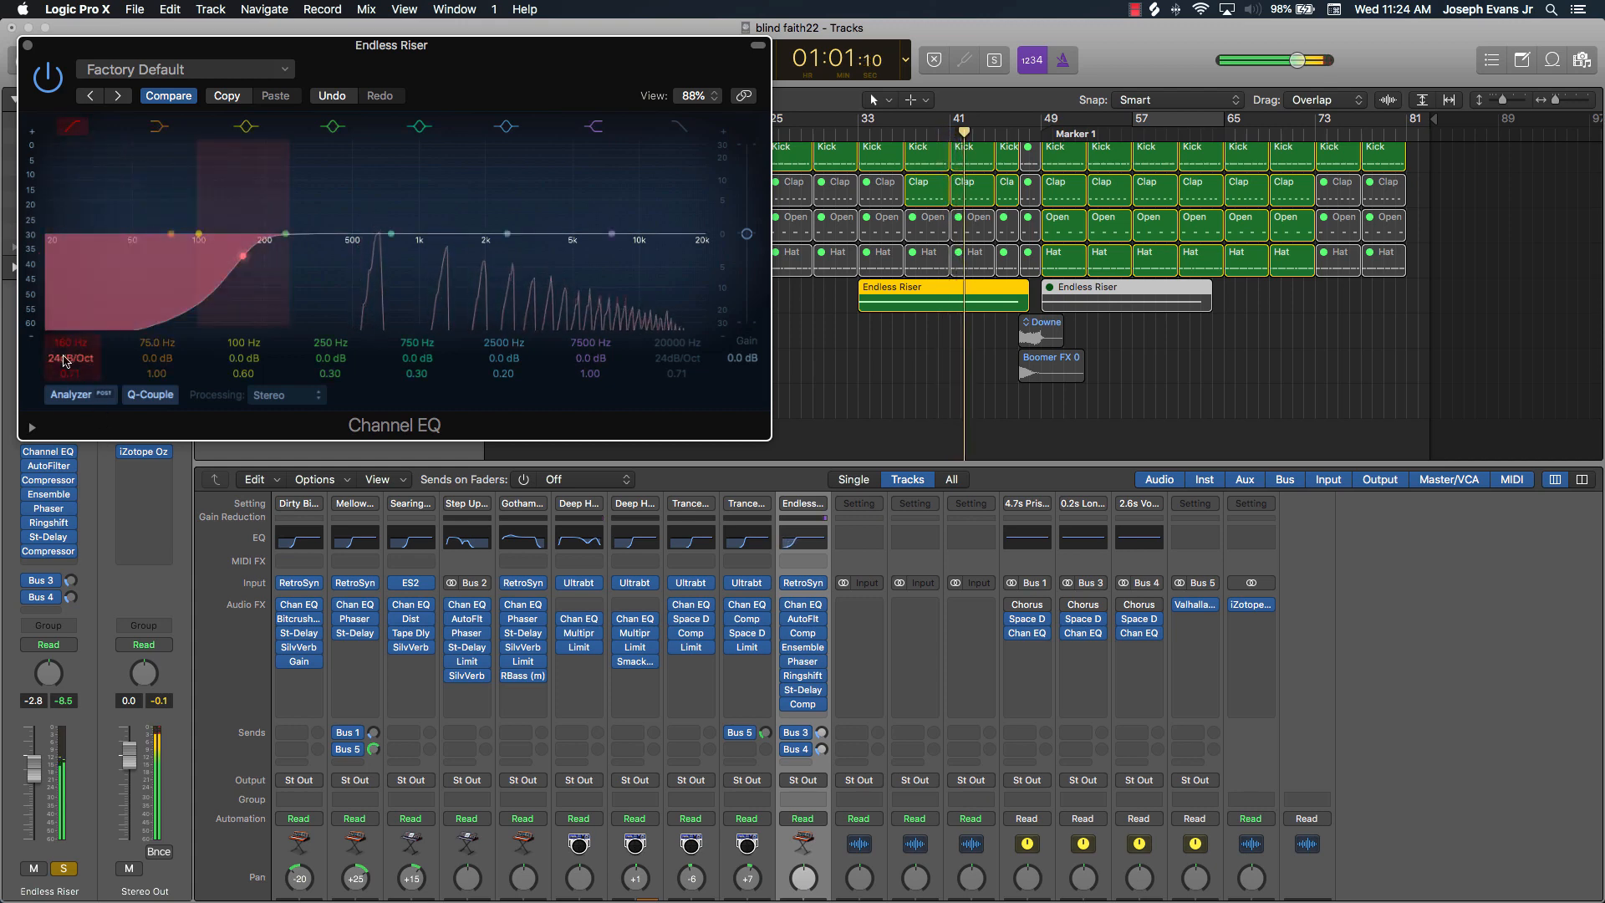
Step: Pan Endless Riser to -11, Poly 1 to +14 and Poly 2 to +13
scroll(809, 758, "down", 5)
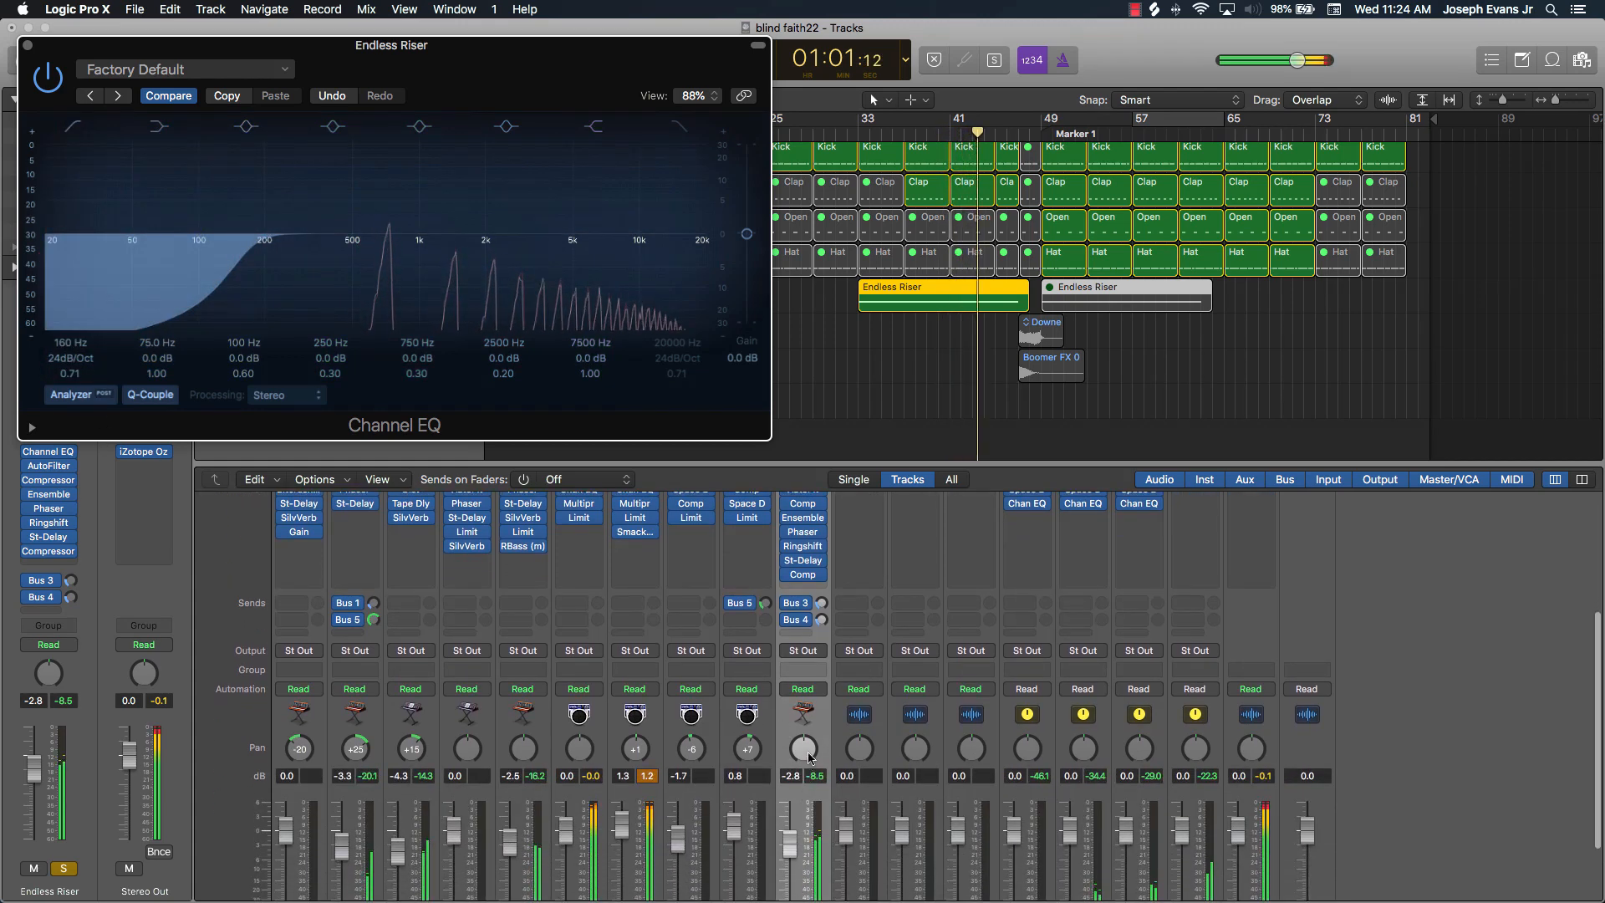
left_click_drag(808, 757, 808, 766)
scroll(685, 797, "down", 3)
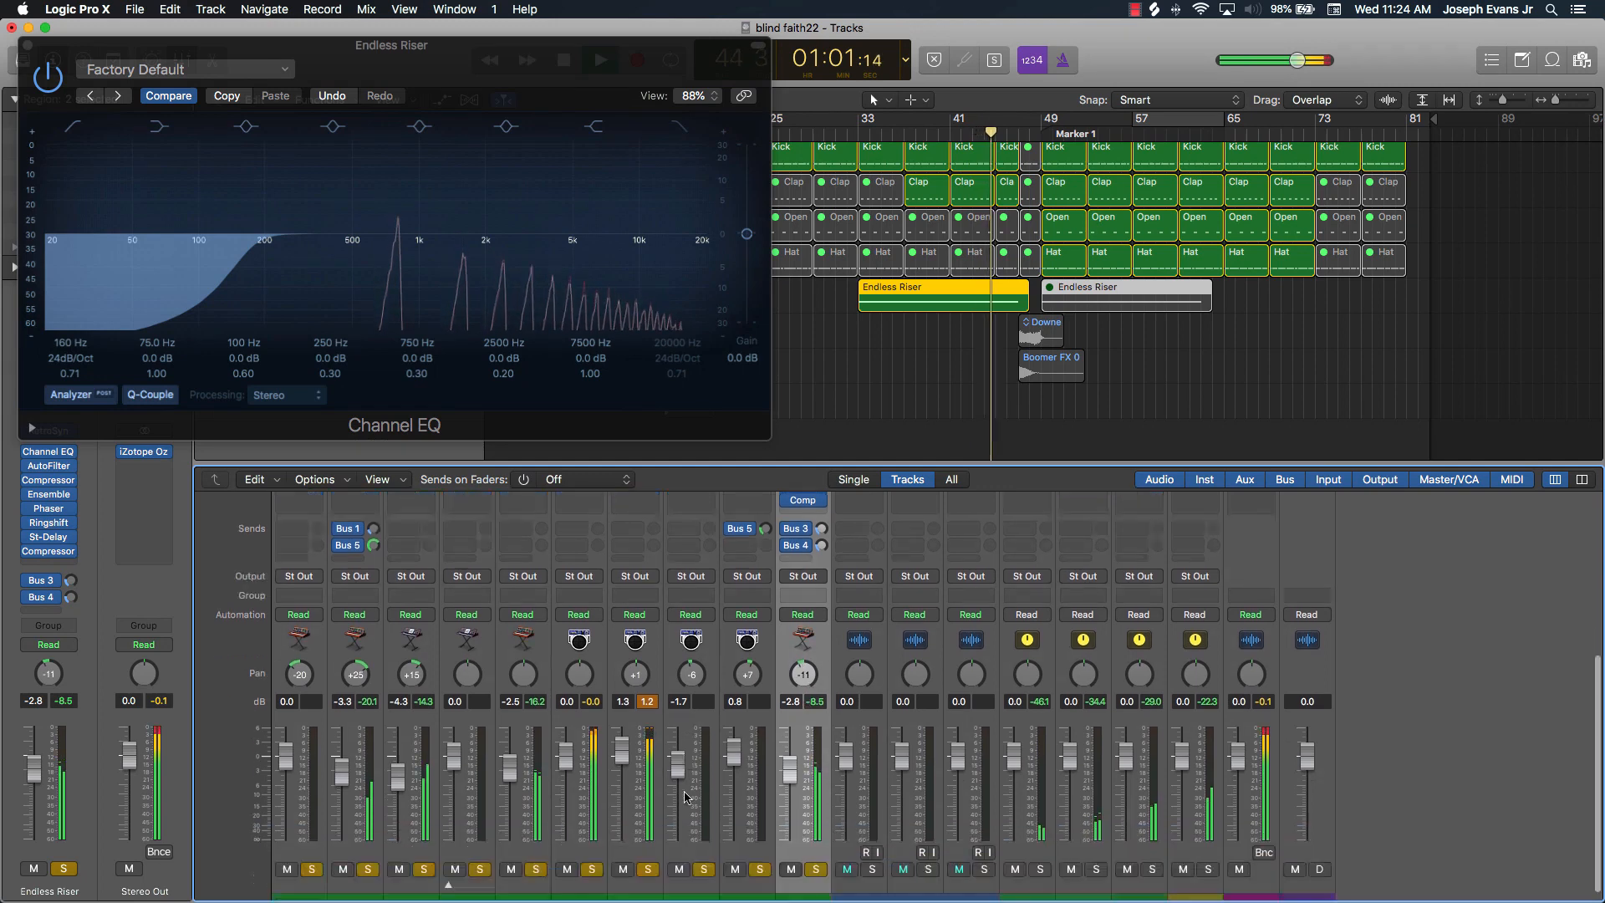
scroll(685, 796, "down", 1)
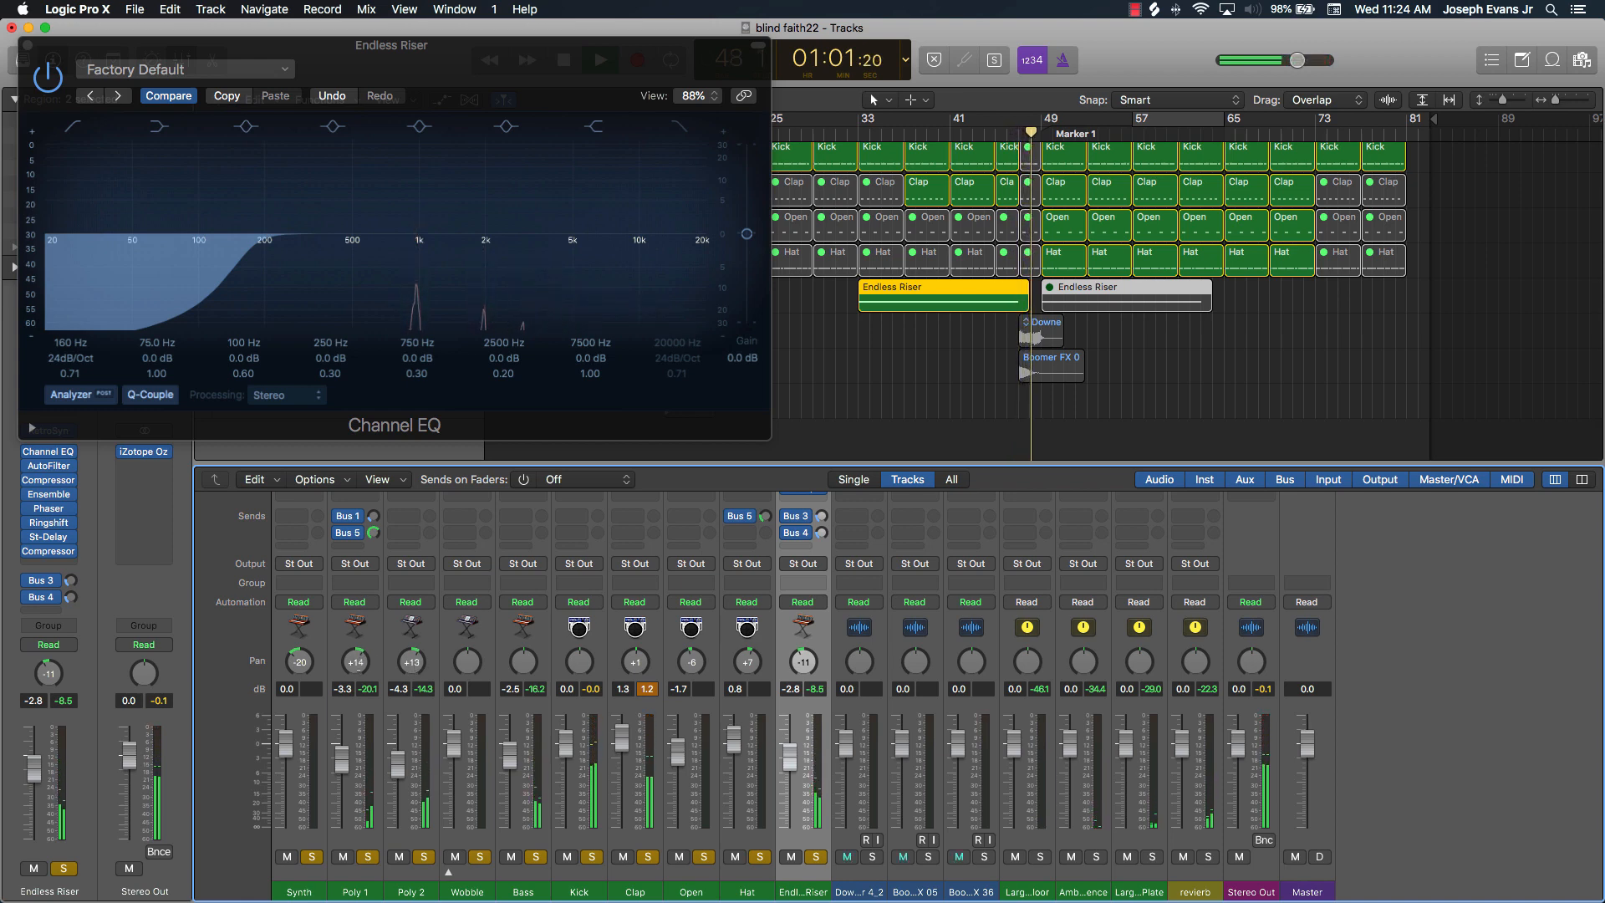
Step: Select the muted Endless Riser region at bar 49 and close the Channel EQ
left_click(1149, 357)
left_click(1144, 303)
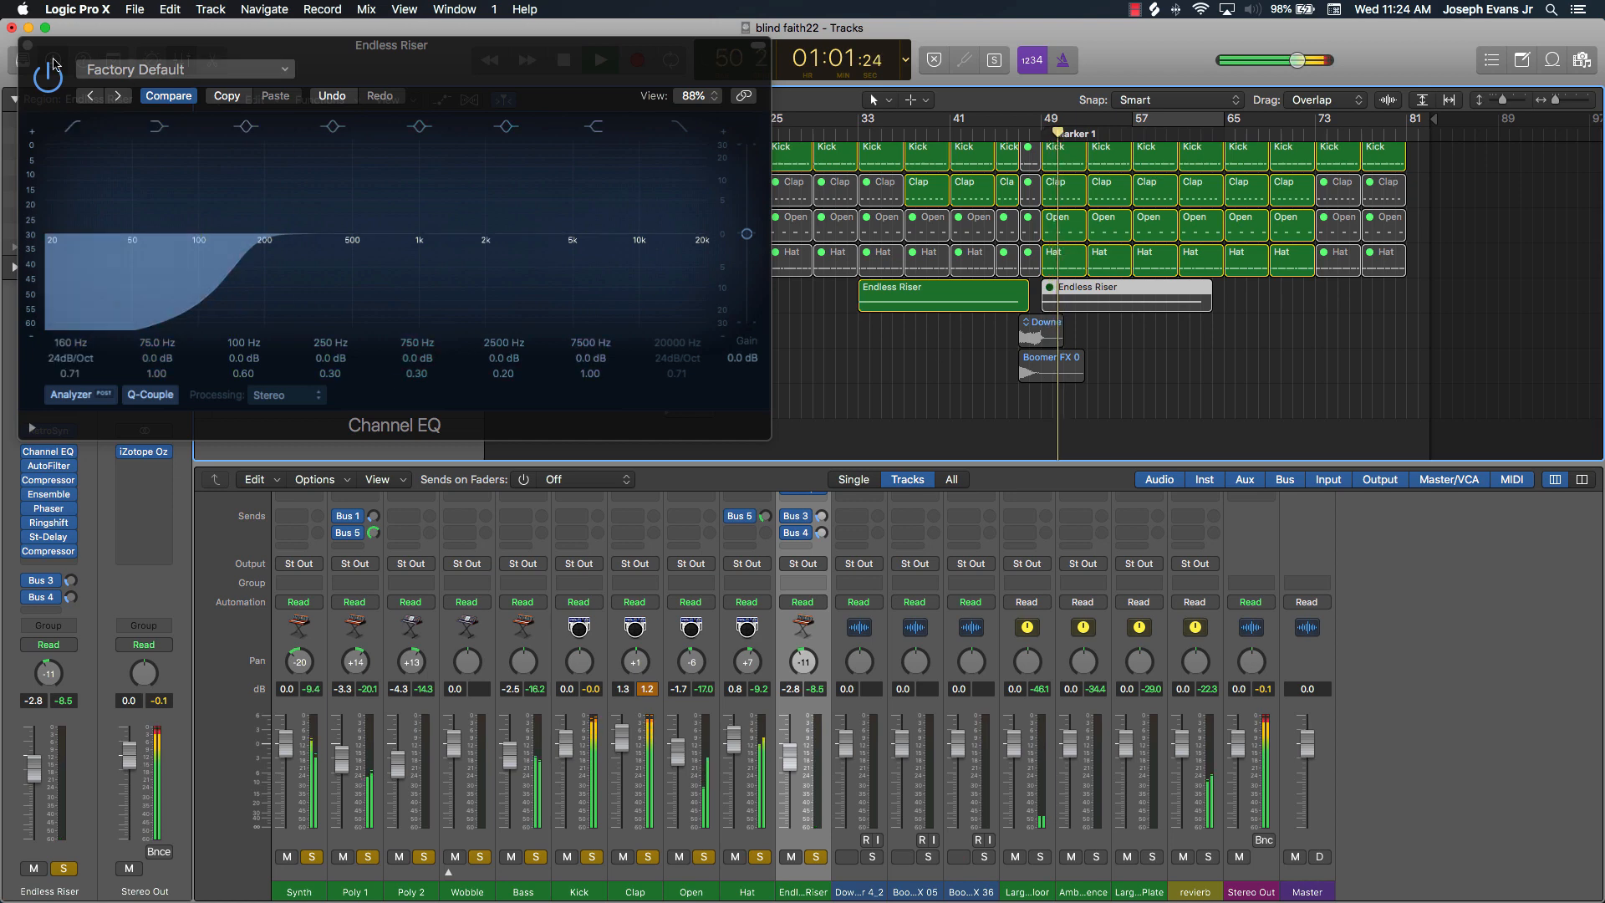
left_click(27, 46)
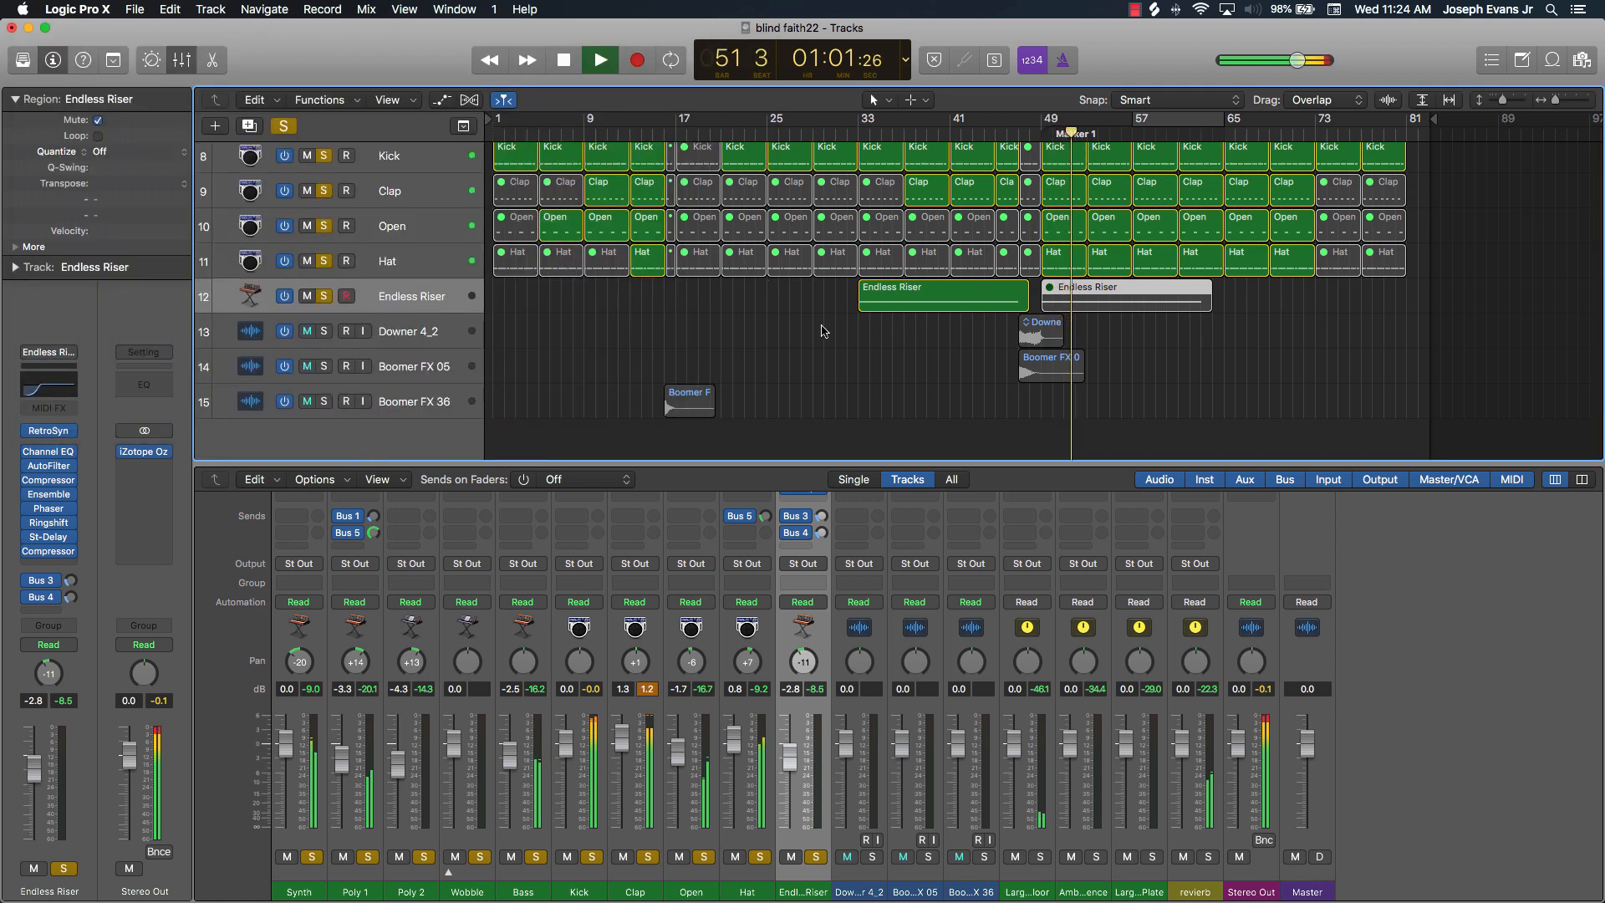
Step: Solo the Downer 4_2 track, play it from bar 47, lower its level to -4.5 dB and stop playback
left_click(345, 334)
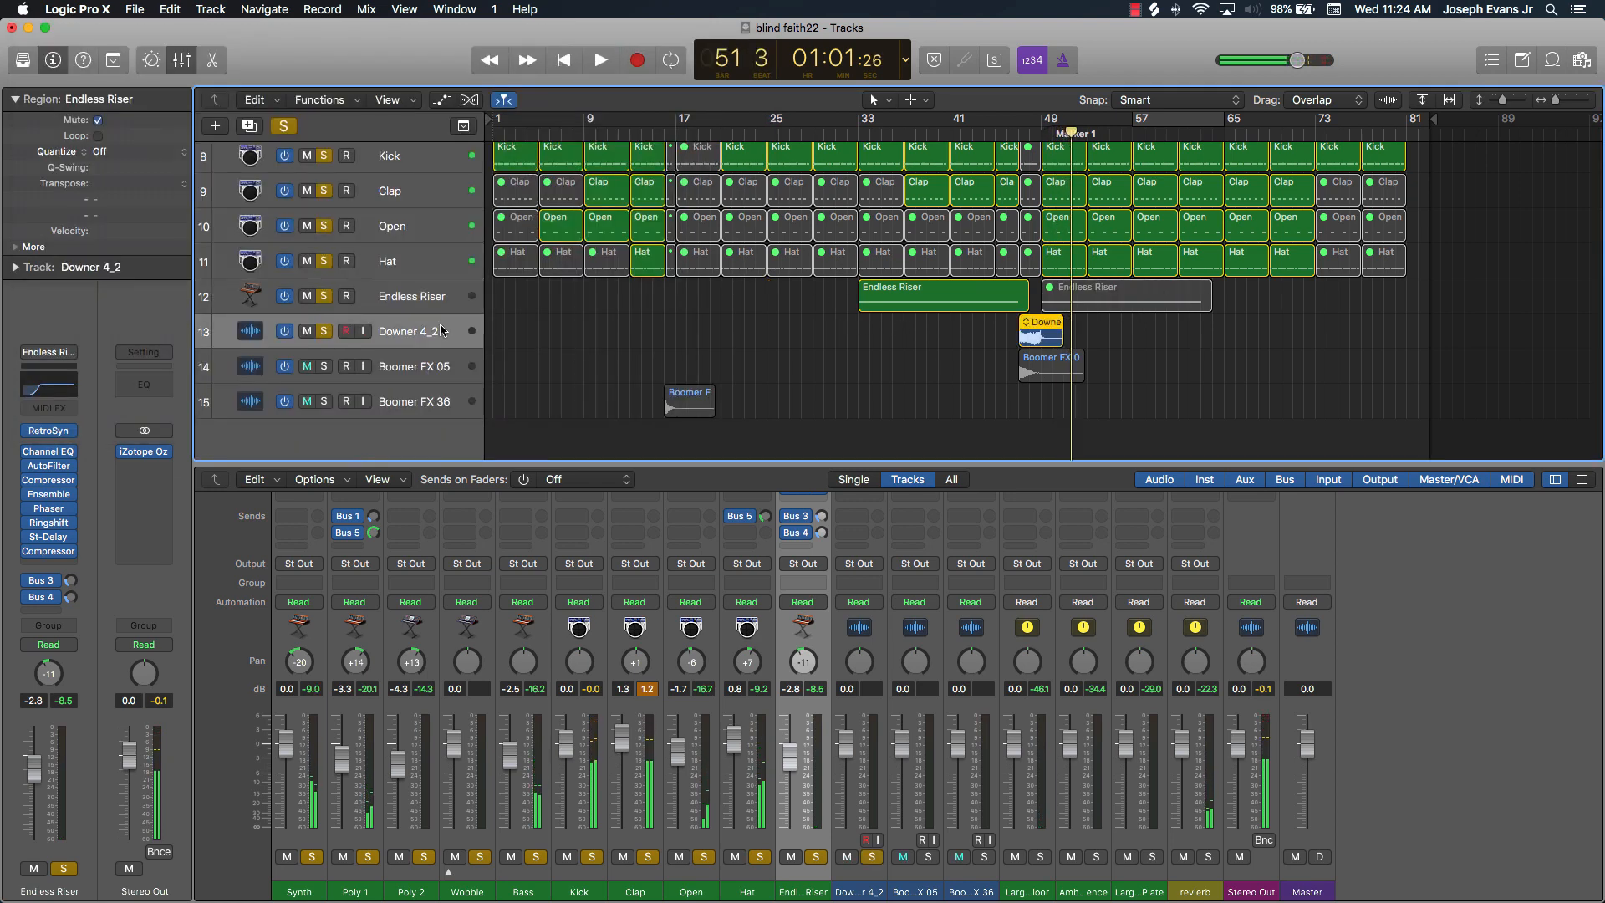
left_click(1014, 132)
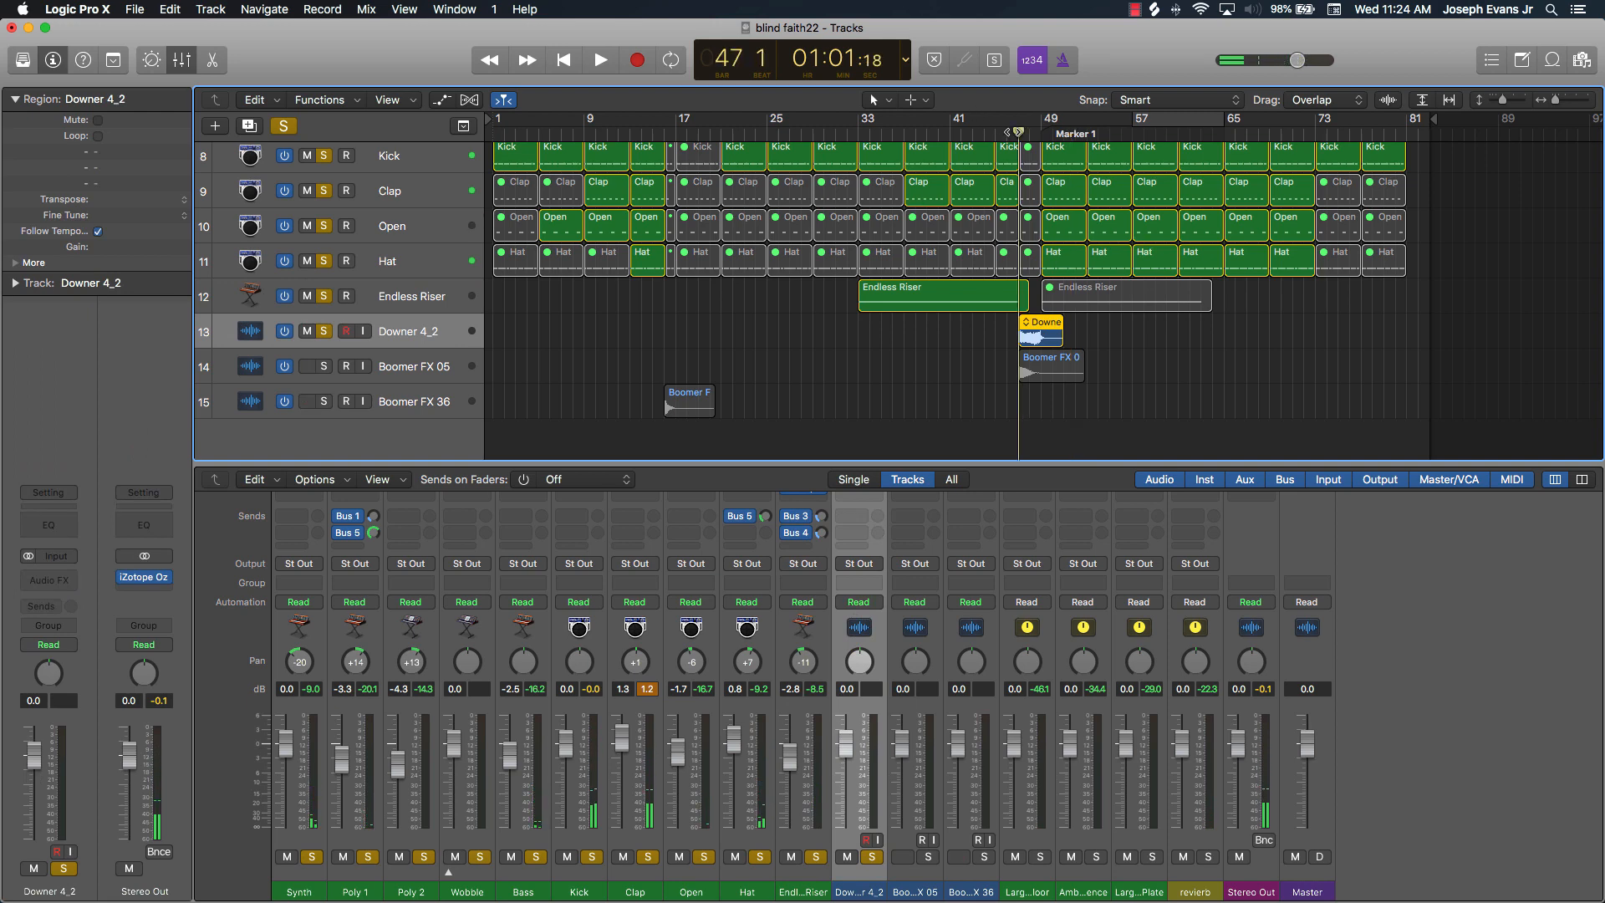
key("space")
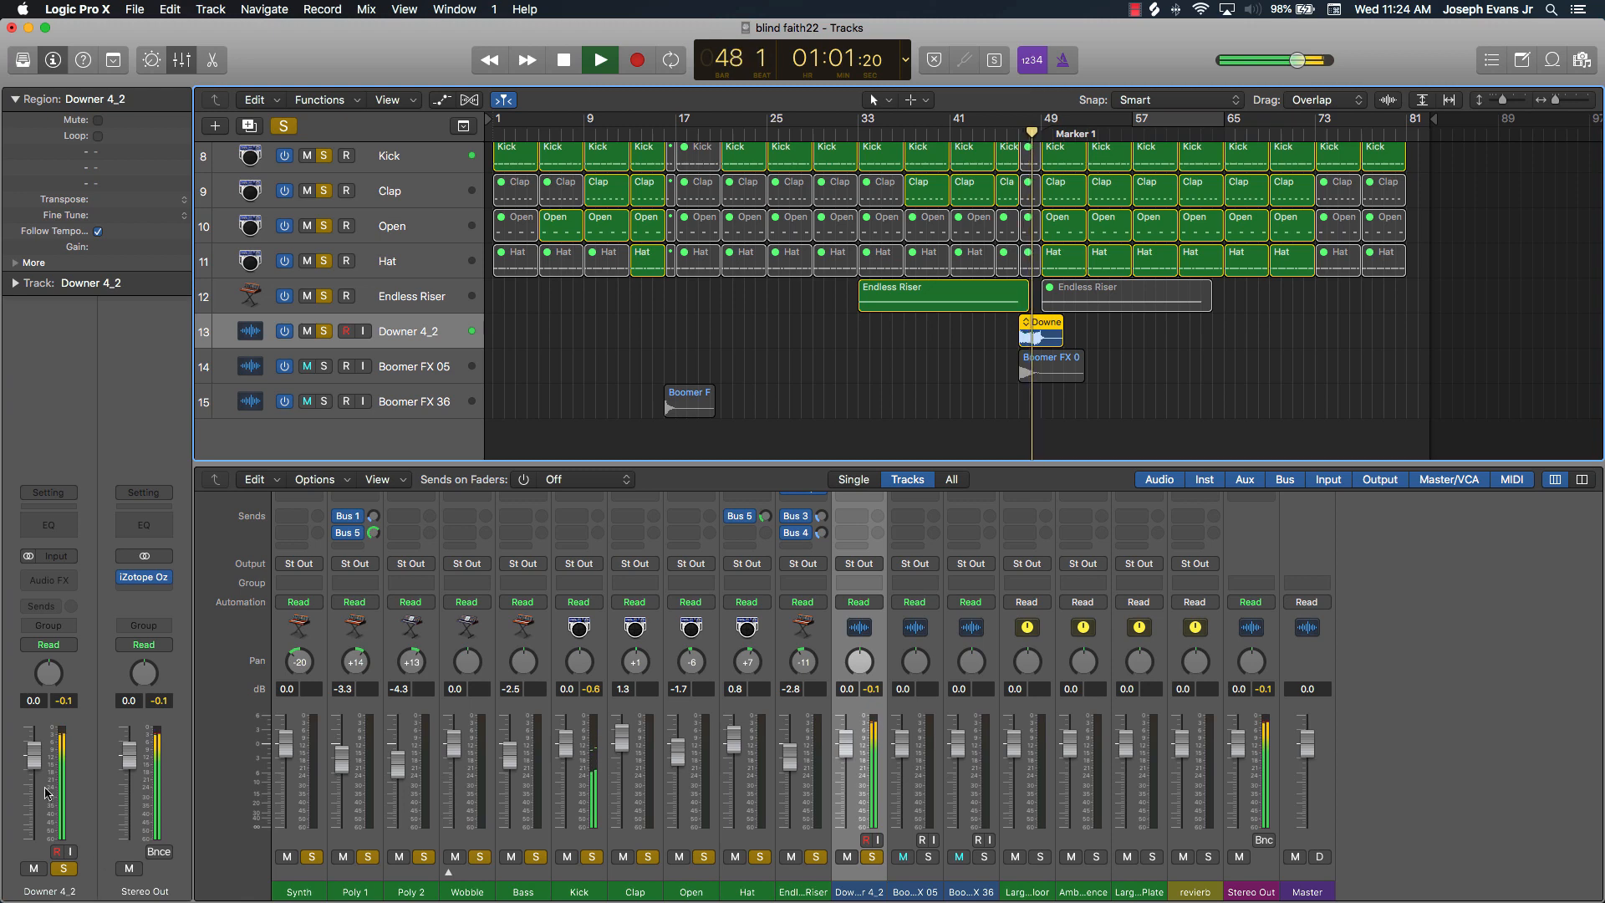
key("space")
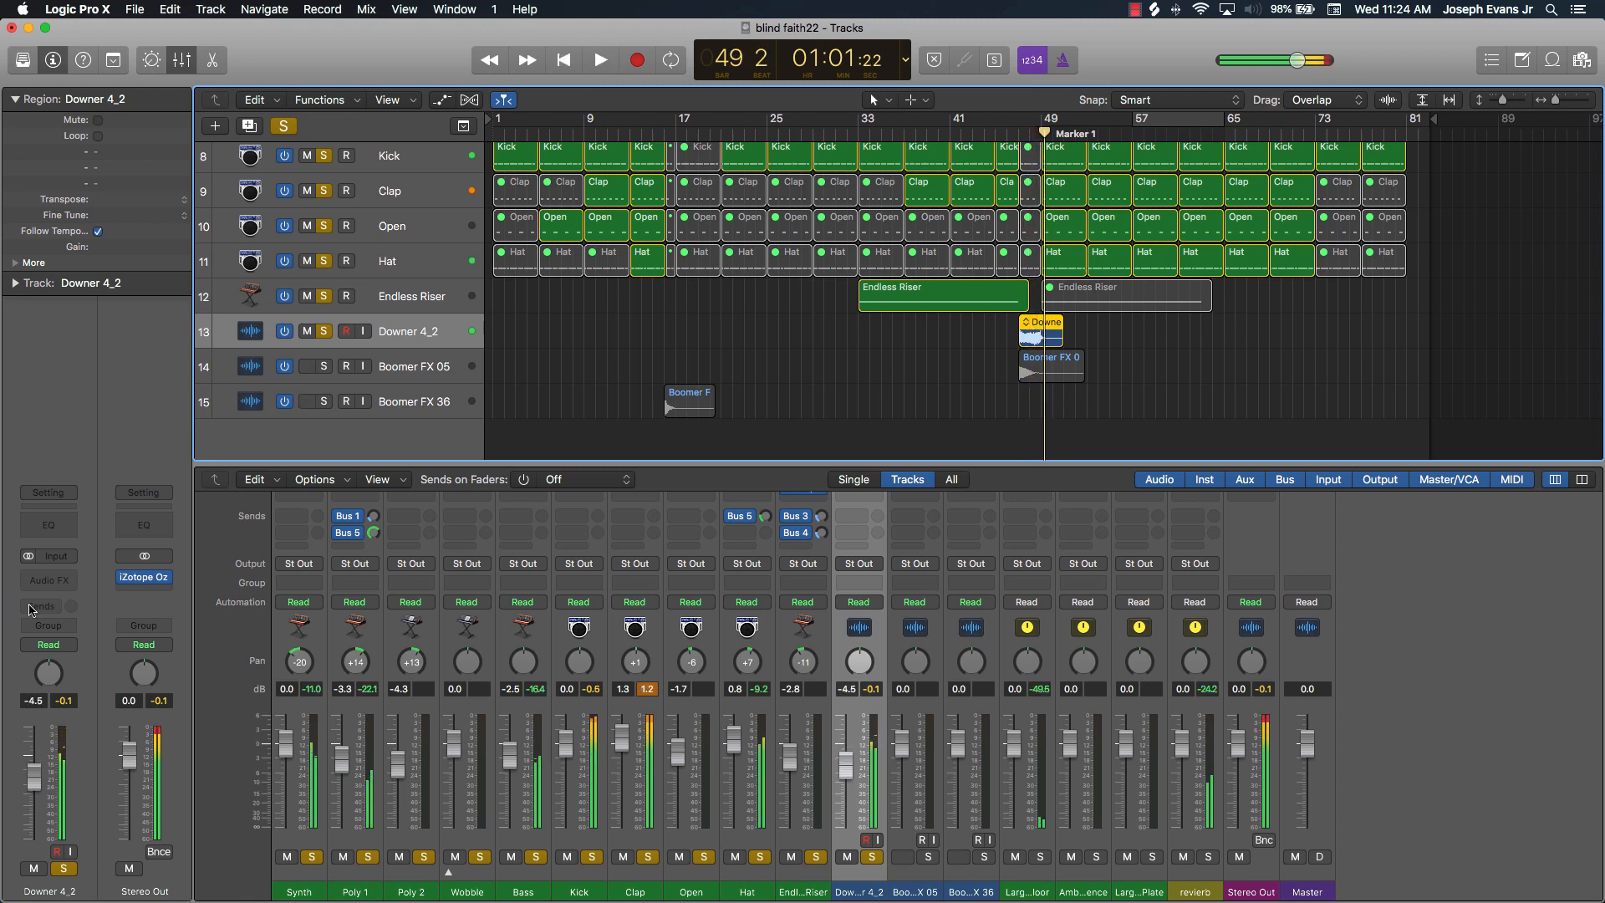
Step: Add a Channel EQ to Downer 4_2 with a 48 dB/Oct low cut at 138 Hz, audition it and close the plug-in
left_click(48, 525)
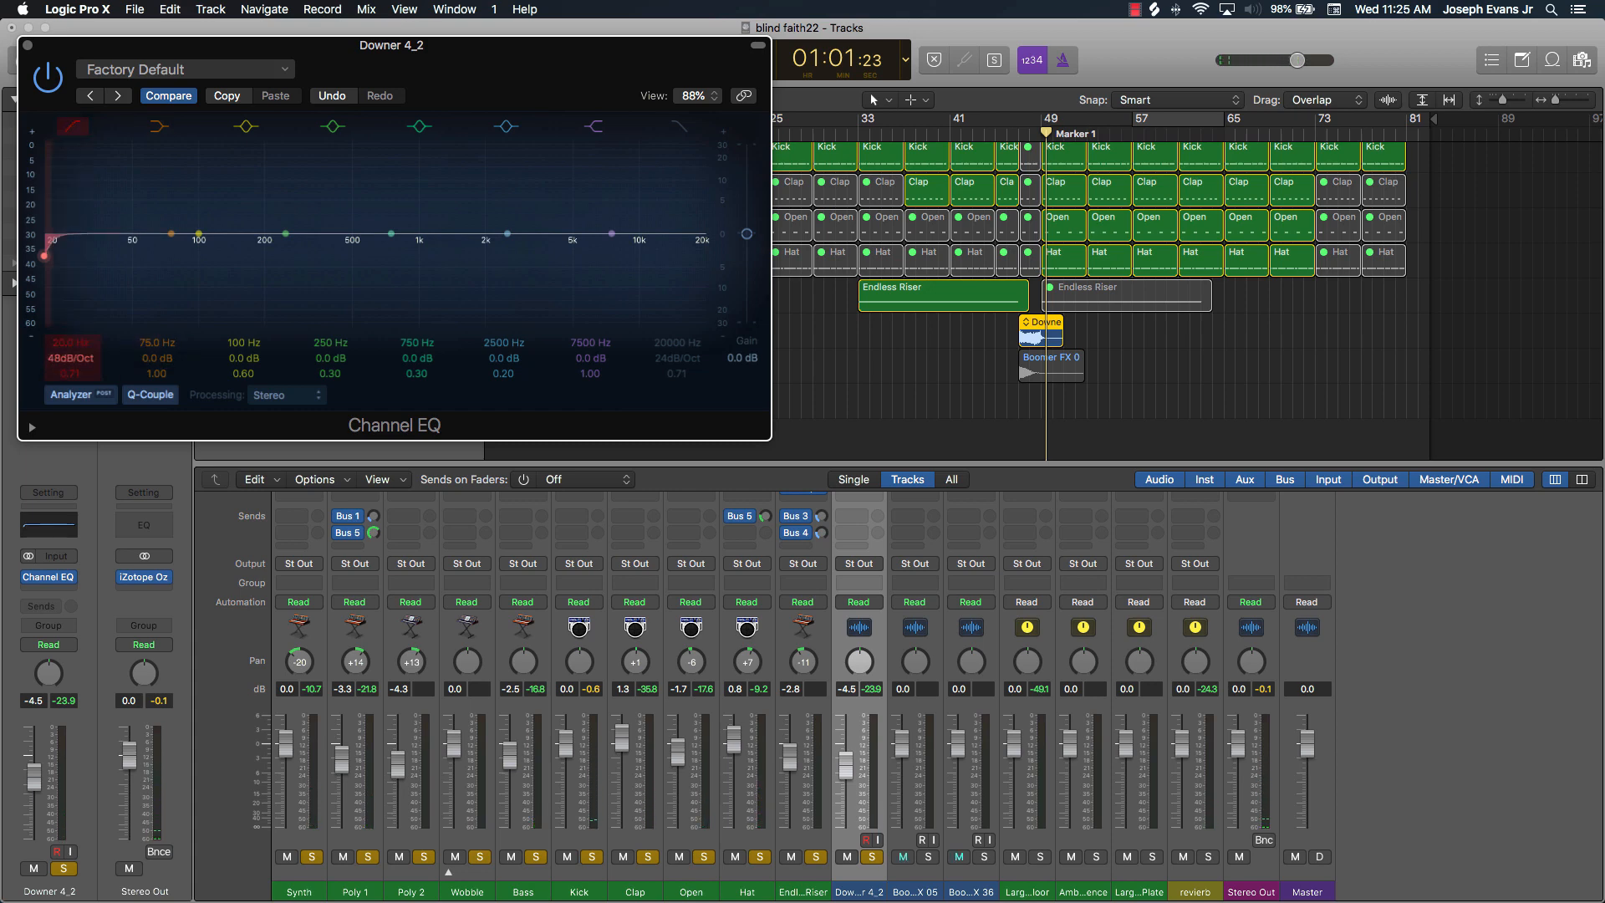
left_click_drag(54, 343, 54, 272)
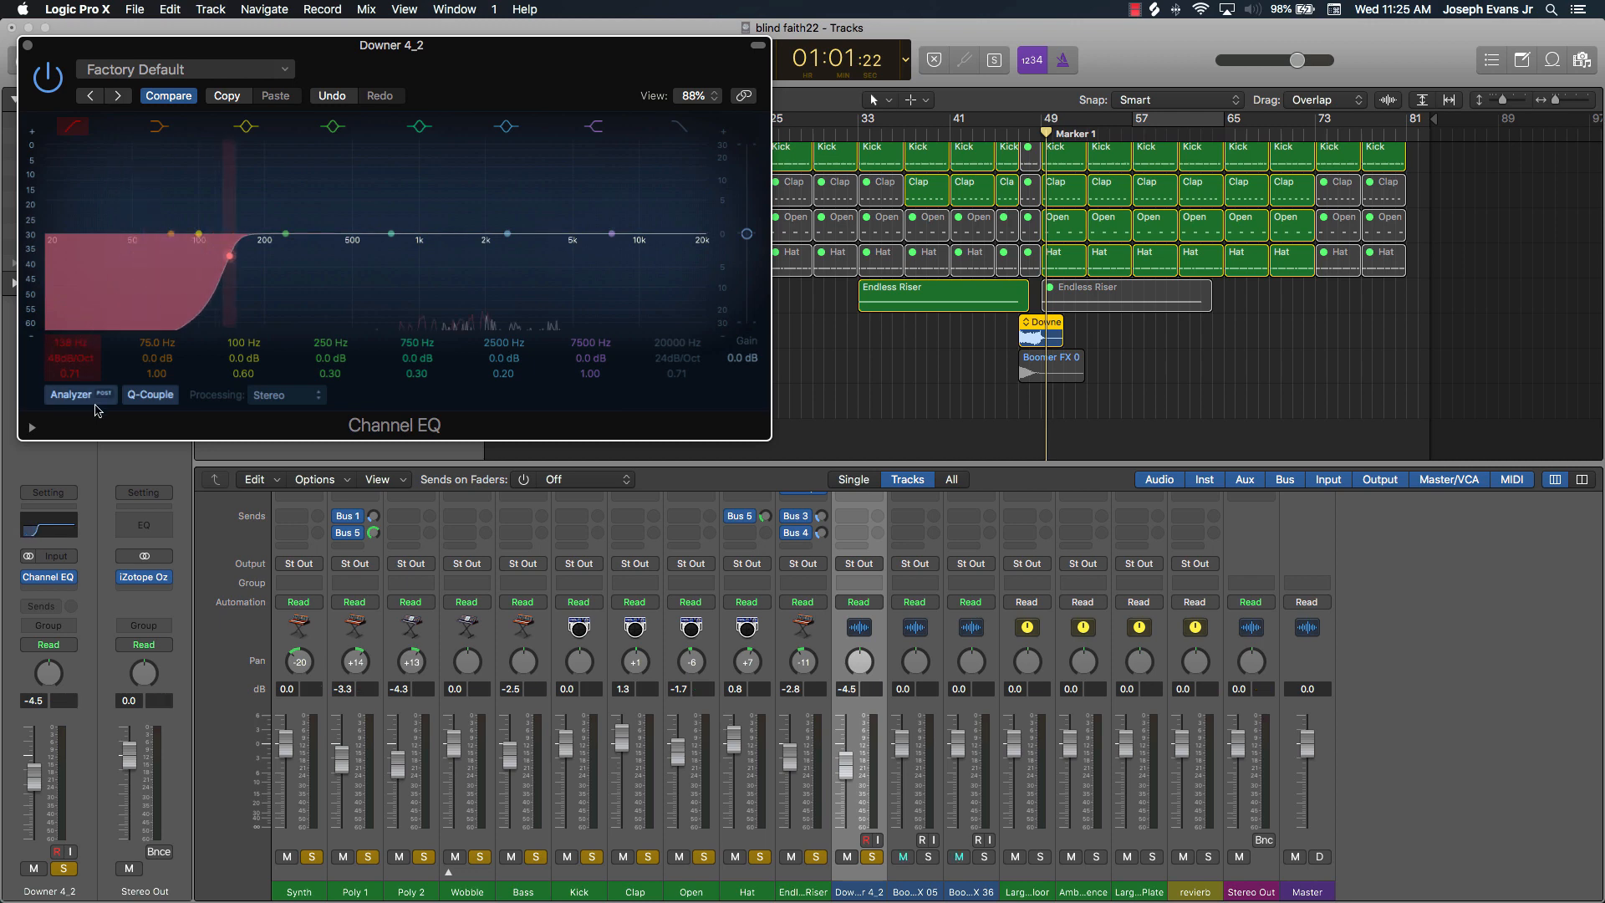
key("space")
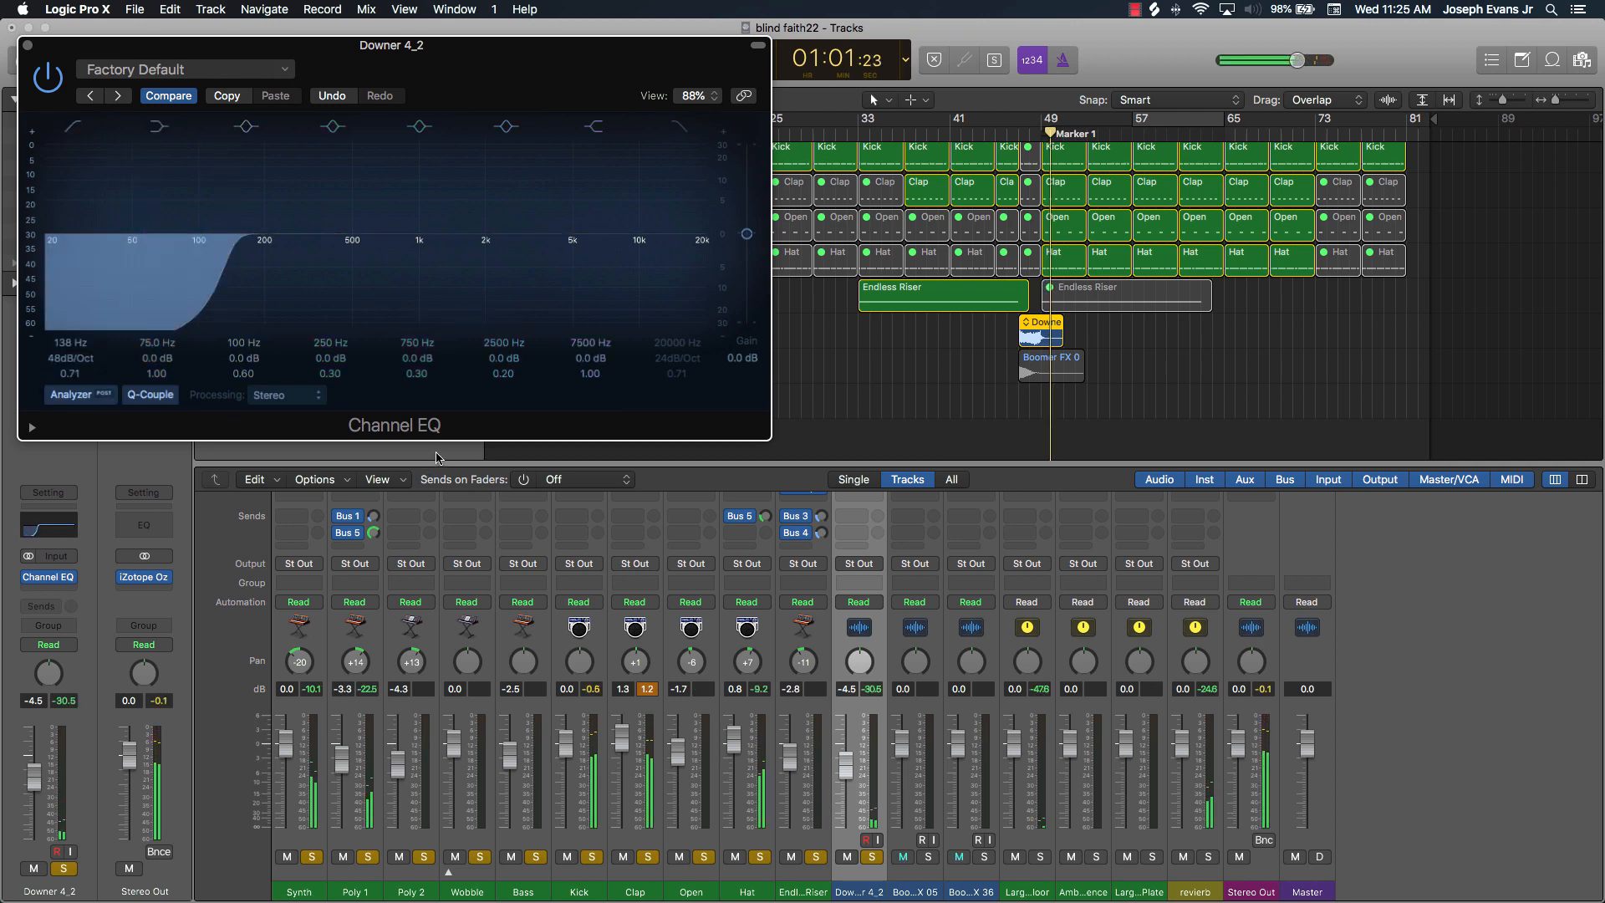
key("comma")
key("comma")
key("comma")
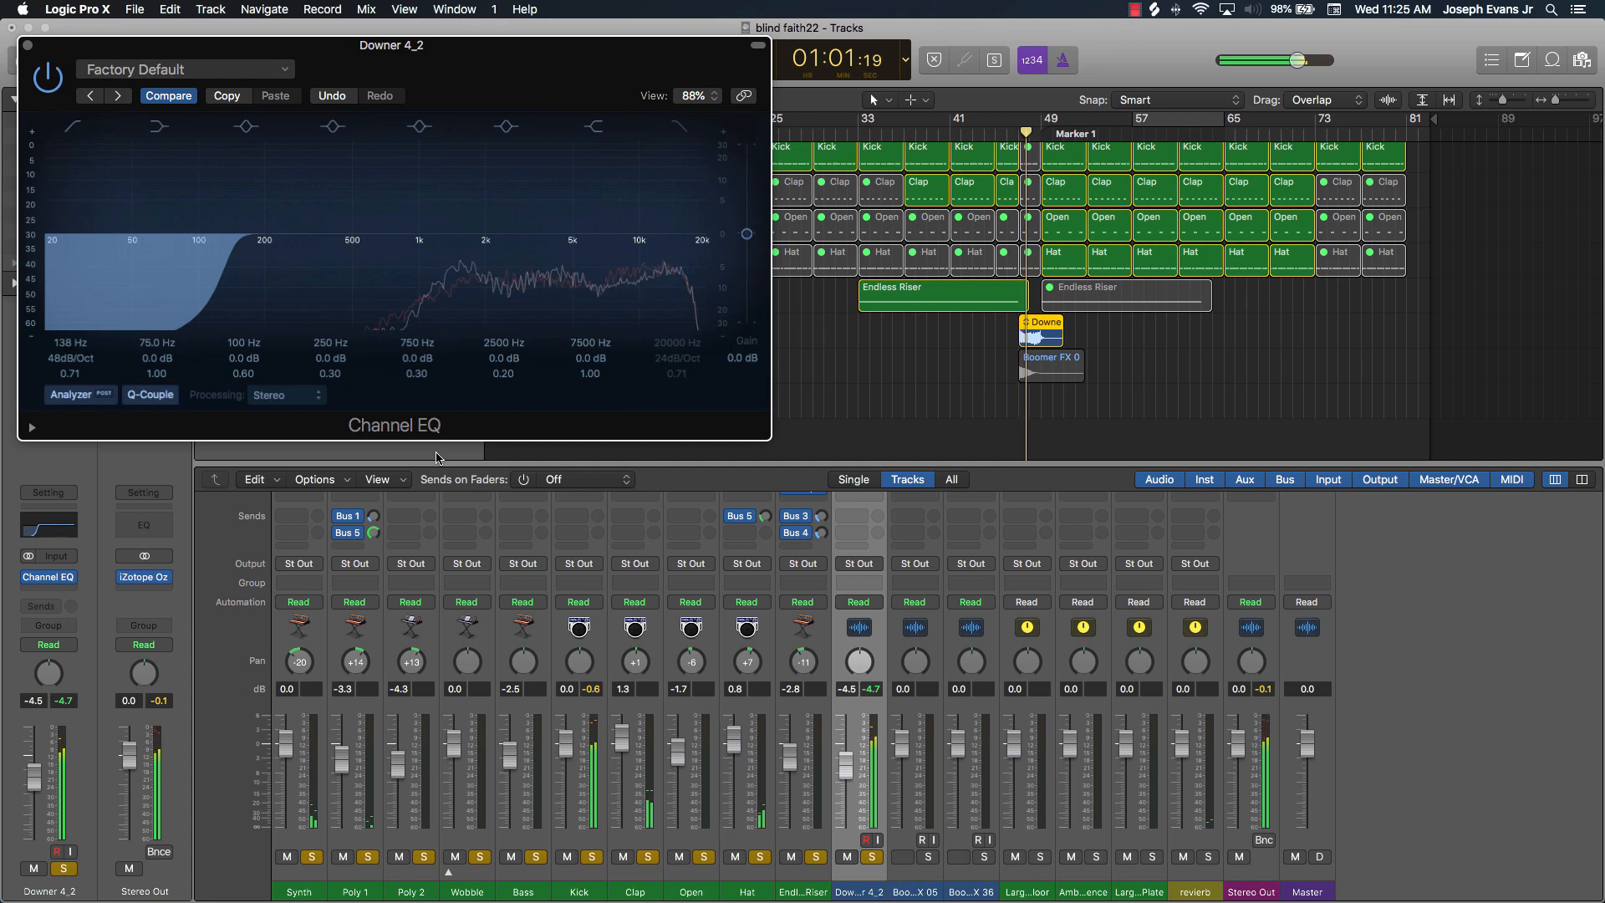
left_click(26, 46)
Step: Move the Boomer FX 05 region so that it starts at bar 49
left_click(1037, 374)
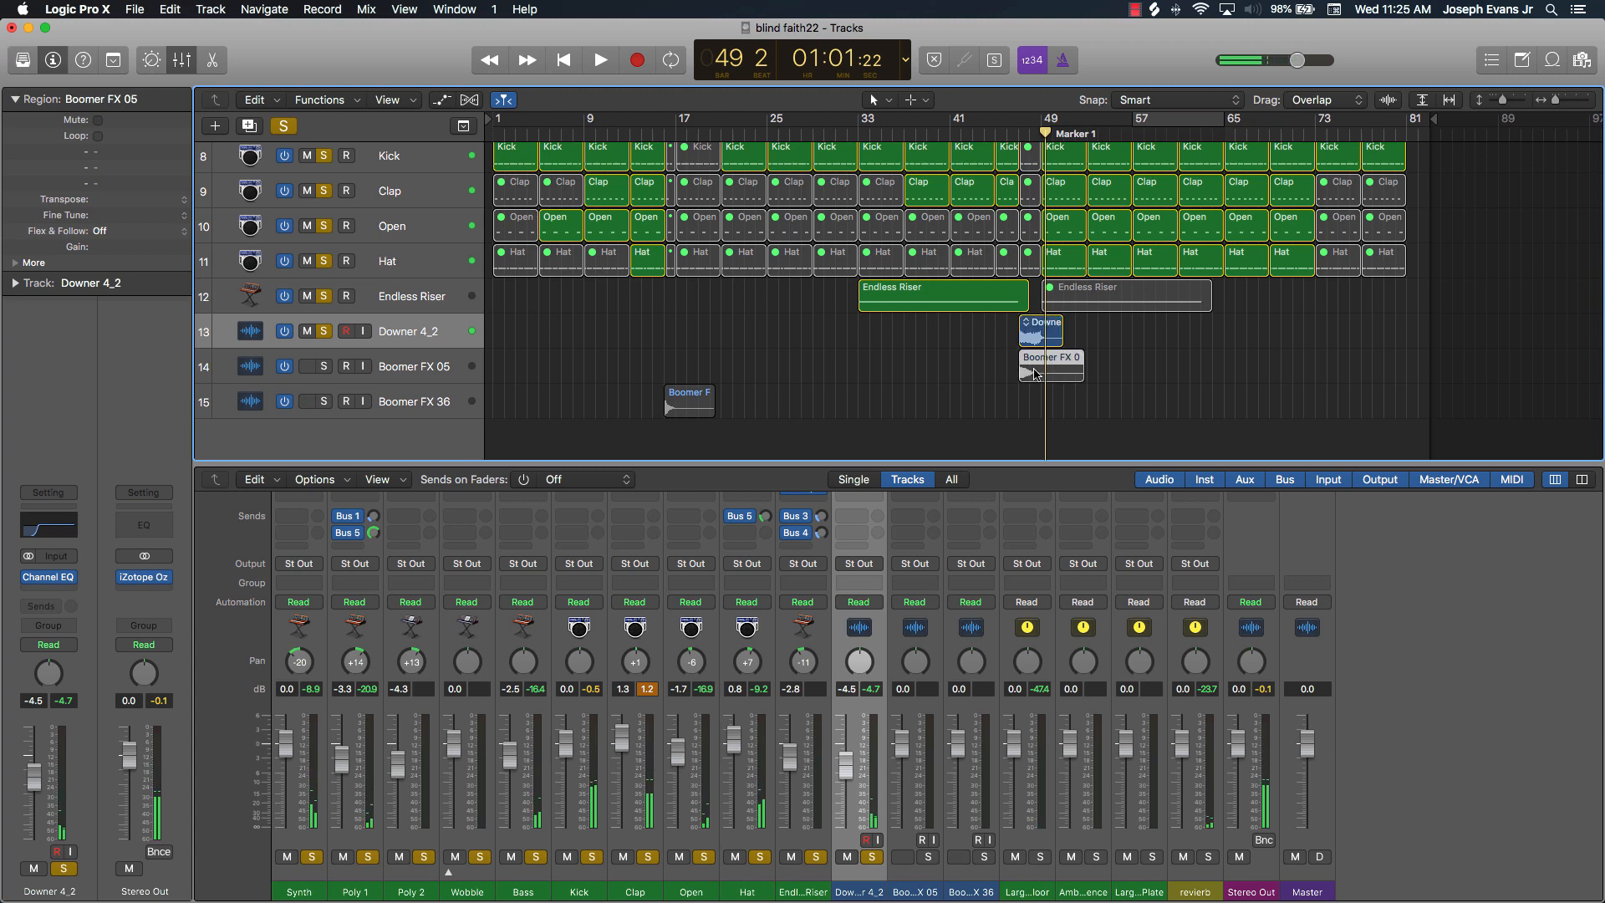
left_click_drag(1034, 376, 1053, 373)
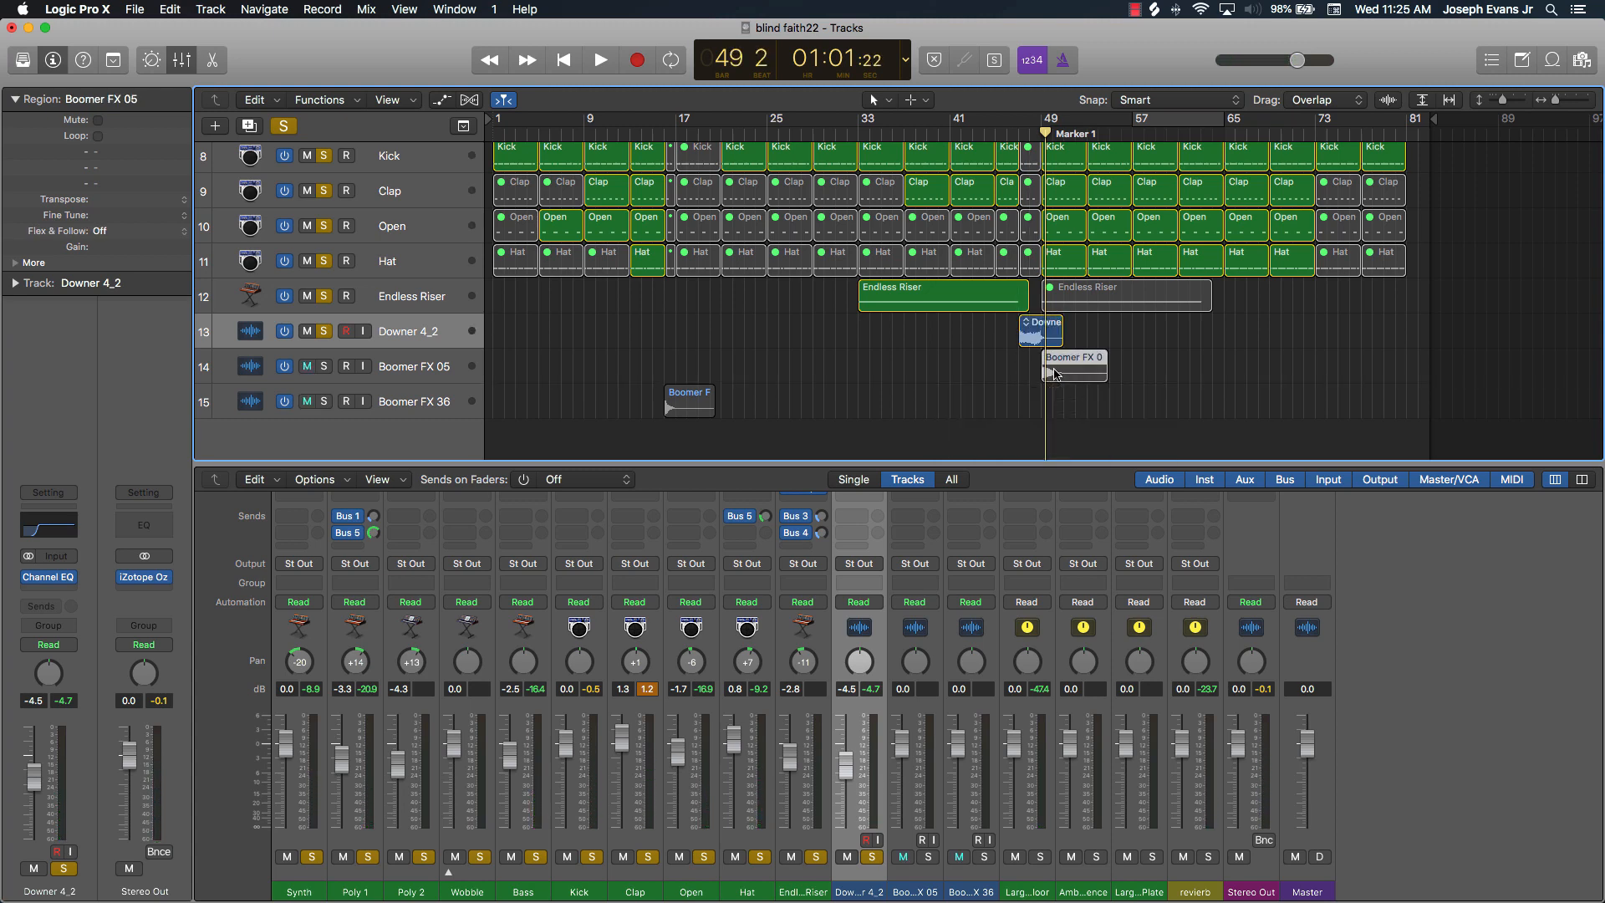
scroll(1055, 374, "up", 10)
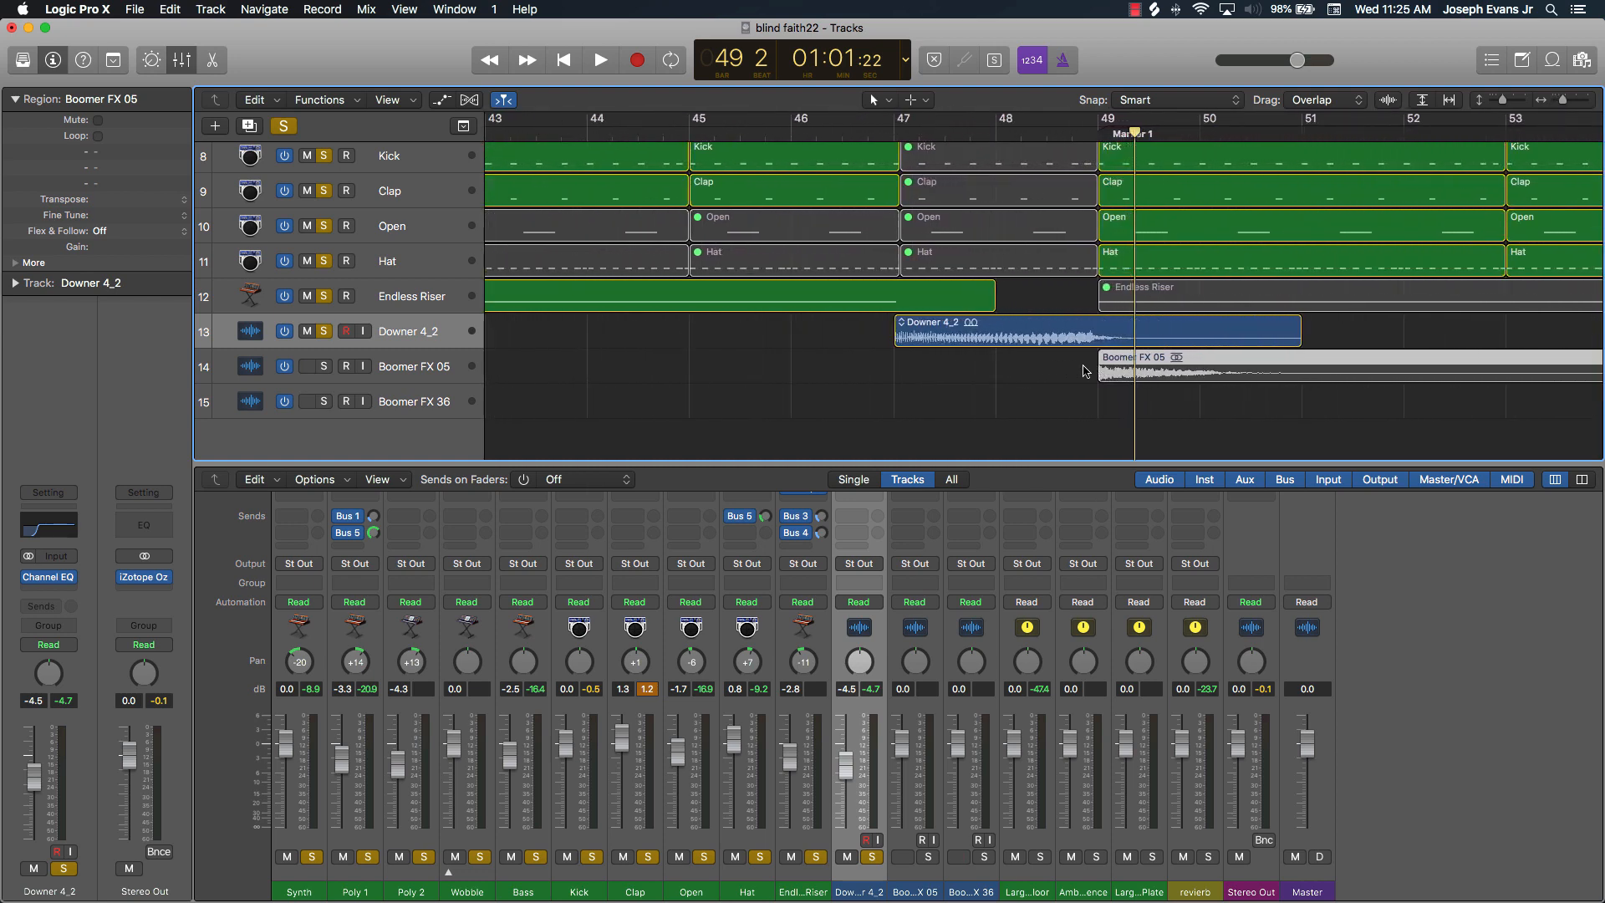
left_click(1016, 376)
left_click(1149, 373)
Step: Solo the Boomer FX 05 track, play the lead-in to bar 49 and lower its level to -2.4 dB
left_click(324, 369)
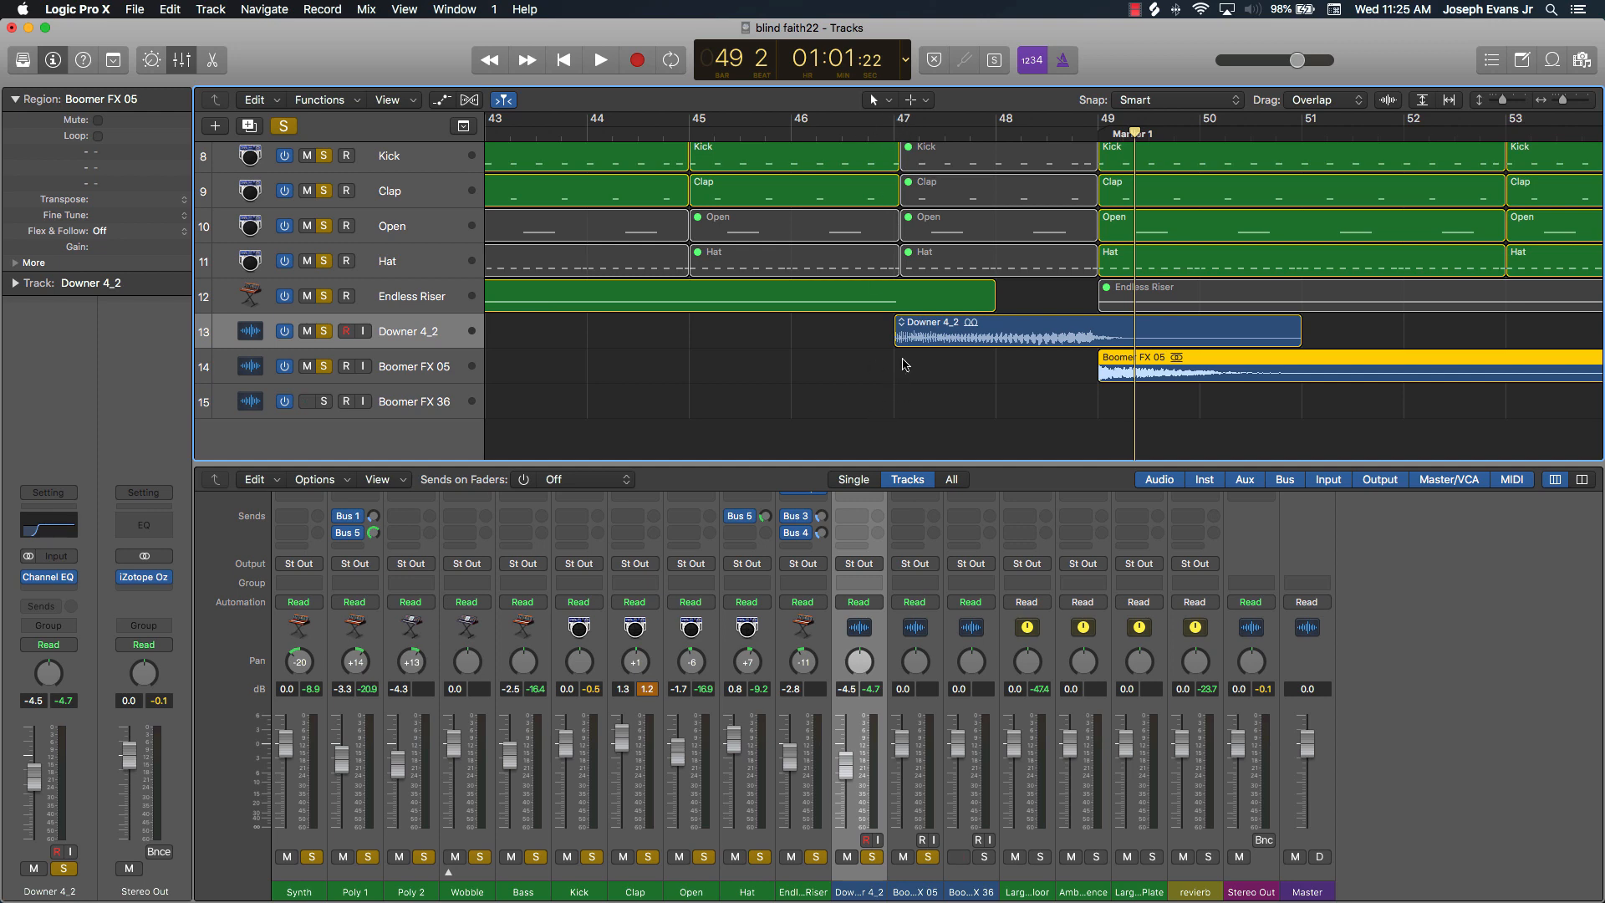
left_click(827, 130)
key("space")
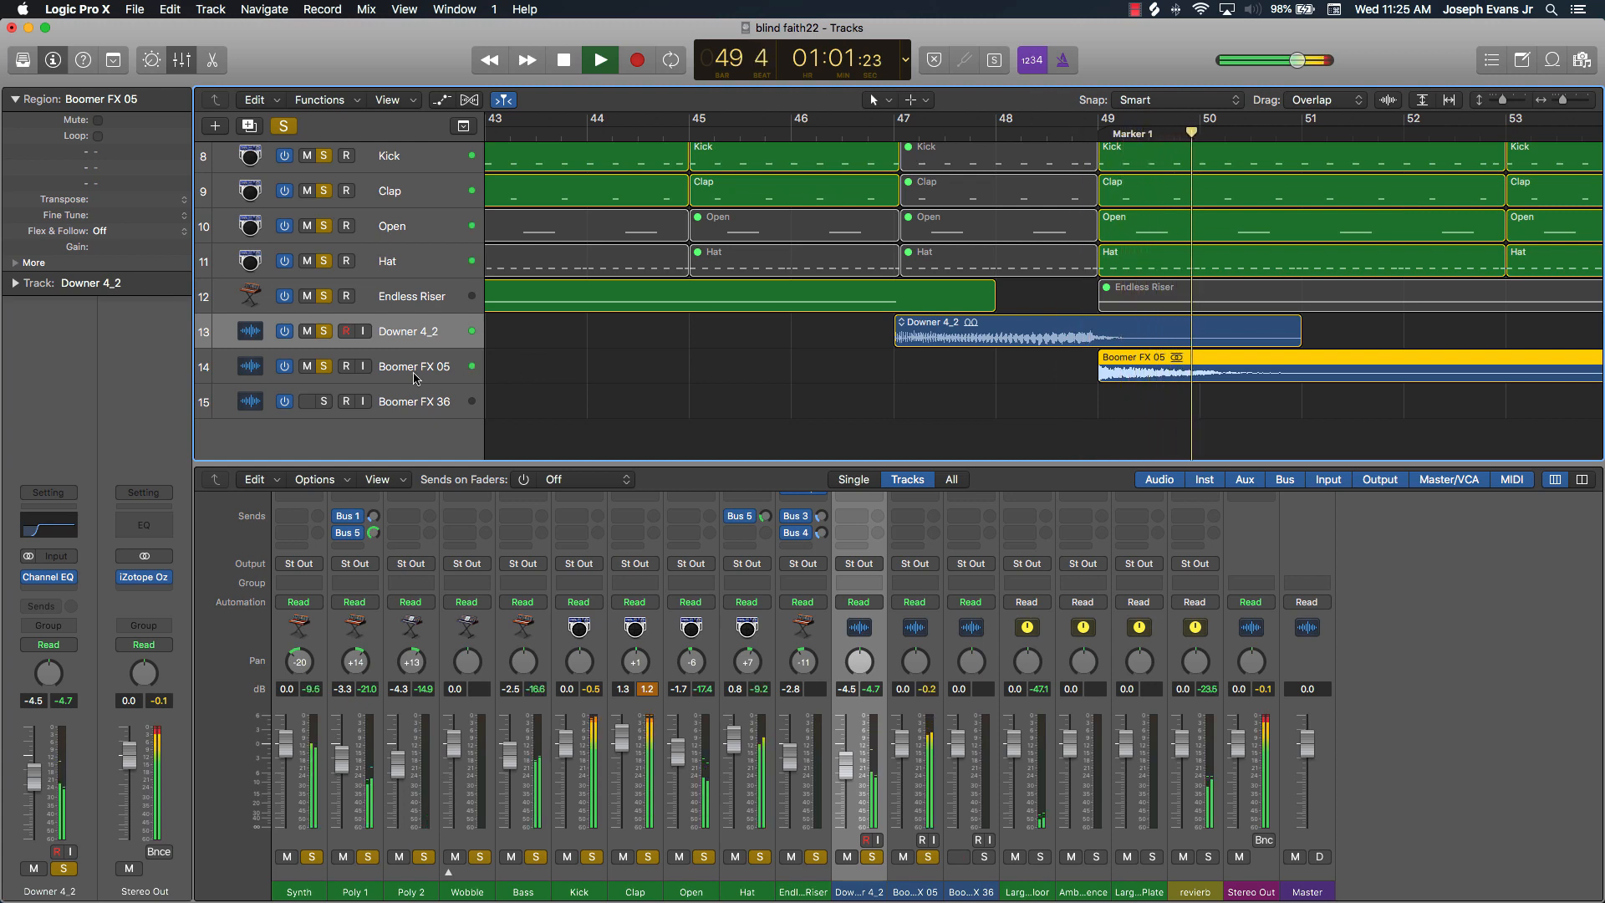
left_click(525, 379)
left_click_drag(31, 750, 32, 769)
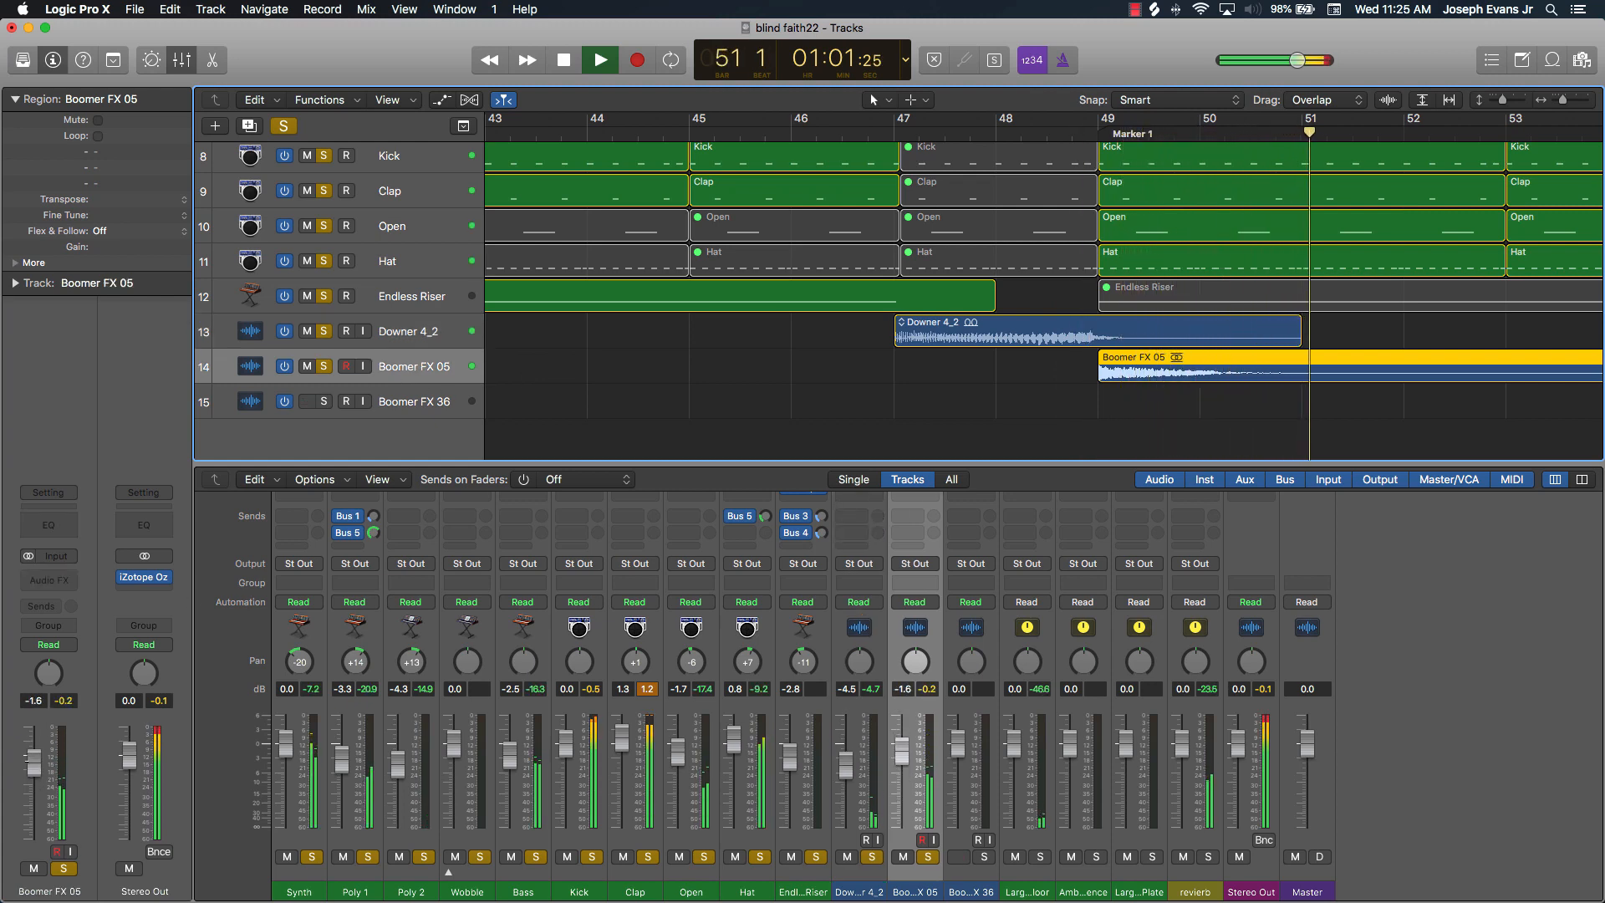
Step: Add a Channel EQ to Boomer FX 05 with a high cut at about 8800 Hz and a raised low cut
left_click(67, 522)
left_click(684, 129)
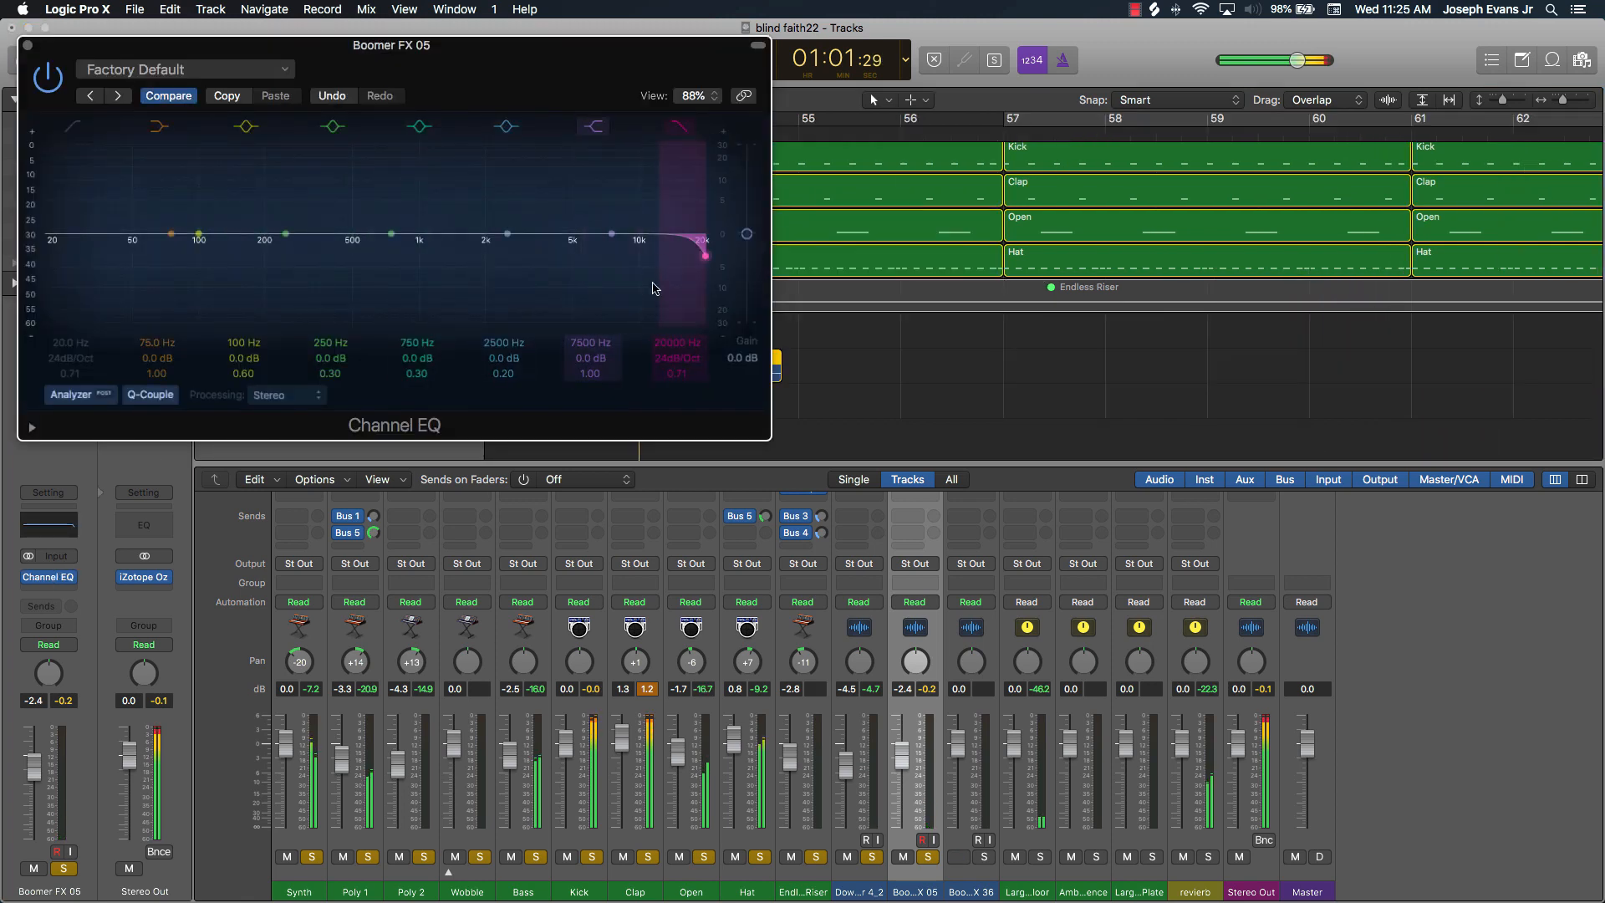
left_click_drag(701, 255, 627, 255)
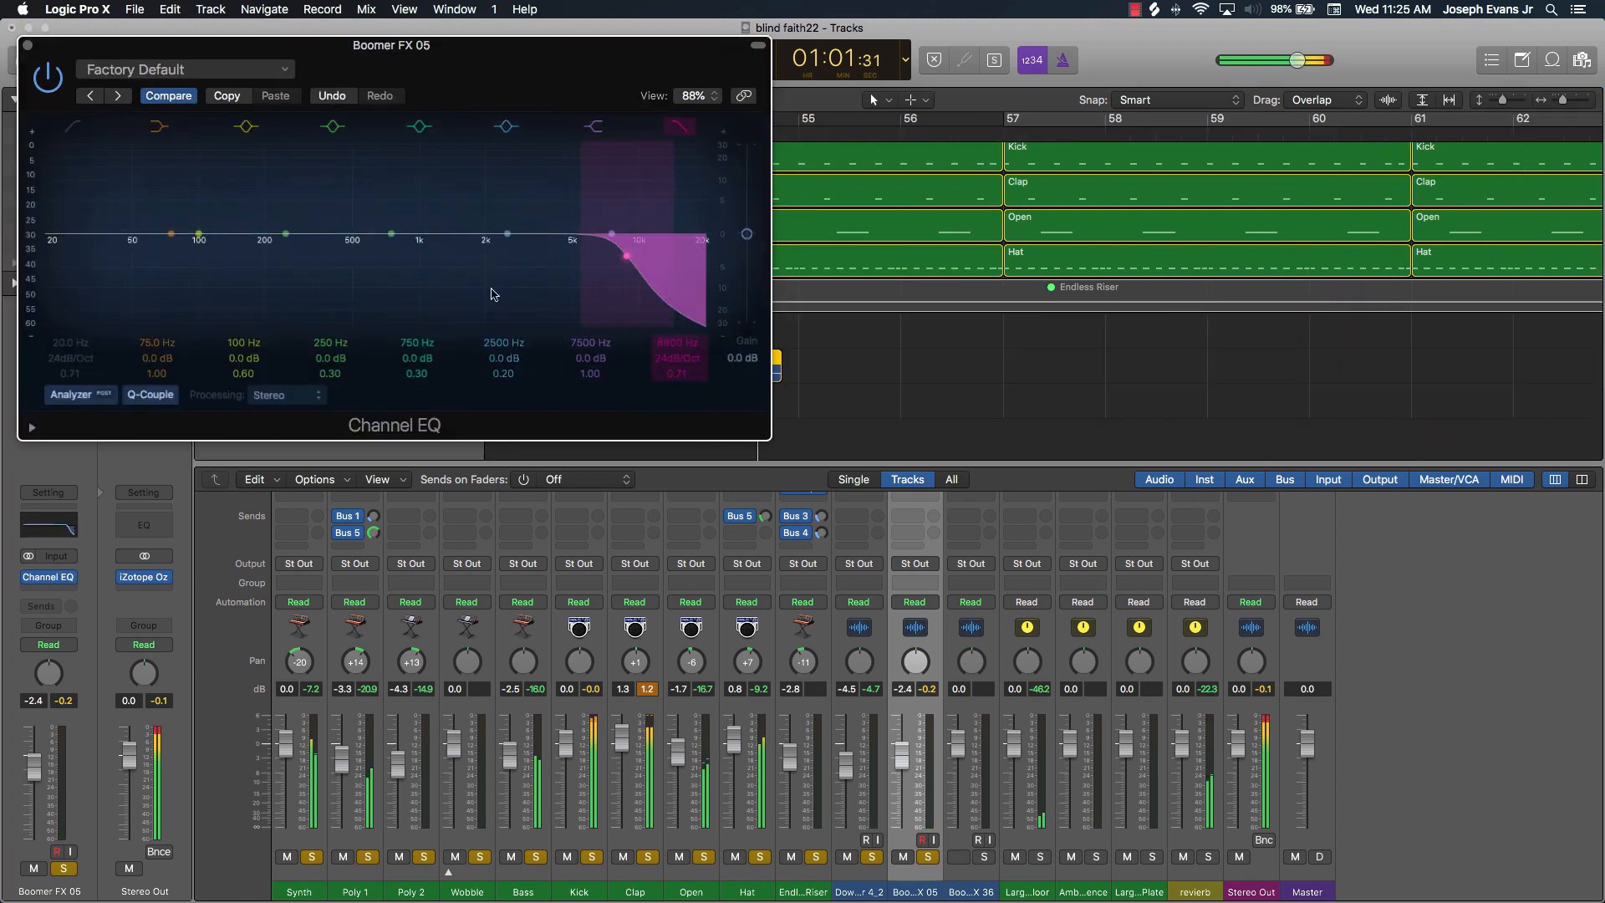
left_click(72, 126)
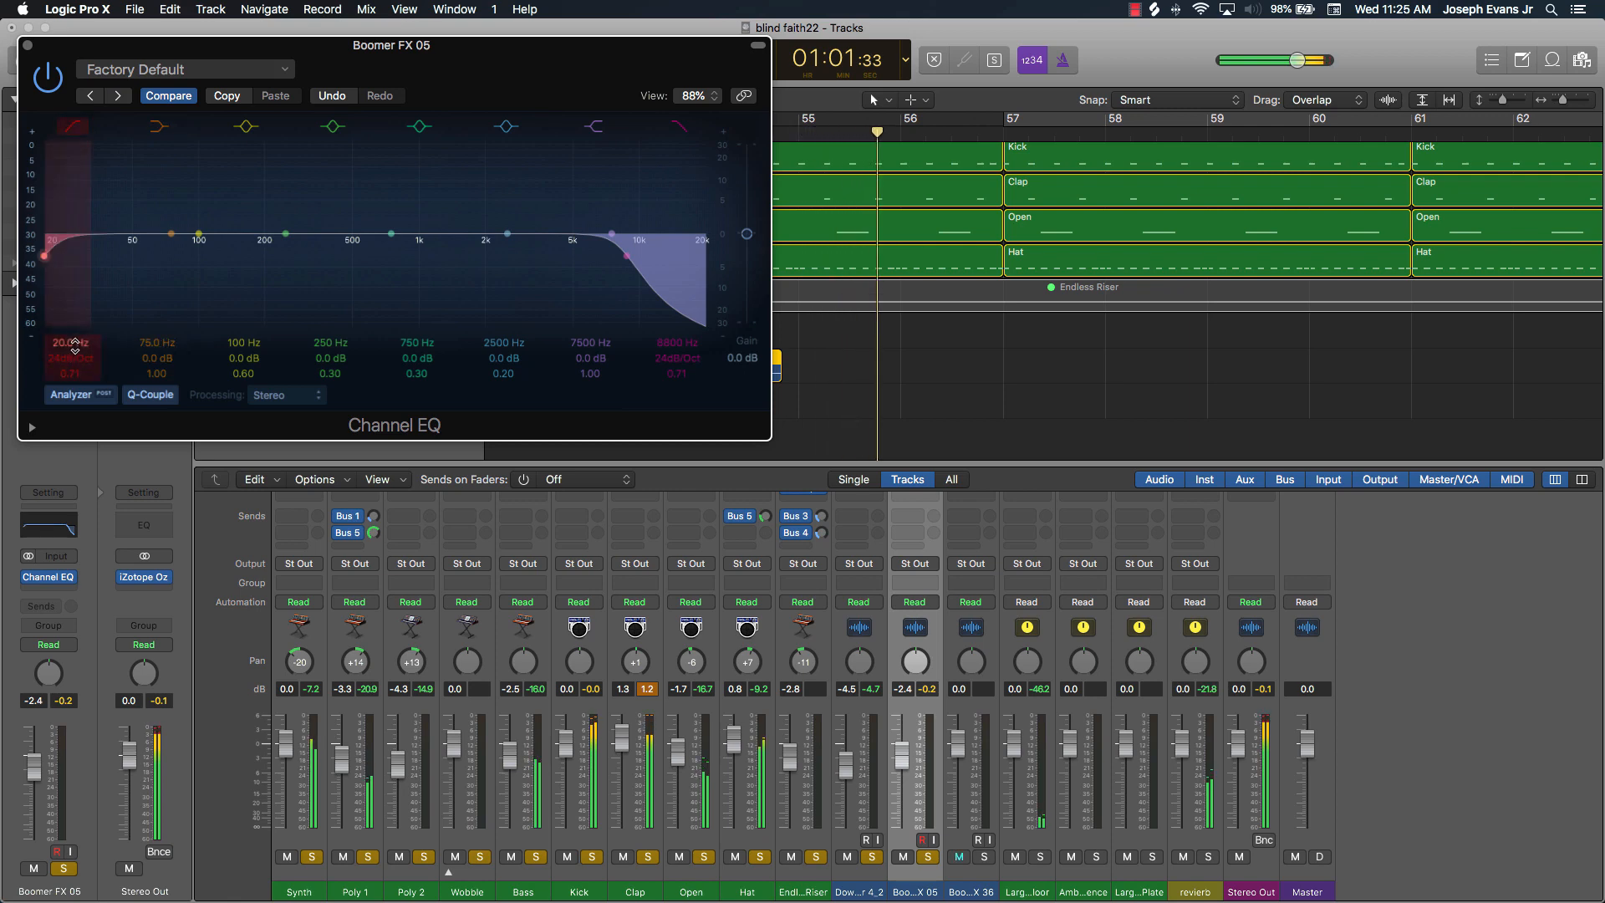
left_click_drag(71, 354, 71, 322)
left_click(27, 46)
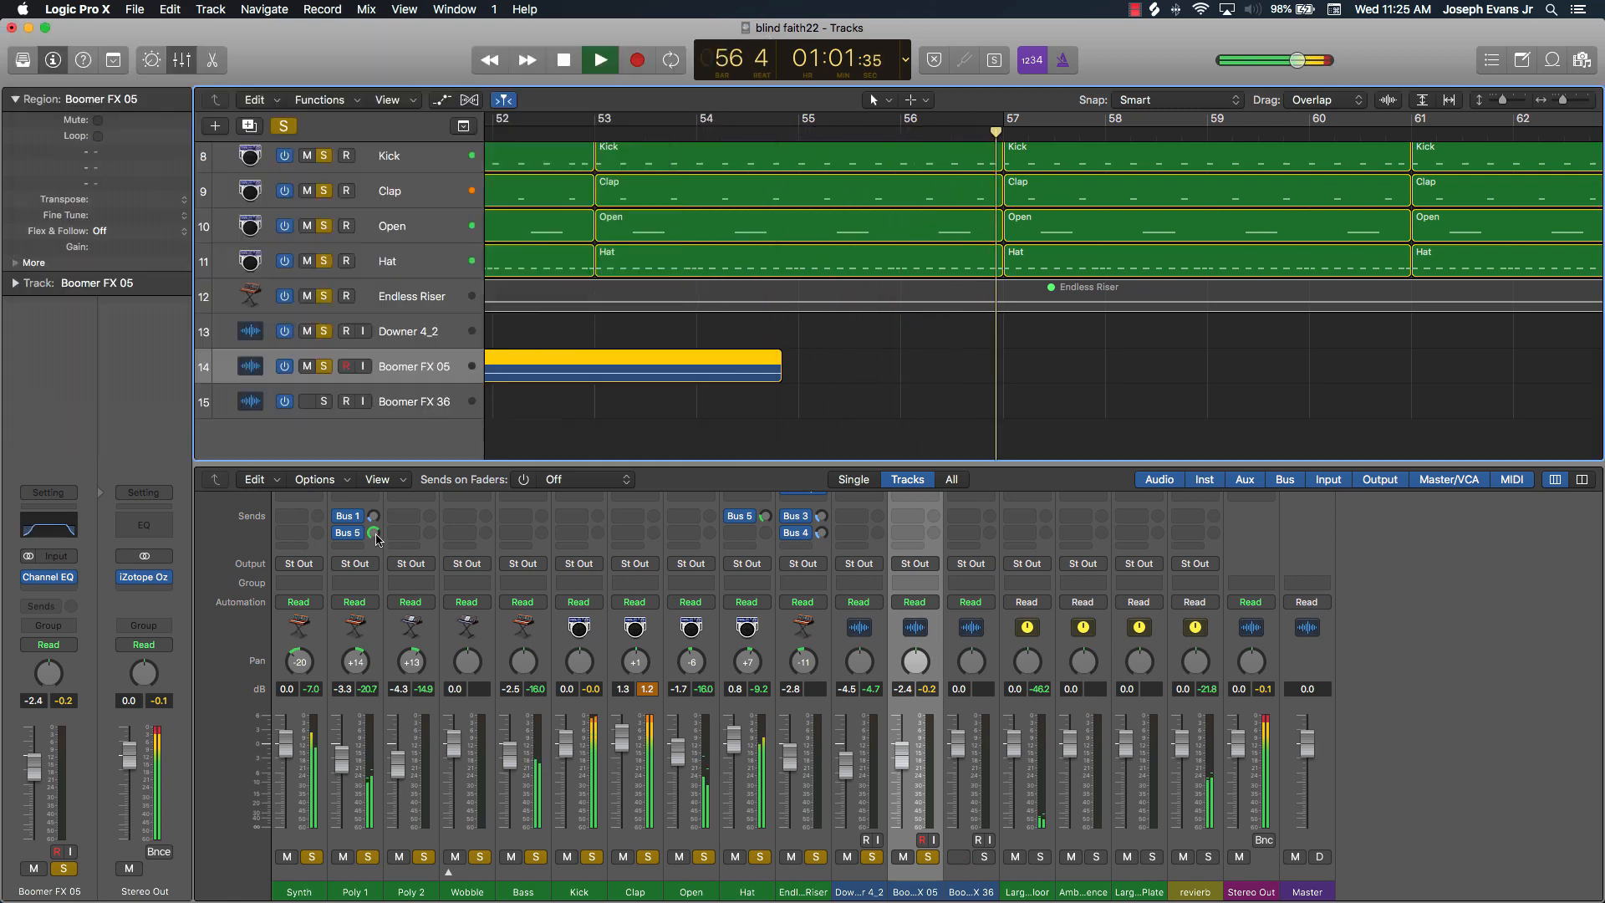
Step: Raise the Bass level to -1.0 dB and the Open track's level to 0.4 dB
left_click_drag(512, 752, 512, 743)
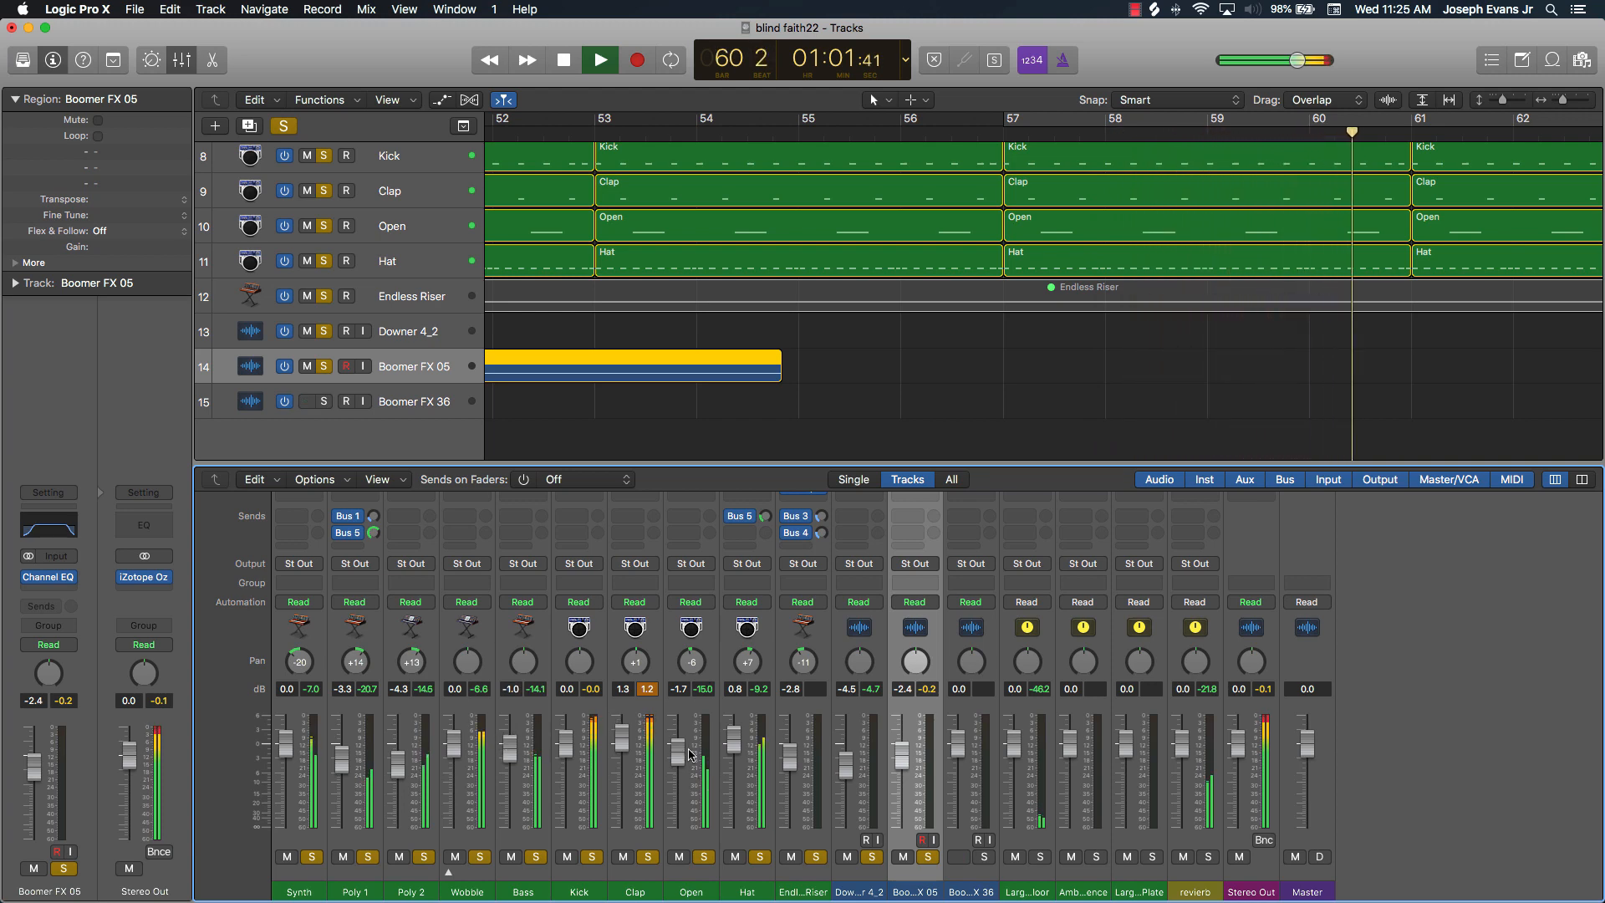
left_click_drag(679, 746, 681, 735)
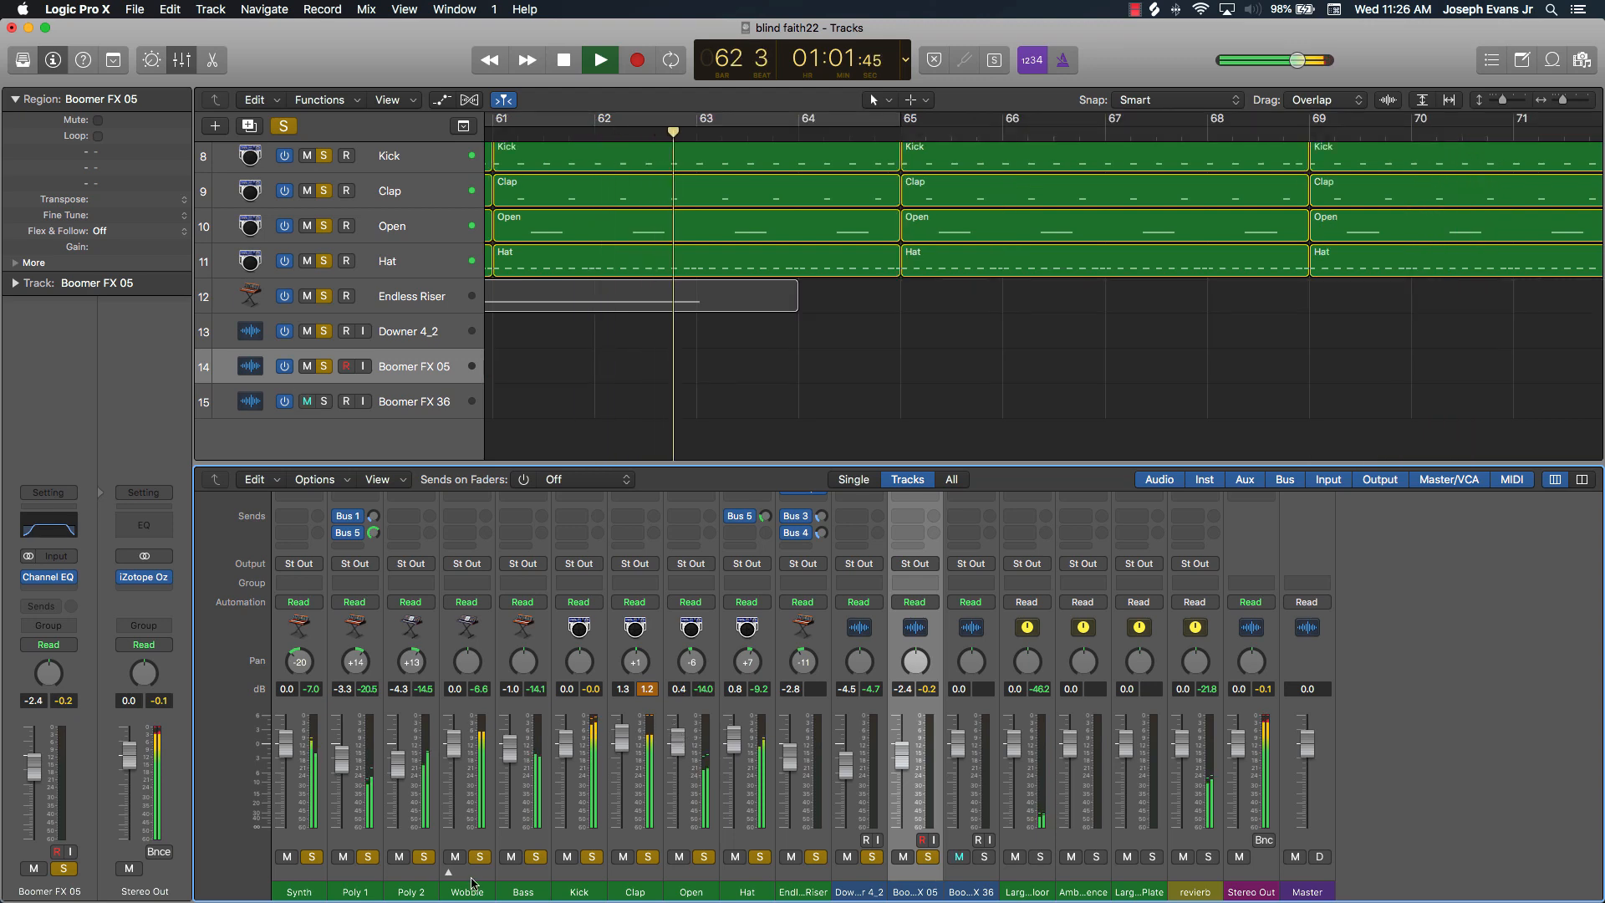
Step: Lower the Synth, Poly 1, Poly 2 and Wobble levels together to -4.1, -7.4, -8.4 and -4.1 dB while looping bars 57 to 65
left_click_drag(468, 877, 303, 879)
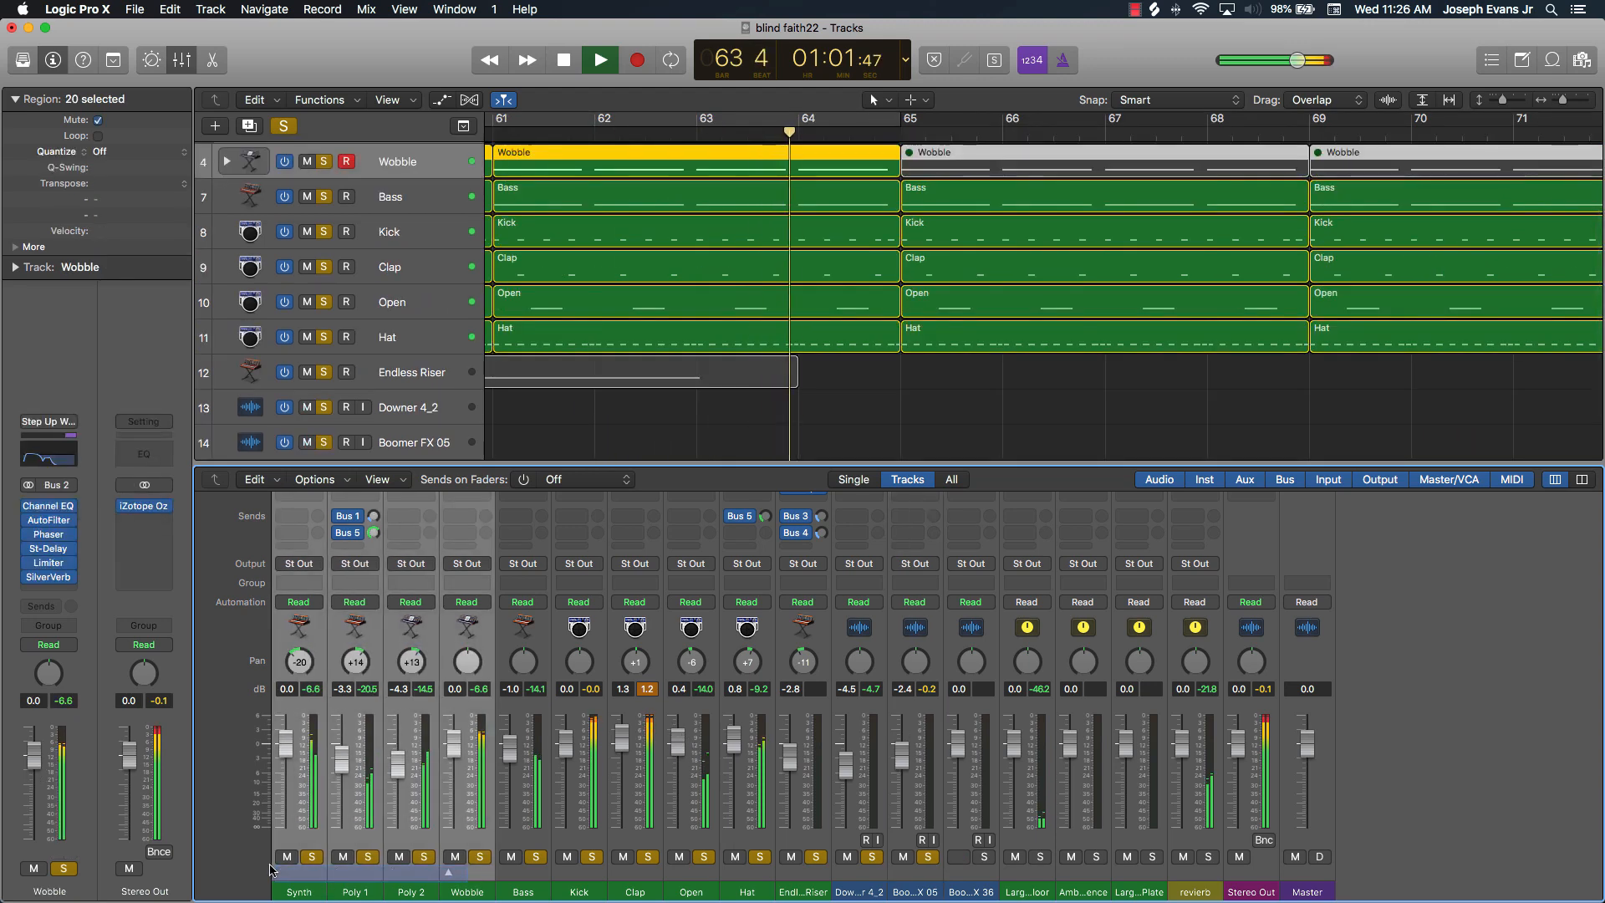
left_click_drag(285, 745, 285, 761)
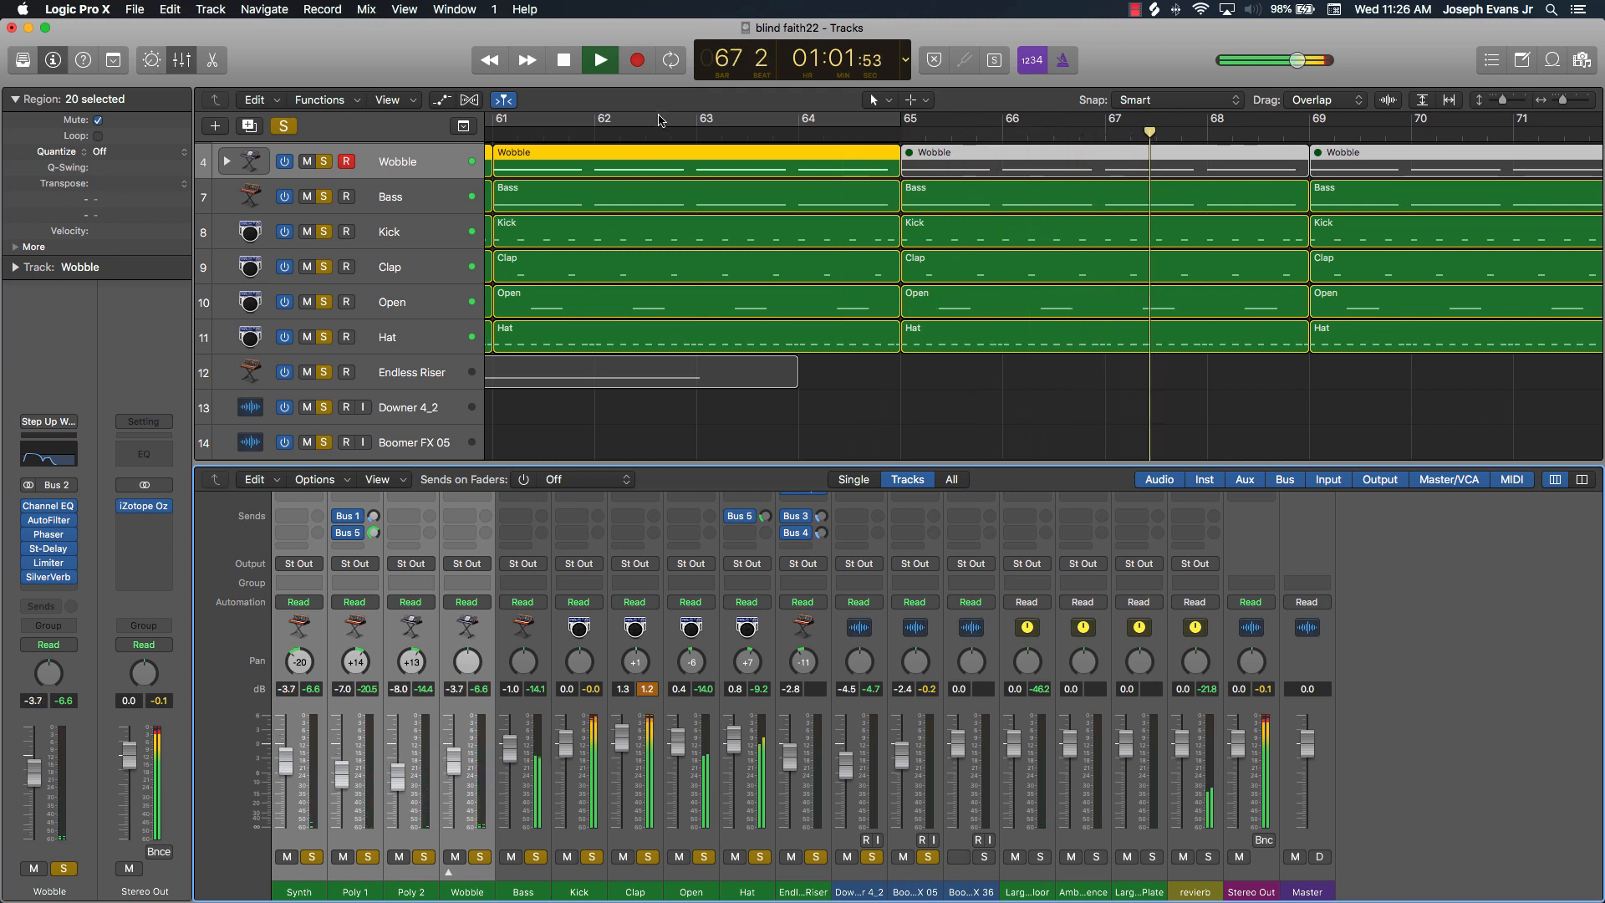
key("c")
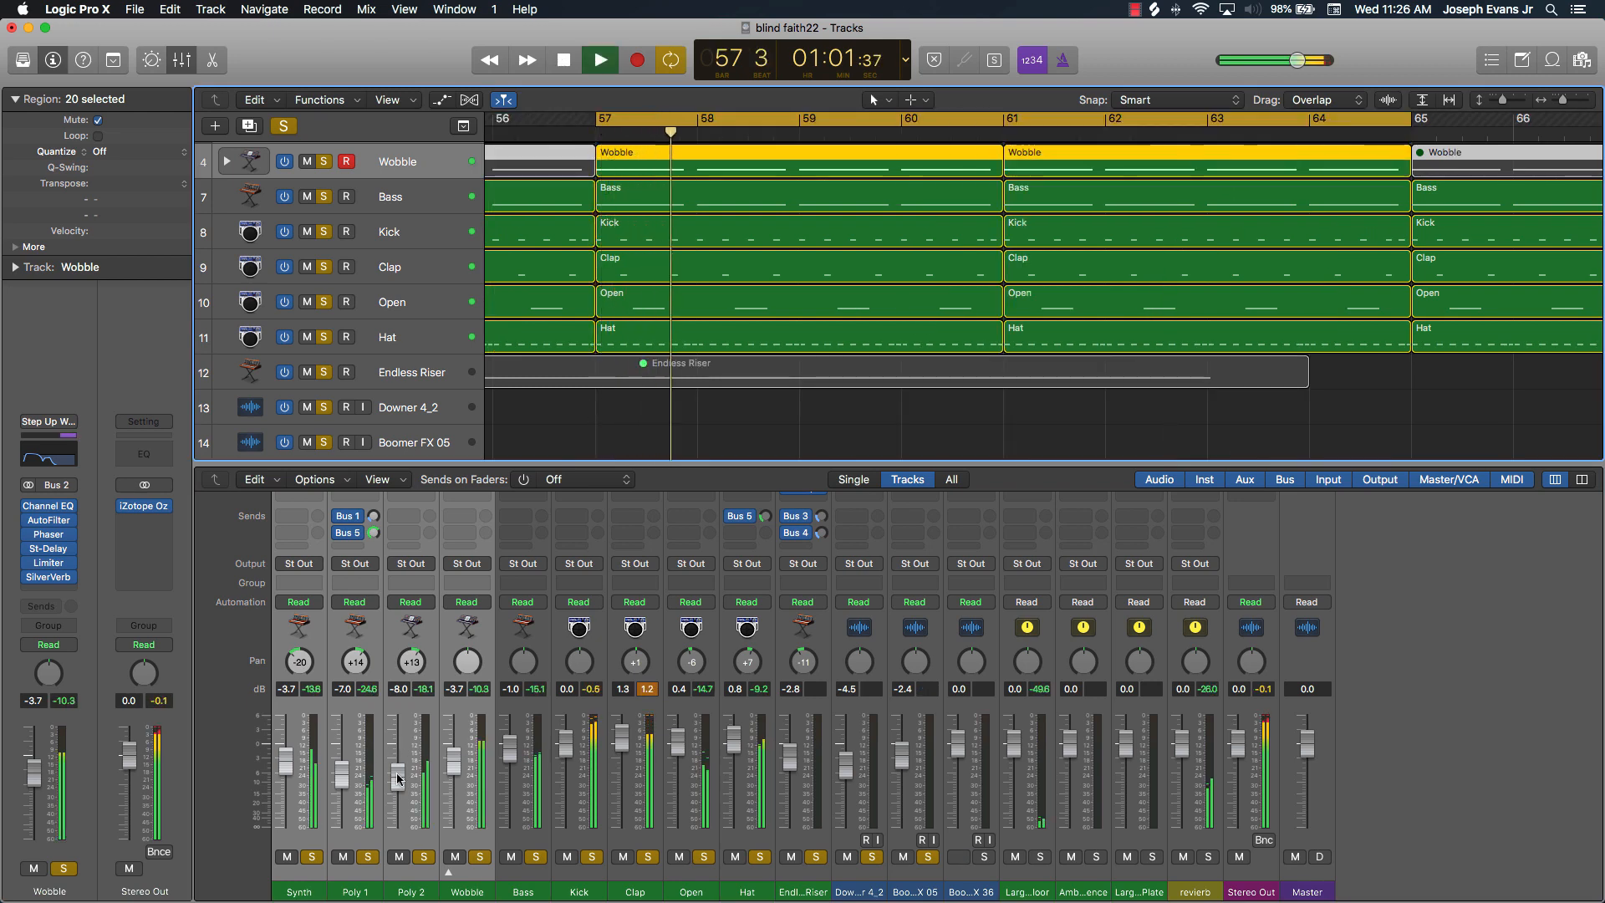
left_click_drag(396, 775, 396, 777)
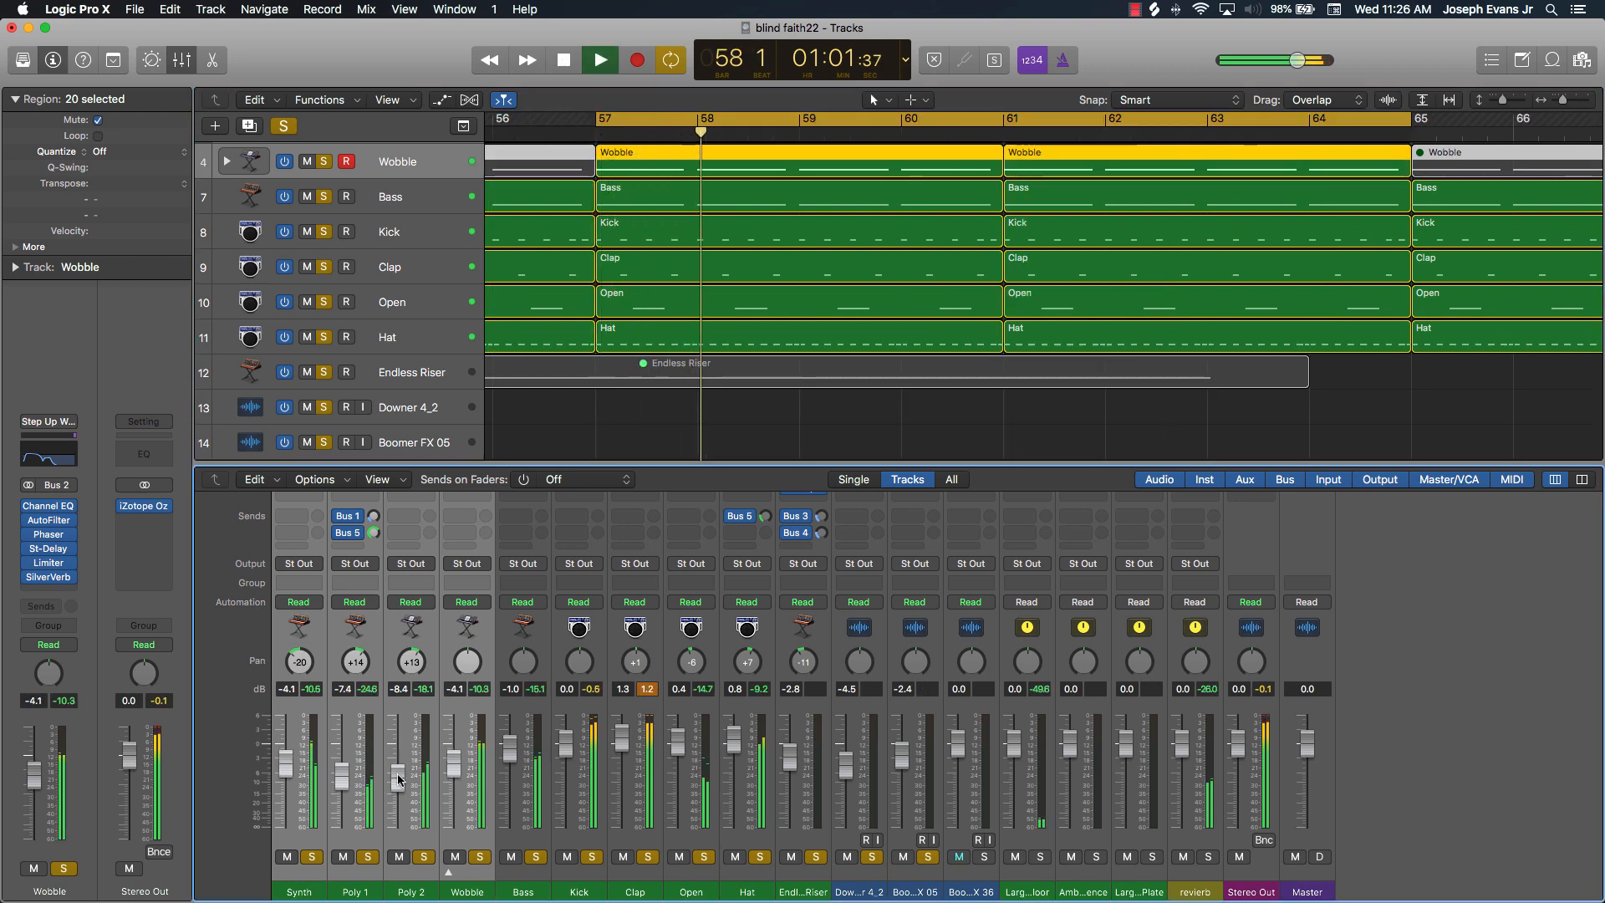
left_click(606, 430)
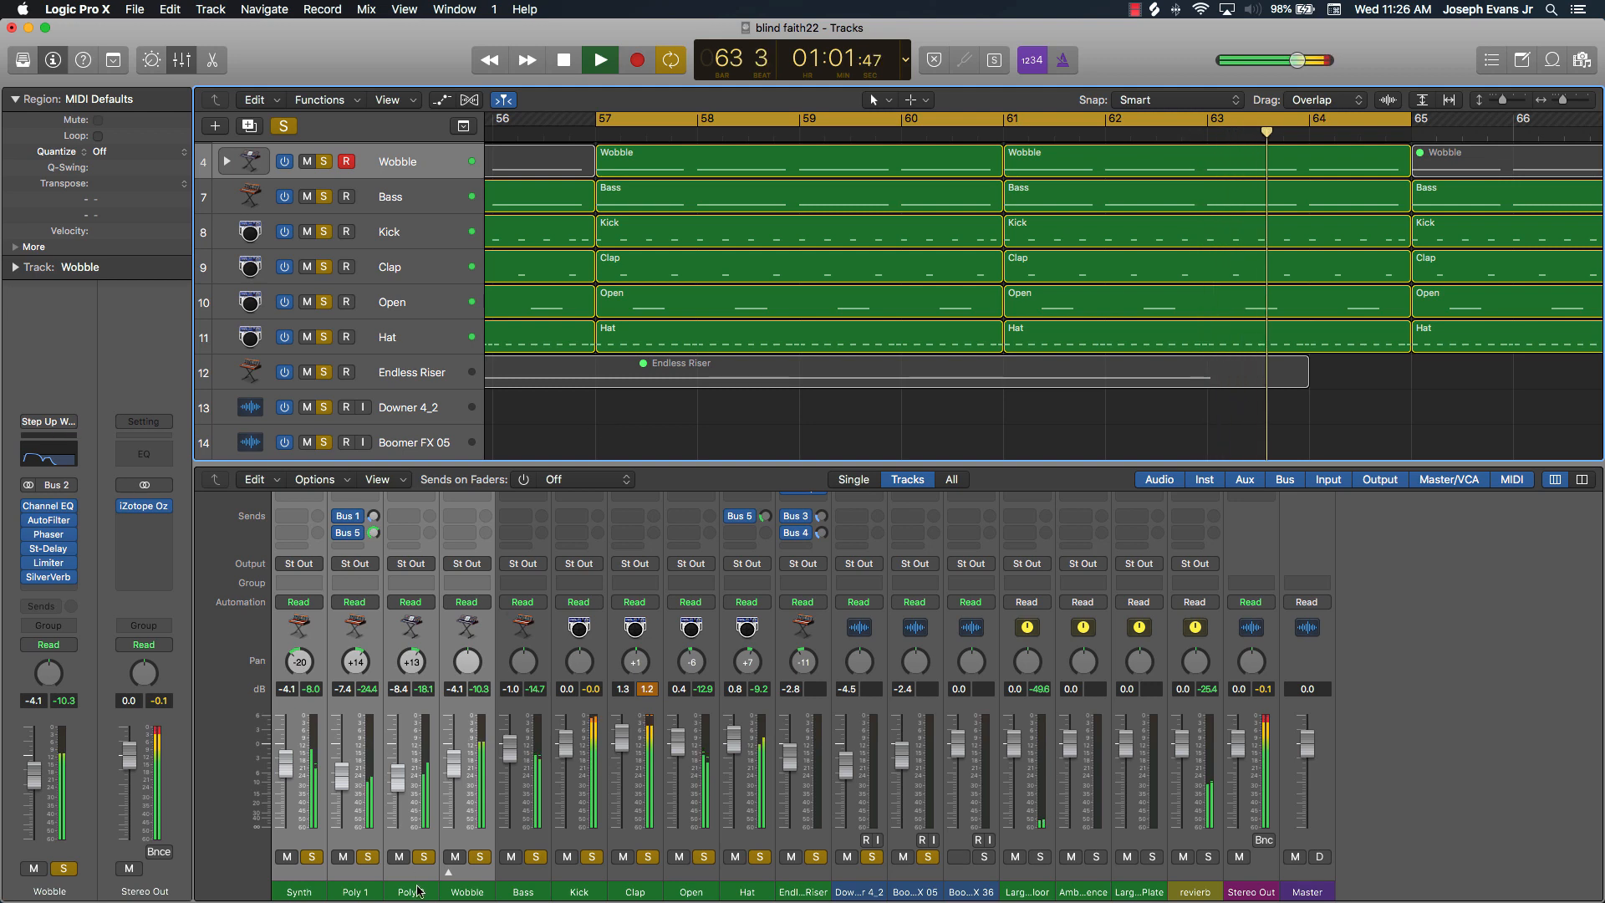
Step: Lower only the Wobble track's level to -5.0 dB and stop playback
left_click(465, 764)
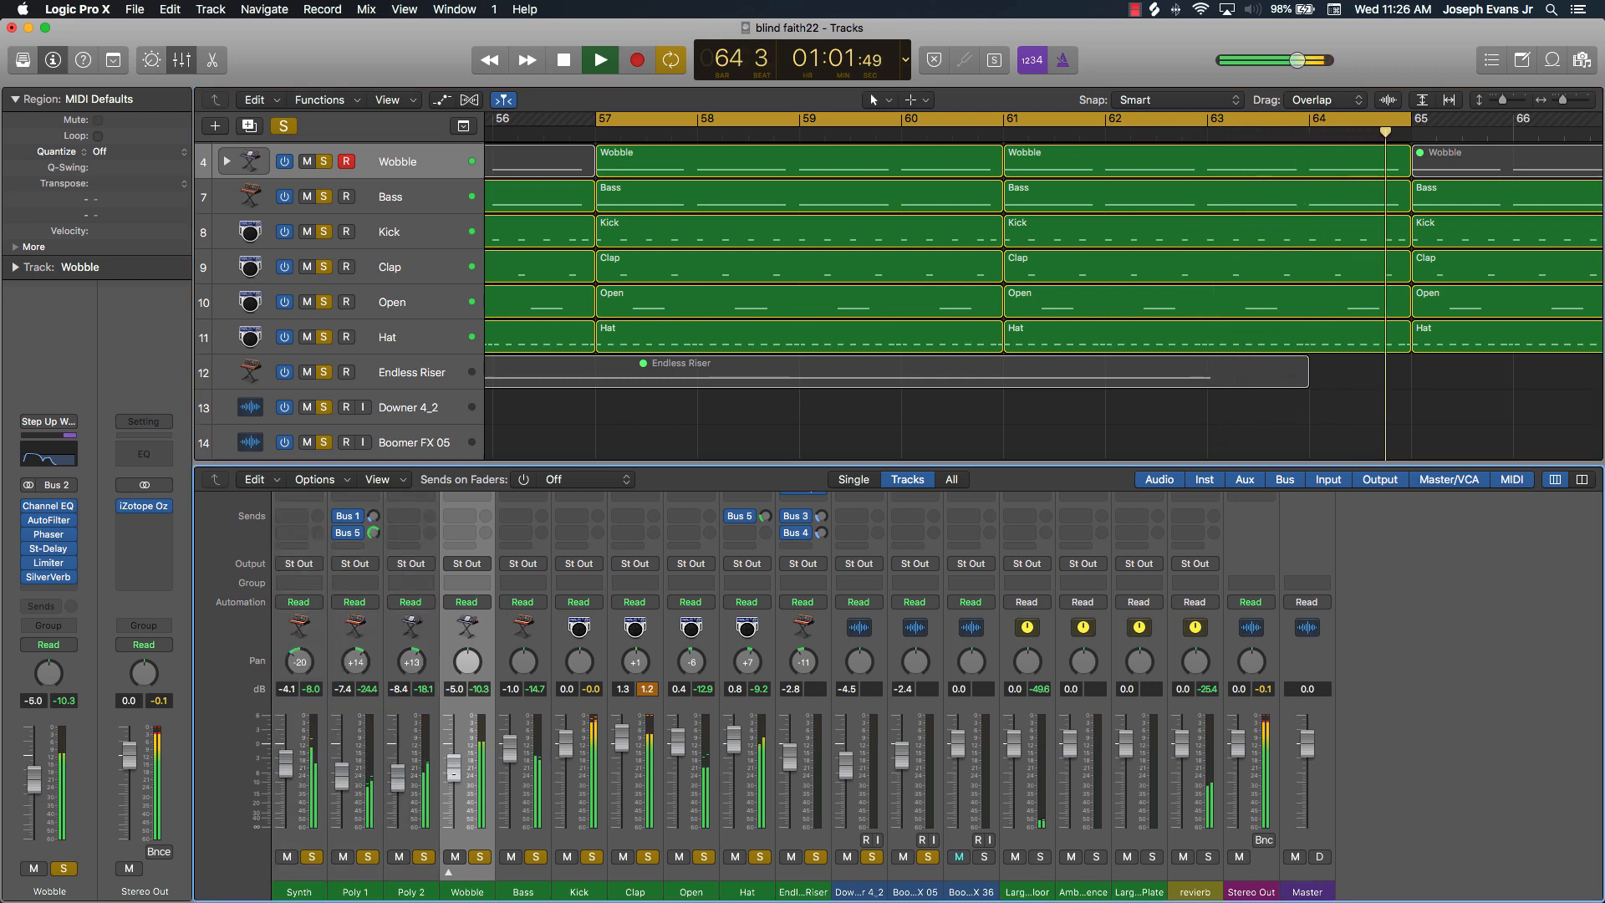
key("space")
left_click(669, 418)
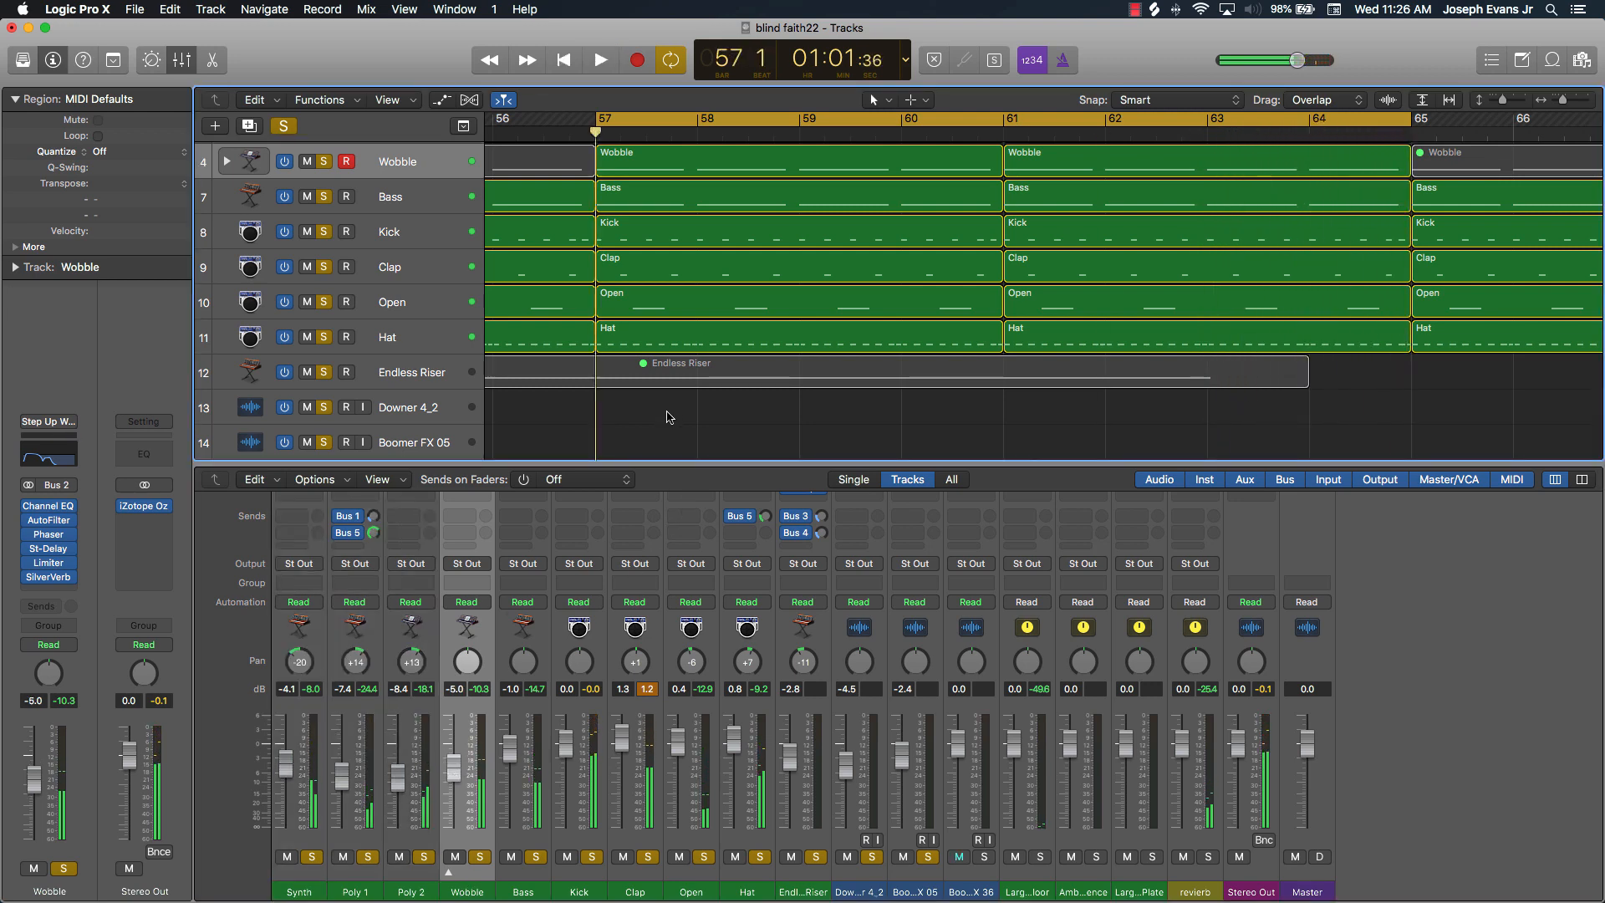
Step: Unmute the second Endless Riser region, which starts at bar 49
scroll(673, 413, "down", 10)
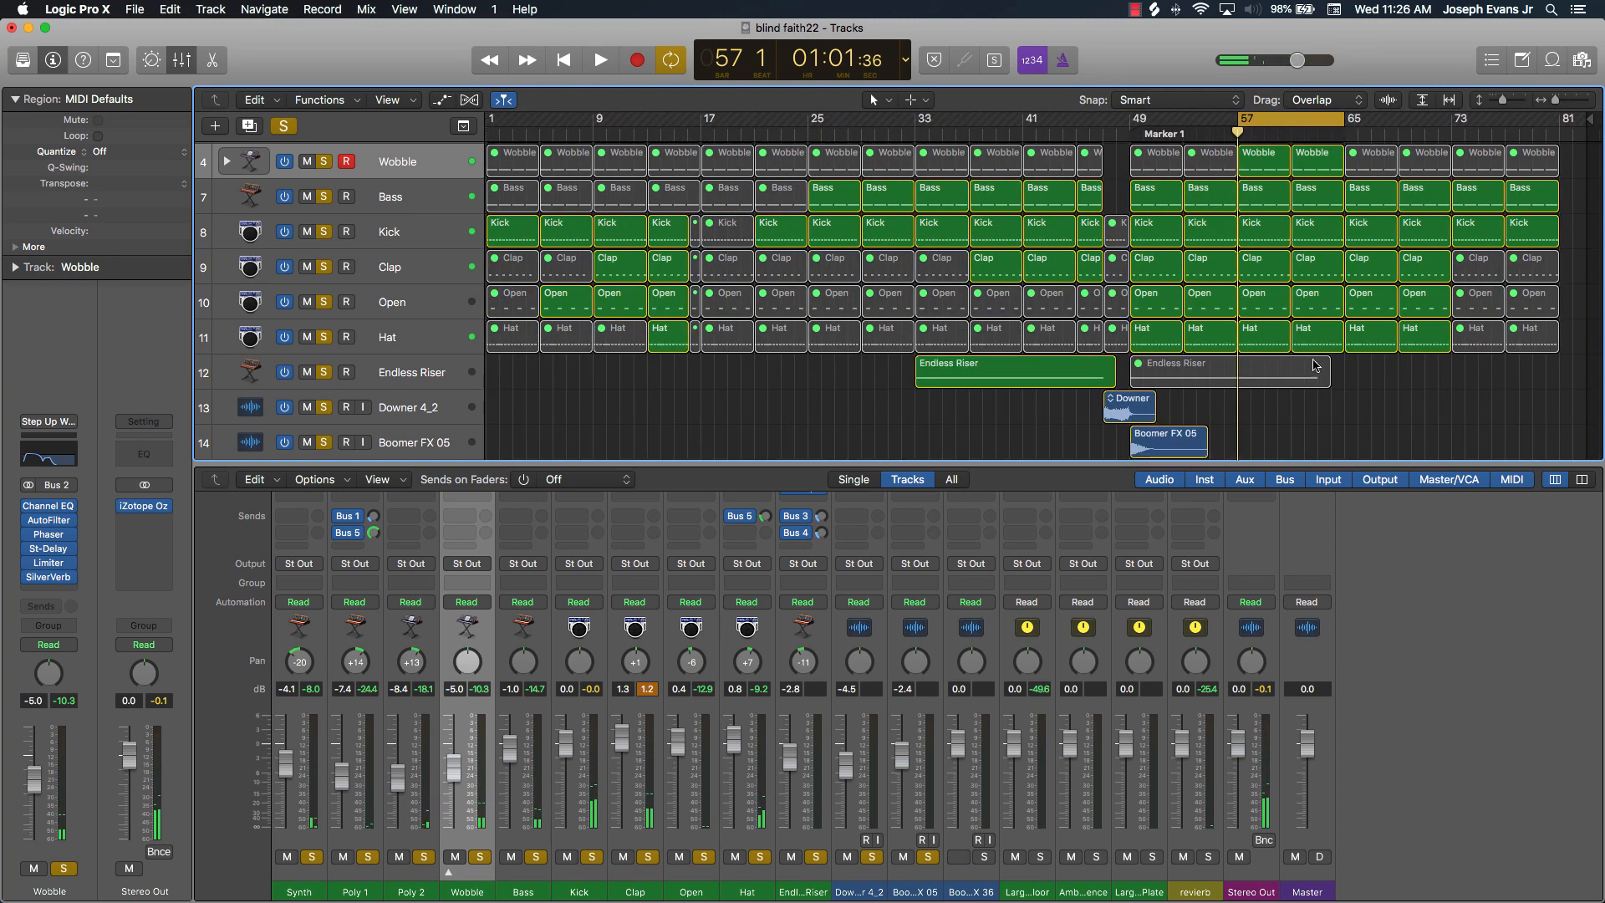
left_click(1244, 375)
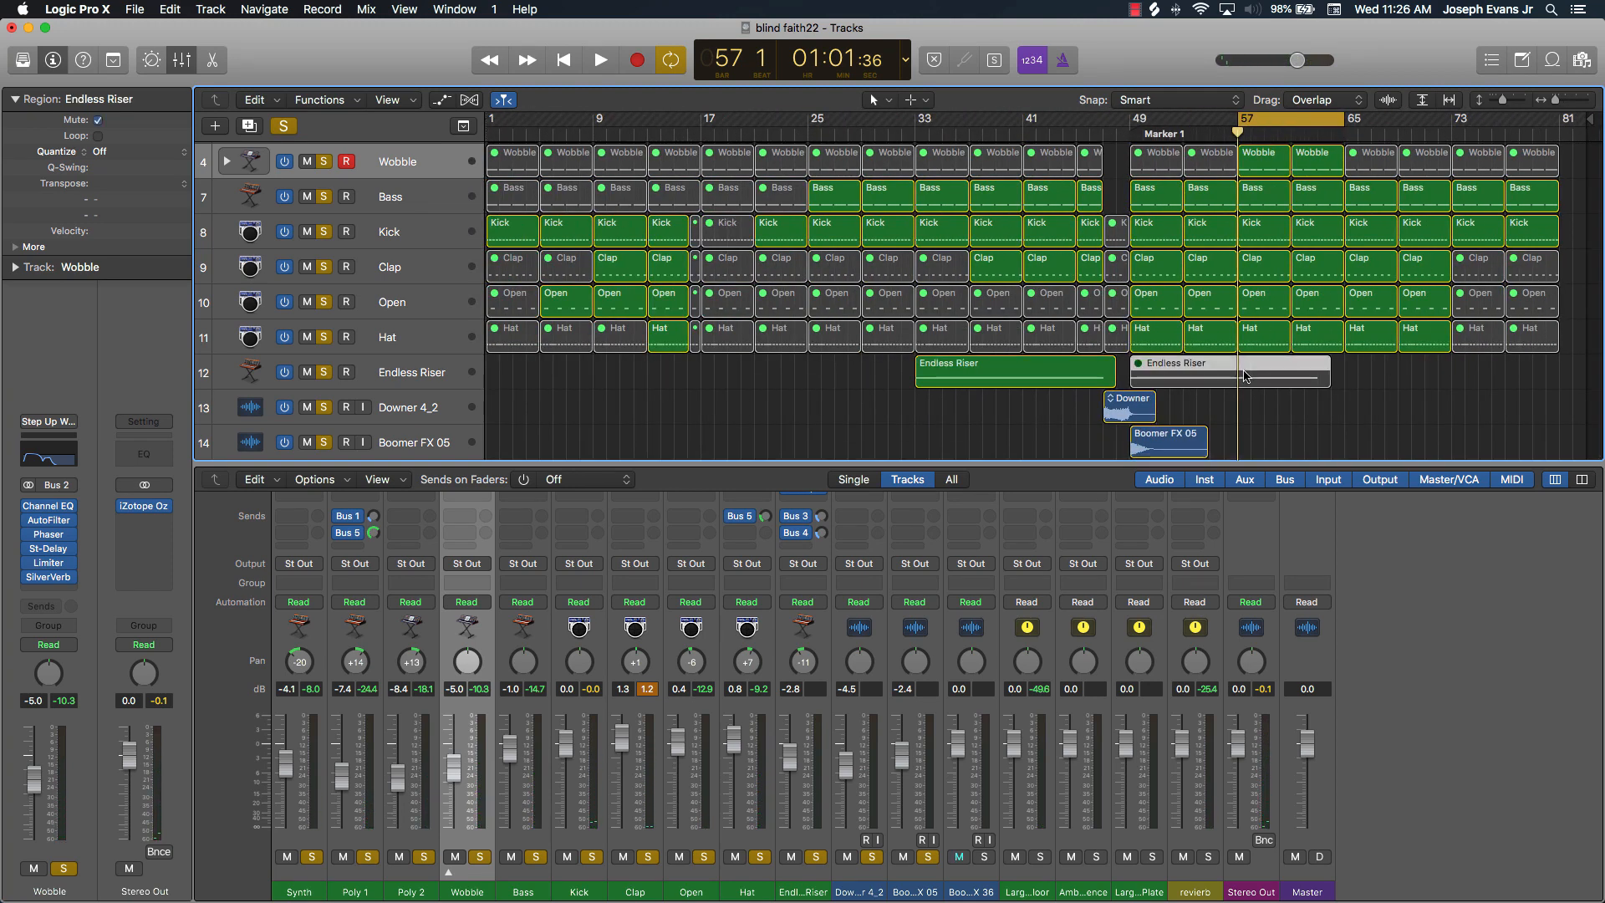
key("ctrl+m")
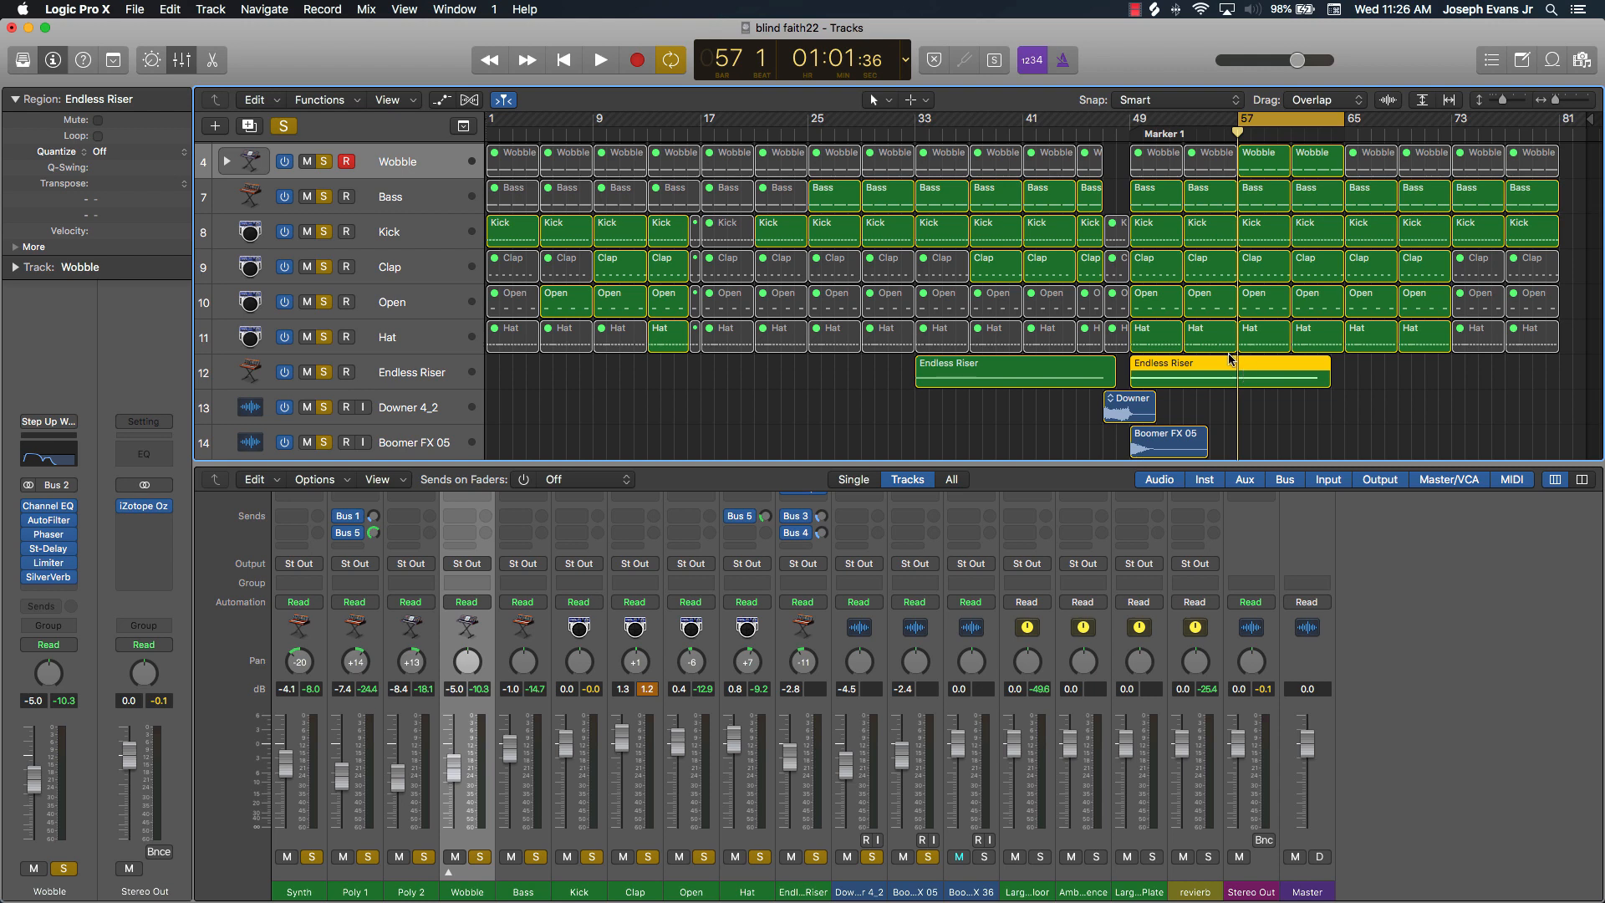
Step: Lower the Endless Riser track's level to -4.7 dB and extend the cycle's start back to bar 49
left_click(396, 378)
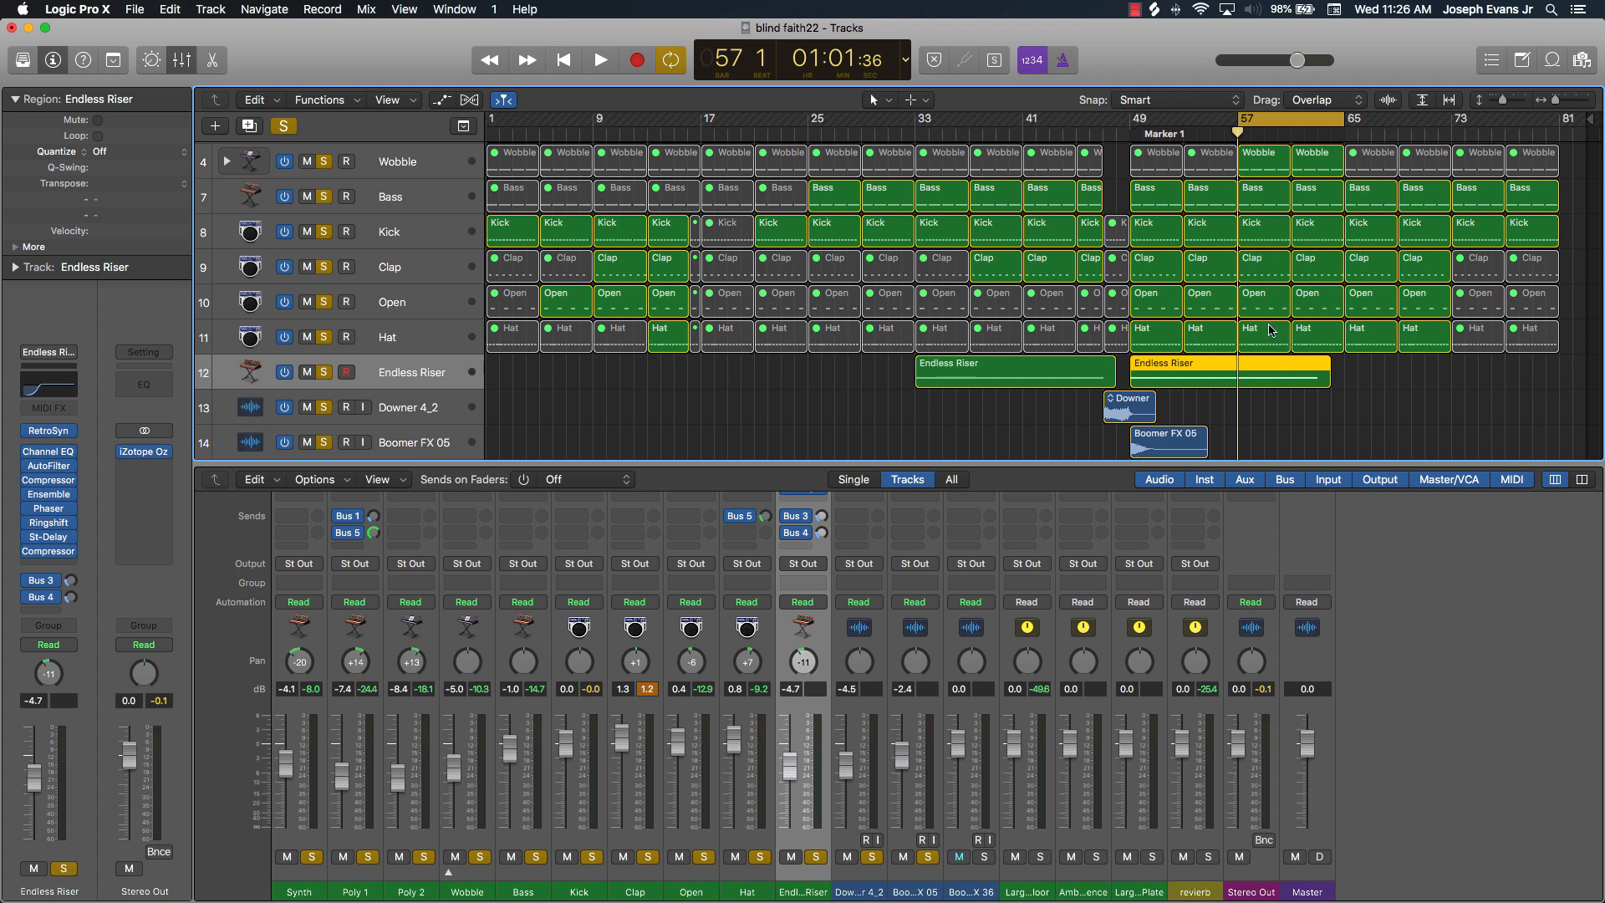
left_click_drag(1241, 122, 1134, 146)
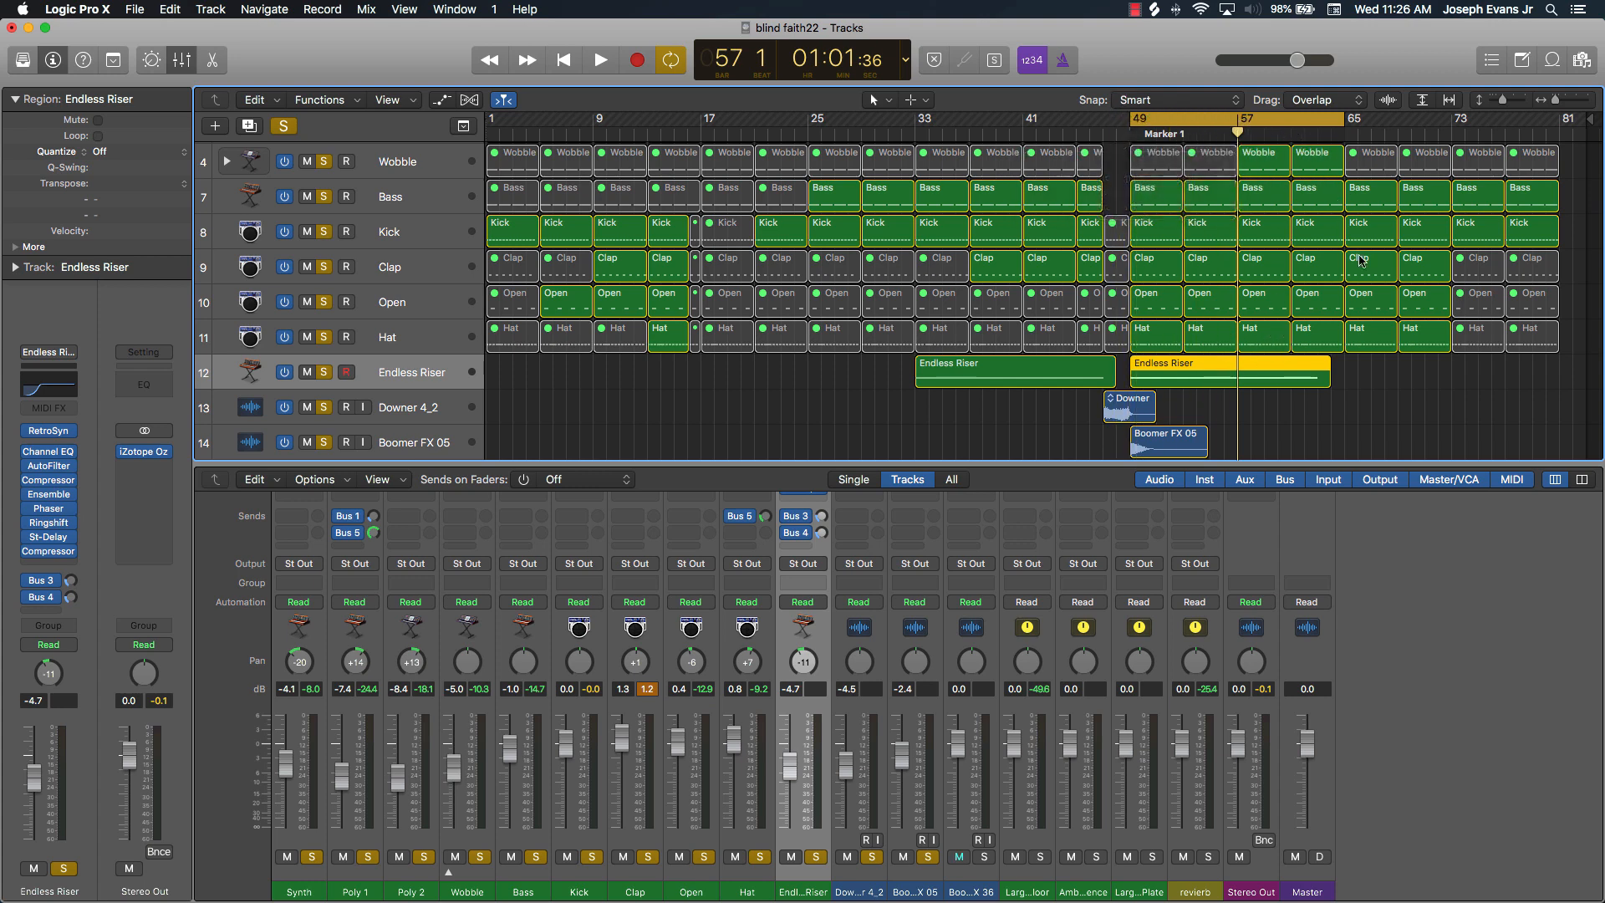
Step: Split the Kick, Clap, Open and Hat regions at bar 64 and mute the pieces running up to bar 65
left_click_drag(1338, 138, 1334, 150)
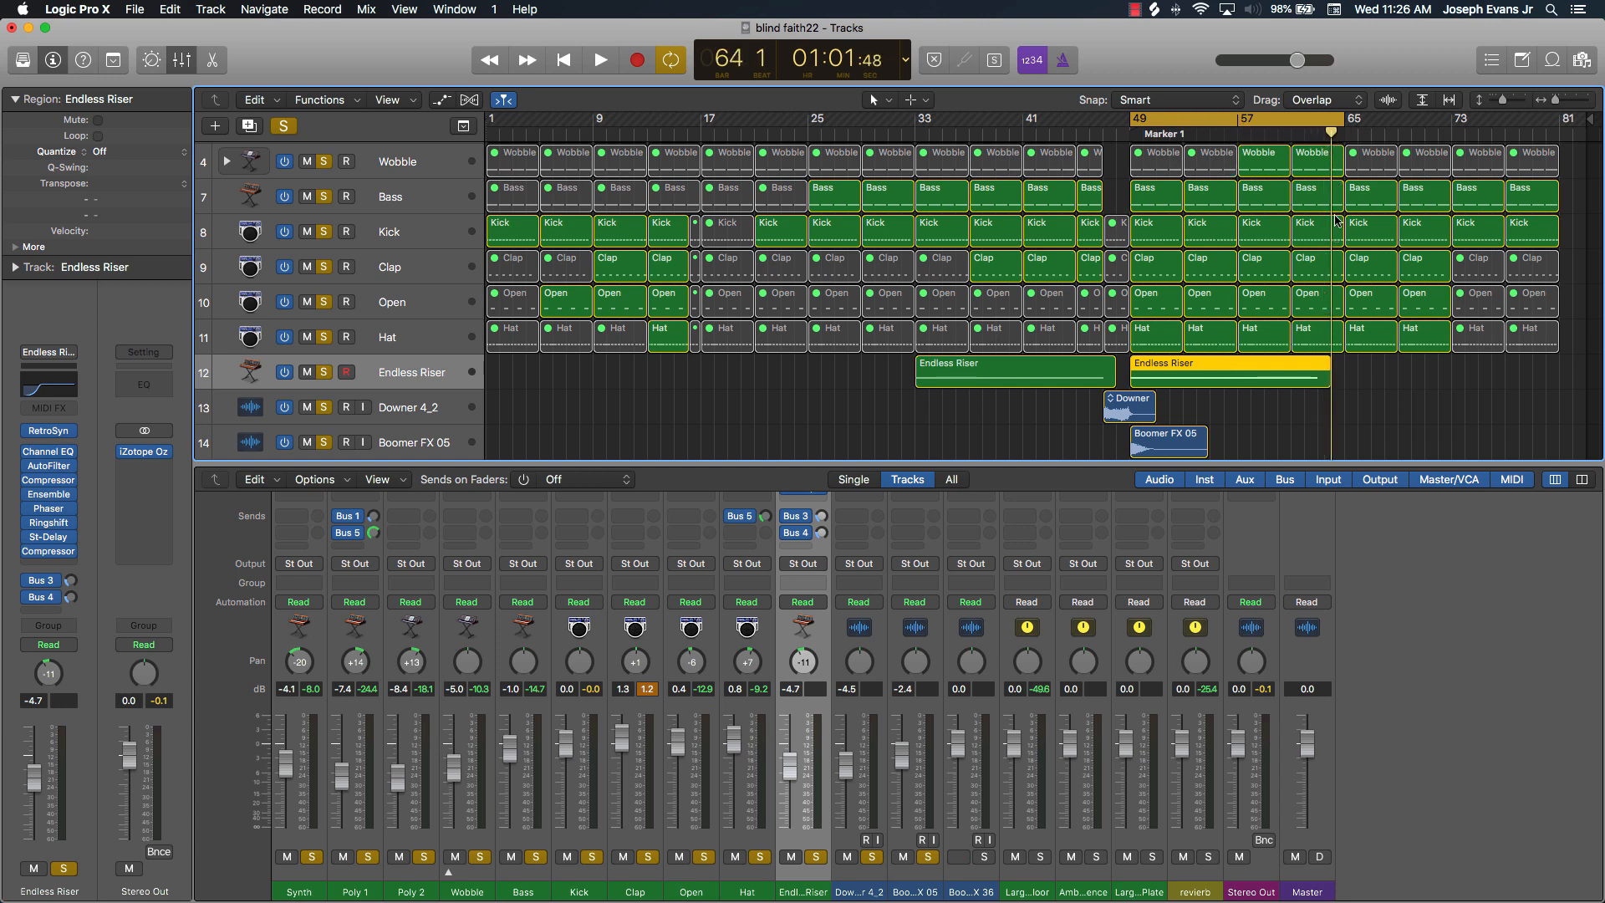
key("super+Right")
key("super+Right")
key("super+Right")
key("super+Right")
key("super+Right")
key("super+Right")
left_click(1369, 388)
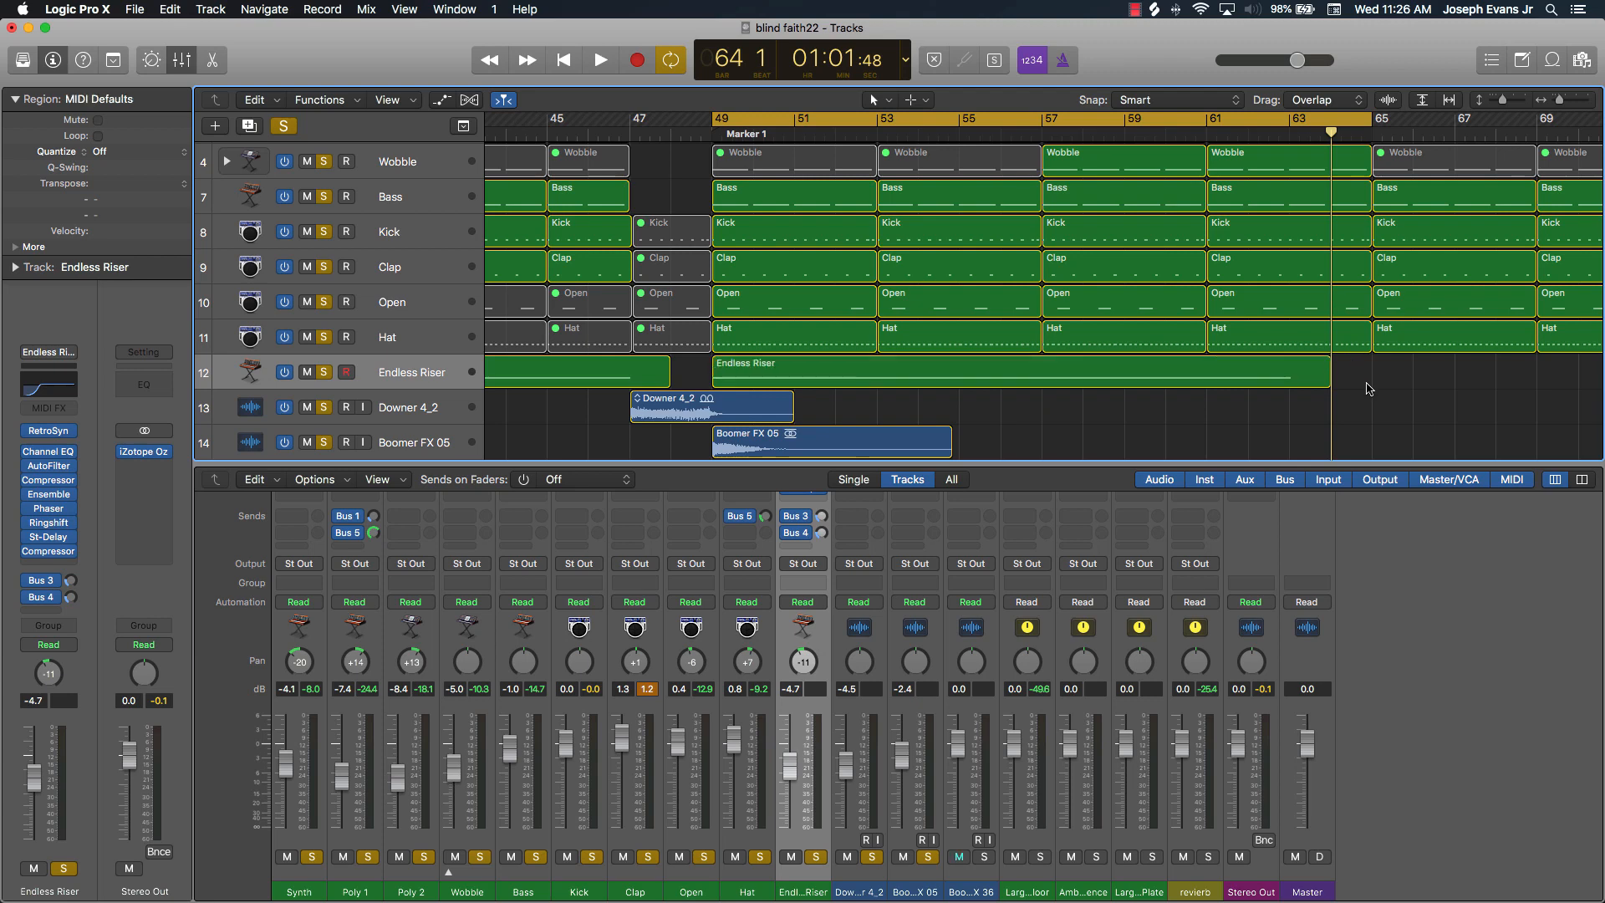
left_click_drag(1359, 384, 1341, 220)
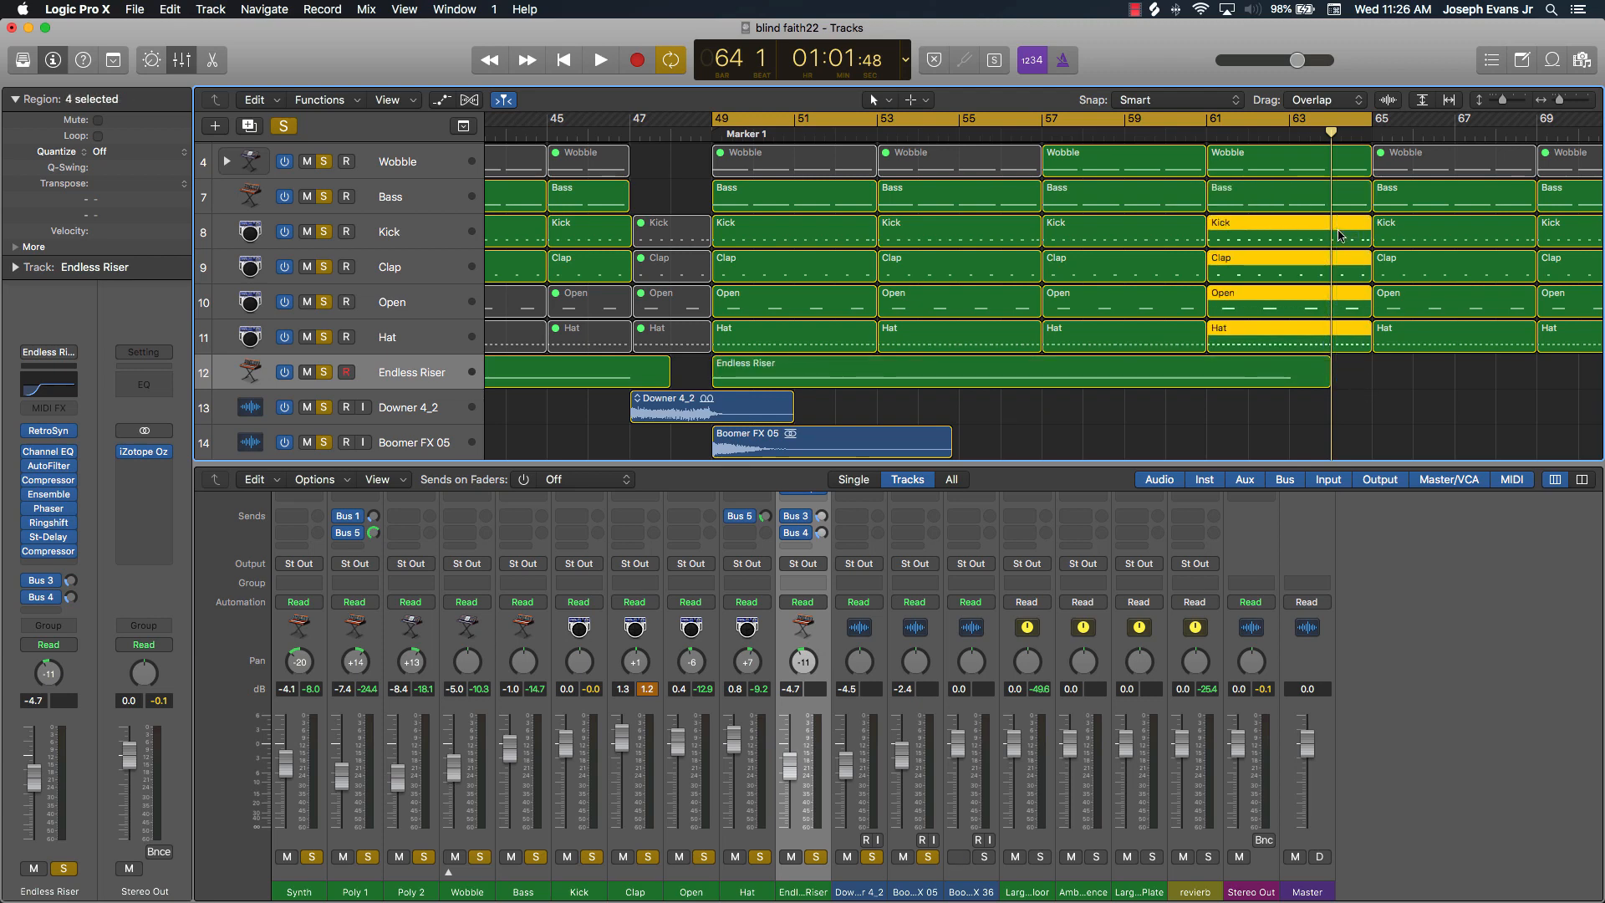
key("super+t")
key("ctrl+m")
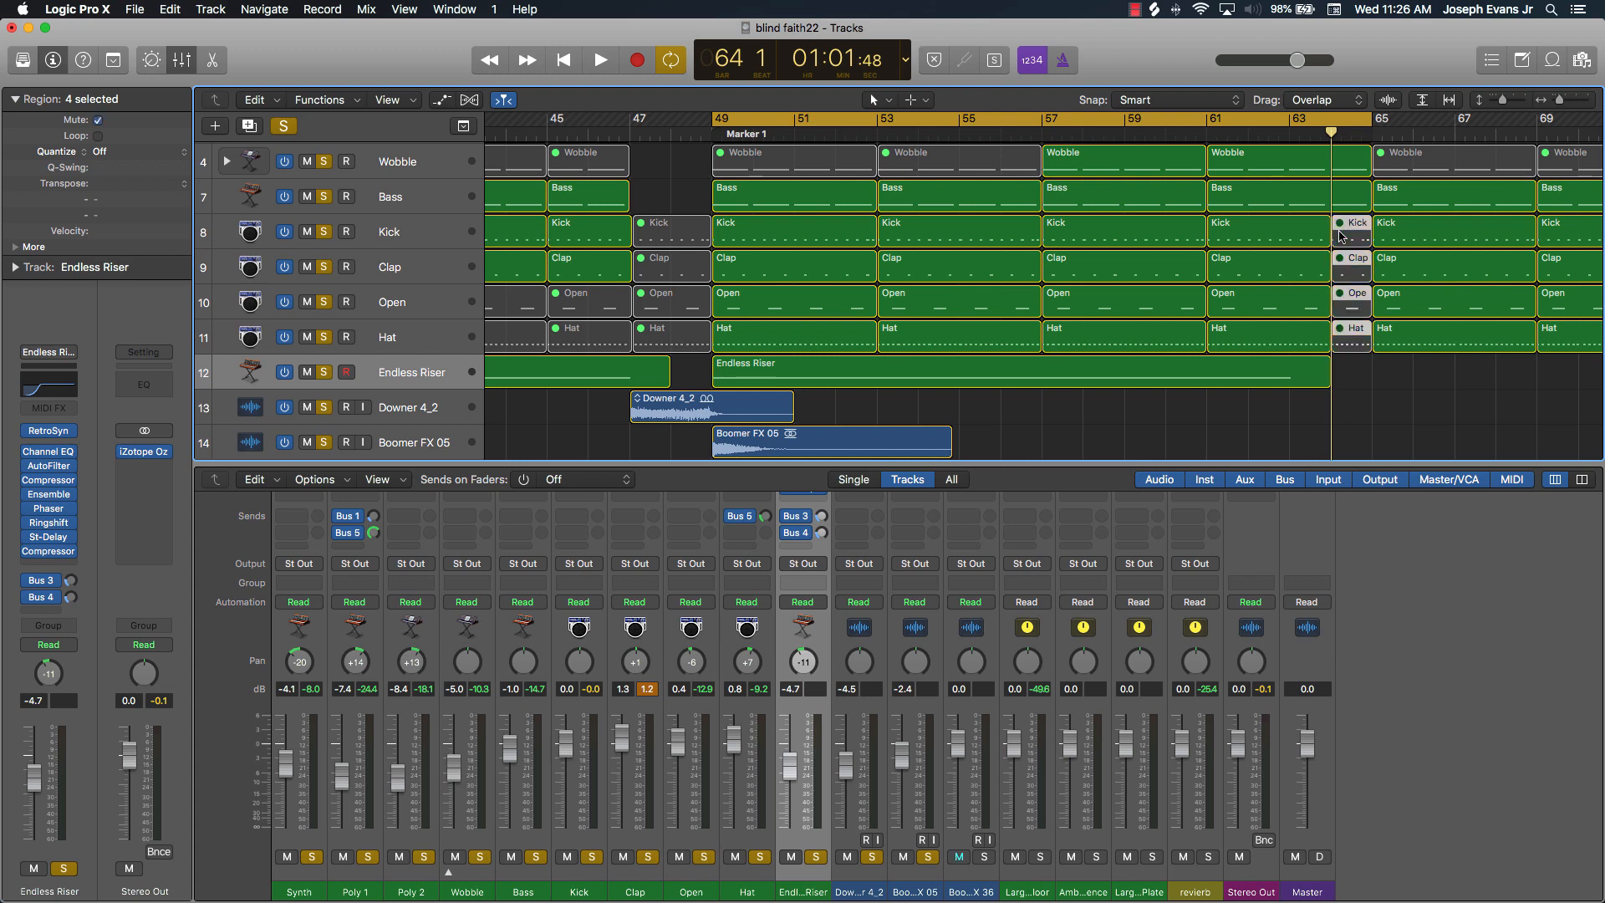
left_click(1361, 417)
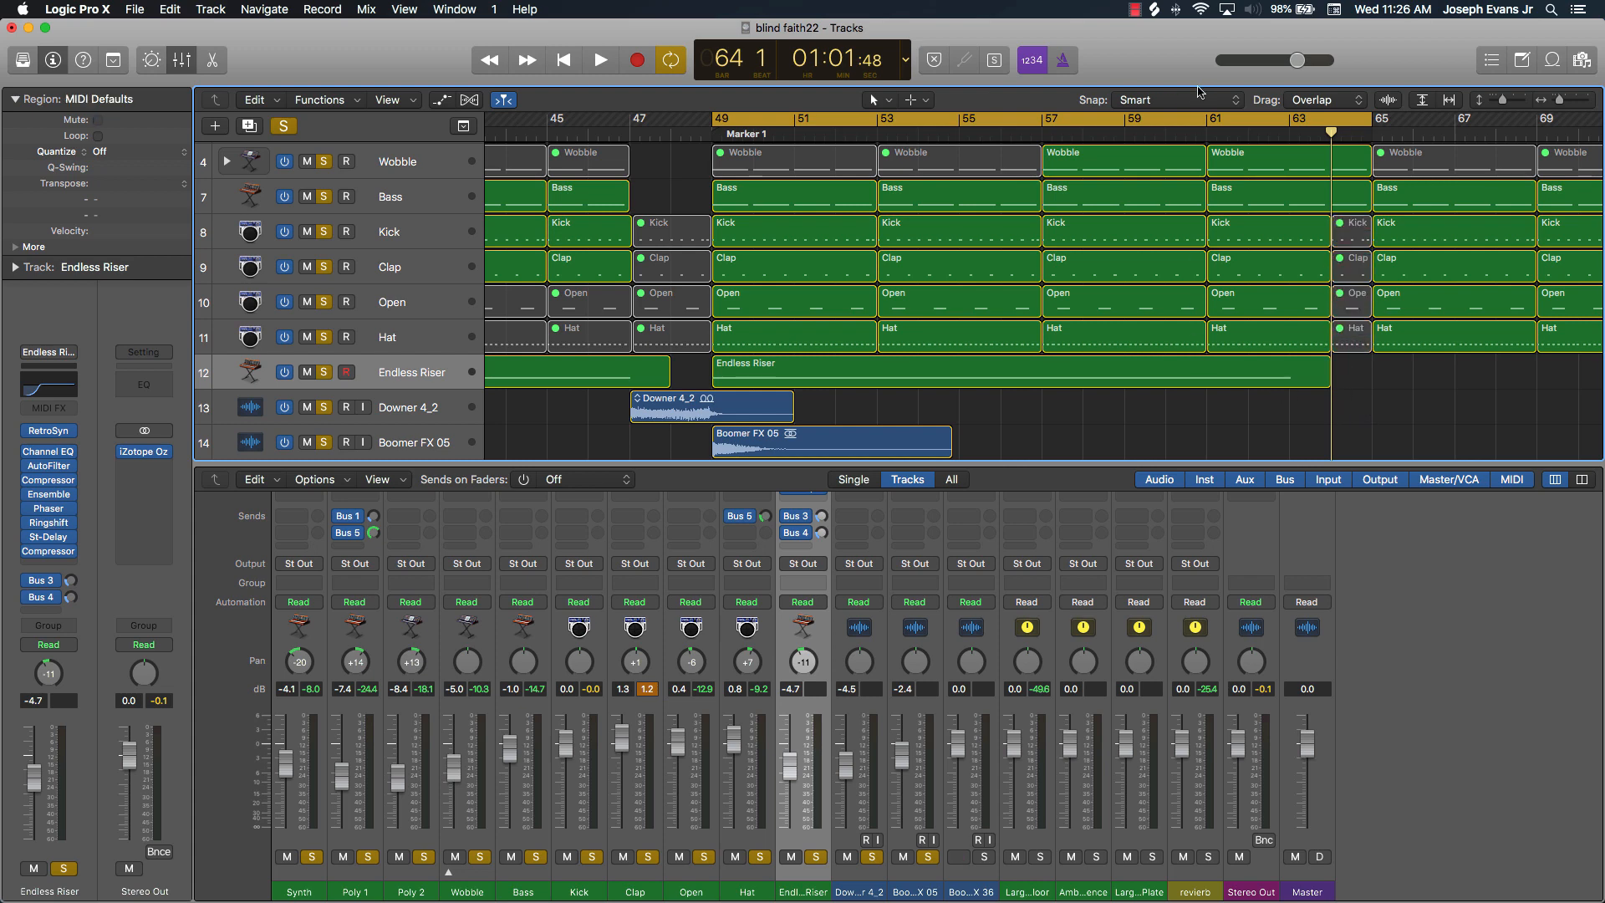
Step: Turn off the cycle and lower the Boomer FX 36 level to -3.5 dB while auditioning it around bar 16
left_click(1183, 115)
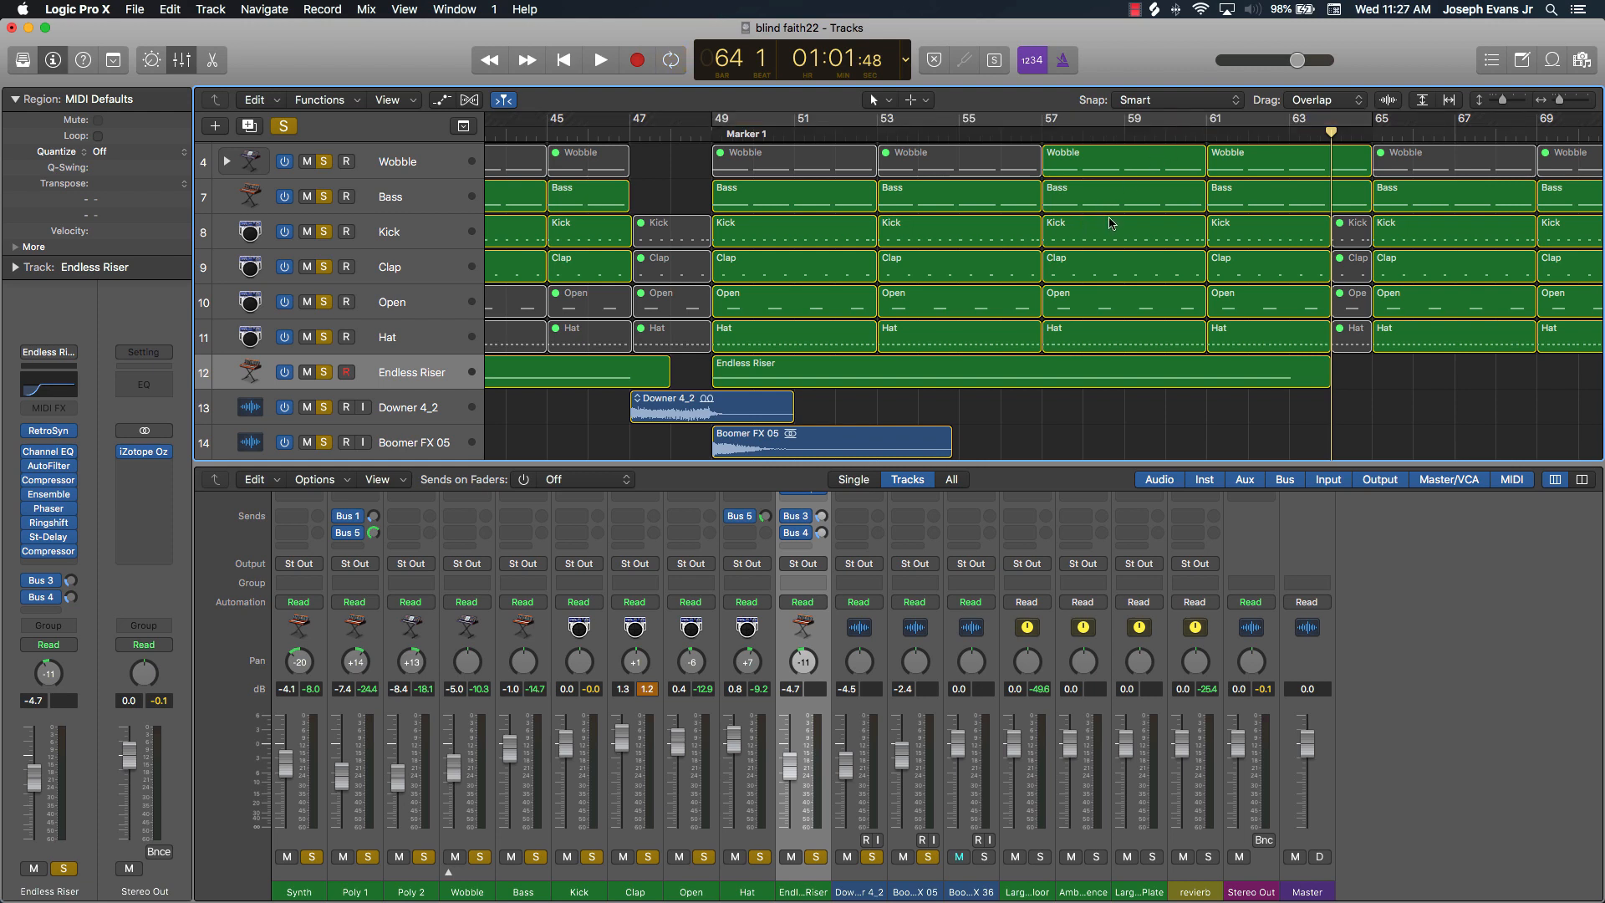
key("z")
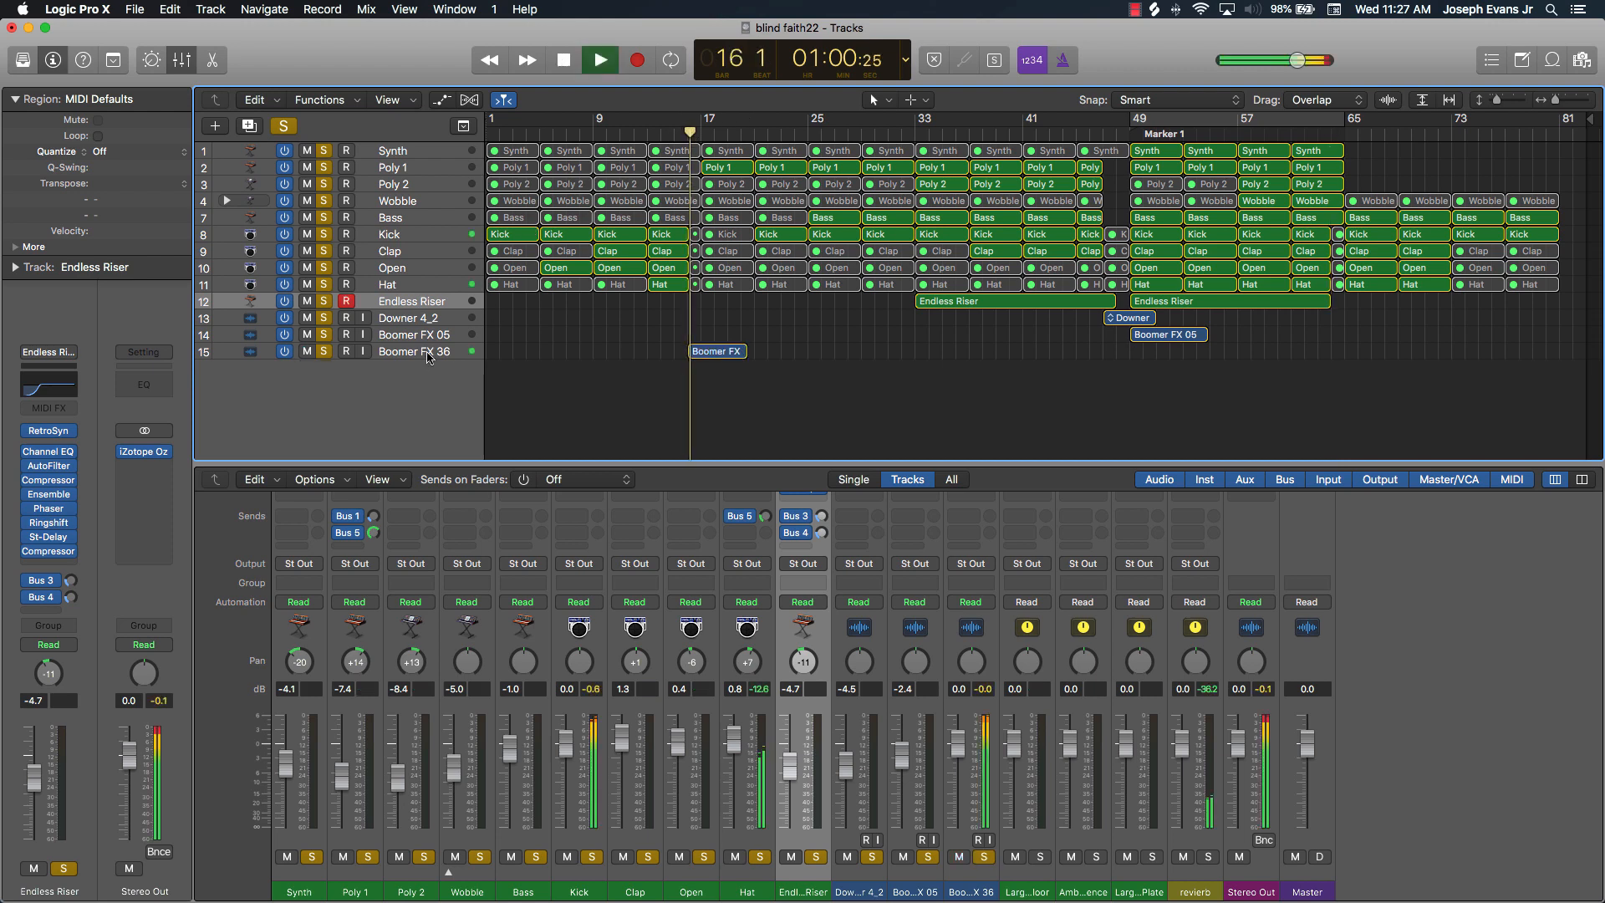
key("space")
left_click(415, 352)
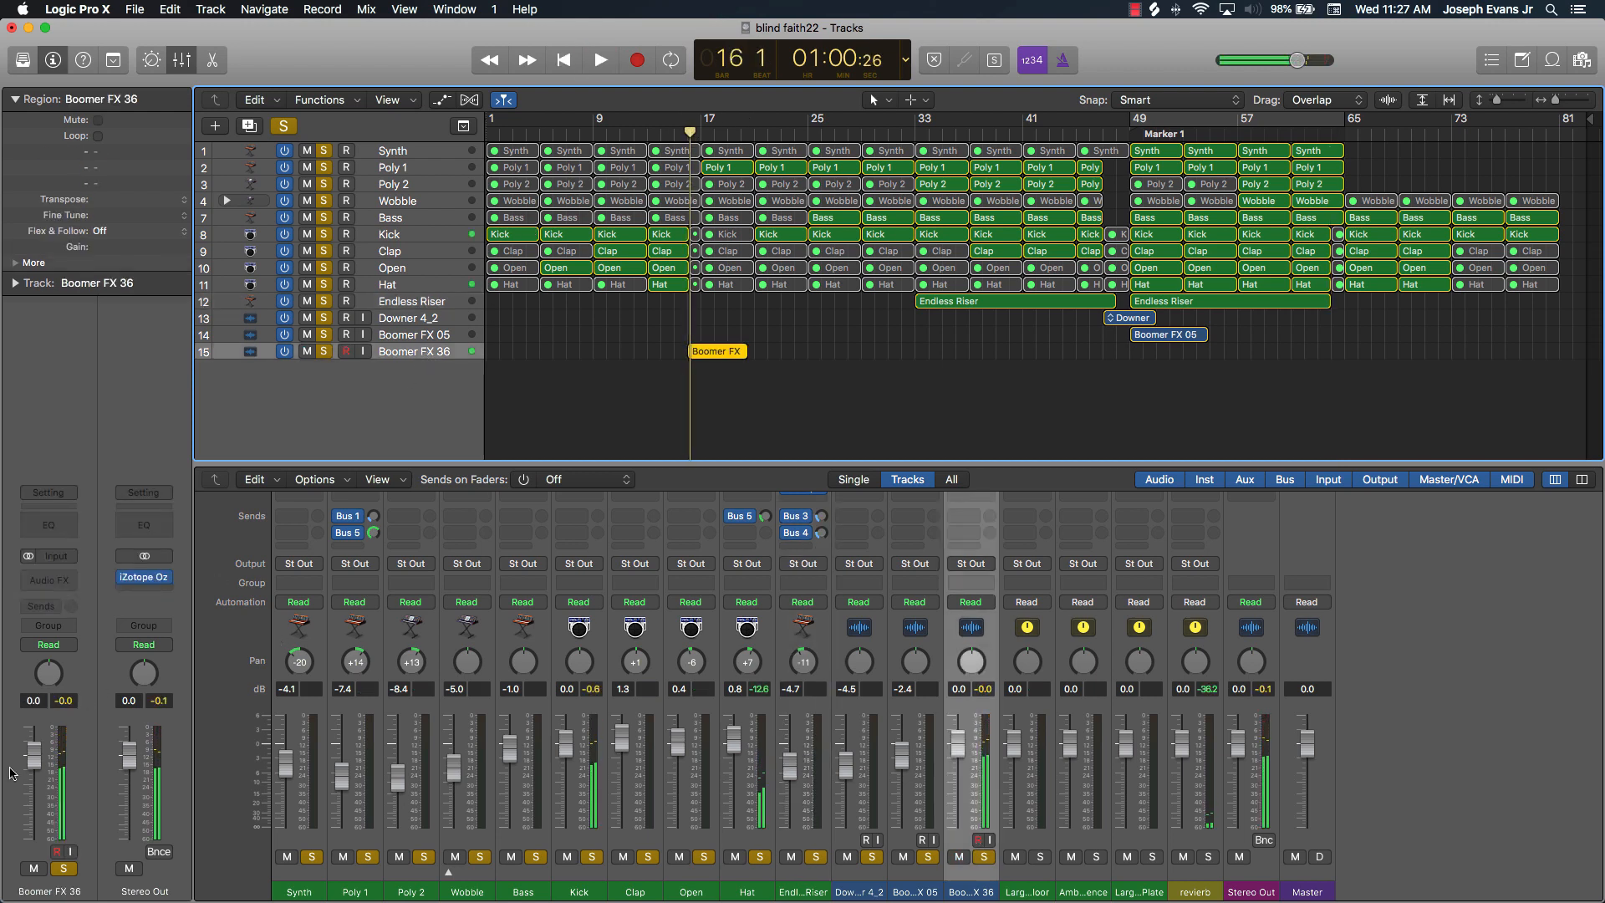
left_click_drag(29, 760, 31, 792)
key("space")
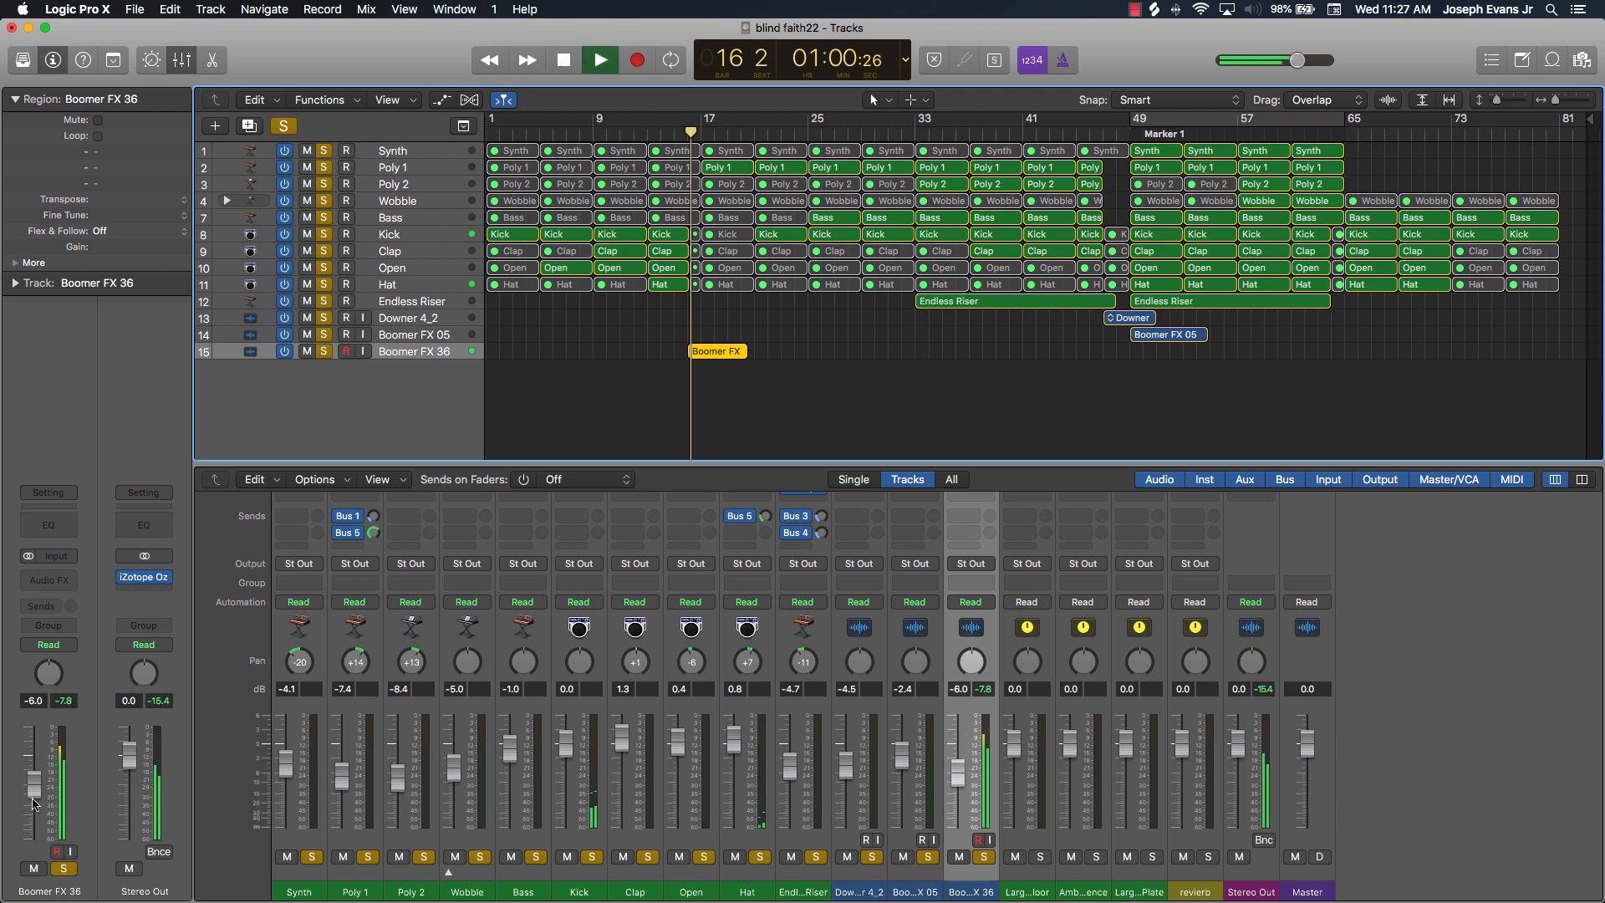
key("space")
key("space")
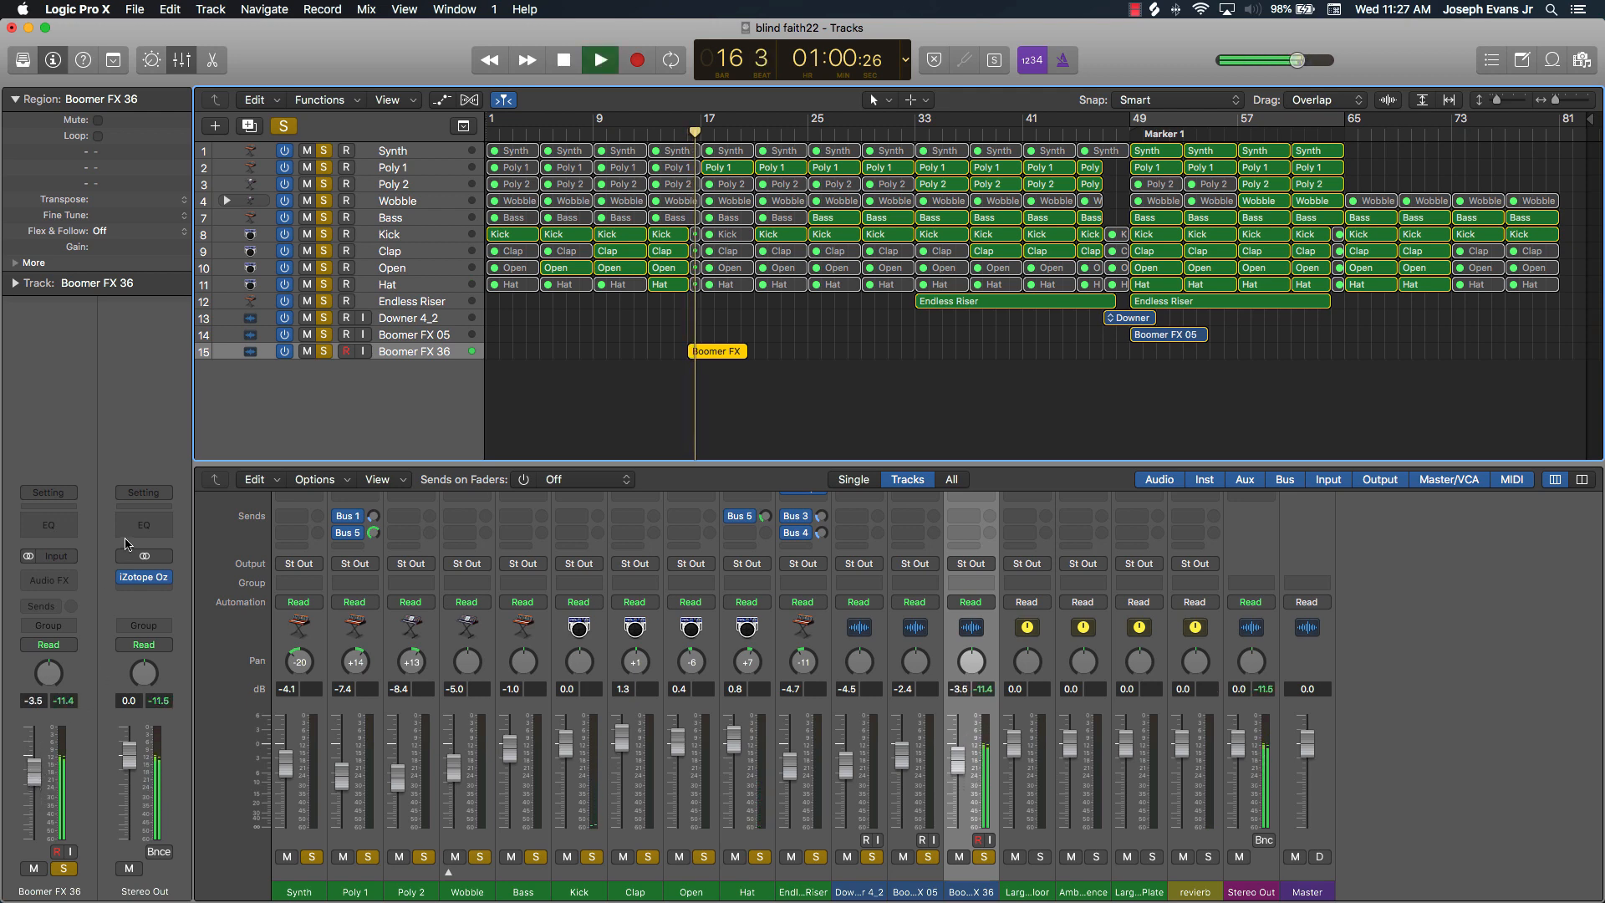
Step: Add a Channel EQ to Boomer FX 36 with a low cut at about 56 Hz
left_click(49, 525)
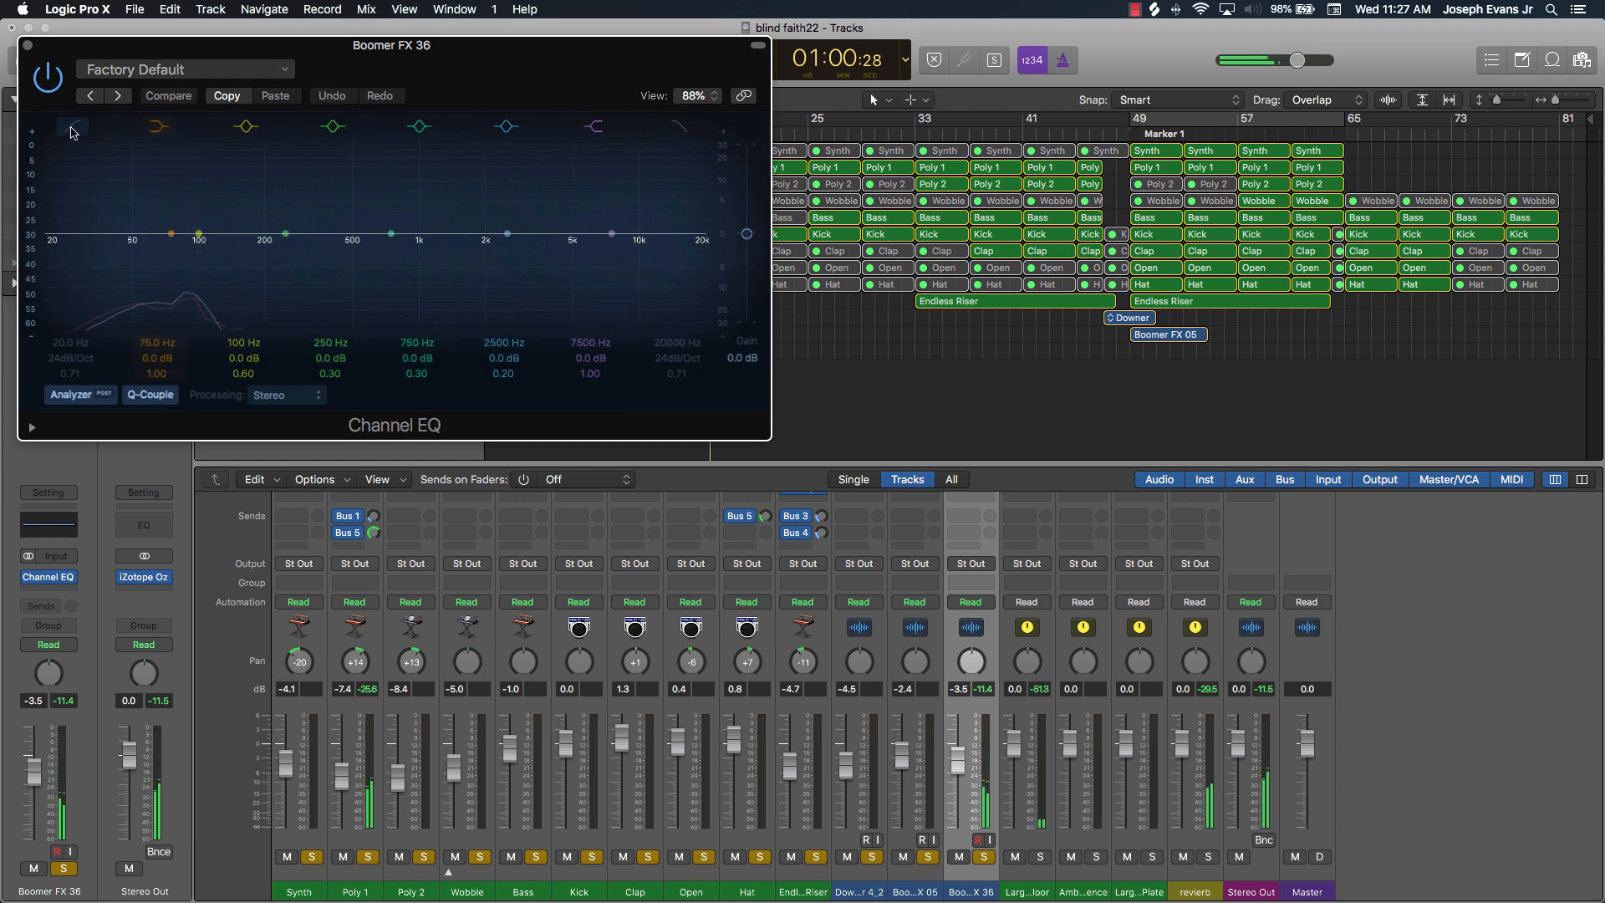
left_click(52, 242)
left_click_drag(63, 347, 74, 100)
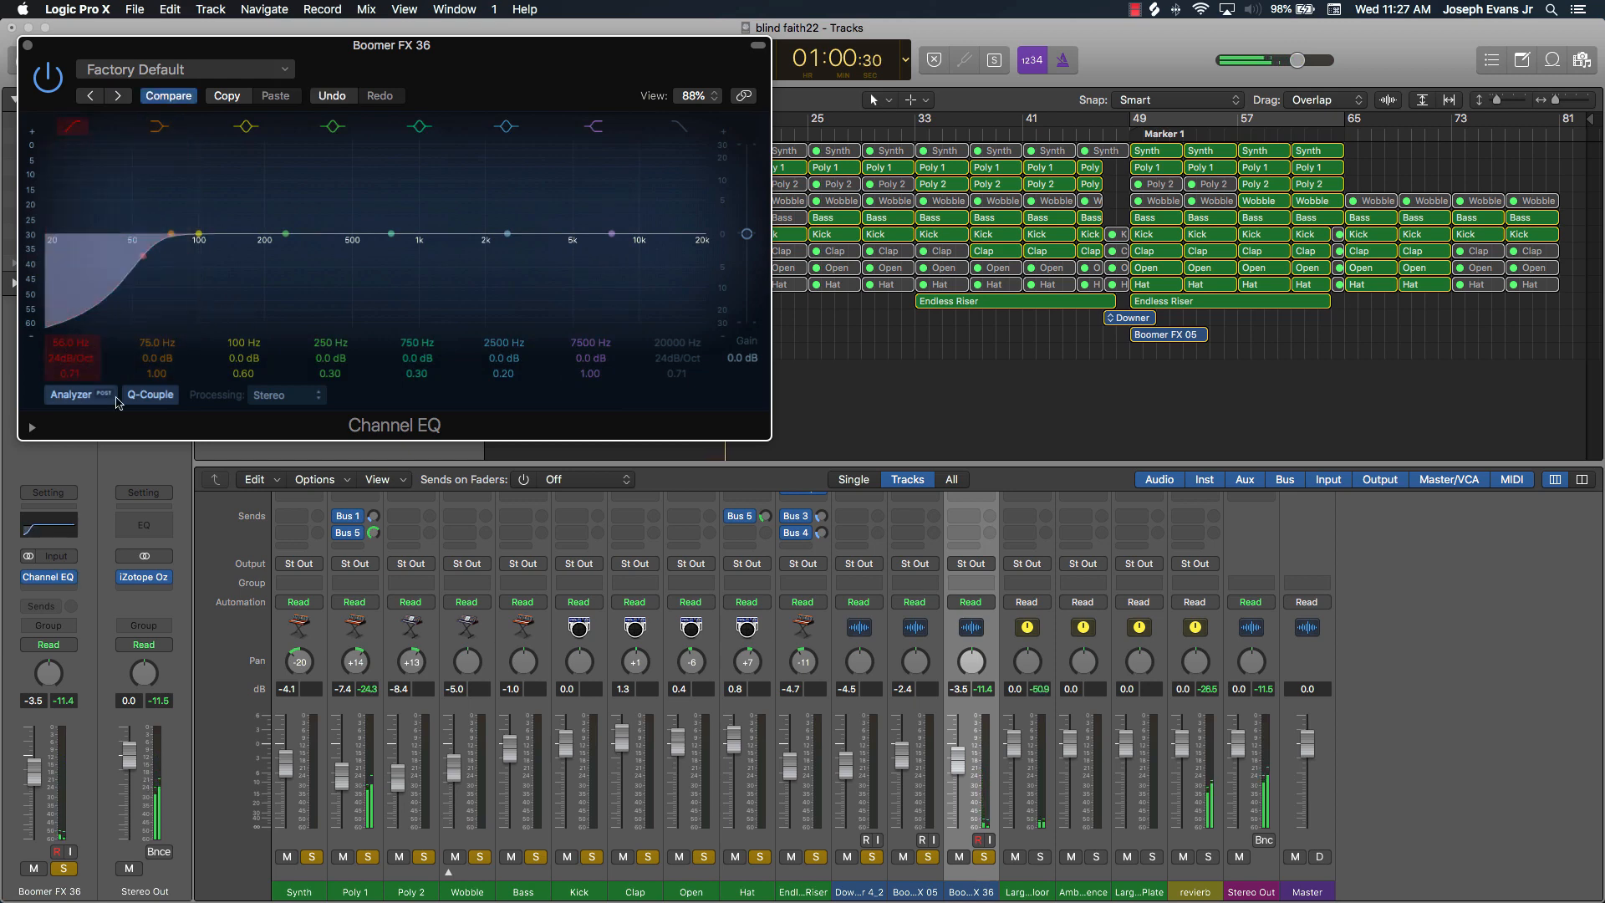
left_click(28, 46)
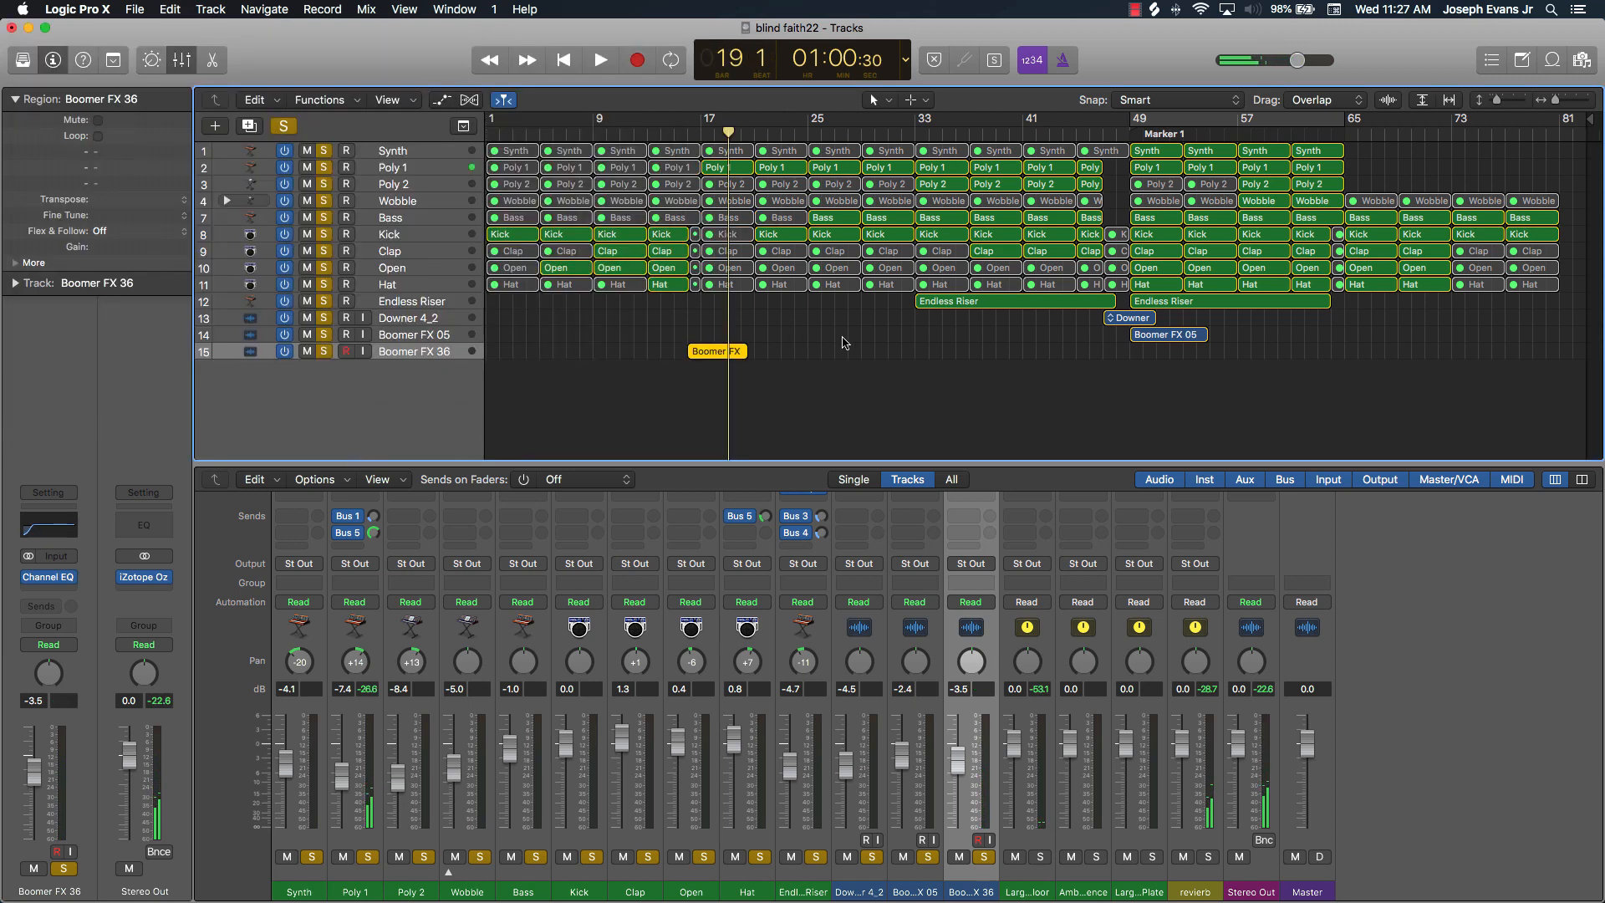
left_click(837, 332)
Step: Lower the low cut in Poly 1's Channel EQ to 215 Hz and play the part to check it
left_click(407, 172)
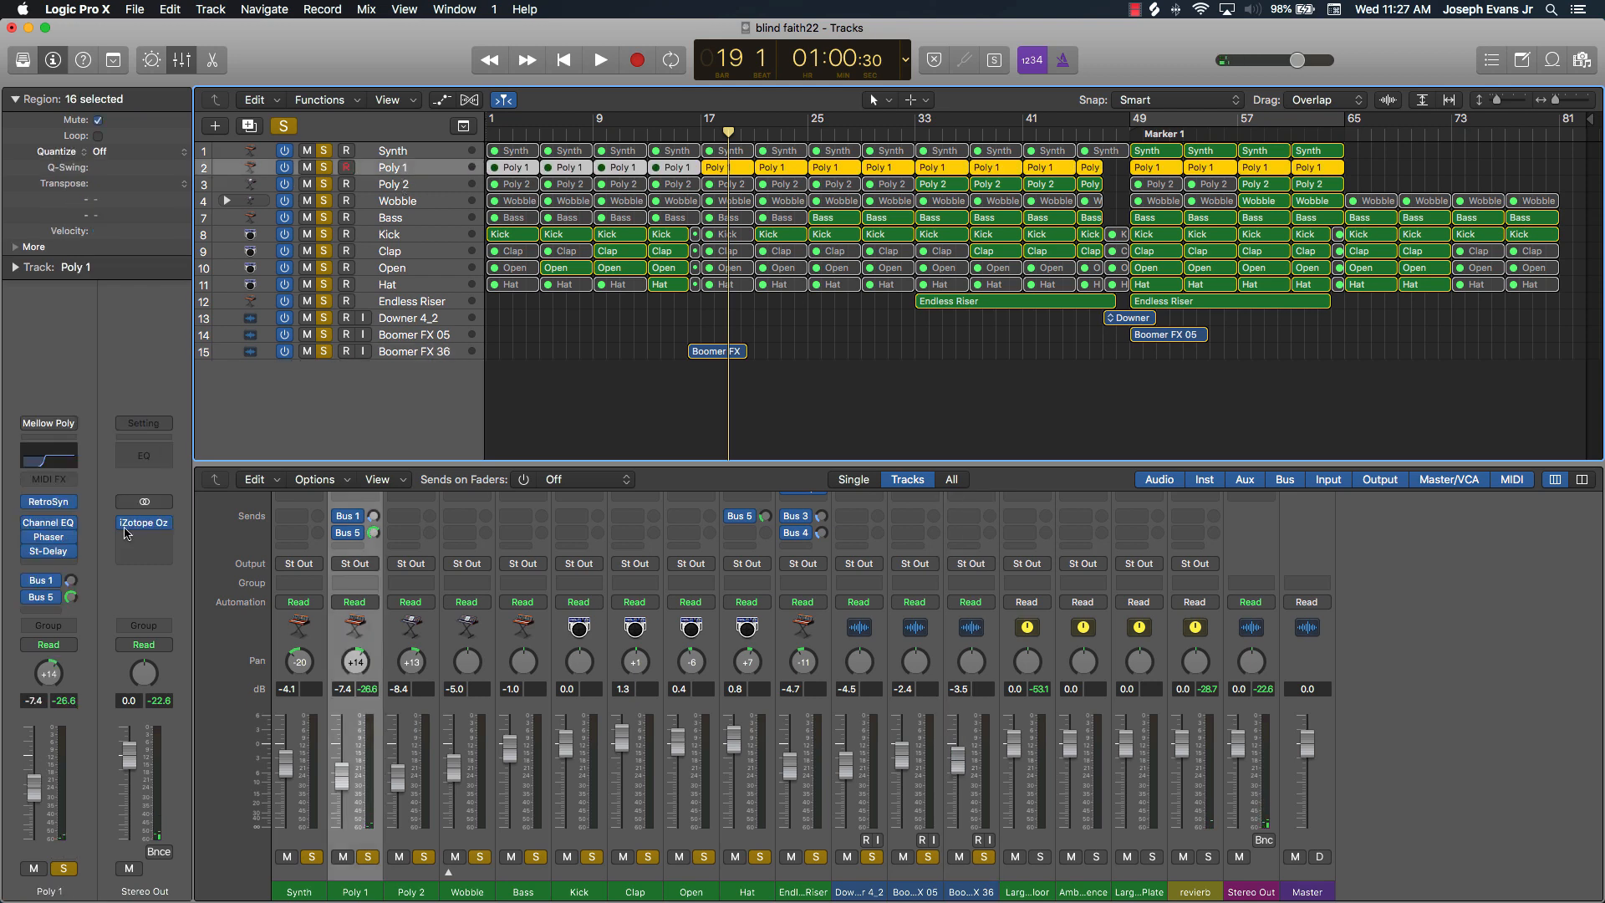
left_click(48, 460)
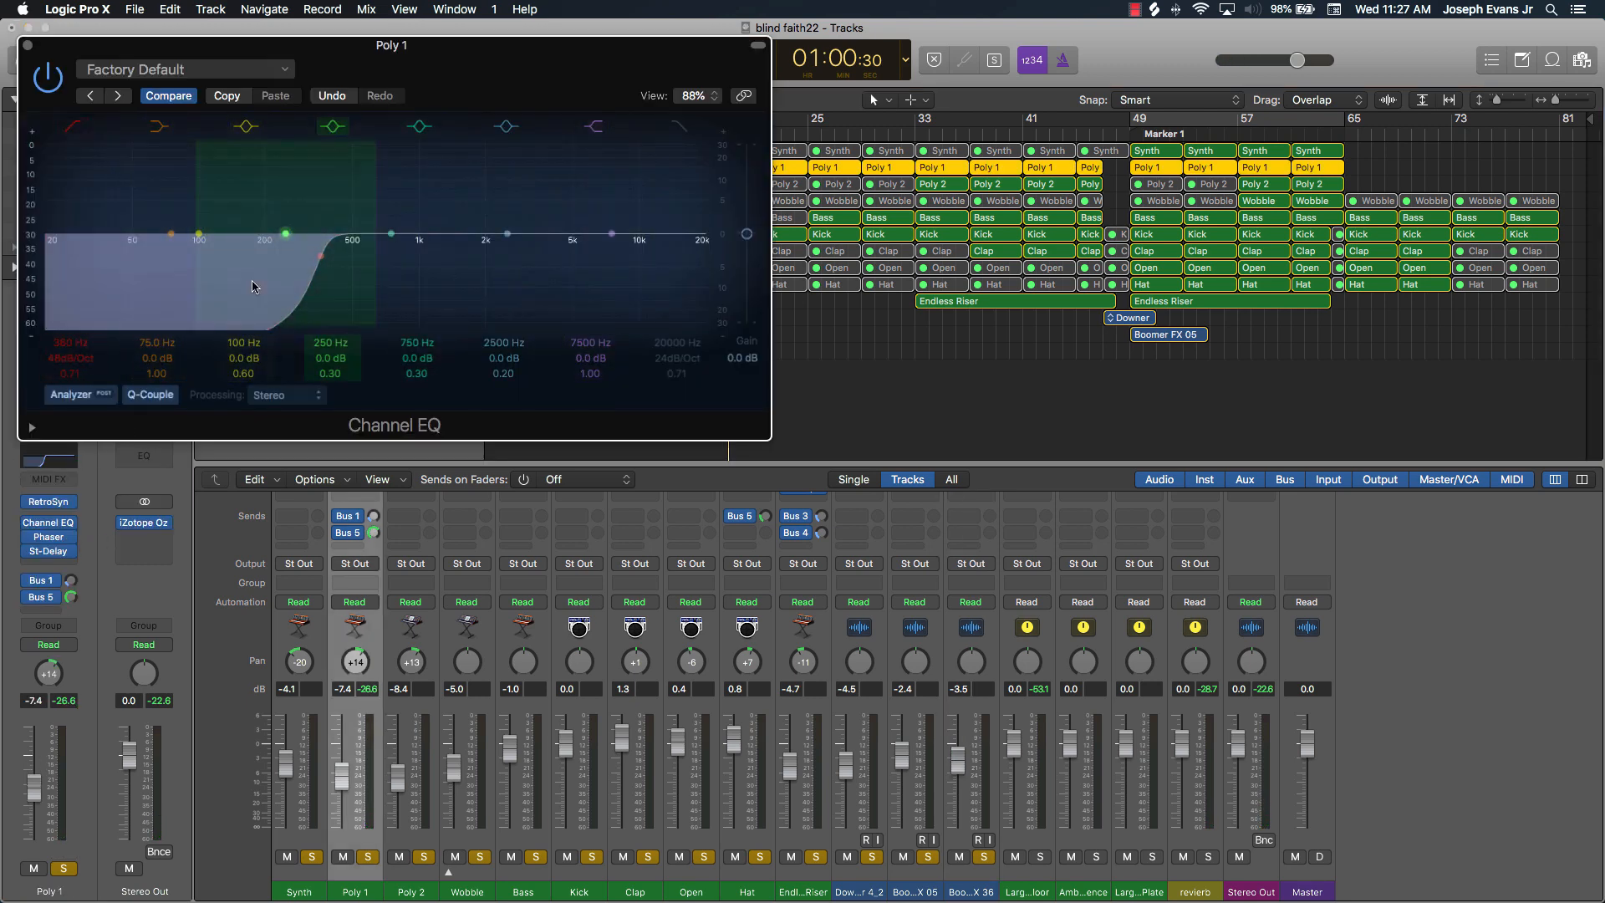
left_click_drag(64, 342, 64, 367)
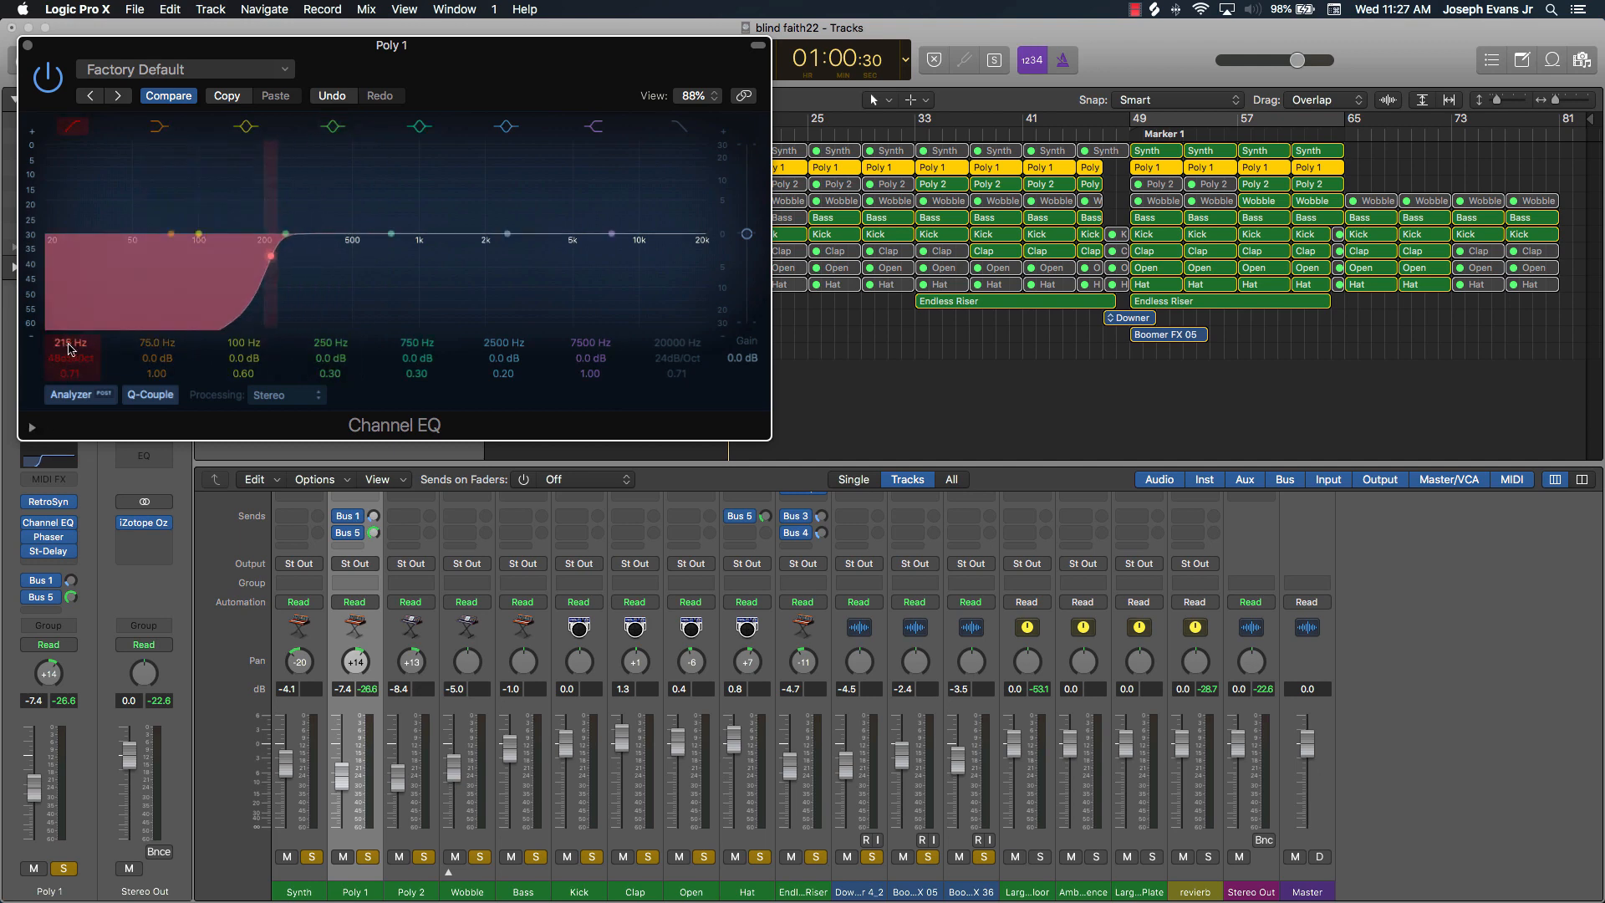
key("space")
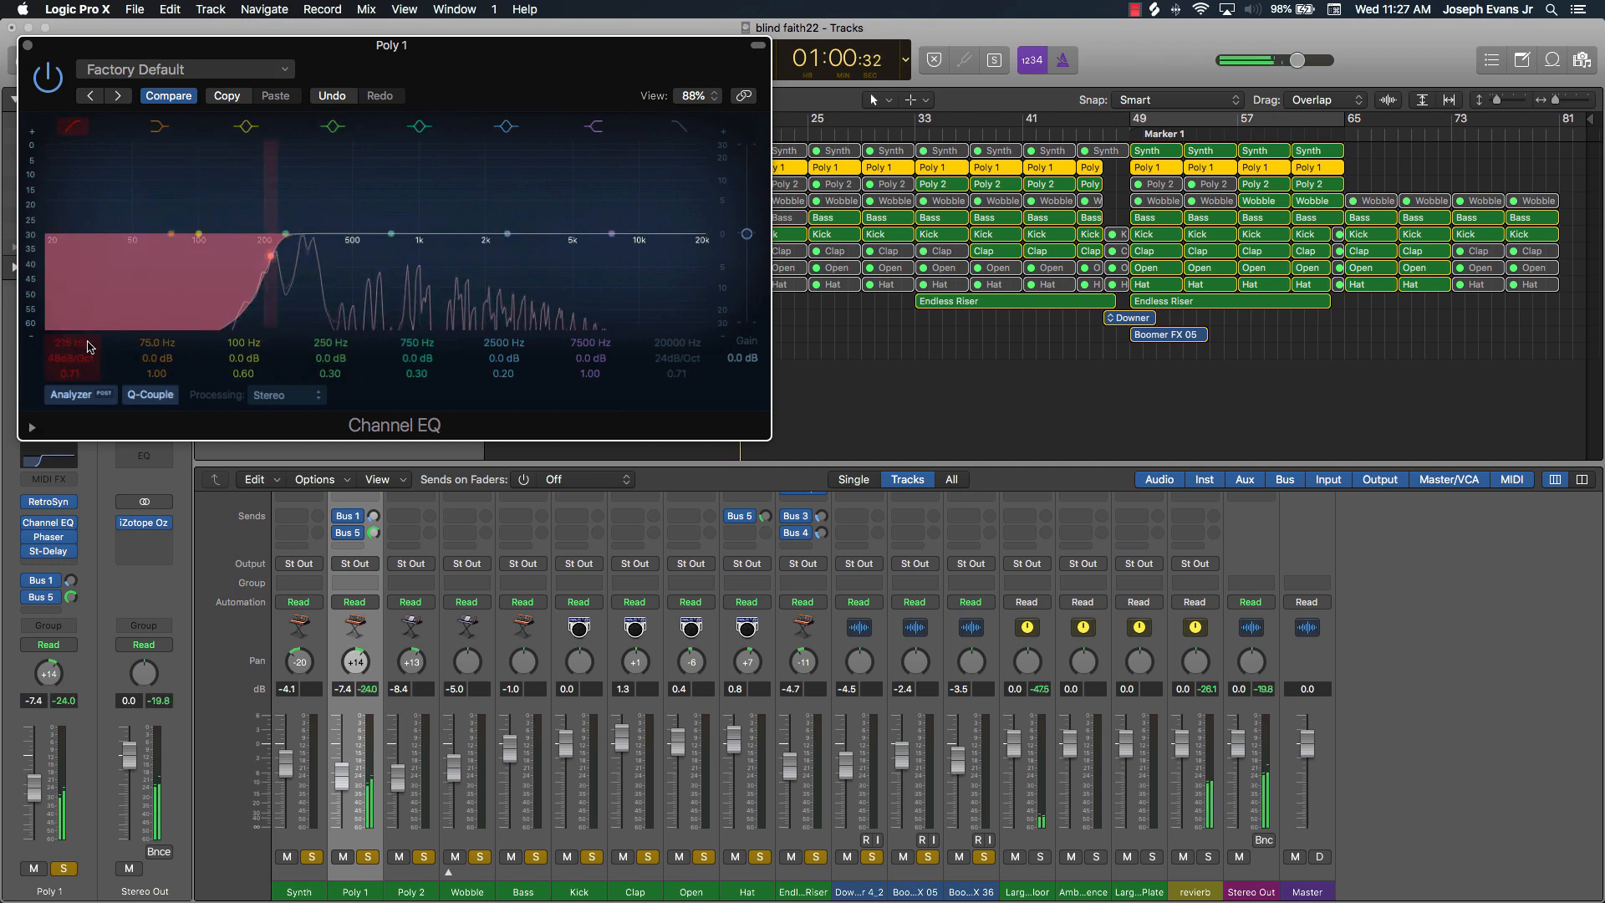
key("space")
left_click(27, 45)
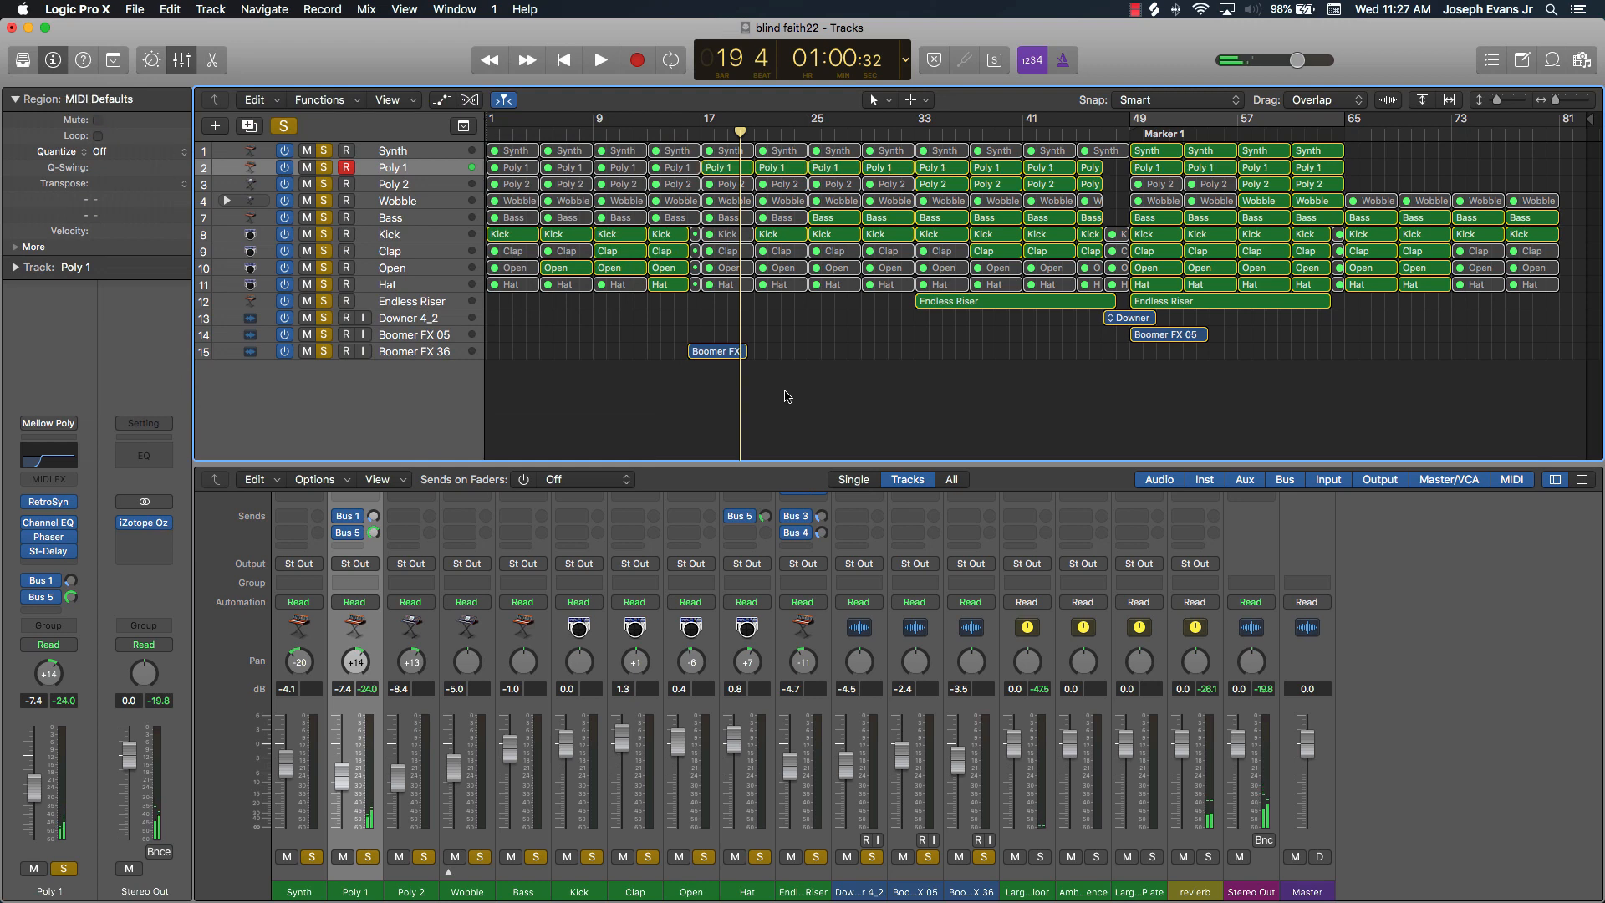
Step: Clear the solo on all tracks and play the full mix from the start of the song
key("Return")
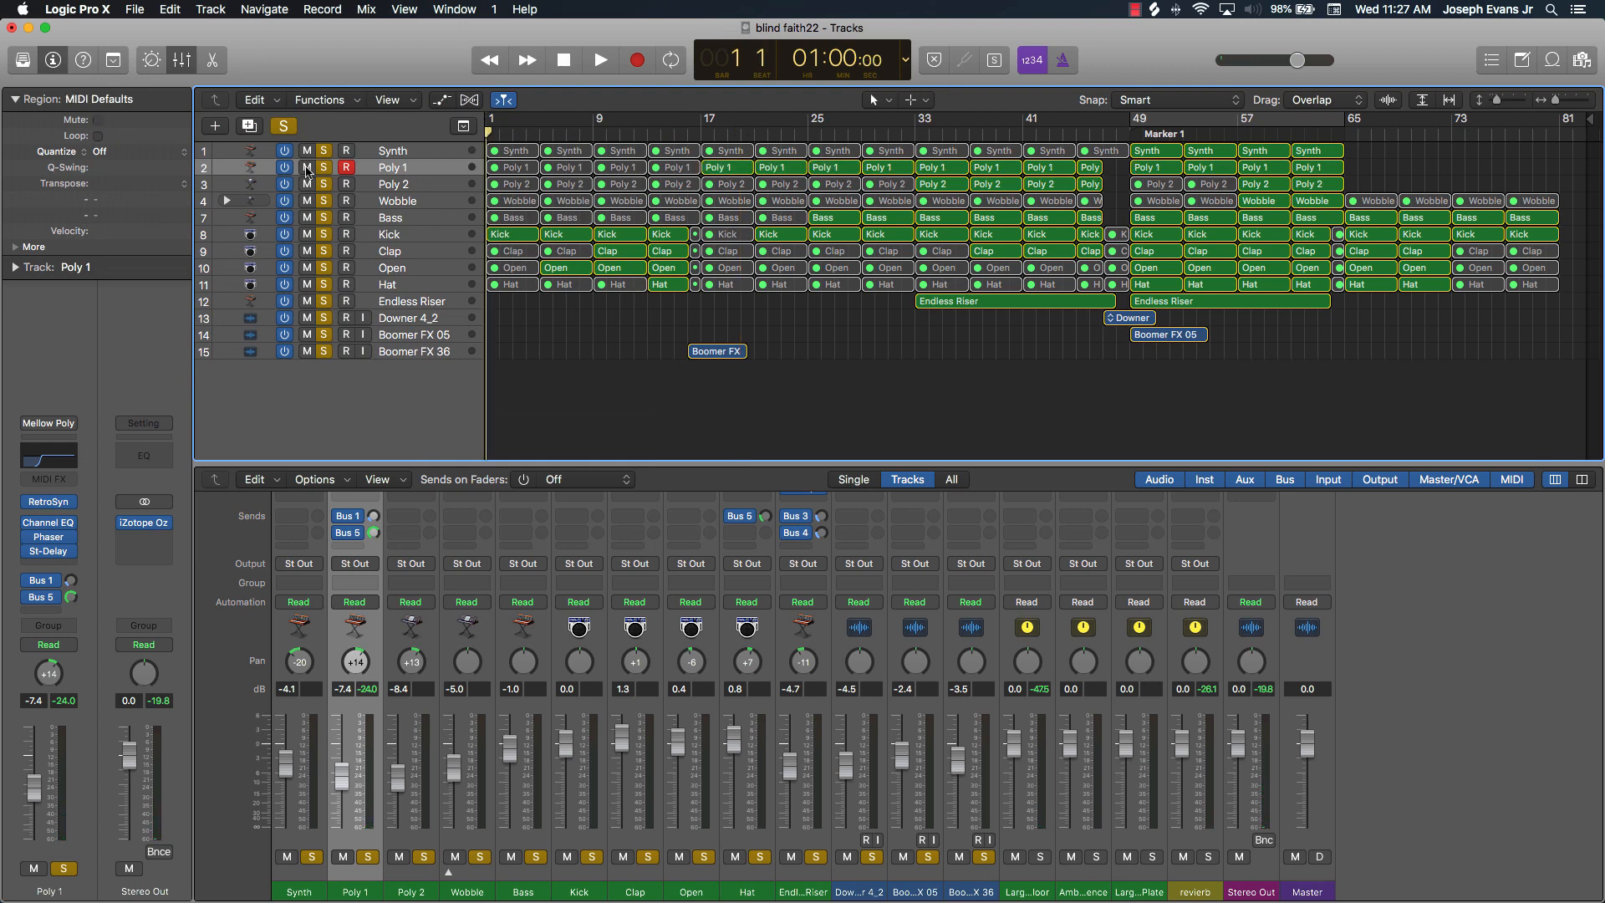
left_click(290, 124)
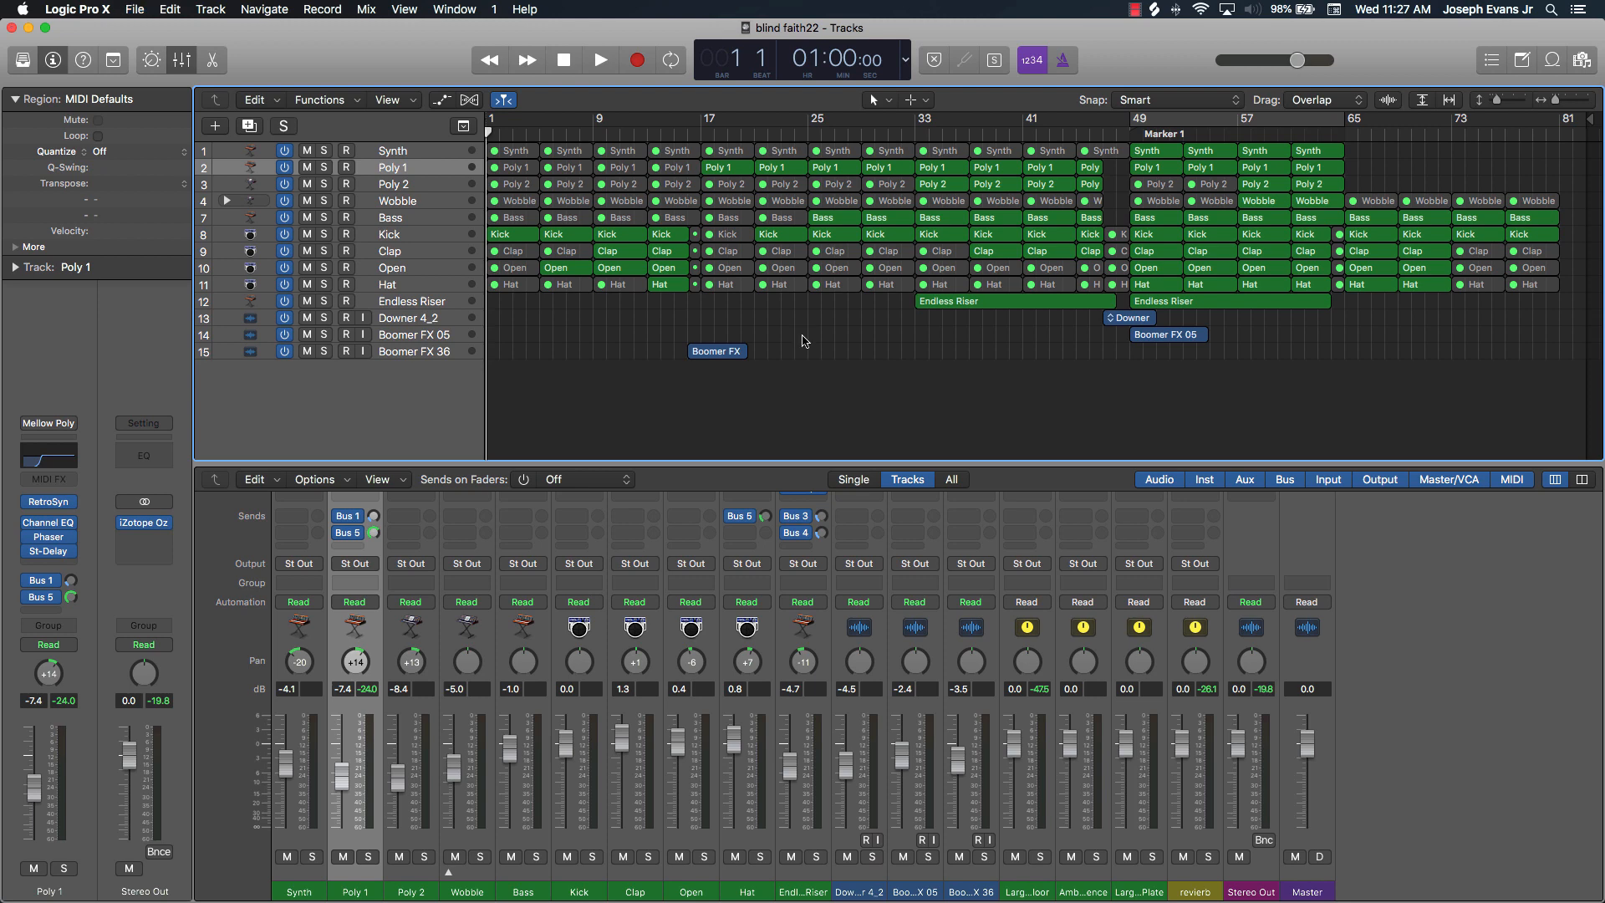
key("space")
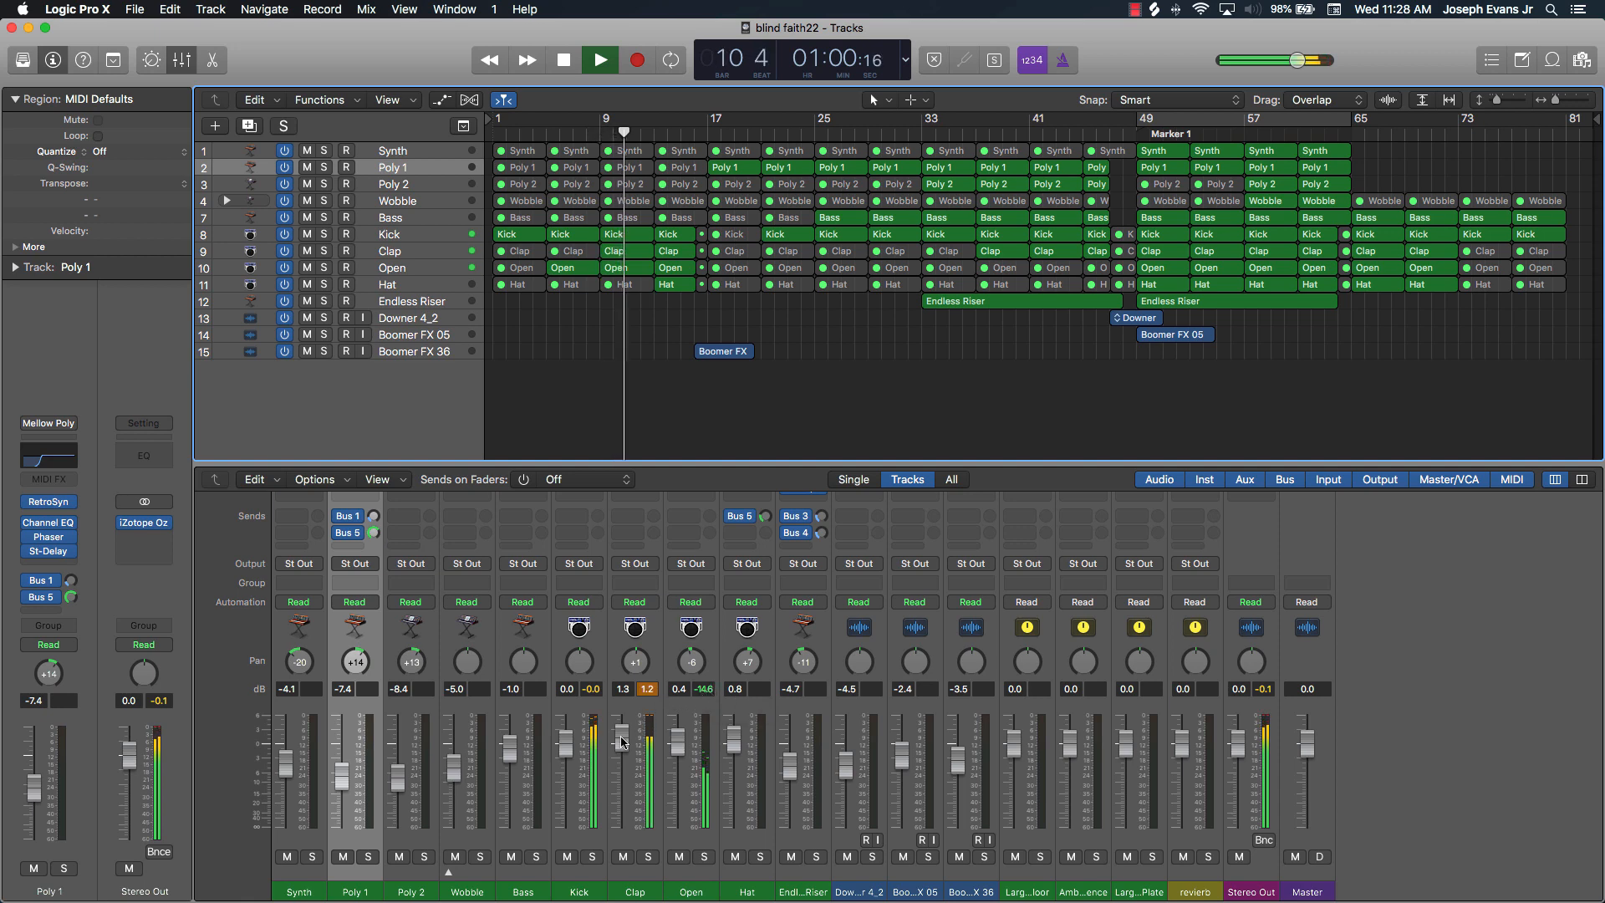
Step: Lower the Clap track's level to 0.8 dB and reset its peak level display
left_click_drag(619, 745, 620, 749)
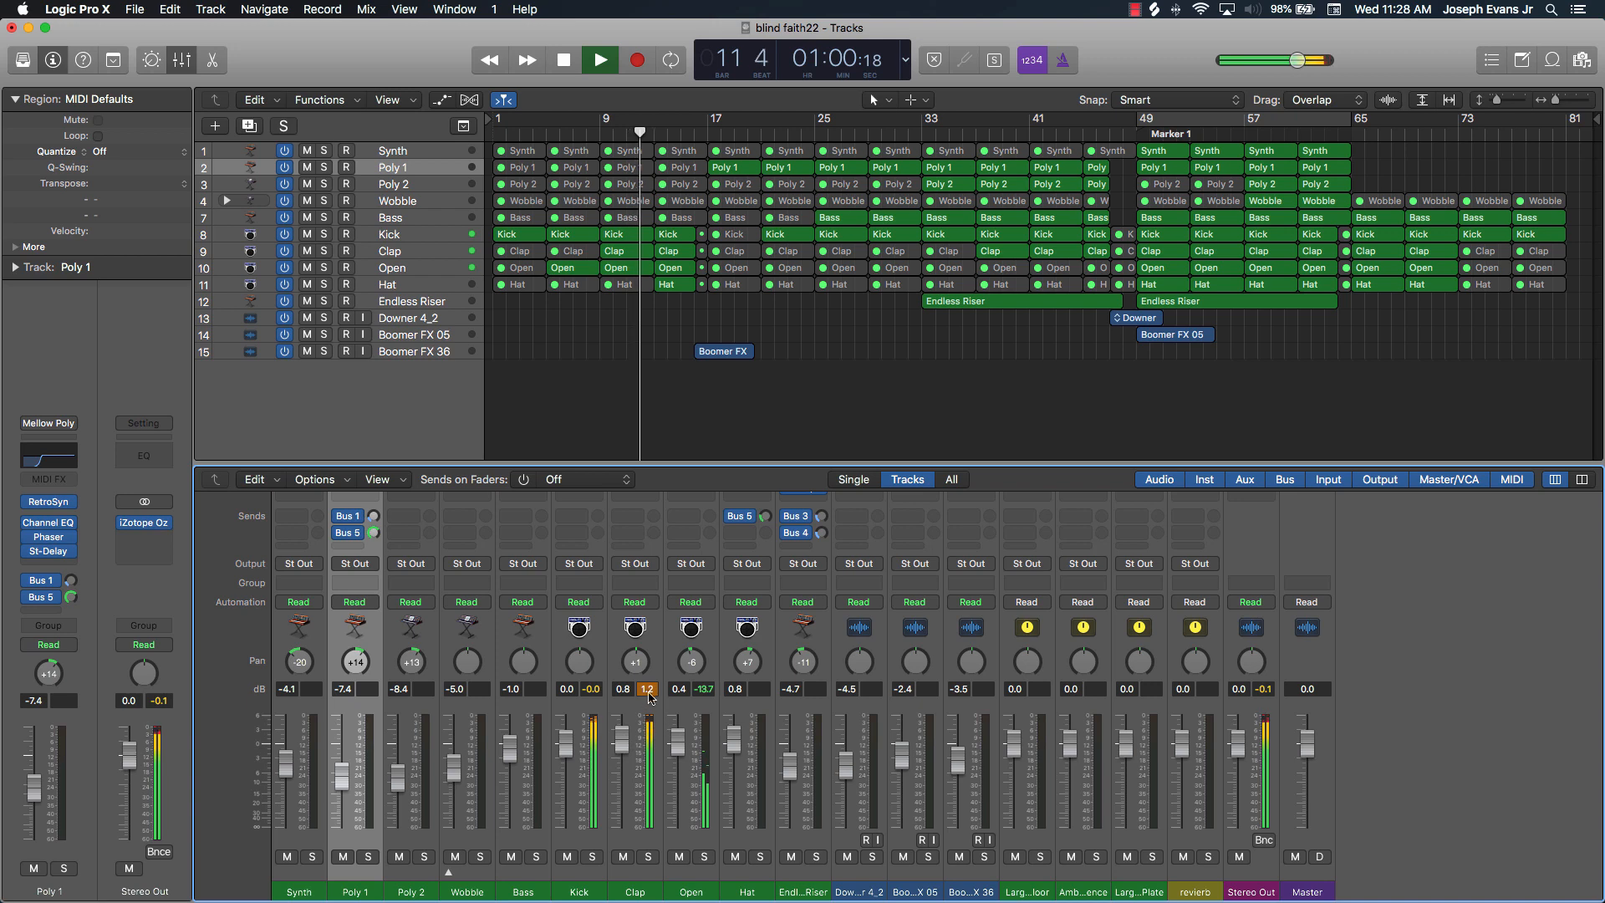
left_click(648, 690)
scroll(650, 681, "up", 10)
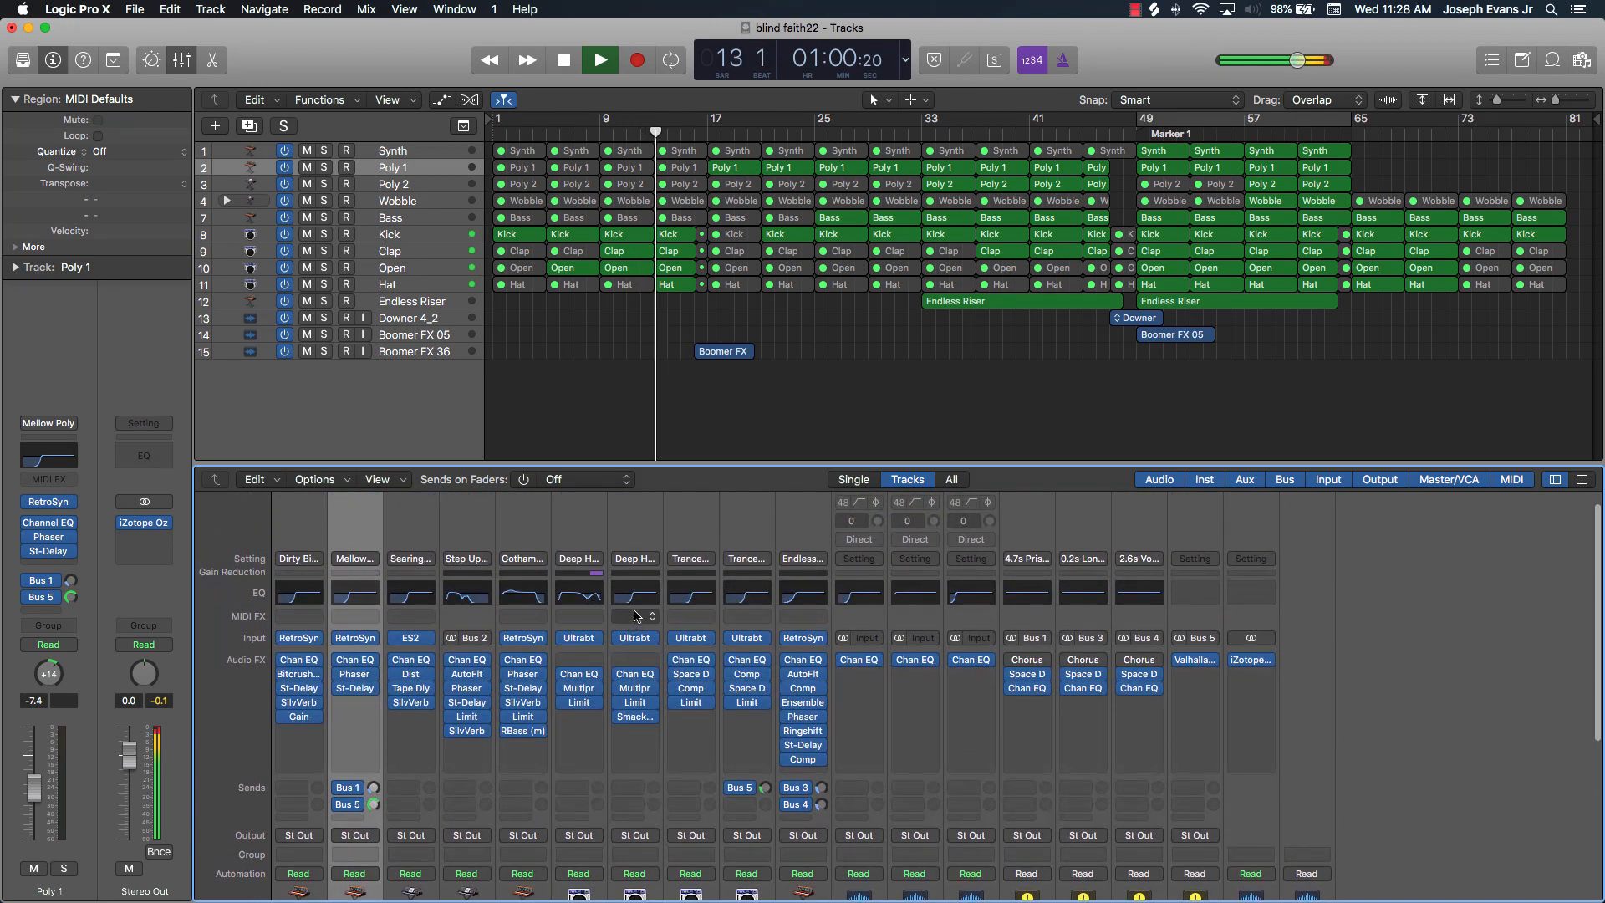
Step: Lower the low cut in the Clap track's Channel EQ to 142 Hz
left_click(638, 599)
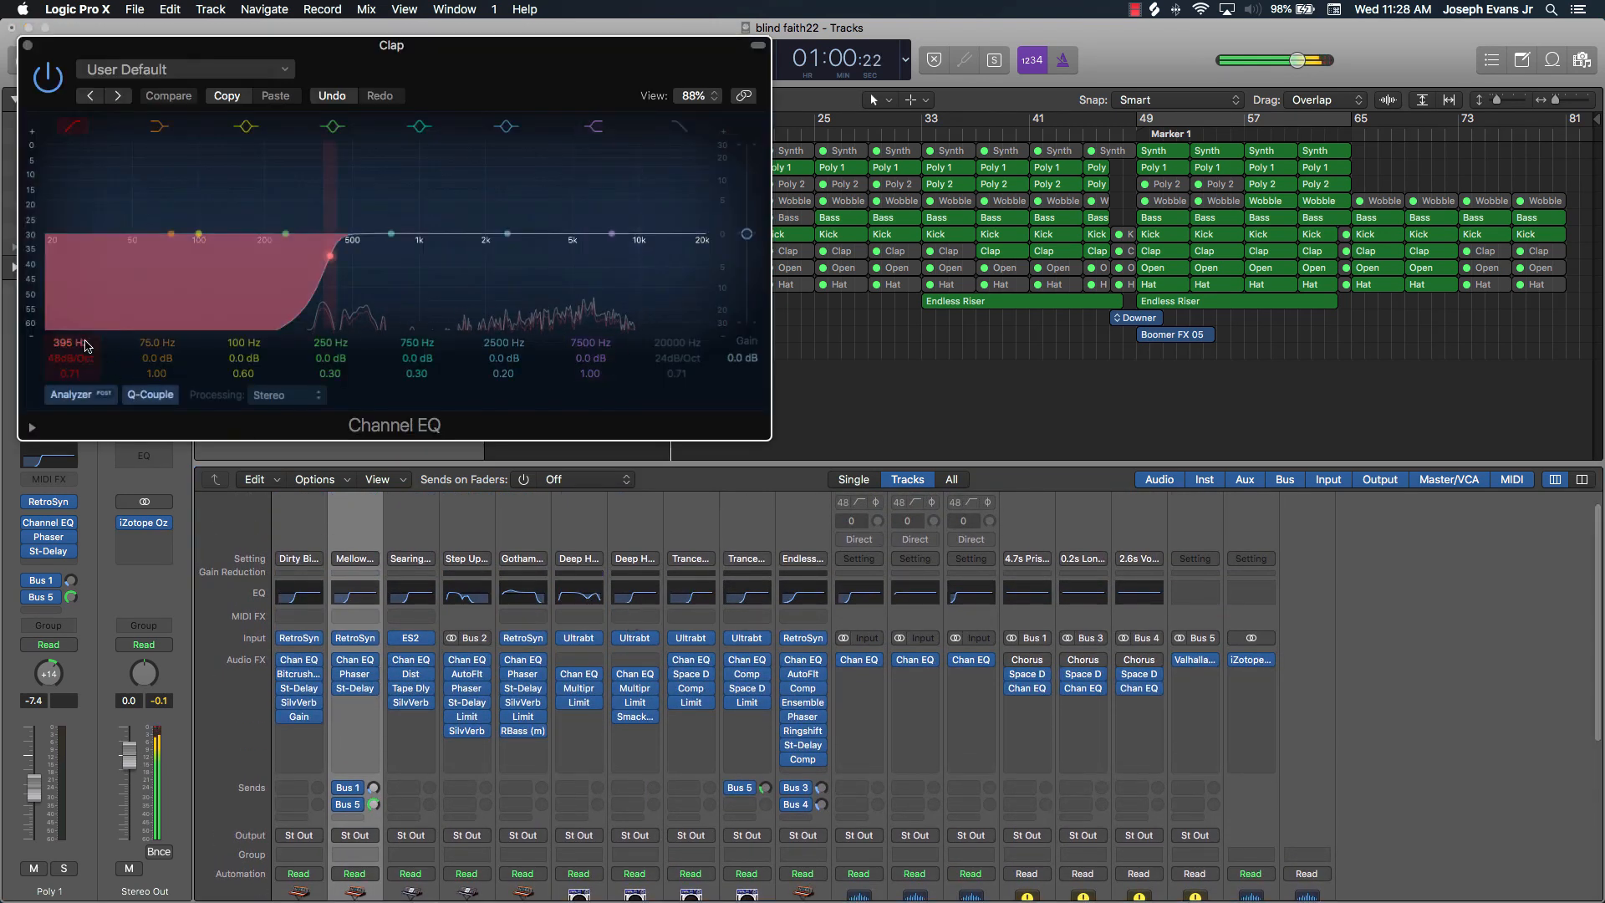
left_click_drag(82, 345, 82, 371)
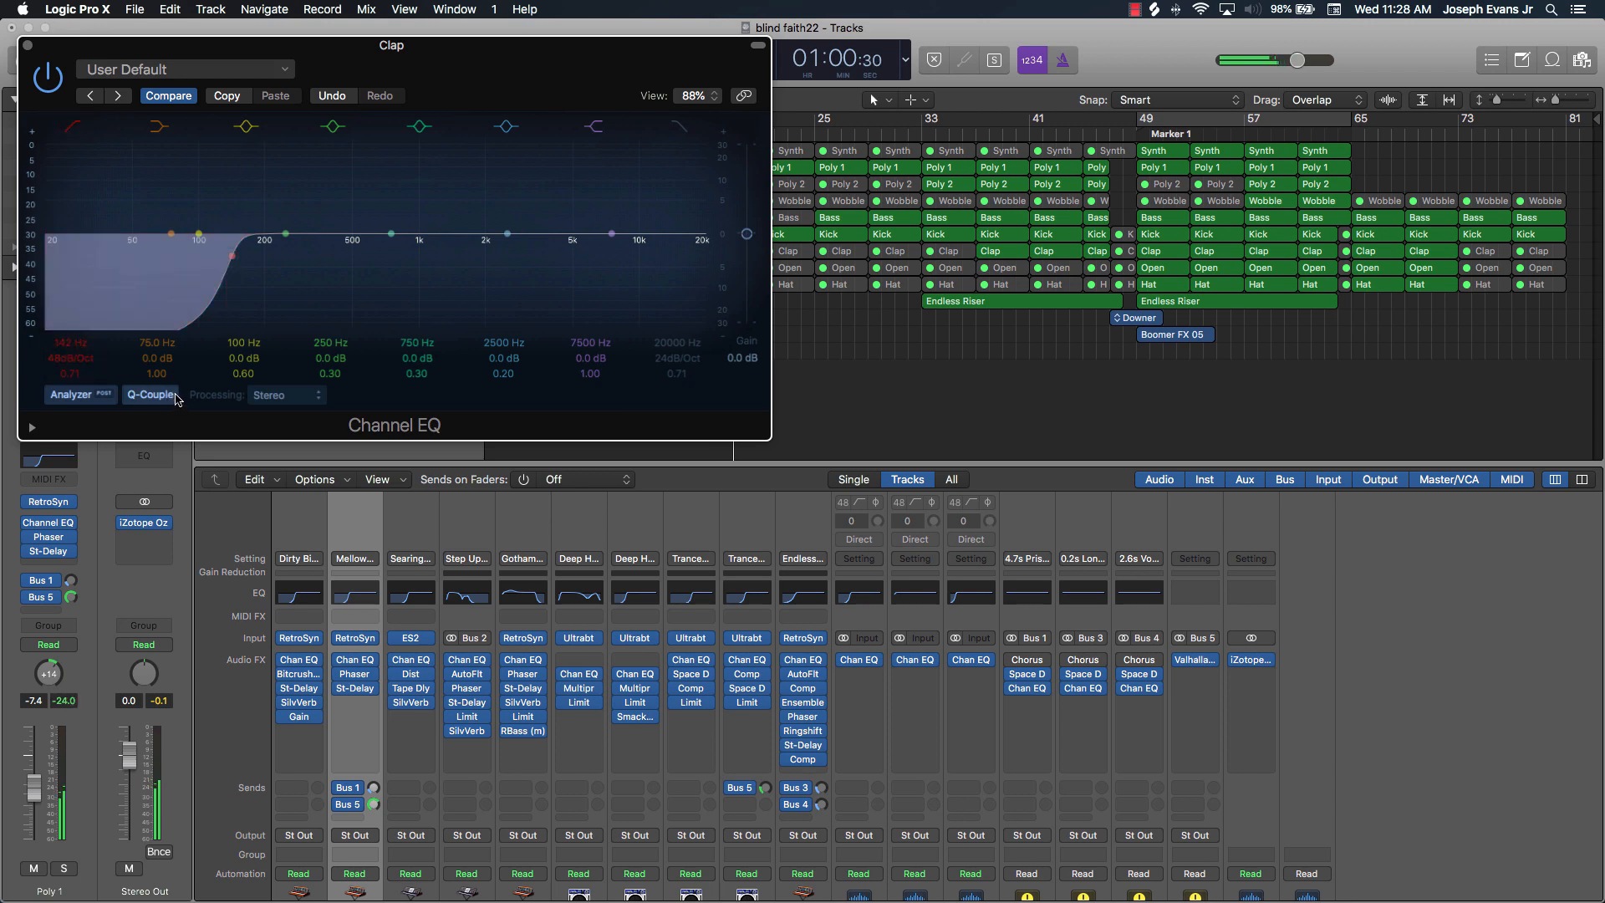
Step: Raise the Poly 1 track's level to -5.0 dB and set its pan to +7
scroll(472, 798, "down", 6)
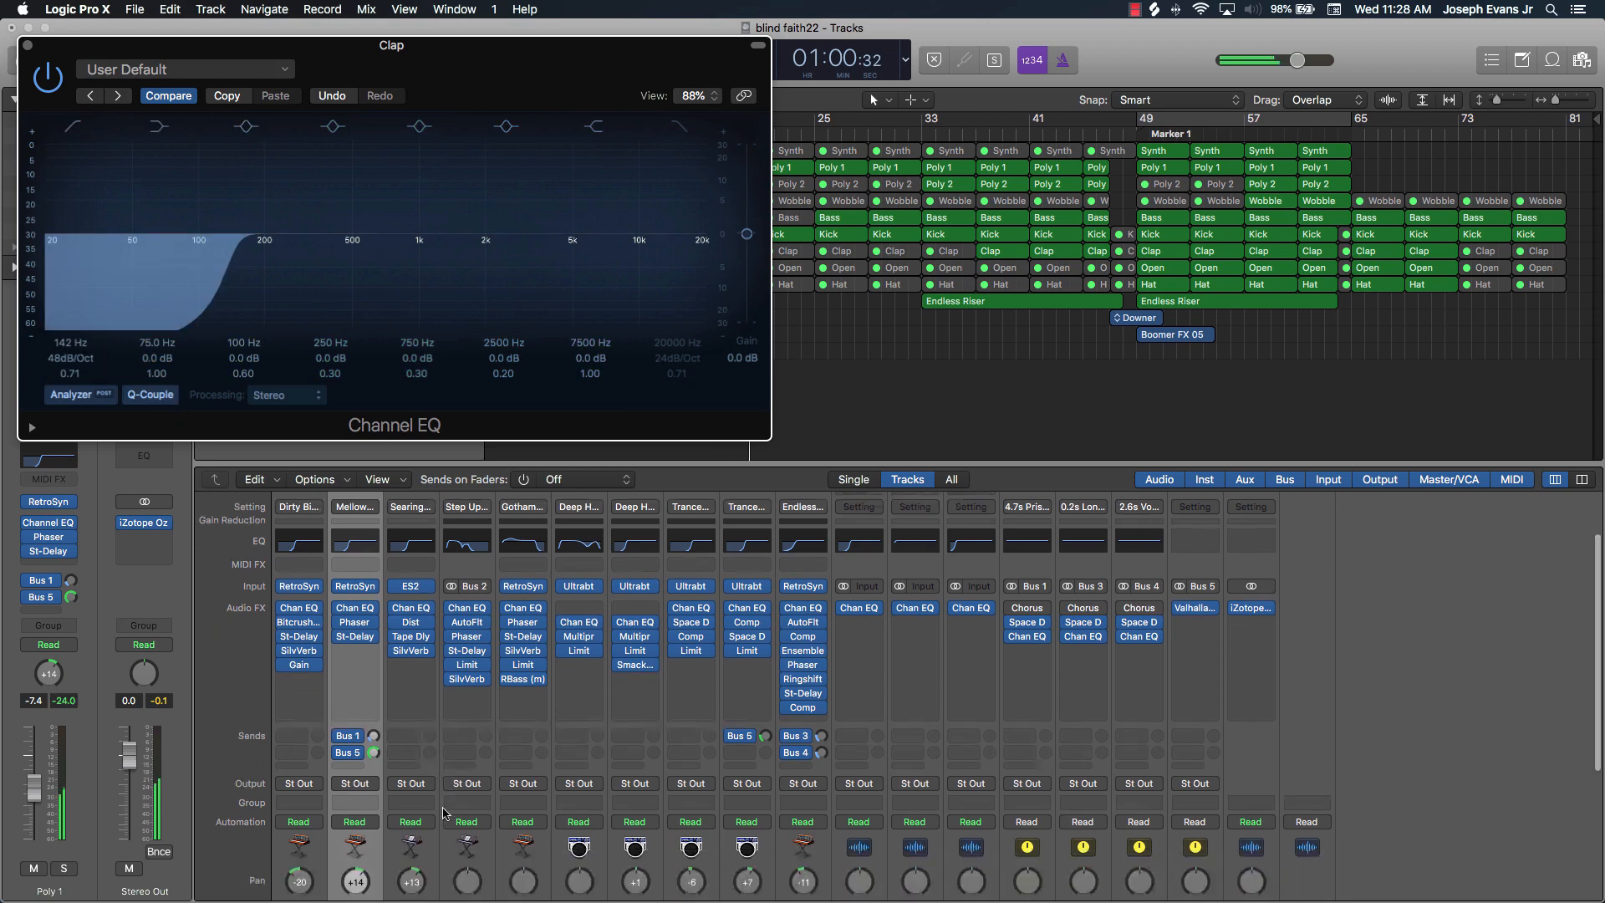
scroll(472, 798, "down", 1)
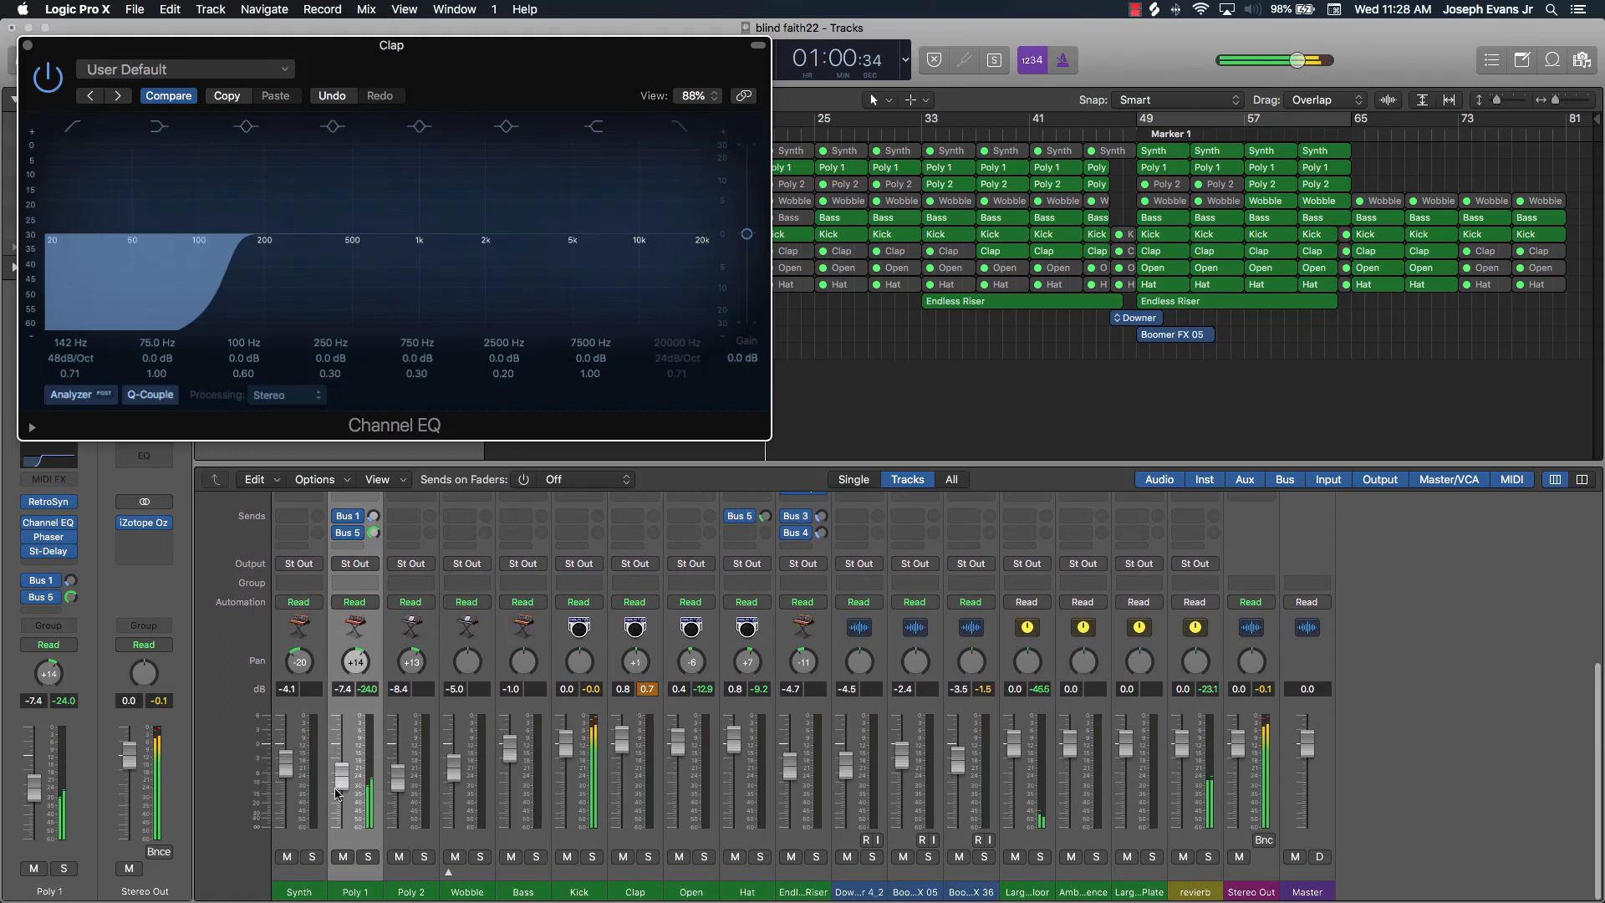
left_click_drag(342, 776, 340, 776)
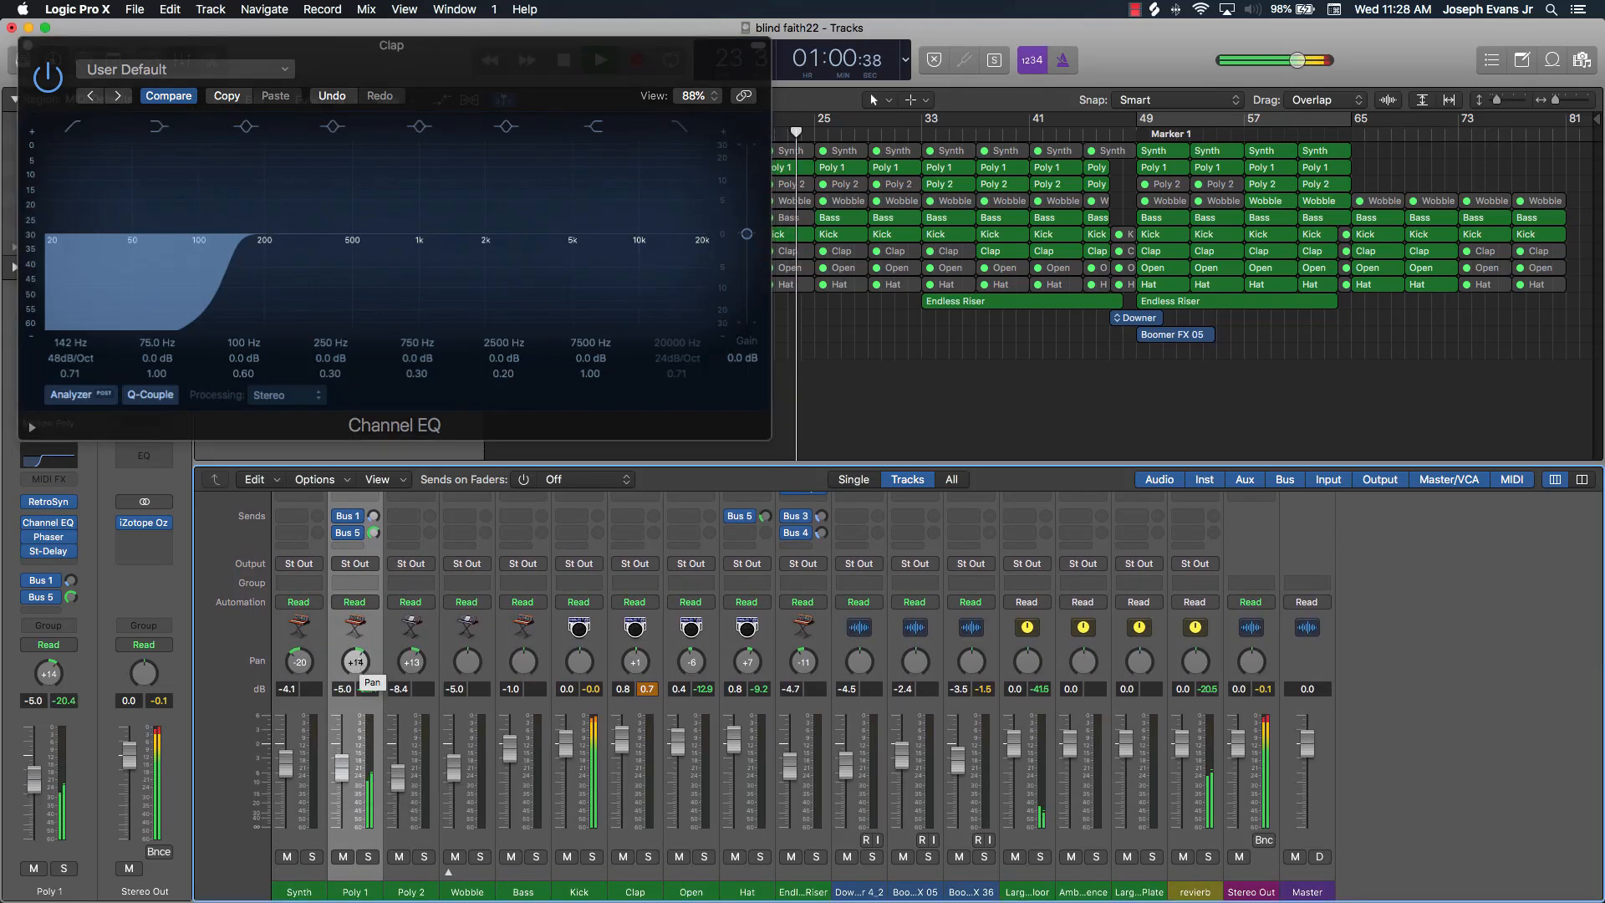
left_click_drag(356, 662, 355, 673)
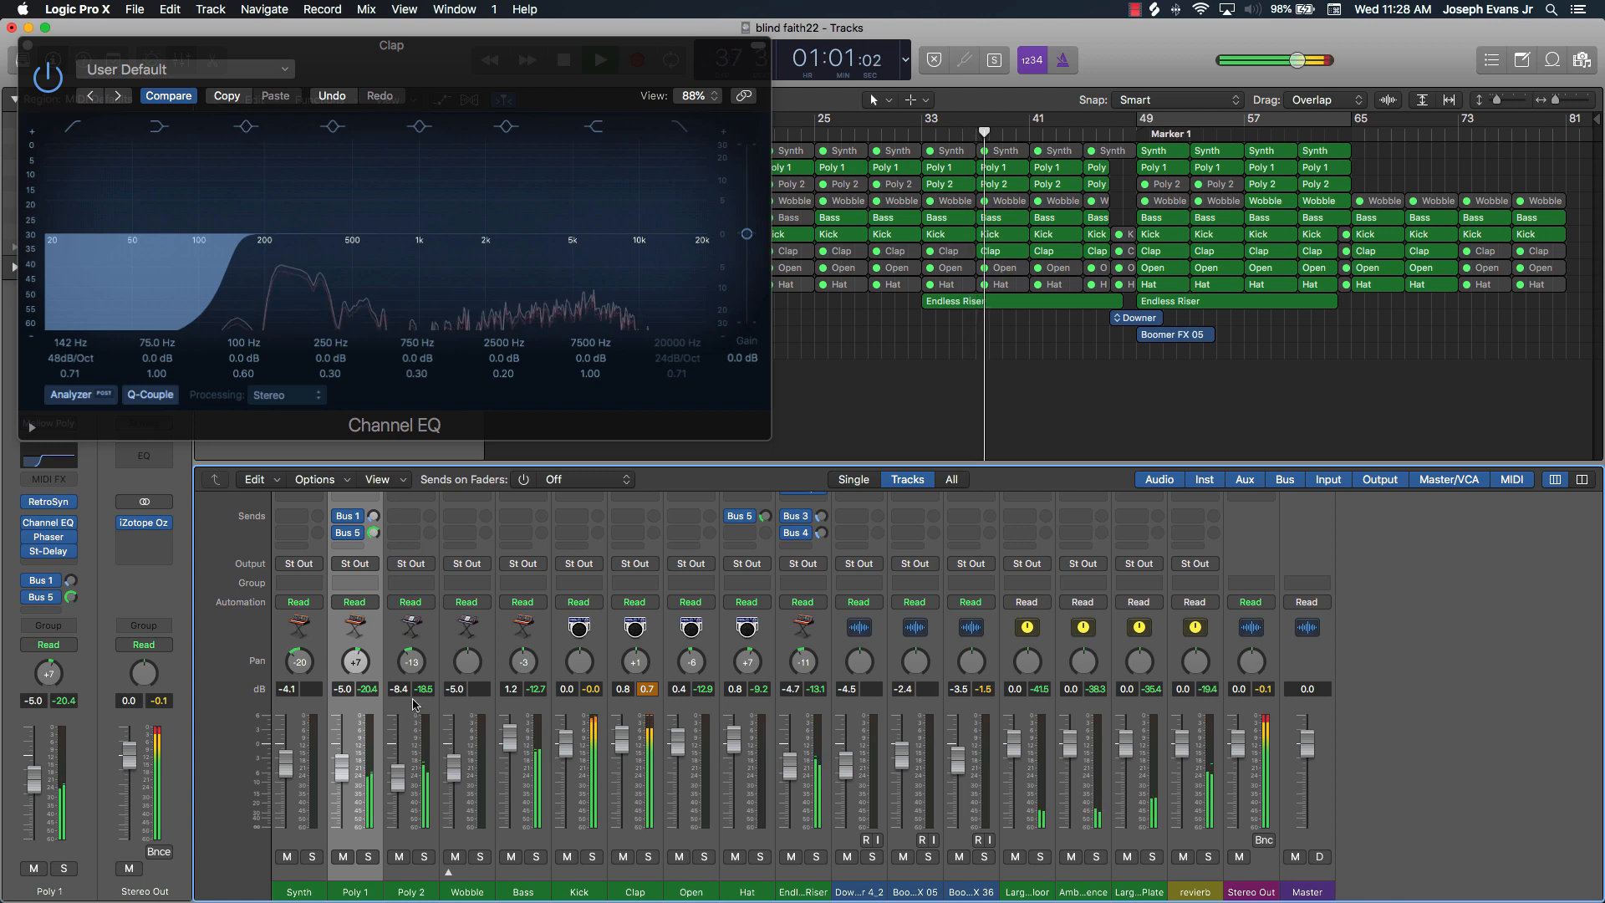
Step: Lower the Clap track to -1.2 dB and send it to the Bus 5 reverb at about -6.4 dB
left_click_drag(623, 750, 623, 763)
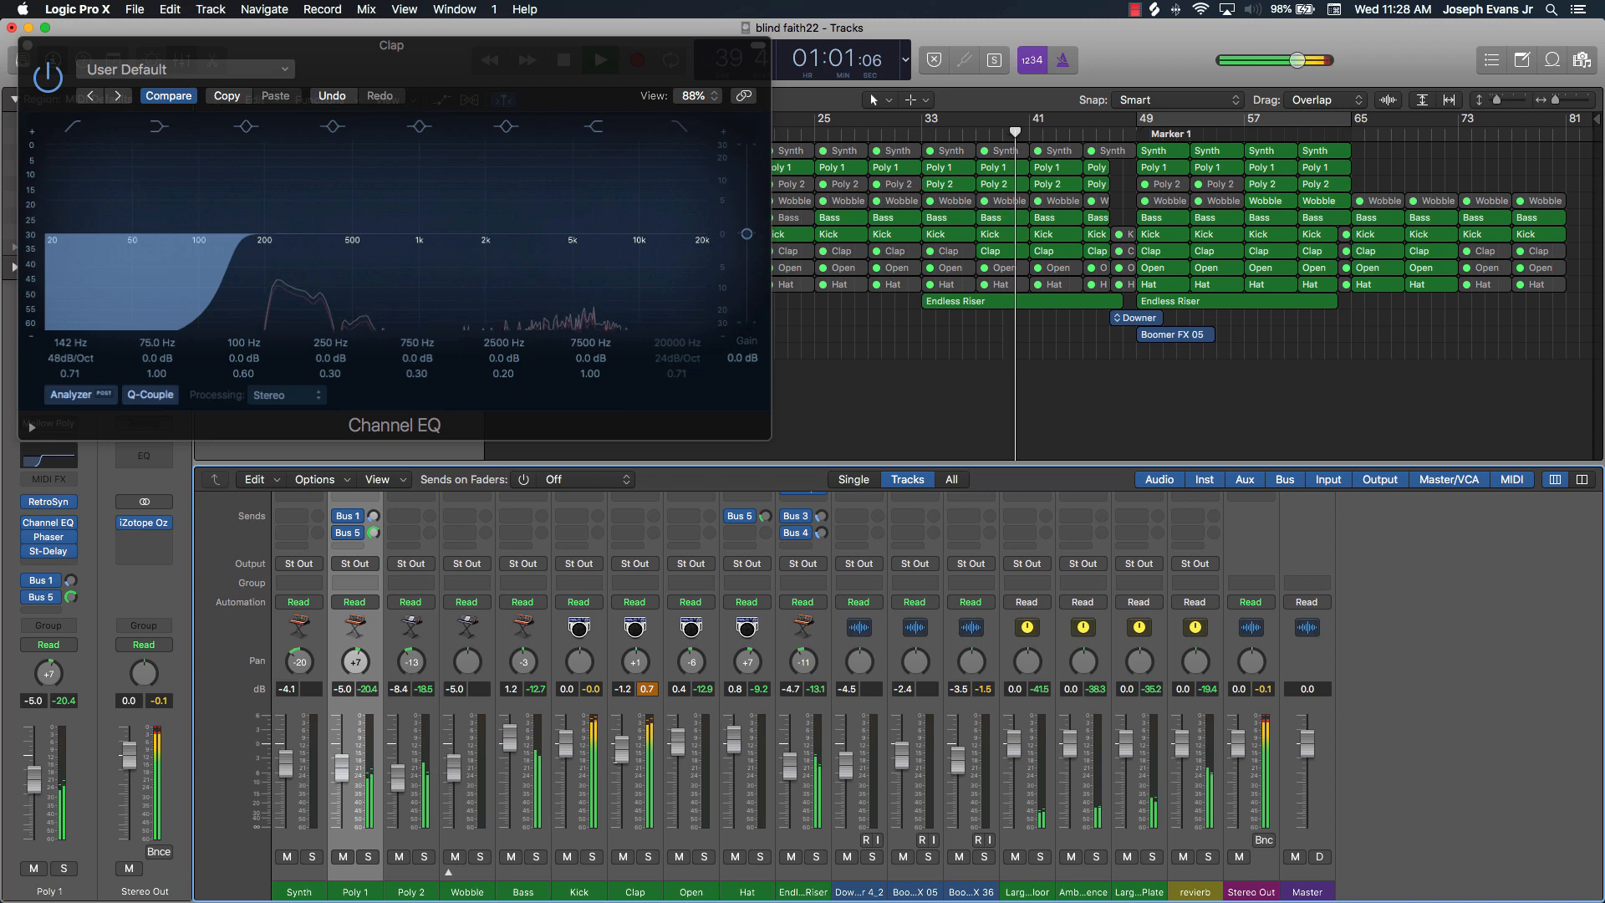
scroll(644, 692, "up", 3)
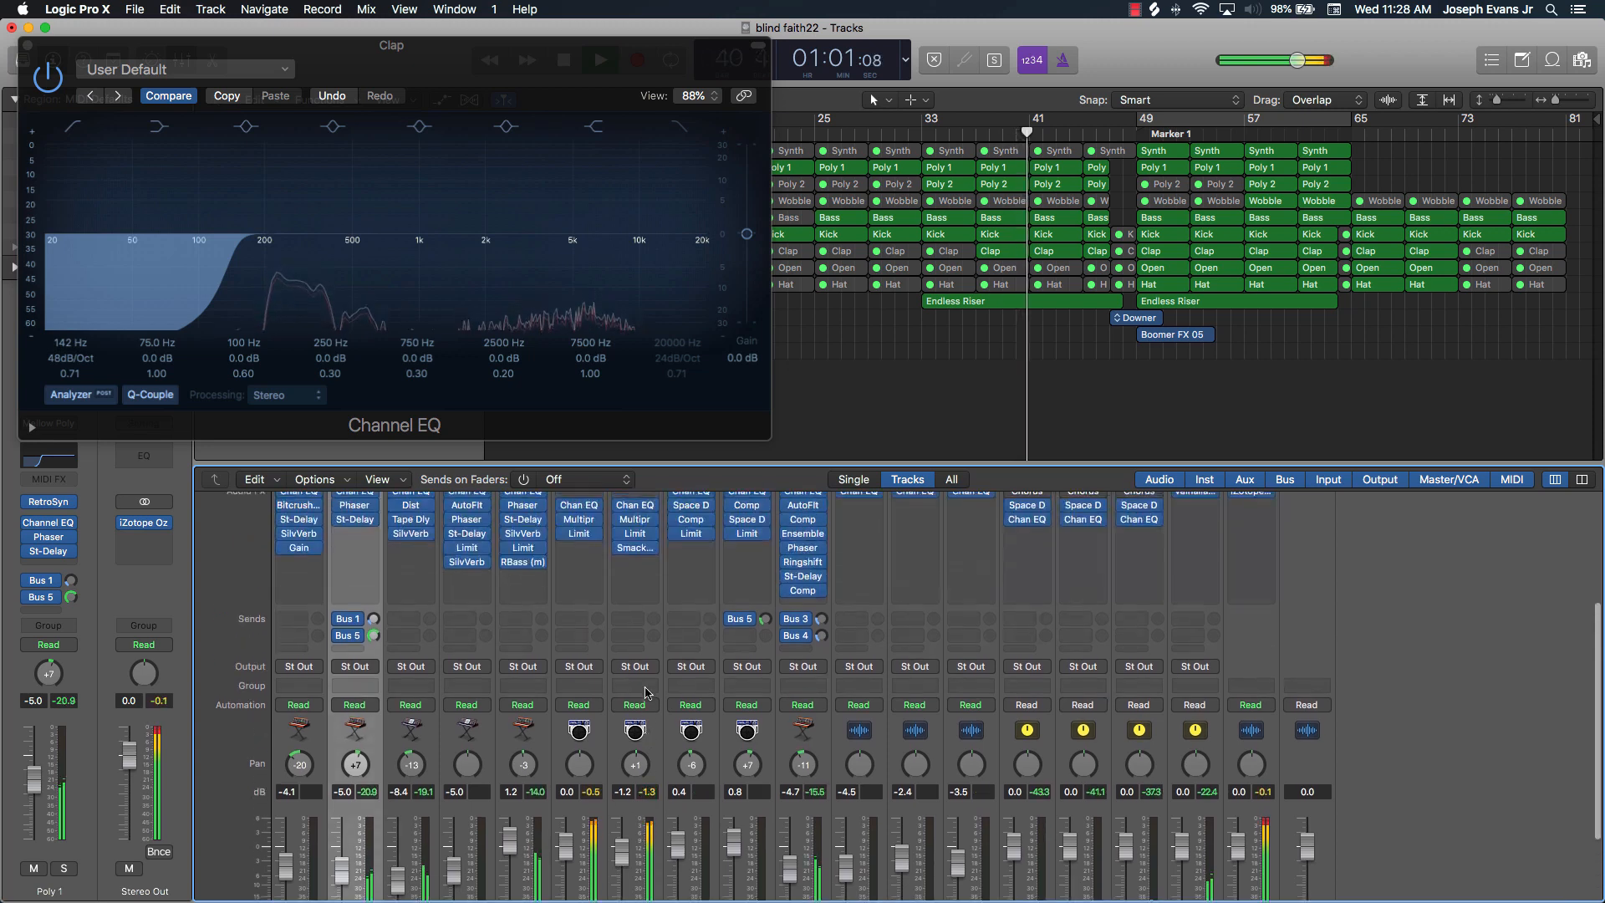
left_click(628, 619)
mouse_move(707, 649)
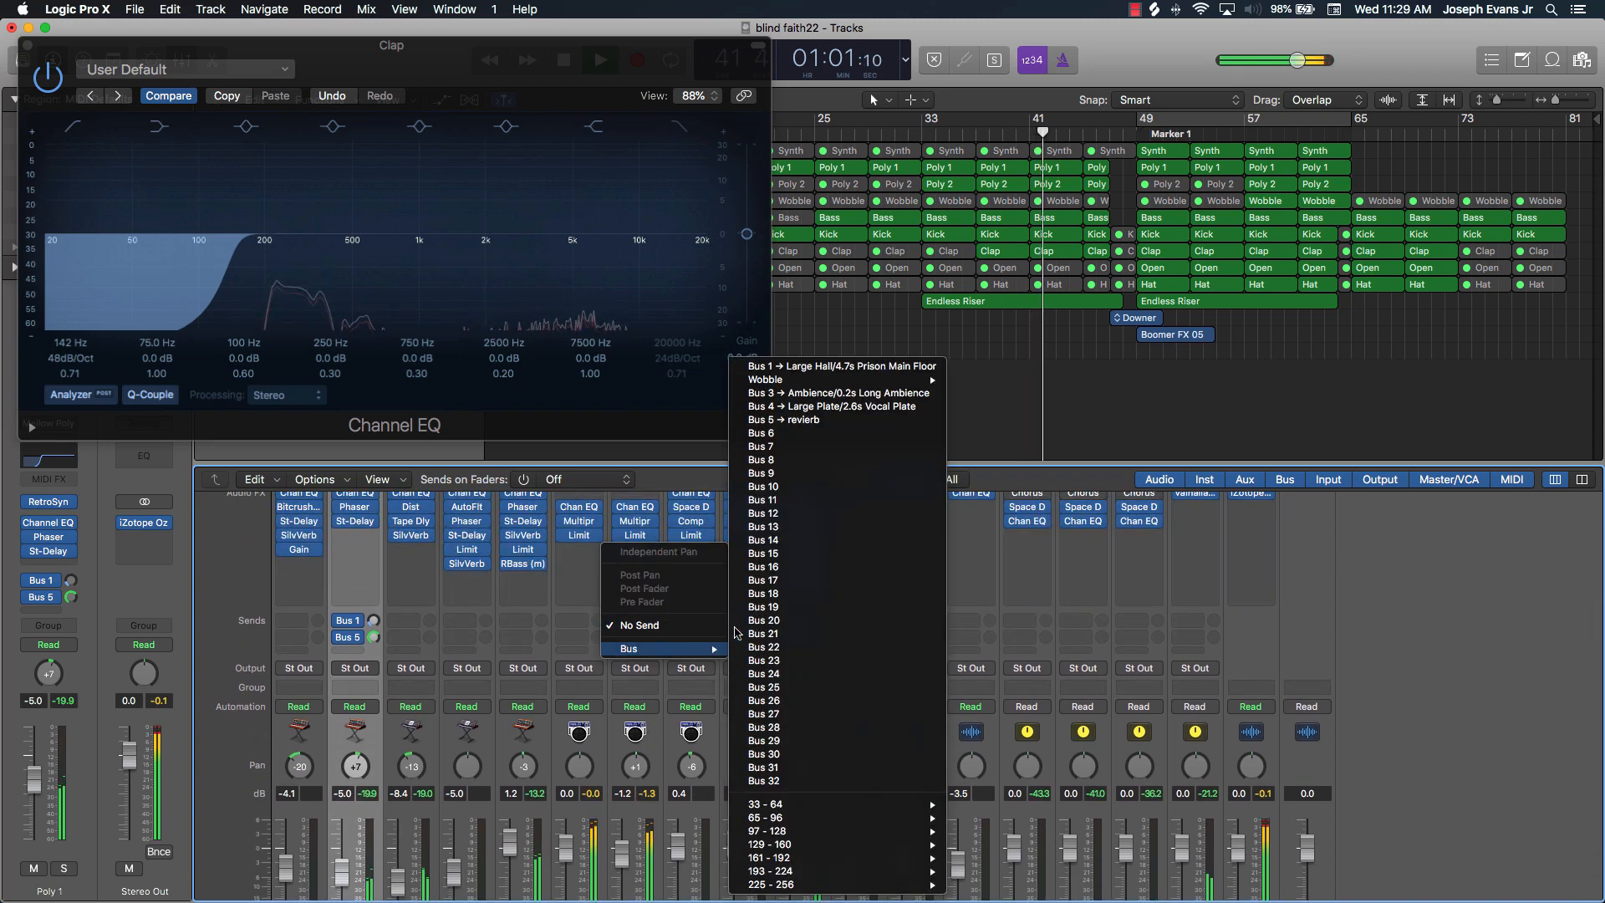
left_click(785, 418)
left_click(644, 622)
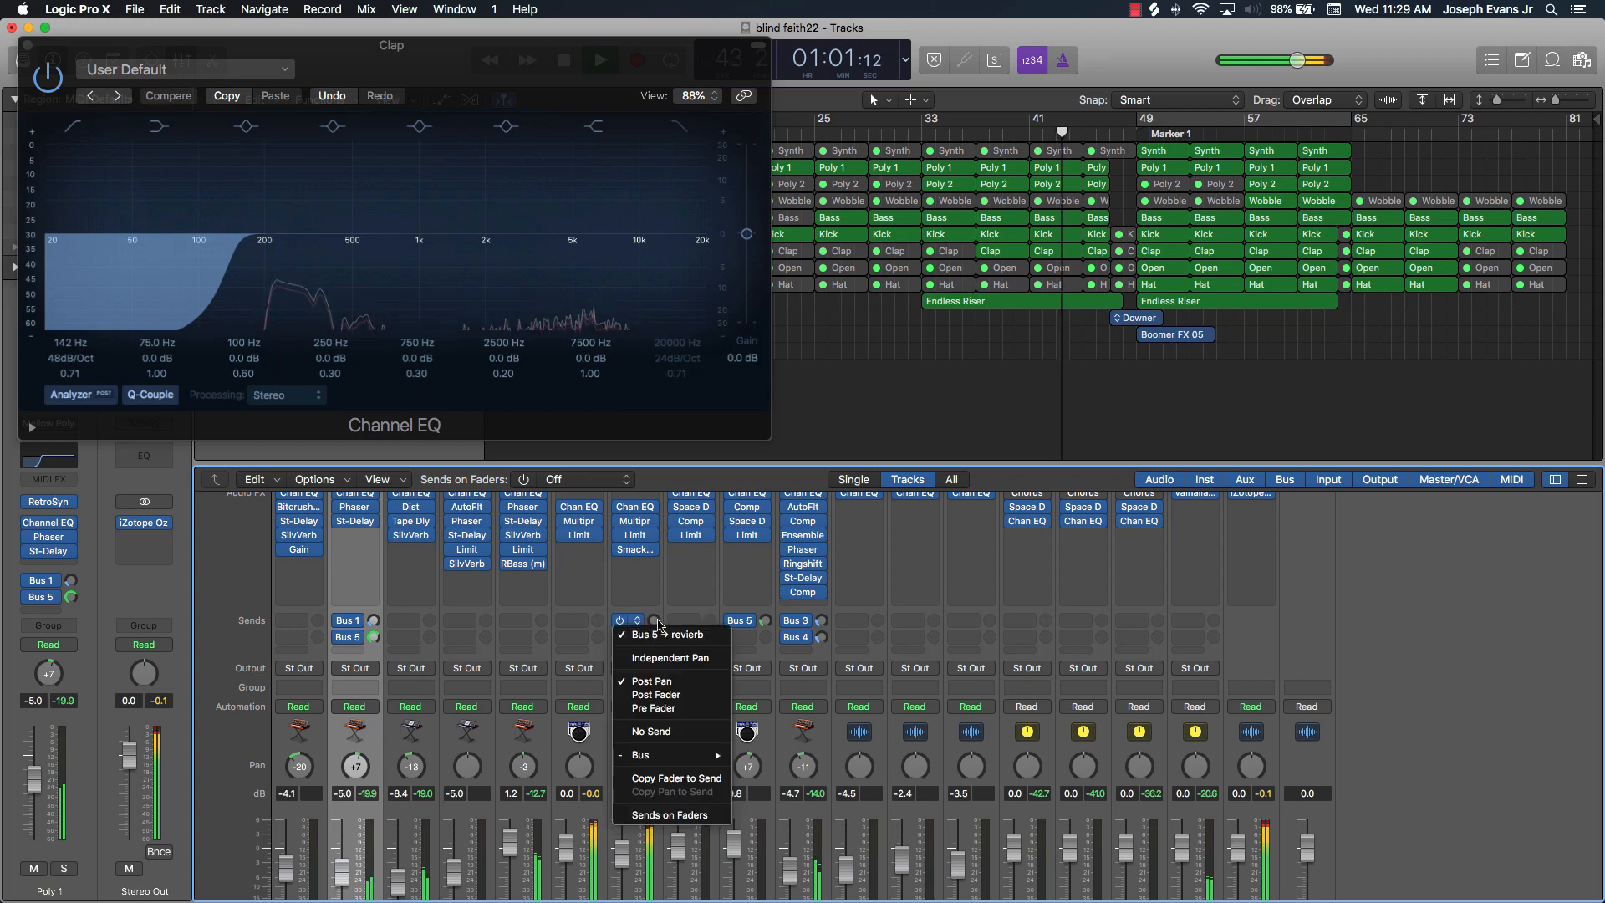
left_click(656, 622)
left_click_drag(654, 621, 645, 548)
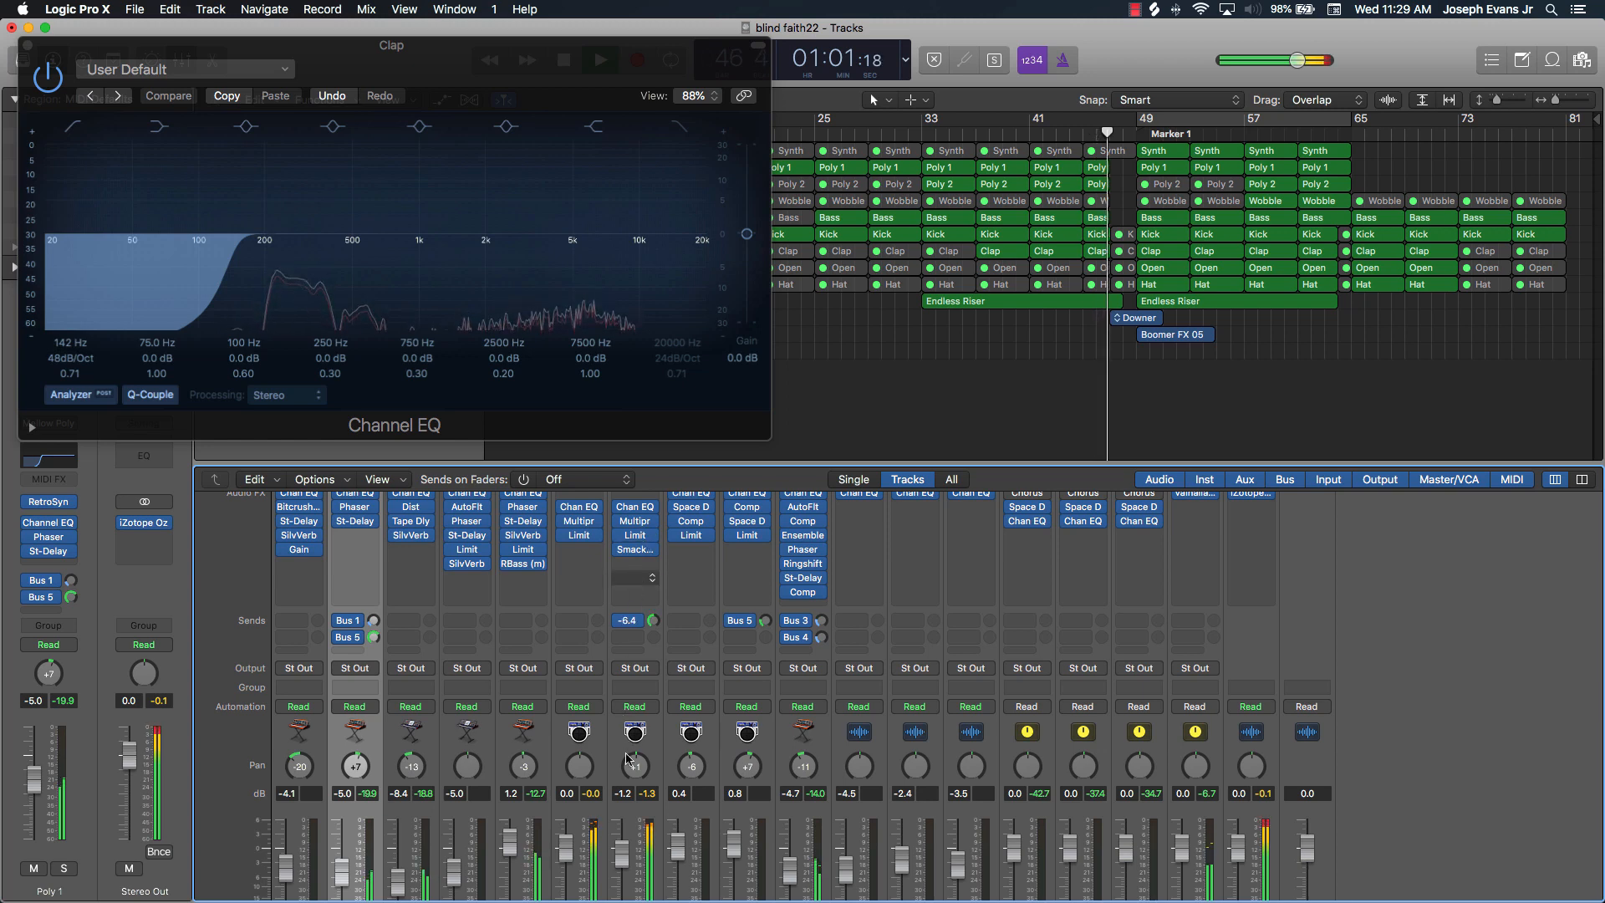
Step: Lower the Clap track's level to -1.8 dB and the Hat track's level to -0.6 dB
scroll(624, 836, "down", 3)
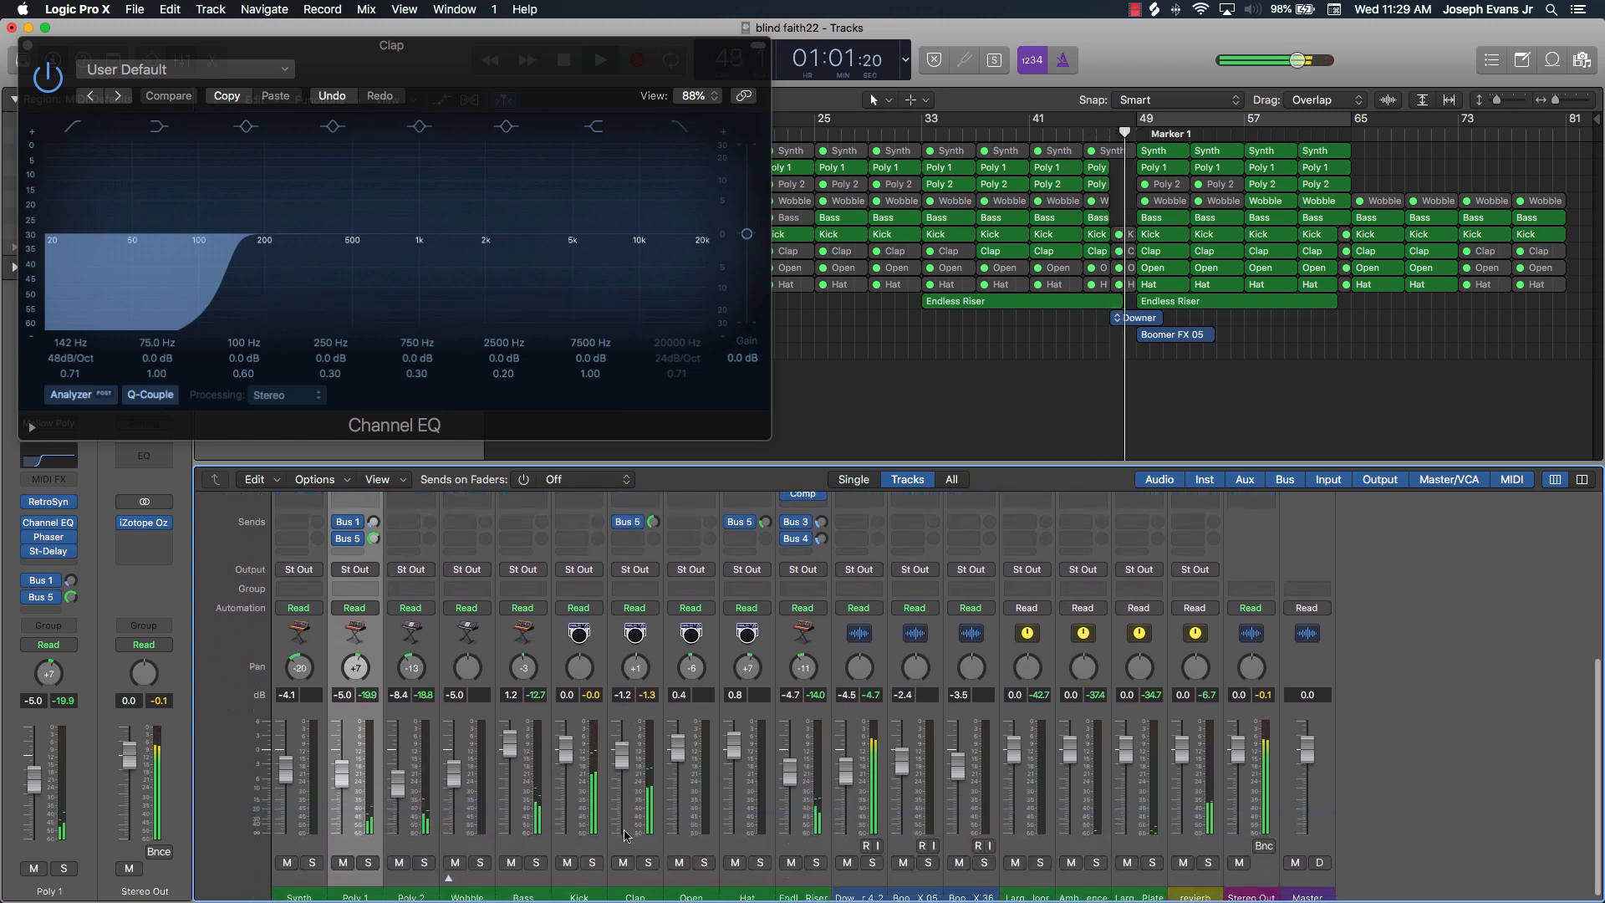
left_click_drag(623, 754, 623, 761)
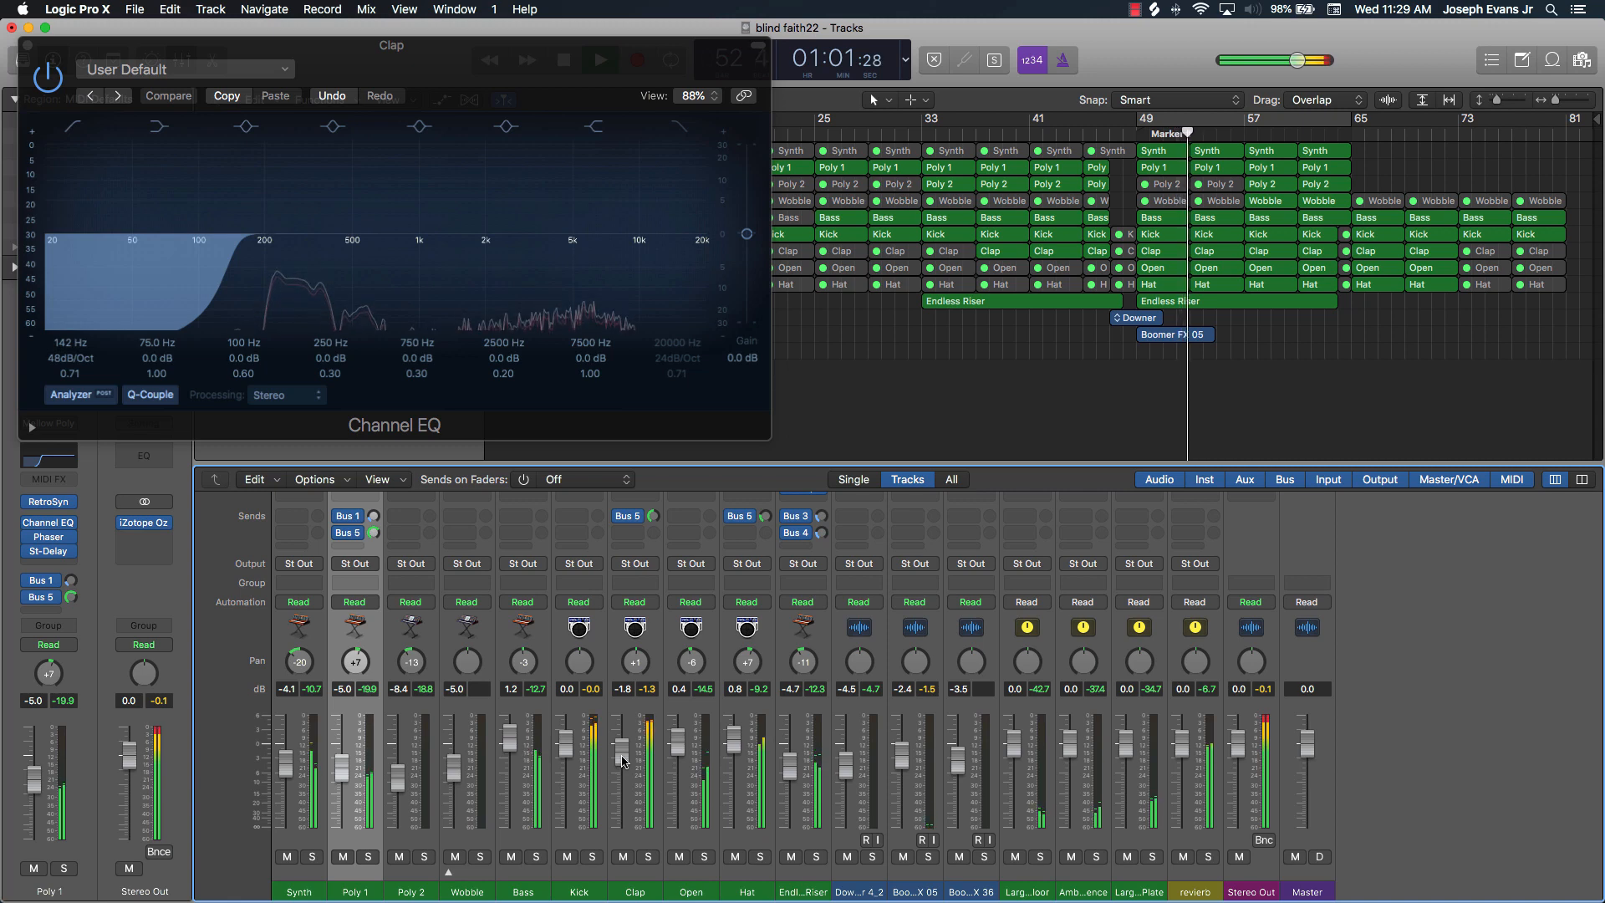
left_click_drag(733, 739, 733, 747)
mouse_move(750, 655)
left_mouse_down()
mouse_move(750, 673)
mouse_move(750, 655)
left_mouse_up()
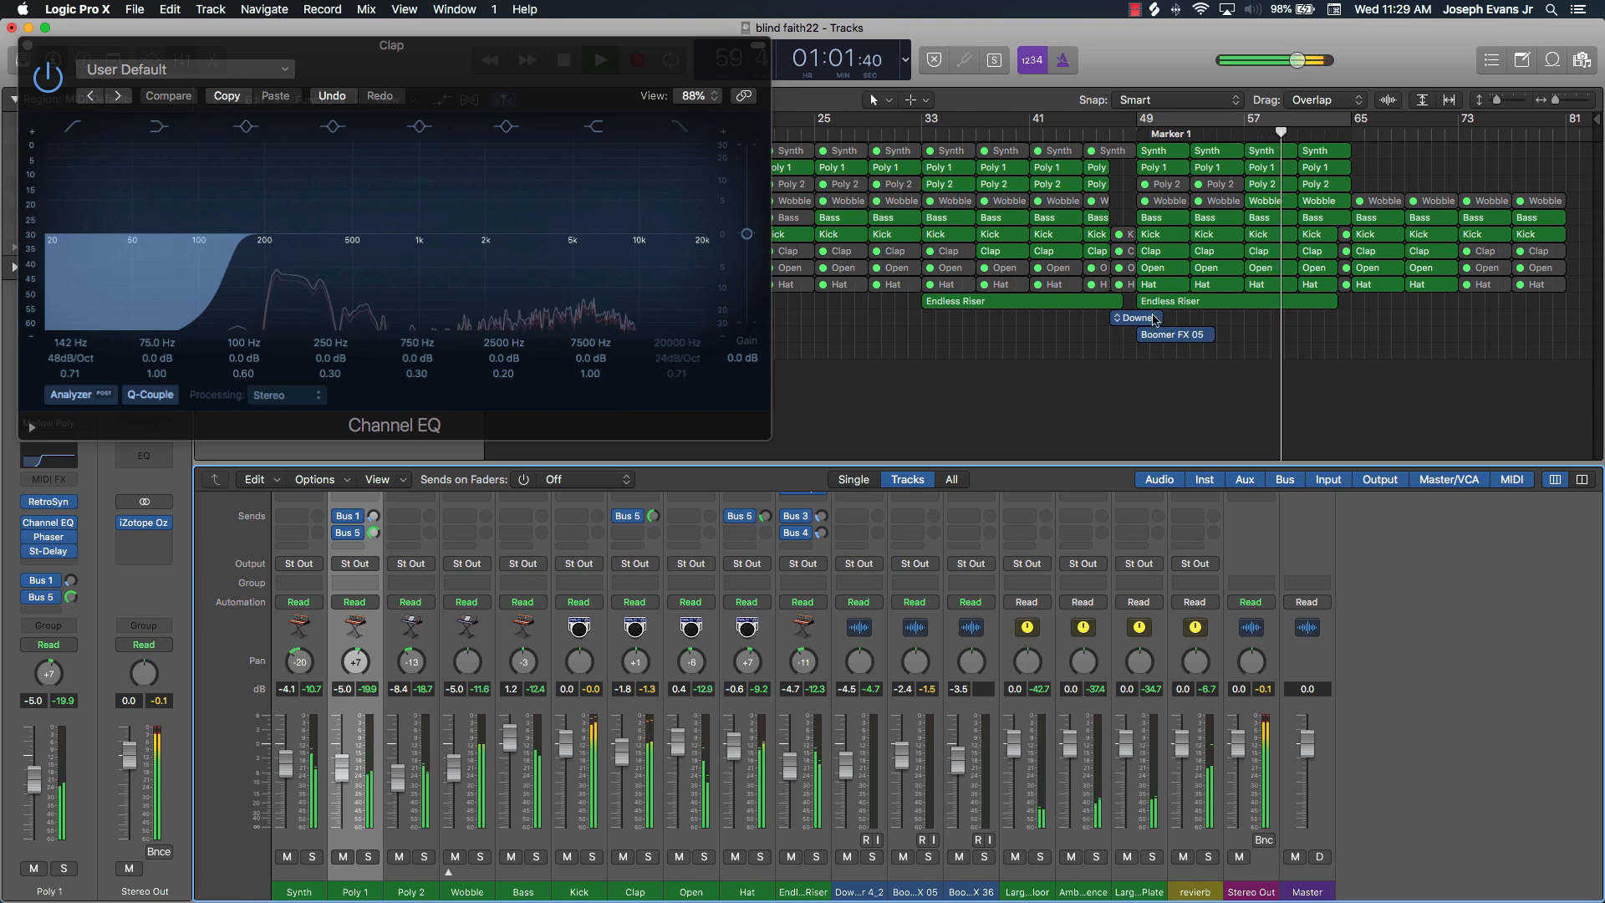
Step: Copy the Downer and Boomer FX 05 regions to bars 63 and 65, and extend the second Endless Riser region to bar 65
left_click_drag(1194, 315, 1386, 343)
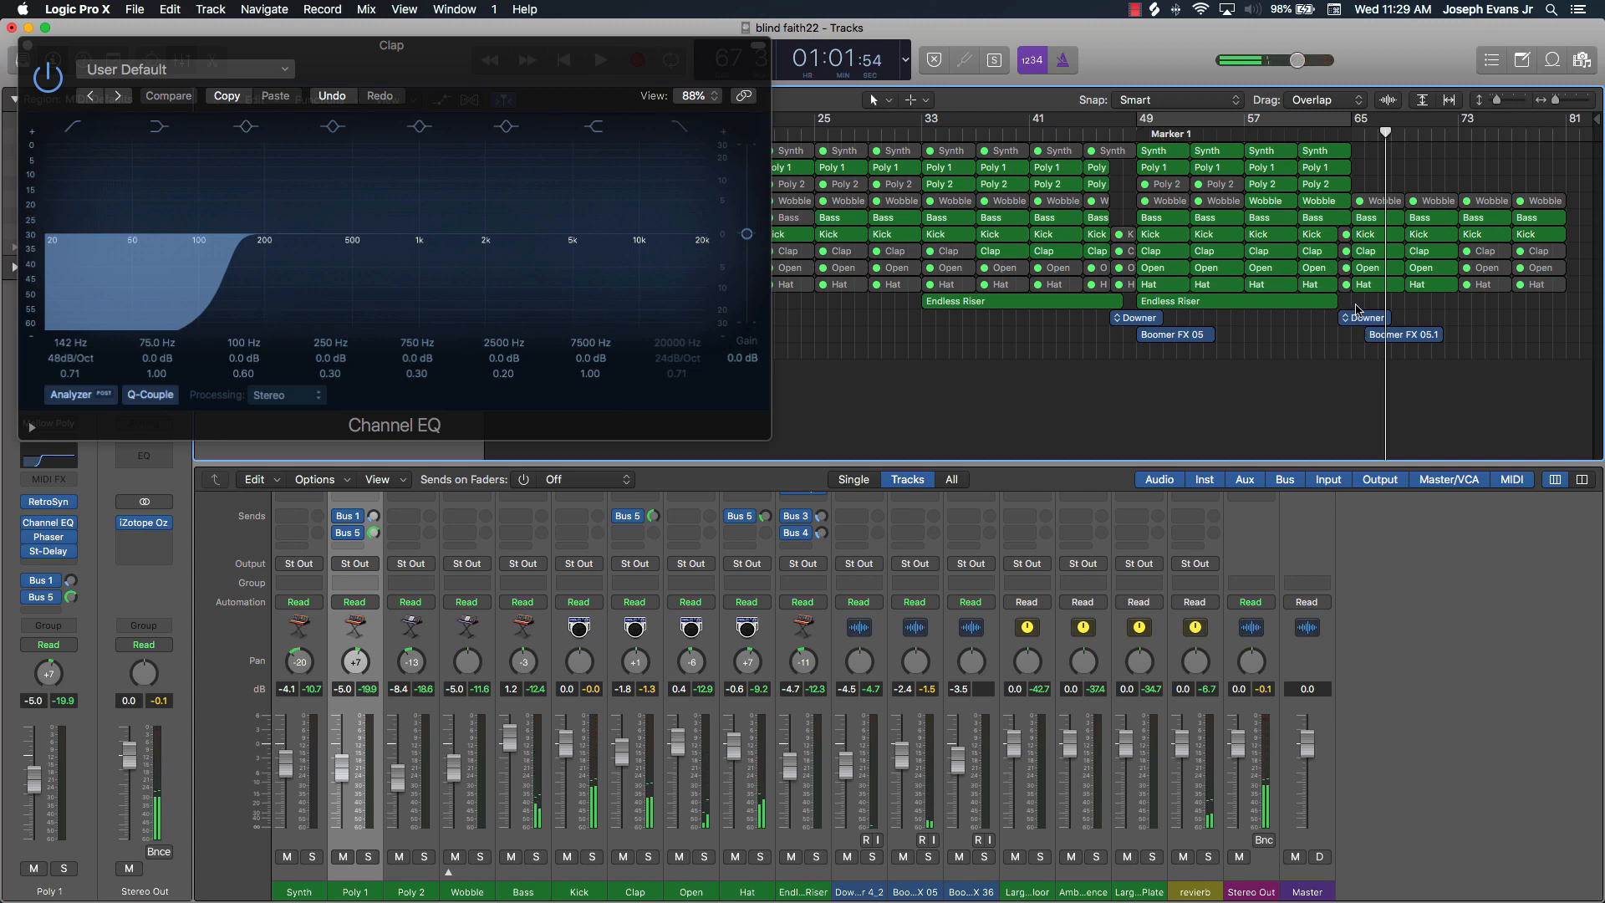
mouse_move(1363, 306)
left_mouse_down()
mouse_move(1389, 341)
mouse_move(1347, 298)
left_mouse_up()
left_click(1319, 303)
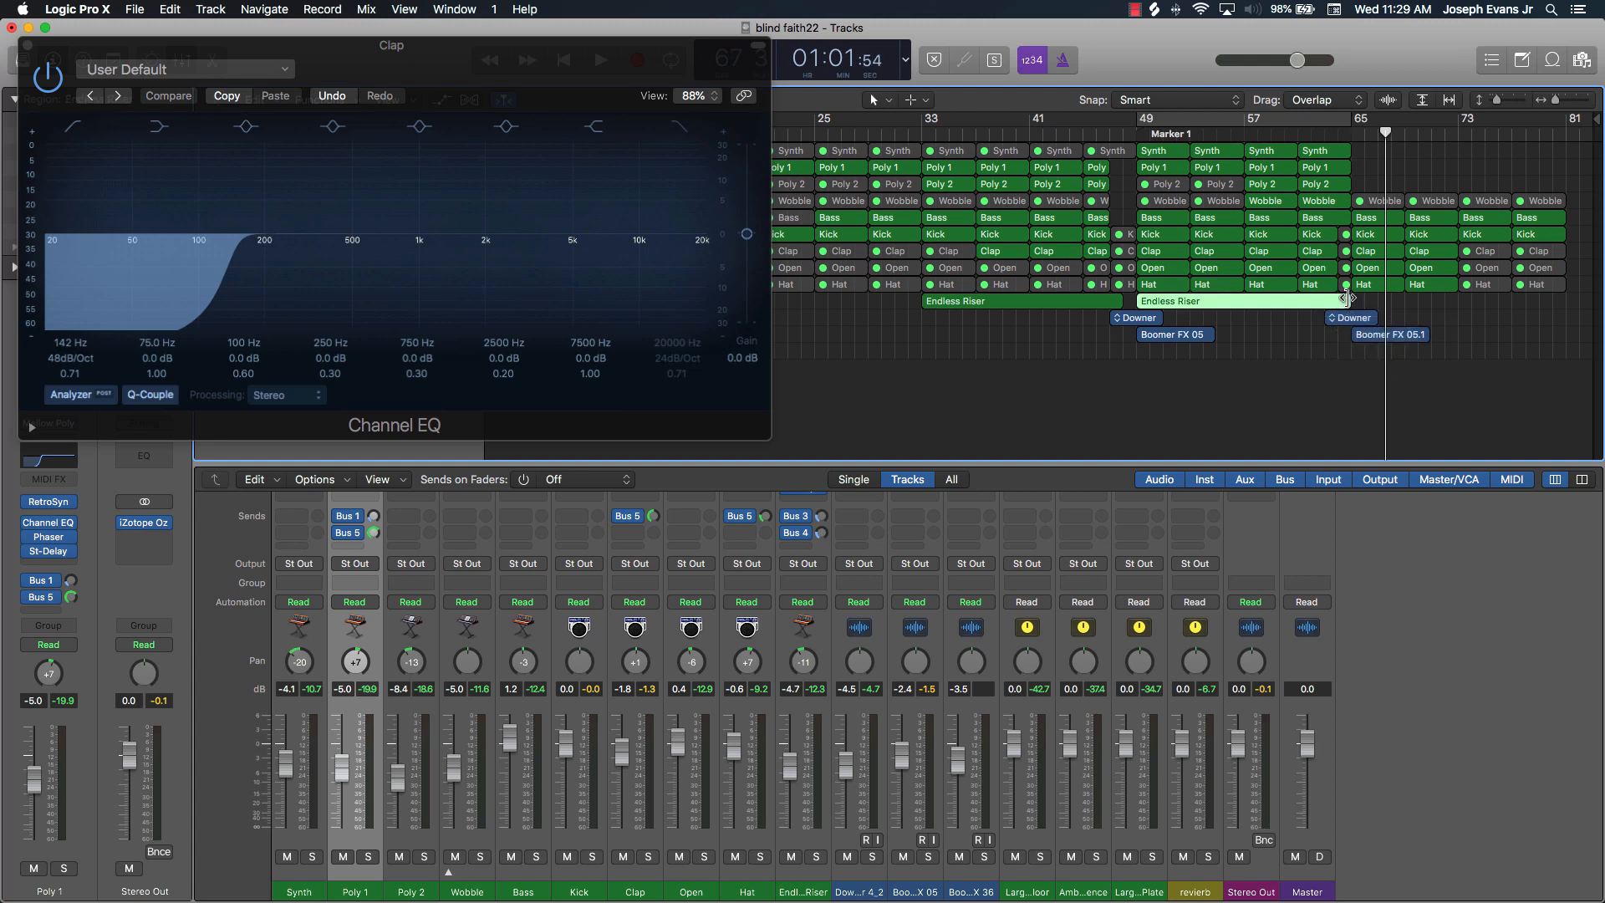
Step: Lengthen the note inside the second Endless Riser region to bar 64, and close the note editor
double_click(1336, 301)
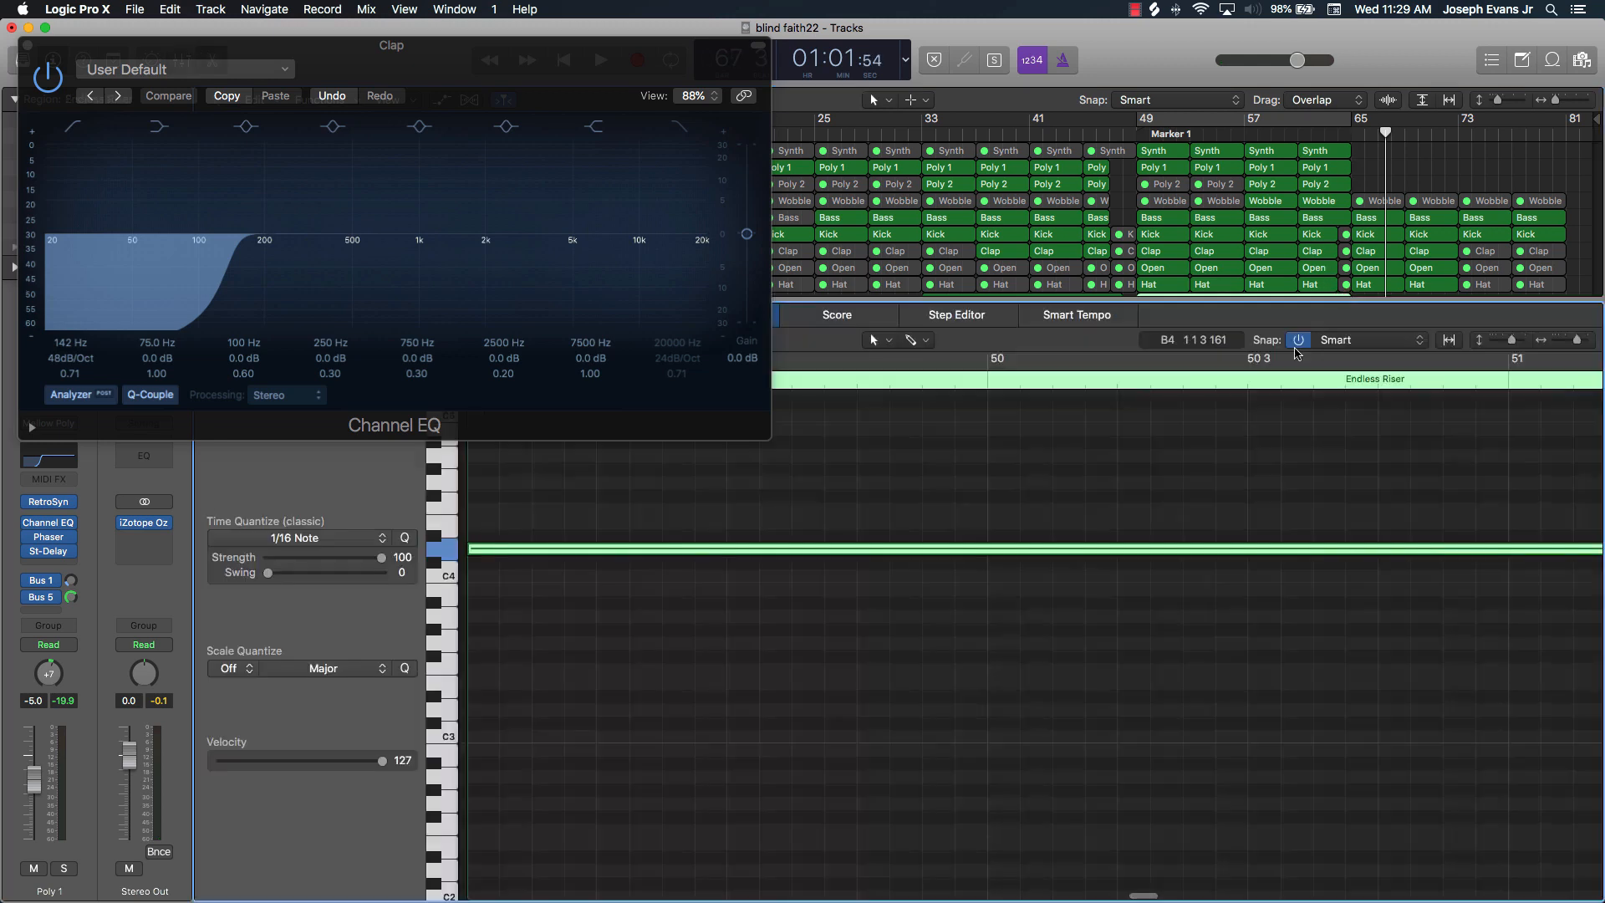
left_click(1222, 440, "ctrl+alt")
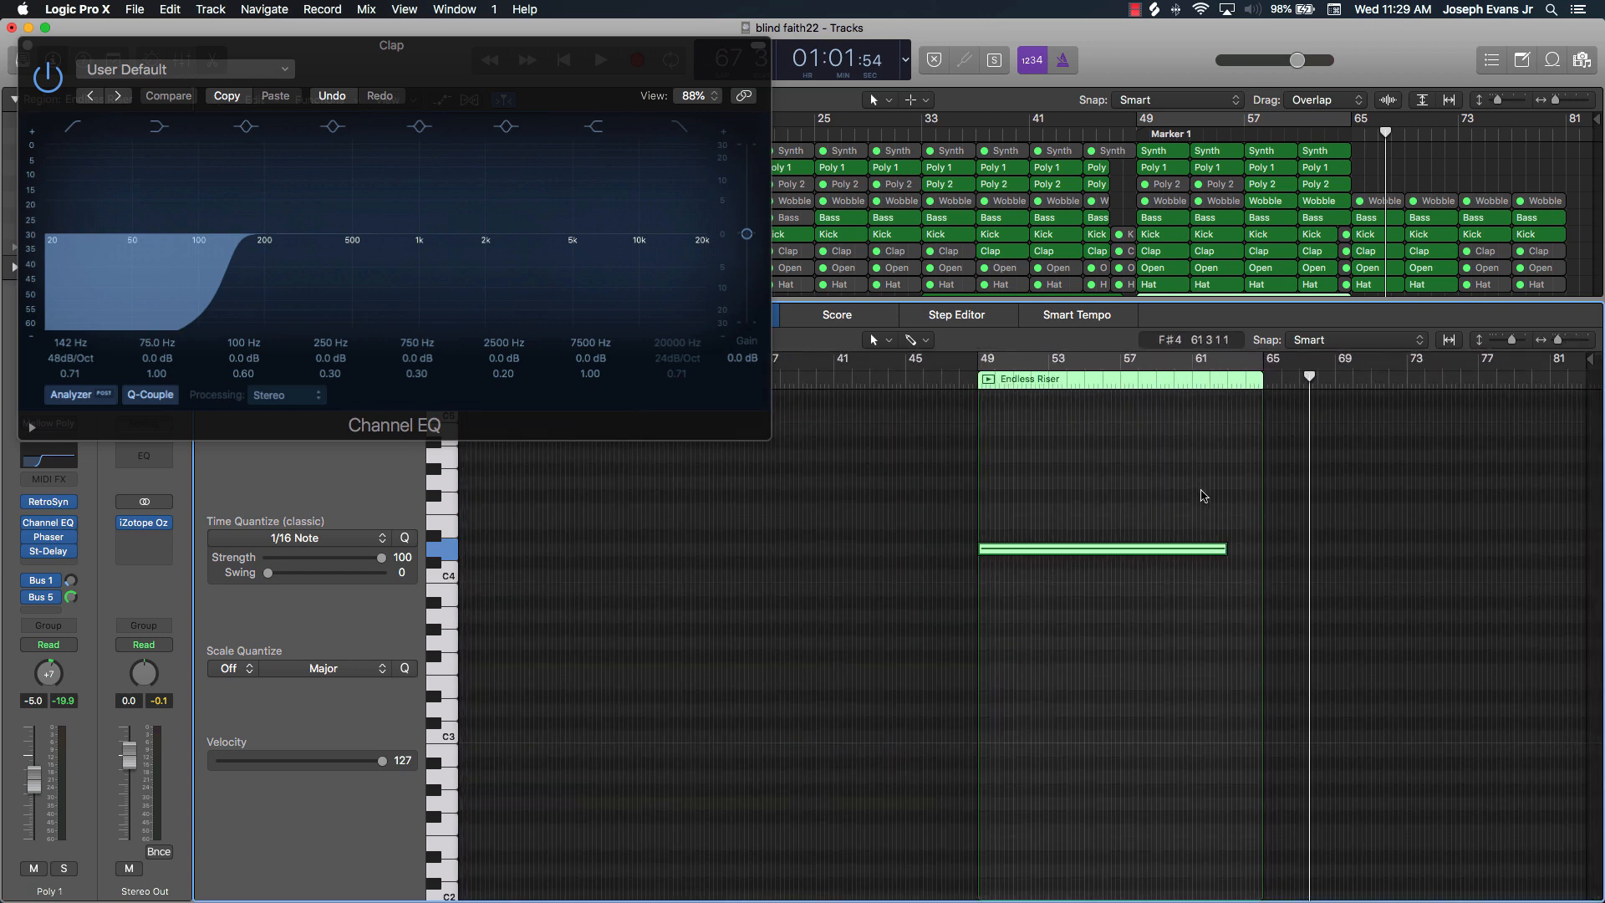
left_click_drag(1223, 549, 1244, 548)
left_click(1213, 493)
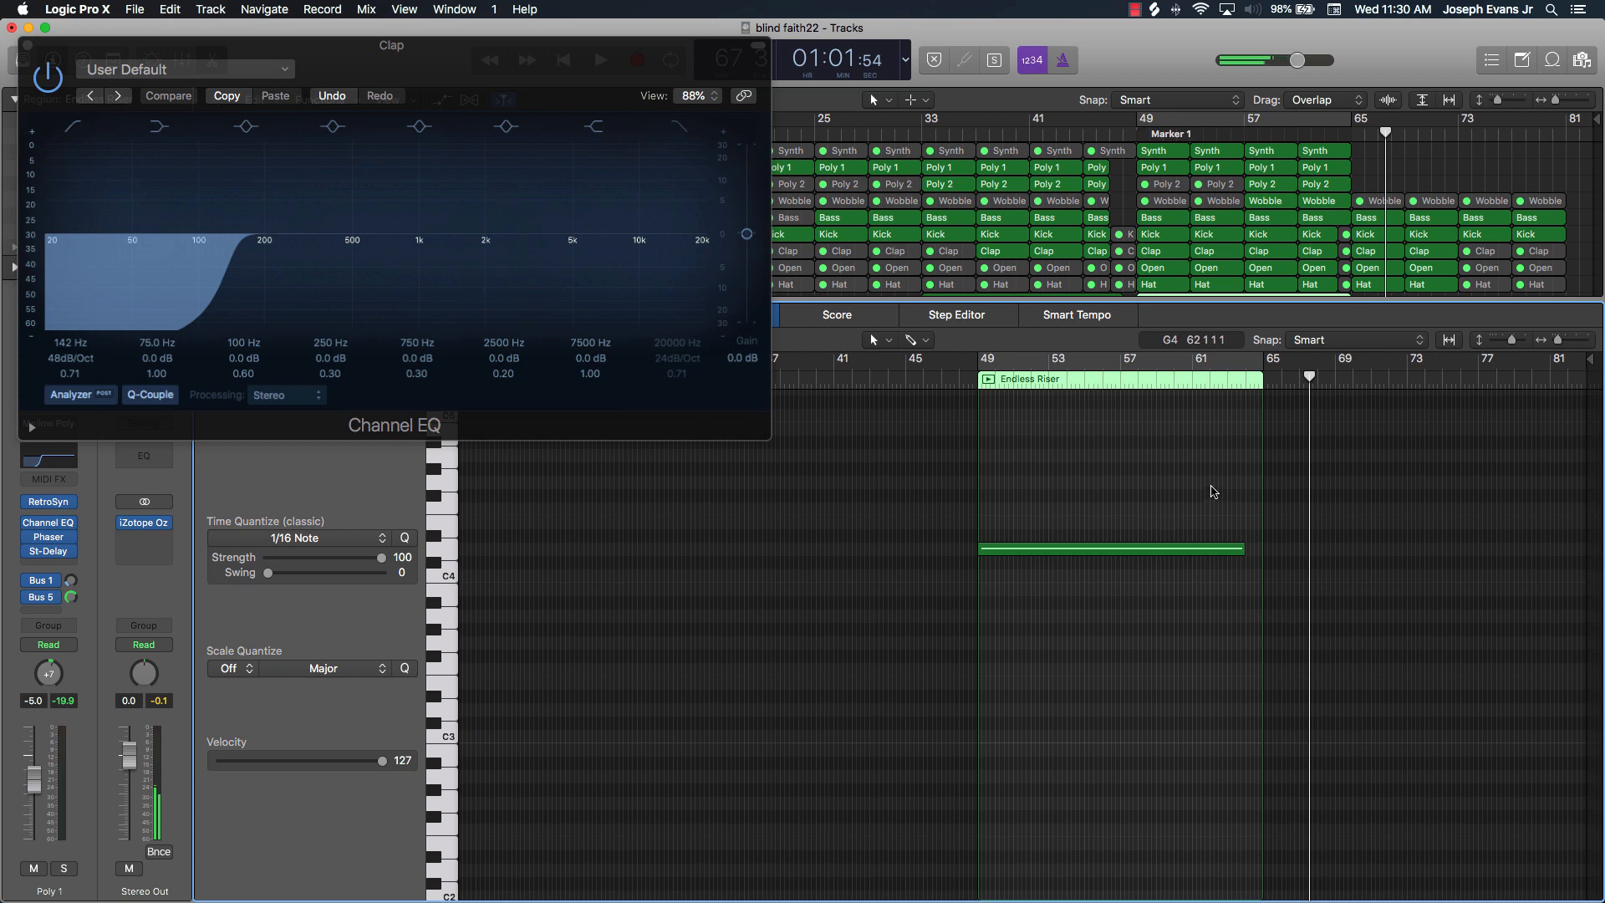
key("p")
left_click(1290, 315)
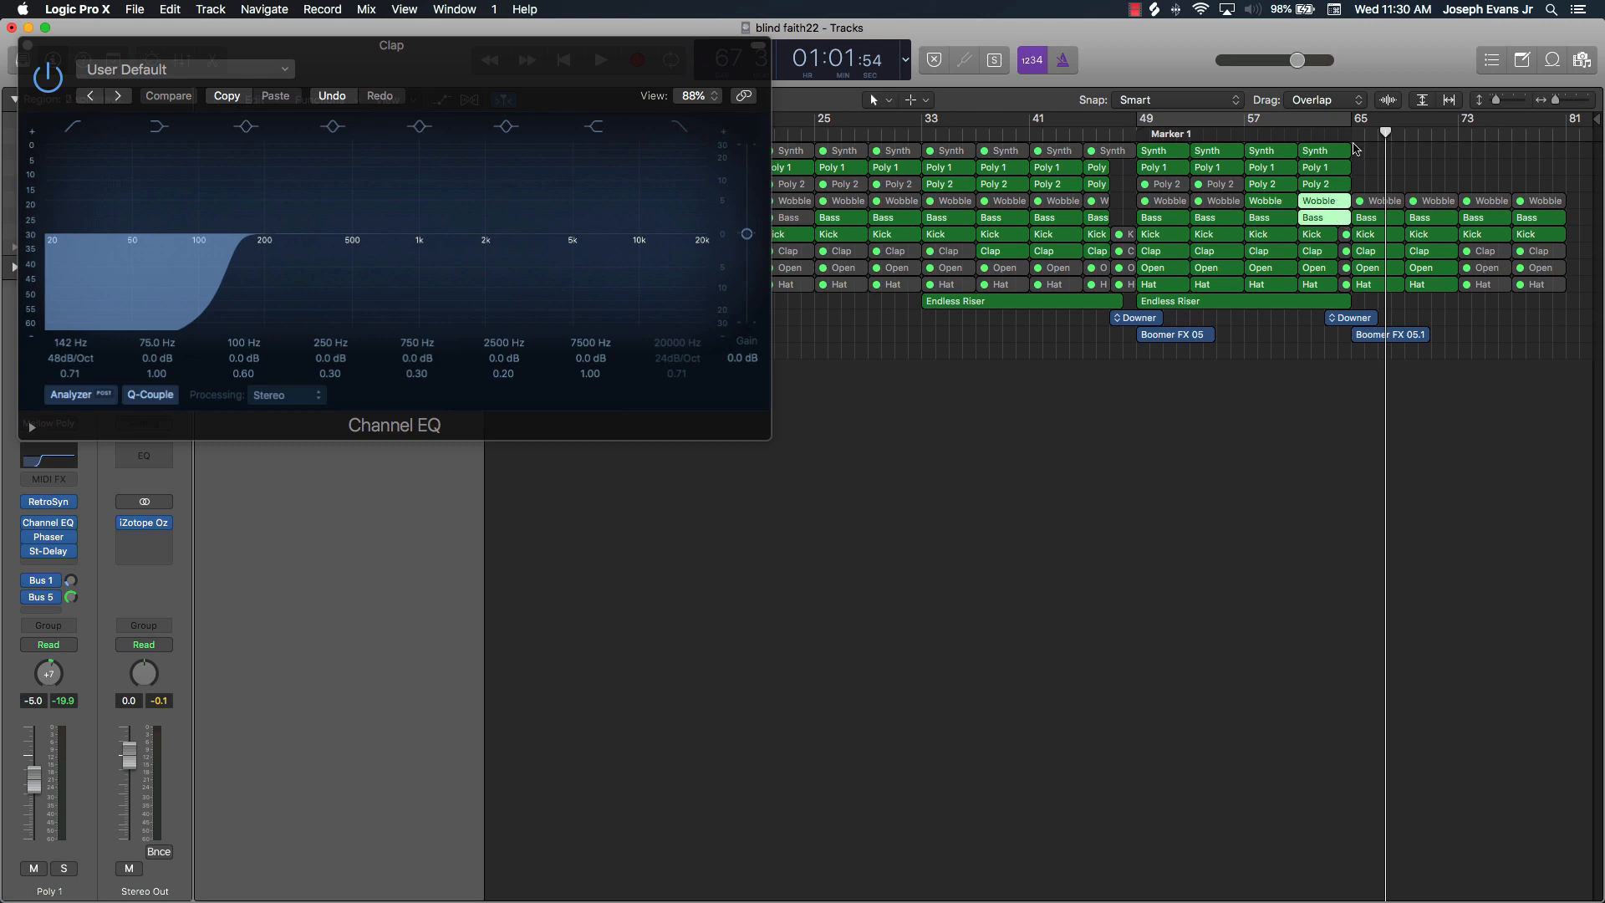
Step: Split the last Synth, Poly 1, Poly 2, Wobble and Bass regions at bar 64, mute the end pieces and play the transition
left_click_drag(1360, 150, 1333, 186)
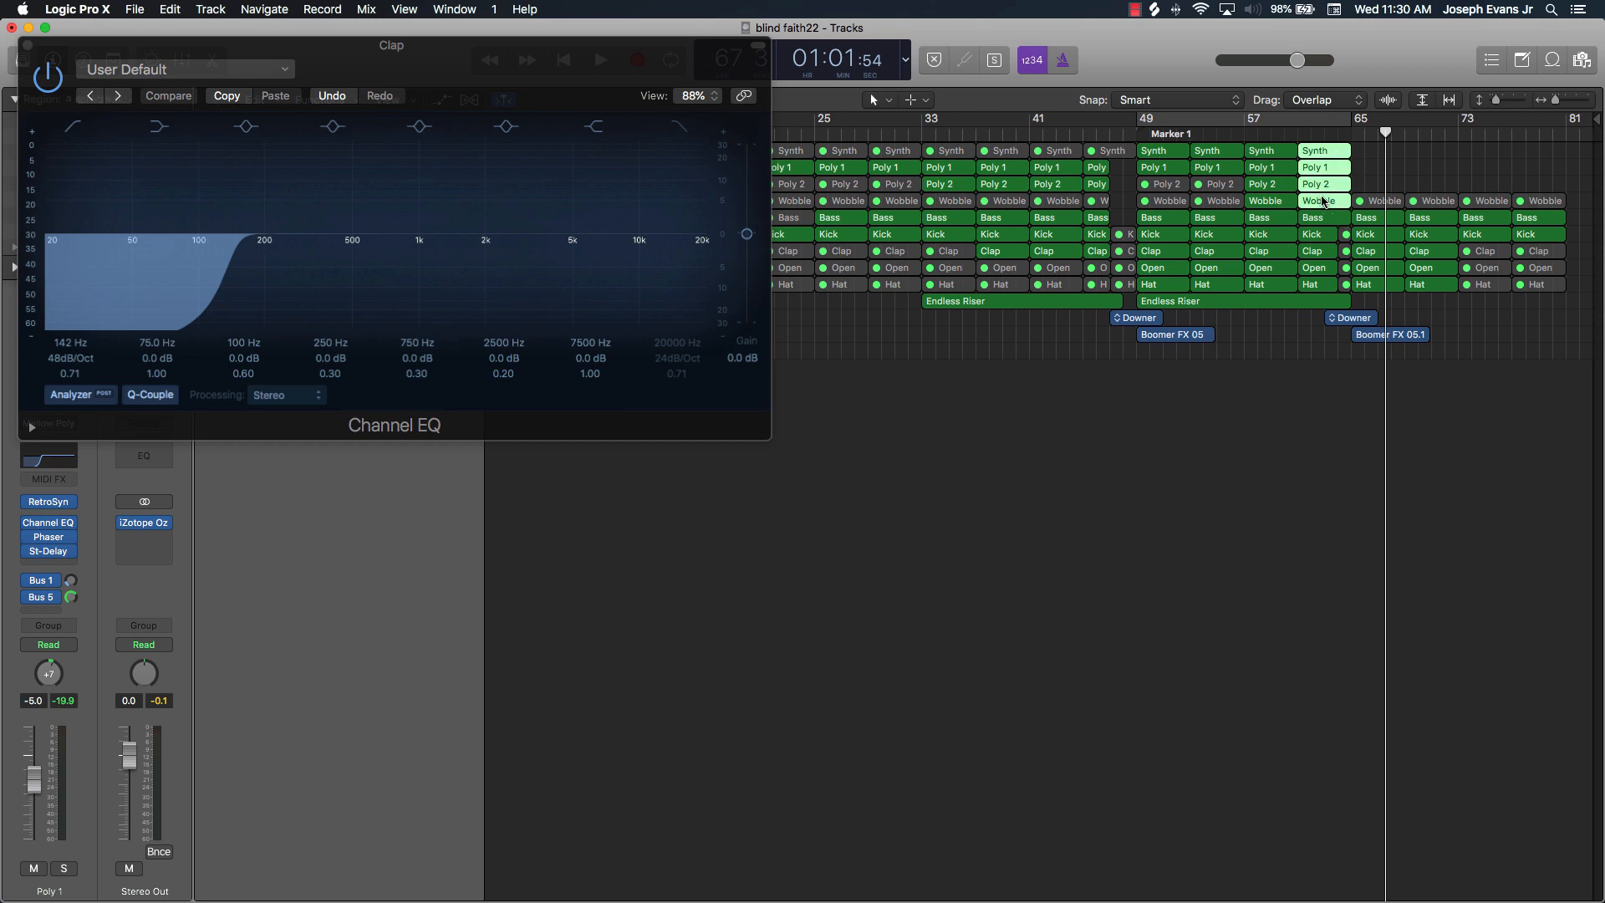
left_click_drag(1385, 134, 1341, 140)
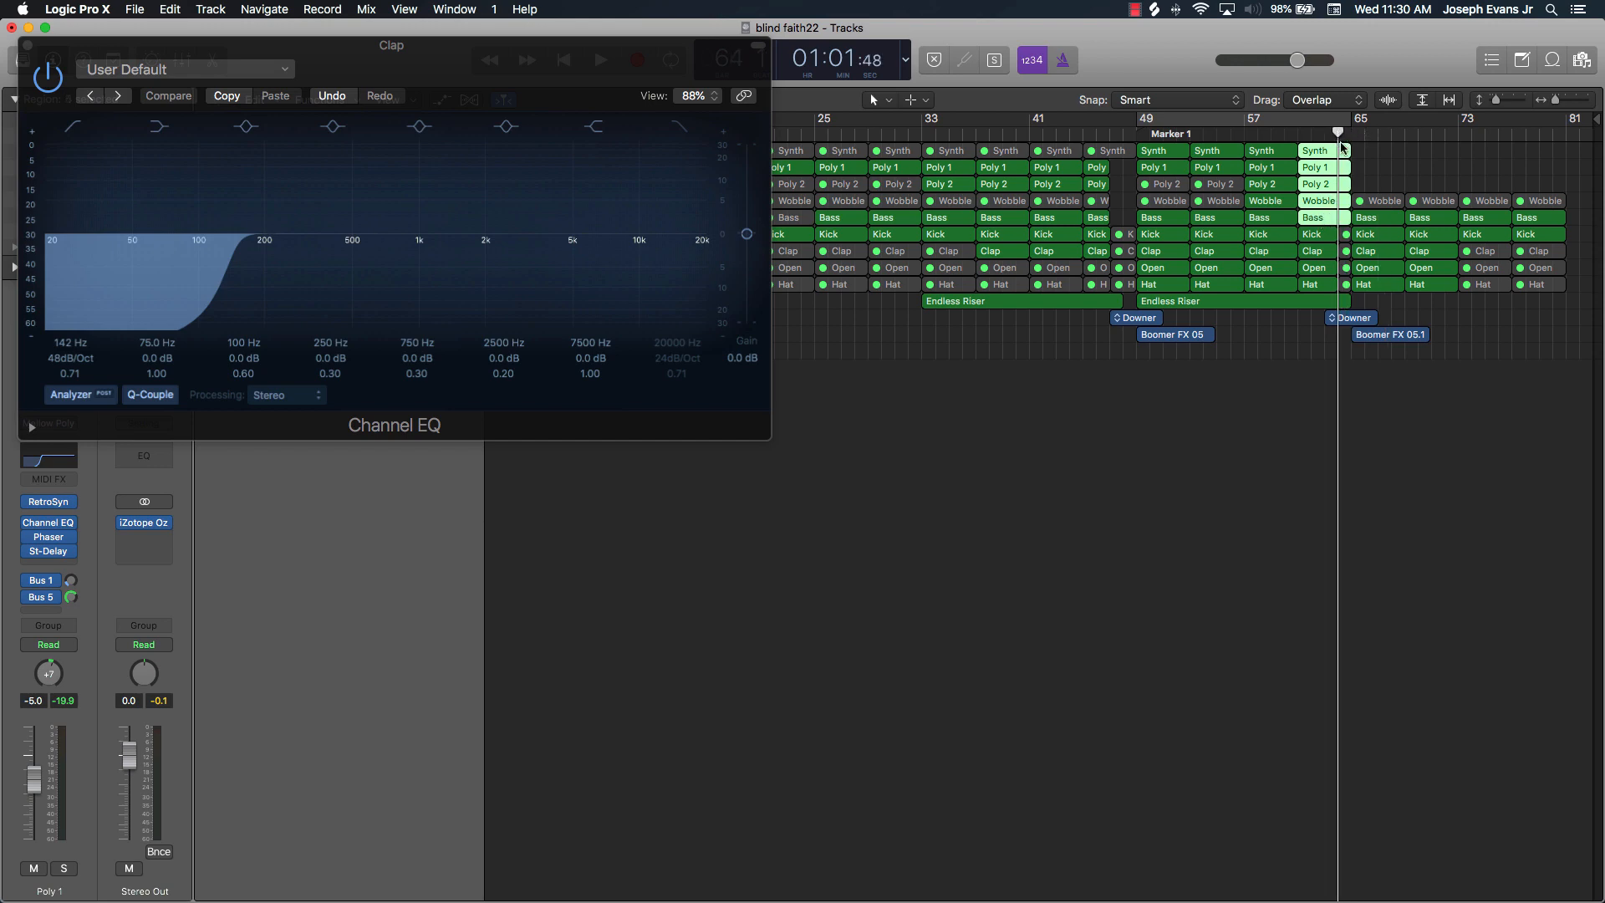
key("super+t")
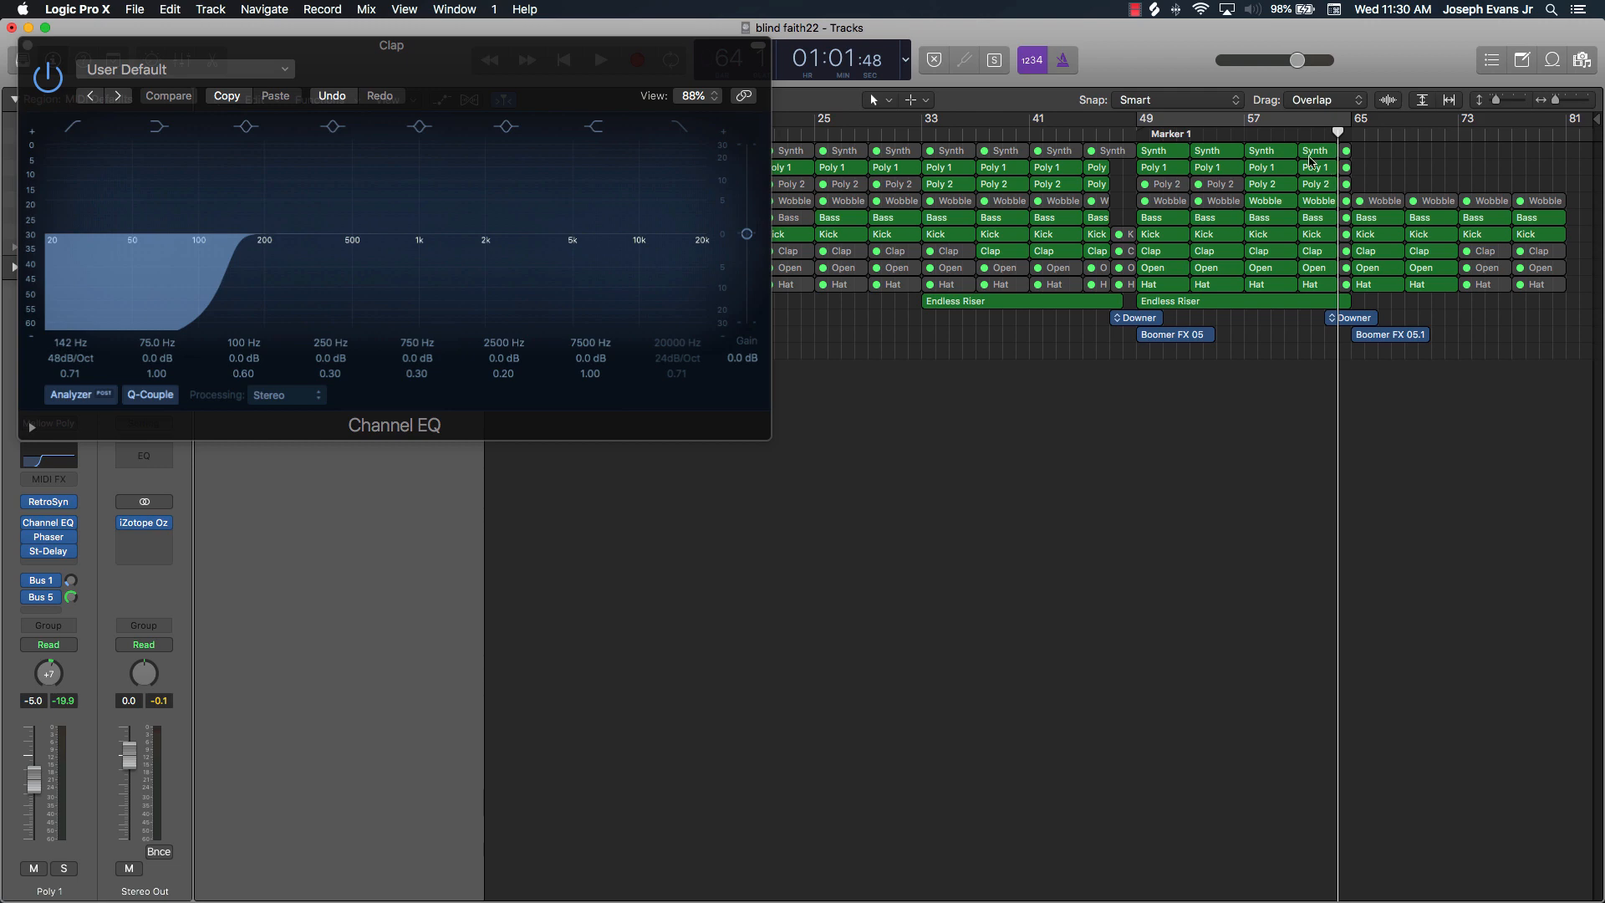
key("space")
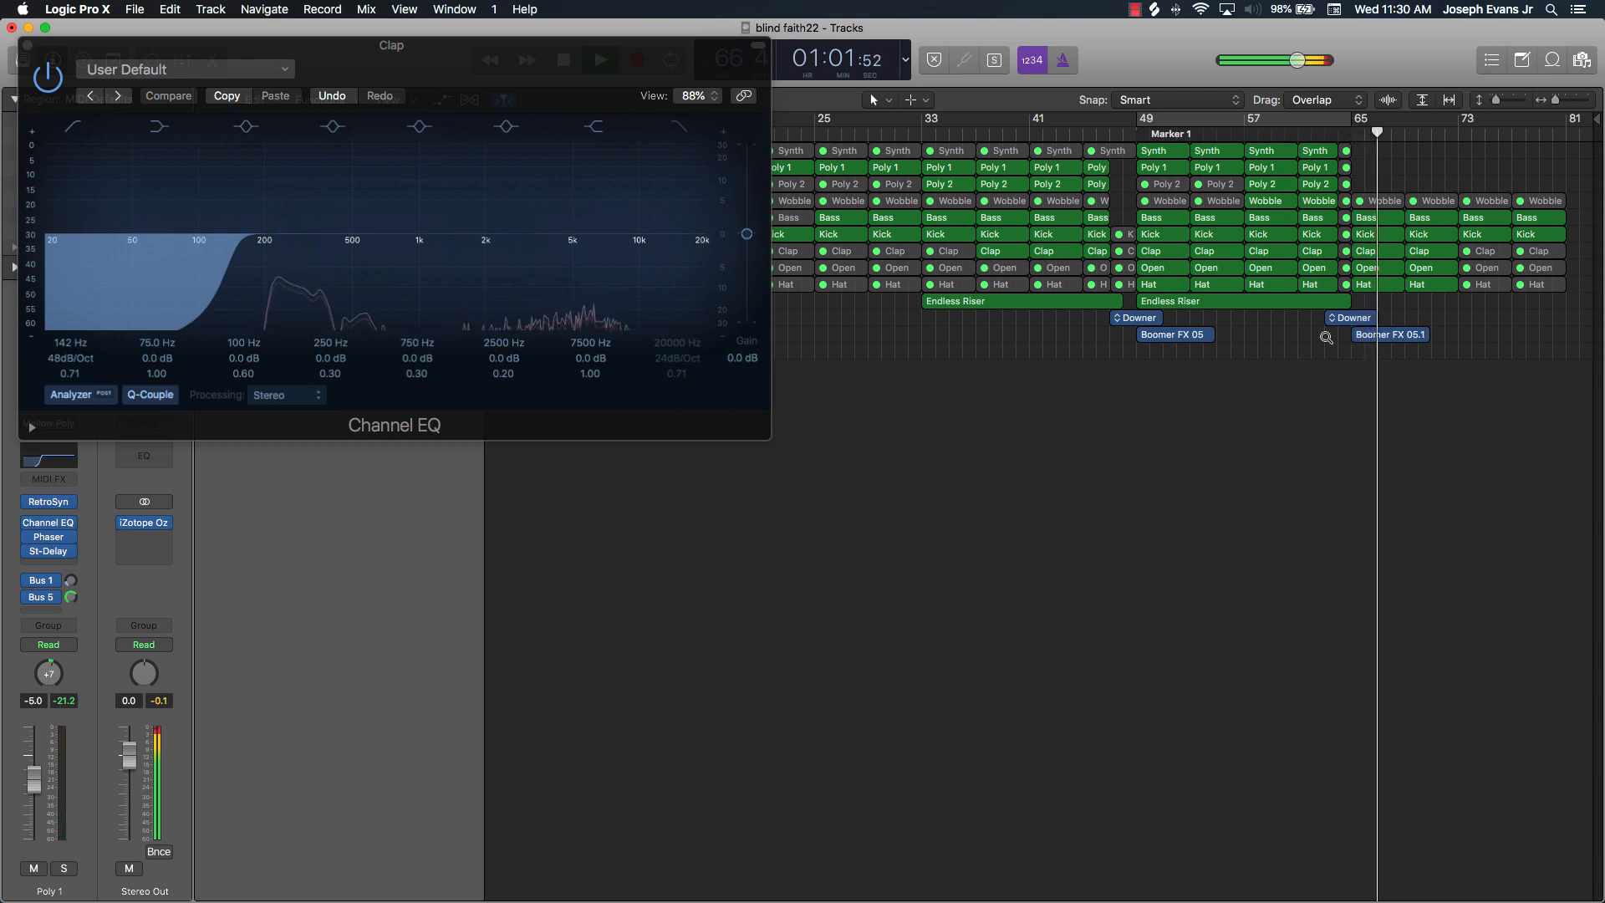
Step: Trim the start of the copied Downer region to bar 64
scroll(1327, 336, "up", 2)
scroll(1327, 337, "up", 5)
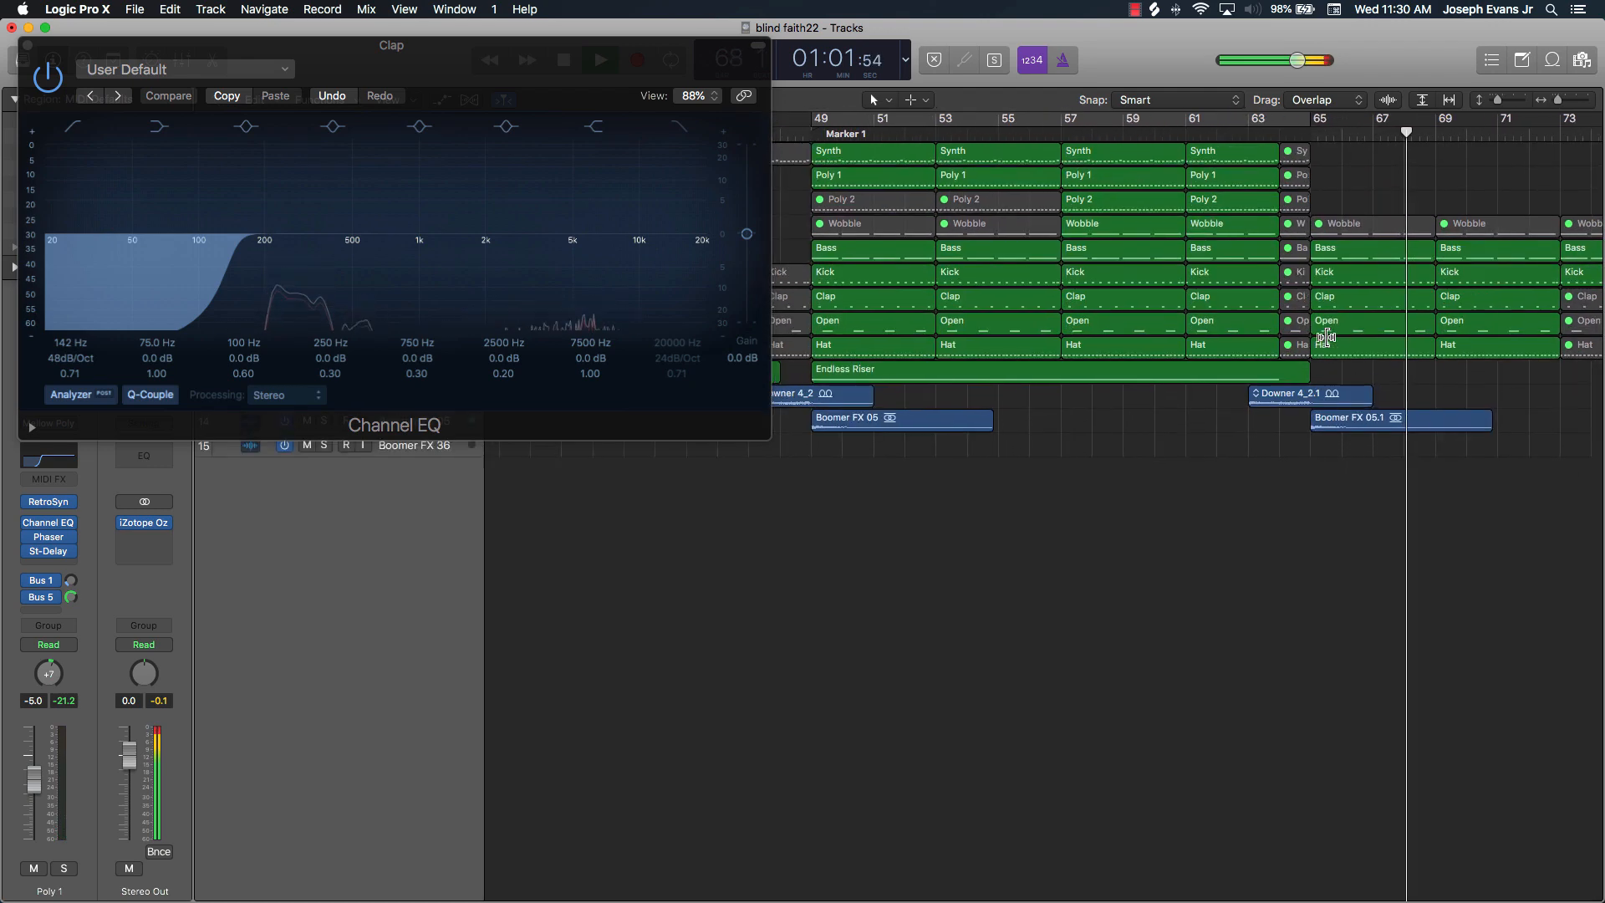
scroll(1327, 337, "left", 3)
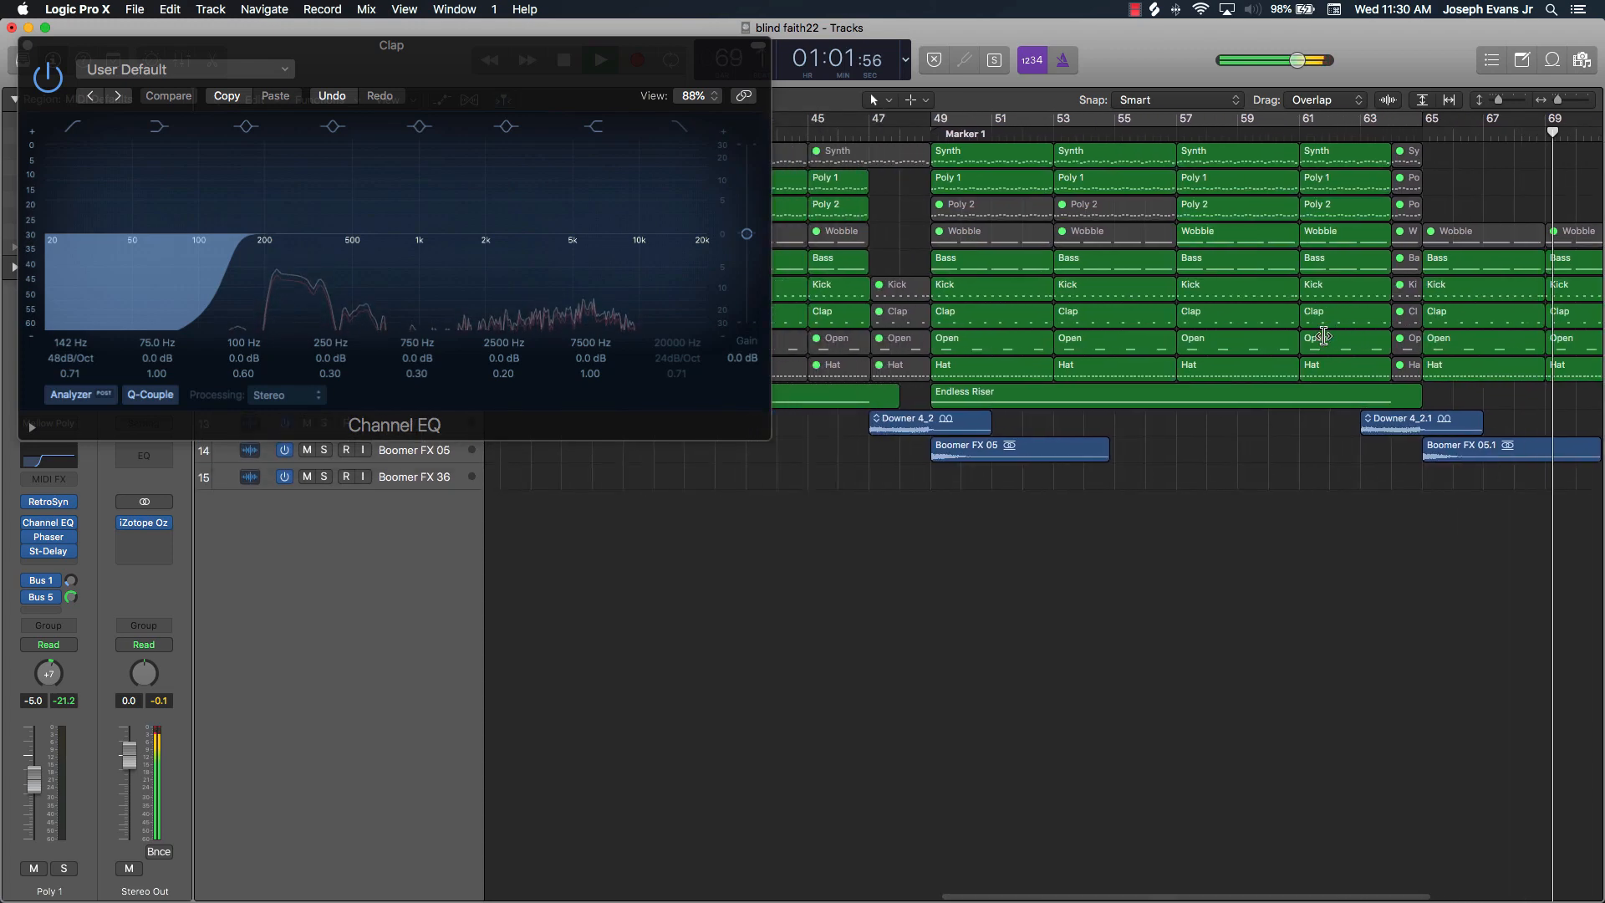
left_click_drag(1371, 427, 1400, 427)
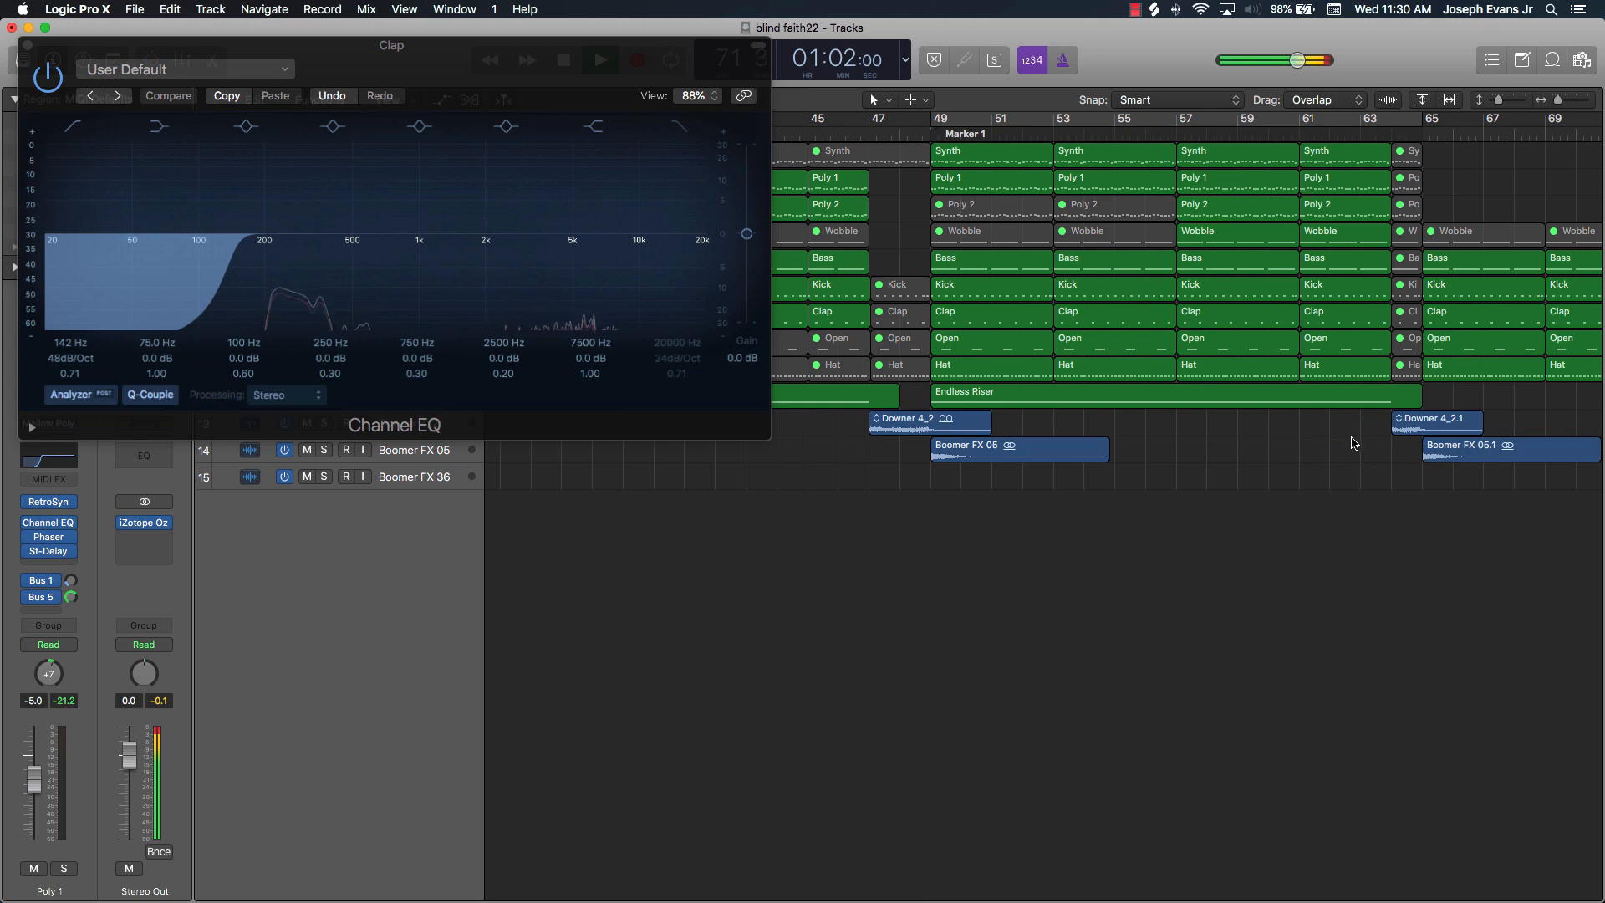
scroll(1355, 446, "right", 10)
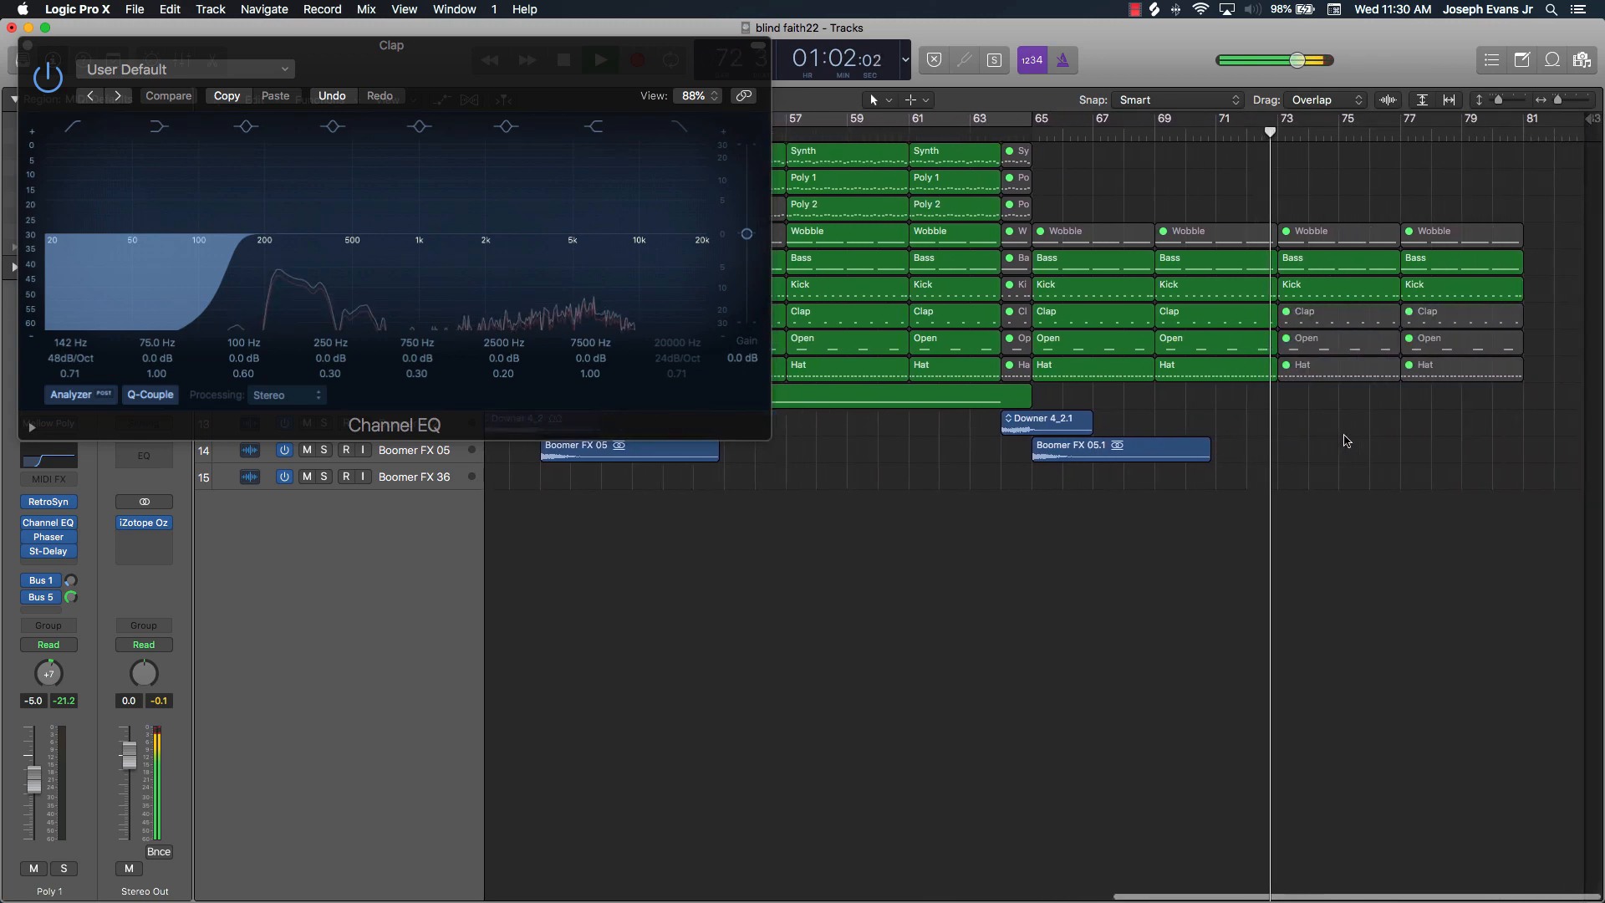
Step: Automate the Bass and Kick track volumes to fade out from about bar 73 to silence at bar 81
key("a")
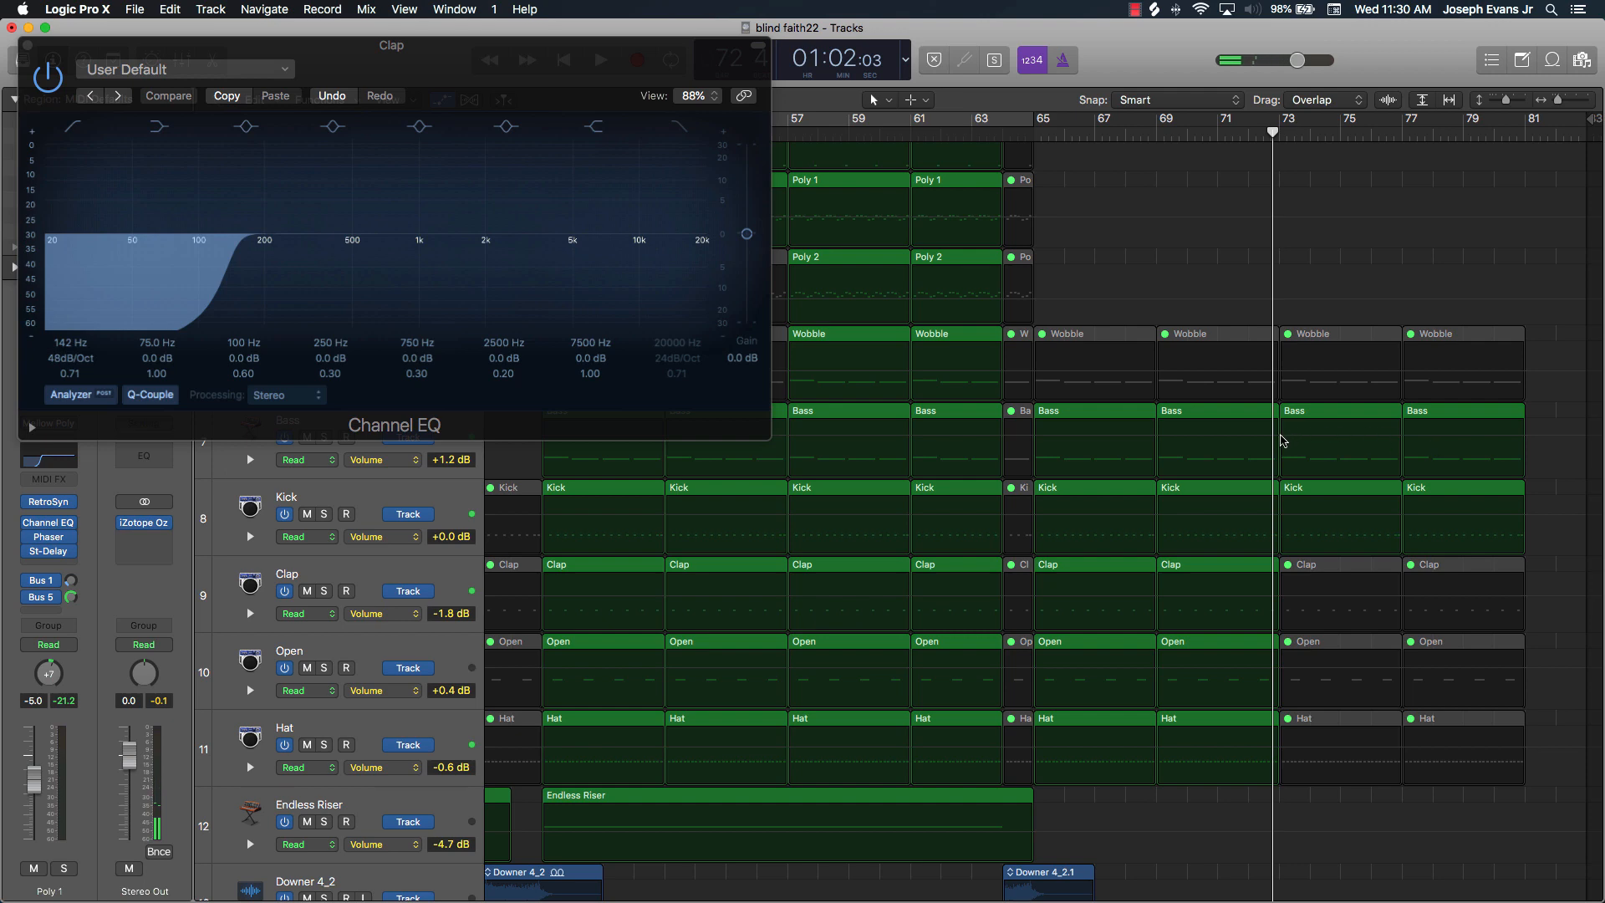
left_click(1282, 436)
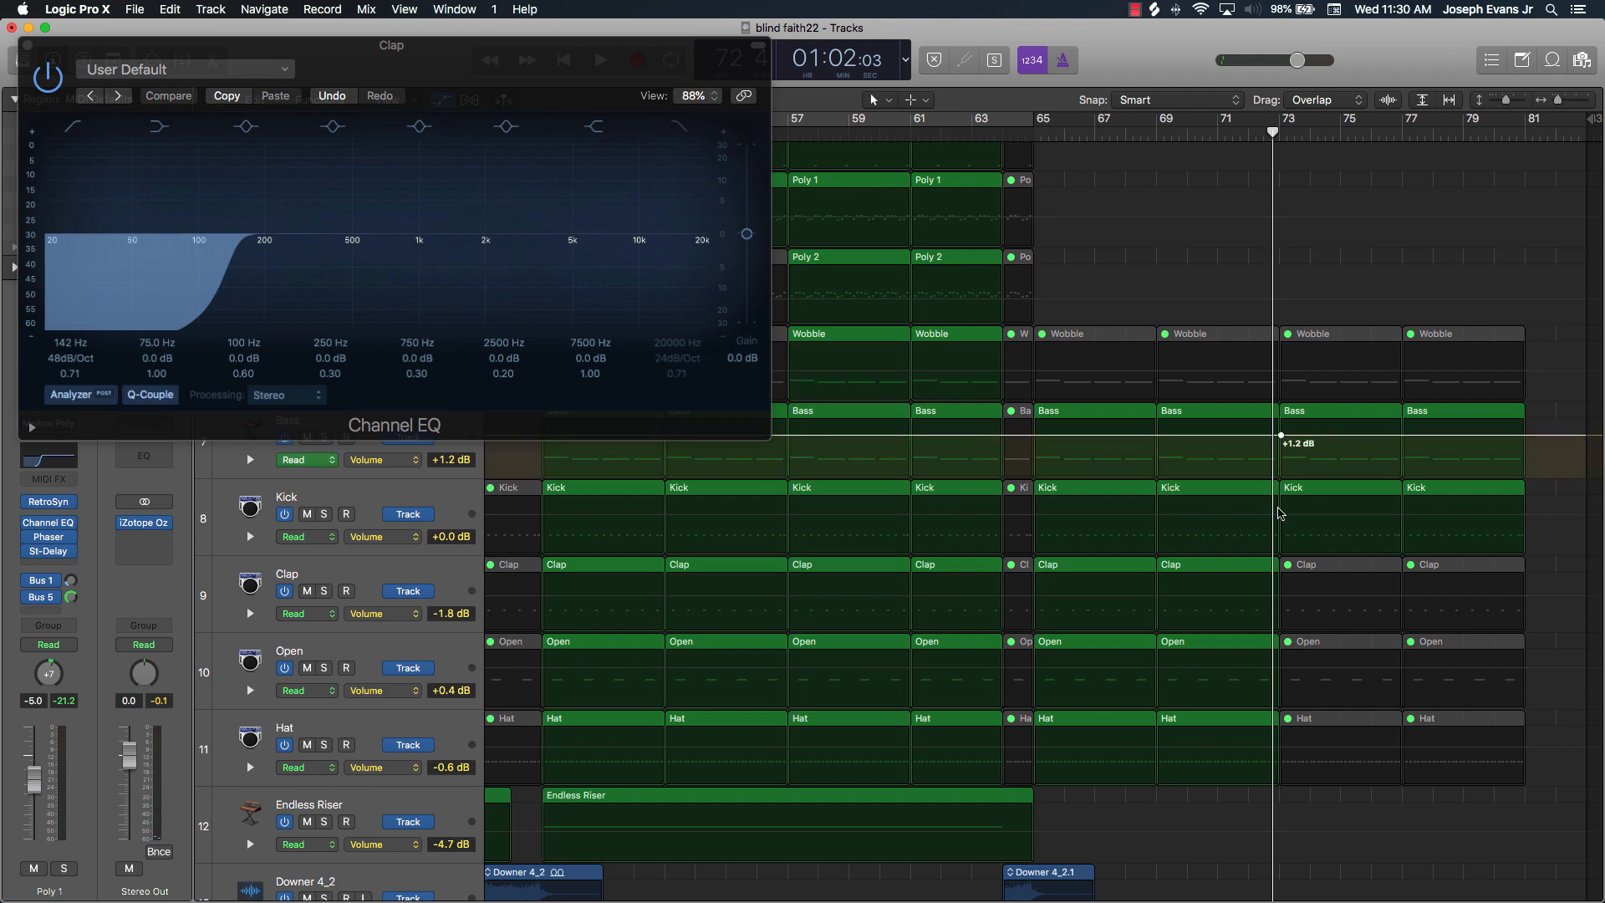
left_click(1285, 517)
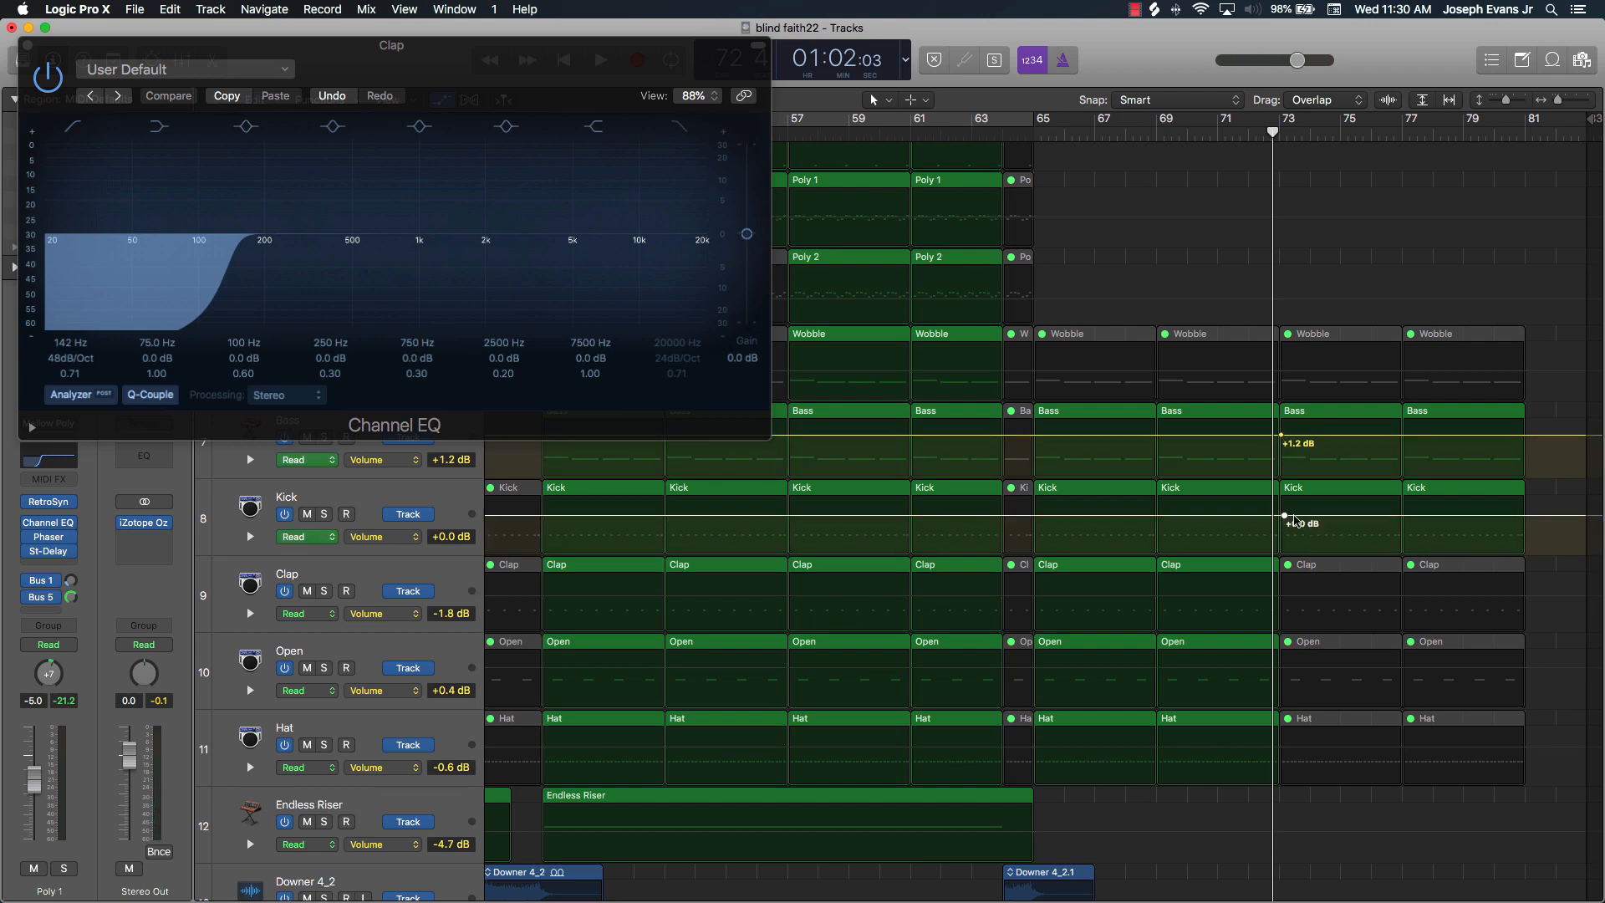
left_click_drag(1529, 516, 1529, 552)
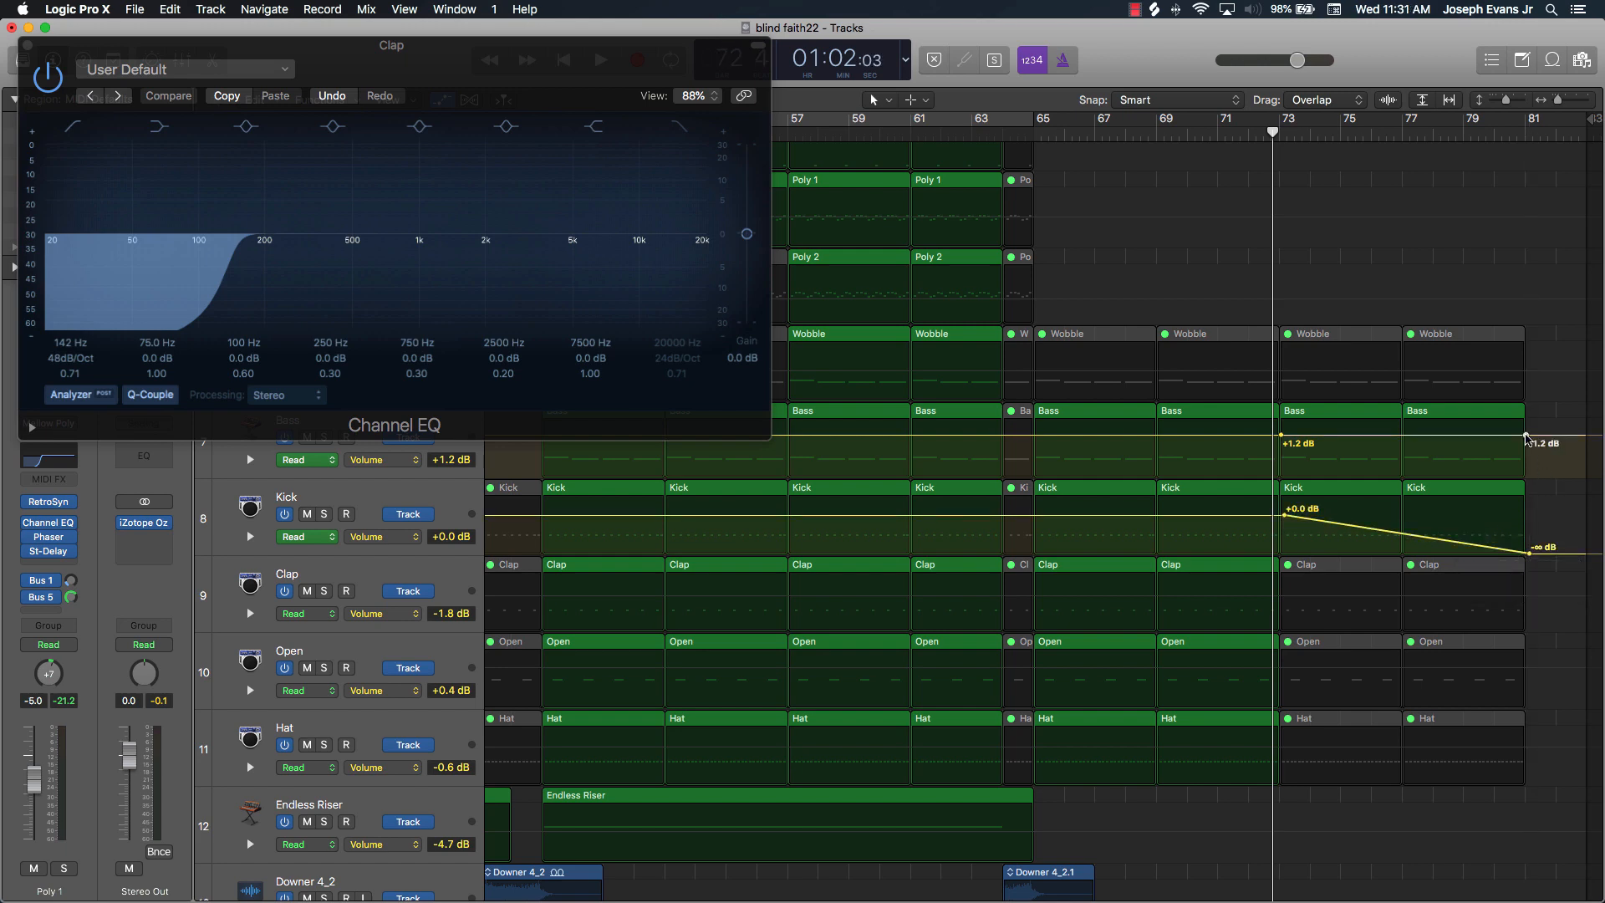
left_click_drag(1526, 437, 1527, 477)
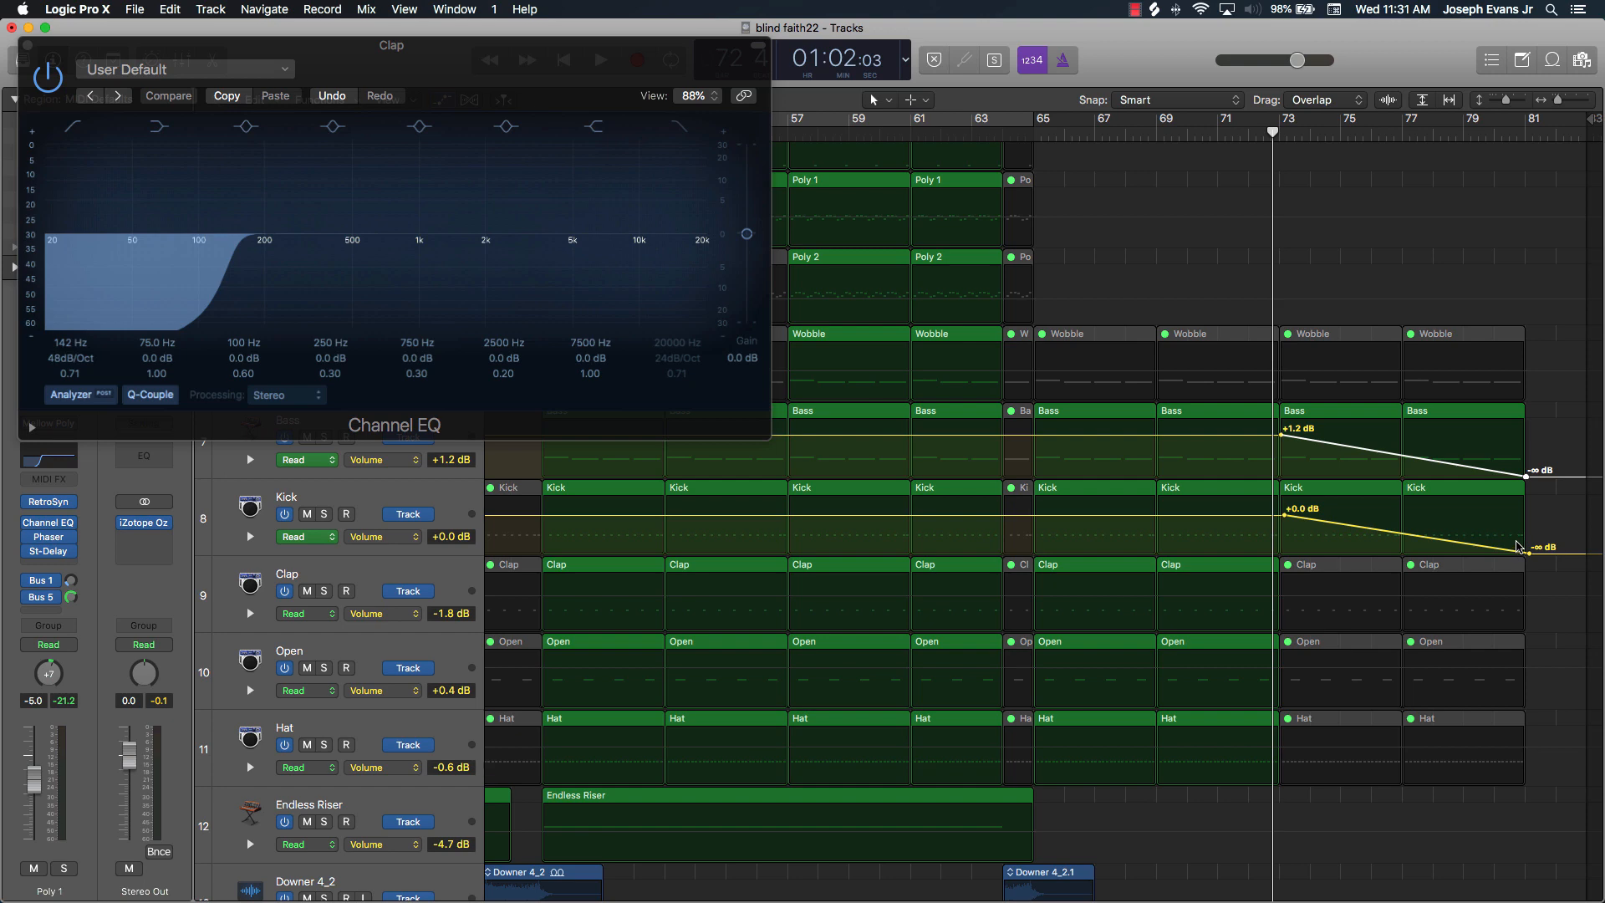
key("a")
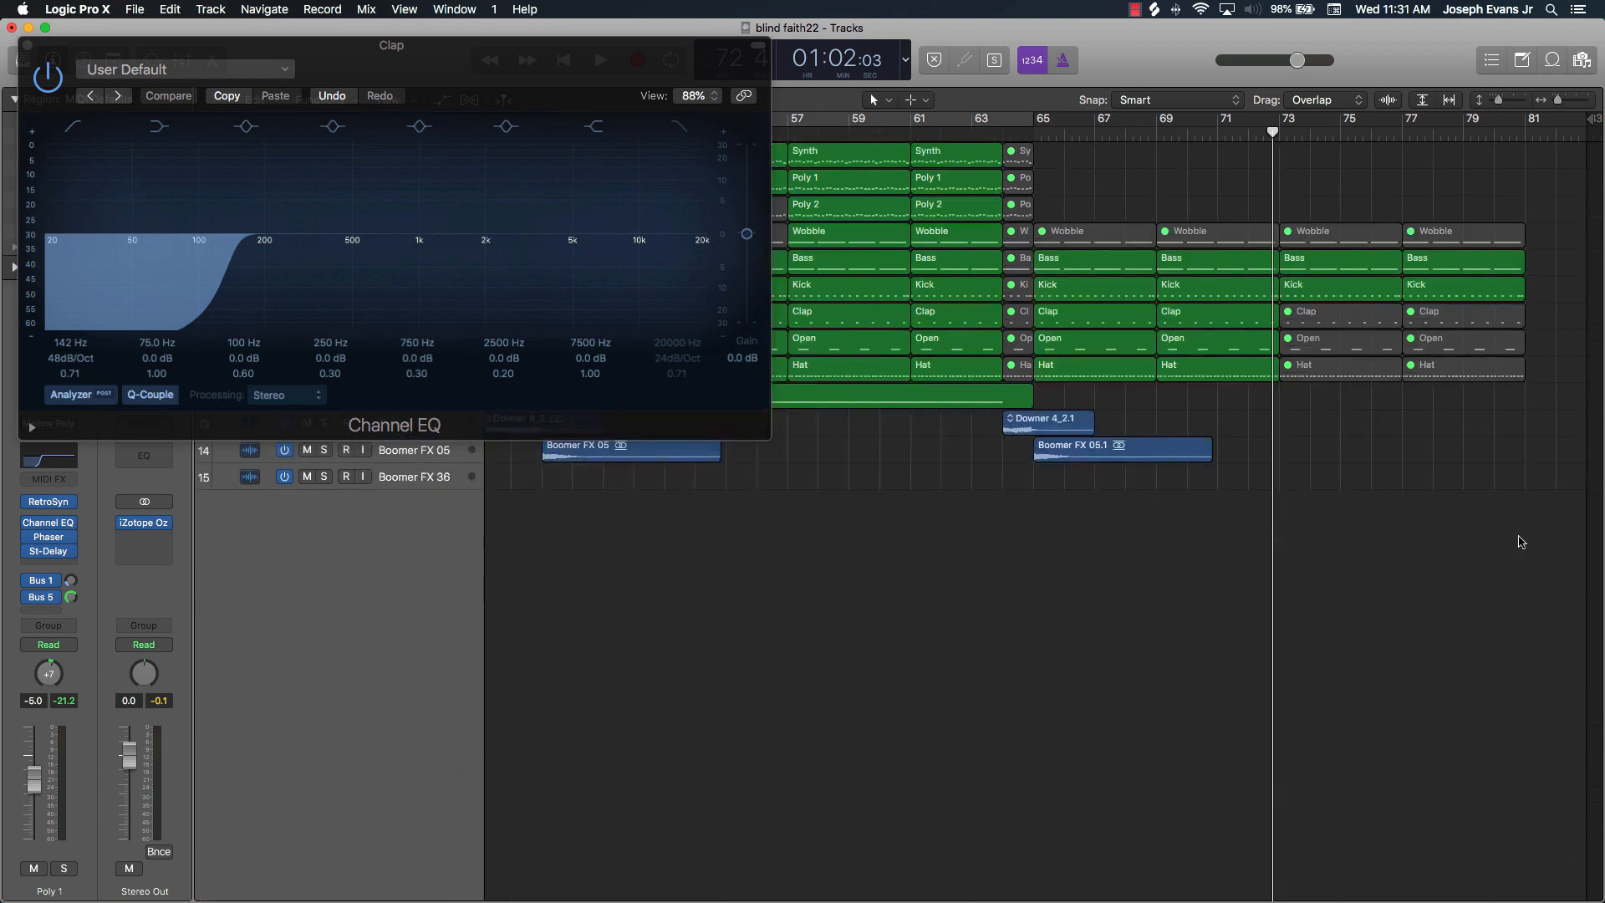
Step: Close the Clap's Channel EQ window, play part of the ending fade-out, and return to the song's start with the whole arrangement in view
left_click(28, 46)
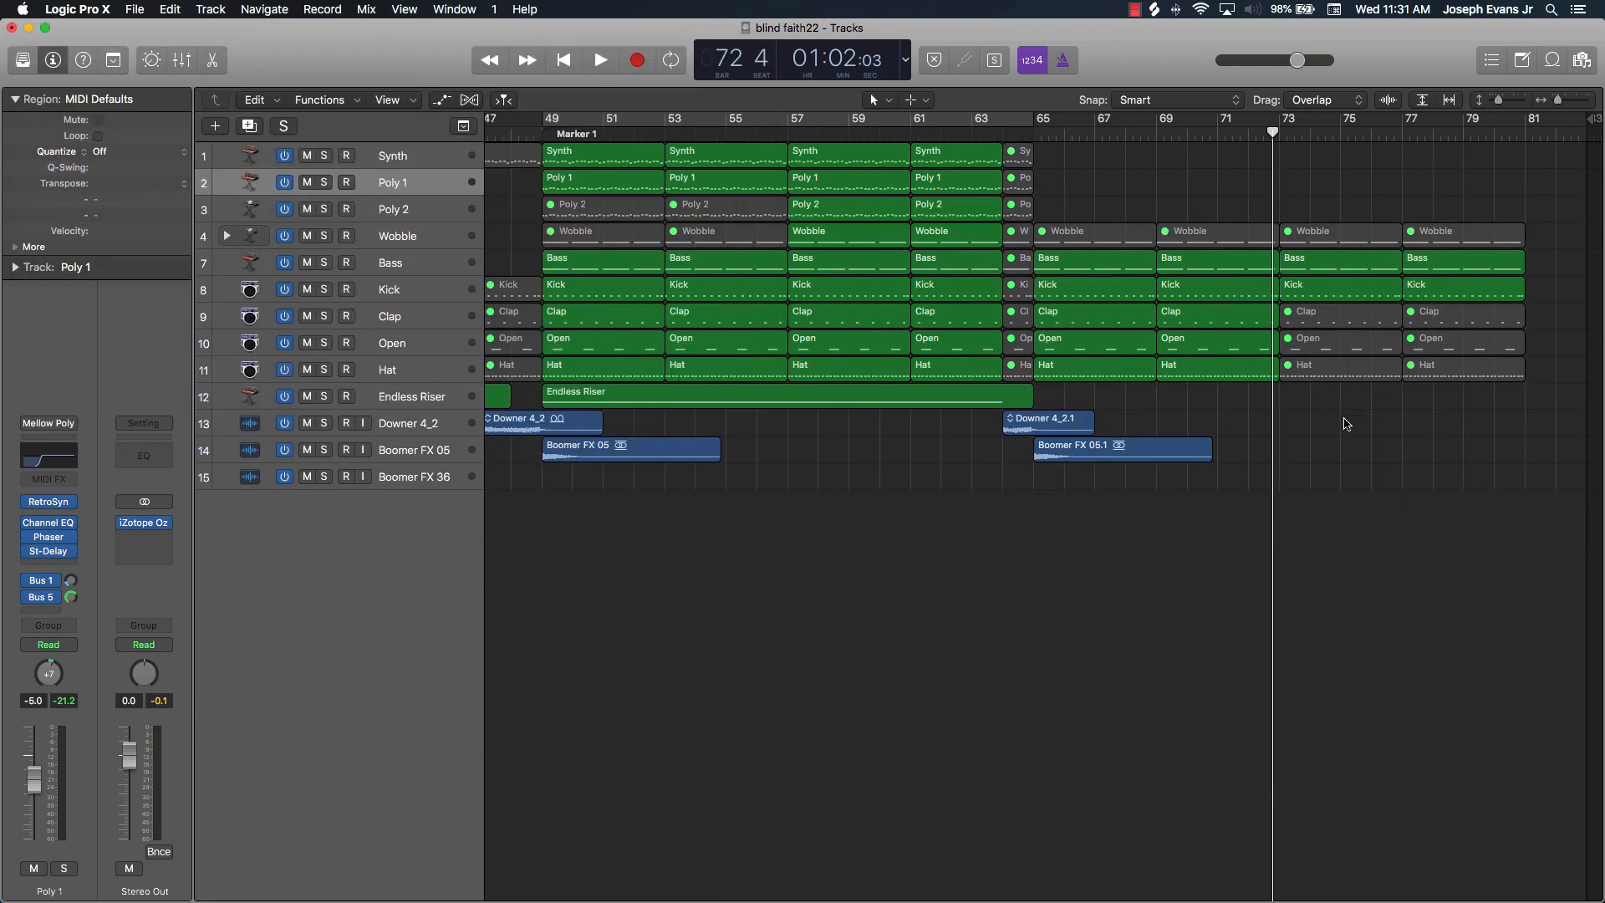
key("space")
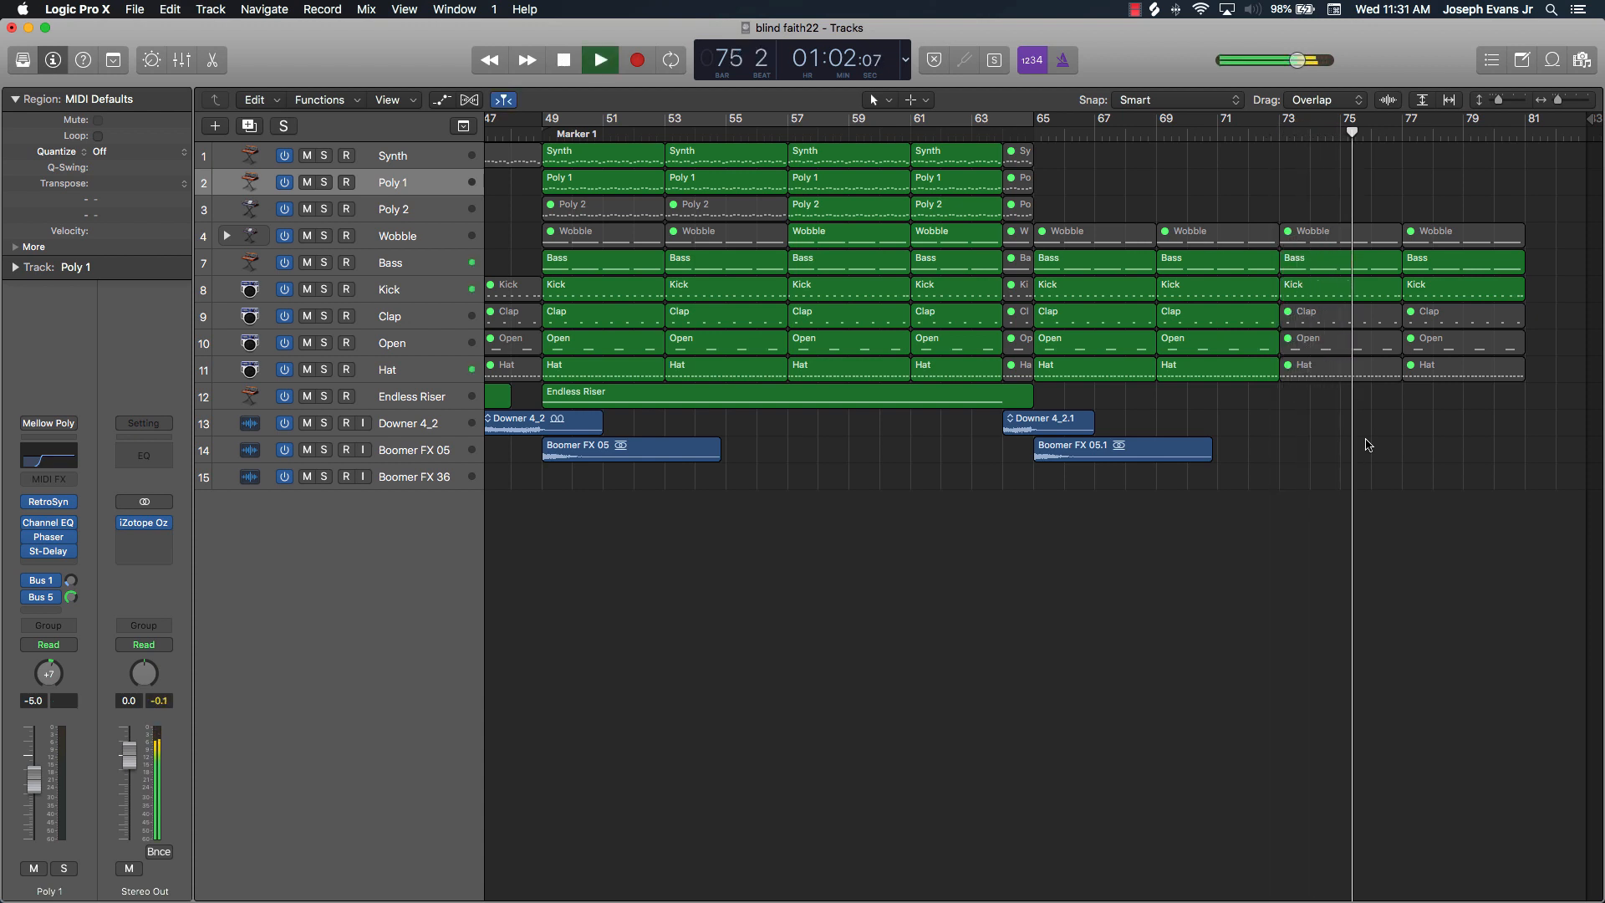
key("space")
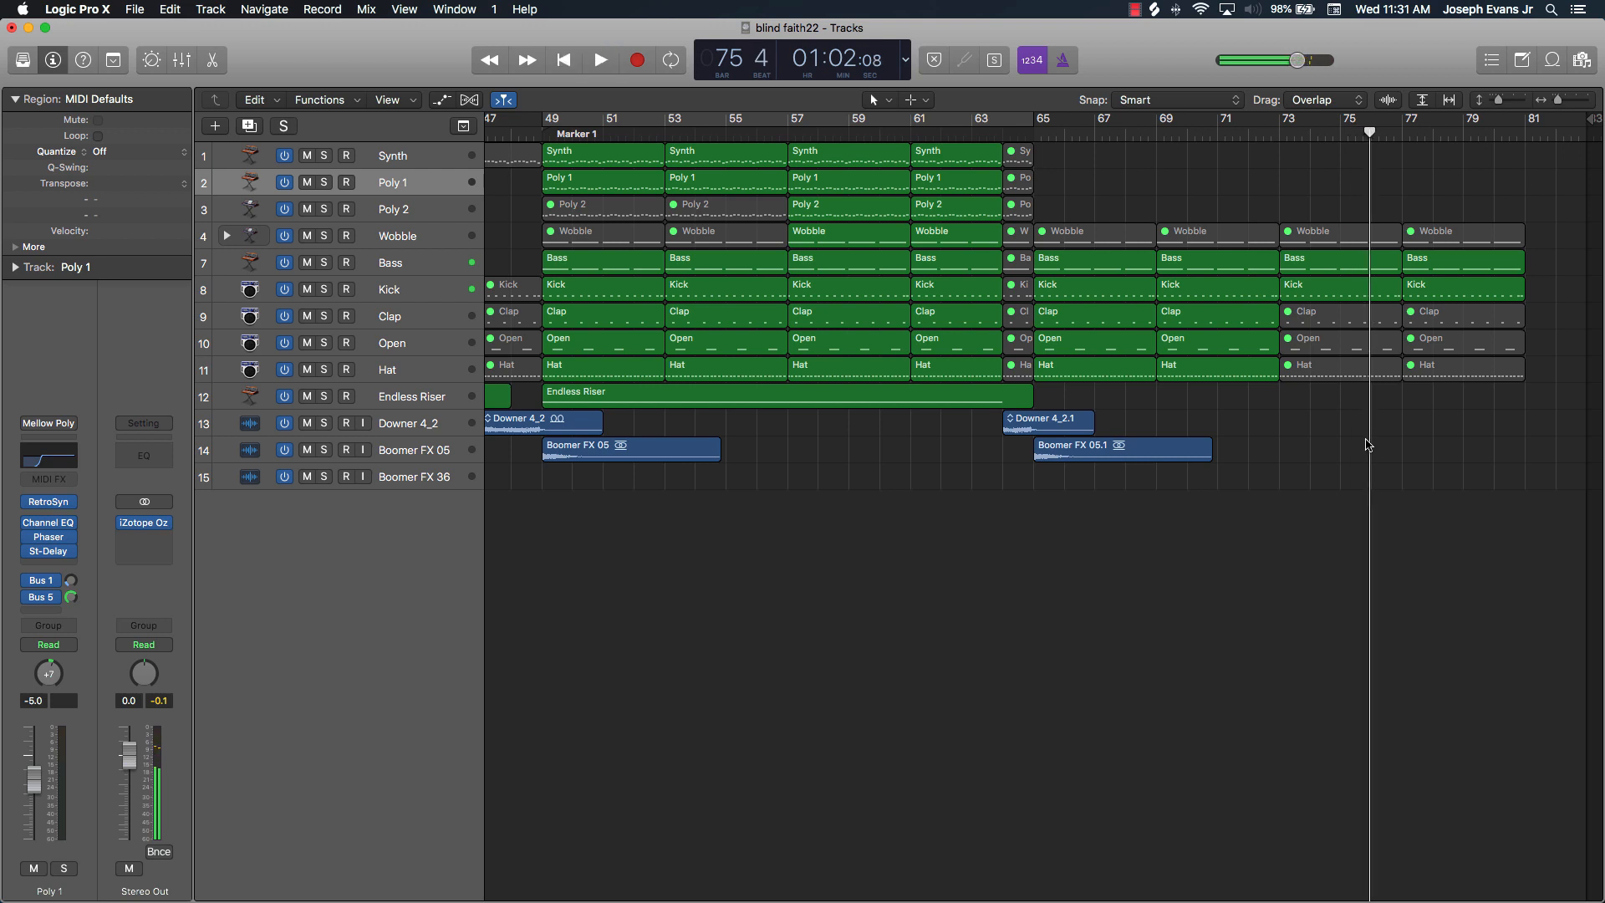
key("Return")
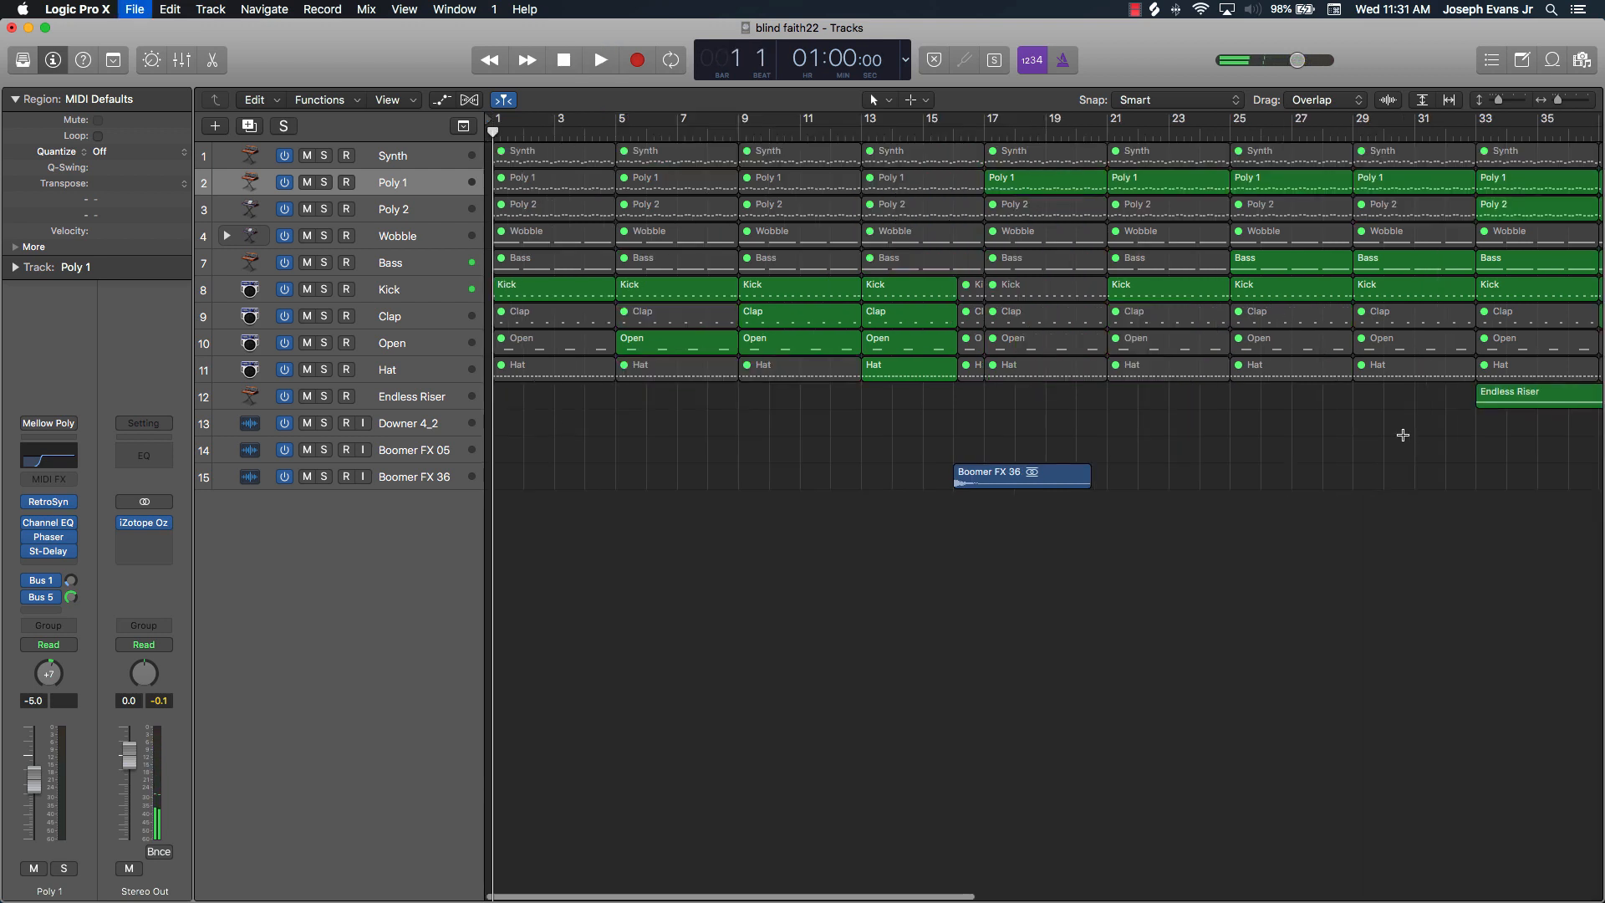
key("super+Left")
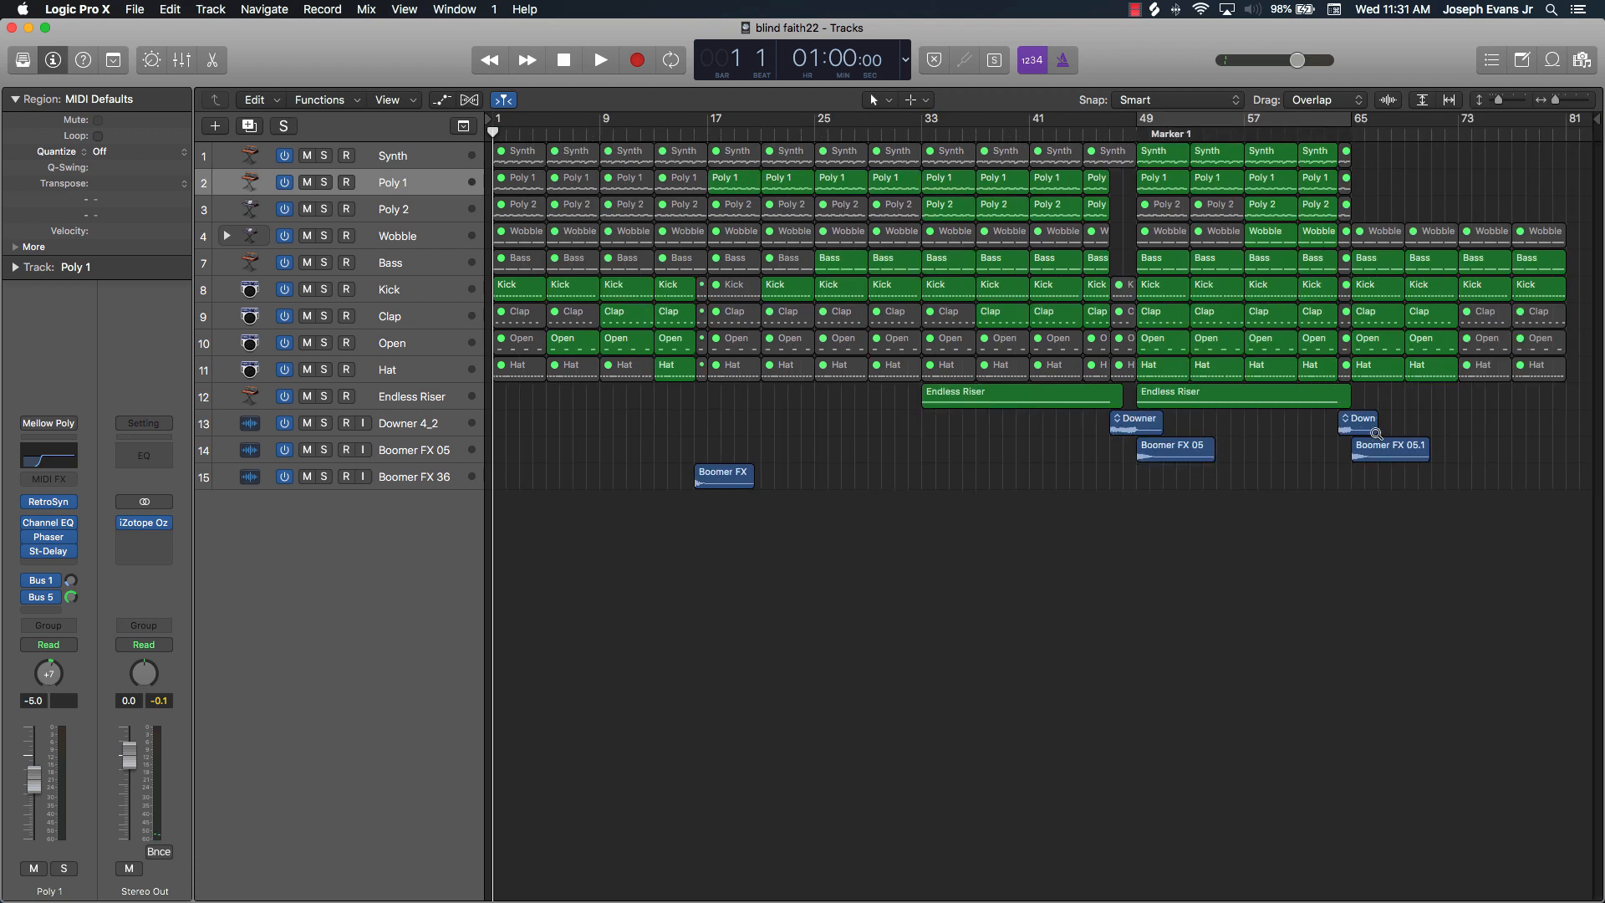